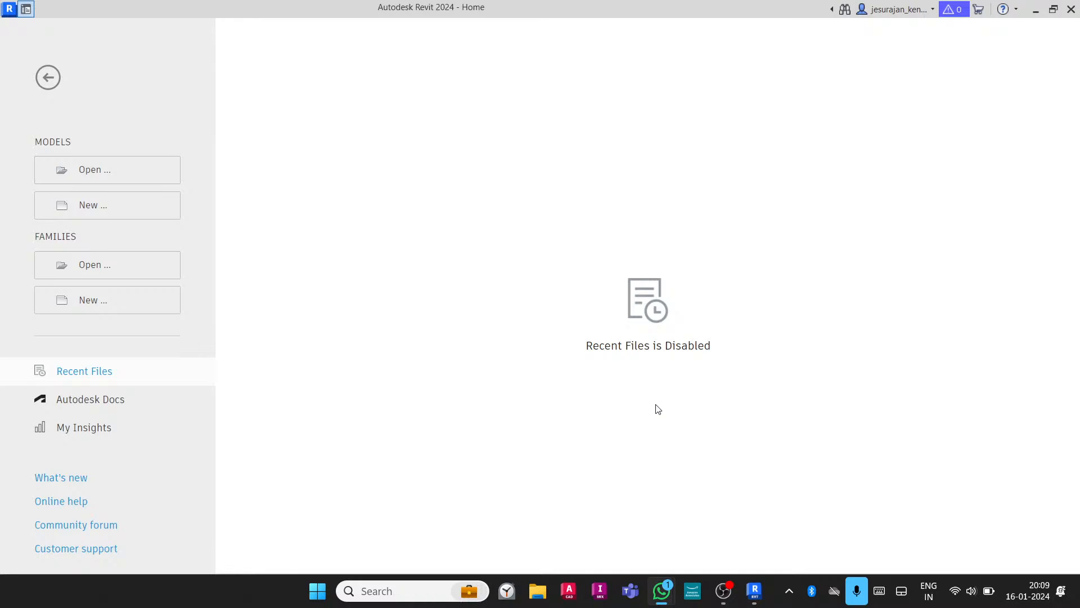
Create a new project from the Construction Template
{"action": "left_click", "coordinate": [126, 204]}
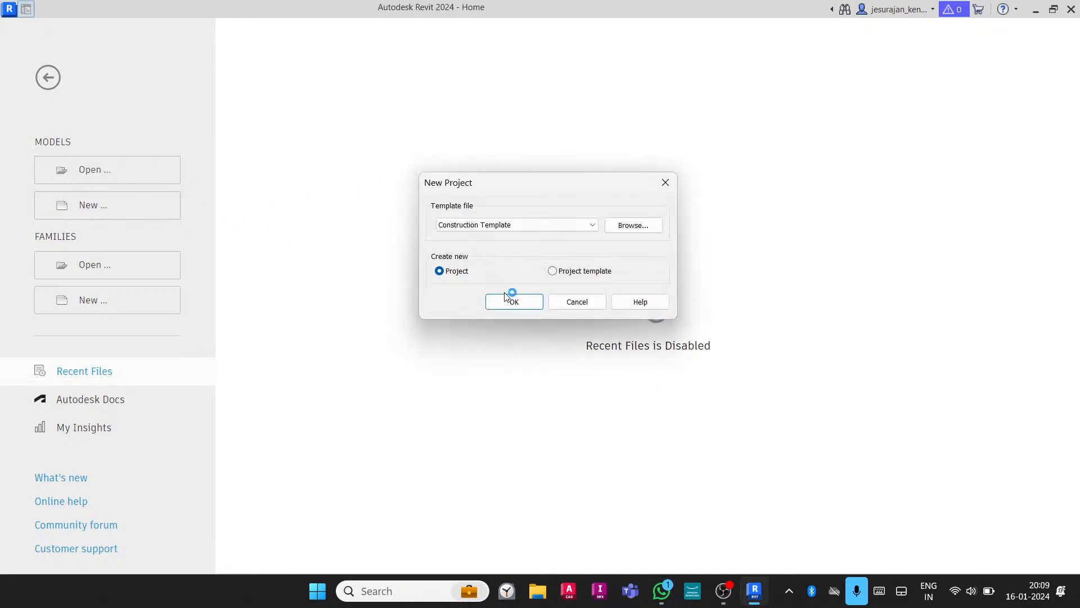
{"action": "left_click", "coordinate": [520, 300]}
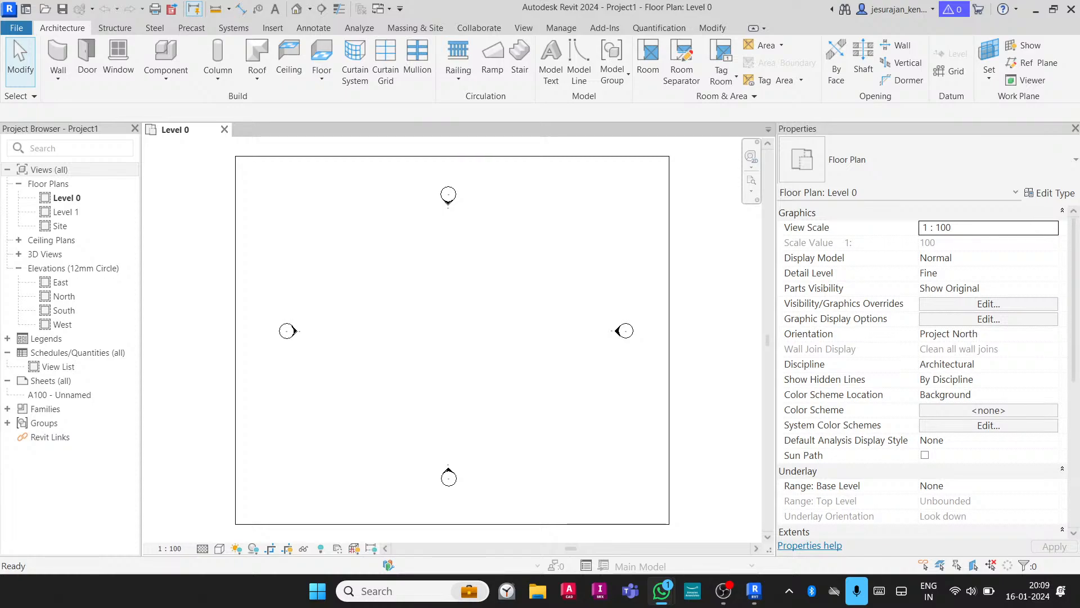
{"action": "scroll", "coordinate": [408, 261], "scroll_direction": "down", "scroll_amount": 2}
{"action": "scroll", "coordinate": [411, 263], "scroll_direction": "up", "scroll_amount": 2}
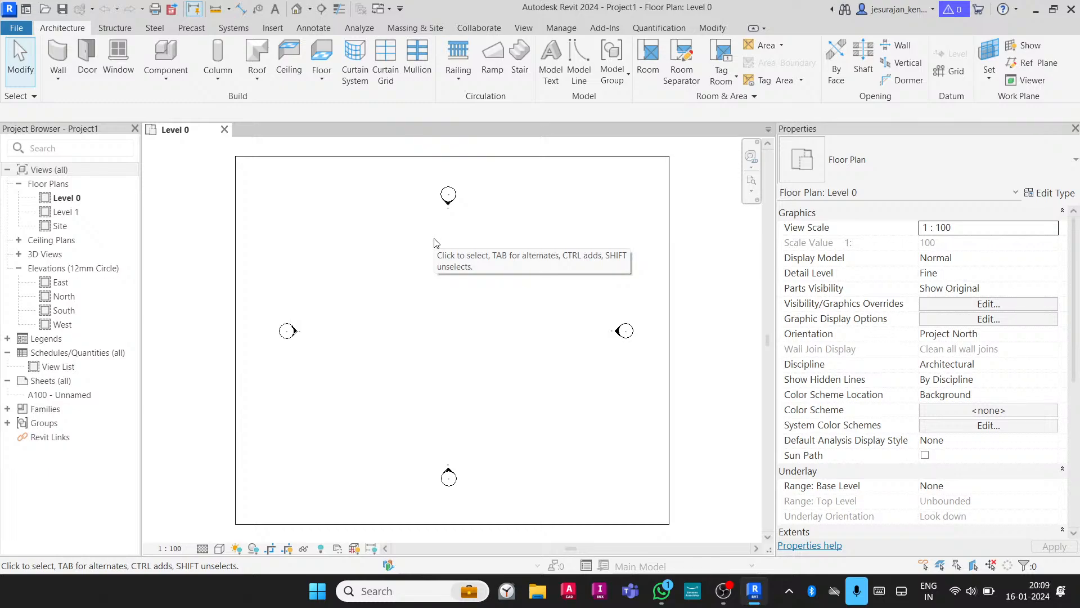
{"action": "key", "text": "alt+Tab"}
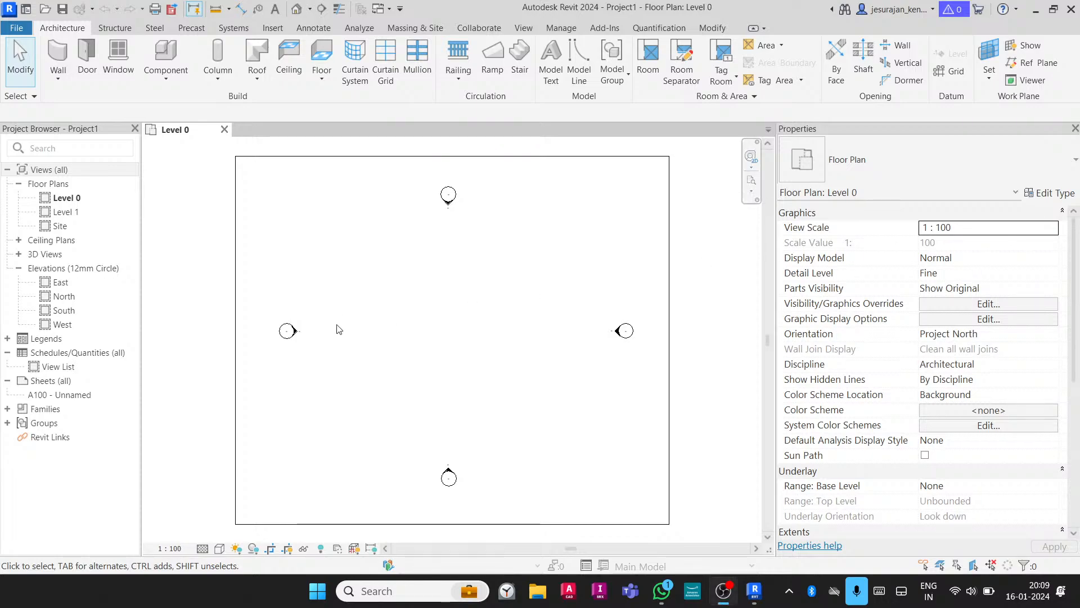
{"action": "scroll", "coordinate": [338, 328], "scroll_direction": "down", "scroll_amount": 2}
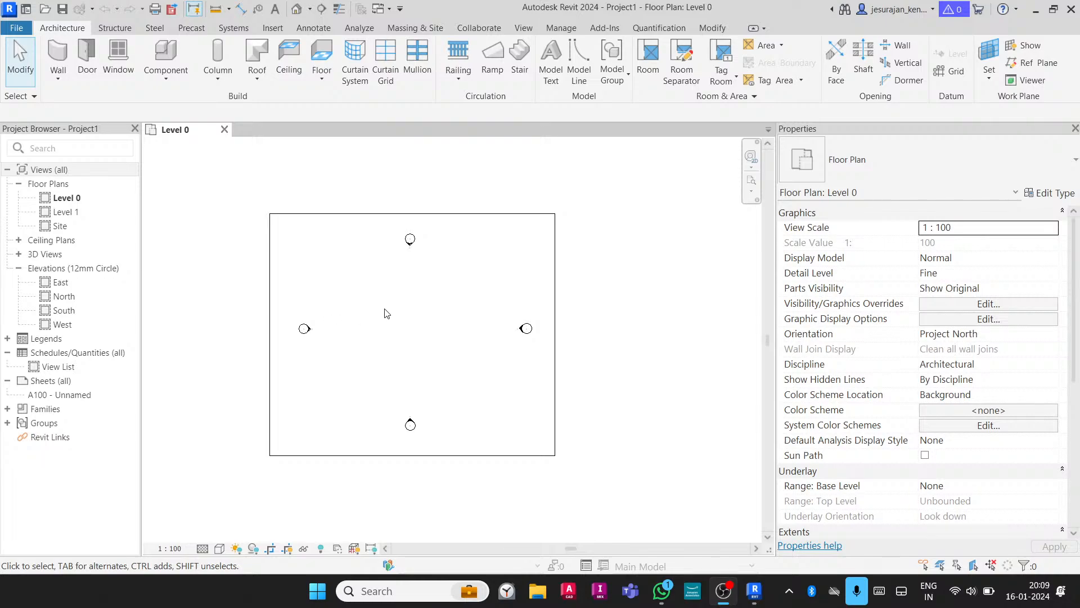
{"action": "scroll", "coordinate": [386, 313], "scroll_direction": "up", "scroll_amount": 2}
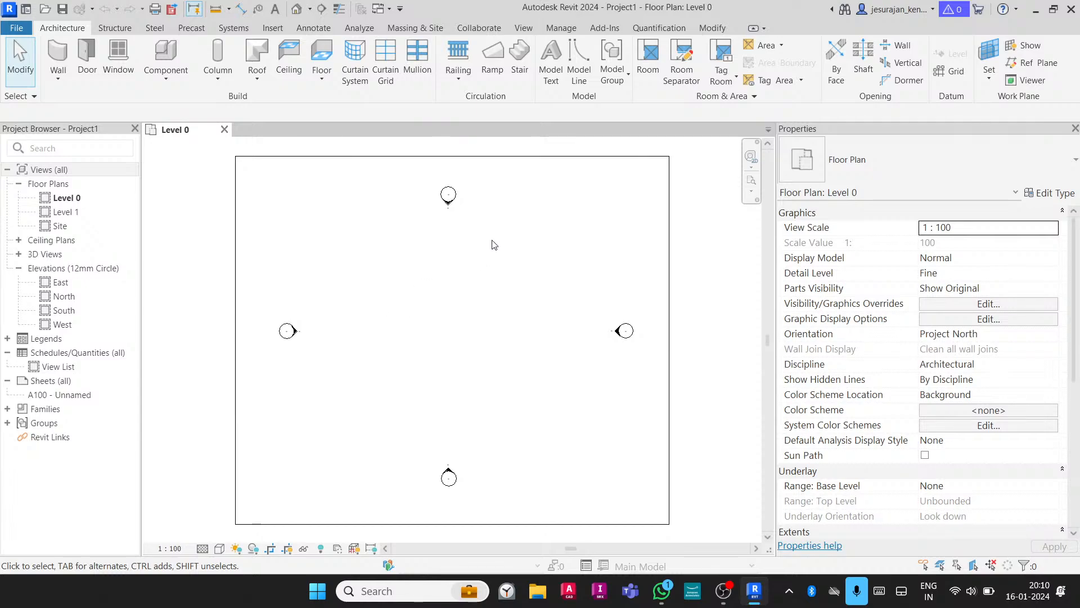
{"action": "scroll", "coordinate": [480, 255], "scroll_direction": "down", "scroll_amount": 2}
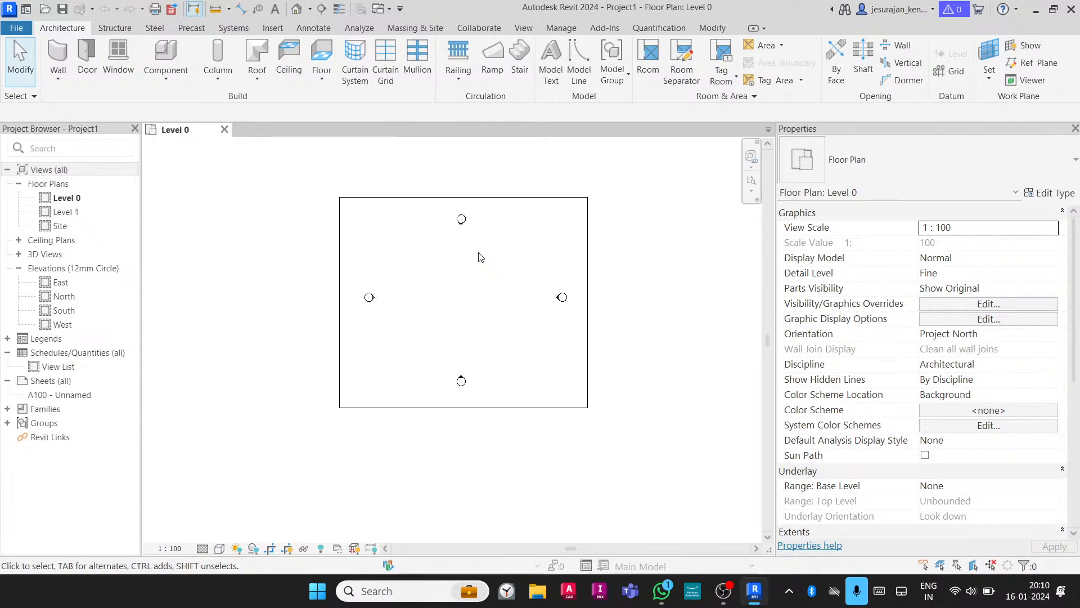
{"action": "scroll", "coordinate": [481, 257], "scroll_direction": "up", "scroll_amount": 2}
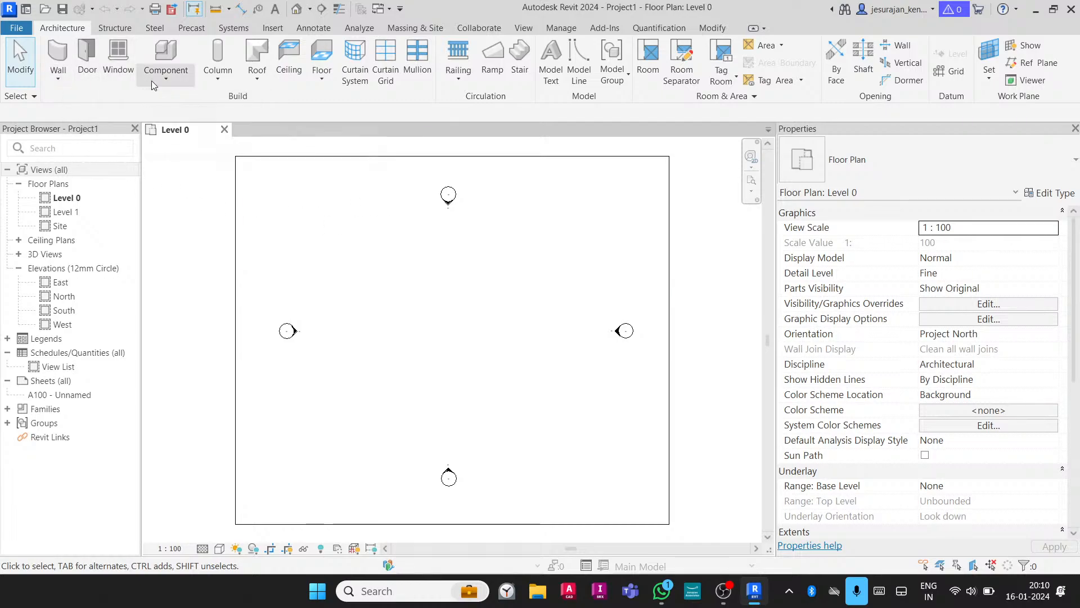
{"action": "left_click", "coordinate": [168, 80]}
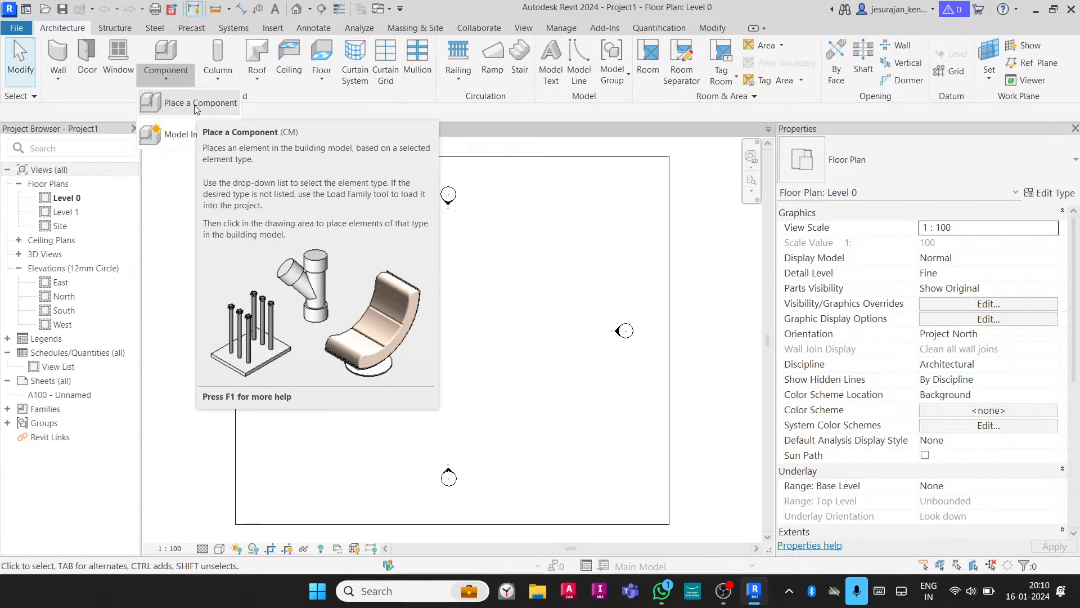
{"action": "left_click", "coordinate": [505, 246]}
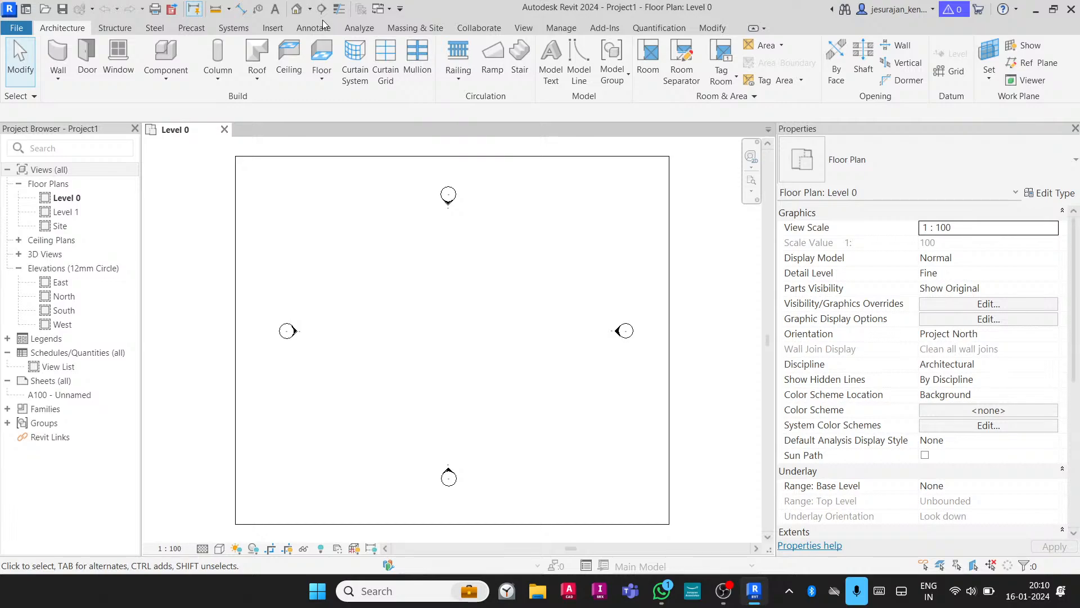
Load the M_Desk family from the Furniture/Tables folder of the US library
{"action": "left_click", "coordinate": [276, 30]}
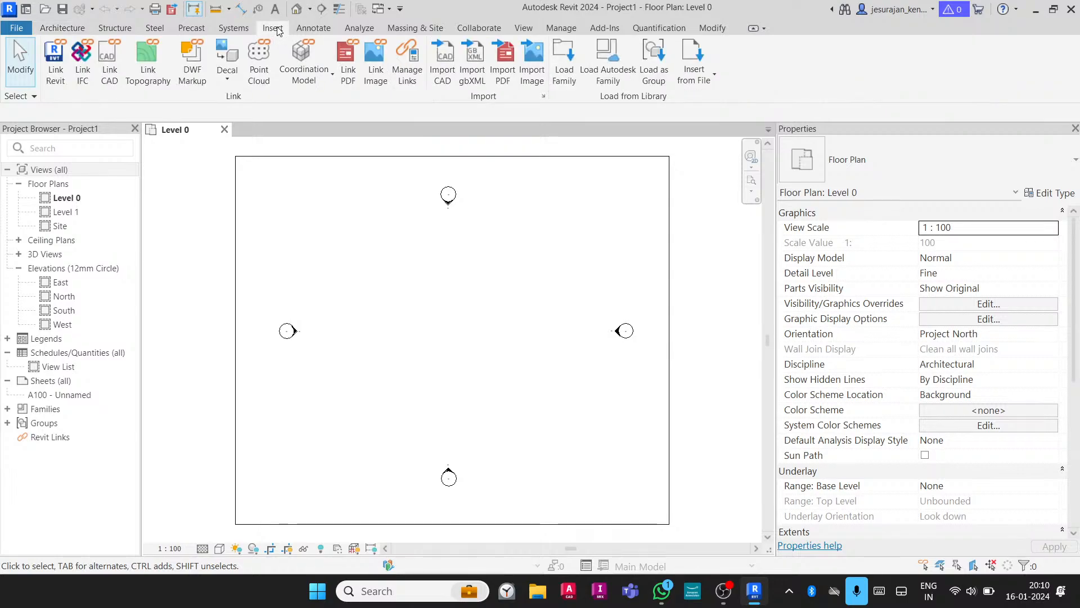
{"action": "left_click", "coordinate": [562, 68]}
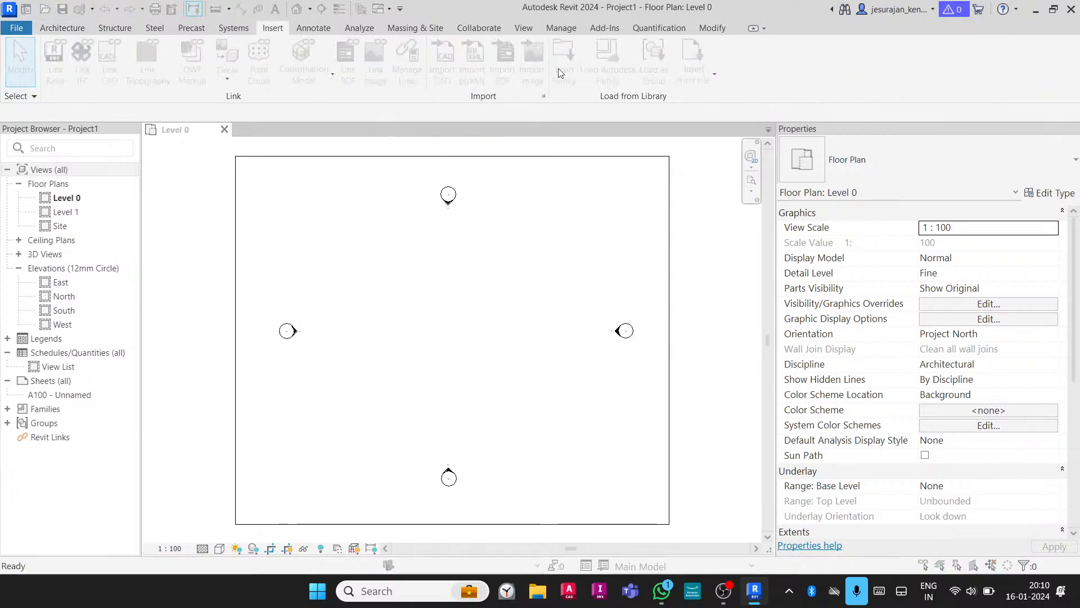
{"action": "left_click", "coordinate": [765, 80]}
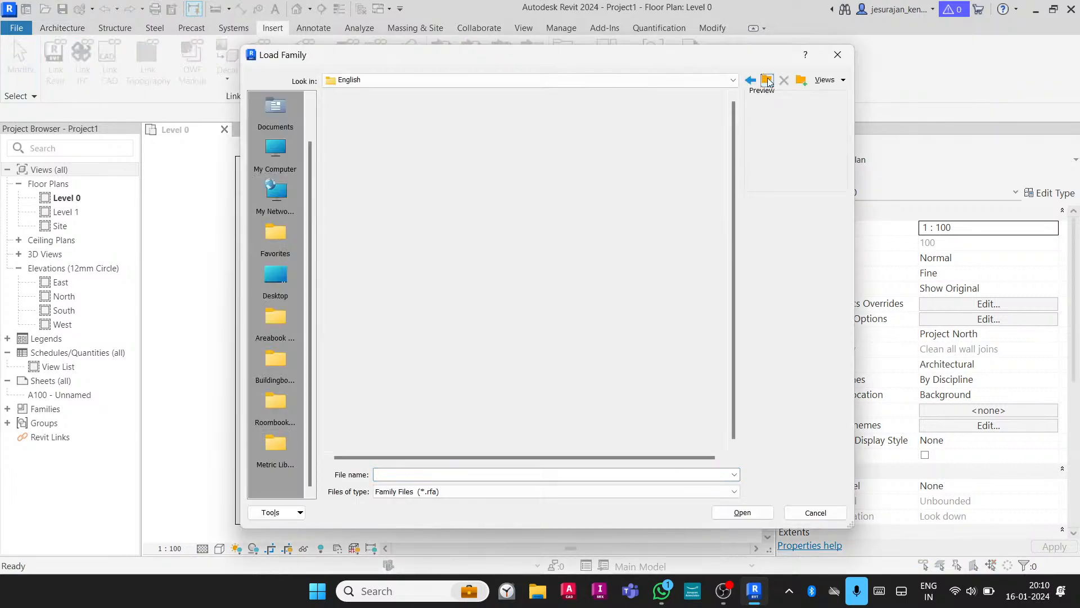
{"action": "double_click", "coordinate": [377, 129]}
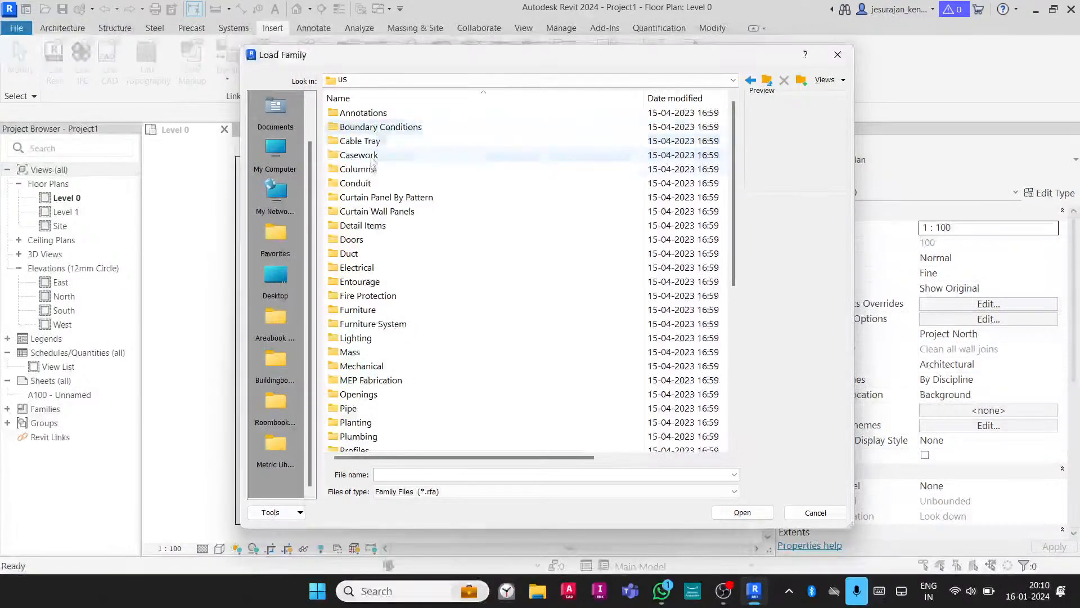
{"action": "left_click", "coordinate": [369, 311]}
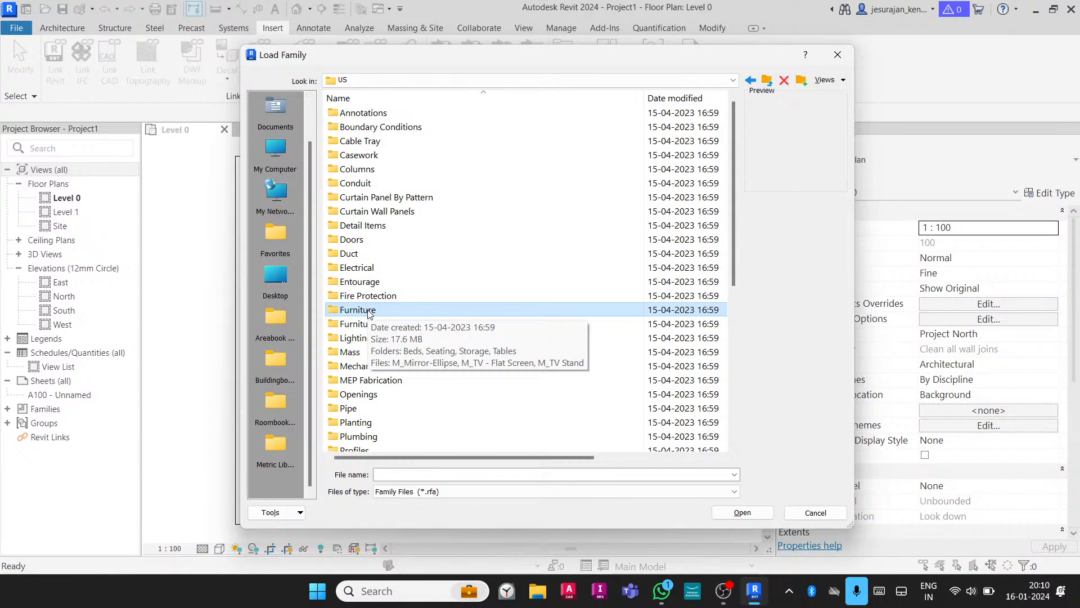
{"action": "double_click", "coordinate": [386, 311]}
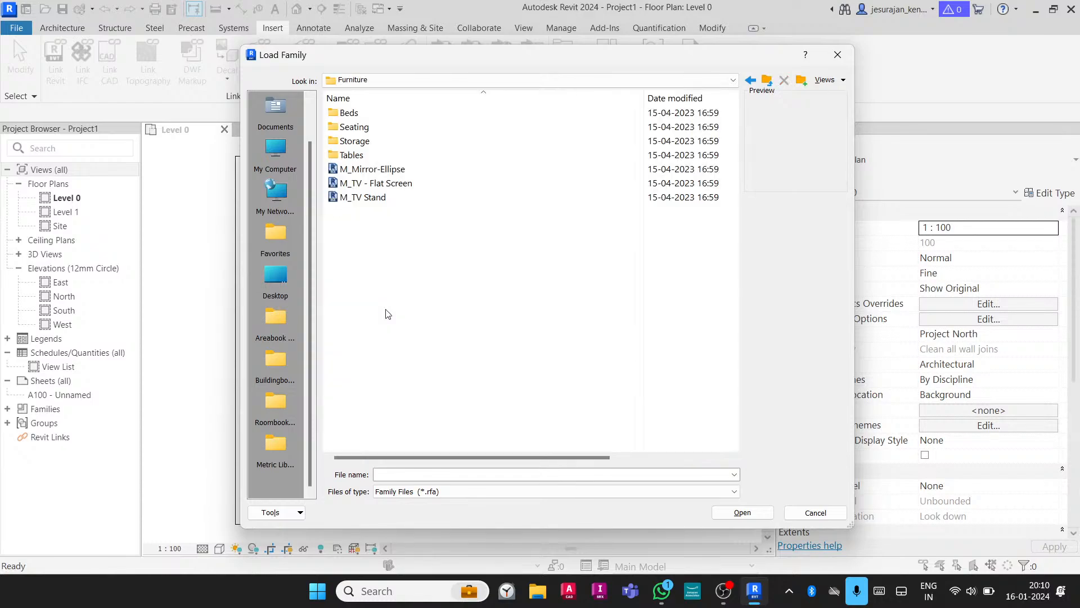
{"action": "double_click", "coordinate": [375, 155]}
{"action": "left_click", "coordinate": [374, 113]}
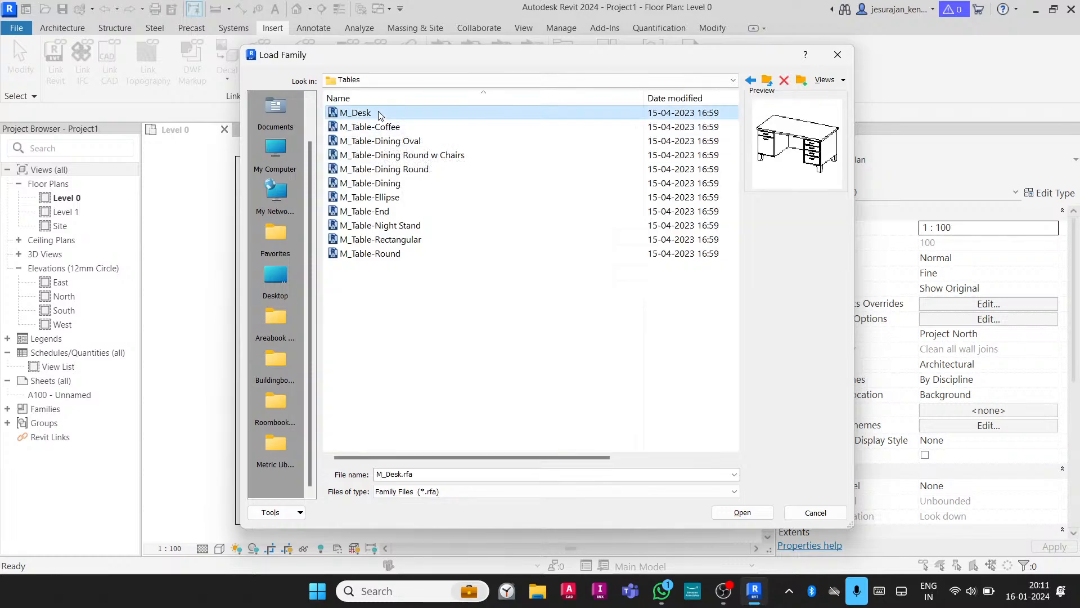
{"action": "left_click", "coordinate": [735, 513]}
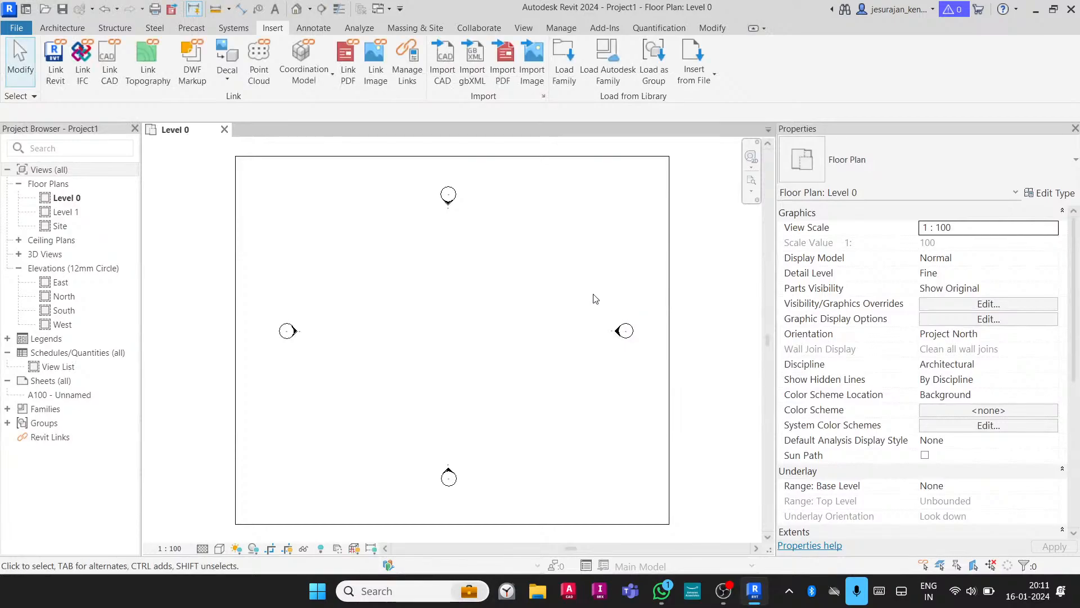
Place one M_Desk component of type 1525 x 762mm near the middle of the Level 0 floor plan
{"action": "left_click", "coordinate": [61, 28]}
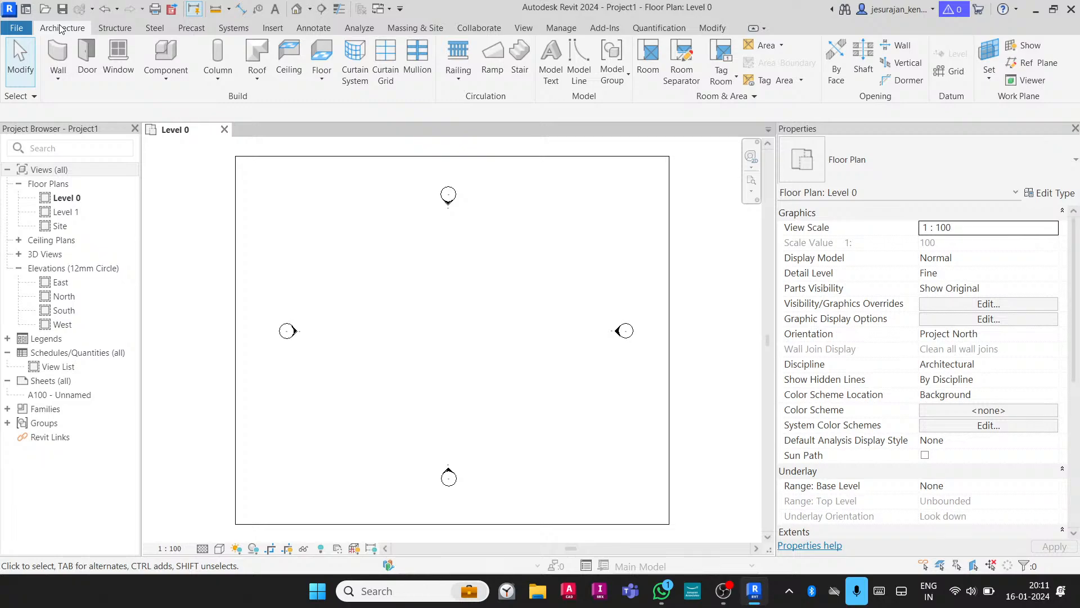
{"action": "left_click", "coordinate": [171, 77]}
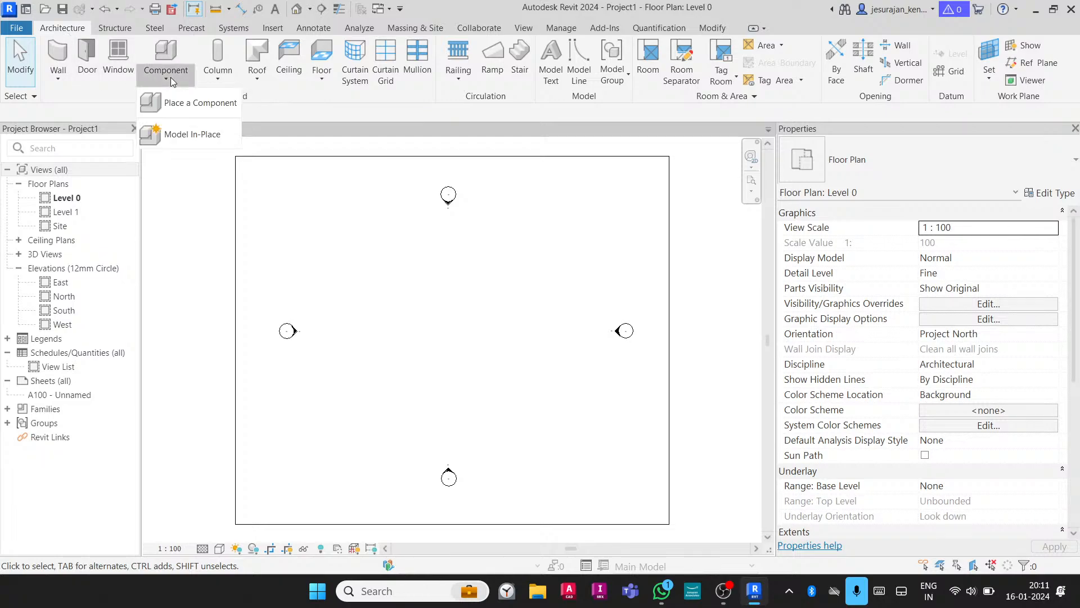
{"action": "left_click", "coordinate": [195, 104]}
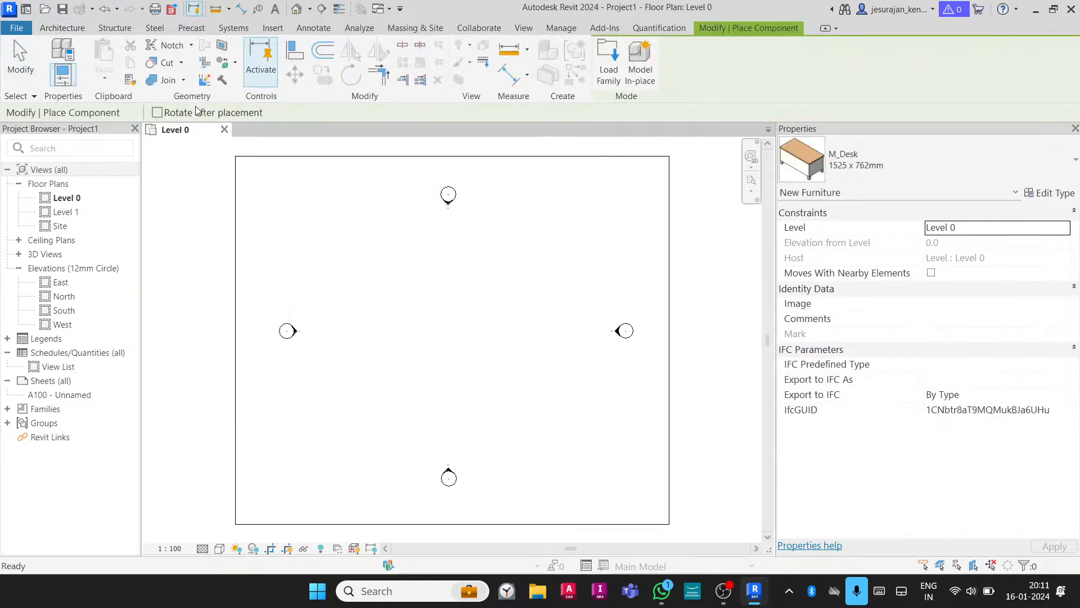
{"action": "left_click", "coordinate": [925, 171]}
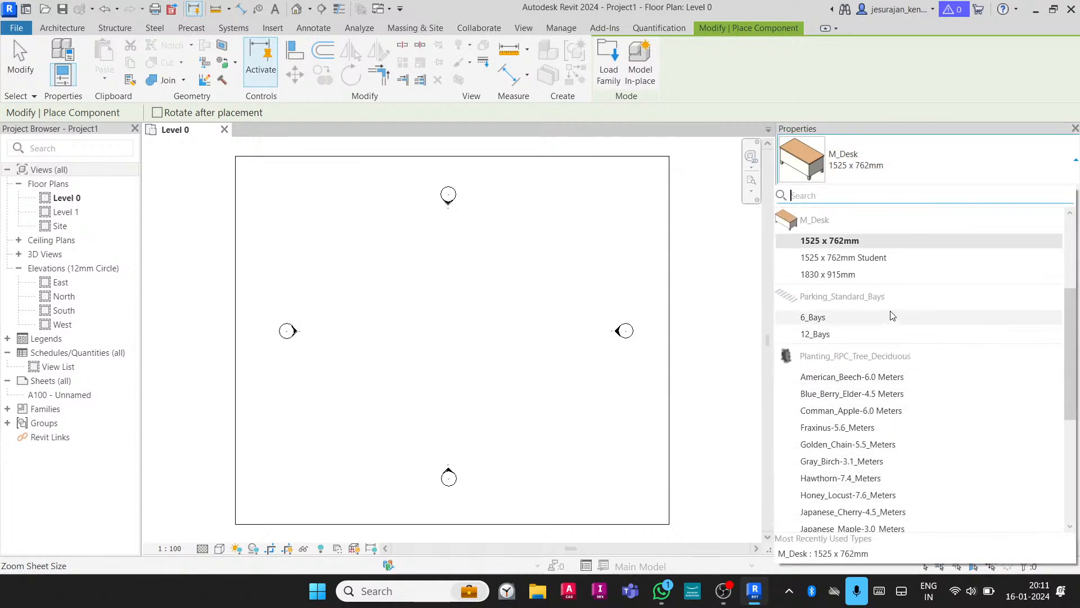
{"action": "left_click", "coordinate": [838, 242]}
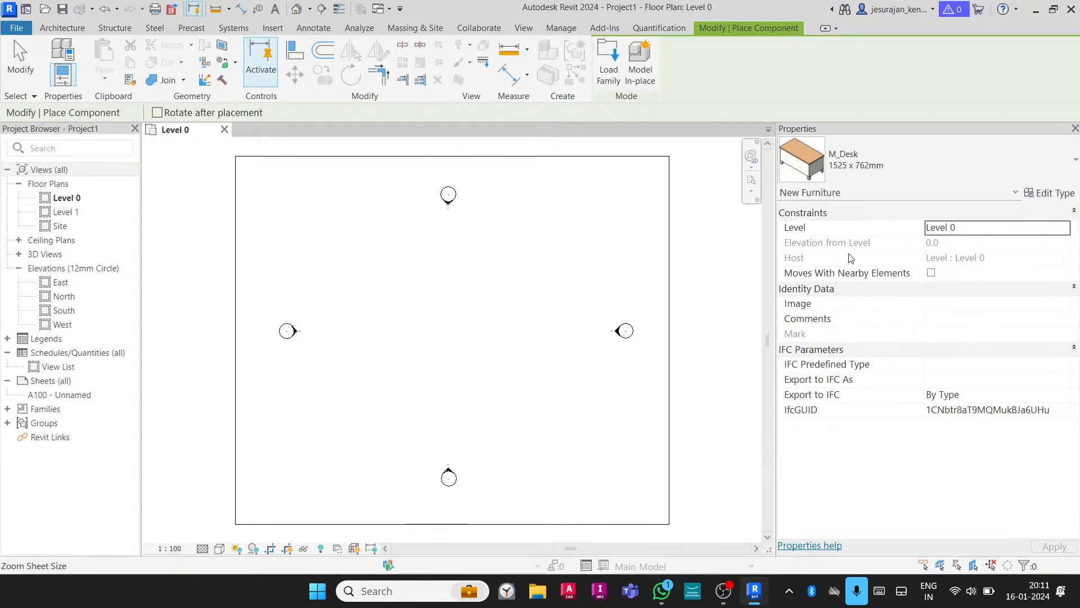
{"action": "scroll", "coordinate": [455, 319], "scroll_direction": "up", "scroll_amount": 5}
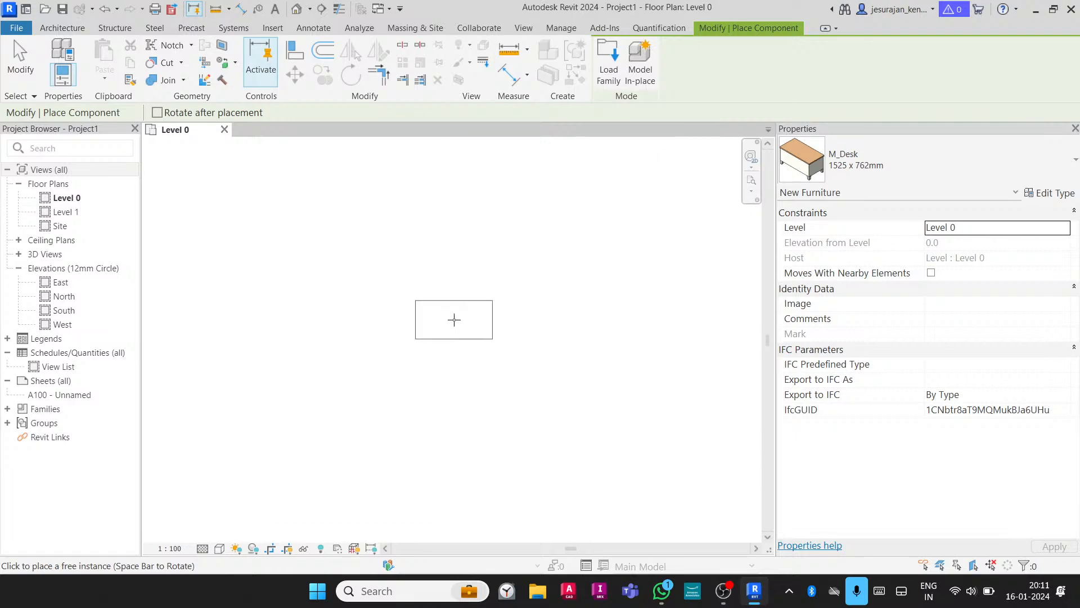
{"action": "left_click", "coordinate": [454, 320]}
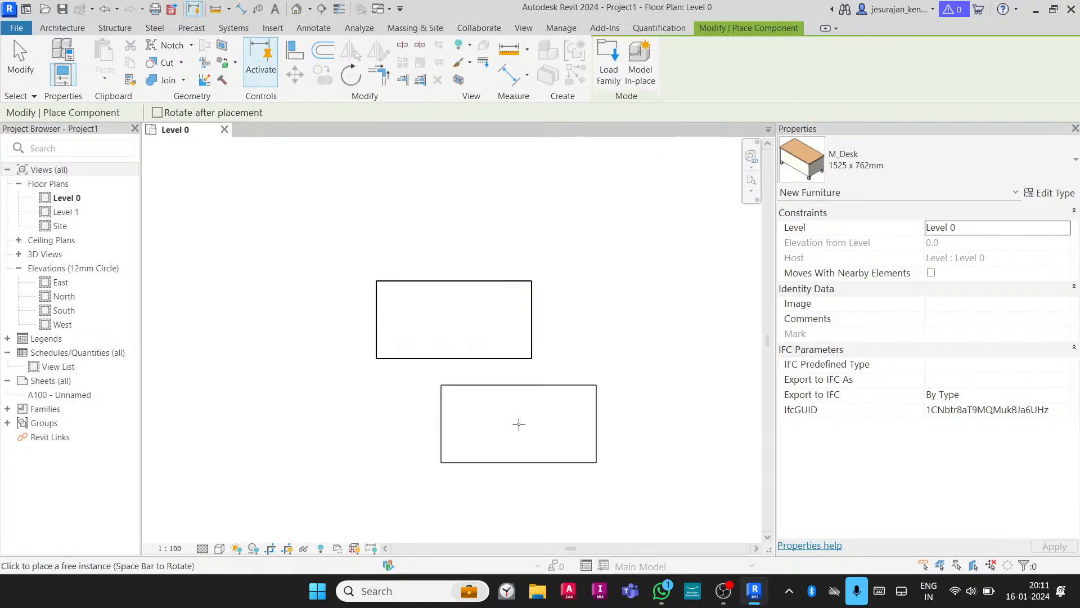
{"action": "key", "text": "Escape"}
{"action": "key", "text": "Escape"}
Set the Level 0 plan's visual style to Wireframe and open the default 3D view of the desk
{"action": "left_click", "coordinate": [219, 554]}
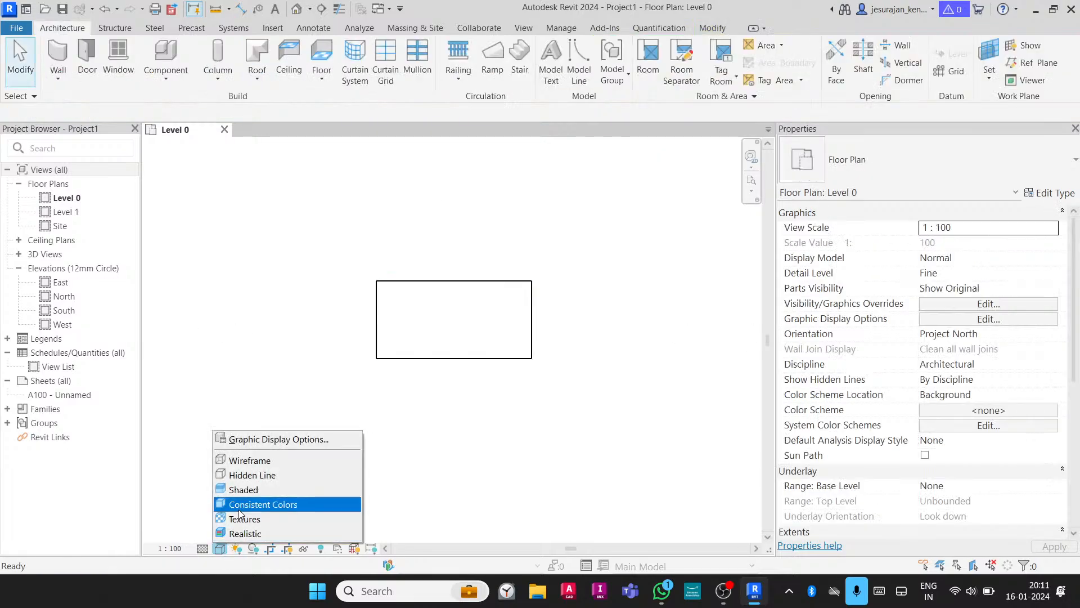
{"action": "left_click", "coordinate": [242, 458]}
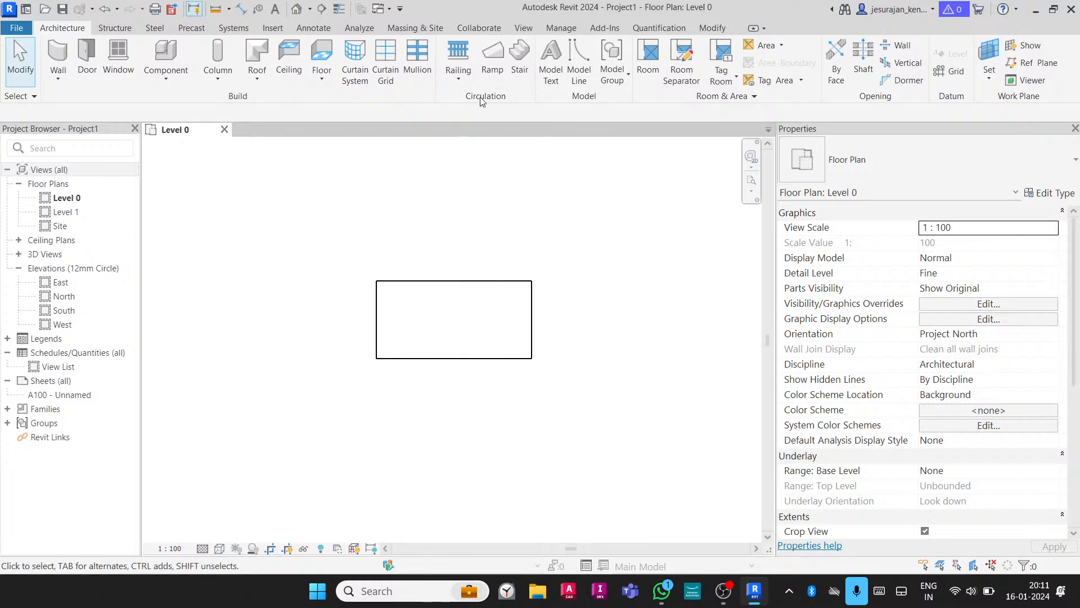
{"action": "left_click", "coordinate": [523, 28]}
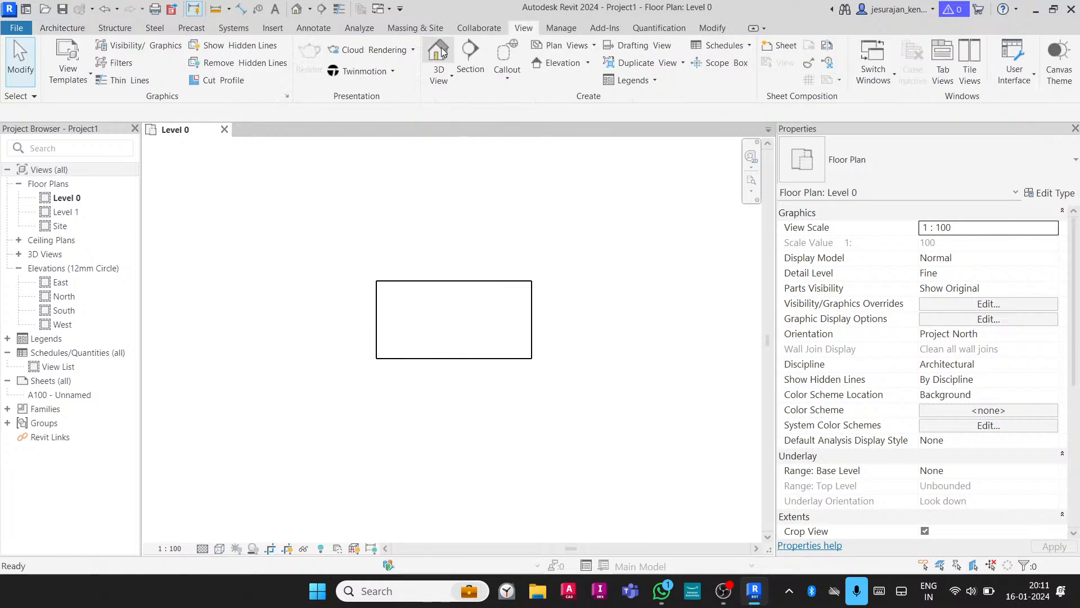
{"action": "left_click", "coordinate": [440, 50]}
{"action": "scroll", "coordinate": [504, 323], "scroll_direction": "up", "scroll_amount": 1}
{"action": "scroll", "coordinate": [532, 469], "scroll_direction": "up", "scroll_amount": 1}
{"action": "middle_click_drag", "start_coordinate": [533, 470], "coordinate": [544, 305]}
Place a second M_Desk 1525 x 762mm on Level 0 in the 3D view, in front of the first desk
{"action": "left_click", "coordinate": [62, 28]}
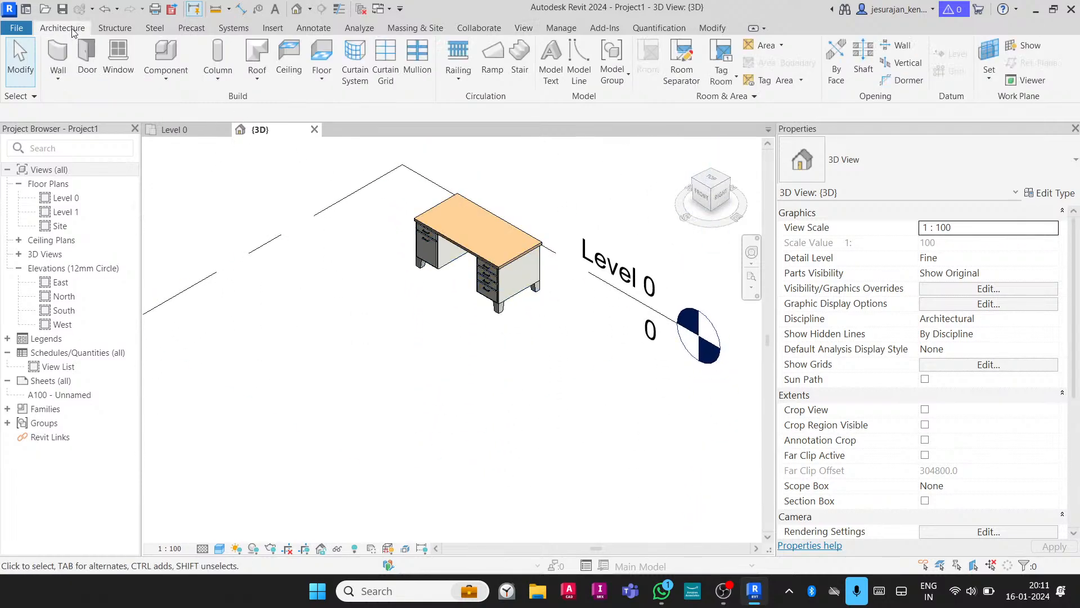
{"action": "left_click", "coordinate": [174, 53]}
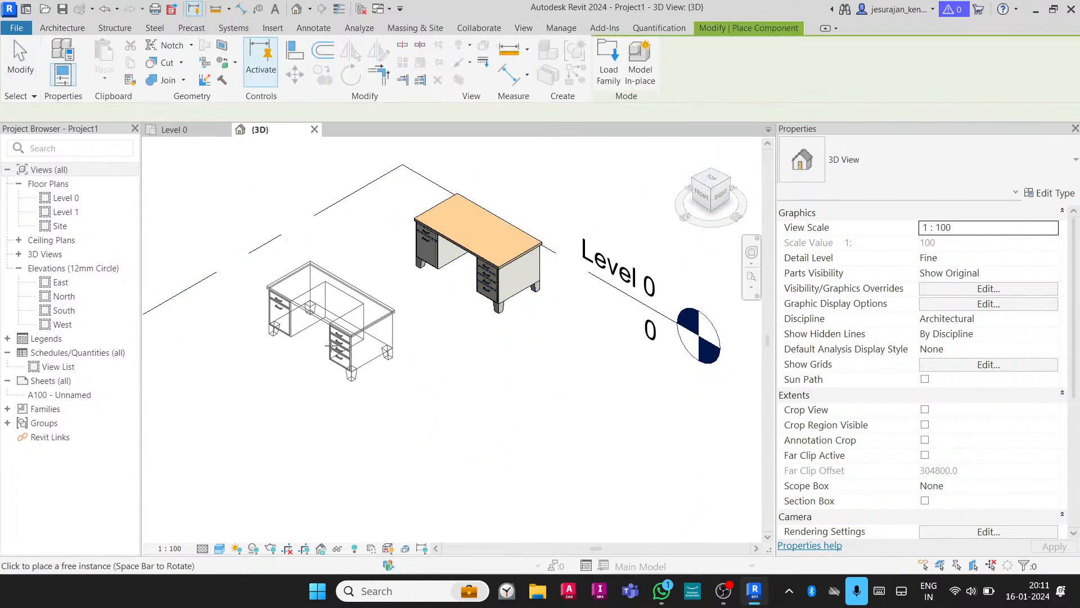
{"action": "left_click", "coordinate": [331, 348]}
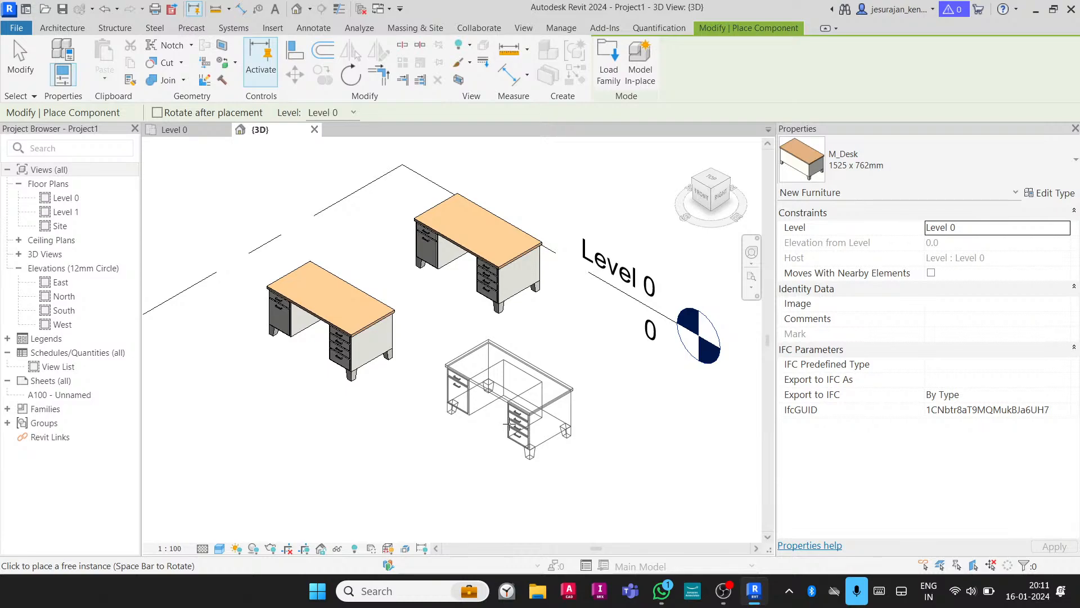
{"action": "key", "text": "Escape"}
{"action": "key", "text": "Escape"}
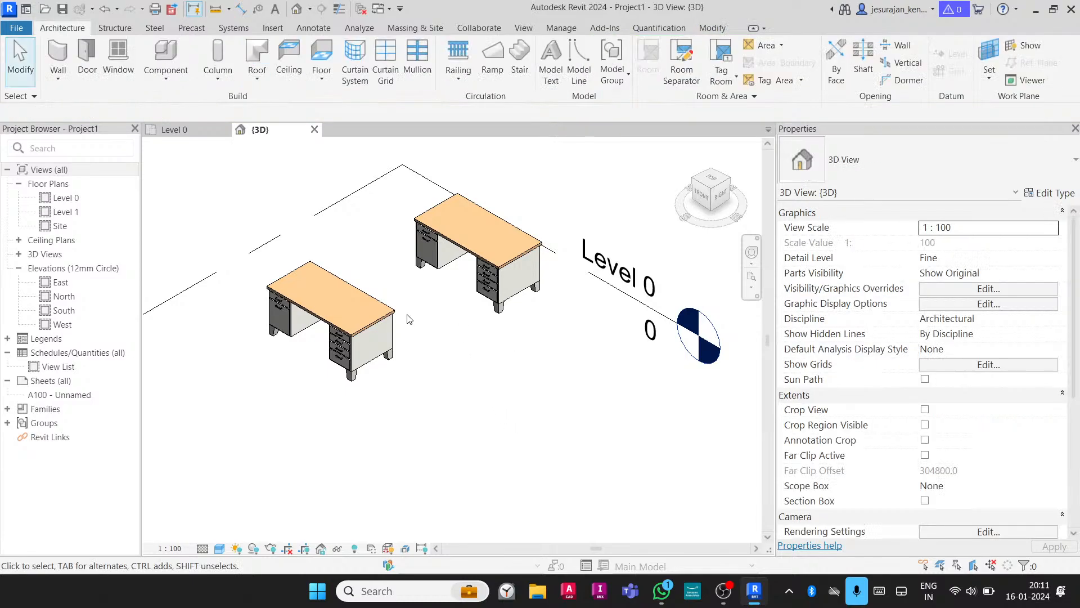
From the front view, change the front desk's level constraint to Level 1
{"action": "scroll", "coordinate": [451, 396], "scroll_direction": "down", "scroll_amount": 2}
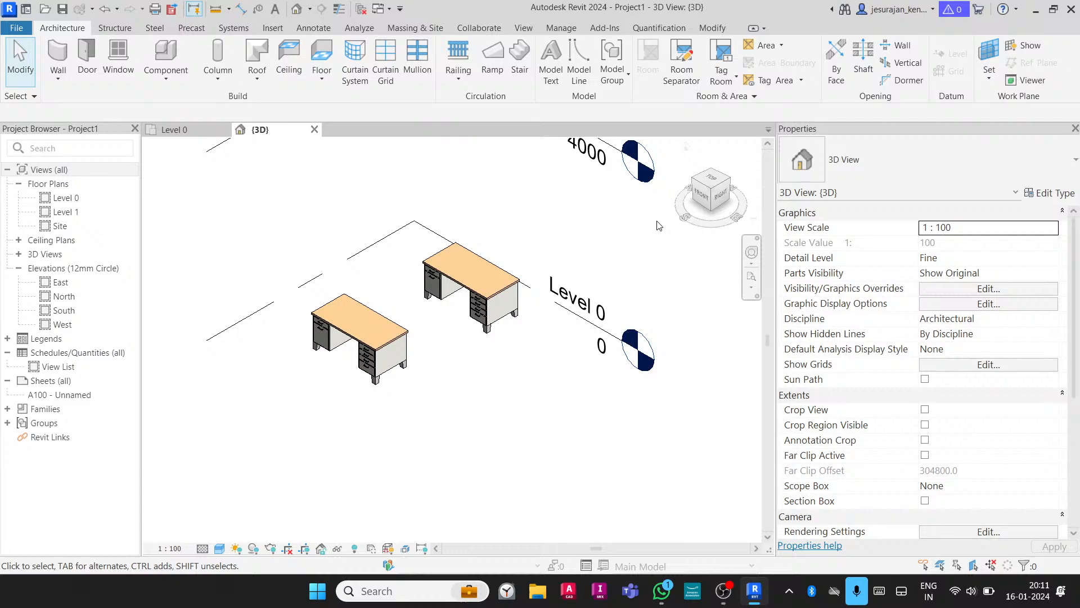
{"action": "left_click", "coordinate": [704, 199]}
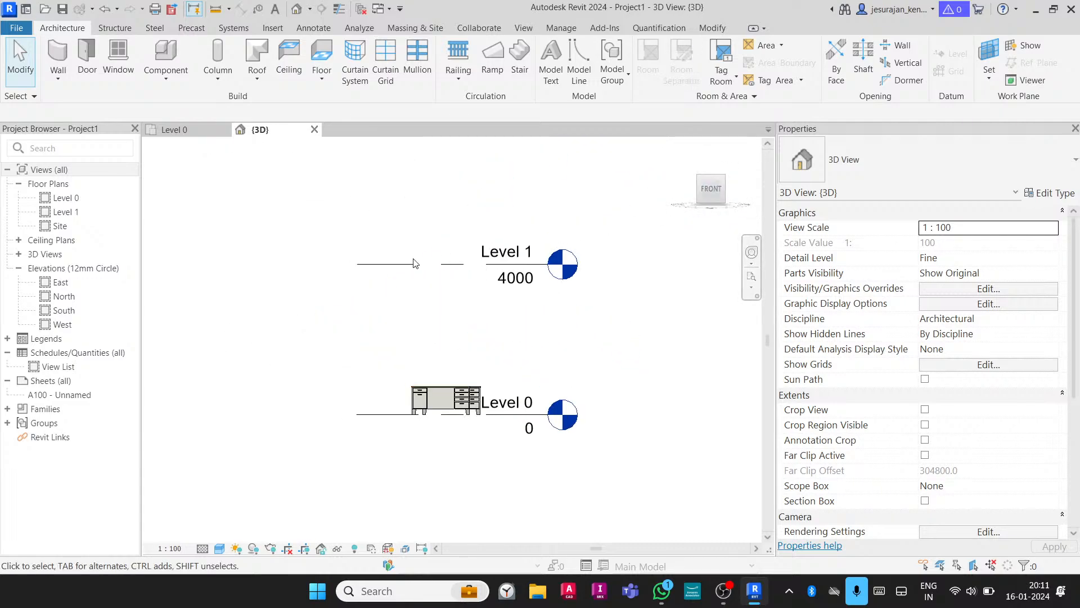
{"action": "left_click", "coordinate": [448, 389]}
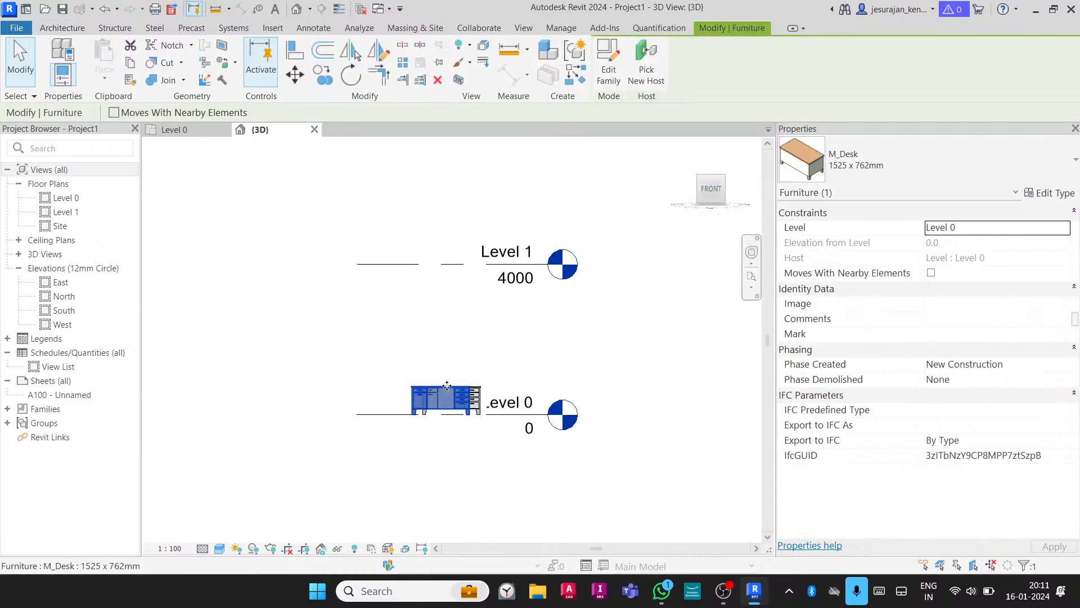
{"action": "left_click", "coordinate": [1067, 235]}
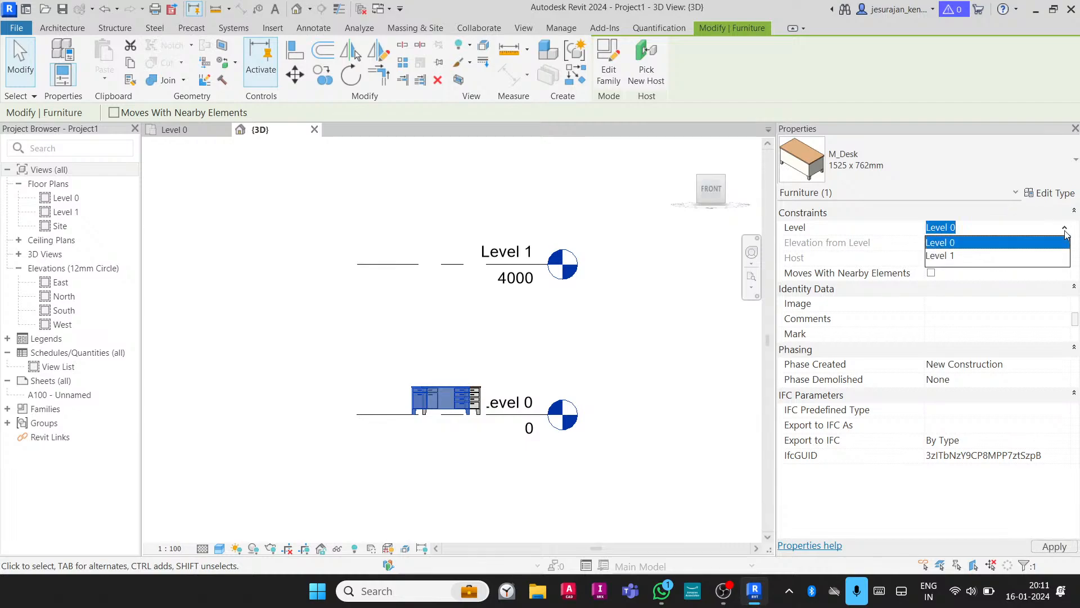
{"action": "left_click", "coordinate": [956, 256]}
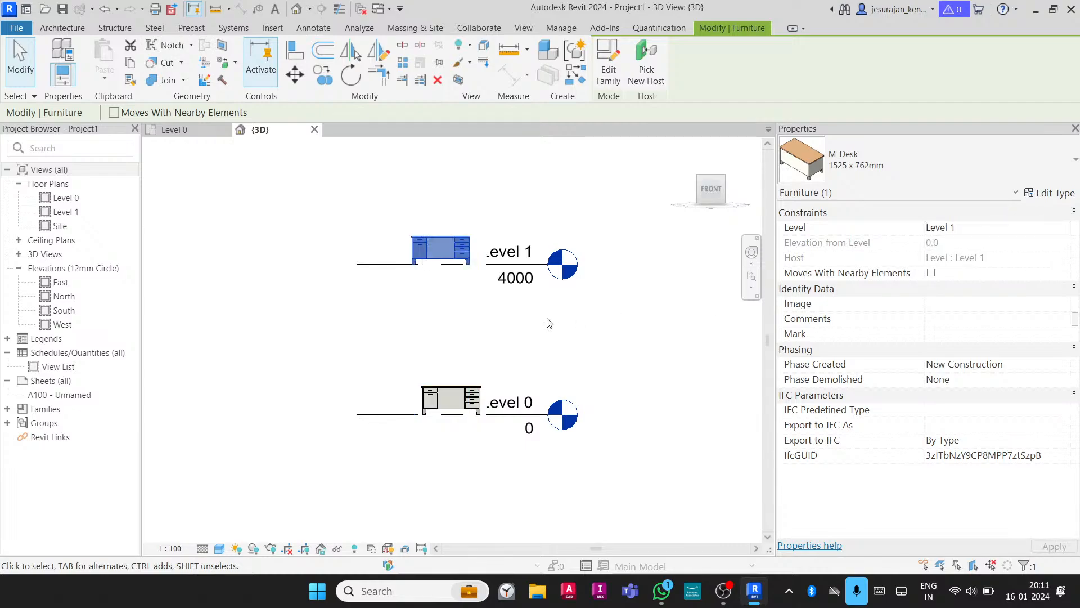
Move the remaining desk up as well by setting its level constraint to Level 1
{"action": "middle_click_drag", "start_coordinate": [549, 322], "coordinate": [427, 289], "text": "shift"}
{"action": "left_click", "coordinate": [505, 364]}
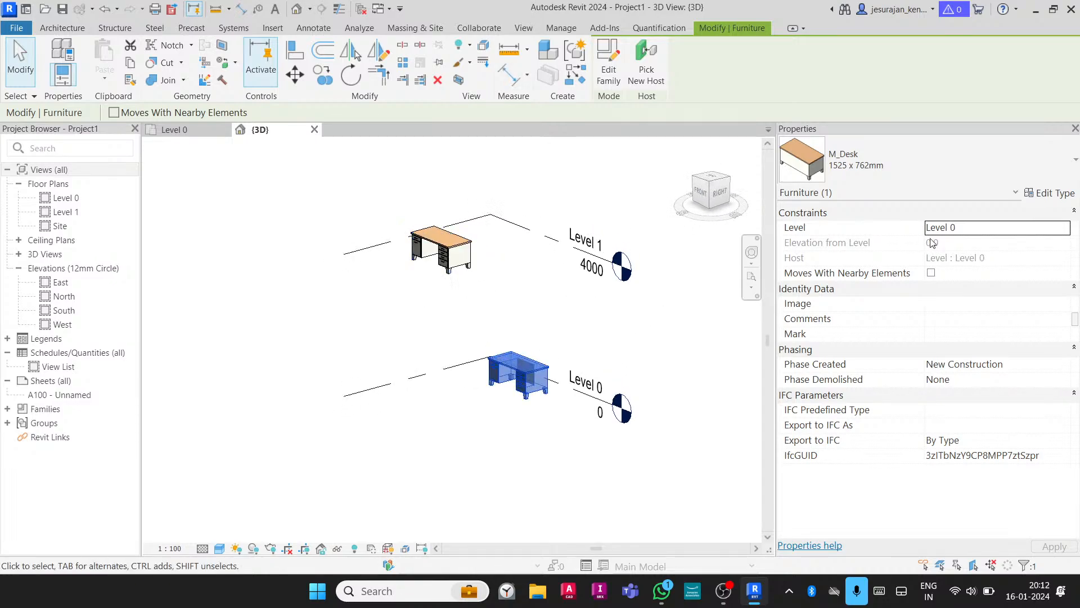
{"action": "left_click", "coordinate": [1067, 230]}
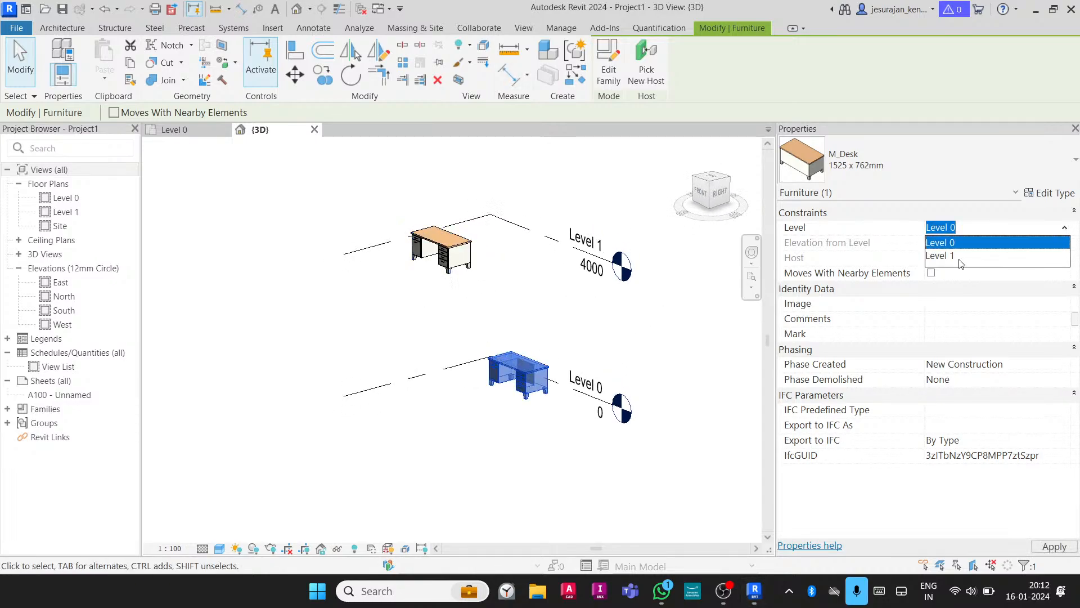
{"action": "left_click", "coordinate": [976, 261]}
{"action": "left_click", "coordinate": [569, 310]}
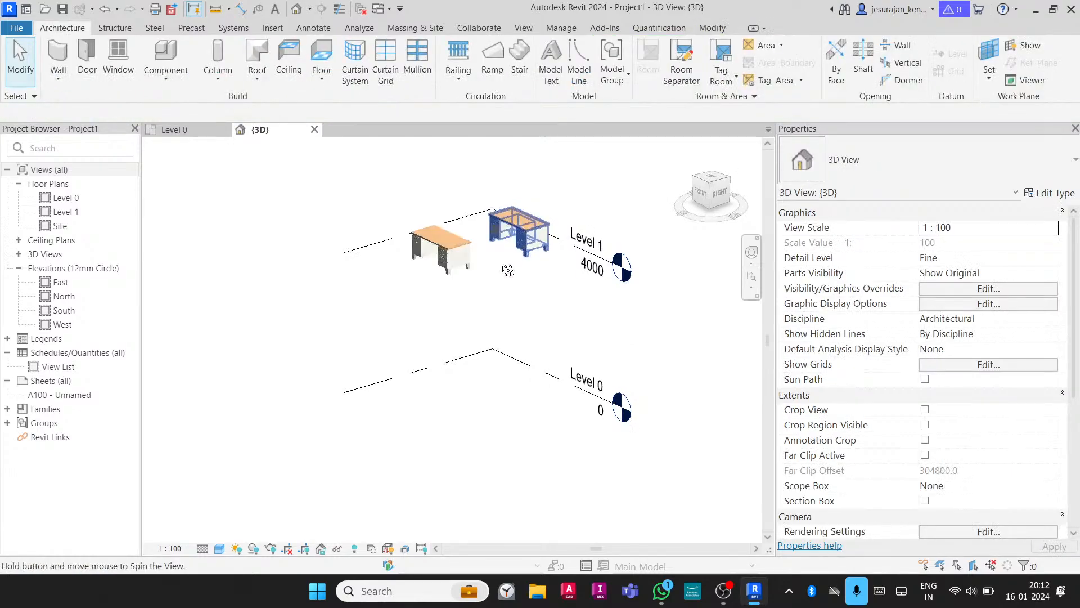
{"action": "middle_click_drag", "start_coordinate": [569, 310], "coordinate": [520, 248], "text": "shift"}
Look at the desks from the top and rotate the rear desk in place through successive orientations
{"action": "left_click", "coordinate": [517, 235]}
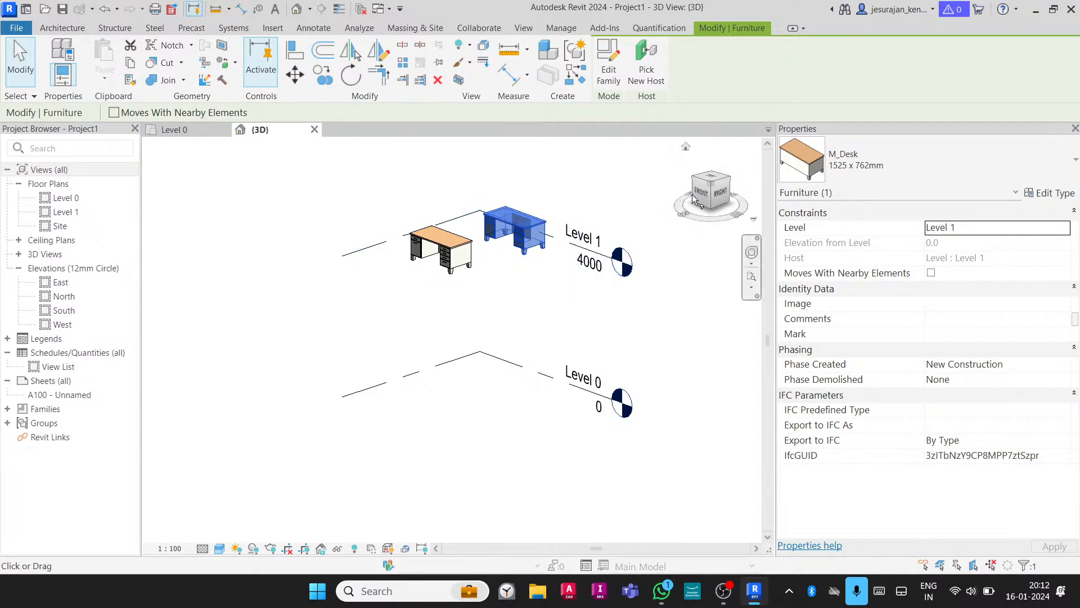
{"action": "left_click", "coordinate": [707, 179]}
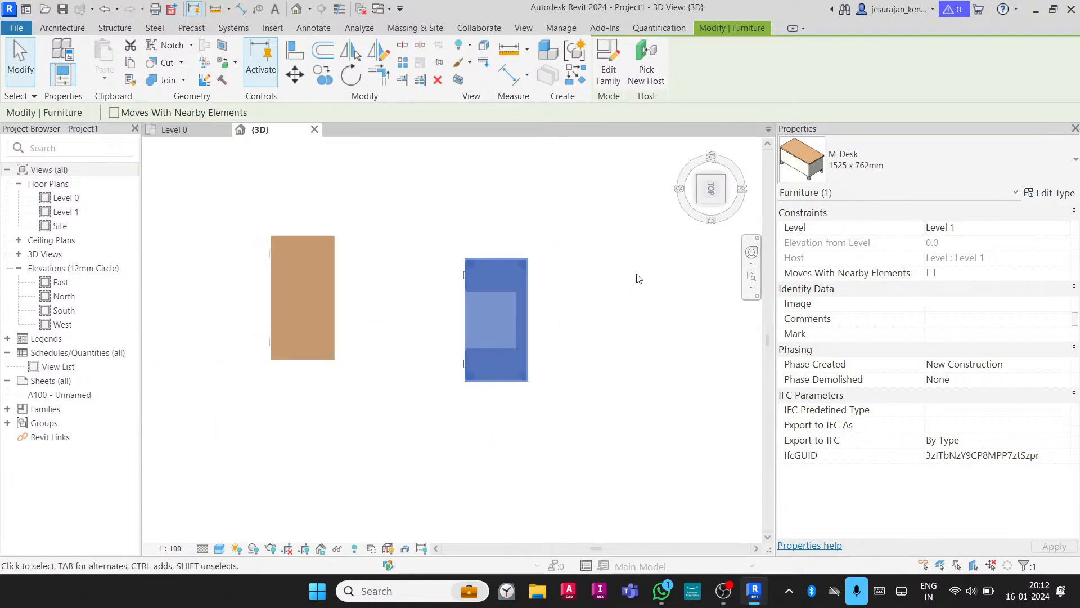
{"action": "key", "text": "space"}
{"action": "key", "text": "space"}
{"action": "key", "text": "space"}
{"action": "key", "text": "space"}
{"action": "key", "text": "space"}
{"action": "key", "text": "space"}
{"action": "key", "text": "space"}
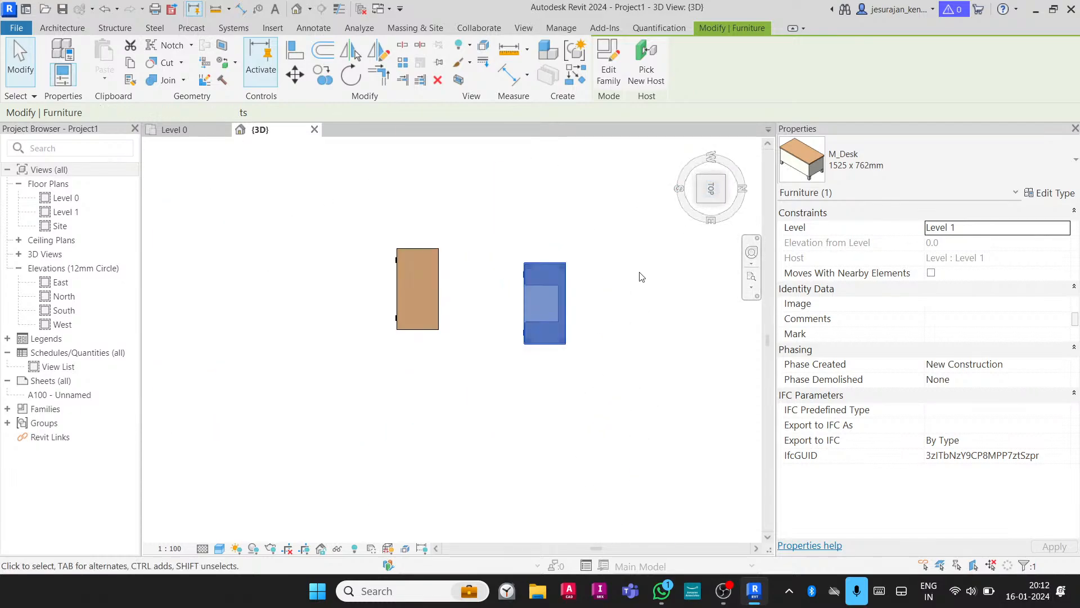
{"action": "key", "text": "space"}
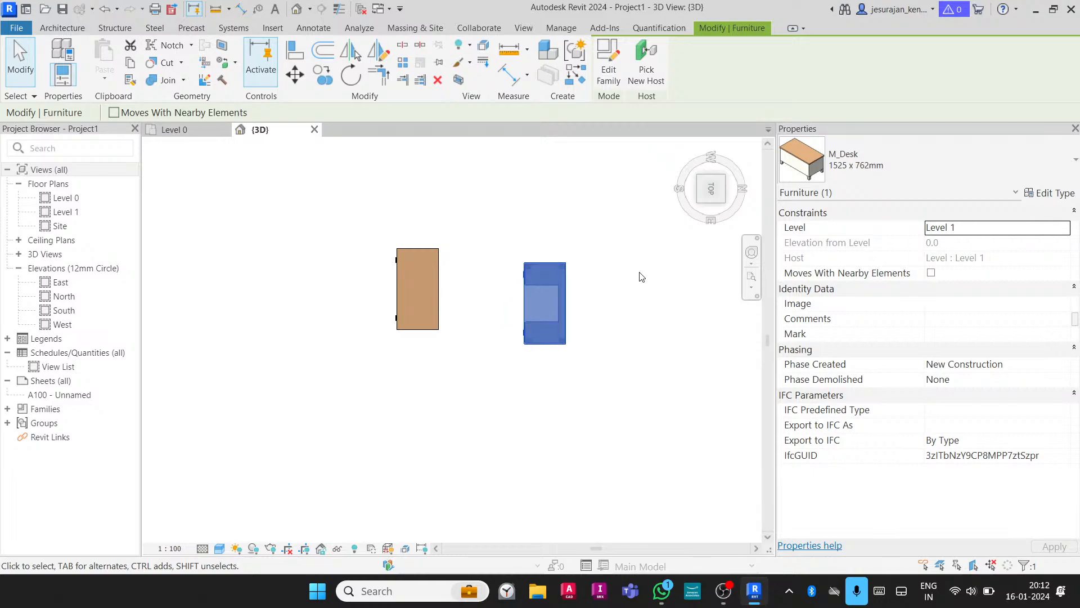
Rotate the front desk about 38 degrees clockwise around its centre with the Rotate tool
{"action": "left_click", "coordinate": [433, 272]}
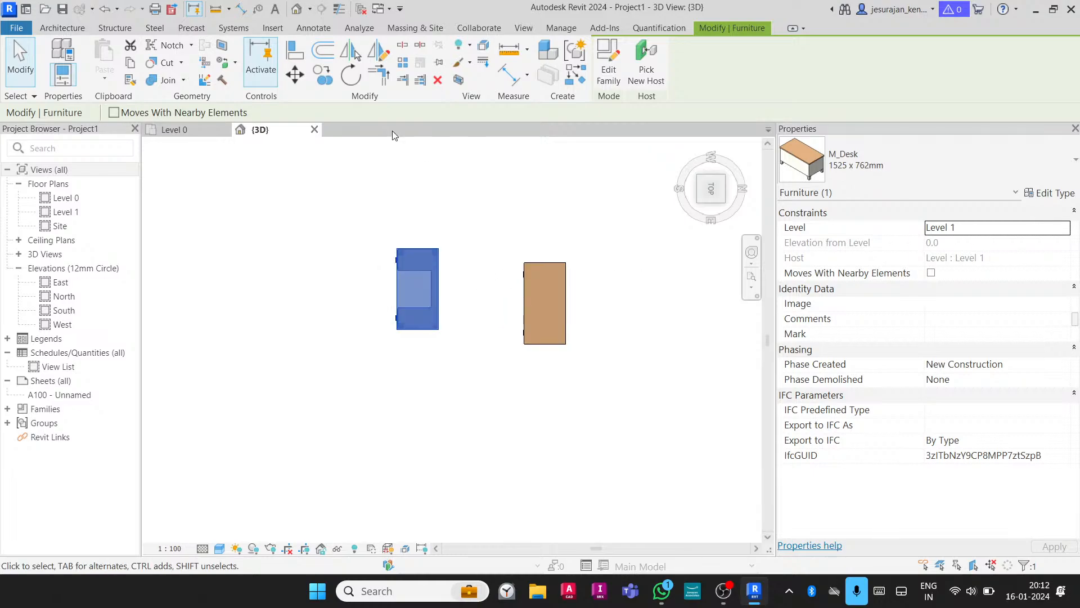
{"action": "left_click", "coordinate": [351, 74]}
{"action": "left_click", "coordinate": [446, 164]}
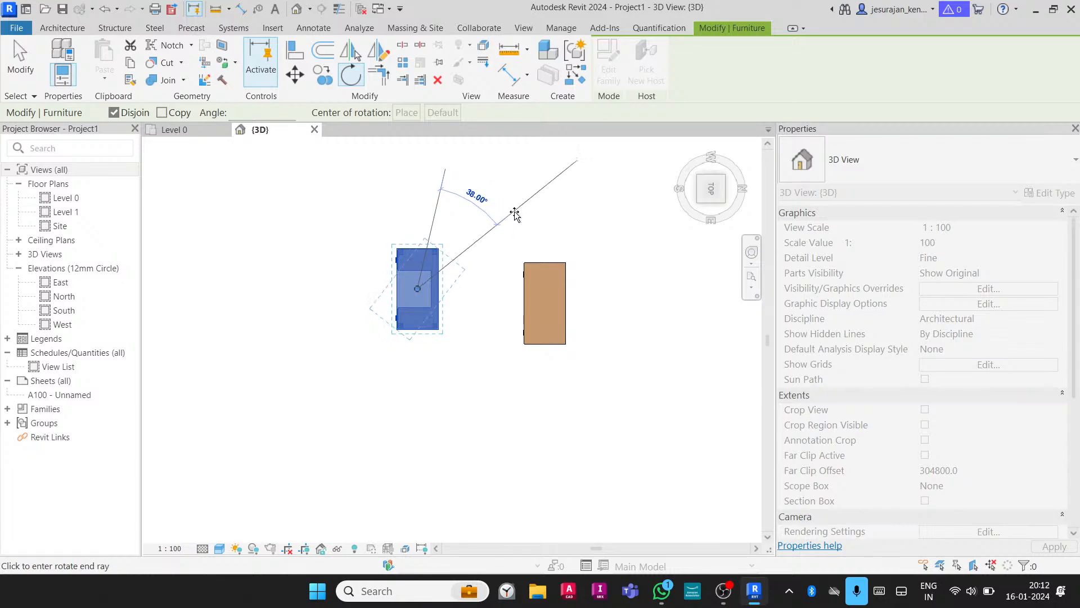
{"action": "left_click", "coordinate": [513, 214]}
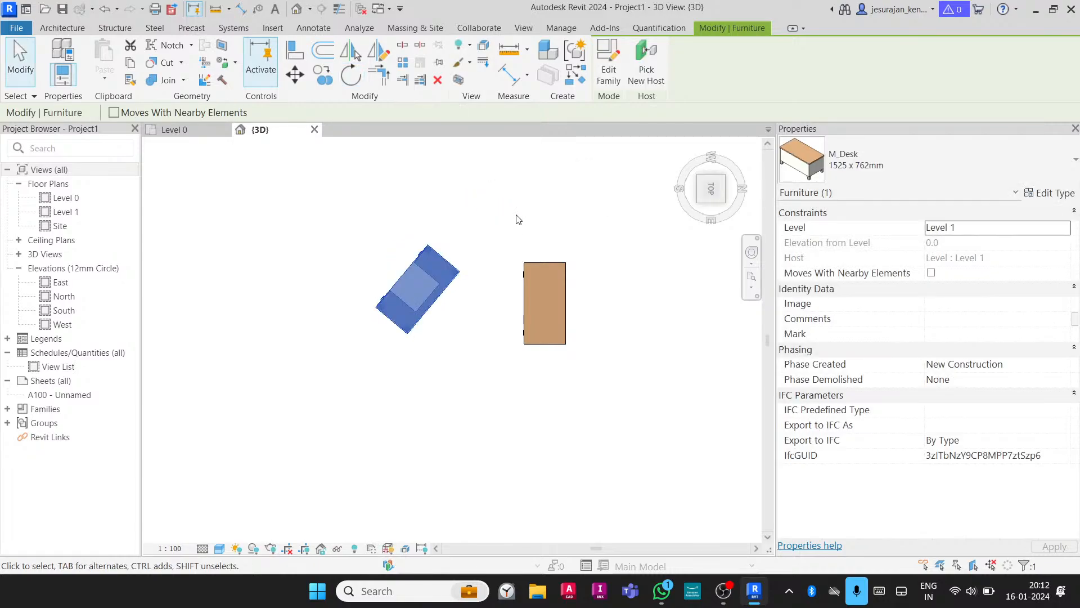
Create a similar M_Desk on Level 0 between the two desks, turned parallel to the rotated desk and facing the opposite way
{"action": "left_click", "coordinate": [552, 305]}
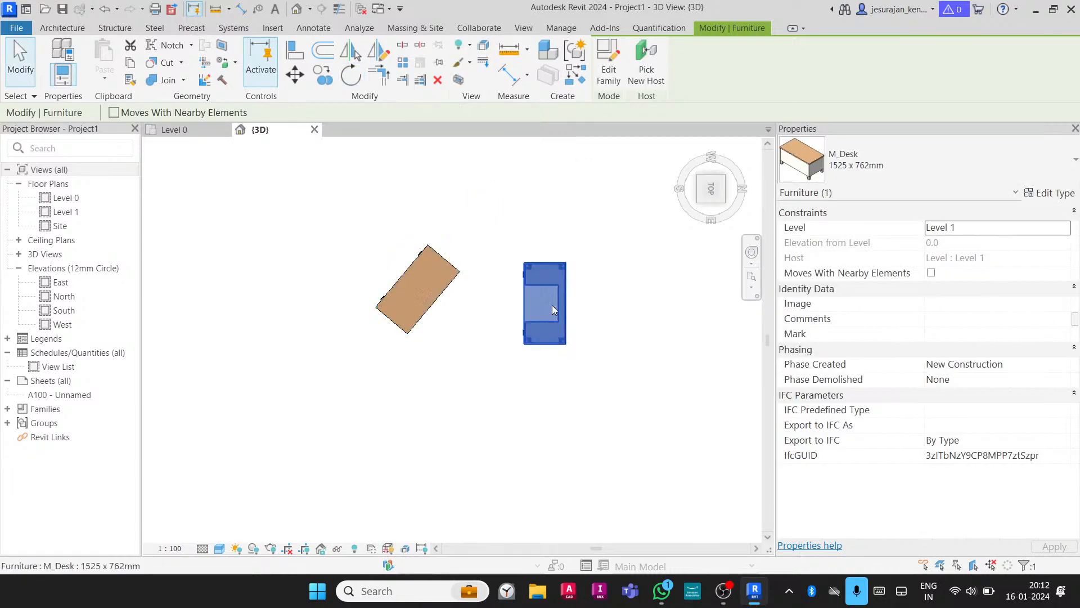
{"action": "left_click", "coordinate": [576, 75]}
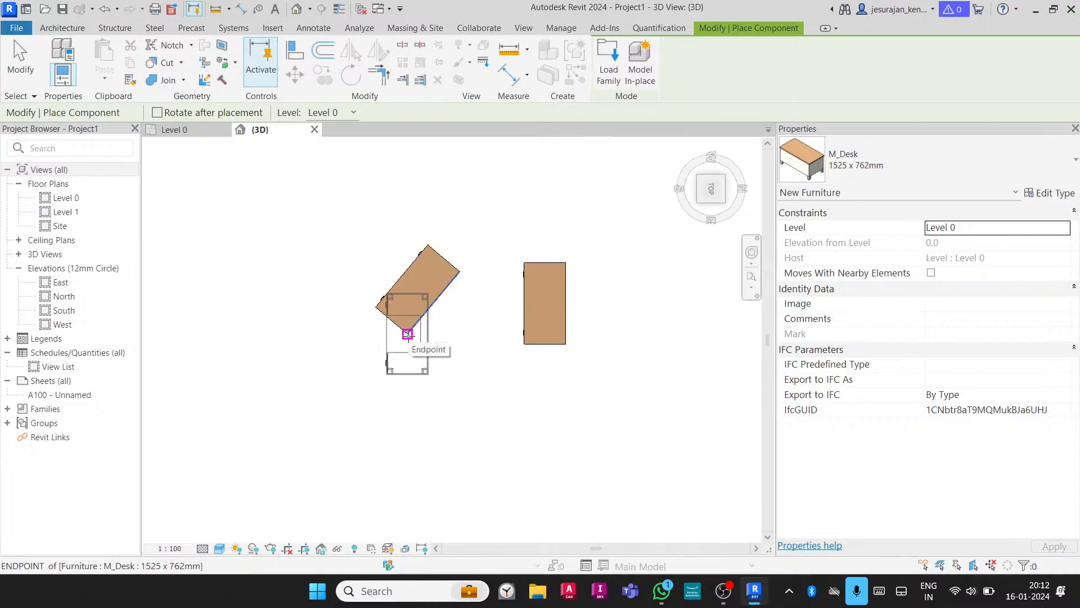
{"action": "key", "text": "space"}
{"action": "key", "text": "space"}
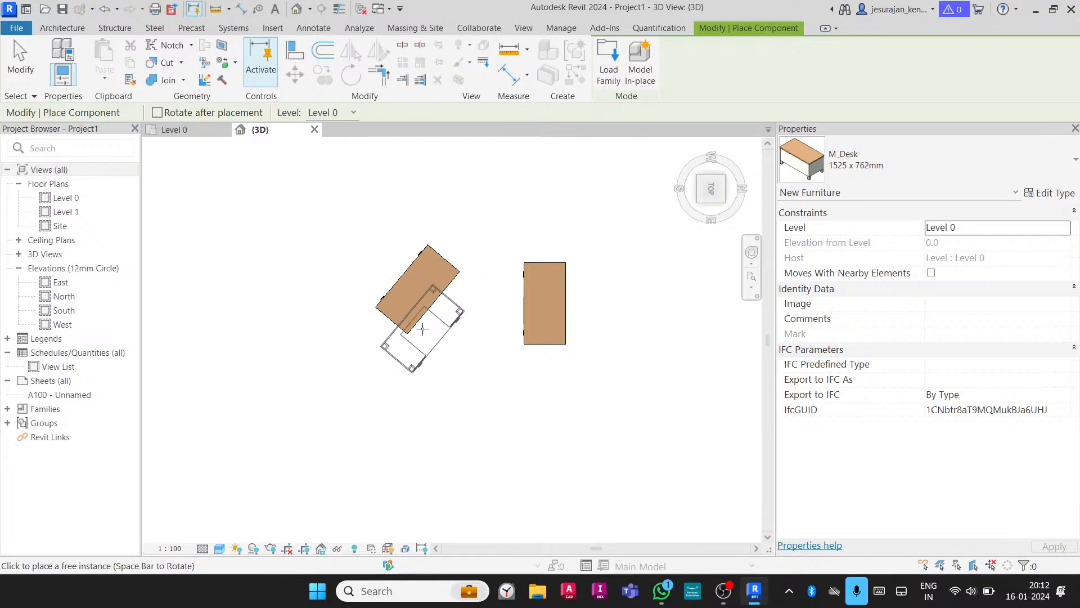
{"action": "key", "text": "space"}
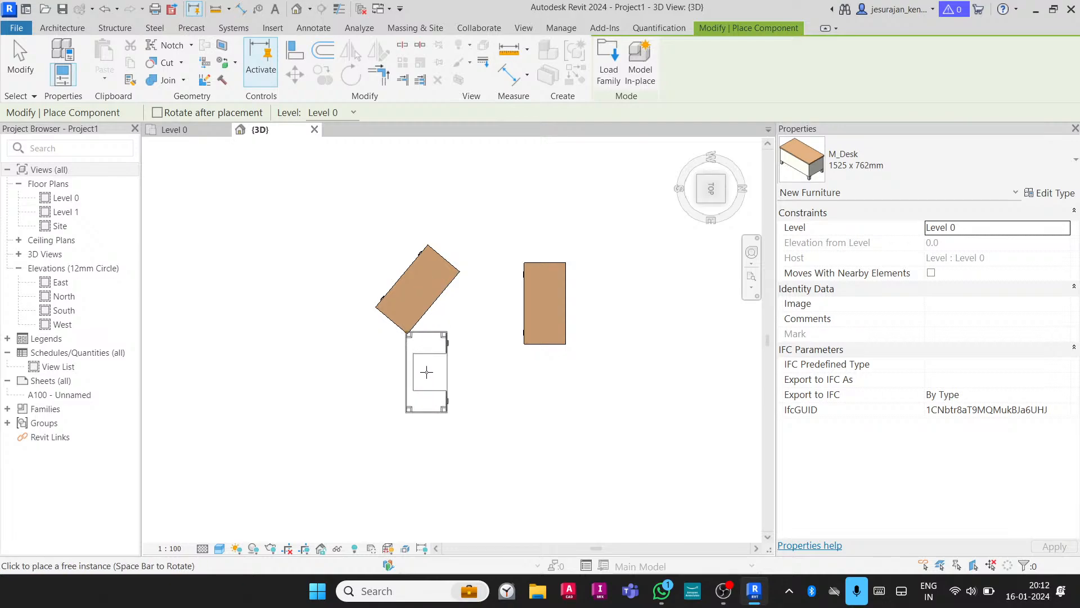
{"action": "key", "text": "space"}
{"action": "key", "text": "space"}
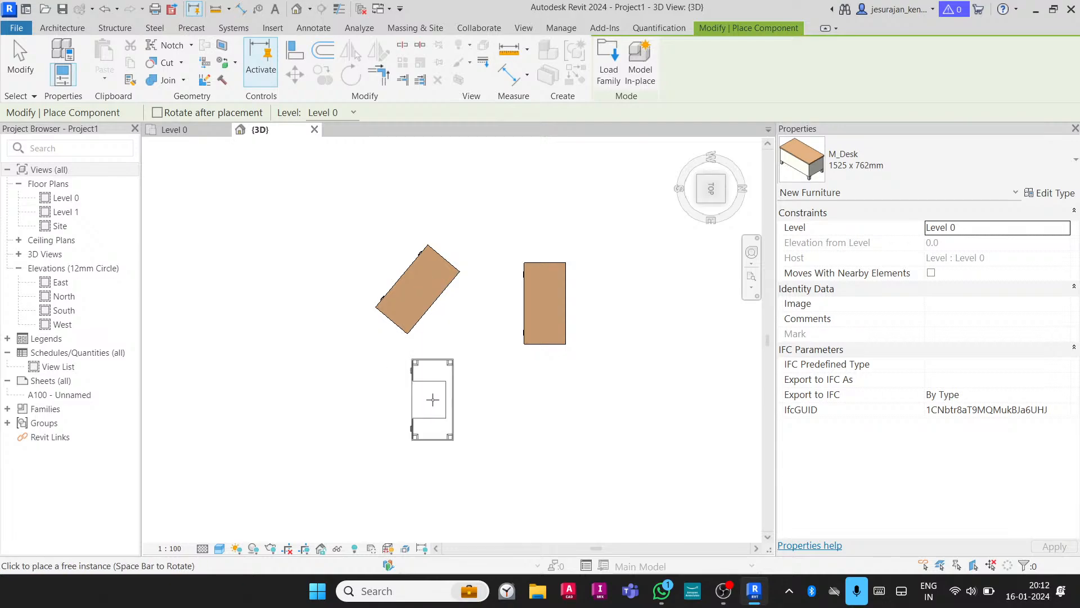
{"action": "key", "text": "space"}
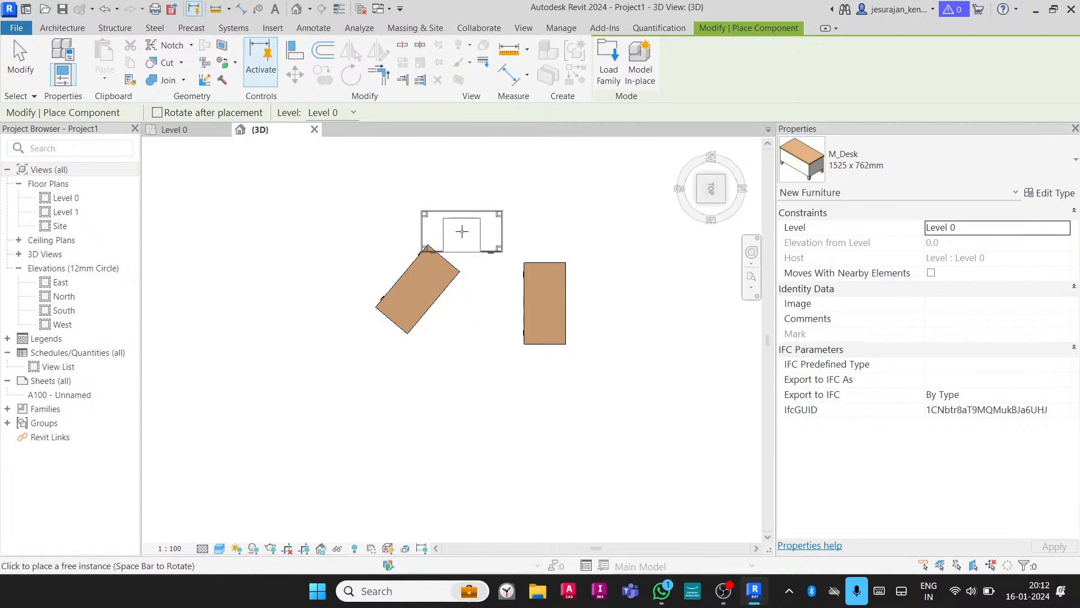
{"action": "scroll", "coordinate": [421, 305], "scroll_direction": "up", "scroll_amount": 2}
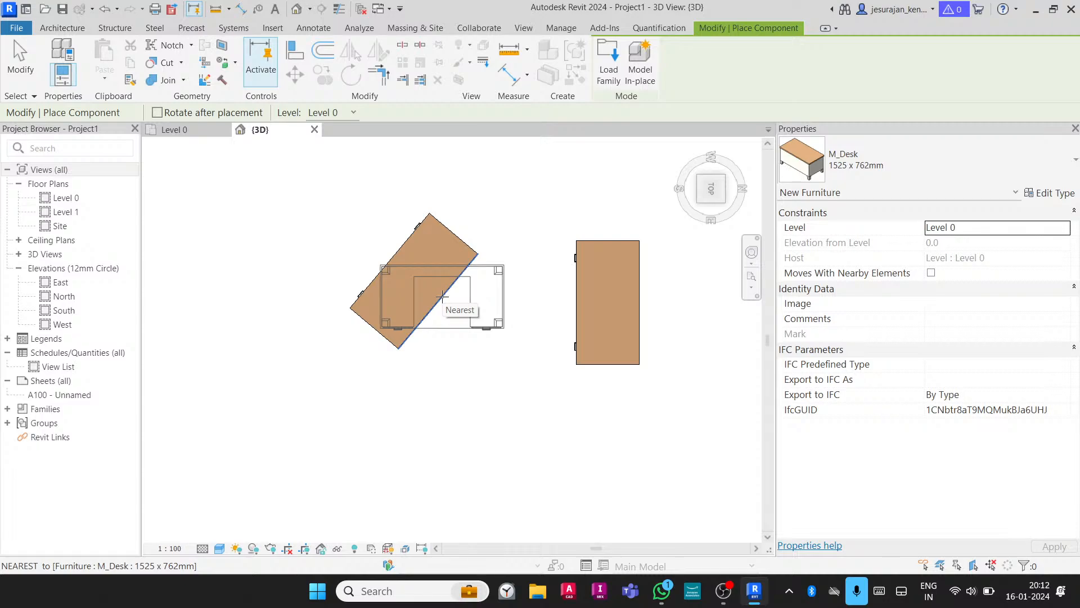
{"action": "key", "text": "space"}
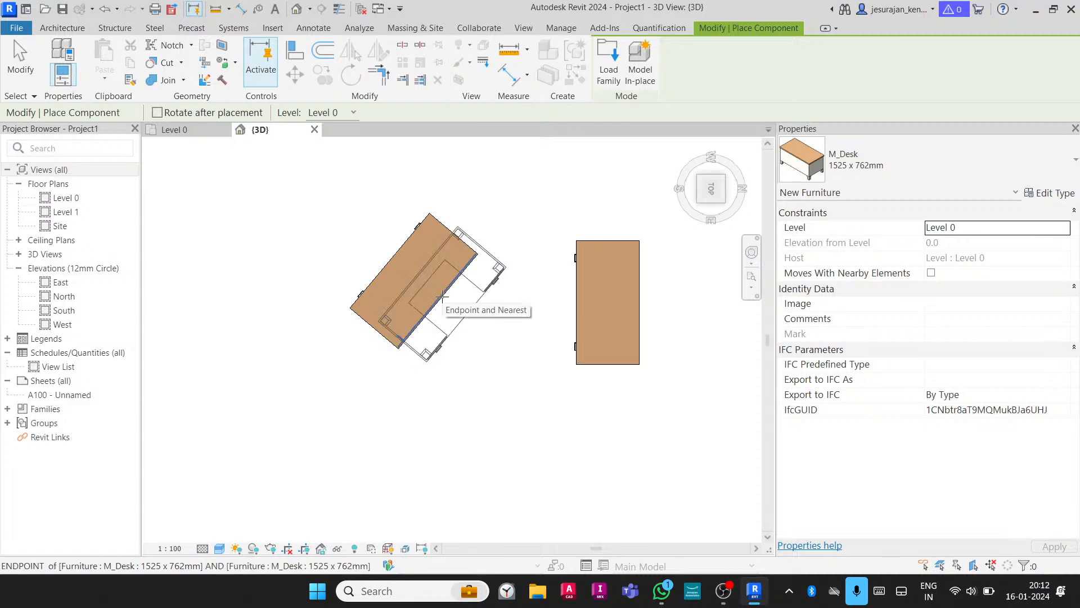
{"action": "left_click", "coordinate": [478, 385]}
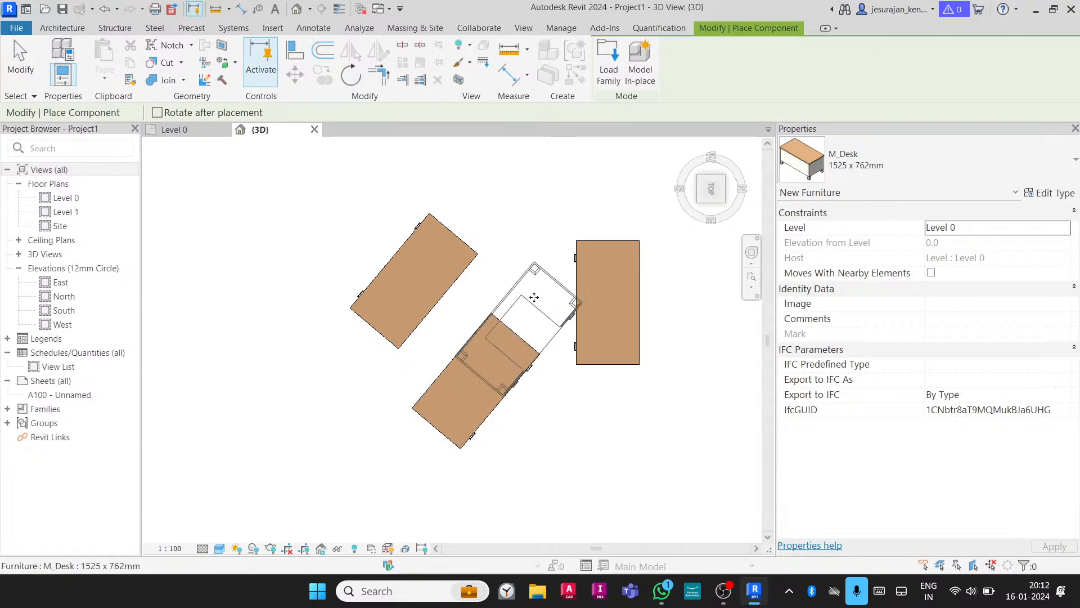
{"action": "key", "text": "Escape"}
{"action": "key", "text": "Escape"}
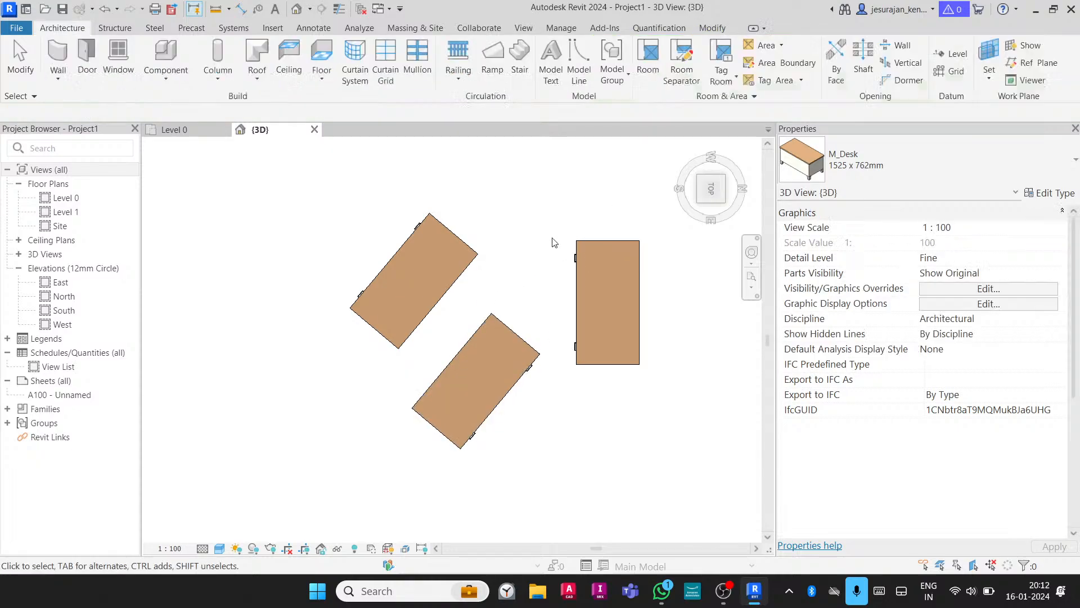
Create a fourth M_Desk with Create Similar, aligned parallel to the newly placed angled desk and set just beyond it
{"action": "scroll", "coordinate": [499, 248], "scroll_direction": "down", "scroll_amount": 2}
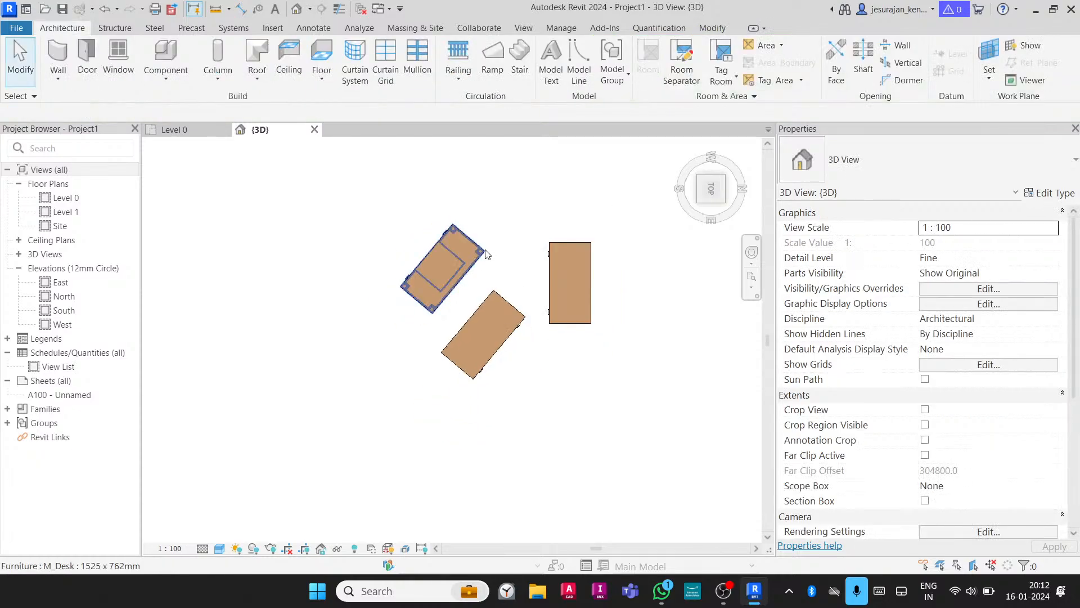
{"action": "left_click", "coordinate": [485, 253]}
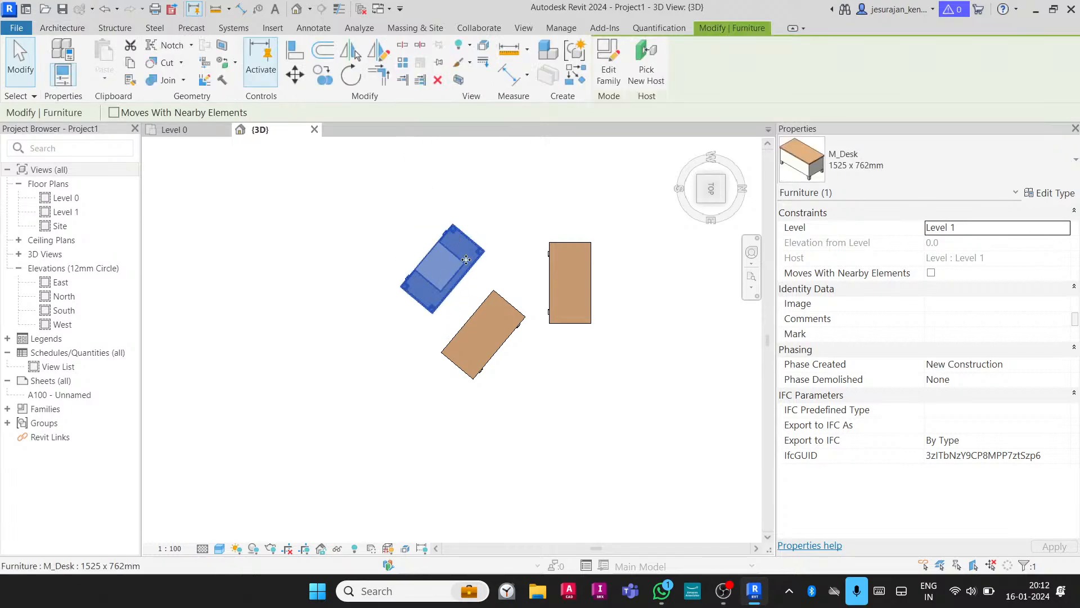
{"action": "left_click", "coordinate": [485, 311]}
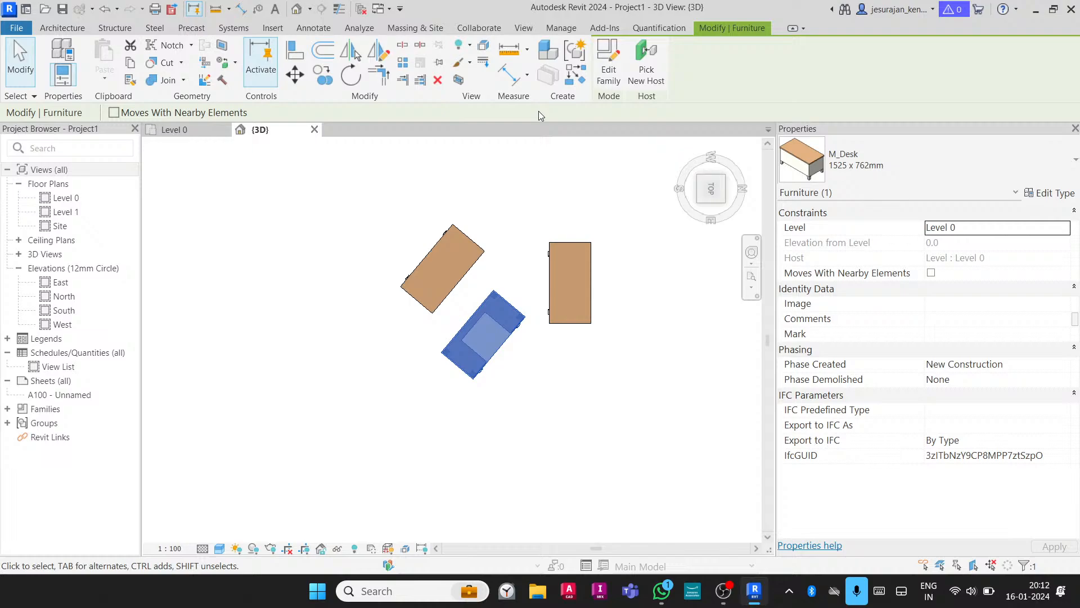
{"action": "left_click", "coordinate": [575, 74]}
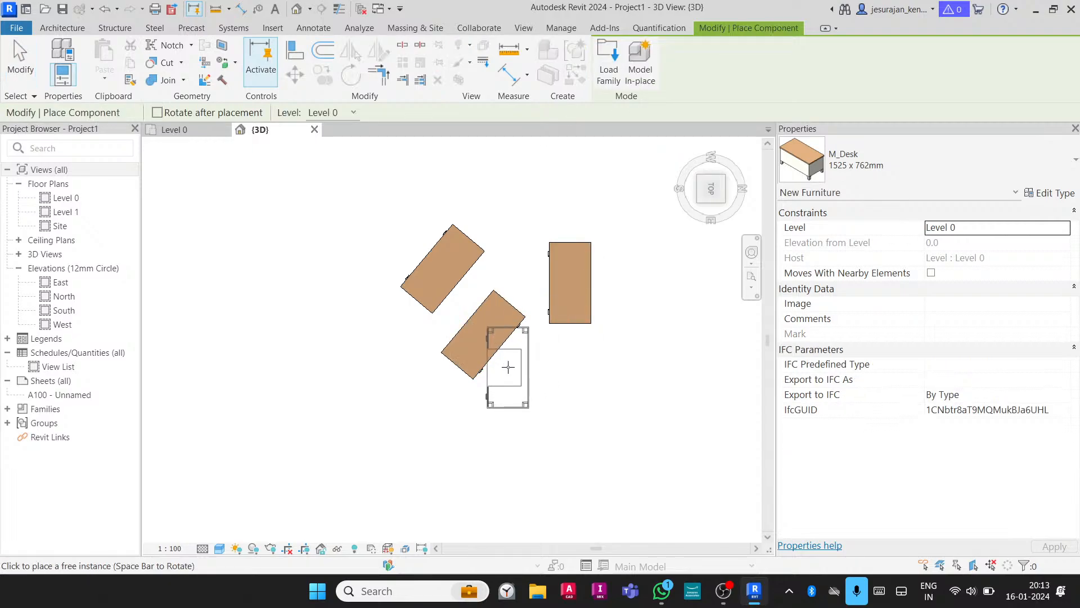
{"action": "key", "text": "space"}
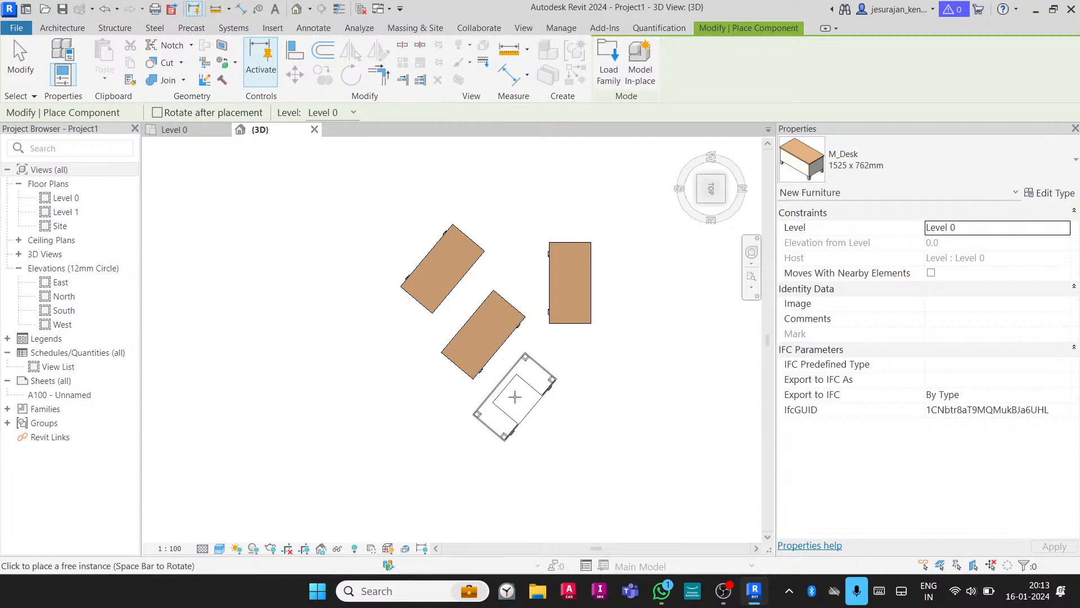
{"action": "left_click", "coordinate": [515, 397]}
{"action": "key", "text": "Escape"}
Select all four desks and delete them from the model
{"action": "scroll", "coordinate": [571, 336], "scroll_direction": "down", "scroll_amount": 1}
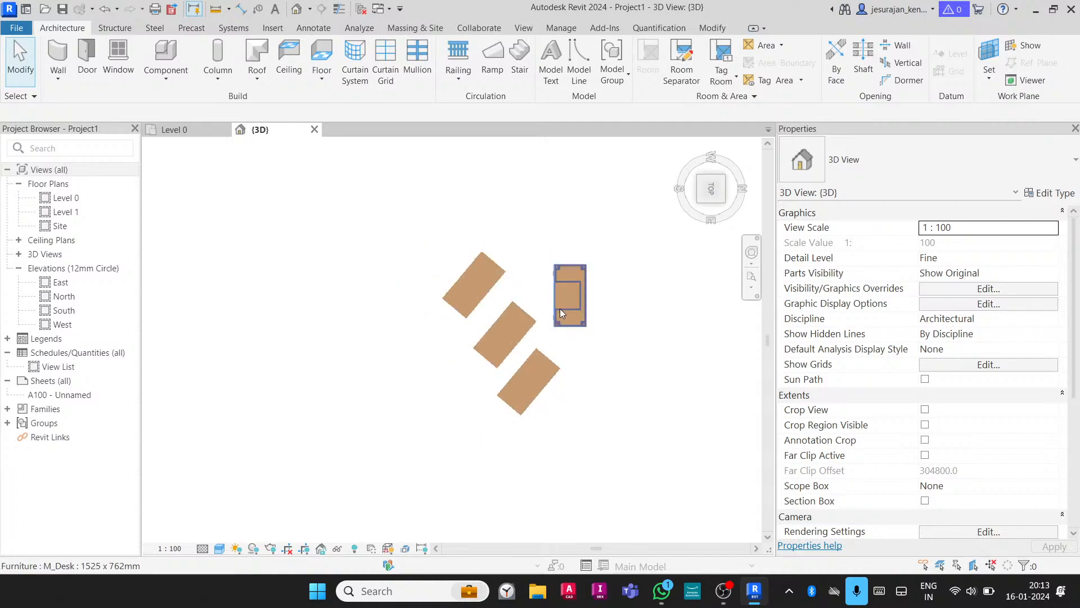
{"action": "left_click_drag", "start_coordinate": [400, 199], "coordinate": [613, 473]}
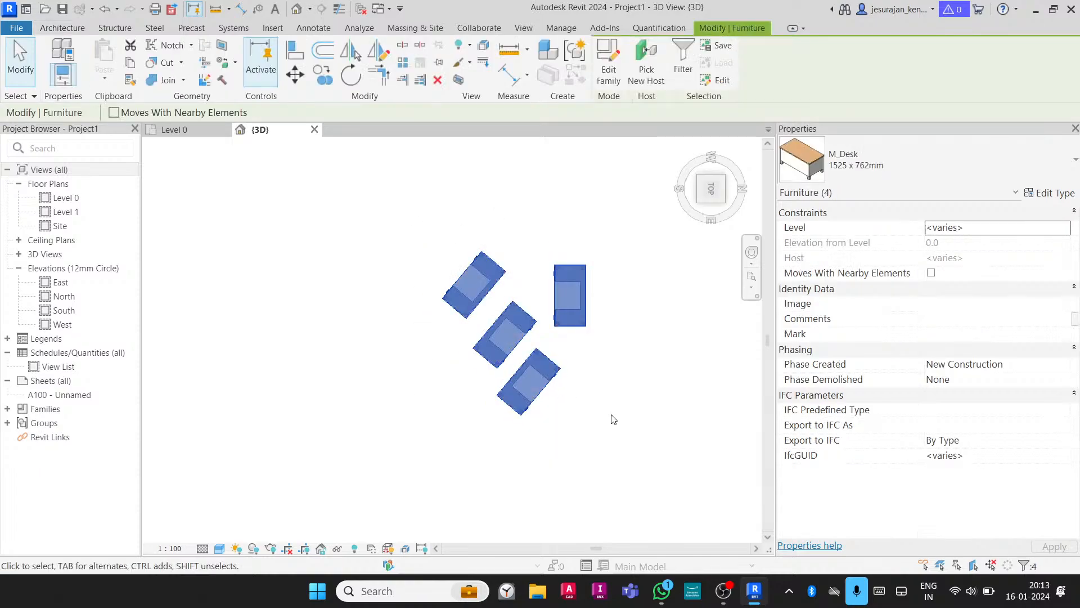
{"action": "key", "text": "Delete"}
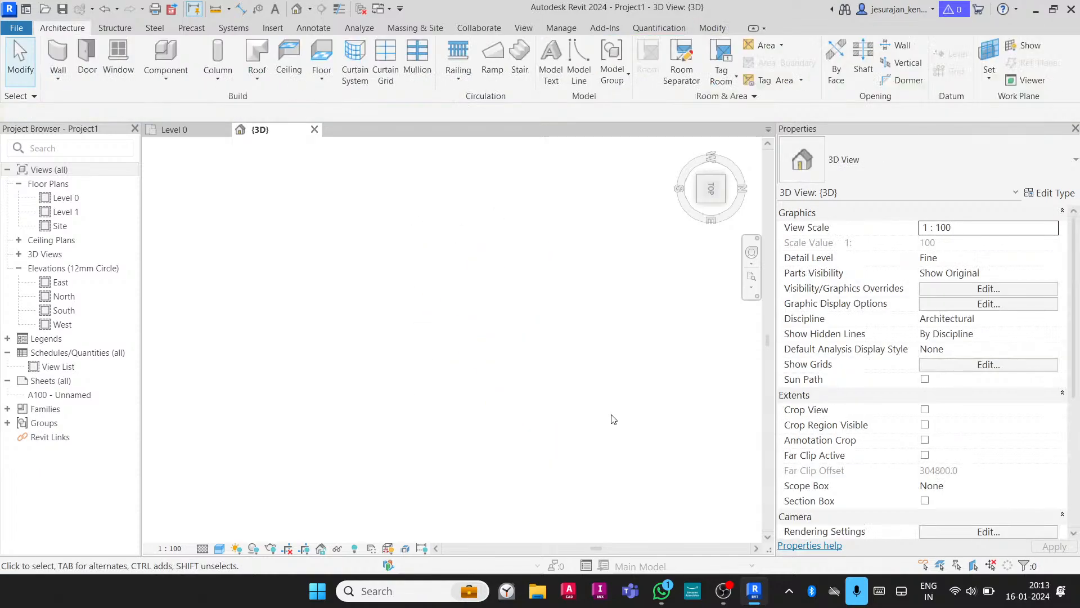
Open the Level 0 floor plan
{"action": "left_click", "coordinate": [219, 85]}
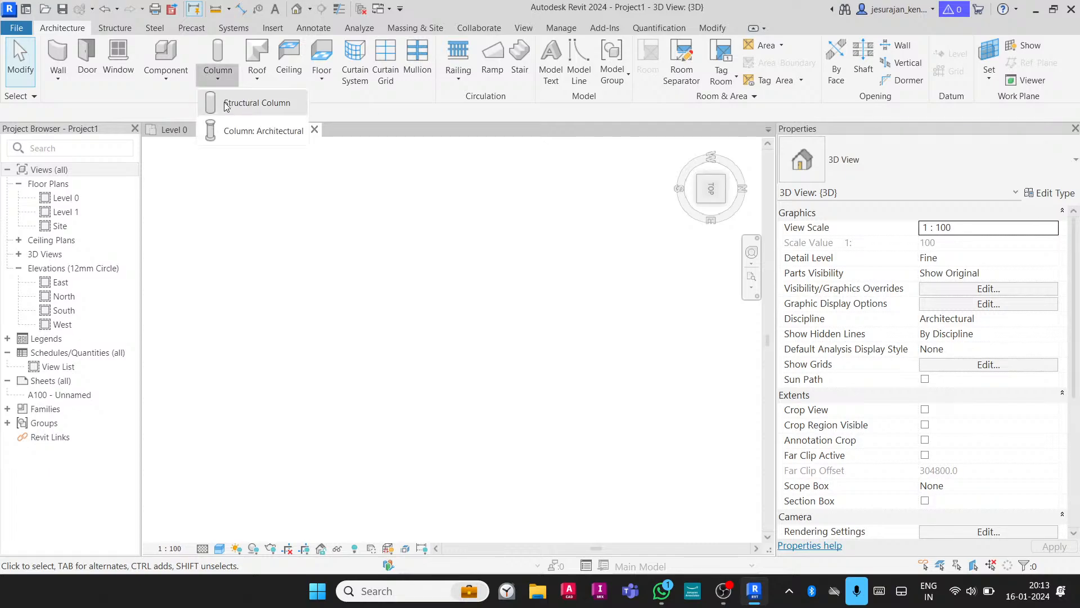
{"action": "left_click", "coordinate": [66, 201]}
{"action": "left_click", "coordinate": [65, 201]}
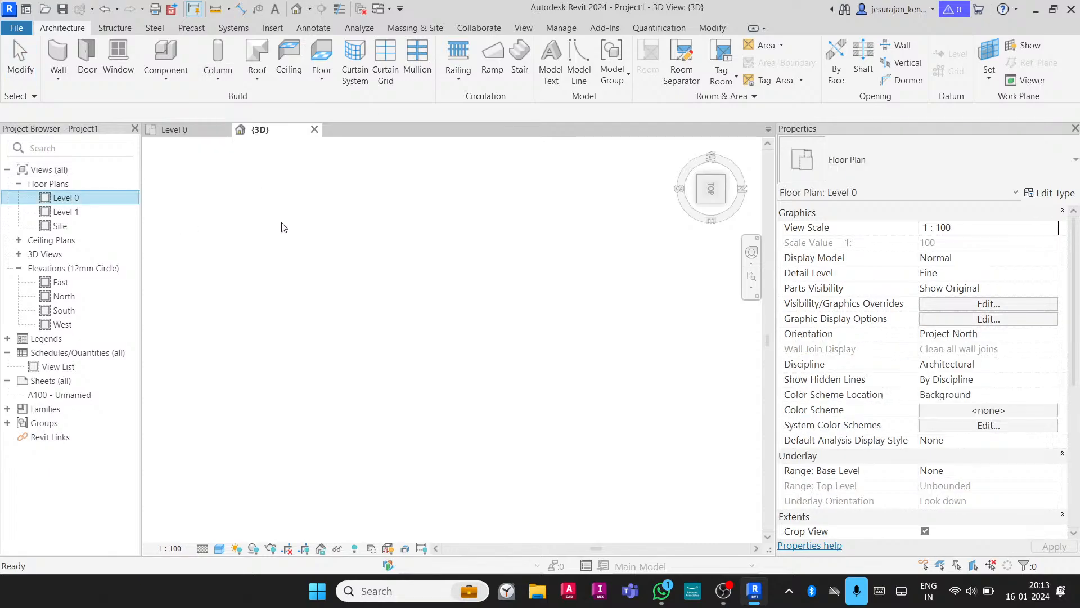
Place a 450x600mm Columns_Rectangular architectural column, with its height up to the next level, in the Level 0 floor plan
{"action": "double_click", "coordinate": [107, 204]}
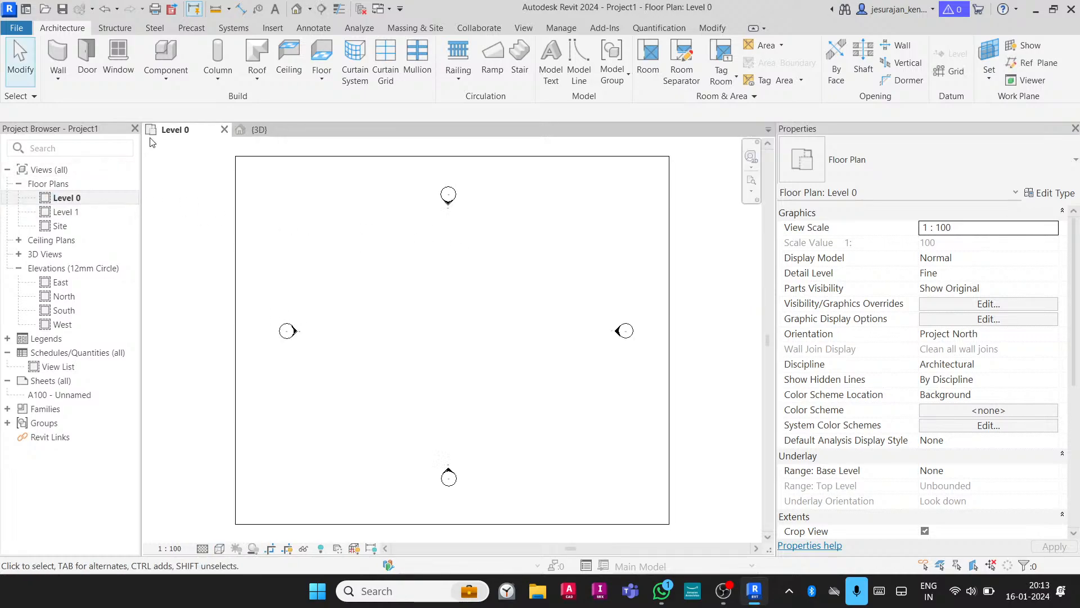
{"action": "left_click", "coordinate": [218, 76]}
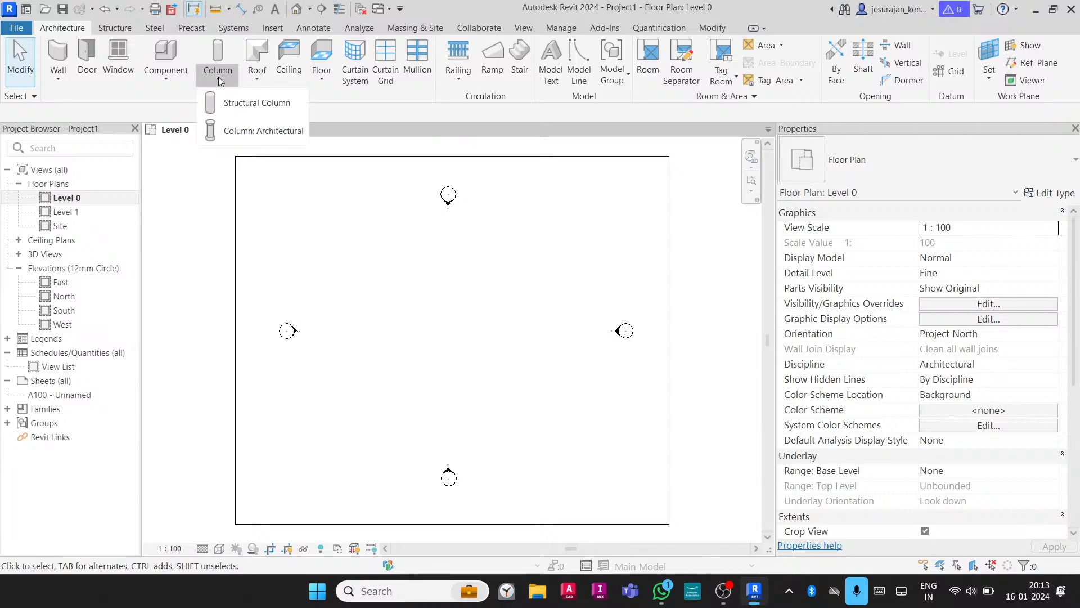
{"action": "left_click", "coordinate": [262, 130]}
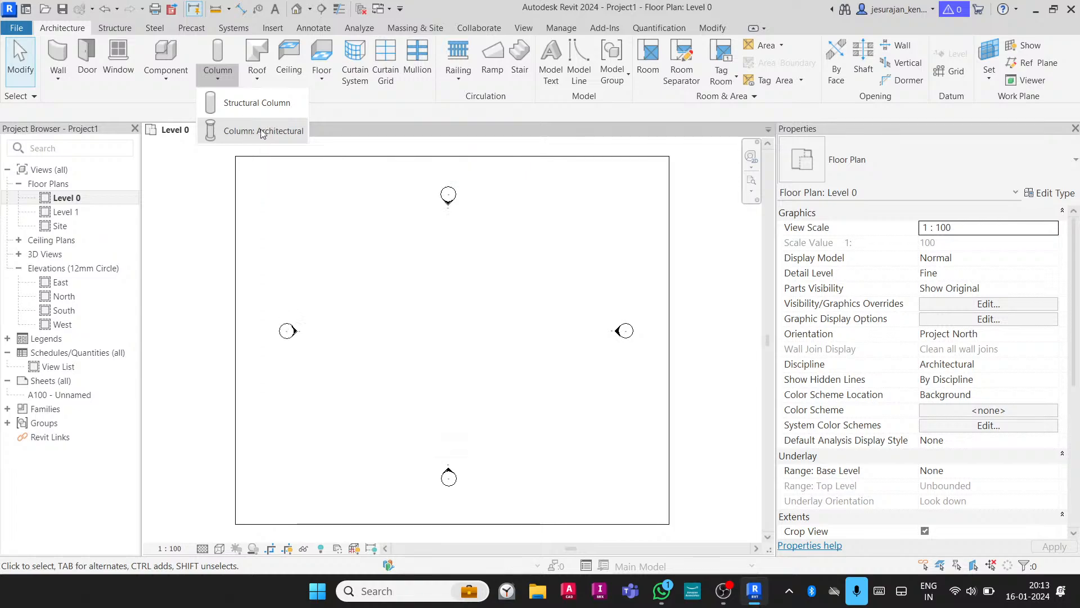
{"action": "scroll", "coordinate": [394, 298], "scroll_direction": "up", "scroll_amount": 5}
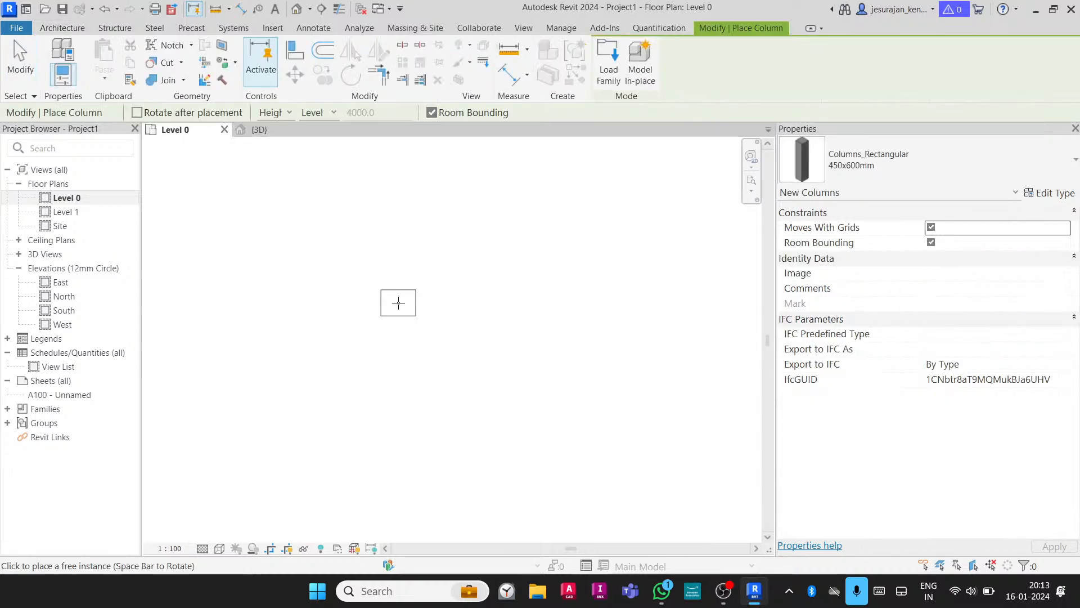
{"action": "left_click", "coordinate": [319, 289]}
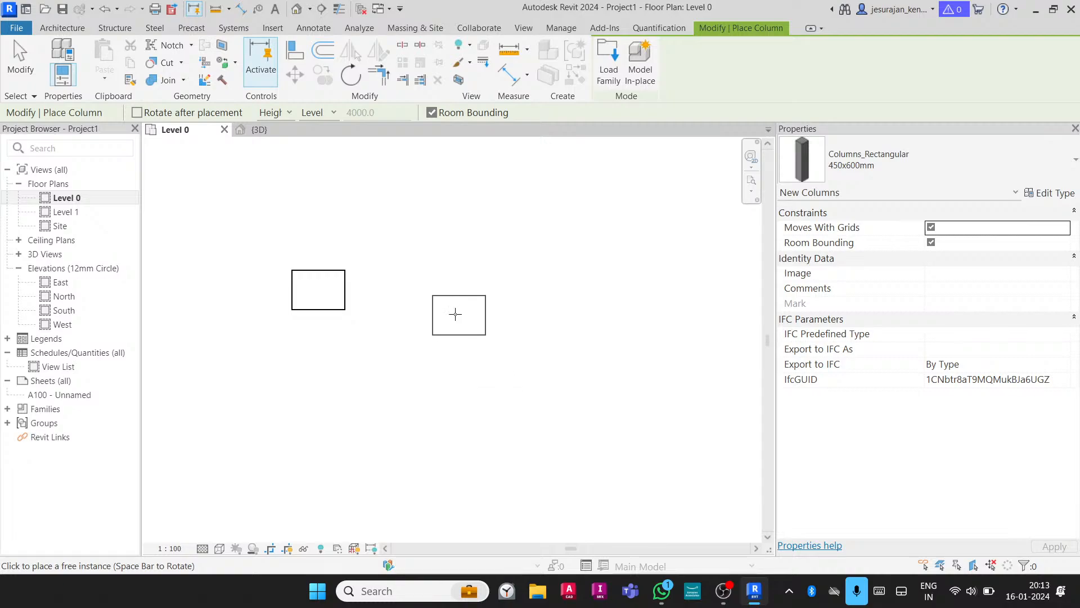
{"action": "key", "text": "Escape"}
Try to place a UC305x305x97 structural column with an unconnected depth of 2500 in line with the rectangular column, and undo the placement
{"action": "left_click", "coordinate": [214, 79]}
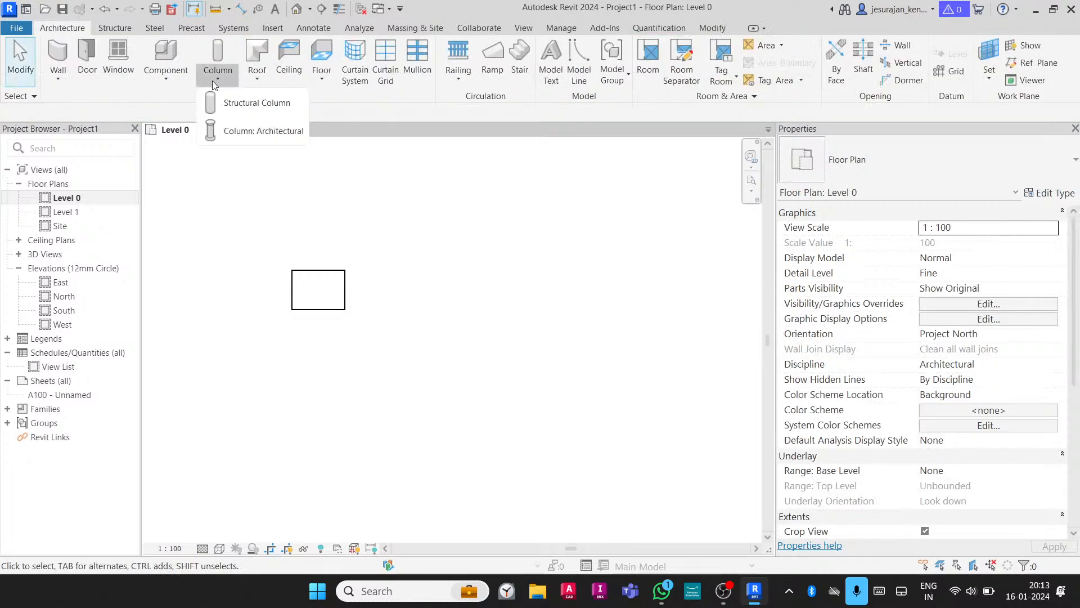
{"action": "left_click", "coordinate": [248, 126]}
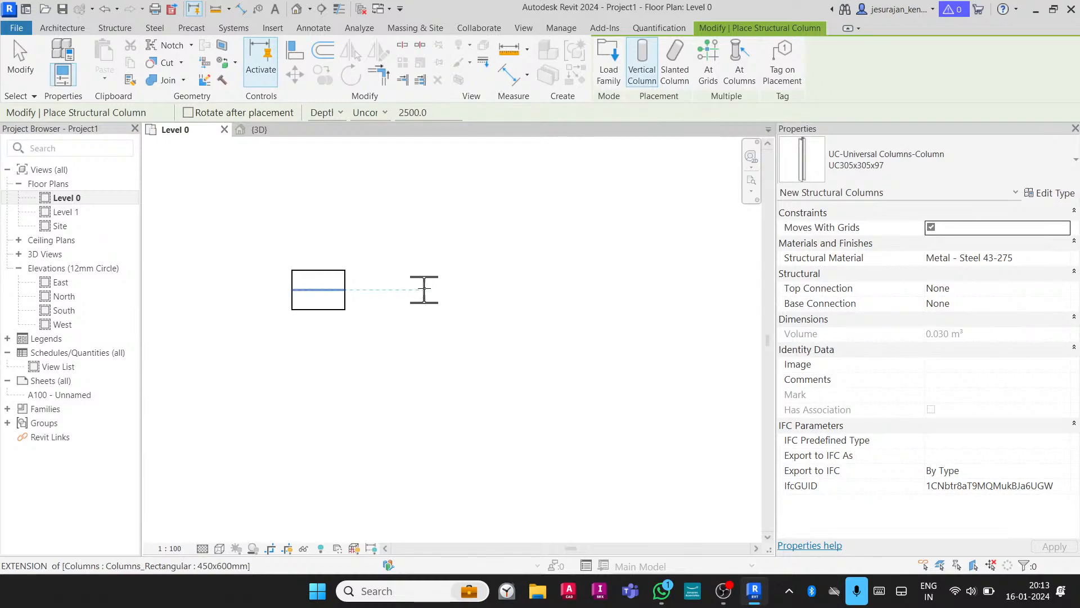
{"action": "left_click", "coordinate": [422, 290]}
{"action": "key", "text": "Escape"}
{"action": "key", "text": "Escape"}
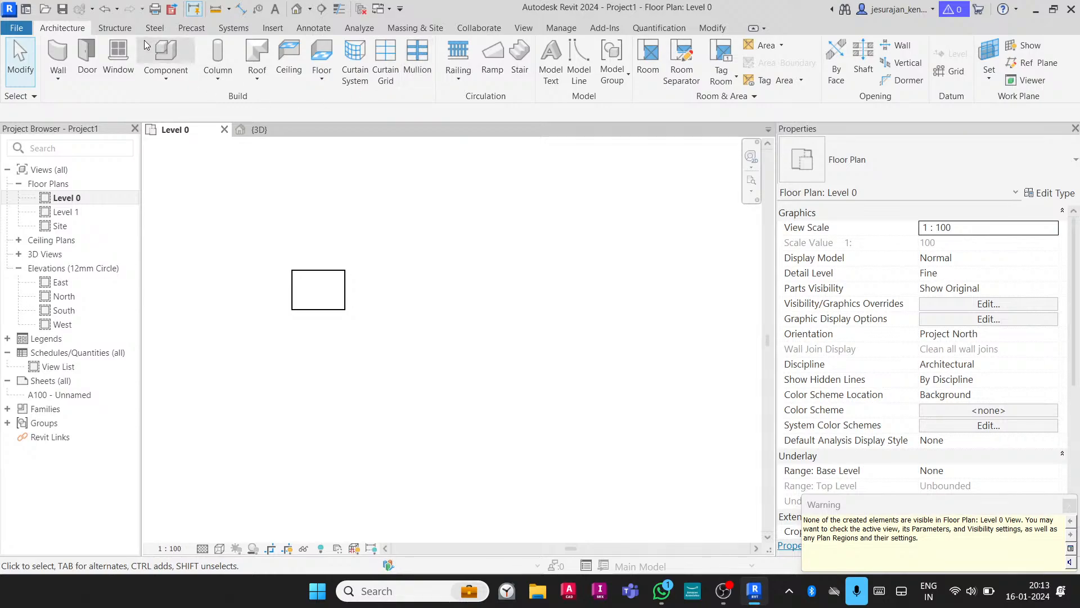
{"action": "left_click", "coordinate": [117, 9]}
{"action": "left_click", "coordinate": [128, 31]}
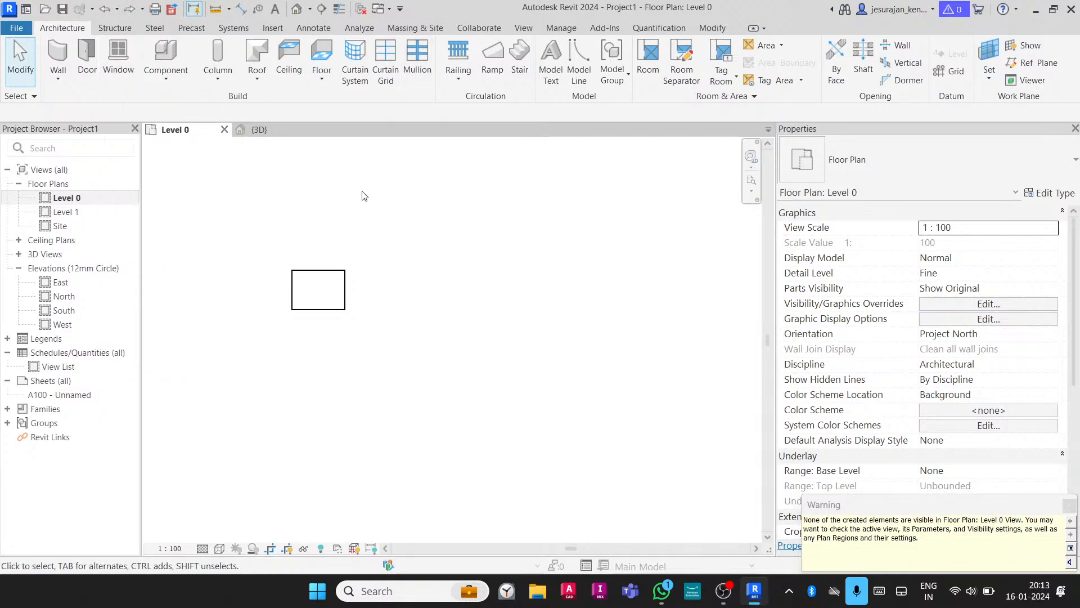
Place a UC305x305x97 structural column with its height set to Level 1, in line with and beside the rectangular column
{"action": "left_click", "coordinate": [229, 83]}
{"action": "left_click", "coordinate": [256, 103]}
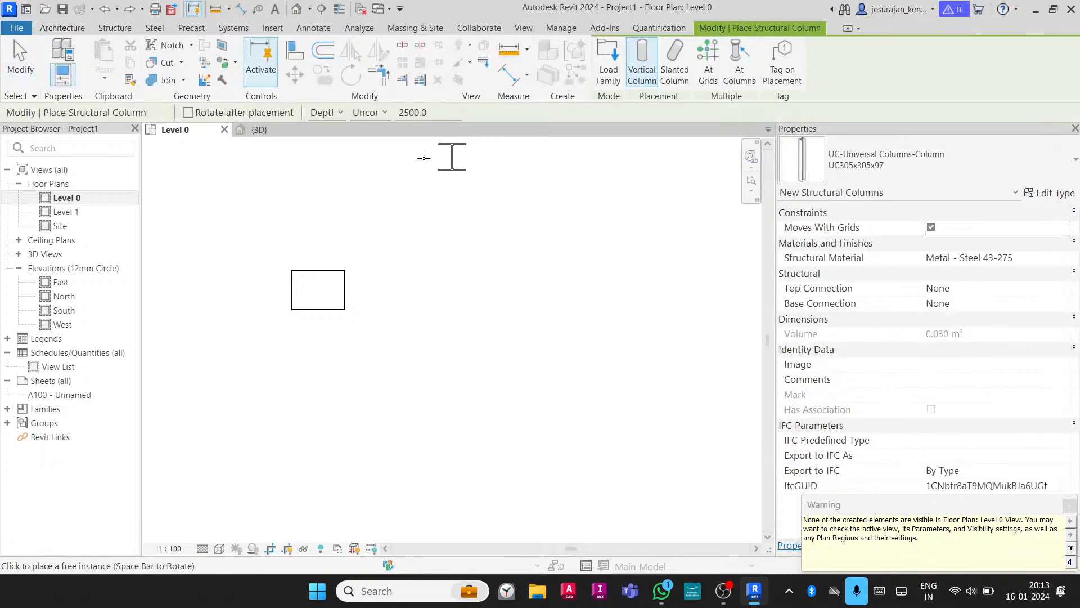
{"action": "left_click", "coordinate": [333, 113]}
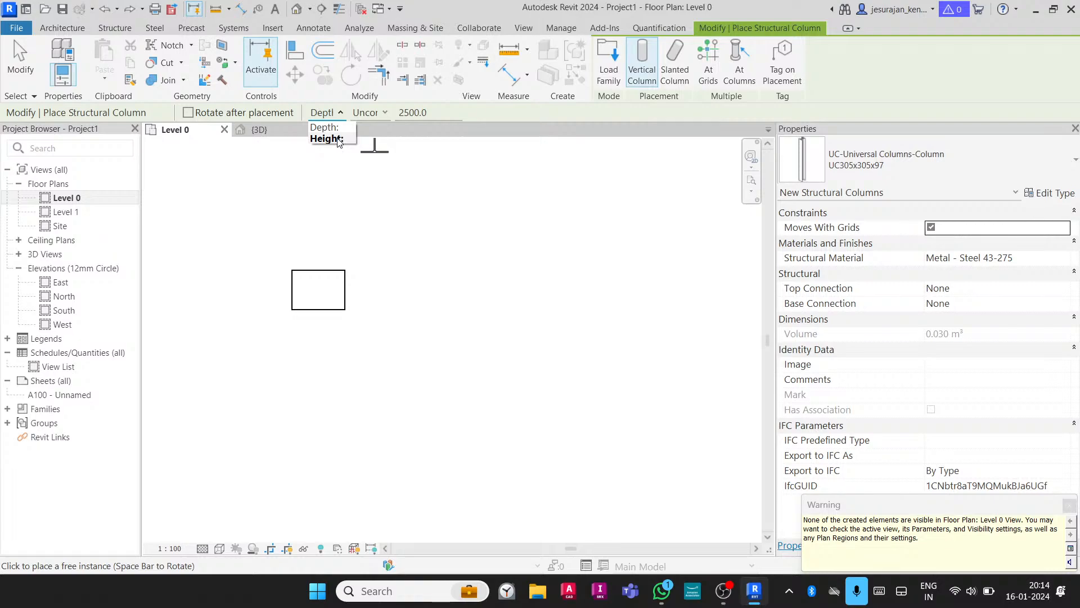
{"action": "left_click", "coordinate": [329, 138]}
{"action": "left_click", "coordinate": [371, 113]}
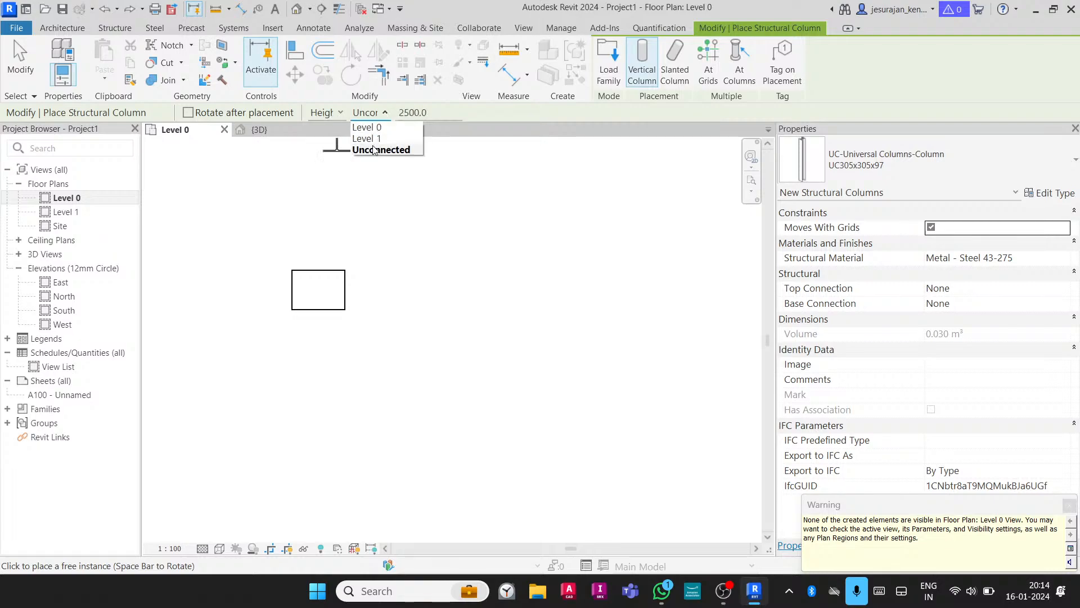
{"action": "left_click", "coordinate": [382, 140]}
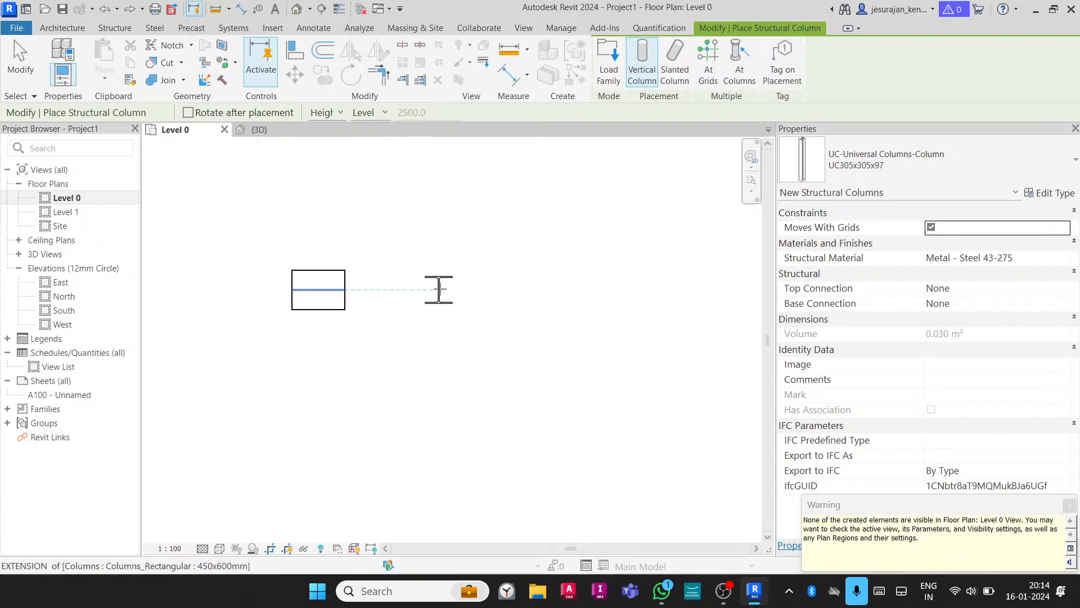
{"action": "left_click", "coordinate": [438, 289]}
{"action": "key", "text": "Escape"}
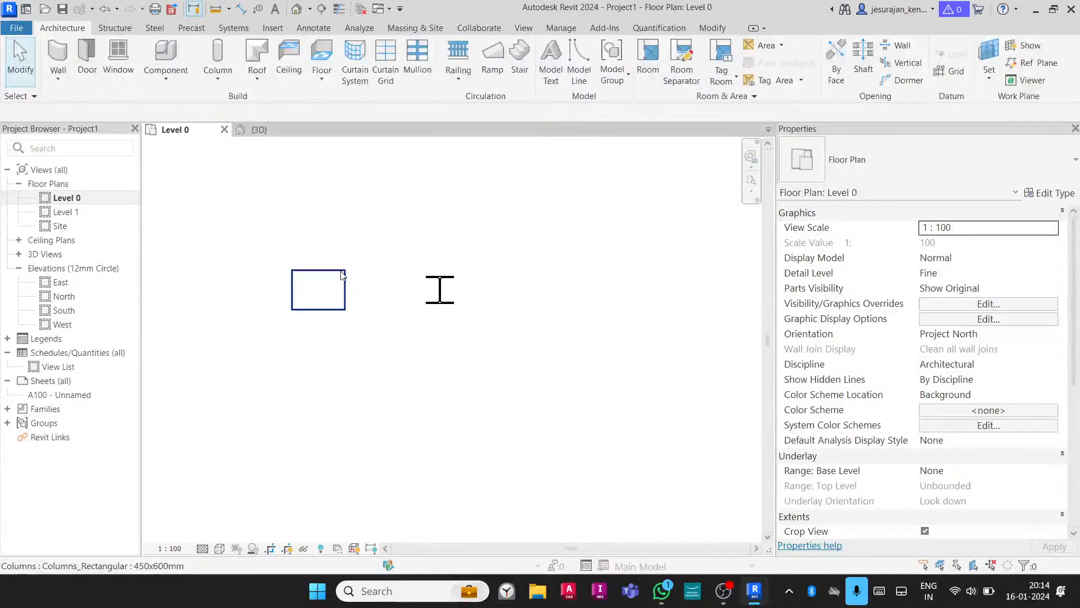
Examine the base and top level constraints of the rectangular column and of the steel column
{"action": "left_click", "coordinate": [342, 275]}
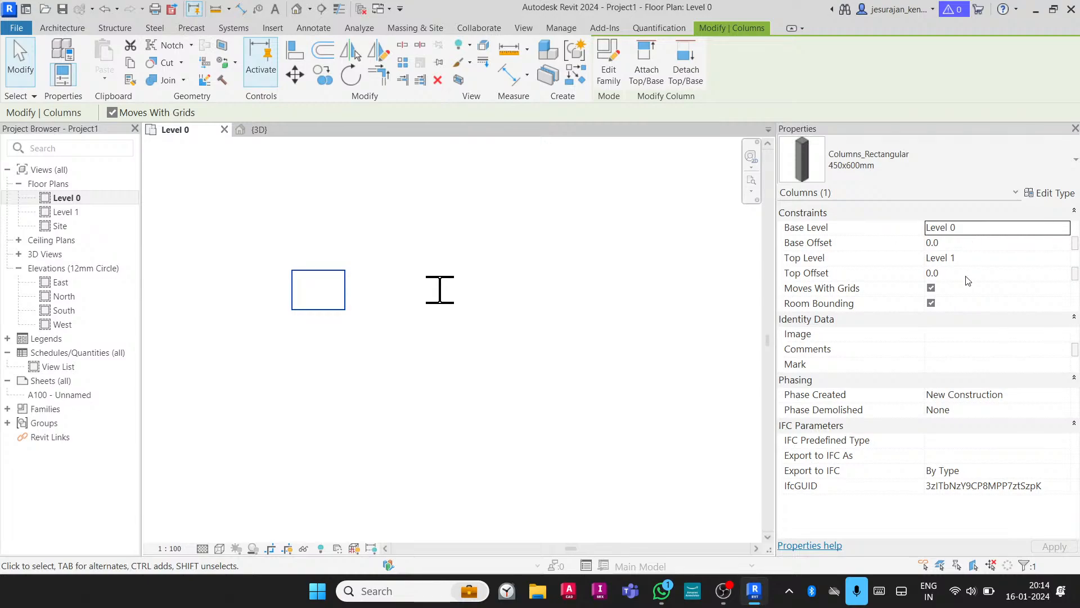
{"action": "left_click", "coordinate": [444, 285]}
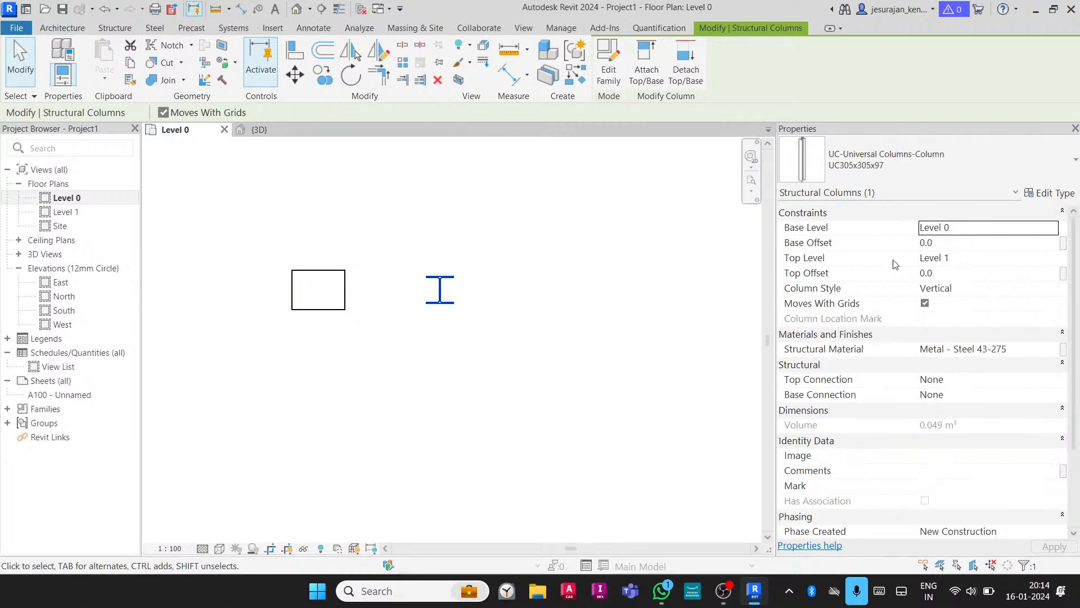
{"action": "left_click", "coordinate": [565, 301]}
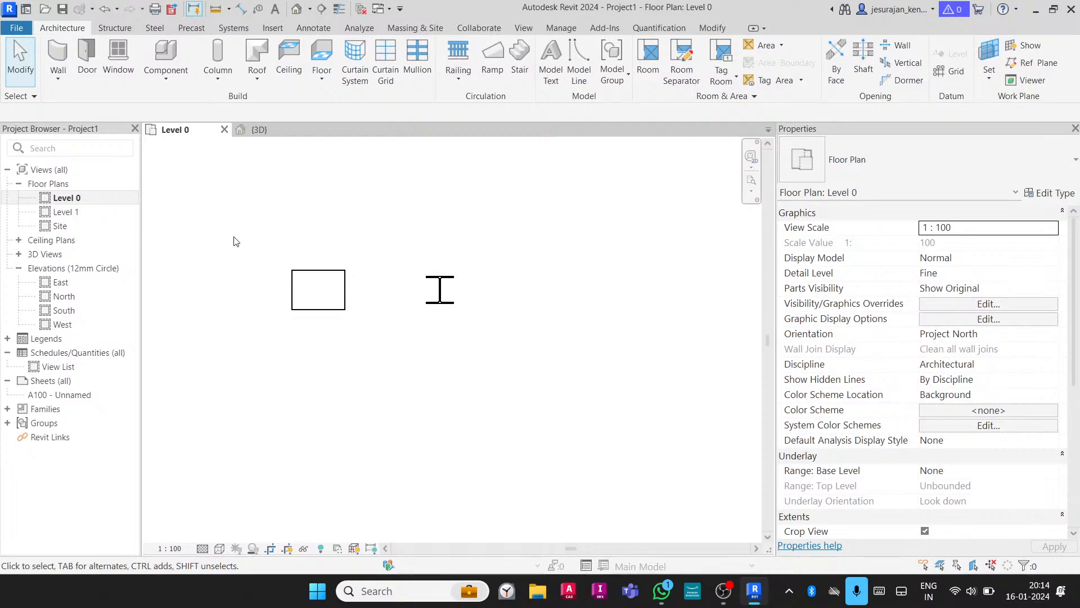
{"action": "left_click_drag", "start_coordinate": [232, 236], "coordinate": [348, 198]}
Set the Level 0 floor plan's discipline to Structural
{"action": "left_click", "coordinate": [994, 364]}
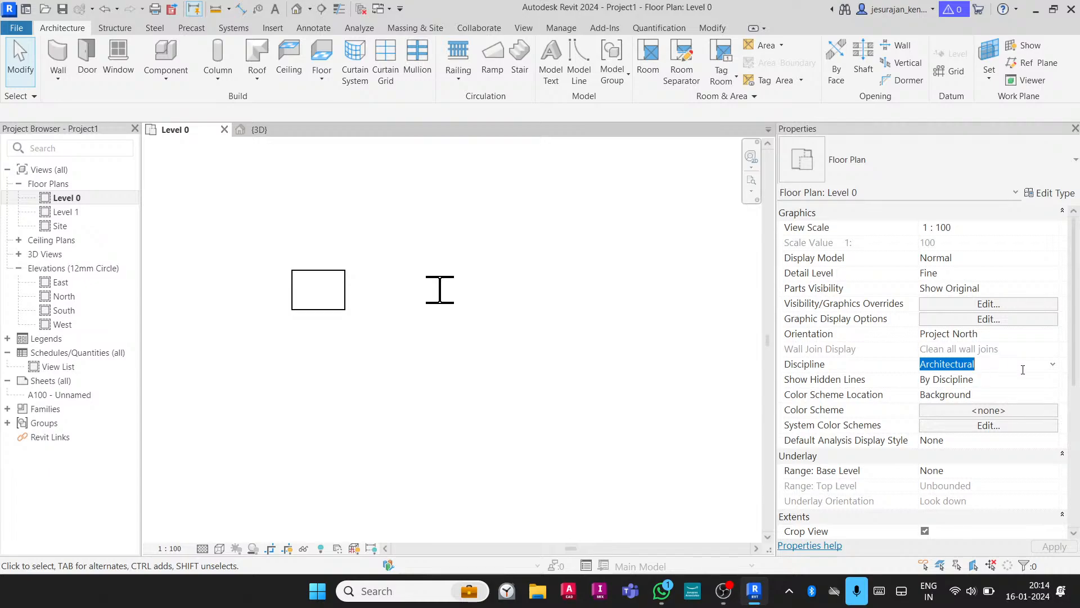
{"action": "left_click", "coordinate": [1053, 367]}
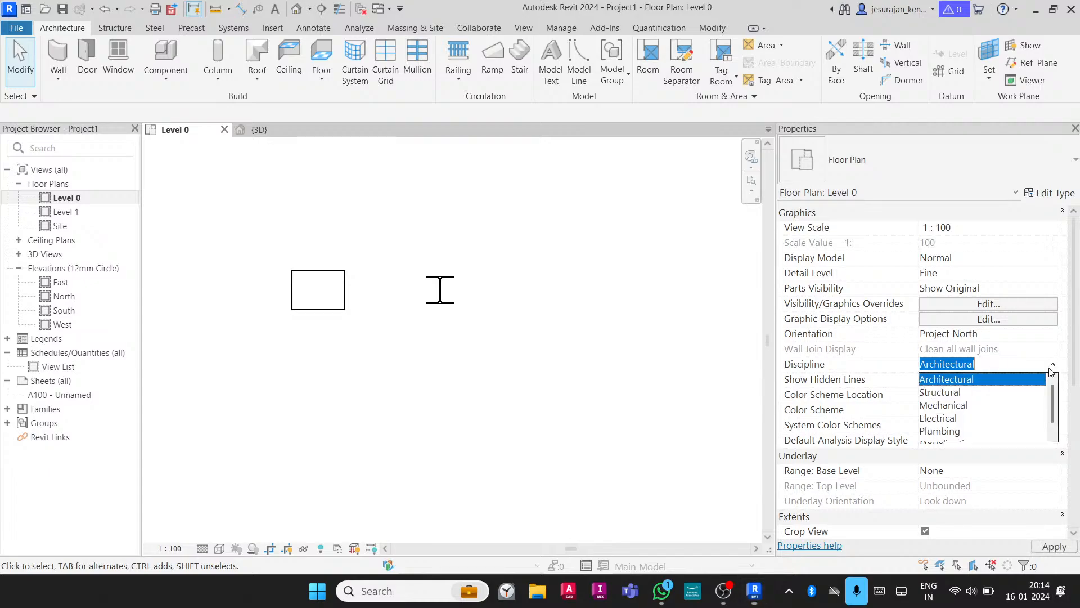
{"action": "left_click", "coordinate": [947, 390]}
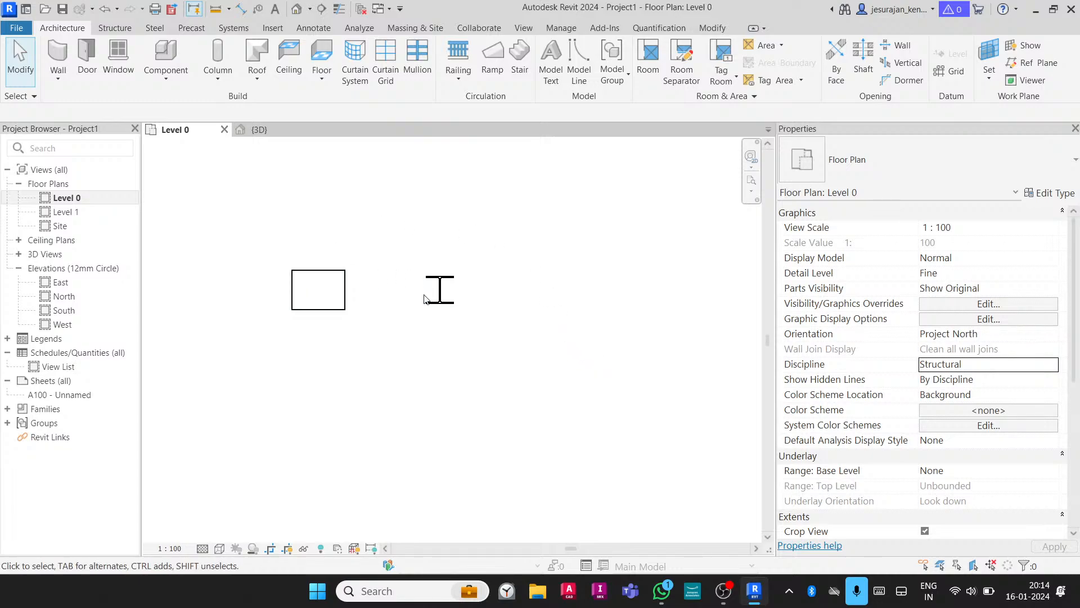
Set the Level 0 floor plan's discipline to Mechanical
{"action": "left_click", "coordinate": [1056, 366]}
{"action": "left_click", "coordinate": [959, 407]}
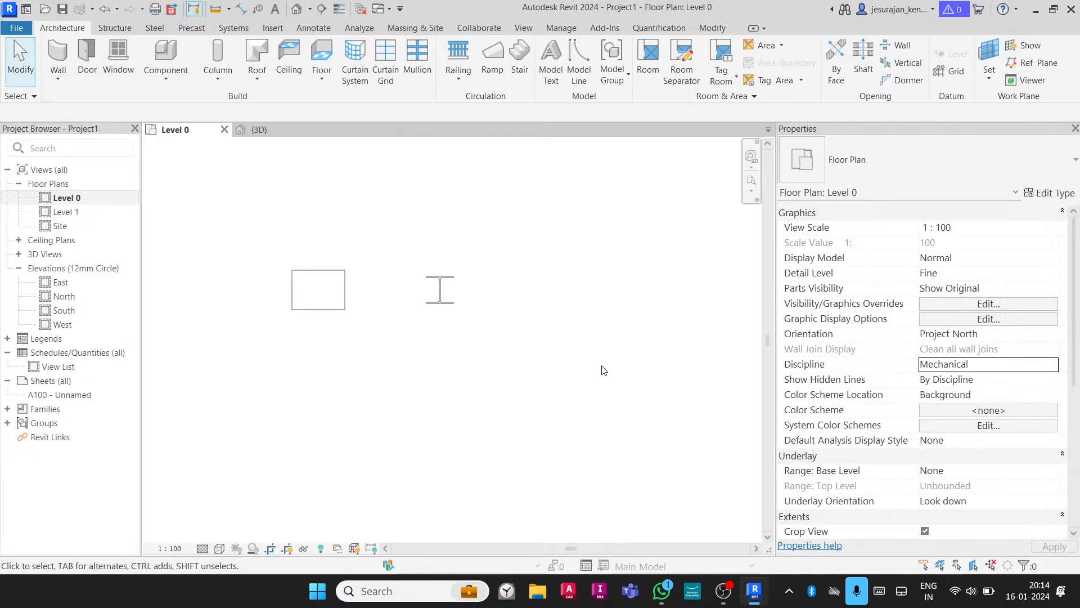
{"action": "left_click_drag", "start_coordinate": [265, 241], "coordinate": [525, 340]}
{"action": "left_click_drag", "start_coordinate": [261, 212], "coordinate": [513, 342]}
Set the Level 0 floor plan's discipline to Coordination
{"action": "left_click", "coordinate": [1056, 367]}
{"action": "scroll", "coordinate": [955, 417], "scroll_direction": "down", "scroll_amount": 1}
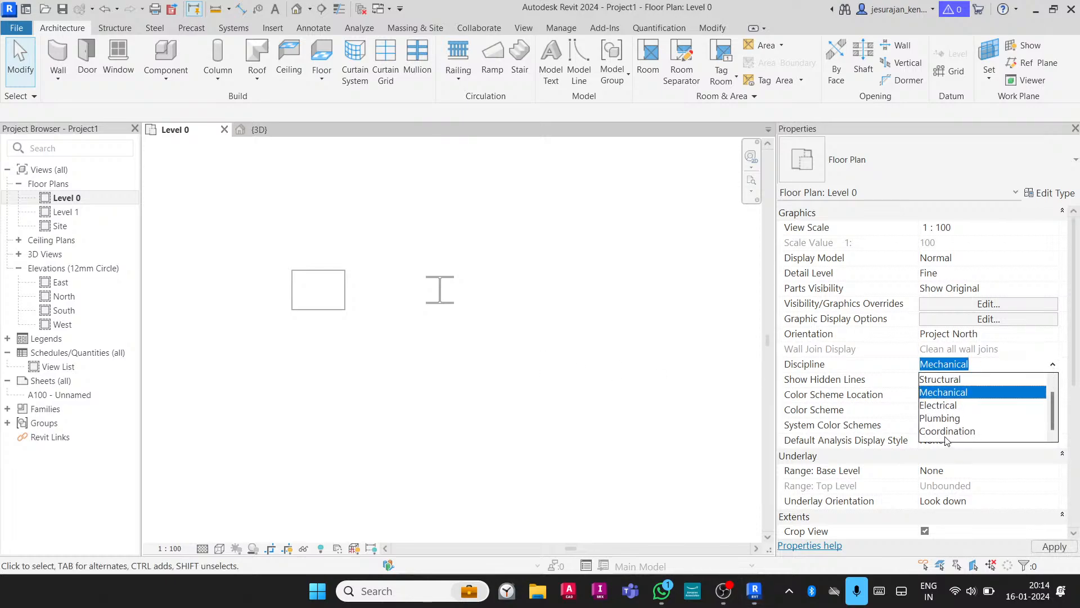
{"action": "left_click", "coordinate": [947, 431]}
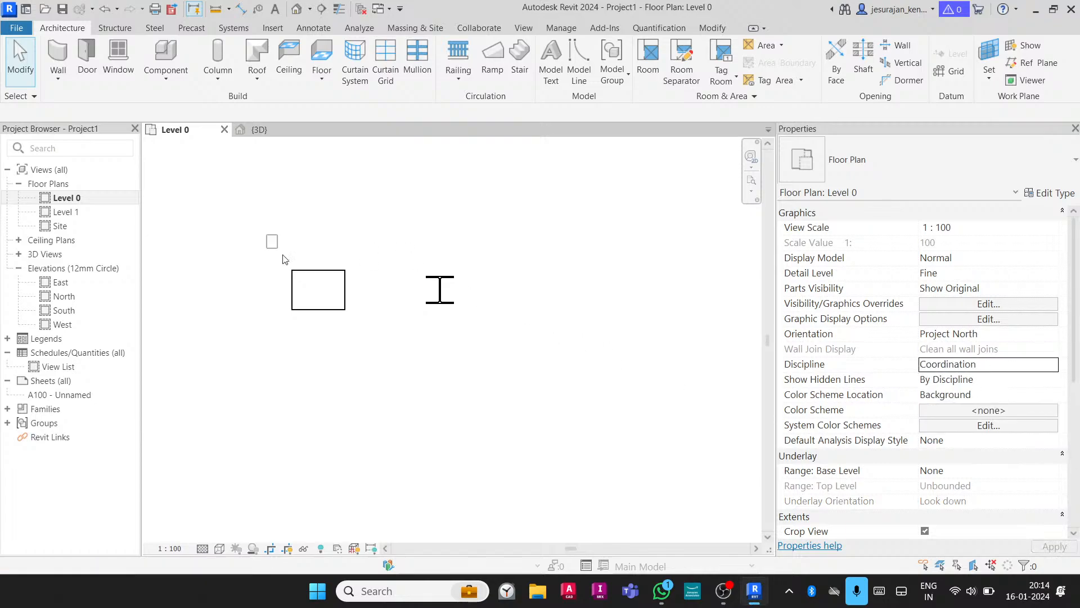
{"action": "left_click_drag", "start_coordinate": [285, 260], "coordinate": [540, 336]}
{"action": "left_click", "coordinate": [540, 336]}
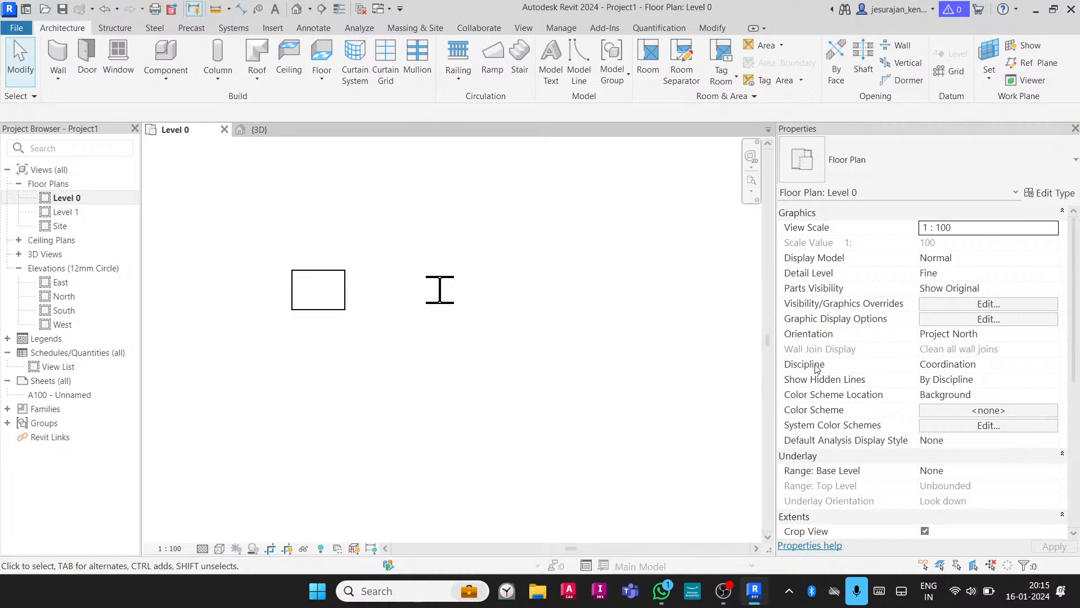
Set the Level 0 floor plan's discipline to Architectural and check both columns by selecting them together
{"action": "left_click", "coordinate": [983, 364]}
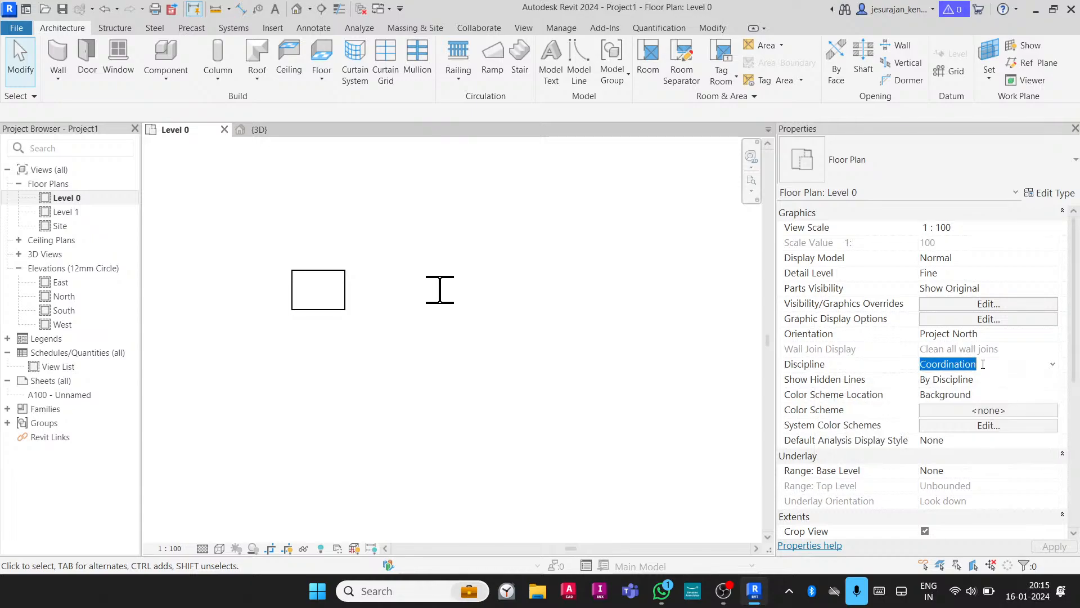
{"action": "left_click", "coordinate": [1051, 366]}
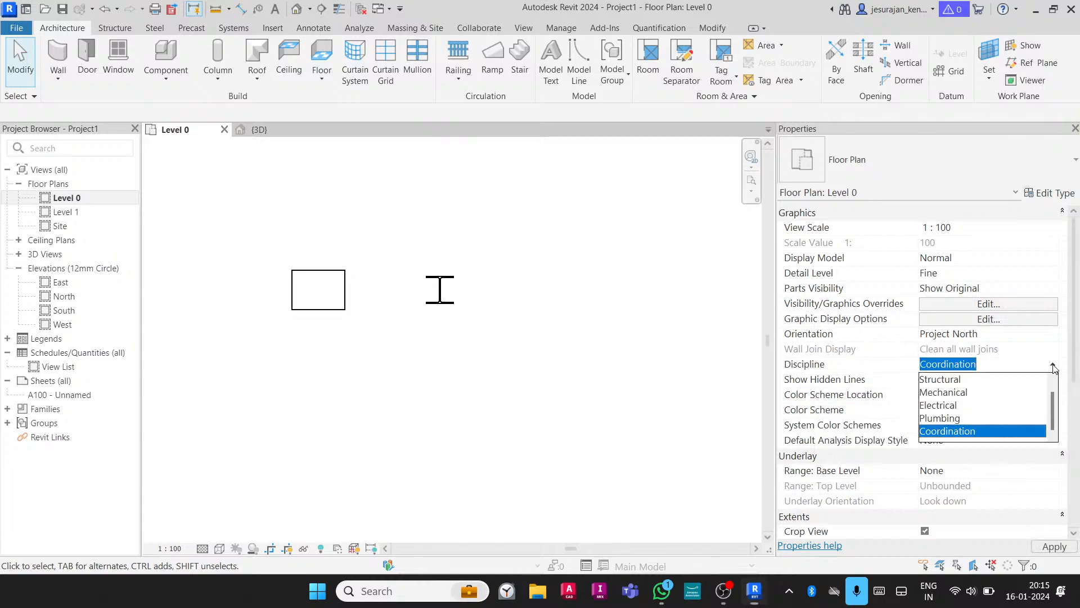
{"action": "scroll", "coordinate": [1015, 387], "scroll_direction": "up", "scroll_amount": 1}
{"action": "left_click", "coordinate": [974, 379]}
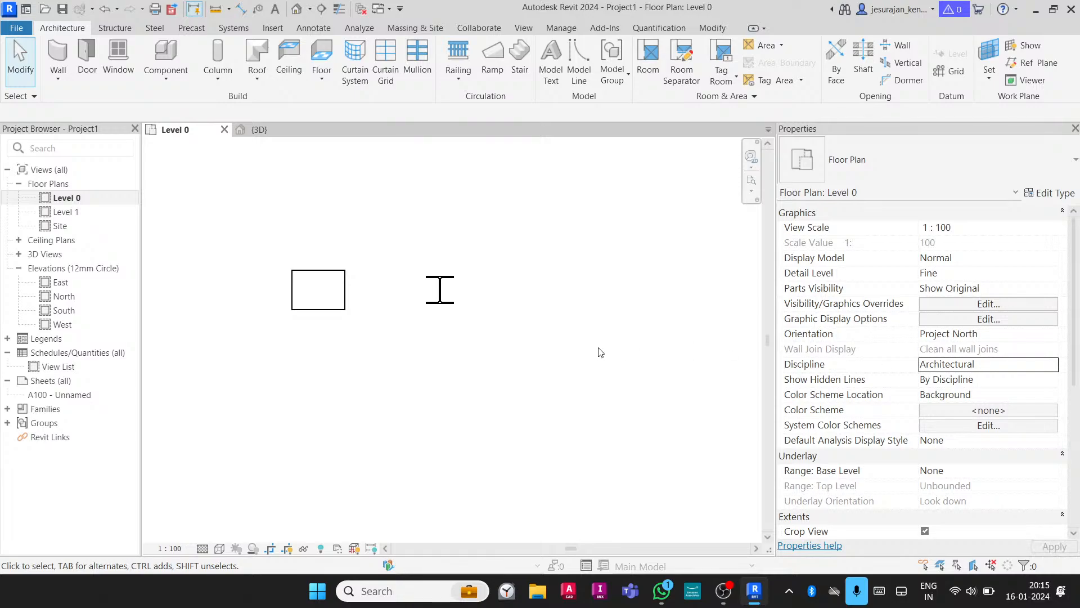
{"action": "left_click", "coordinate": [1026, 370]}
{"action": "left_click", "coordinate": [1052, 364]}
{"action": "left_click_drag", "start_coordinate": [186, 189], "coordinate": [512, 396]}
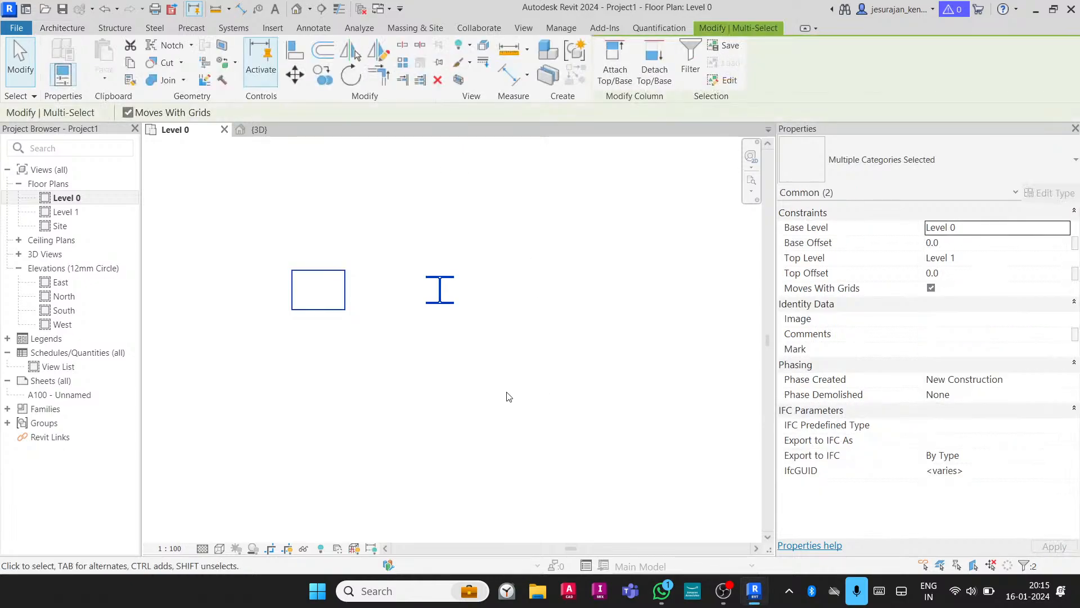
{"action": "left_click", "coordinate": [505, 372]}
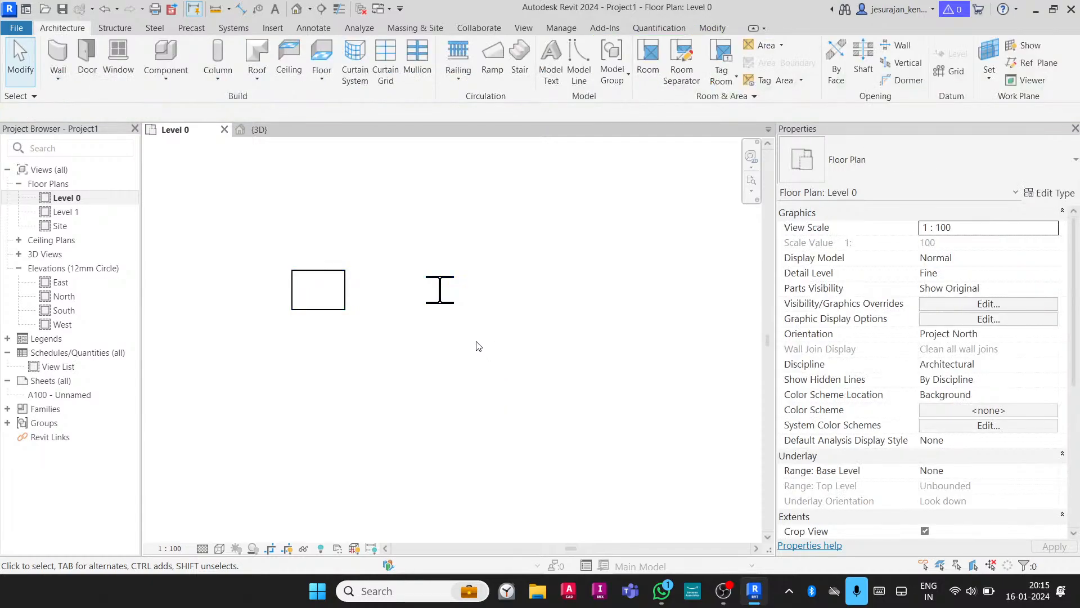
Create structural plan views for Level 0 and Level 1, and open the Level 0 structural plan
{"action": "scroll", "coordinate": [331, 326], "scroll_direction": "up", "scroll_amount": 1}
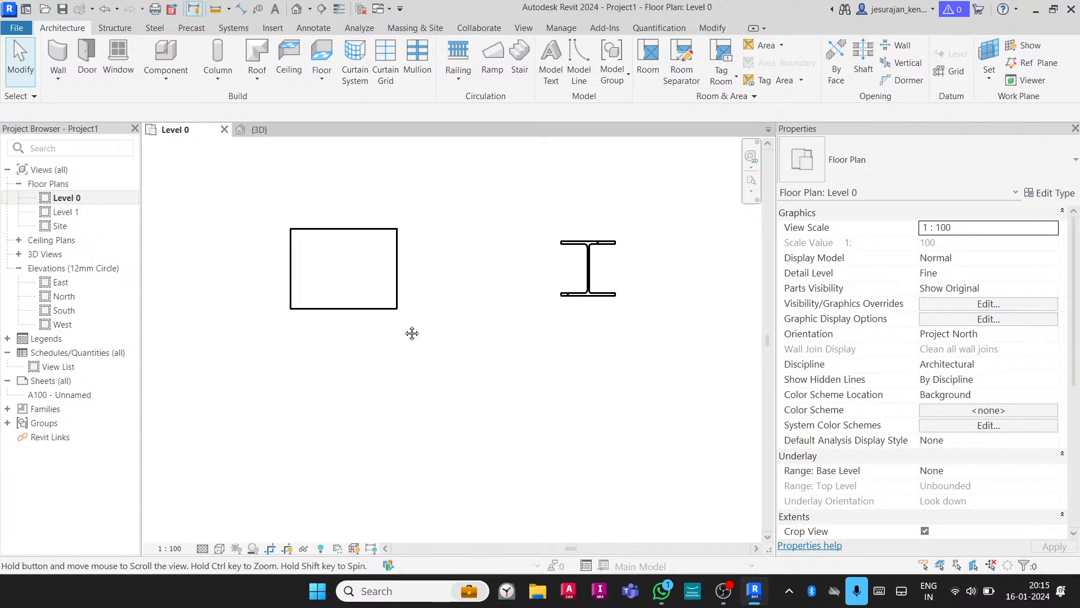
{"action": "middle_click_drag", "start_coordinate": [412, 333], "coordinate": [386, 336]}
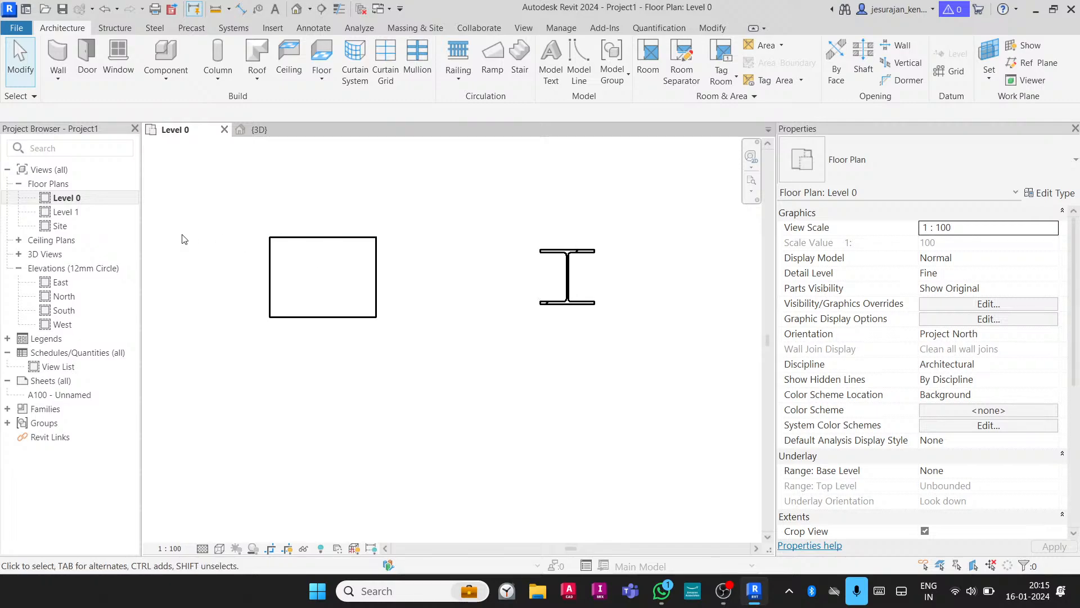
{"action": "left_click", "coordinate": [93, 186]}
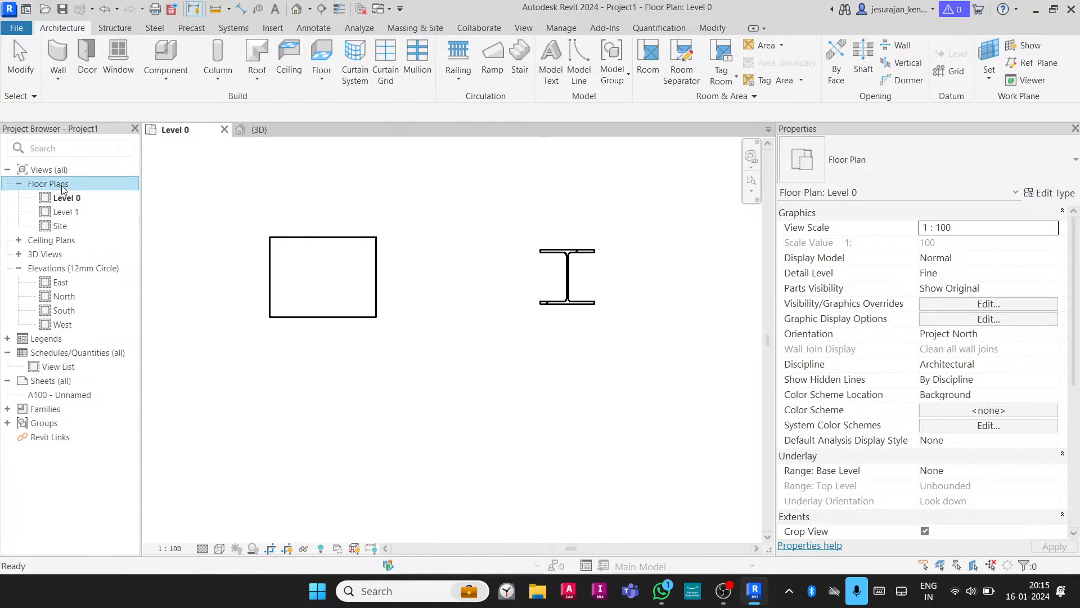
{"action": "left_click", "coordinate": [78, 200]}
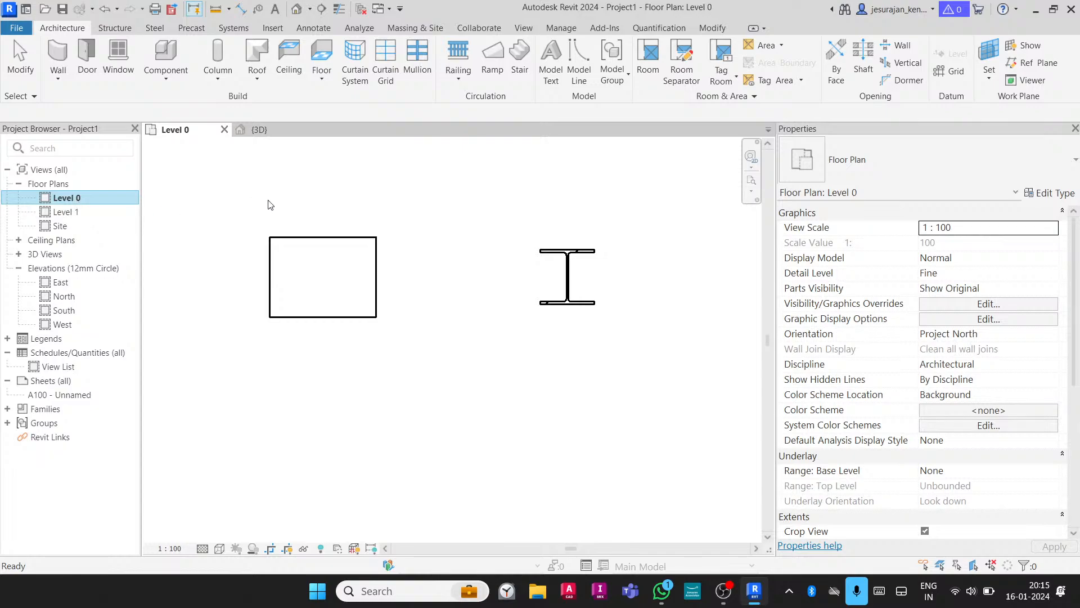
{"action": "left_click", "coordinate": [523, 30]}
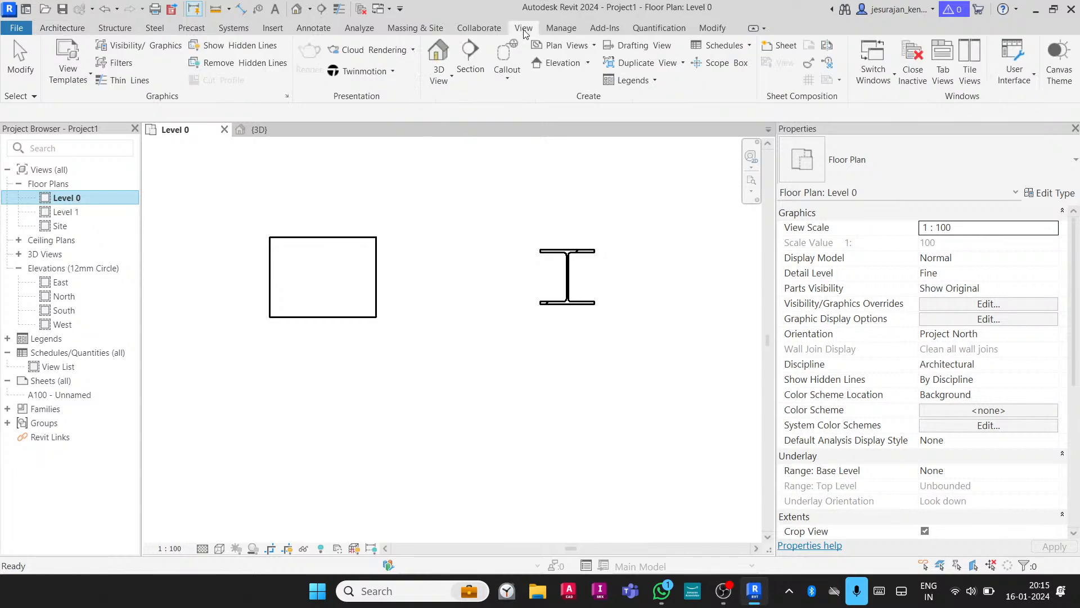
{"action": "left_click", "coordinate": [557, 46]}
{"action": "left_click", "coordinate": [569, 125]}
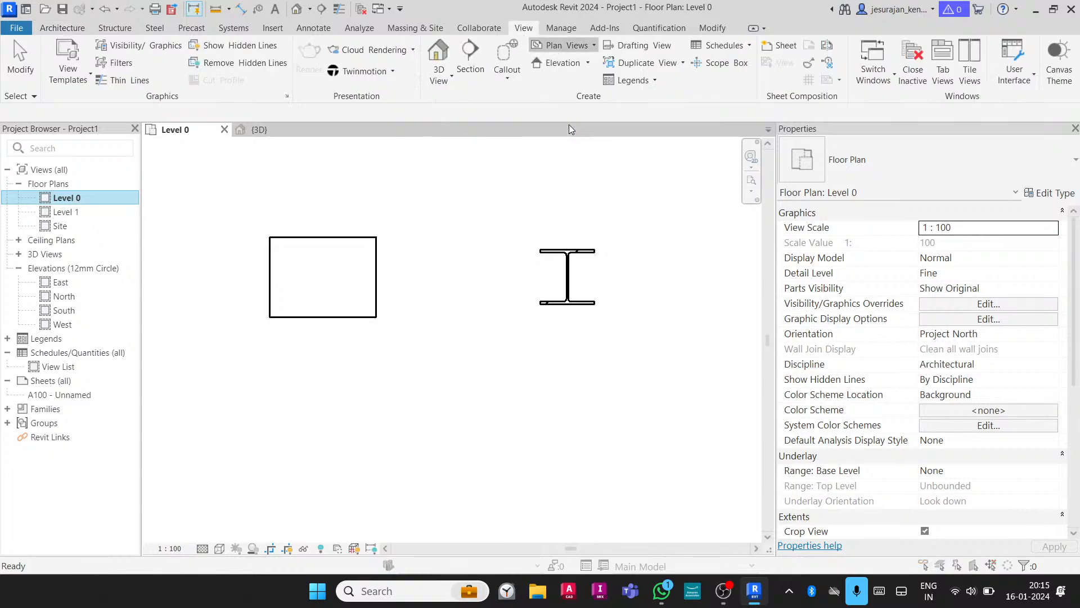
{"action": "left_click", "coordinate": [394, 250], "text": "shift"}
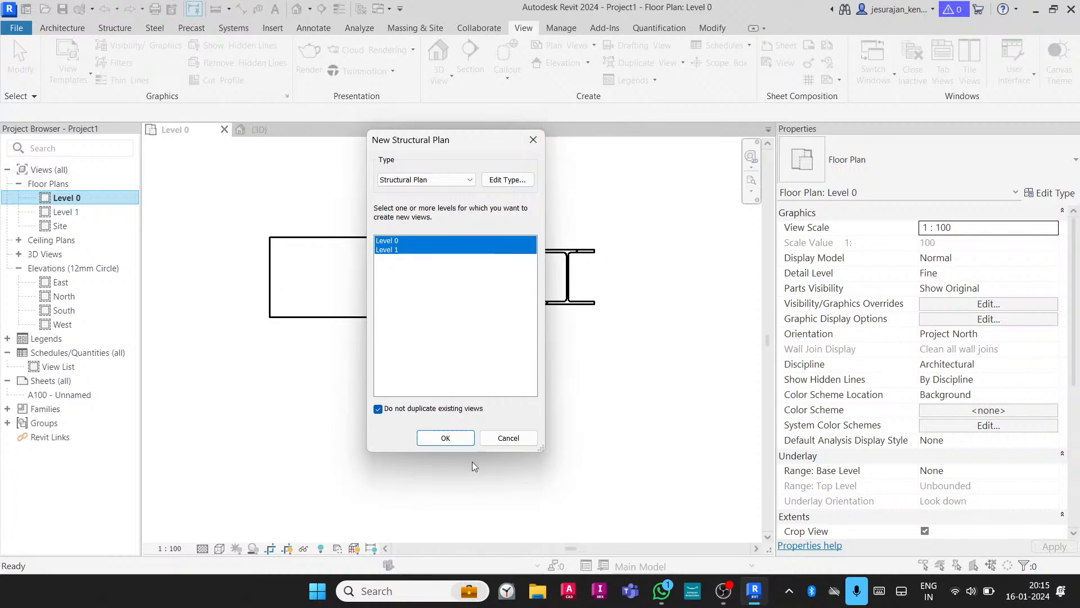
{"action": "left_click", "coordinate": [446, 439]}
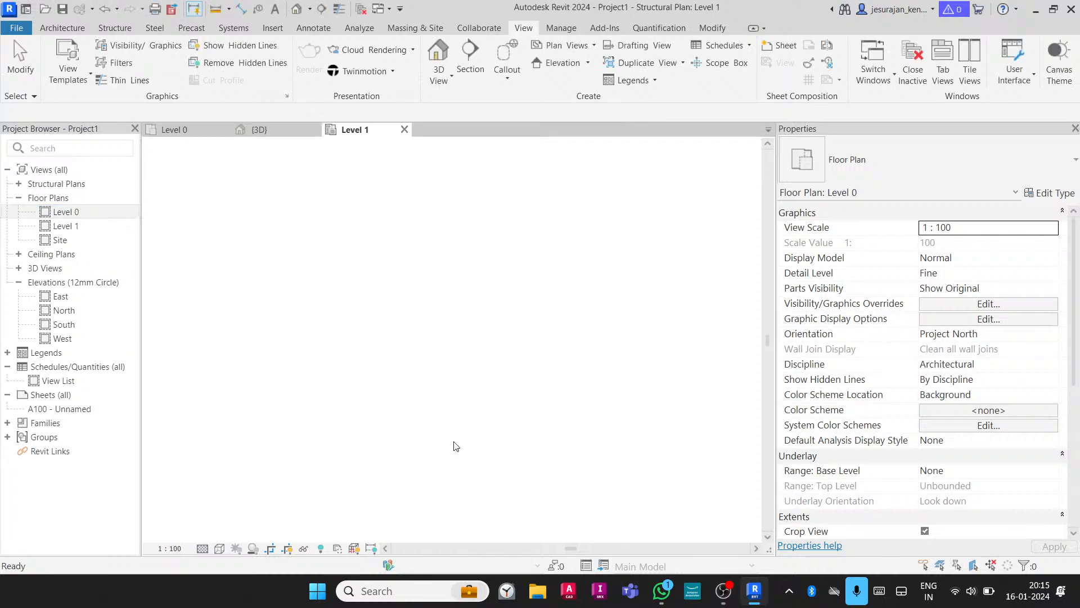
{"action": "left_click", "coordinate": [19, 184]}
{"action": "double_click", "coordinate": [67, 198]}
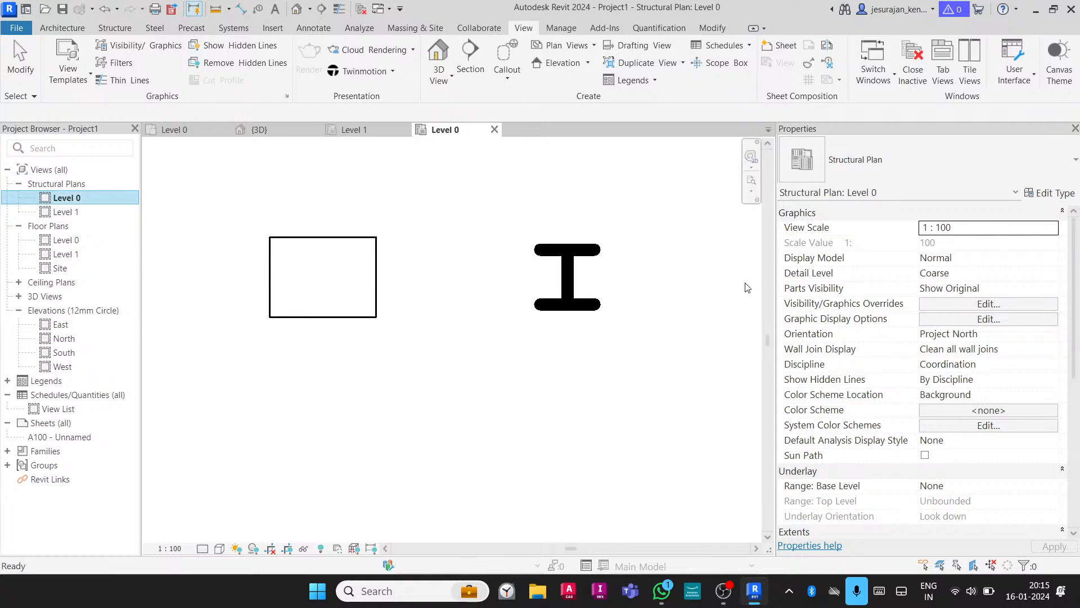
Try the Structural discipline on the Level 0 structural plan, and return the view to Coordination
{"action": "left_click", "coordinate": [1020, 366]}
{"action": "left_click", "coordinate": [1051, 367]}
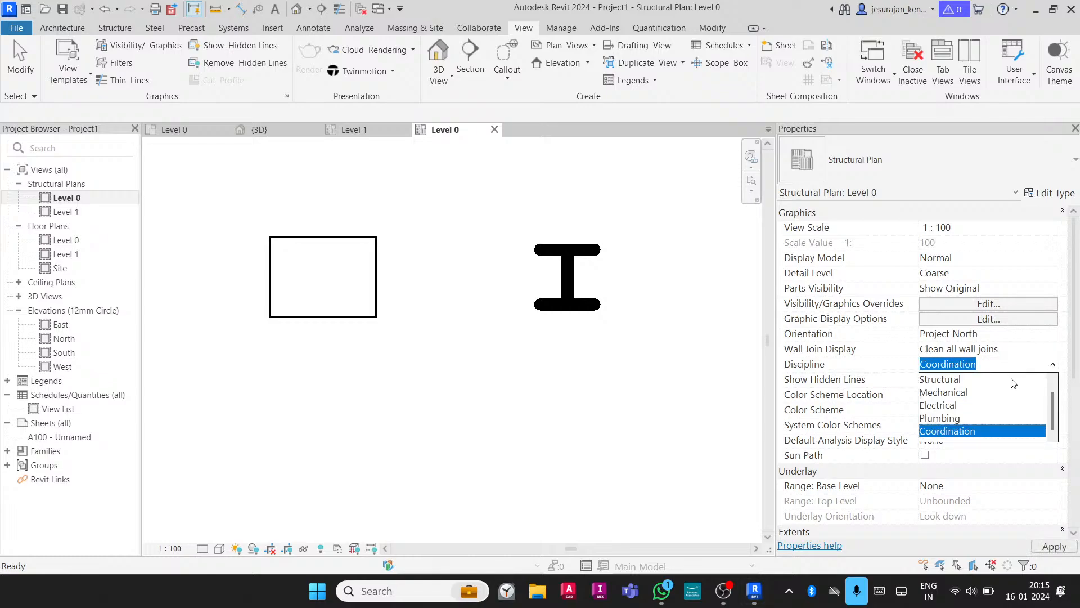
{"action": "left_click", "coordinate": [958, 378]}
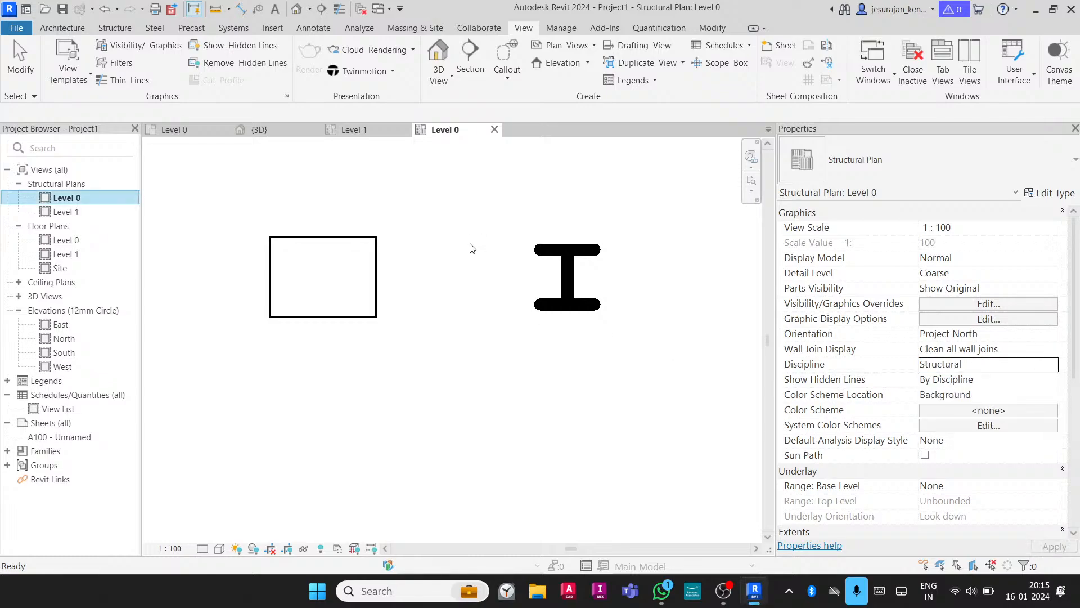
{"action": "scroll", "coordinate": [467, 265], "scroll_direction": "down", "scroll_amount": 3}
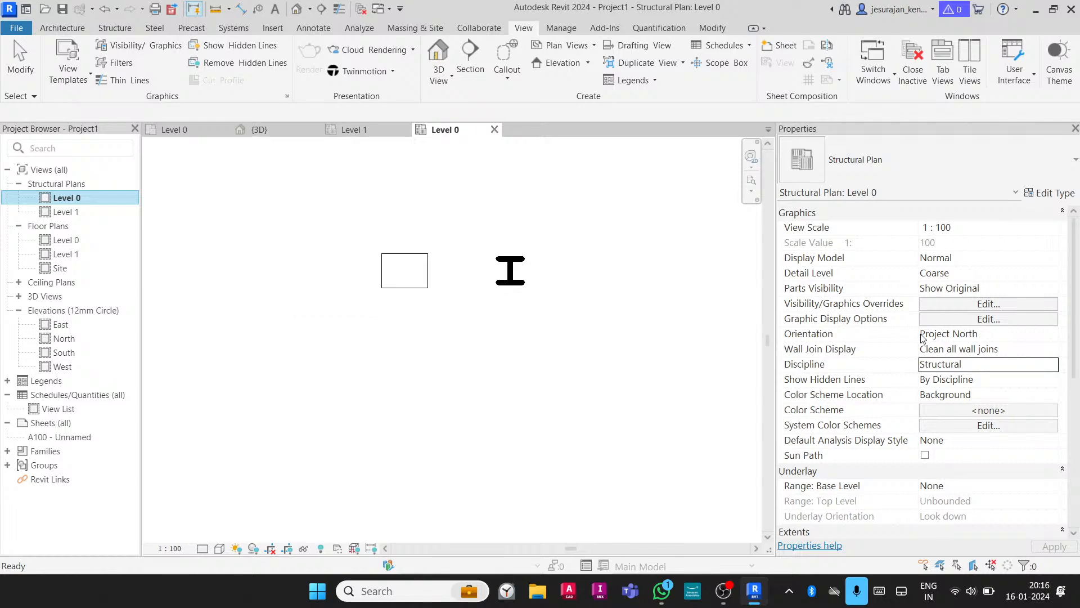
{"action": "left_click", "coordinate": [1050, 366]}
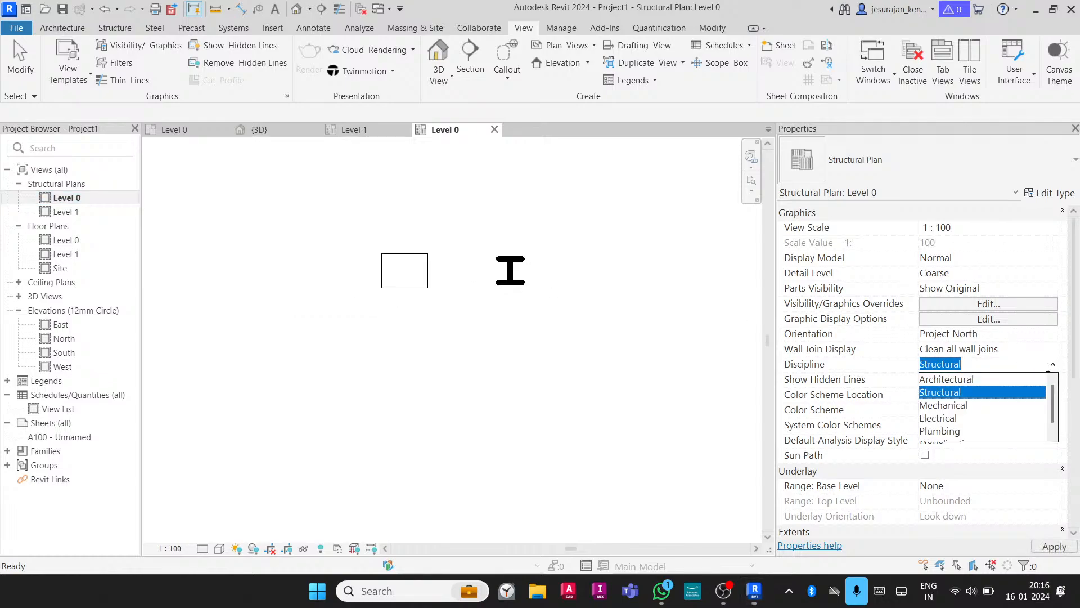
{"action": "left_click", "coordinate": [943, 431]}
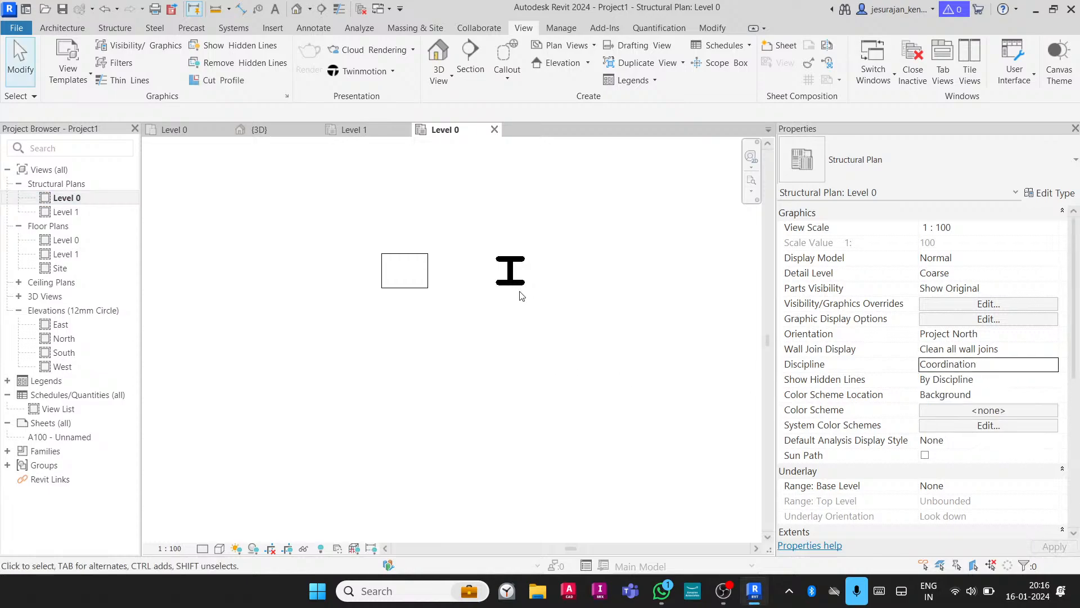
Draw a horizontal architectural wall about 5700 mm long above the two columns, using the Wall-Ext_102Bwk-75Ins-100LBlk-12P type
{"action": "left_click", "coordinate": [63, 29]}
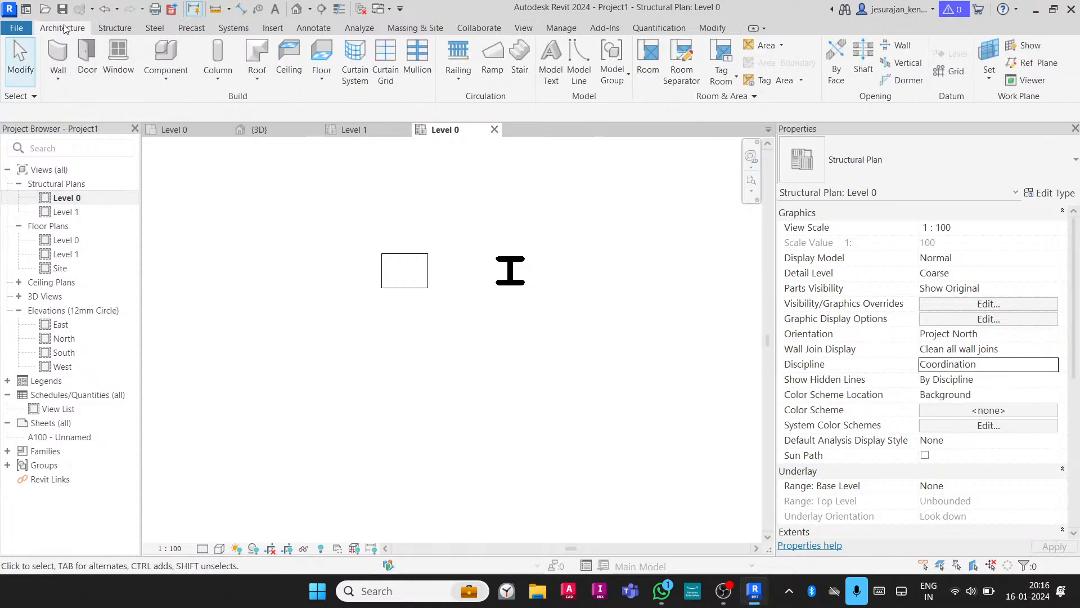
{"action": "left_click", "coordinate": [62, 76]}
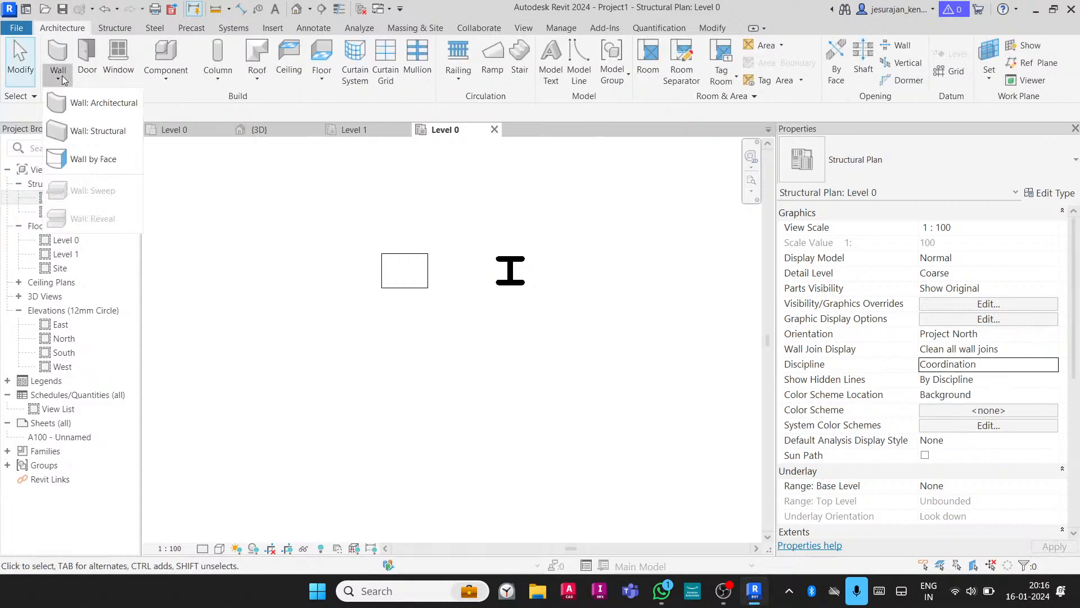
{"action": "left_click", "coordinate": [104, 109]}
{"action": "scroll", "coordinate": [405, 326], "scroll_direction": "down", "scroll_amount": 2}
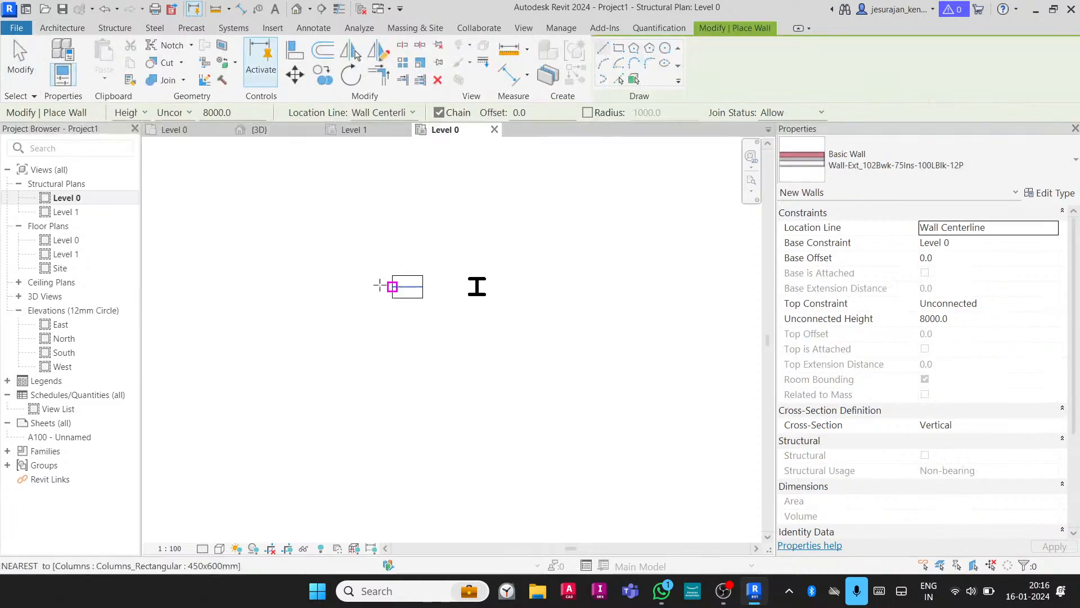
{"action": "left_click", "coordinate": [348, 238]}
{"action": "left_click", "coordinate": [636, 239]}
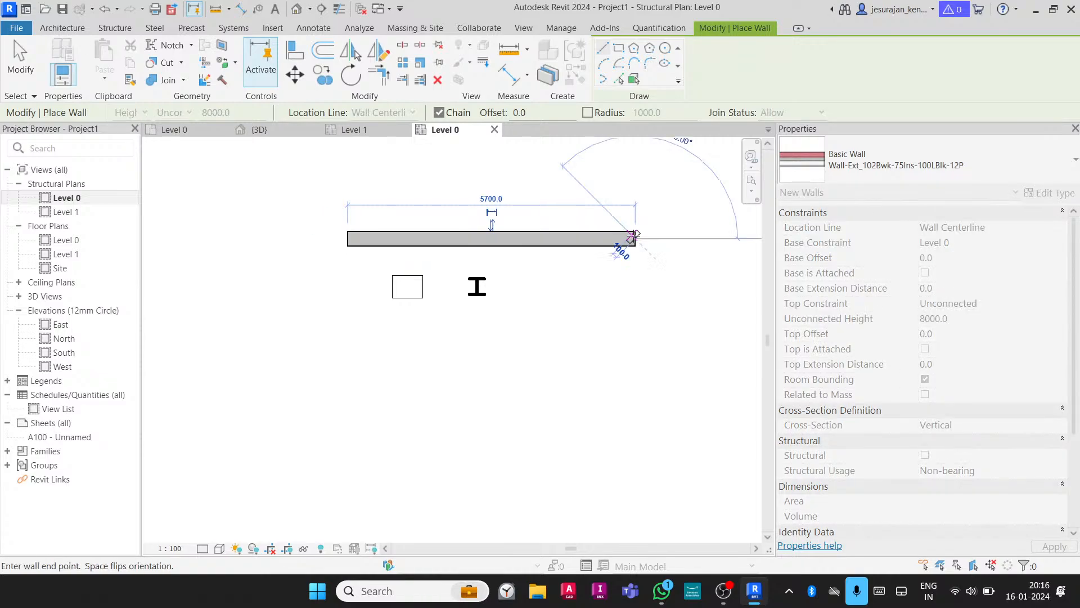
{"action": "key", "text": "Escape"}
{"action": "key", "text": "Escape"}
{"action": "middle_click_drag", "start_coordinate": [569, 251], "coordinate": [545, 305]}
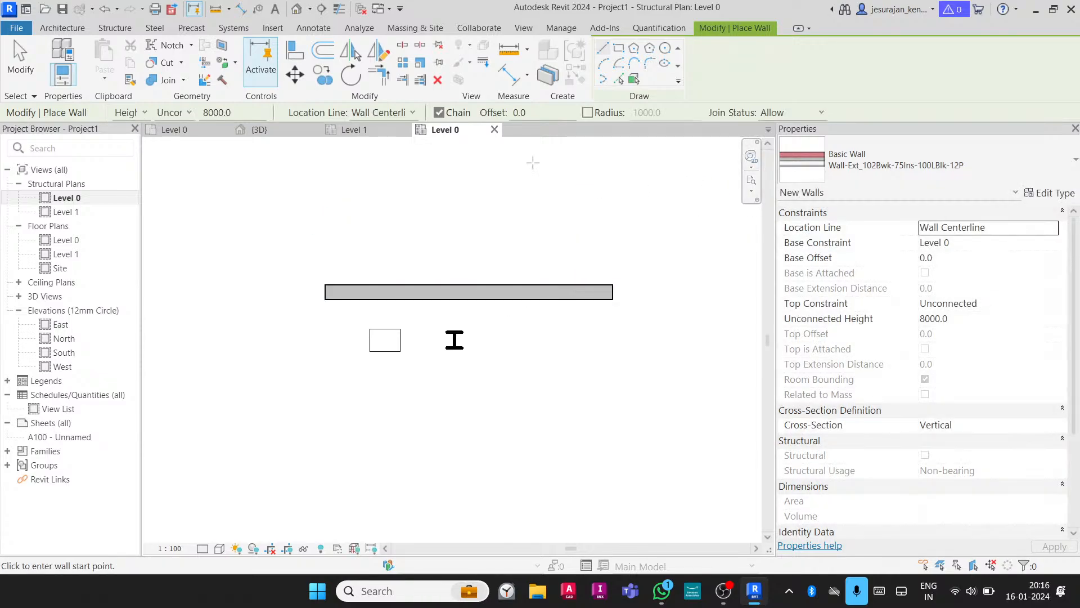
Draw a structural wall about 5700 mm long above the architectural wall, parallel to it and aligned with its ends
{"action": "left_click", "coordinate": [73, 33]}
{"action": "left_click", "coordinate": [58, 79]}
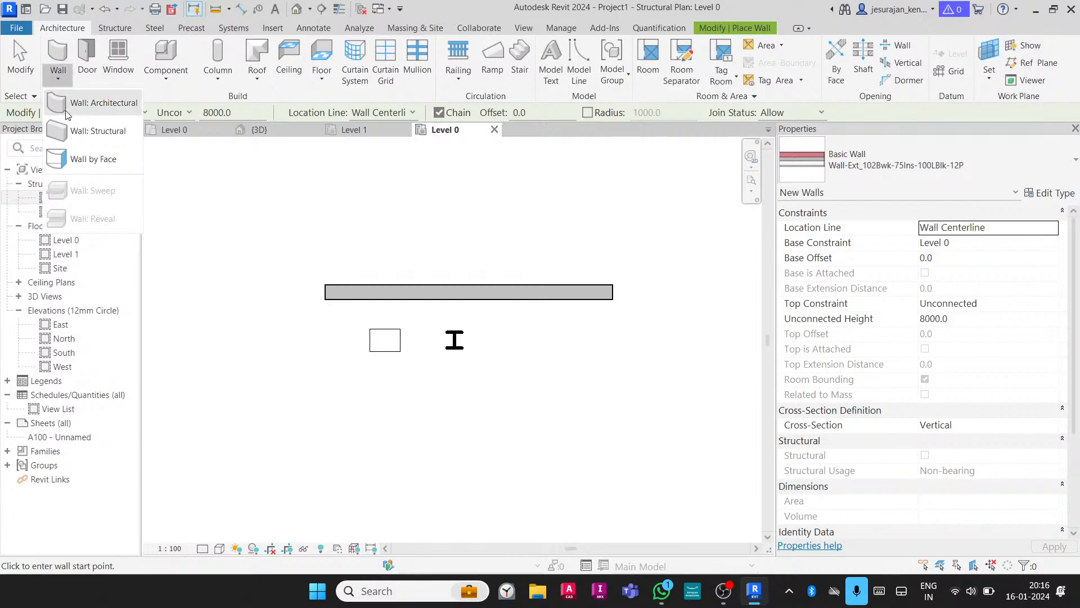
{"action": "left_click", "coordinate": [98, 131]}
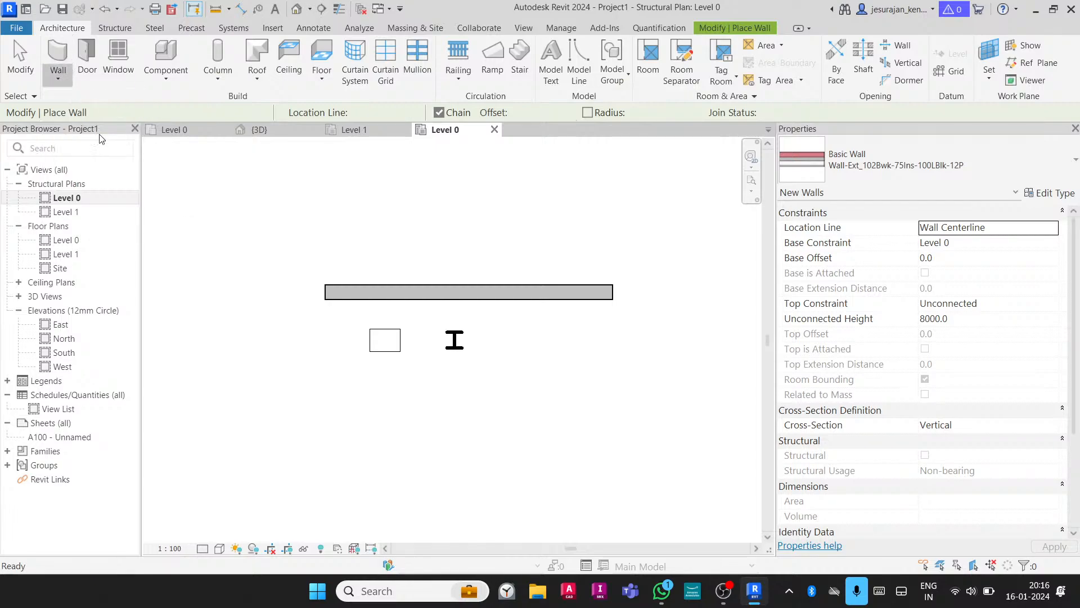
{"action": "left_click", "coordinate": [326, 224]}
{"action": "left_click", "coordinate": [613, 224]}
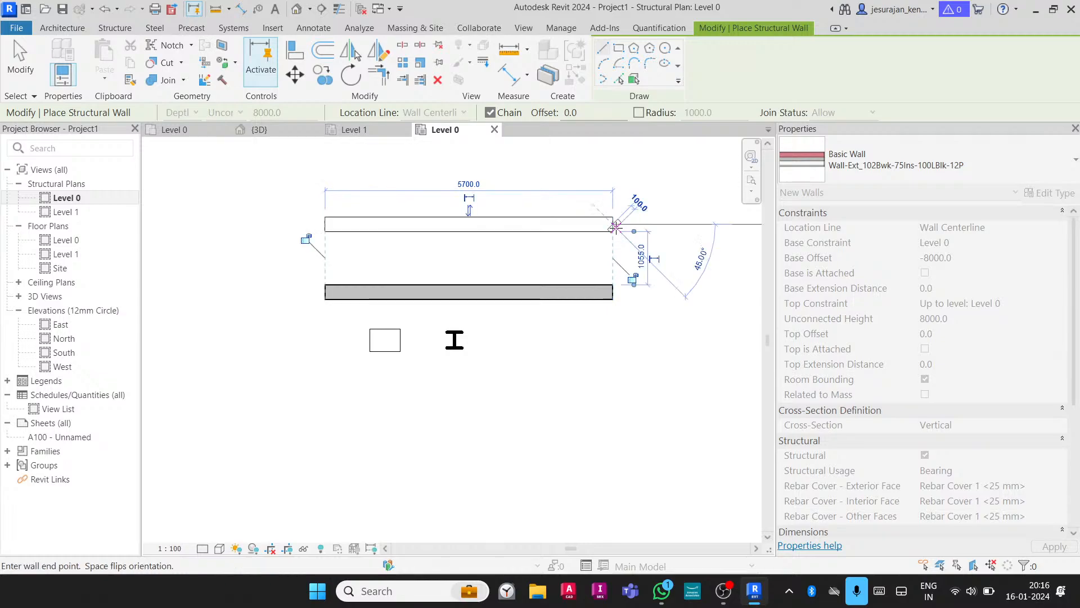
{"action": "key", "text": "Escape"}
Compare the type and Structural property of the two walls by selecting them together and individually
{"action": "left_click_drag", "start_coordinate": [563, 167], "coordinate": [515, 316]}
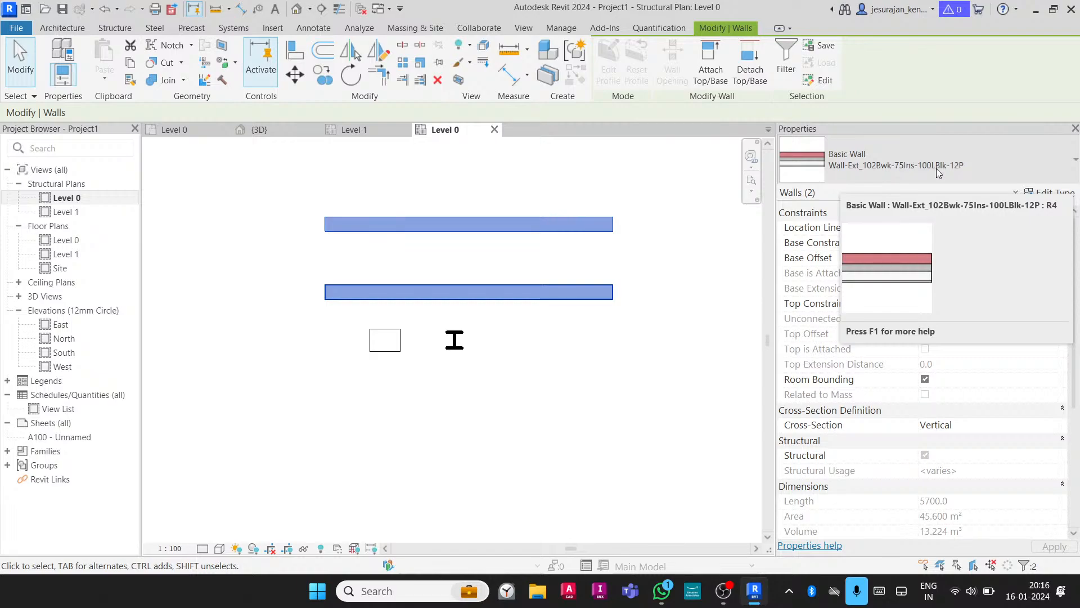
{"action": "left_click", "coordinate": [573, 265]}
{"action": "left_click_drag", "start_coordinate": [586, 187], "coordinate": [506, 309]}
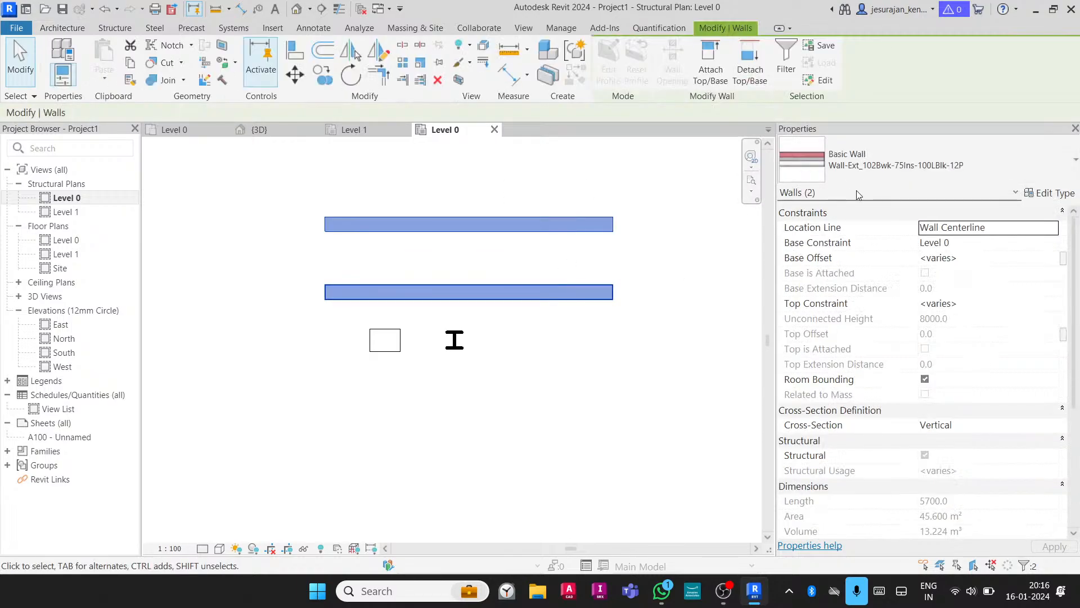
{"action": "left_click", "coordinate": [668, 340]}
{"action": "left_click", "coordinate": [573, 299]}
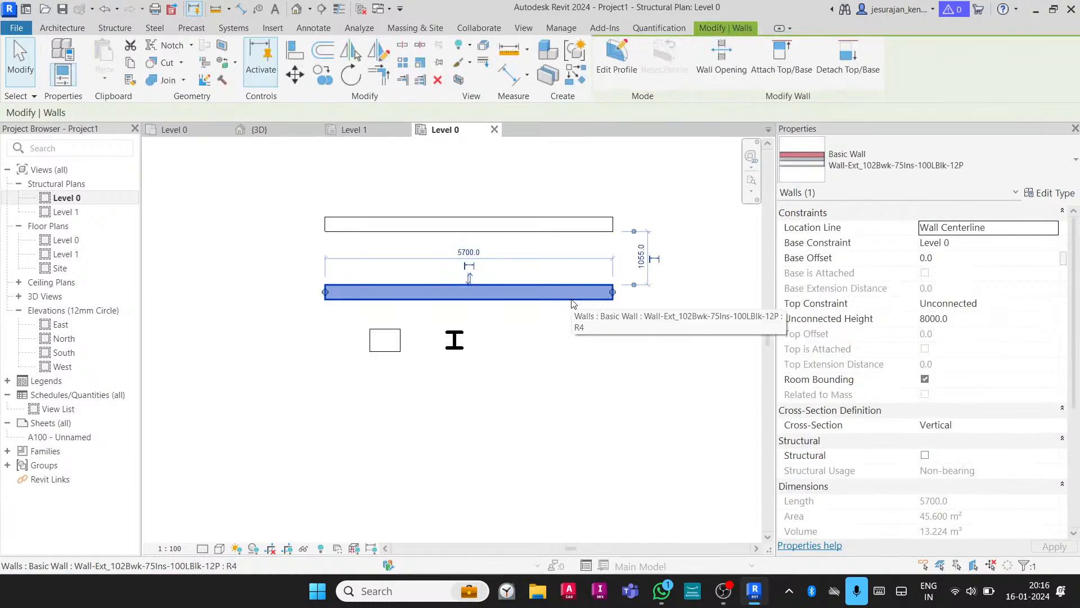
{"action": "left_click", "coordinate": [924, 456]}
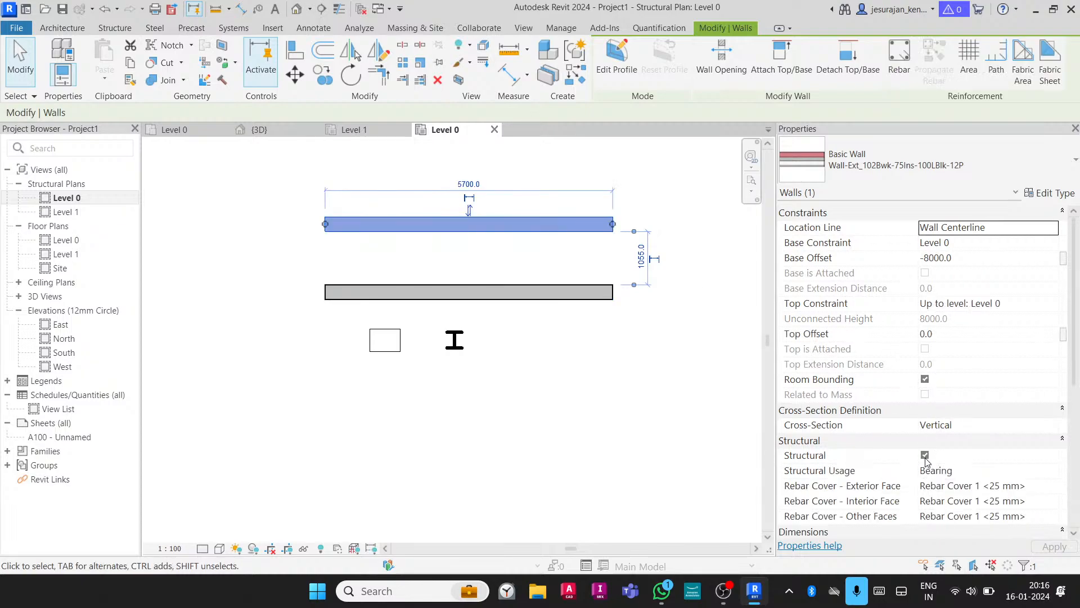
{"action": "left_click", "coordinate": [587, 363]}
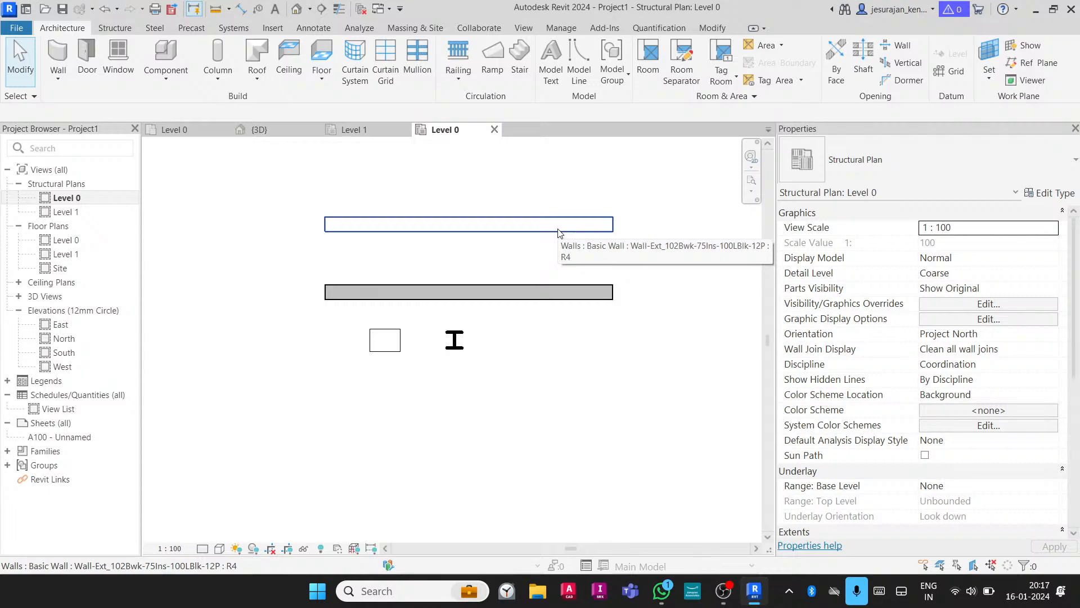
Set the Level 0 structural plan's discipline to Architectural and check both walls by selecting them together
{"action": "left_click", "coordinate": [1054, 367]}
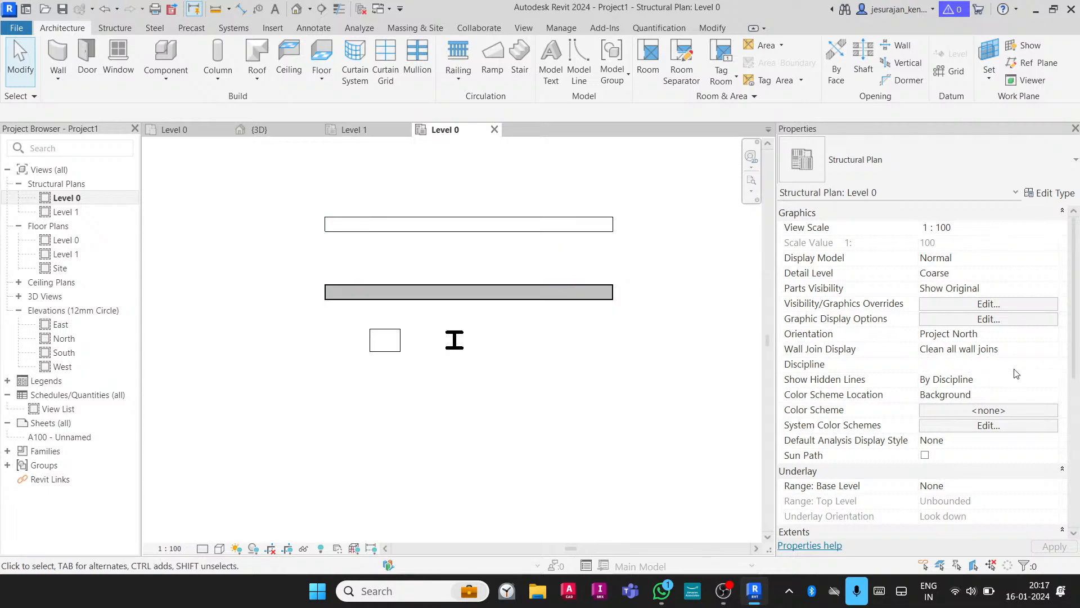
{"action": "left_click", "coordinate": [1053, 365]}
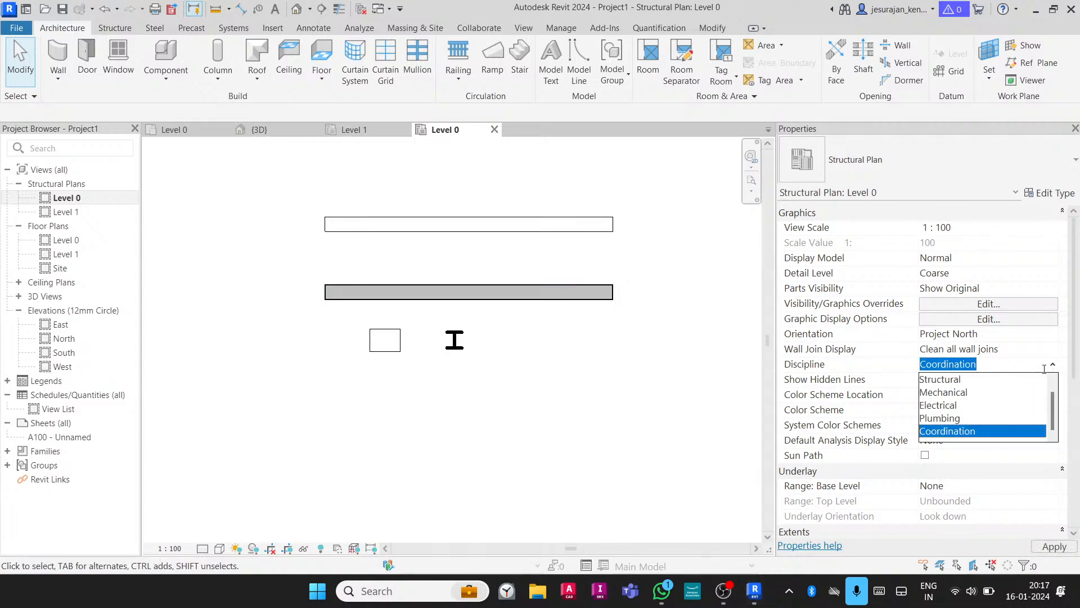
{"action": "scroll", "coordinate": [1035, 388], "scroll_direction": "up", "scroll_amount": 1}
{"action": "left_click", "coordinate": [968, 380]}
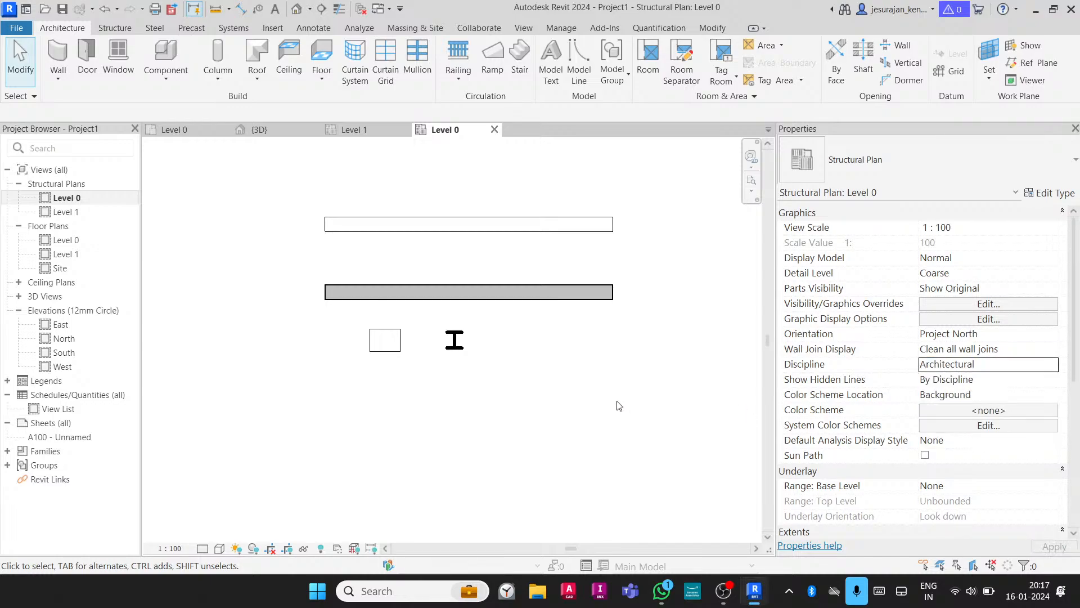
{"action": "left_click_drag", "start_coordinate": [592, 183], "coordinate": [545, 306]}
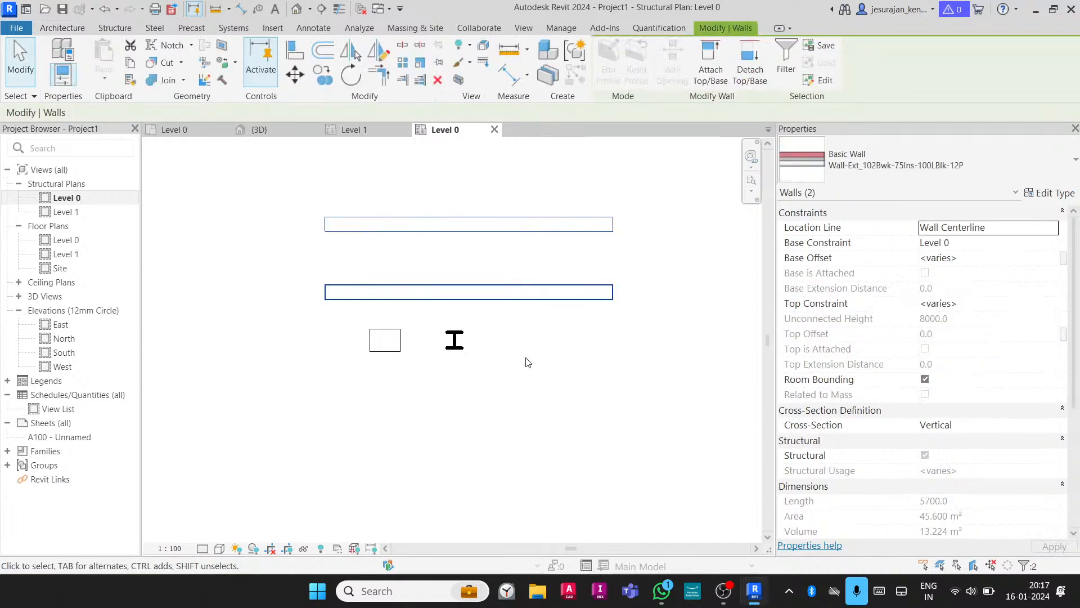
{"action": "left_click", "coordinate": [528, 362]}
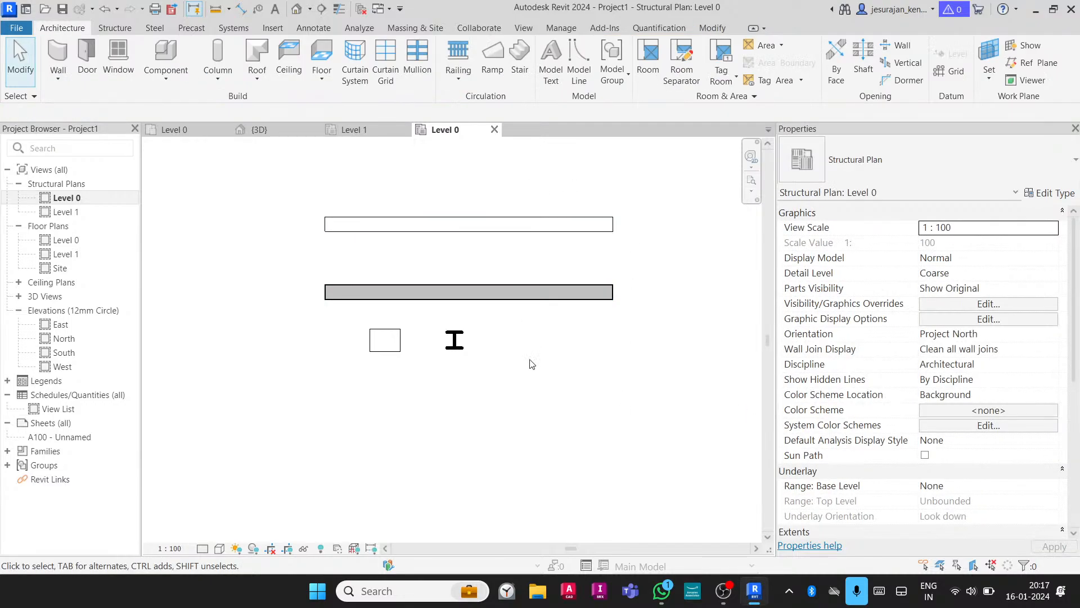
Set the Level 0 structural plan's discipline to Structural
{"action": "left_click", "coordinate": [1020, 365]}
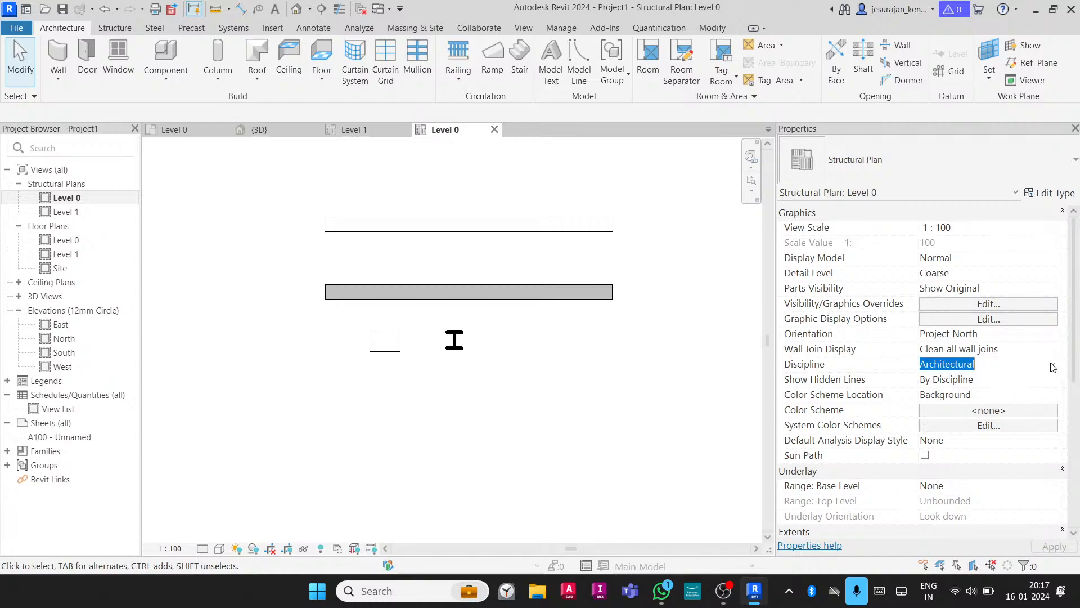
{"action": "left_click", "coordinate": [1053, 365]}
{"action": "left_click", "coordinate": [952, 393]}
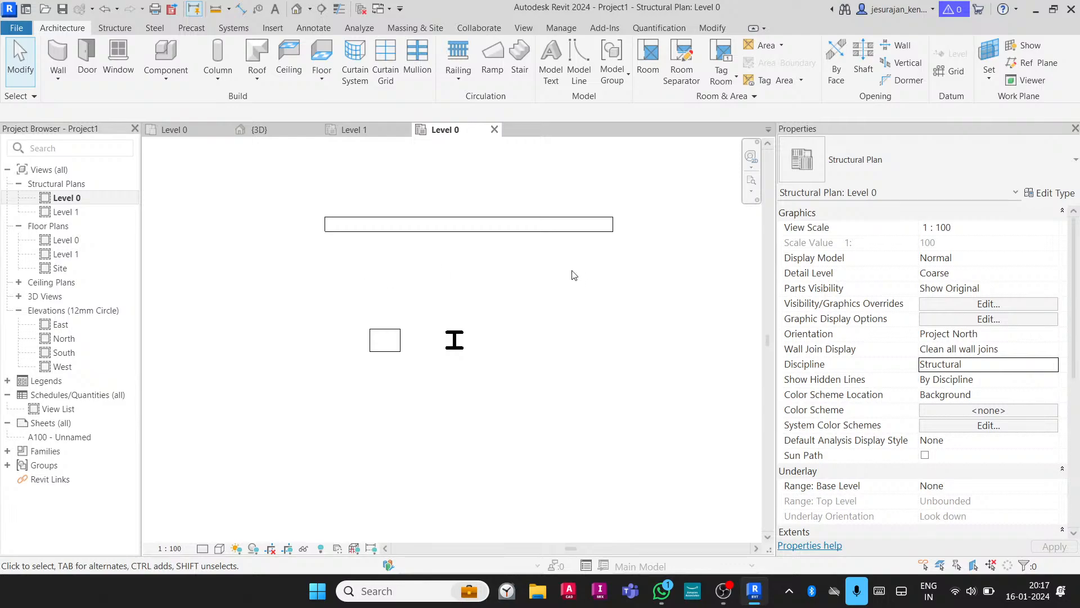
Place one M_Desk 1525 x 762mm component in the Level 0 structural plan, below and to the right of the I-shaped column
{"action": "key", "text": "c"}
{"action": "key", "text": "m"}
{"action": "scroll", "coordinate": [514, 257], "scroll_direction": "down", "scroll_amount": 3}
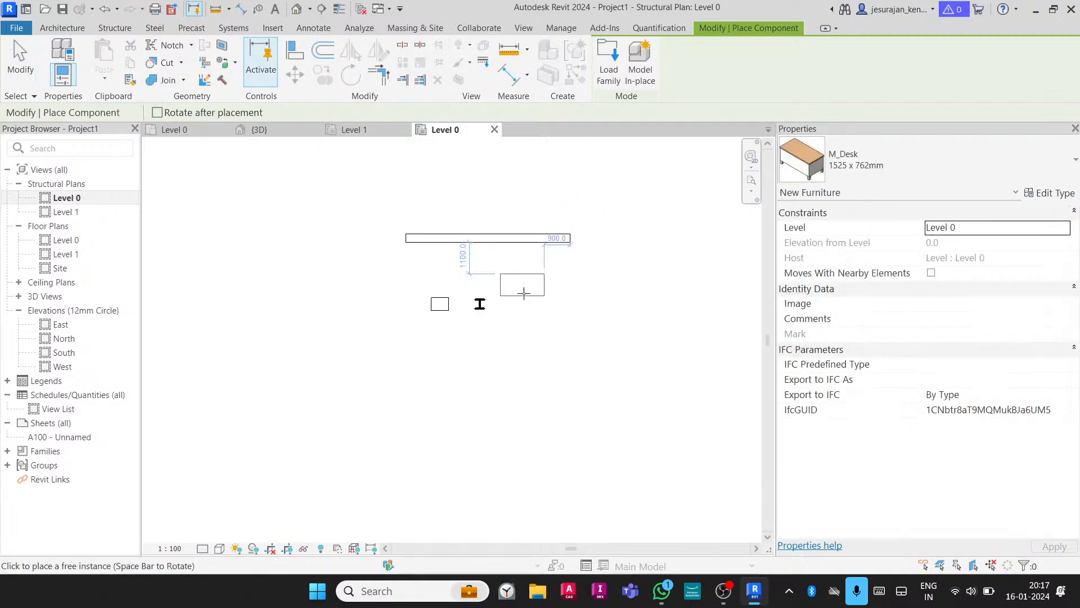
{"action": "key", "text": "Escape"}
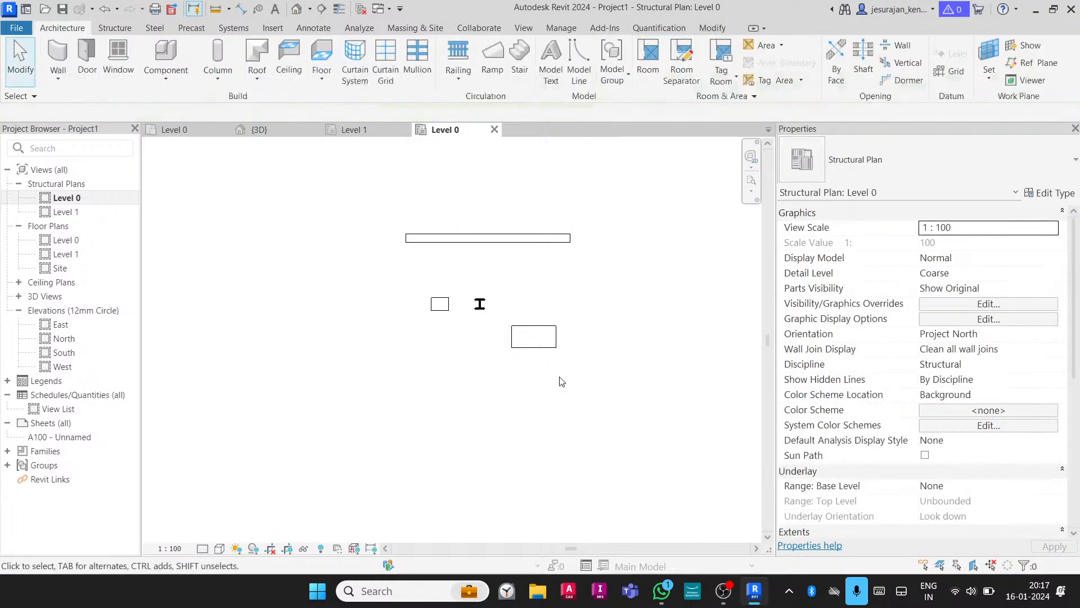
Check the plan's discipline setting and inspect the placed desk's properties
{"action": "left_click", "coordinate": [986, 365]}
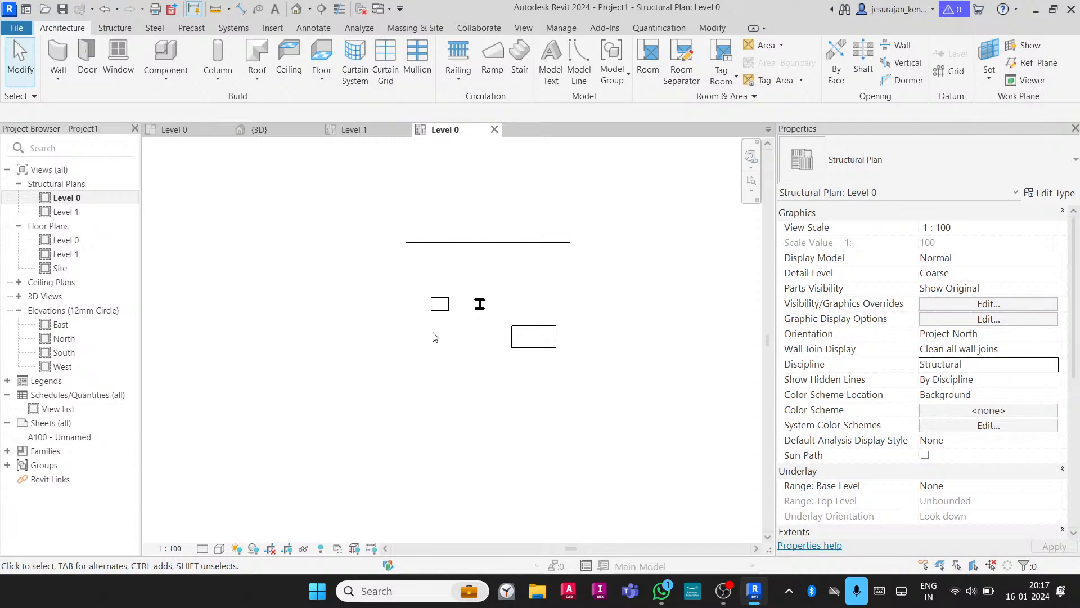
{"action": "left_click", "coordinate": [529, 333]}
{"action": "scroll", "coordinate": [532, 314], "scroll_direction": "up", "scroll_amount": 3}
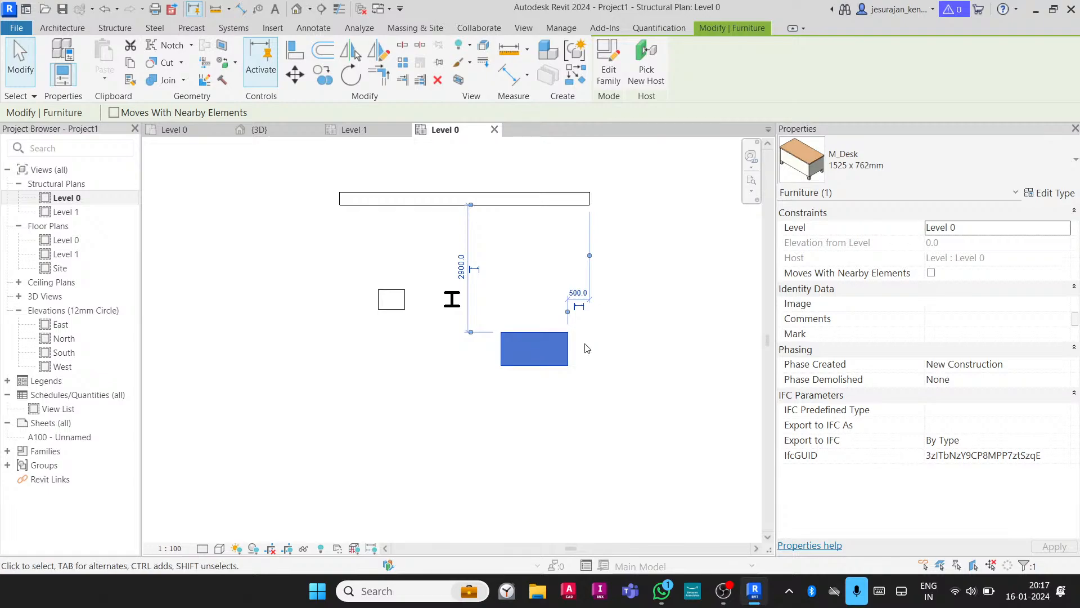
{"action": "left_click", "coordinate": [539, 329]}
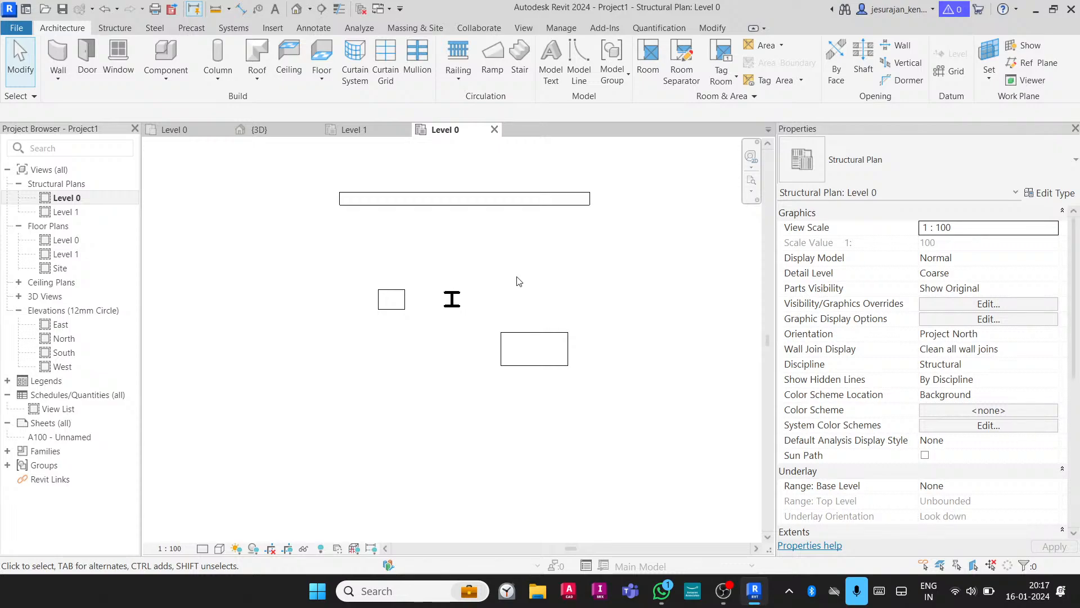
Try the Coordination and Mechanical disciplines on the Level 0 structural plan to compare how the walls, columns and desk display
{"action": "left_click", "coordinate": [1007, 365]}
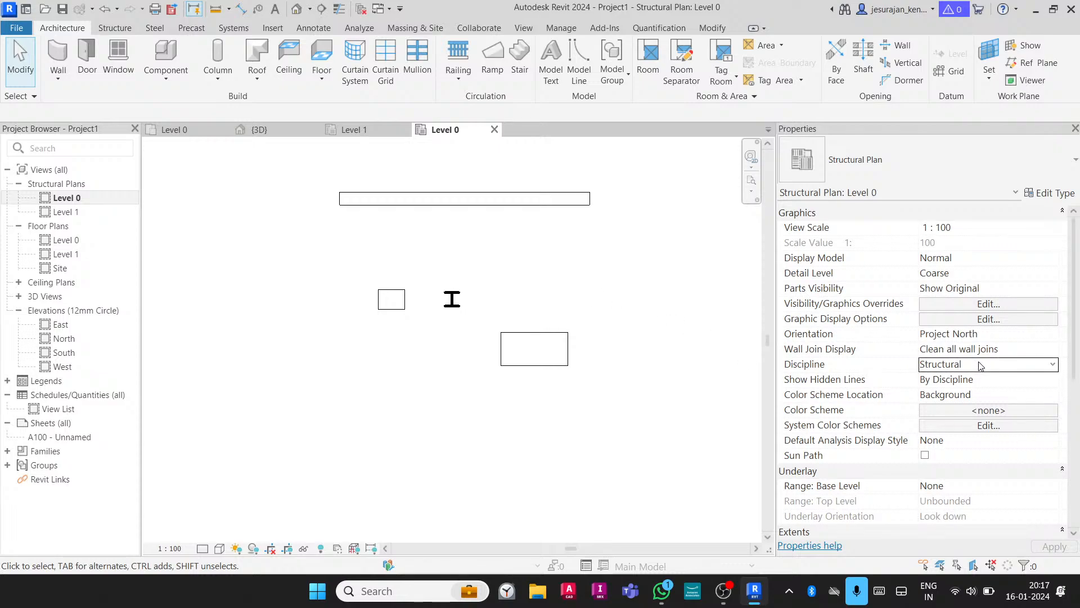
{"action": "left_click", "coordinate": [1051, 366]}
{"action": "scroll", "coordinate": [1001, 422], "scroll_direction": "down", "scroll_amount": 1}
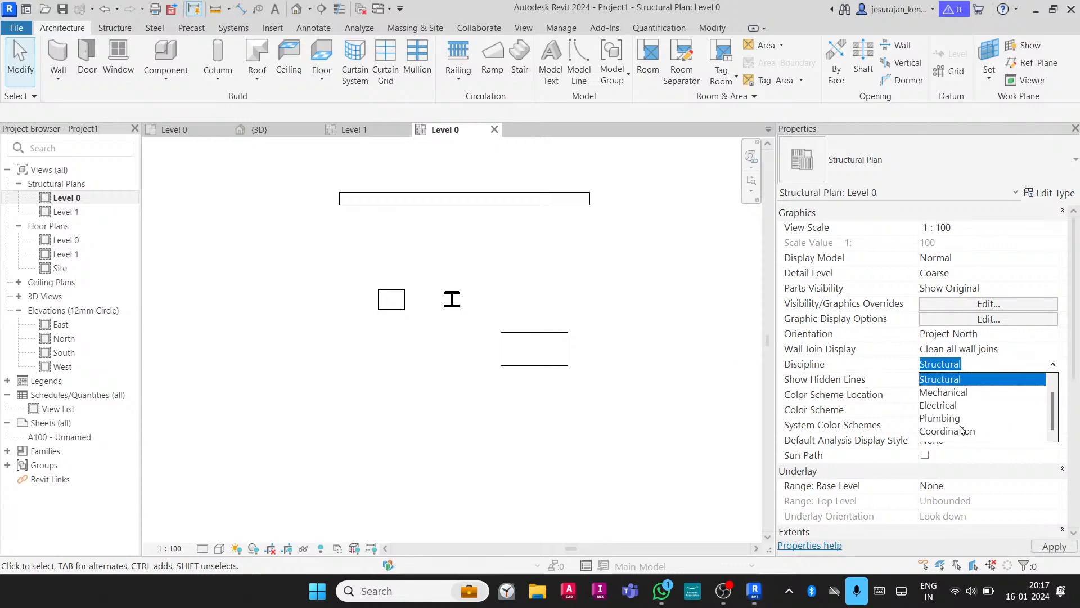
{"action": "left_click", "coordinate": [957, 432]}
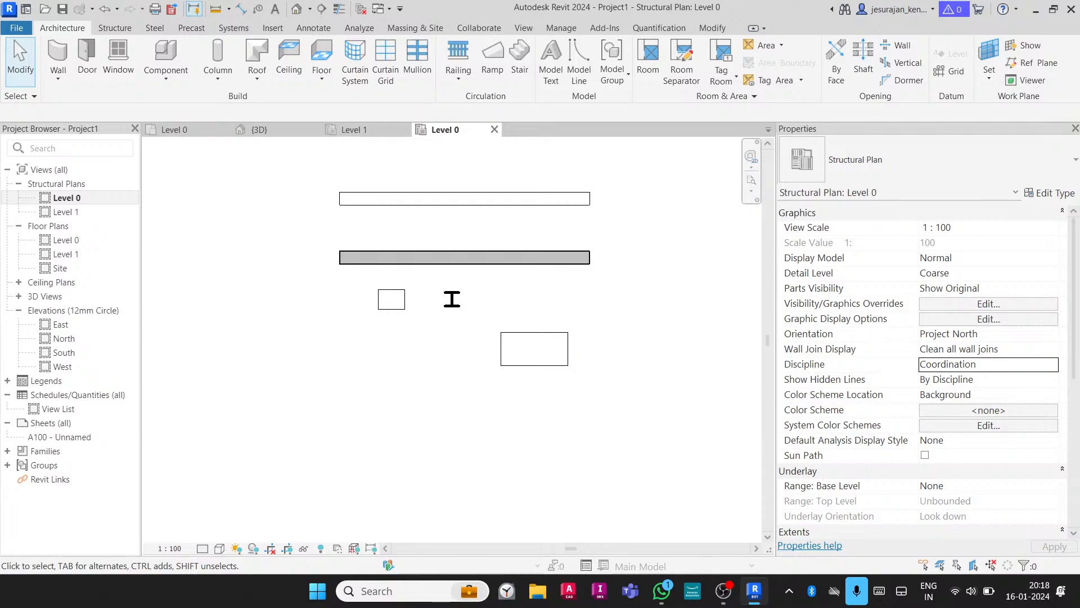
{"action": "left_click", "coordinate": [1050, 367]}
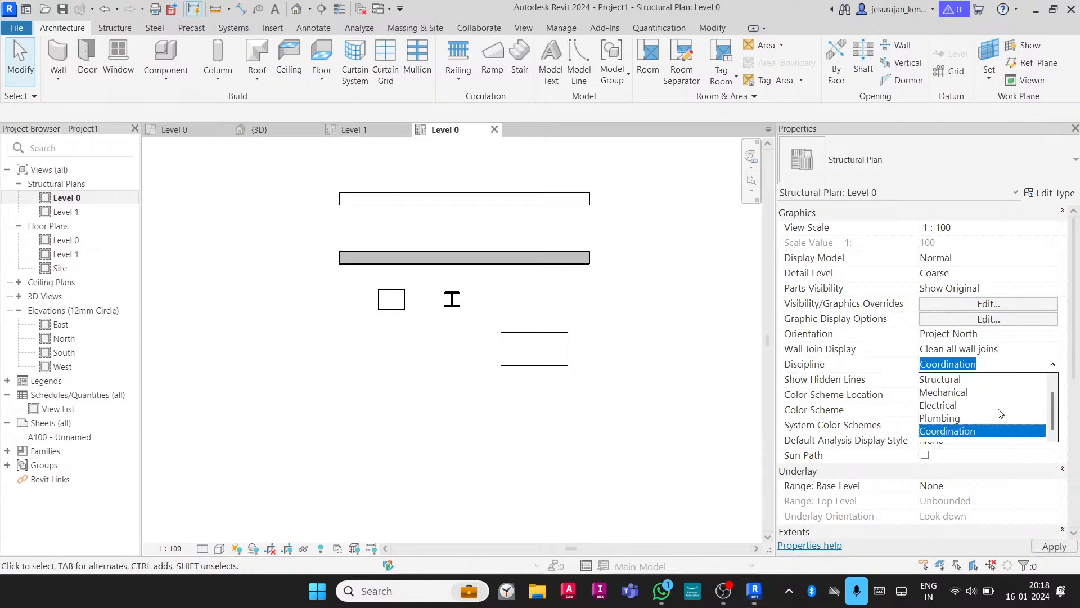
{"action": "left_click", "coordinate": [960, 392]}
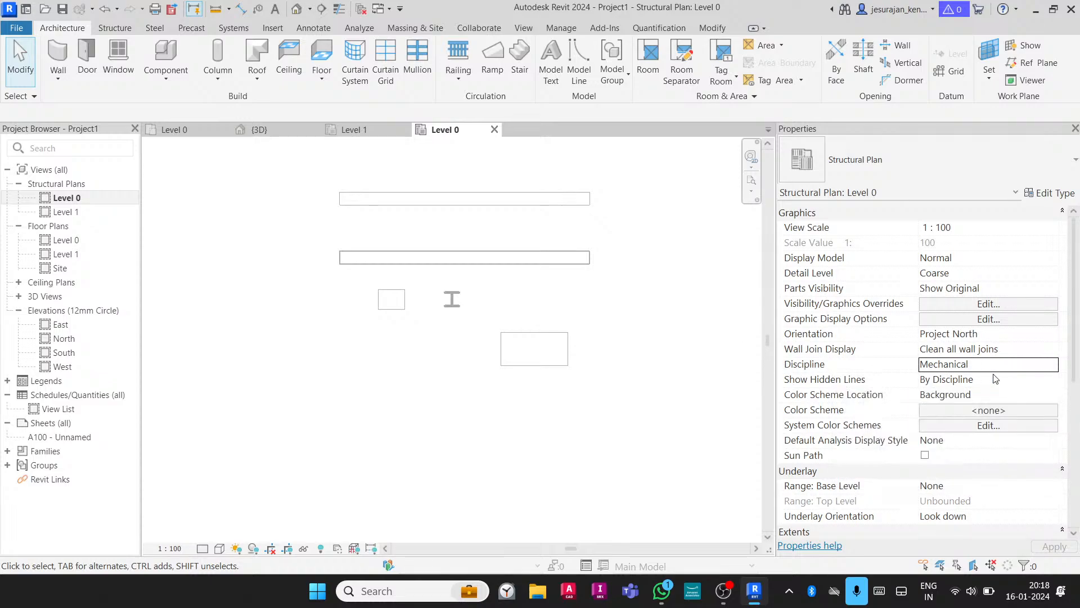
Set the Level 0 structural plan's discipline to Architectural
{"action": "left_click", "coordinate": [1008, 381]}
{"action": "left_click", "coordinate": [1050, 365]}
{"action": "left_click", "coordinate": [1053, 364]}
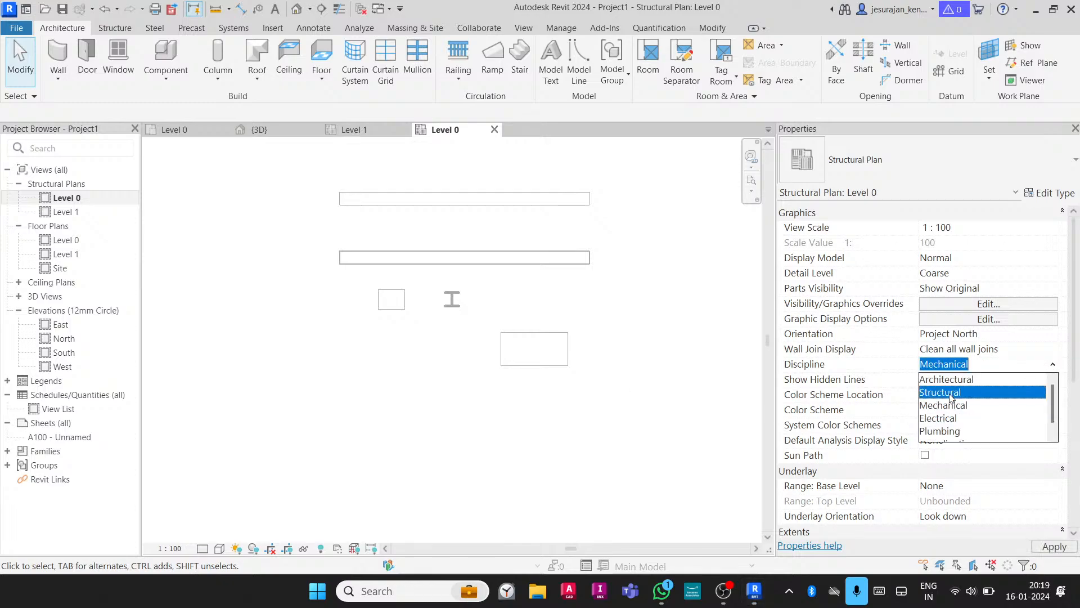
{"action": "left_click", "coordinate": [950, 393]}
{"action": "left_click", "coordinate": [1052, 365]}
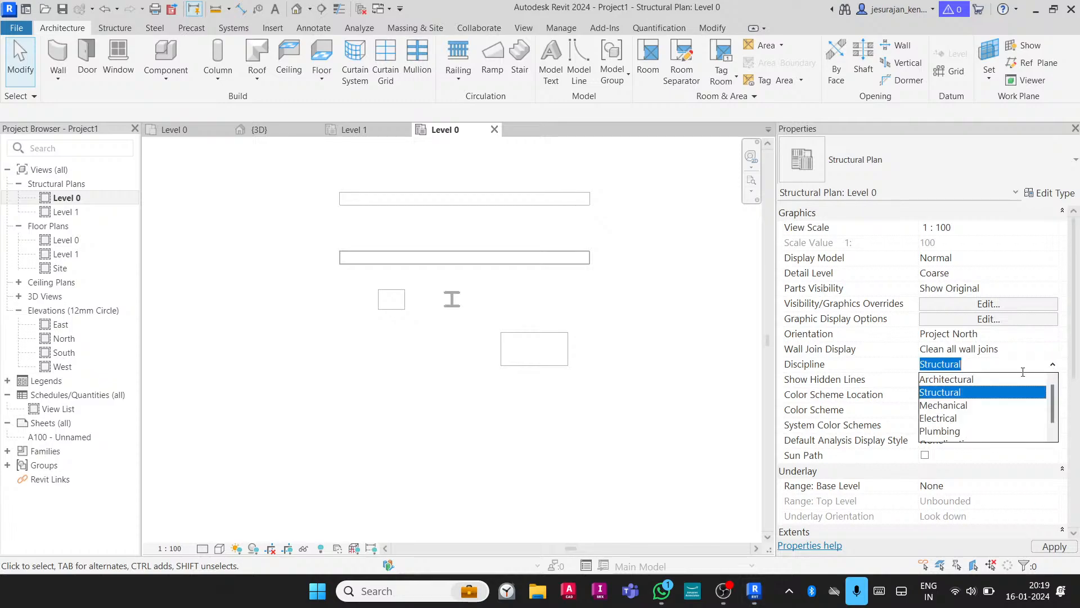
{"action": "left_click", "coordinate": [951, 380]}
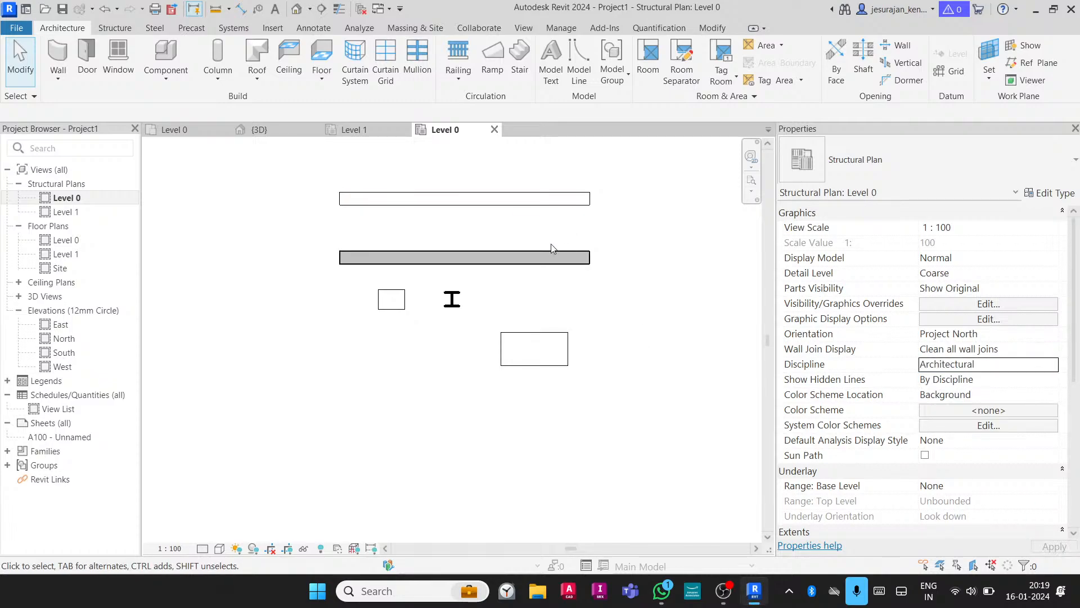
Compare the constraints and Structural property of the lower and upper walls by selecting each one individually
{"action": "left_click", "coordinate": [549, 257]}
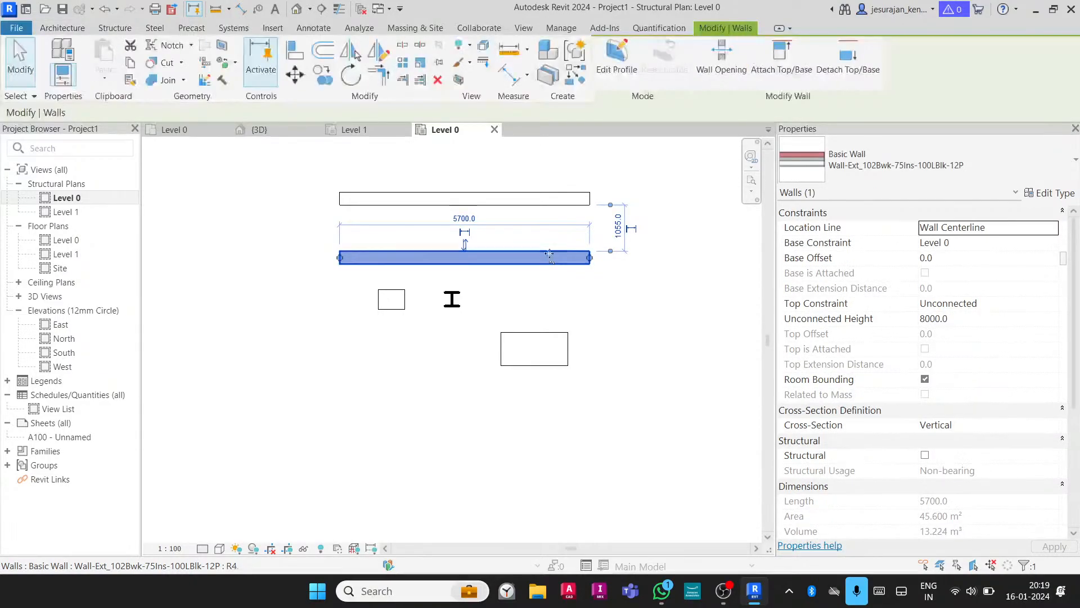
{"action": "left_click", "coordinate": [524, 201]}
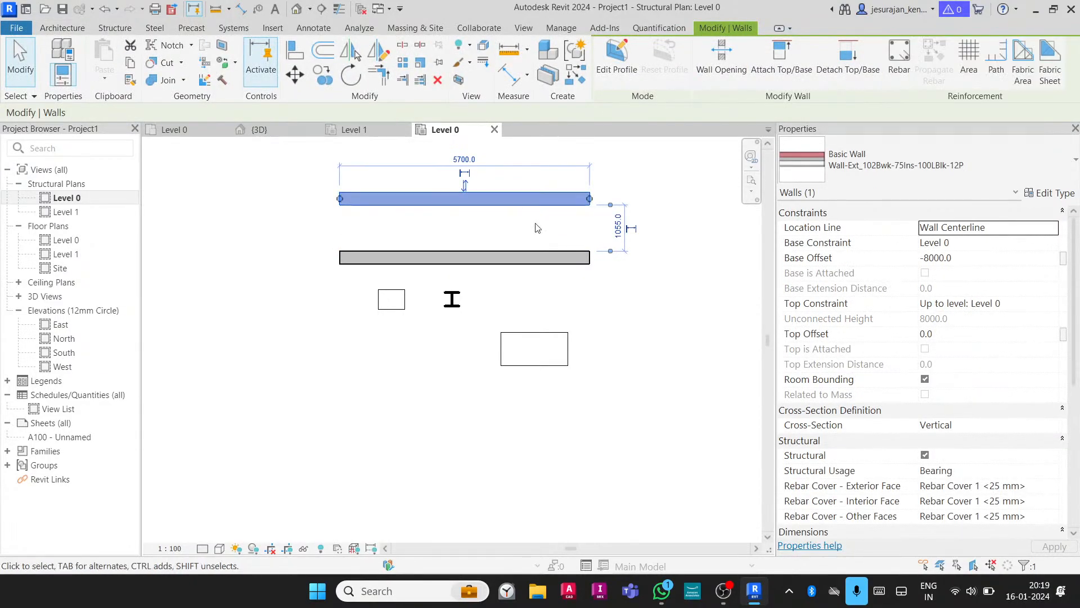
{"action": "left_click", "coordinate": [596, 306]}
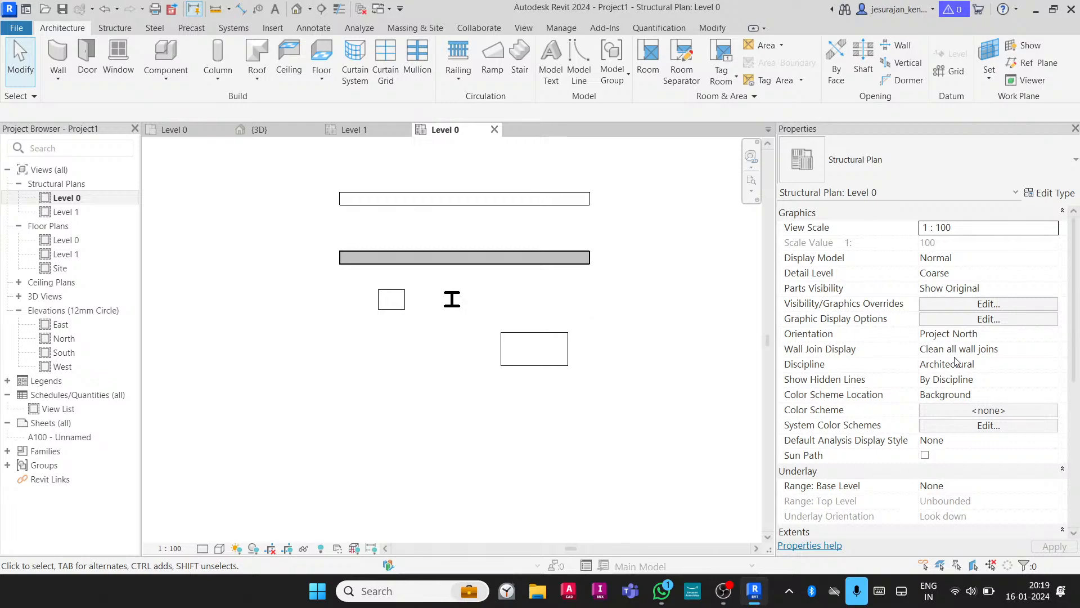
Set the Level 0 structural plan's discipline to Coordination
{"action": "left_click", "coordinate": [996, 366]}
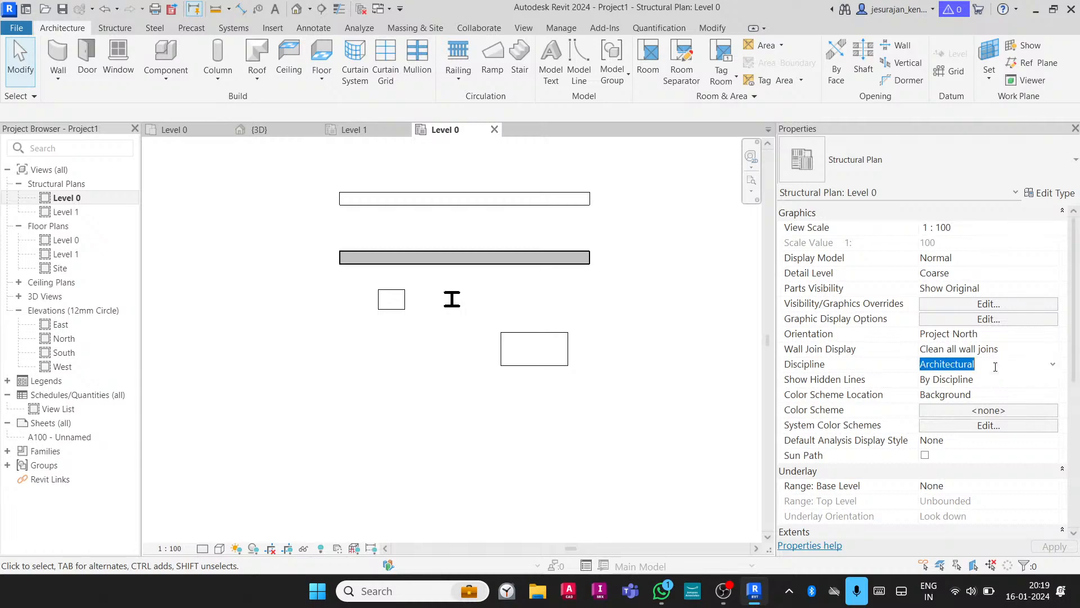
{"action": "left_click", "coordinate": [1054, 365]}
{"action": "scroll", "coordinate": [1008, 416], "scroll_direction": "down", "scroll_amount": 1}
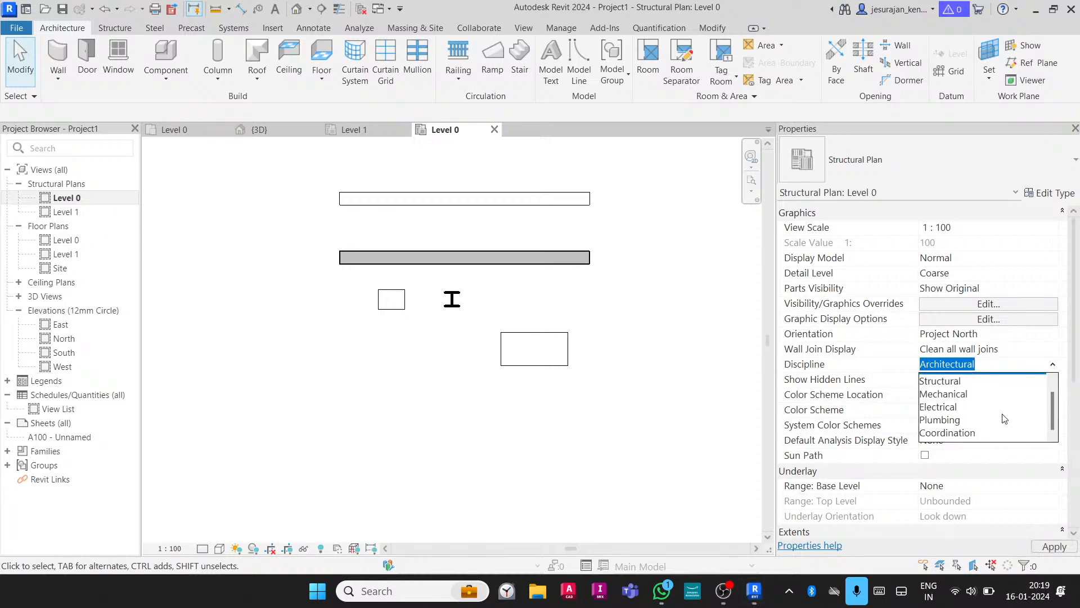
{"action": "left_click", "coordinate": [967, 432]}
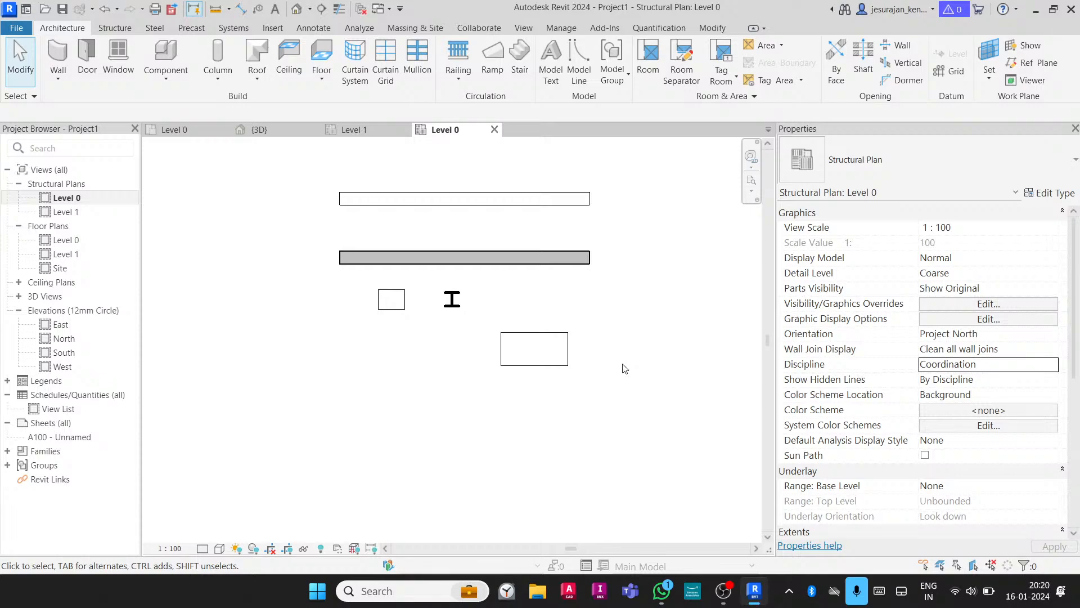
Open the Visibility/Graphic Overrides of the Level 0 structural plan and filter the model categories to Architecture only
{"action": "key", "text": "v"}
{"action": "key", "text": "v"}
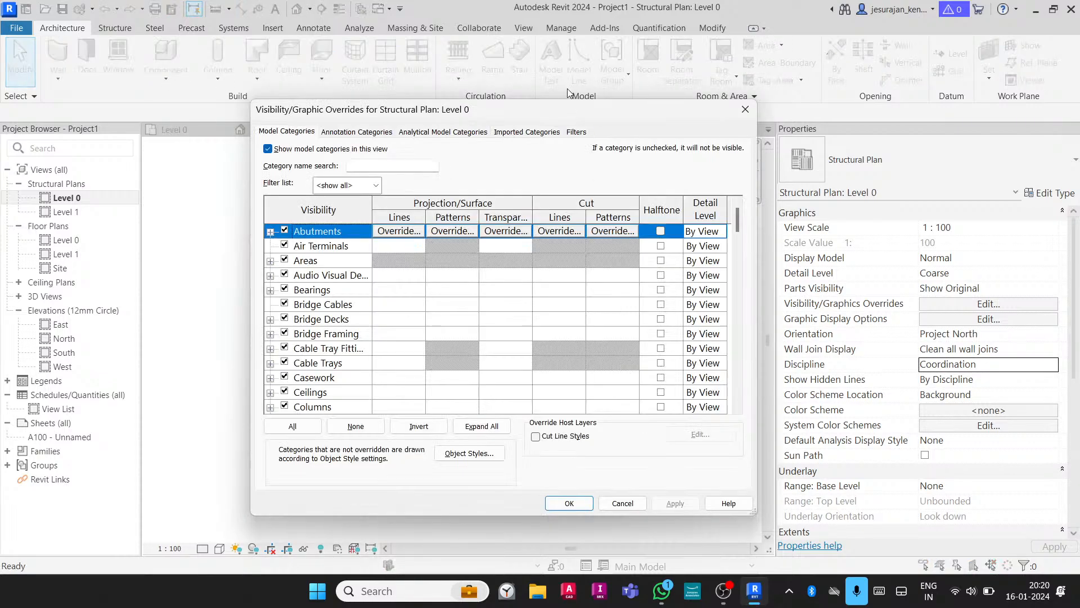
{"action": "left_click_drag", "start_coordinate": [579, 112], "coordinate": [882, 96]}
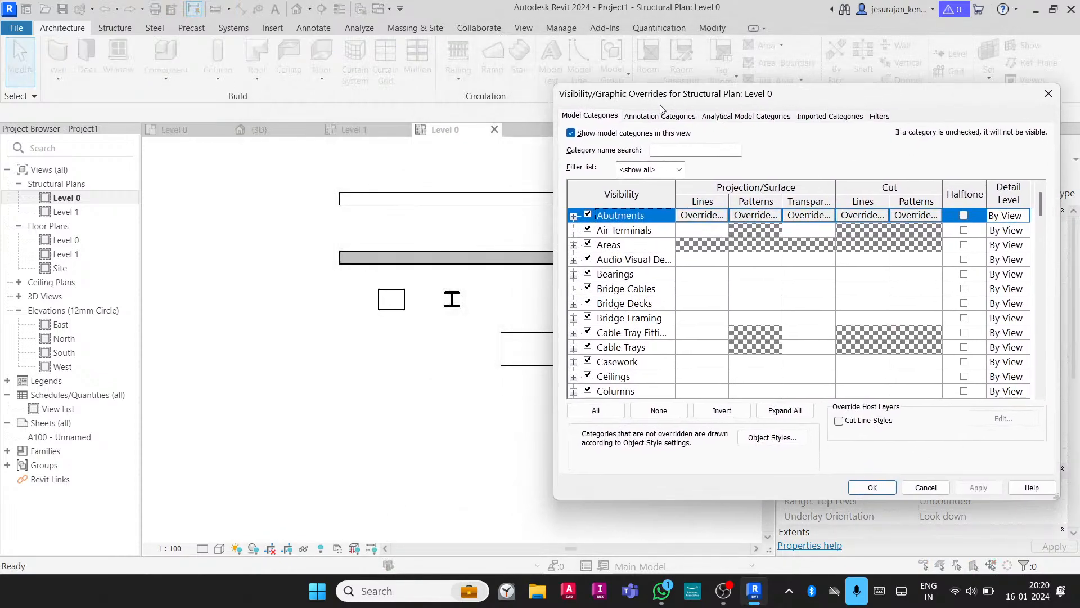
{"action": "mouse_move", "coordinate": [624, 99]}
{"action": "left_mouse_down"}
{"action": "mouse_move", "coordinate": [522, 105]}
{"action": "mouse_move", "coordinate": [635, 91]}
{"action": "mouse_move", "coordinate": [632, 79]}
{"action": "left_mouse_up"}
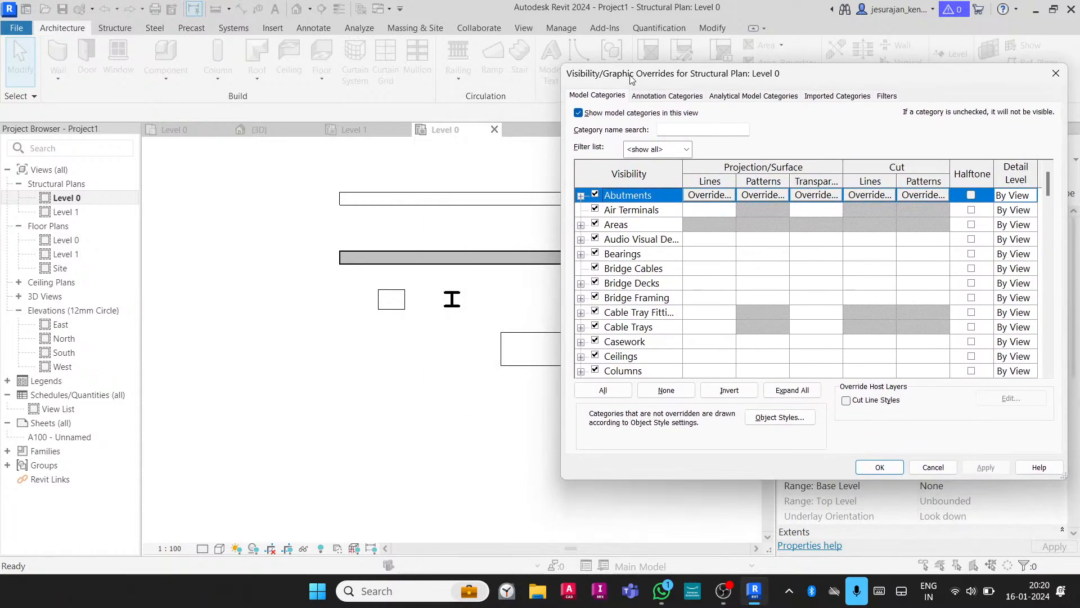
{"action": "left_click", "coordinate": [687, 150]}
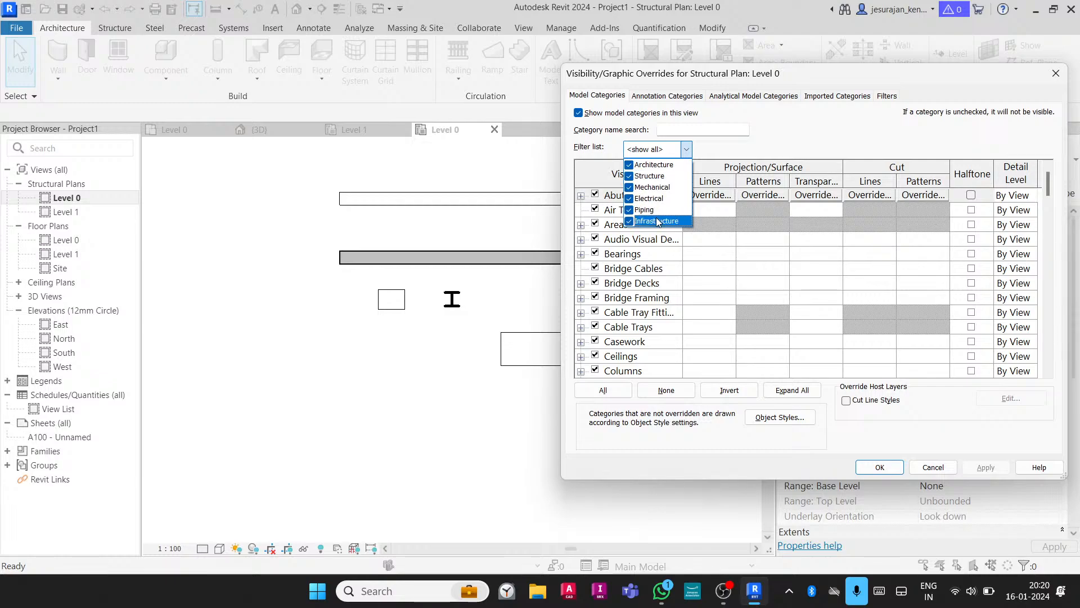
{"action": "left_click", "coordinate": [629, 176]}
{"action": "left_click", "coordinate": [629, 187]}
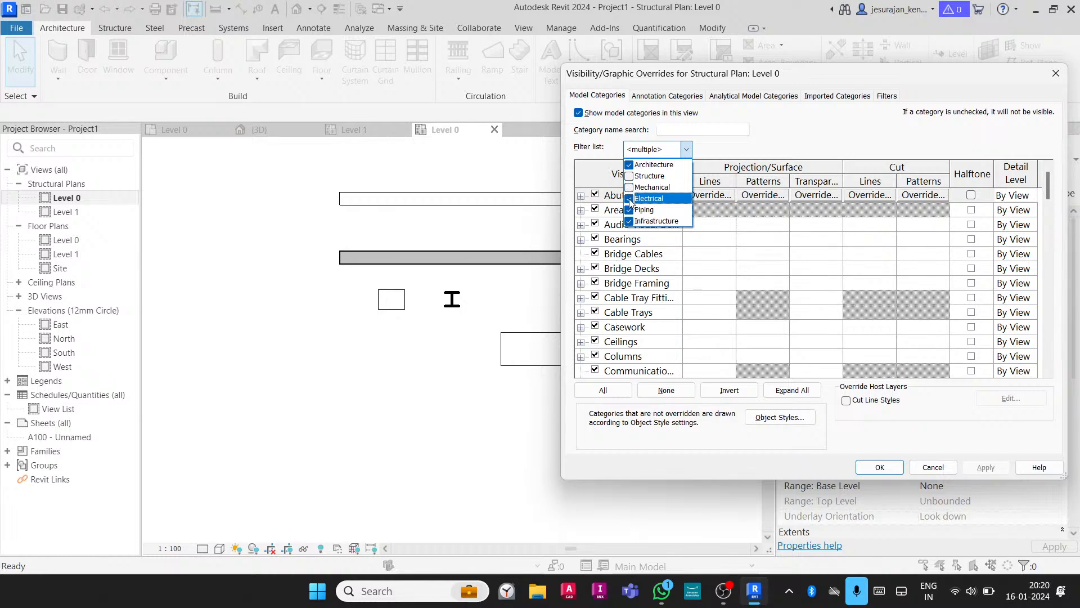
{"action": "left_click", "coordinate": [629, 198]}
{"action": "left_click", "coordinate": [629, 209]}
{"action": "left_click", "coordinate": [629, 220]}
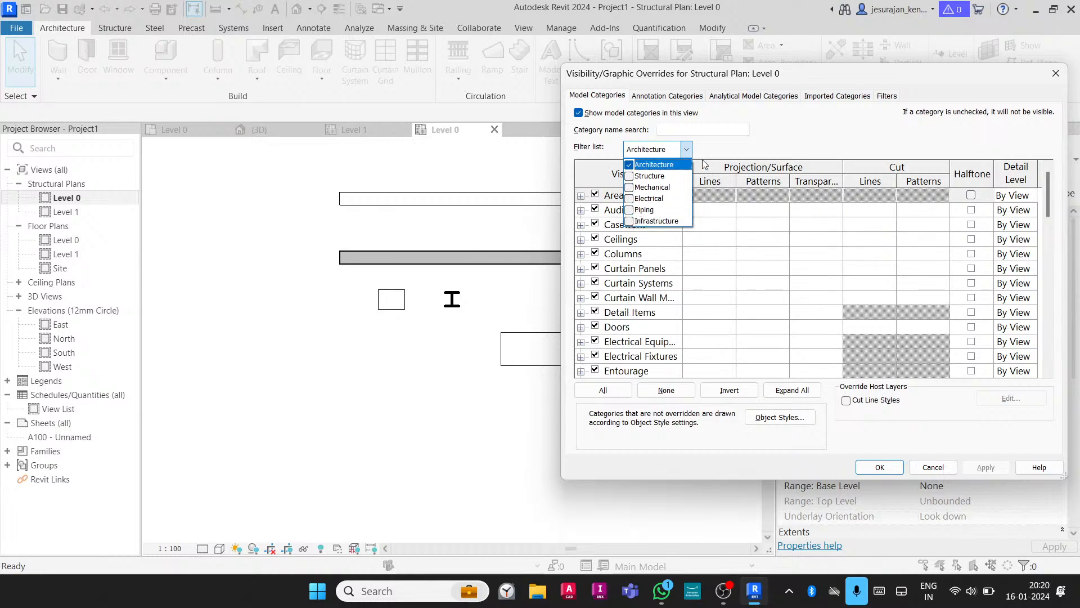
{"action": "left_click", "coordinate": [766, 126]}
Select all the listed Architecture model categories and enable Halftone for them
{"action": "scroll", "coordinate": [654, 265], "scroll_direction": "down", "scroll_amount": 2}
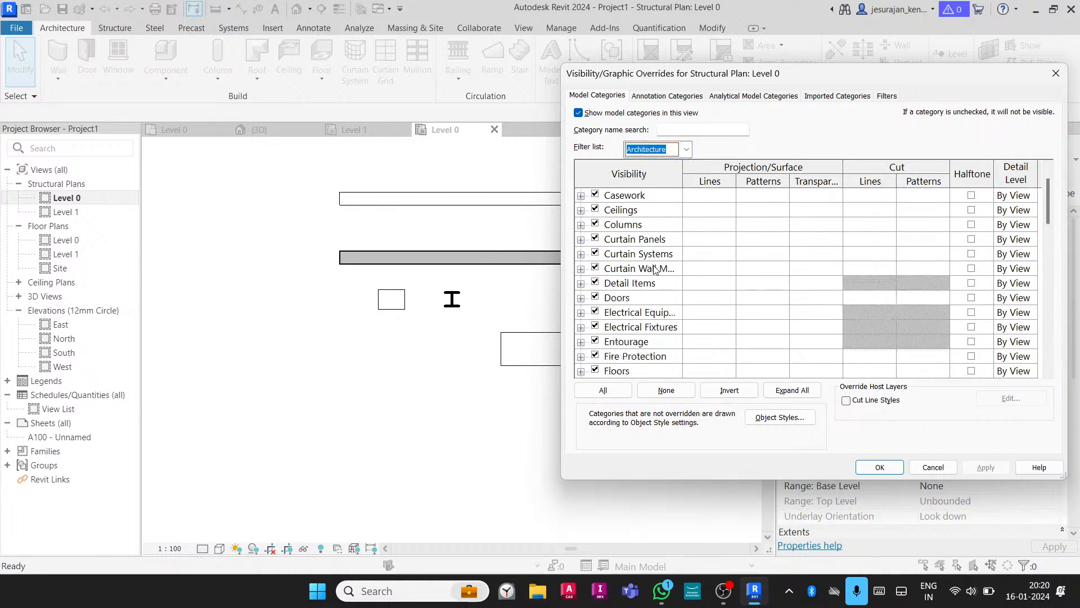
{"action": "scroll", "coordinate": [654, 269], "scroll_direction": "down", "scroll_amount": 4}
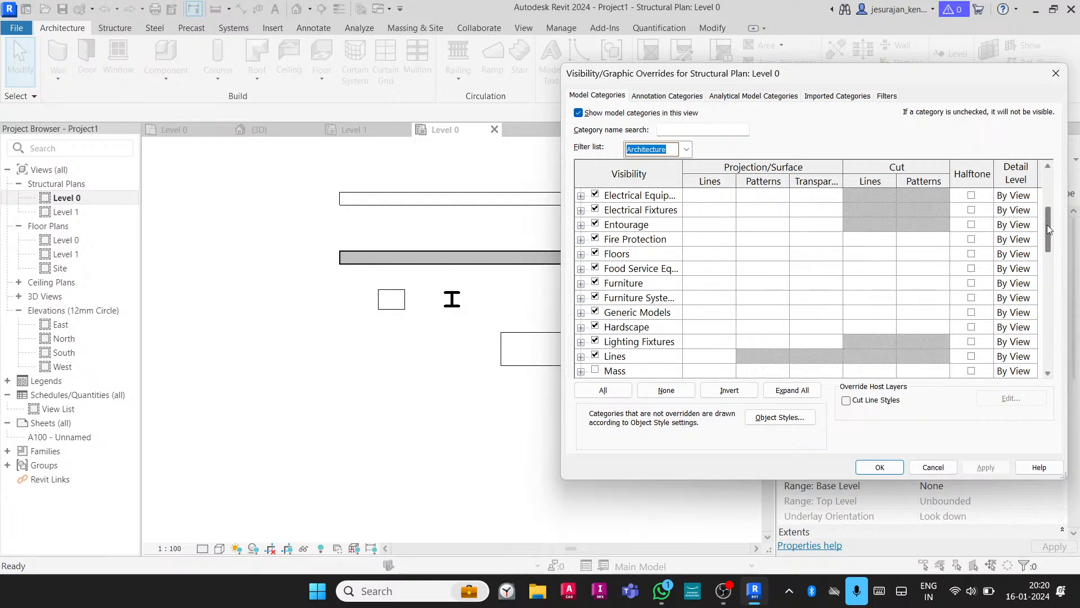
{"action": "left_click_drag", "start_coordinate": [1049, 229], "coordinate": [1048, 191]}
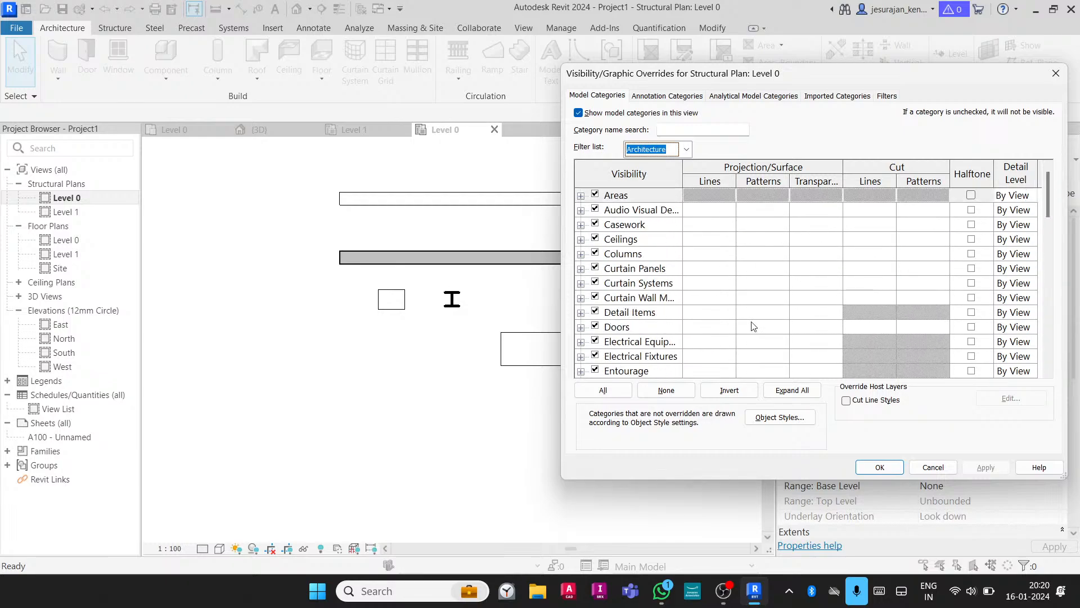
{"action": "left_click", "coordinate": [603, 390]}
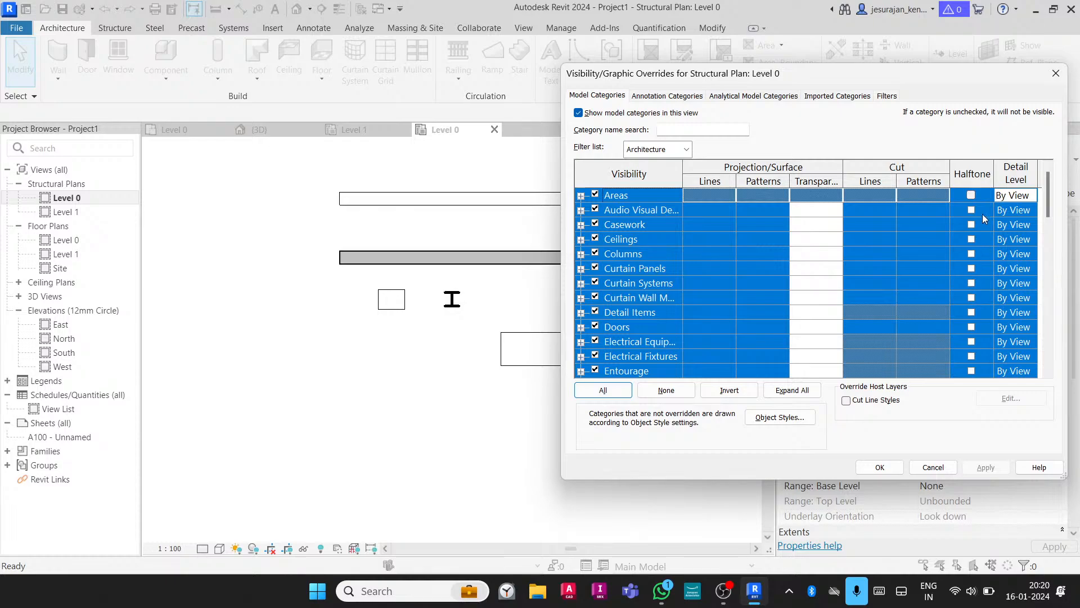
{"action": "left_click", "coordinate": [971, 194]}
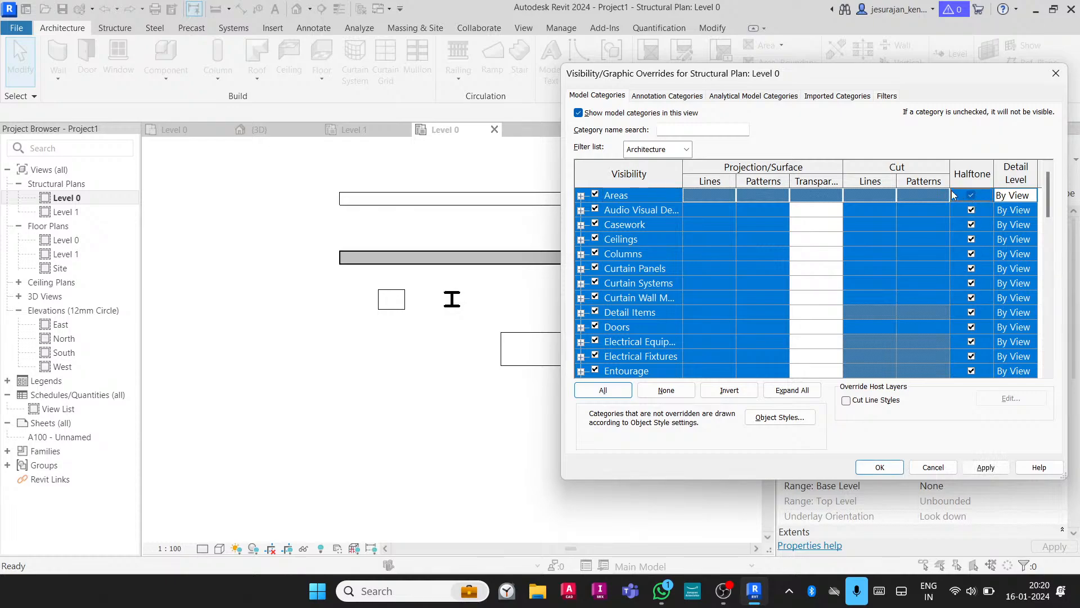
Add Structure to the category filter list and accept the visibility overrides for the plan
{"action": "left_click", "coordinate": [686, 149]}
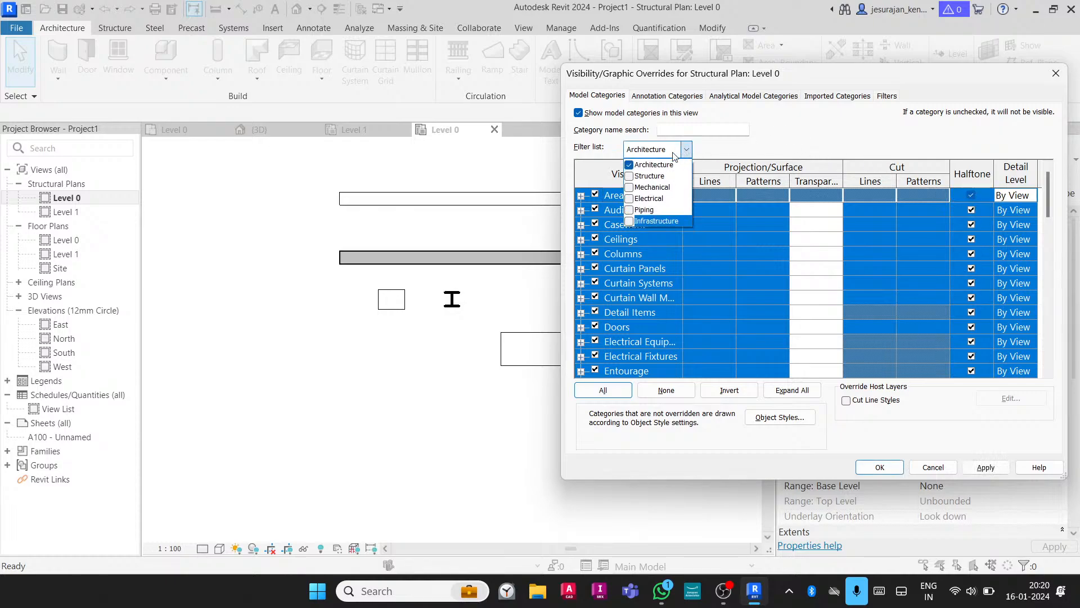
{"action": "left_click", "coordinate": [630, 176]}
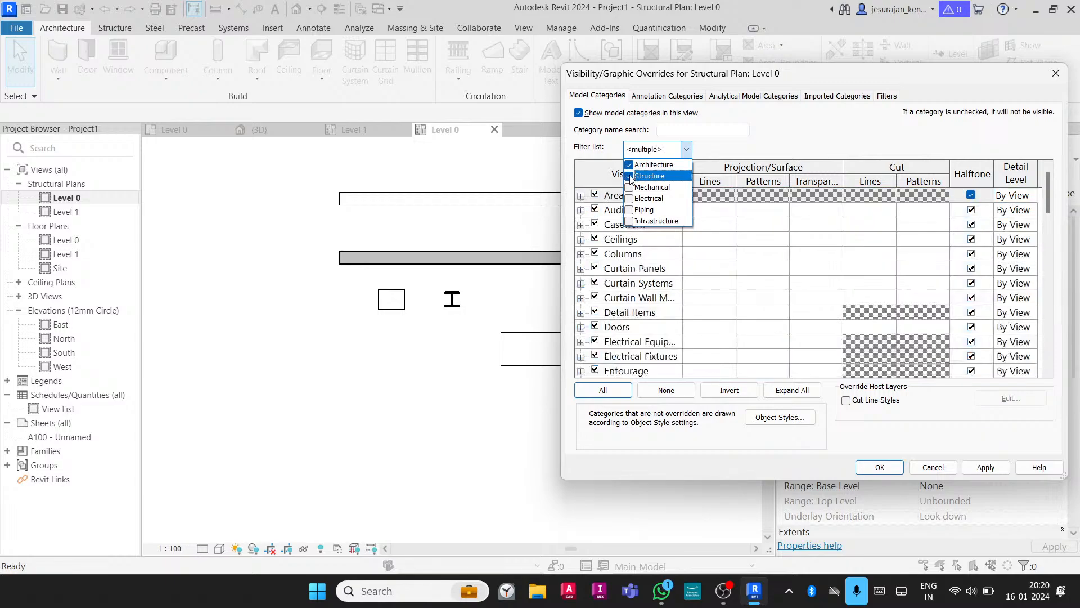
{"action": "left_click", "coordinate": [886, 468]}
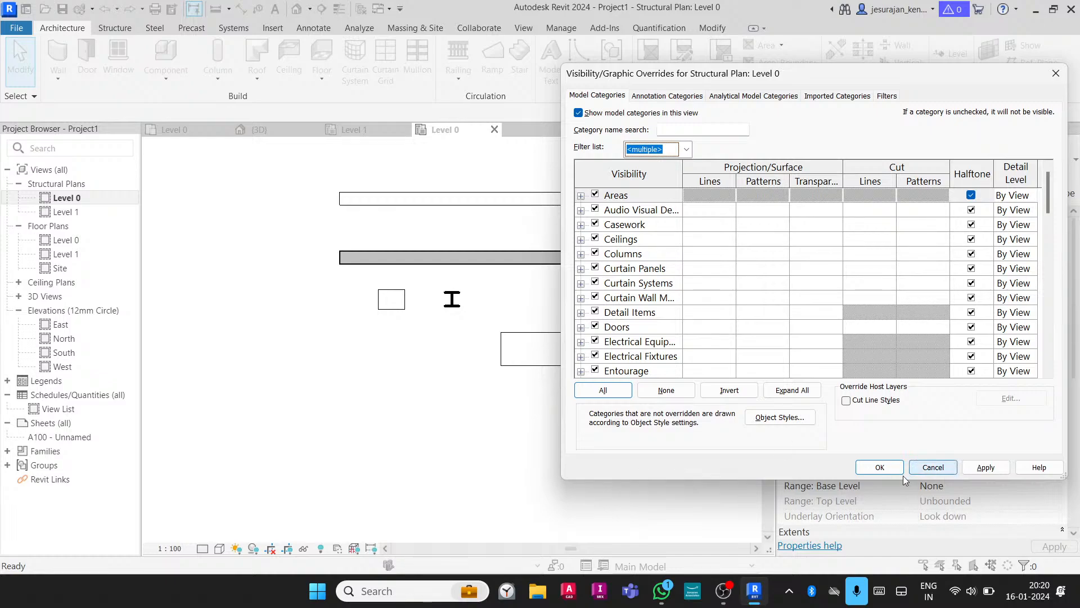
{"action": "left_click", "coordinate": [931, 467]}
{"action": "scroll", "coordinate": [528, 380], "scroll_direction": "down", "scroll_amount": 1}
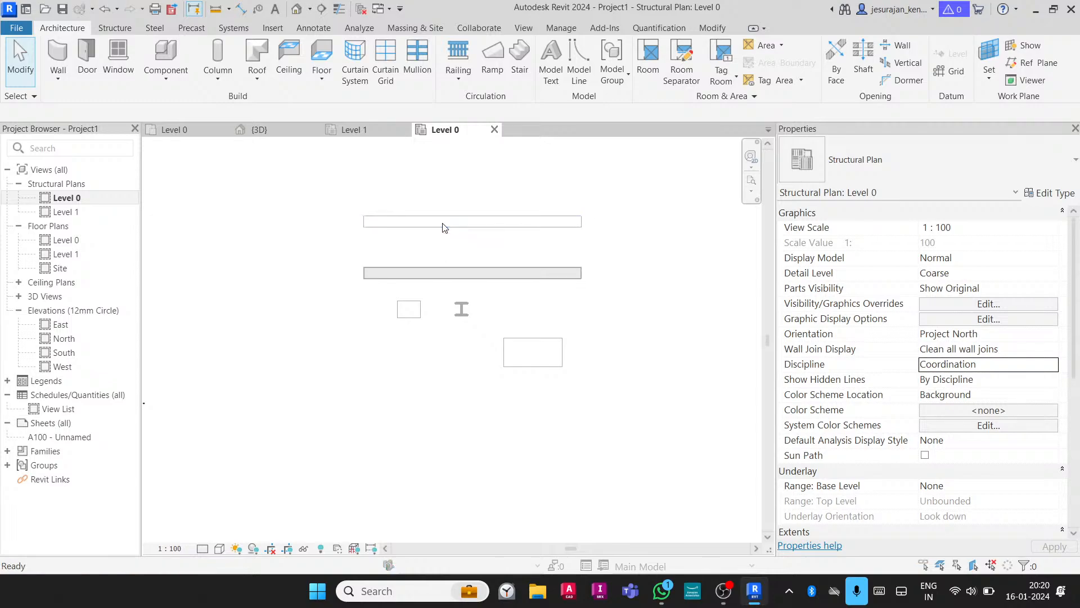
Reopen the Visibility/Graphic Overrides of the Level 0 structural plan and review the combined Architecture and Structure model categories
{"action": "key", "text": "v"}
{"action": "key", "text": "g"}
{"action": "left_click_drag", "start_coordinate": [729, 78], "coordinate": [672, 61]}
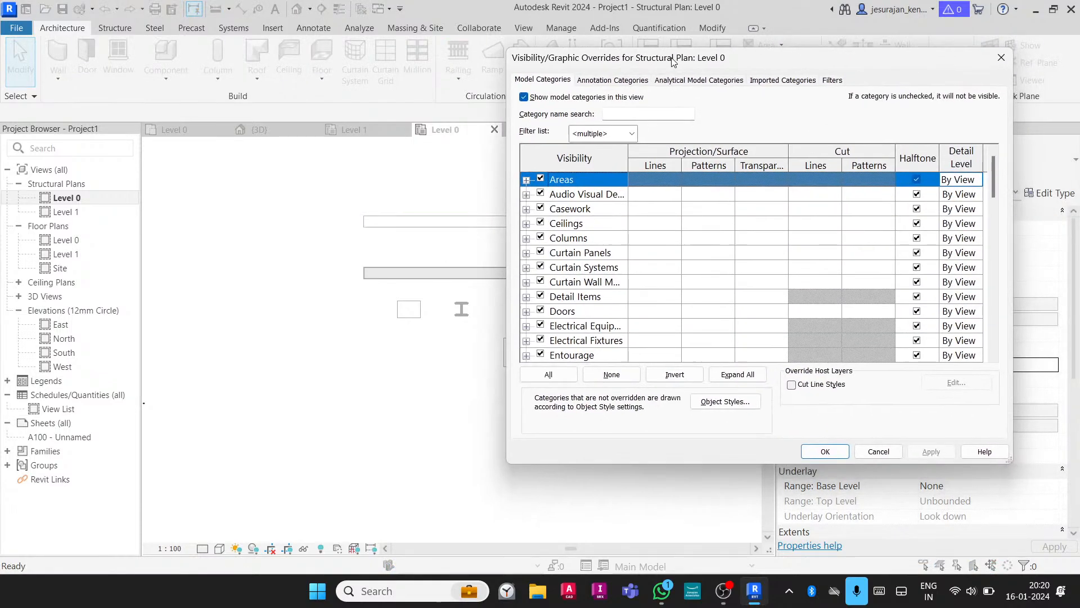
{"action": "left_click", "coordinate": [630, 133]}
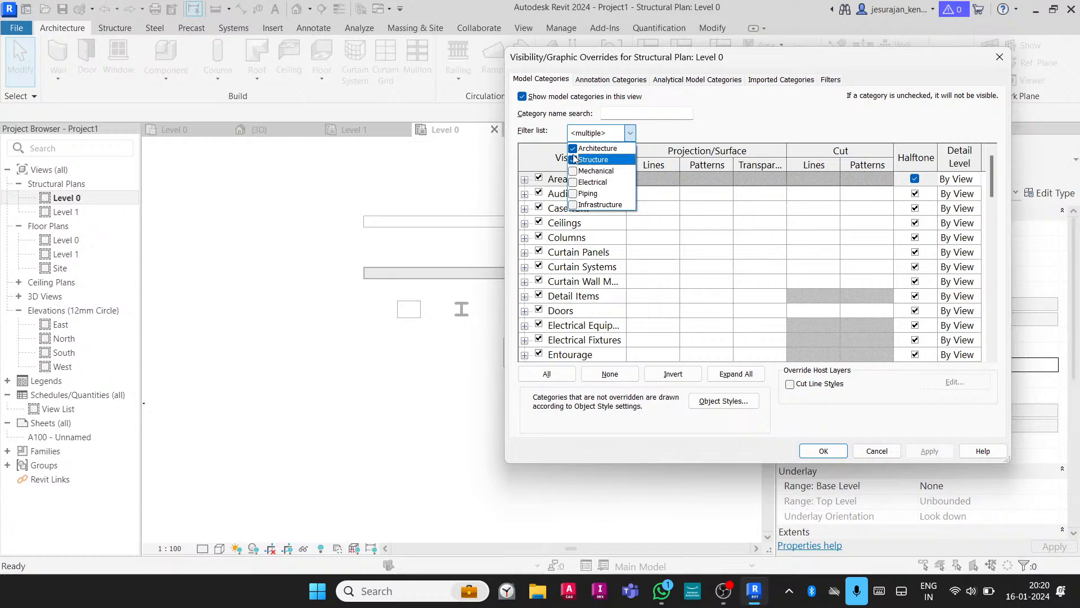
{"action": "left_click", "coordinate": [660, 250]}
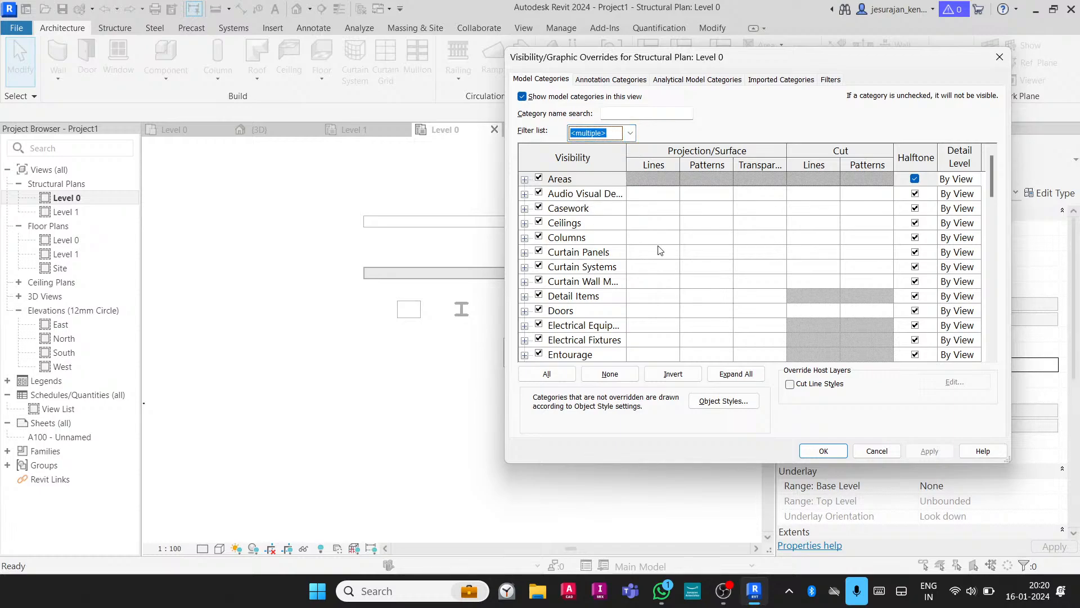
{"action": "scroll", "coordinate": [659, 250], "scroll_direction": "down", "scroll_amount": 2}
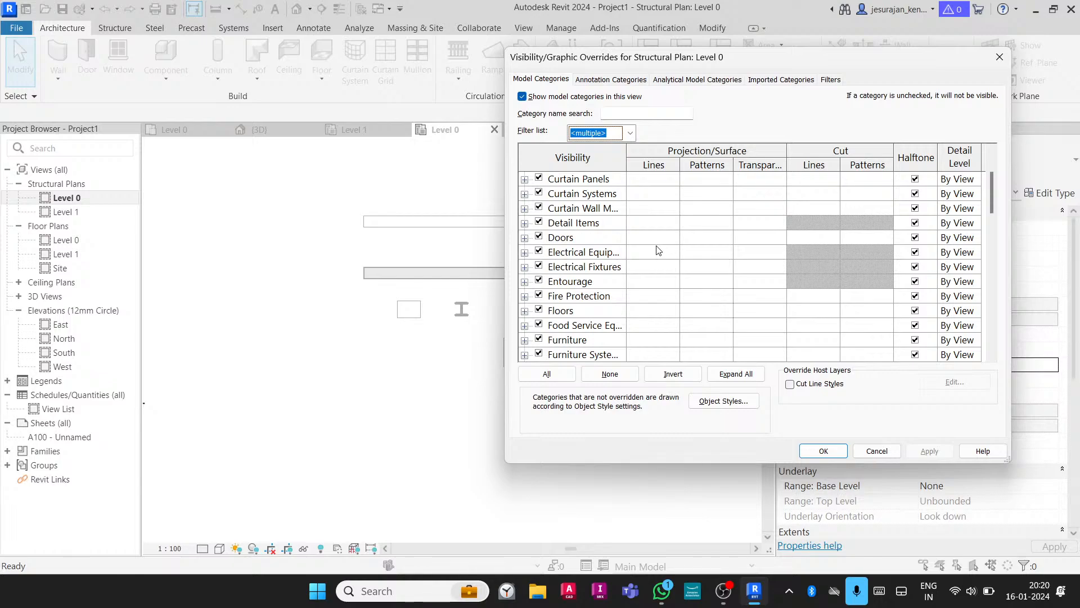
{"action": "scroll", "coordinate": [657, 229], "scroll_direction": "up", "scroll_amount": 2}
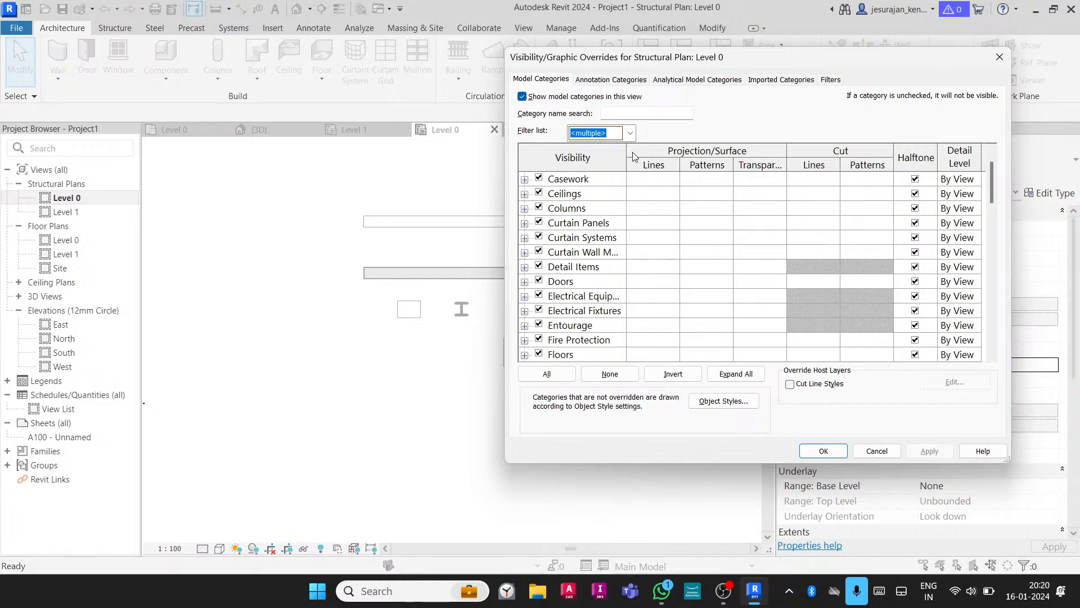
Locate the Structural Columns category among the model categories and widen the Visibility column to show full category names
{"action": "left_click", "coordinate": [630, 133]}
{"action": "left_click", "coordinate": [629, 132]}
{"action": "left_click", "coordinate": [588, 310]}
{"action": "key", "text": "s"}
{"action": "scroll", "coordinate": [587, 311], "scroll_direction": "down", "scroll_amount": 2}
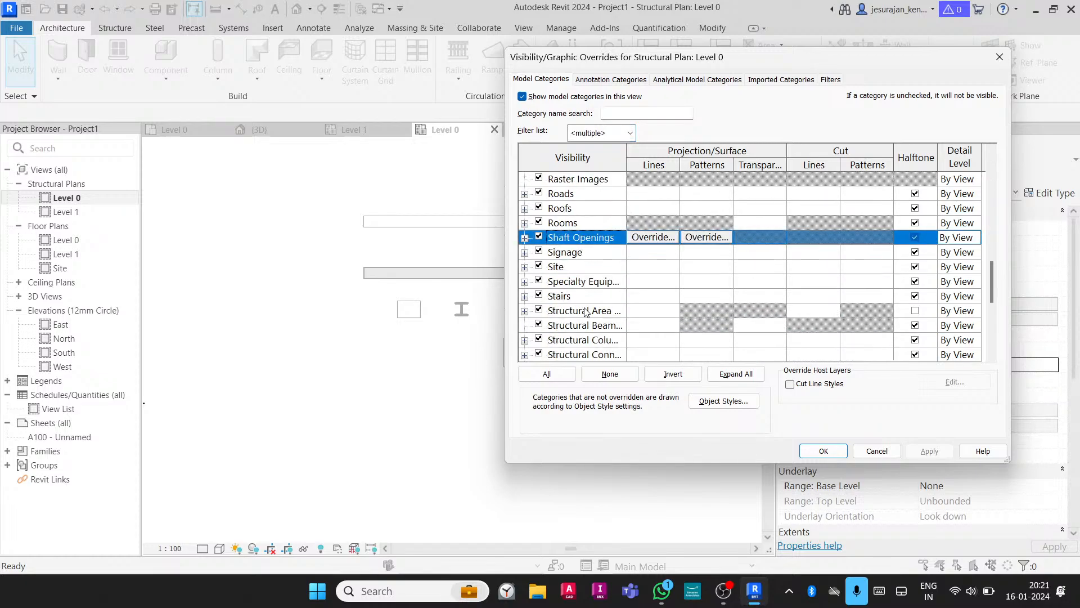
{"action": "scroll", "coordinate": [587, 312], "scroll_direction": "down", "scroll_amount": 2}
{"action": "left_click", "coordinate": [586, 311]}
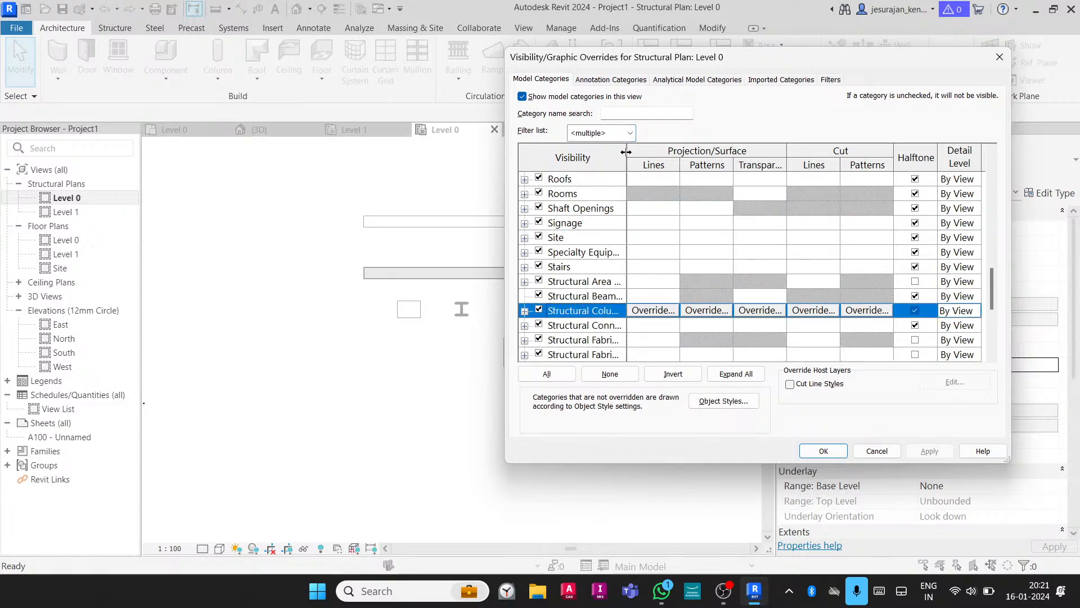
{"action": "left_click_drag", "start_coordinate": [627, 152], "coordinate": [668, 152]}
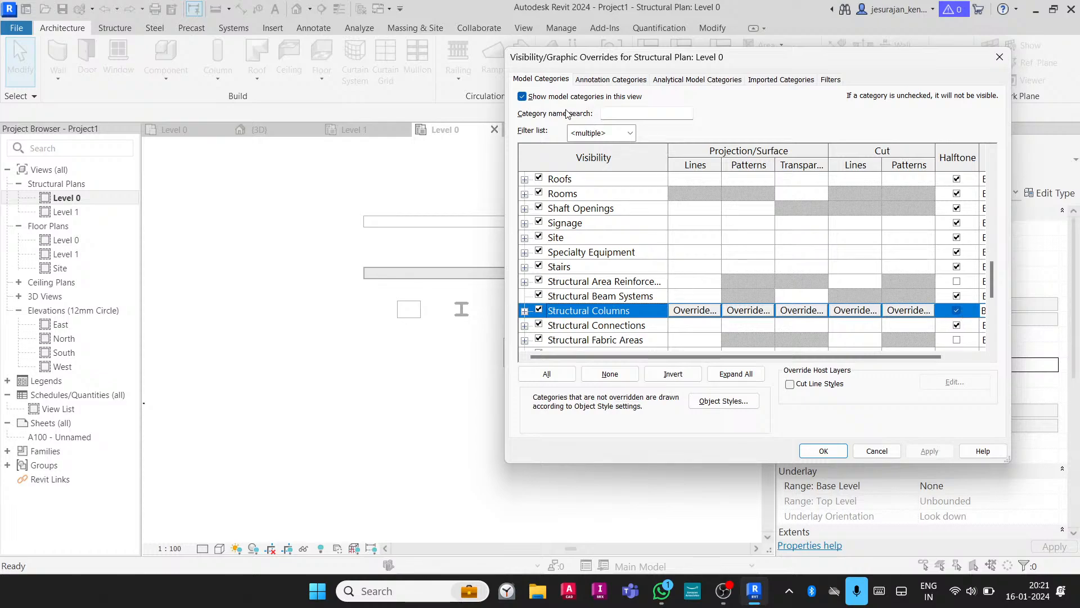
Filter the model categories to Architecture only and locate Structural Columns in the list
{"action": "left_click", "coordinate": [630, 132]}
{"action": "left_click", "coordinate": [572, 160]}
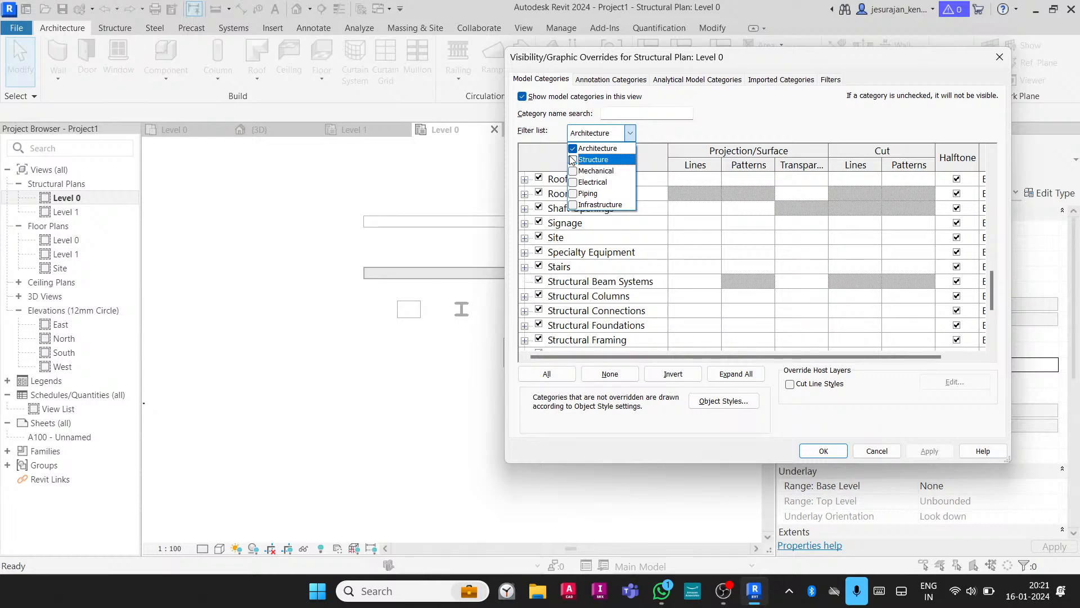
{"action": "left_click", "coordinate": [615, 299]}
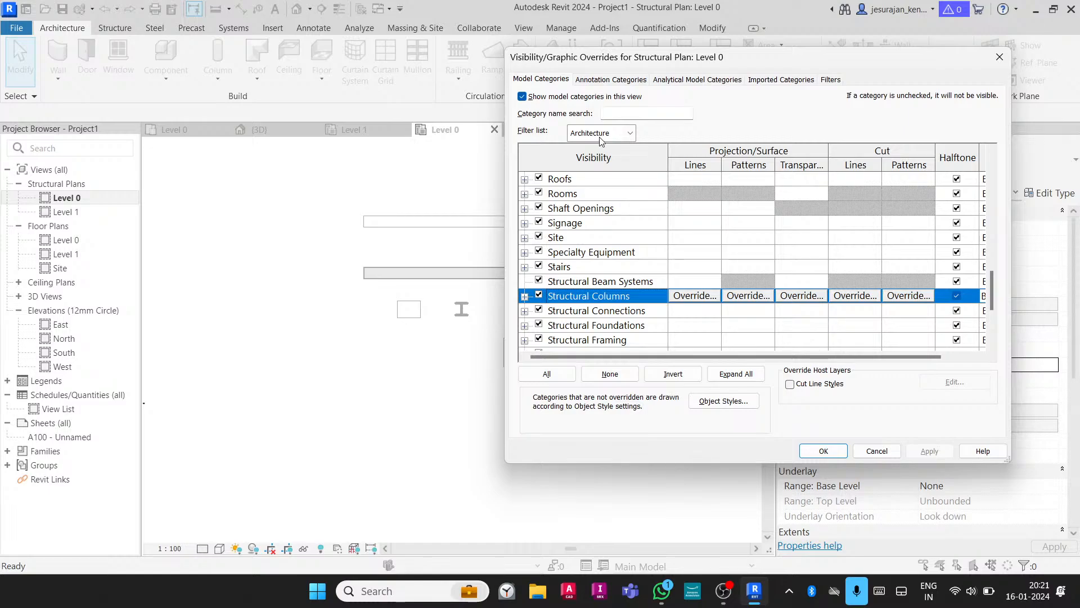
Filter the model categories to Structure only and examine the listed categories, including Structural Foundations, Structural Framing and Structural Columns
{"action": "left_click", "coordinate": [630, 133]}
{"action": "left_click", "coordinate": [573, 149]}
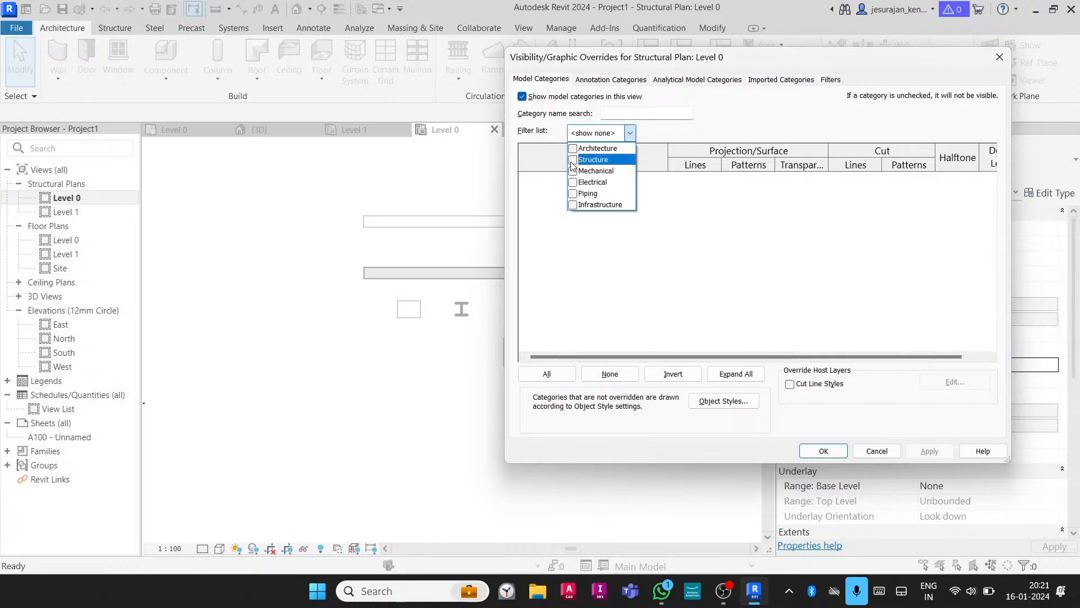
{"action": "left_click", "coordinate": [572, 160]}
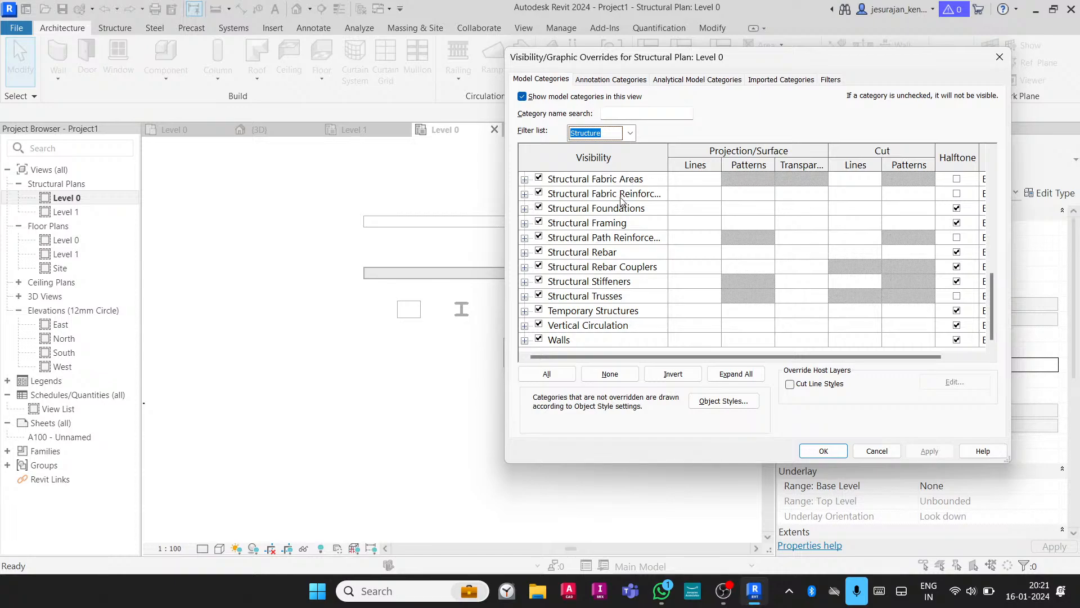
{"action": "left_click", "coordinate": [623, 207]}
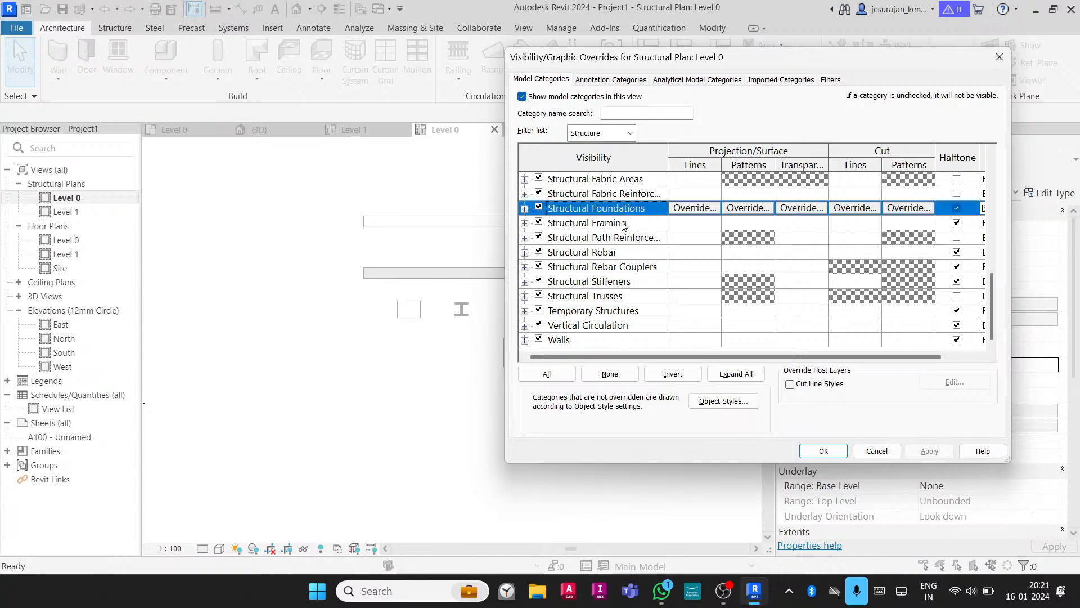
{"action": "left_click", "coordinate": [624, 223]}
{"action": "scroll", "coordinate": [619, 230], "scroll_direction": "up", "scroll_amount": 1}
{"action": "scroll", "coordinate": [619, 231], "scroll_direction": "up", "scroll_amount": 2}
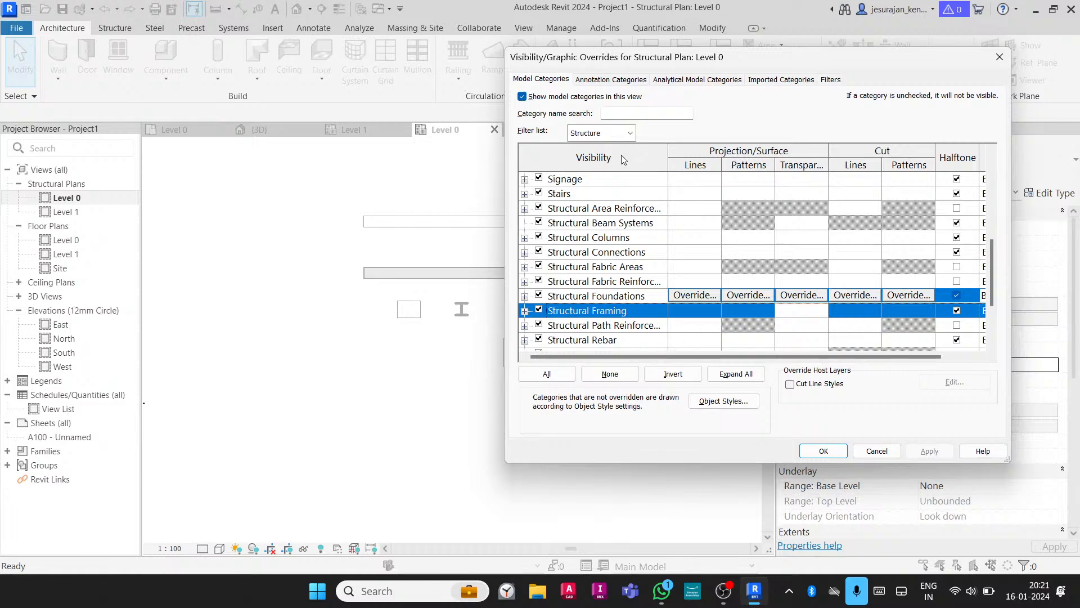
{"action": "left_click", "coordinate": [615, 243]}
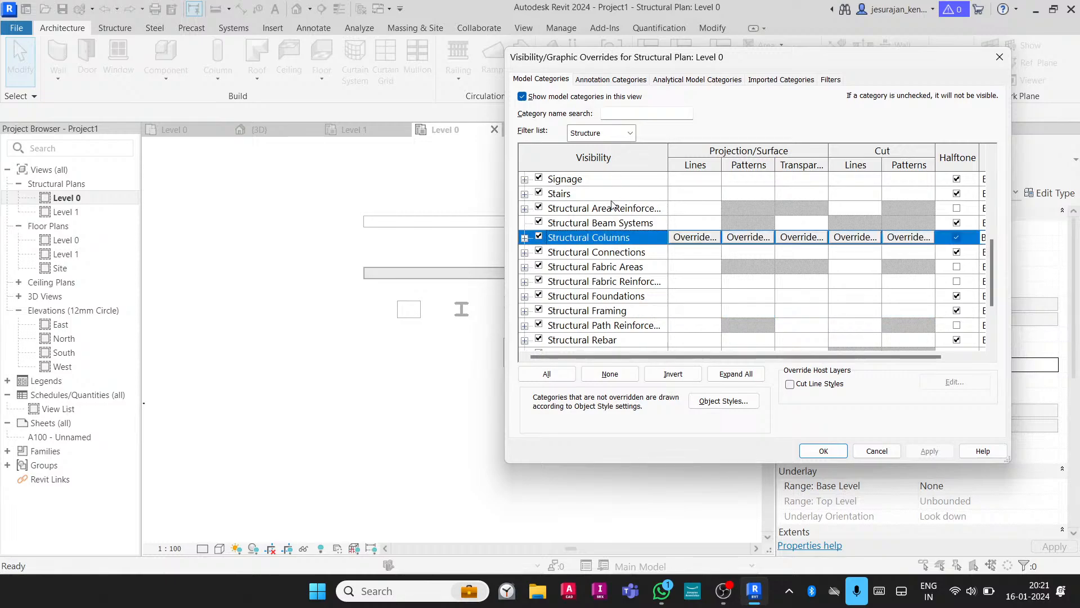
{"action": "scroll", "coordinate": [612, 204], "scroll_direction": "up", "scroll_amount": 2}
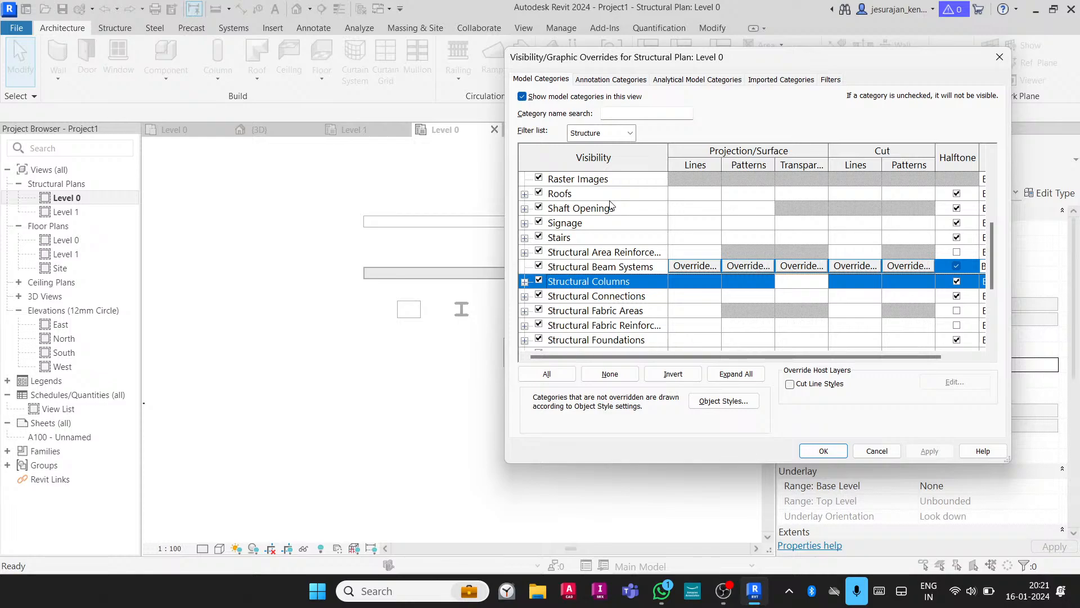
{"action": "scroll", "coordinate": [613, 205], "scroll_direction": "up", "scroll_amount": 4}
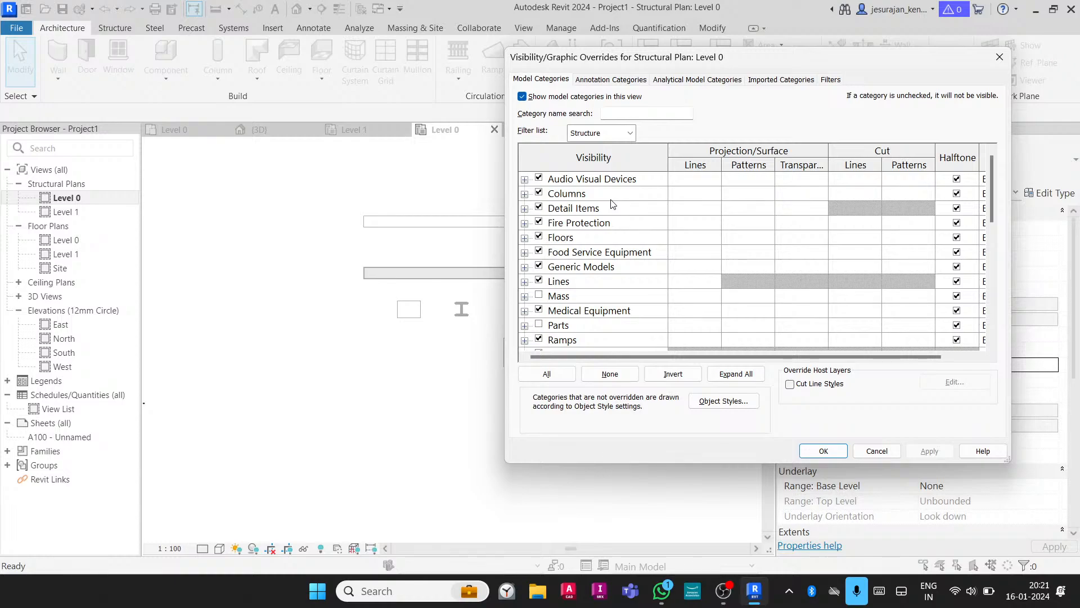
Filter the model categories to Mechanical only and examine the listed mechanical categories and their Halftone settings
{"action": "left_click", "coordinate": [630, 134]}
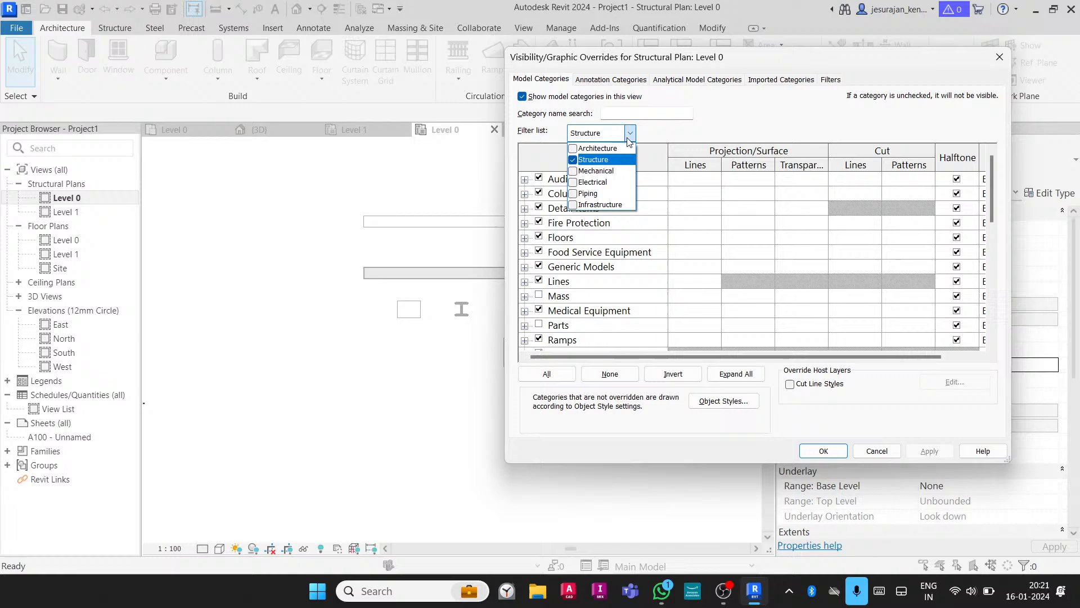
{"action": "left_click", "coordinate": [573, 148]}
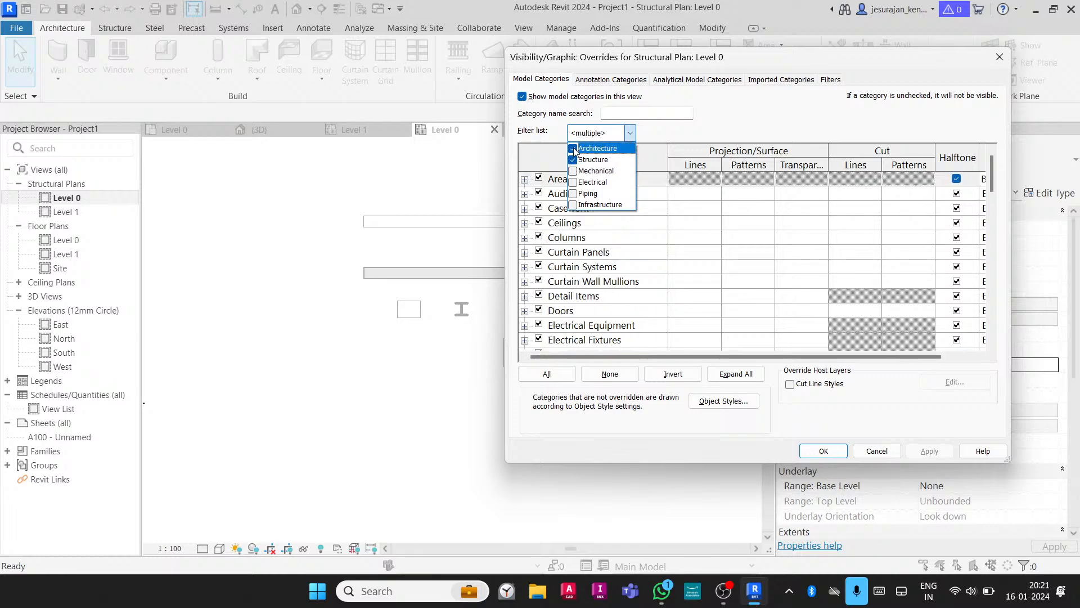
{"action": "left_click", "coordinate": [573, 148]}
{"action": "left_click", "coordinate": [574, 160]}
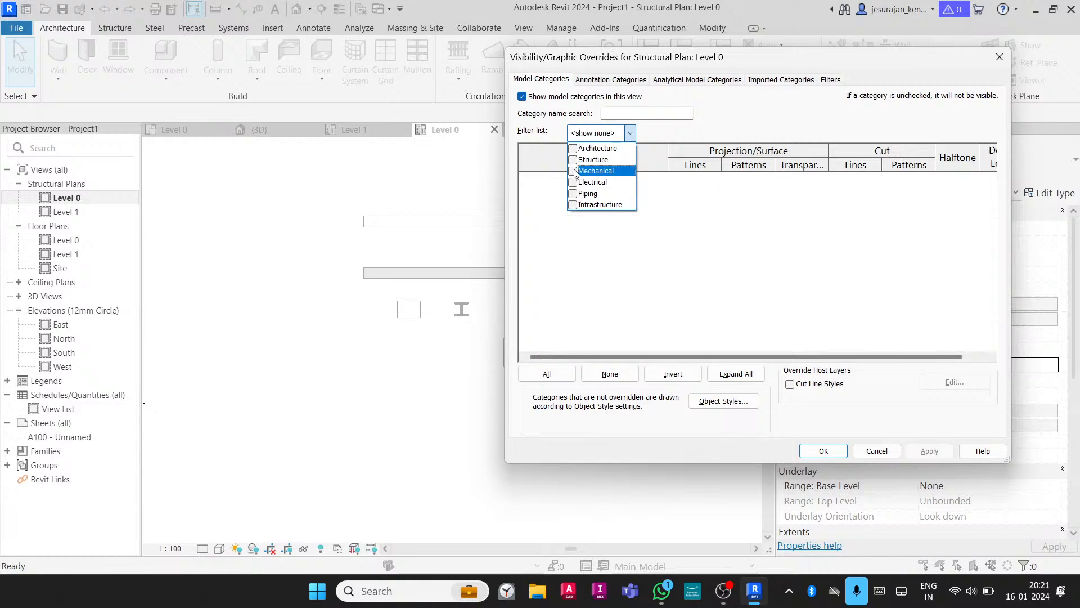
{"action": "left_click", "coordinate": [572, 171]}
{"action": "left_click", "coordinate": [634, 244]}
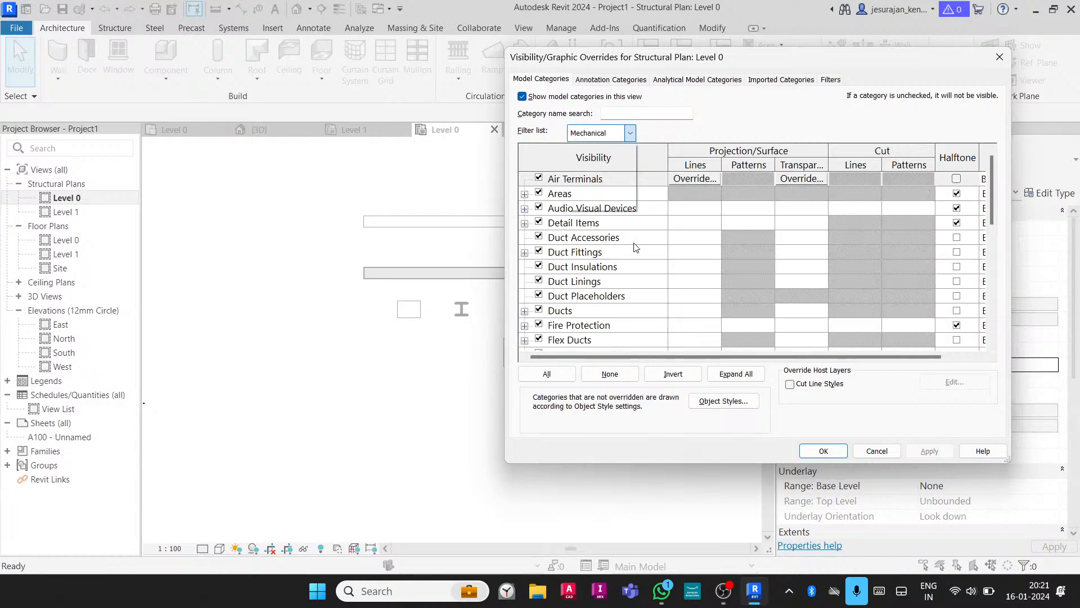
{"action": "left_click", "coordinate": [612, 242]}
{"action": "scroll", "coordinate": [650, 291], "scroll_direction": "down", "scroll_amount": 5}
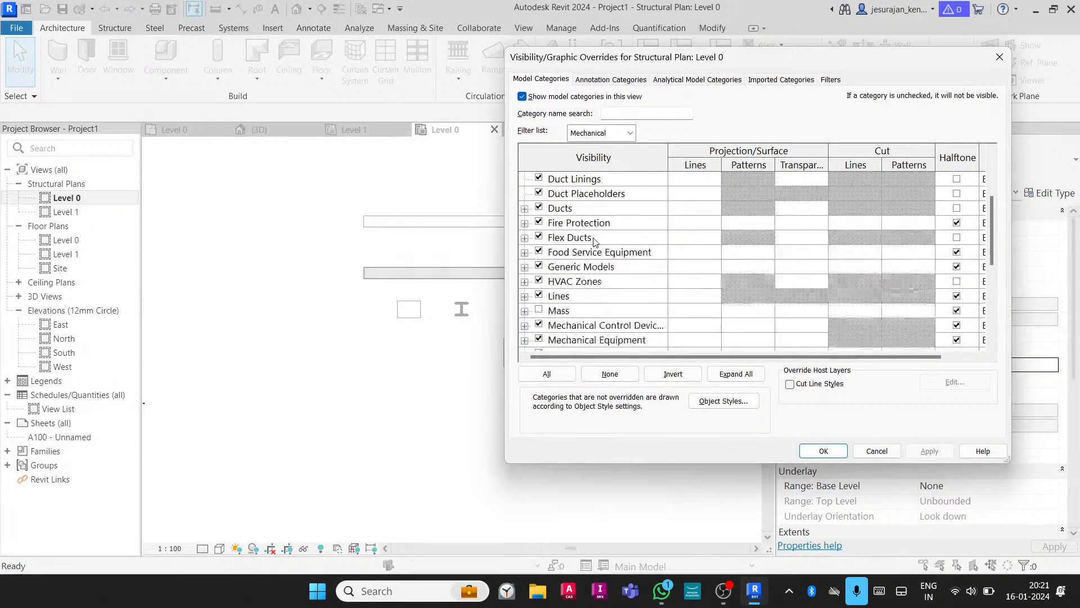
{"action": "scroll", "coordinate": [650, 291], "scroll_direction": "down", "scroll_amount": 2}
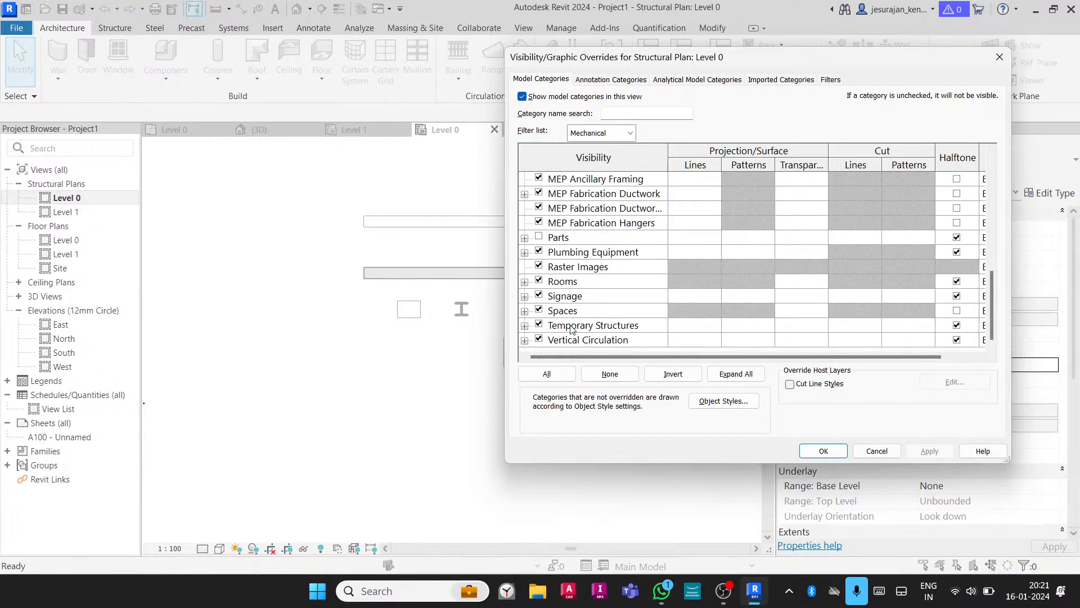
Add Architecture to the Mechanical category filter and inspect the Walls category in the list
{"action": "left_click", "coordinate": [631, 133]}
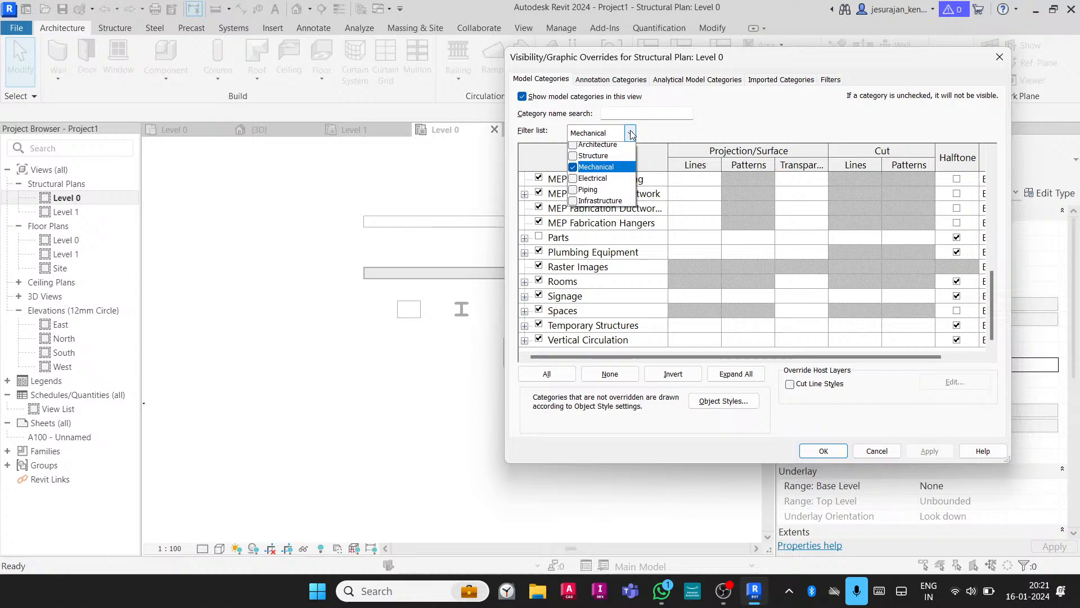
{"action": "left_click", "coordinate": [573, 149]}
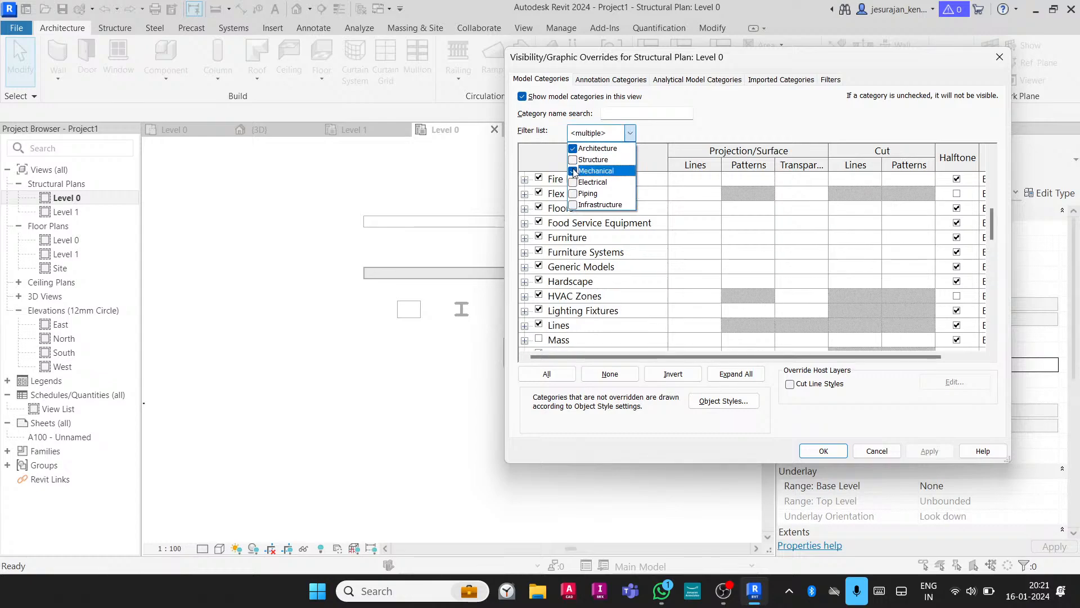
{"action": "left_click", "coordinate": [746, 115]}
{"action": "scroll", "coordinate": [746, 316], "scroll_direction": "down", "scroll_amount": 2}
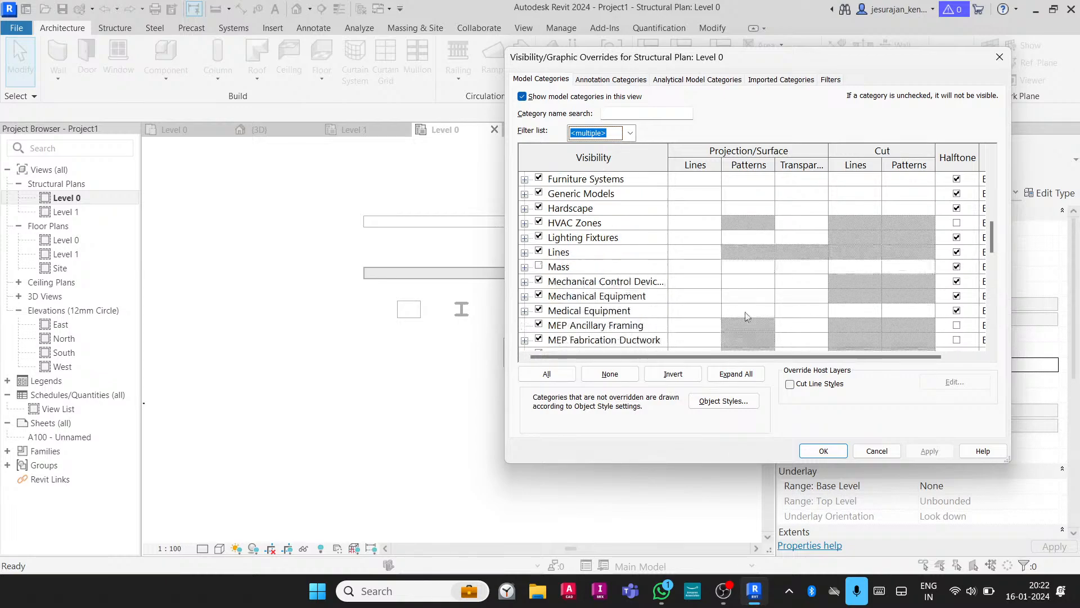
{"action": "scroll", "coordinate": [746, 316], "scroll_direction": "down", "scroll_amount": 15}
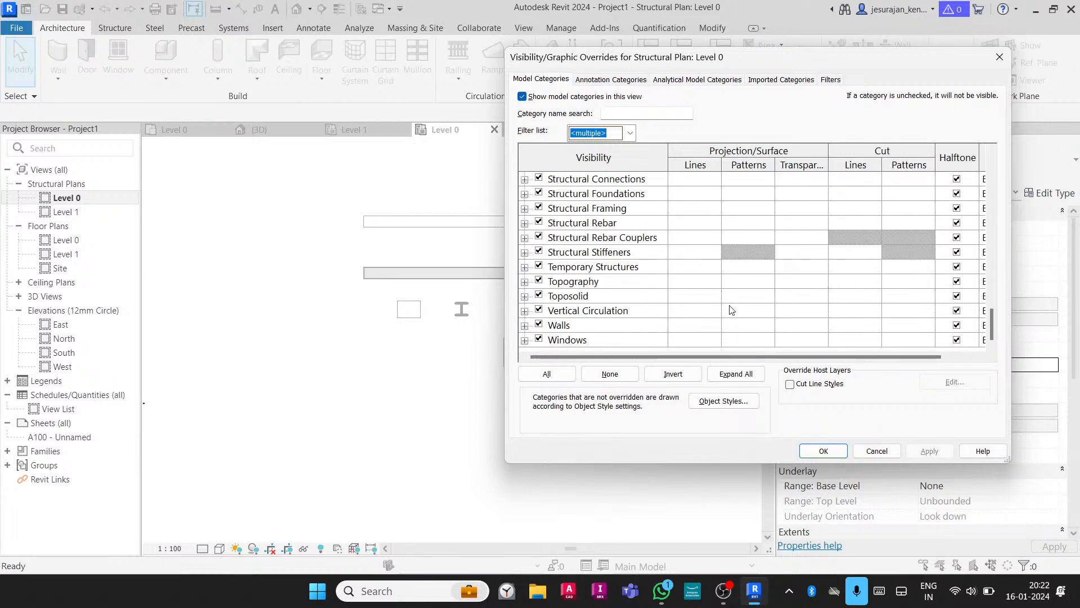
{"action": "left_click", "coordinate": [641, 325]}
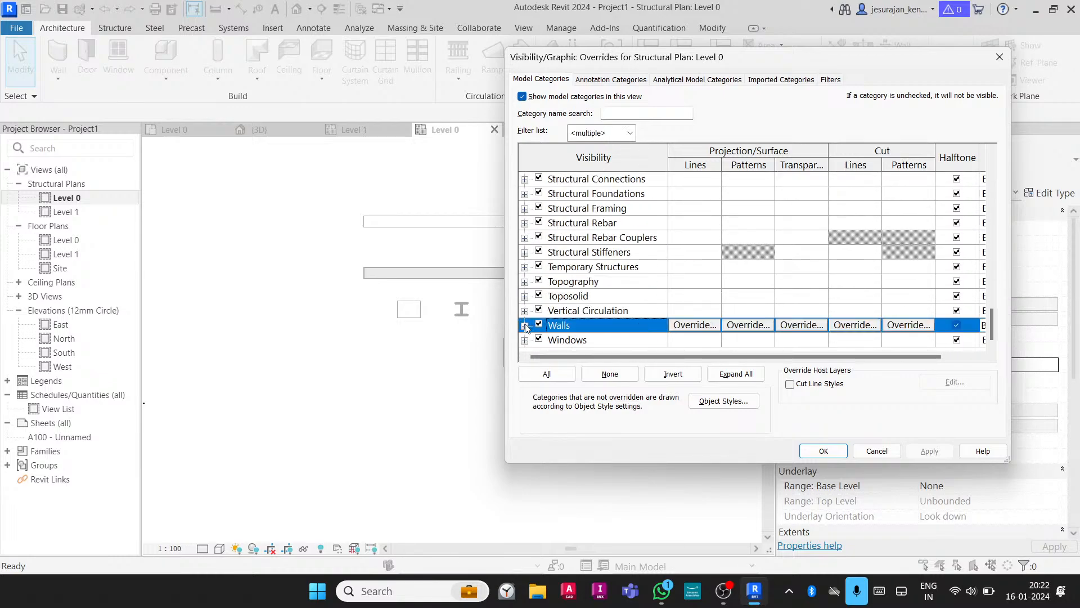
{"action": "left_click", "coordinate": [525, 326]}
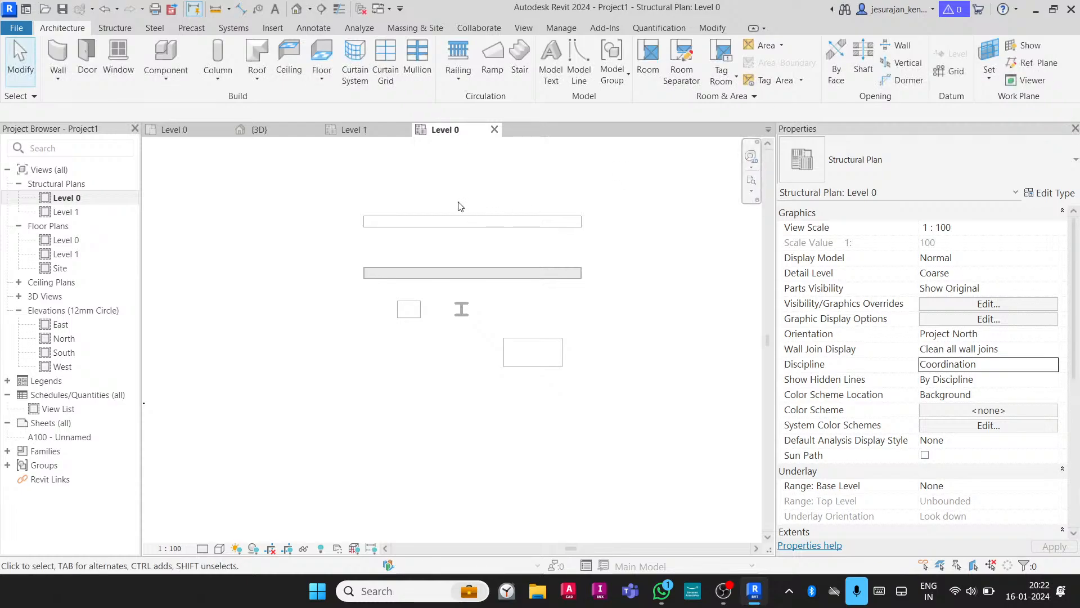
Delete all walls, columns and components from the Level 0 structural plan and open the Level 1 structural plan
{"action": "left_click", "coordinate": [17, 28]}
{"action": "left_click", "coordinate": [301, 237]}
{"action": "left_click_drag", "start_coordinate": [290, 179], "coordinate": [651, 420]}
{"action": "key", "text": "Delete"}
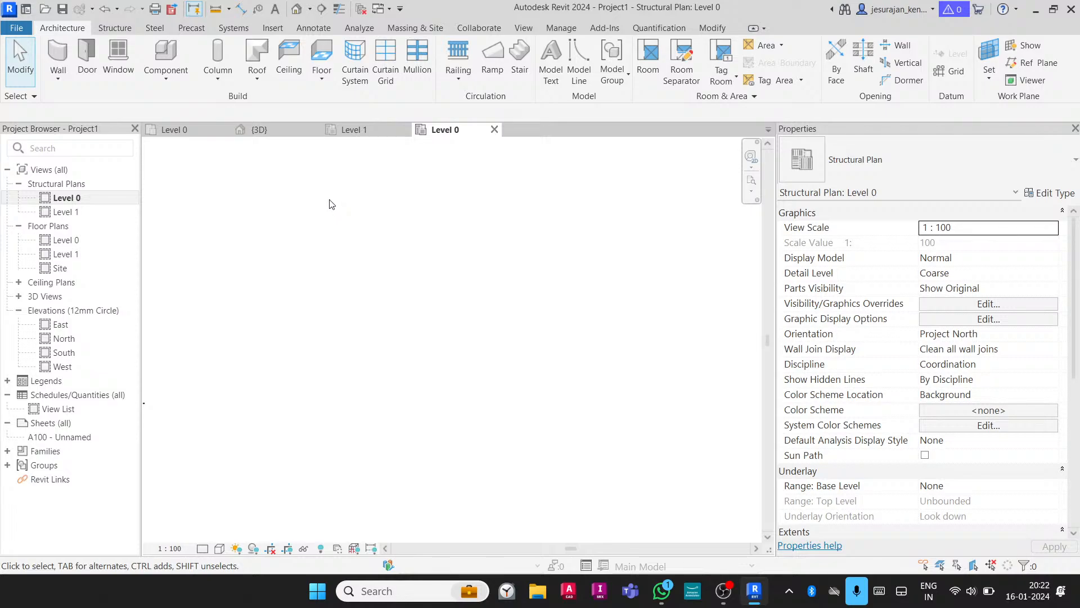
{"action": "double_click", "coordinate": [63, 212]}
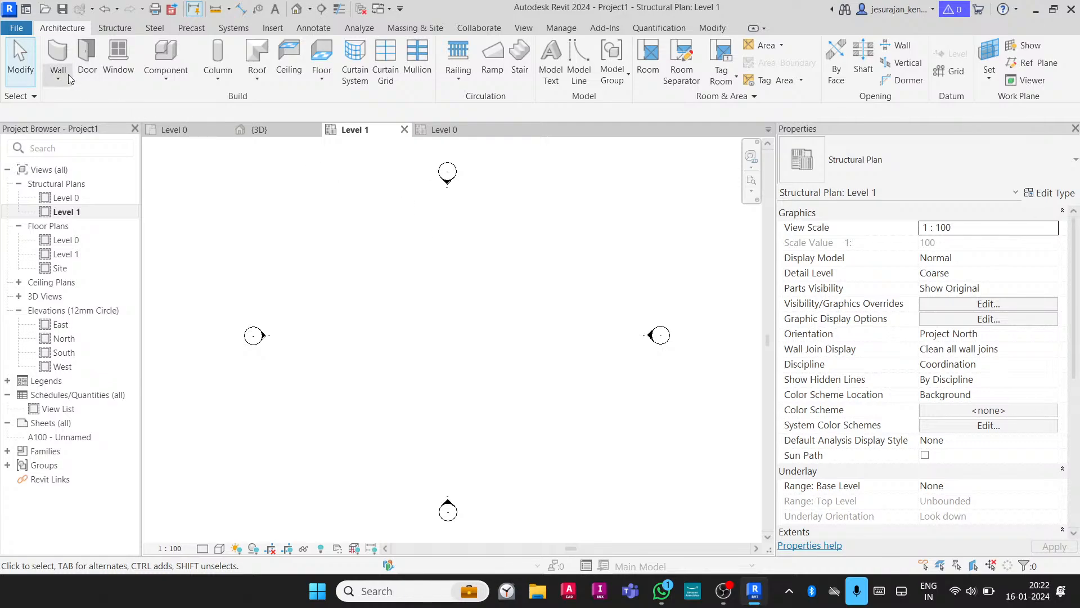
{"action": "left_click", "coordinate": [163, 80]}
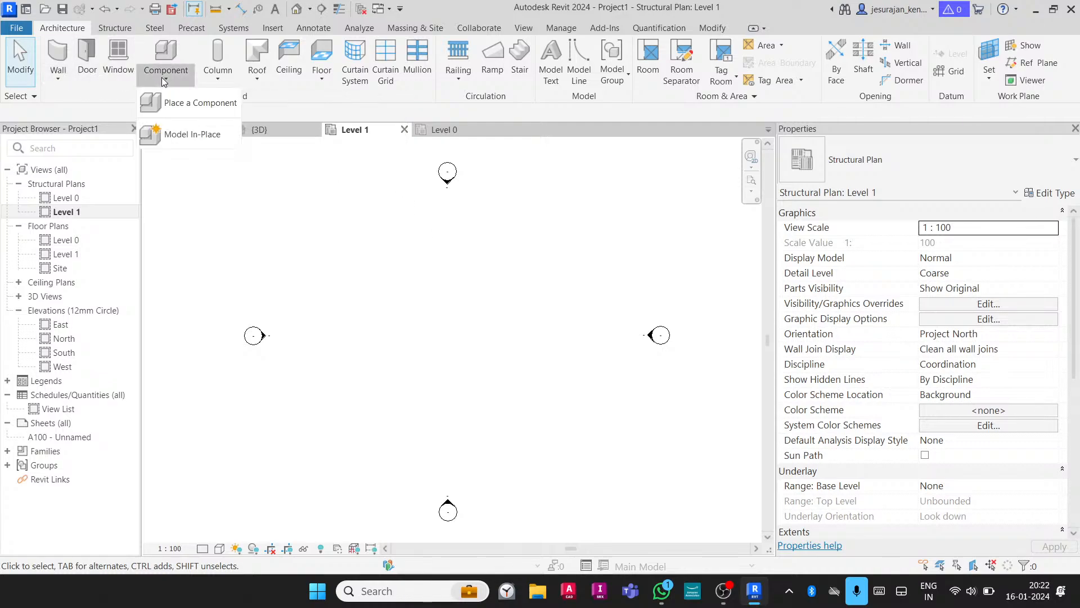
{"action": "left_click", "coordinate": [219, 81]}
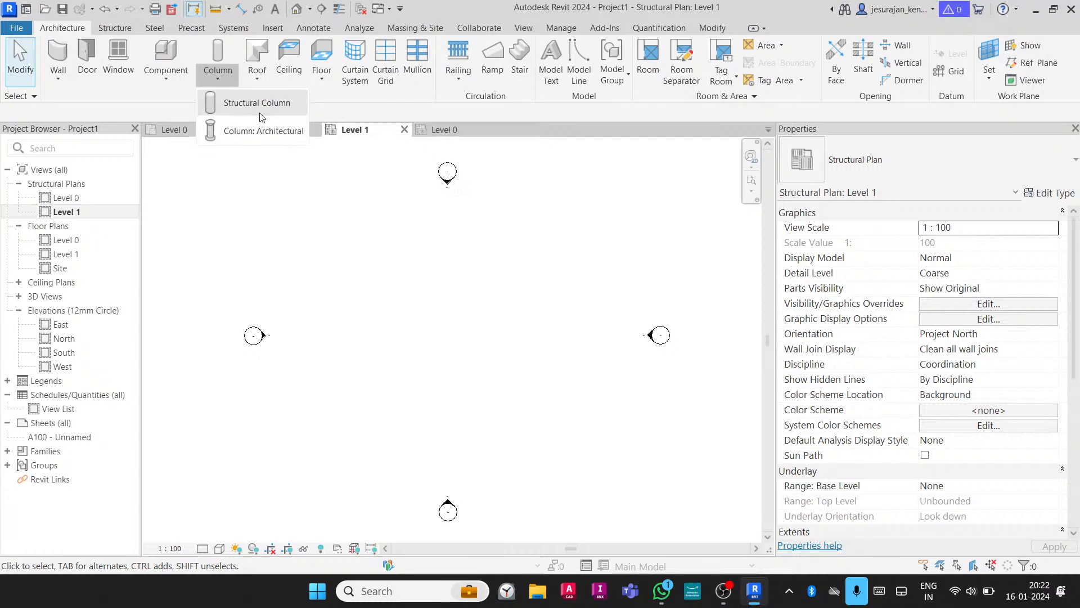
{"action": "left_click", "coordinate": [336, 207]}
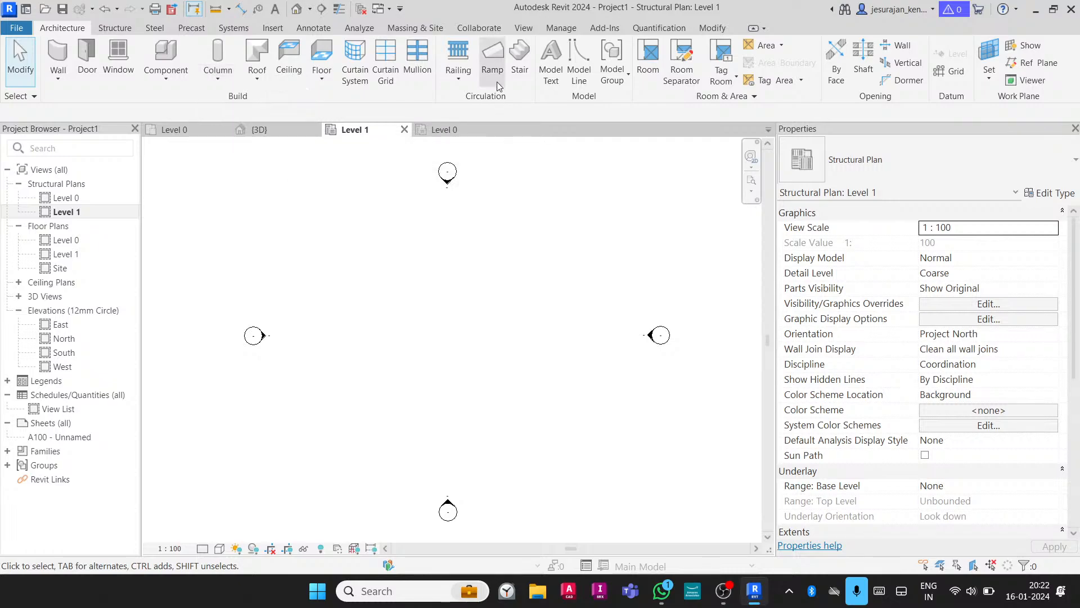
{"action": "left_click", "coordinate": [274, 29]}
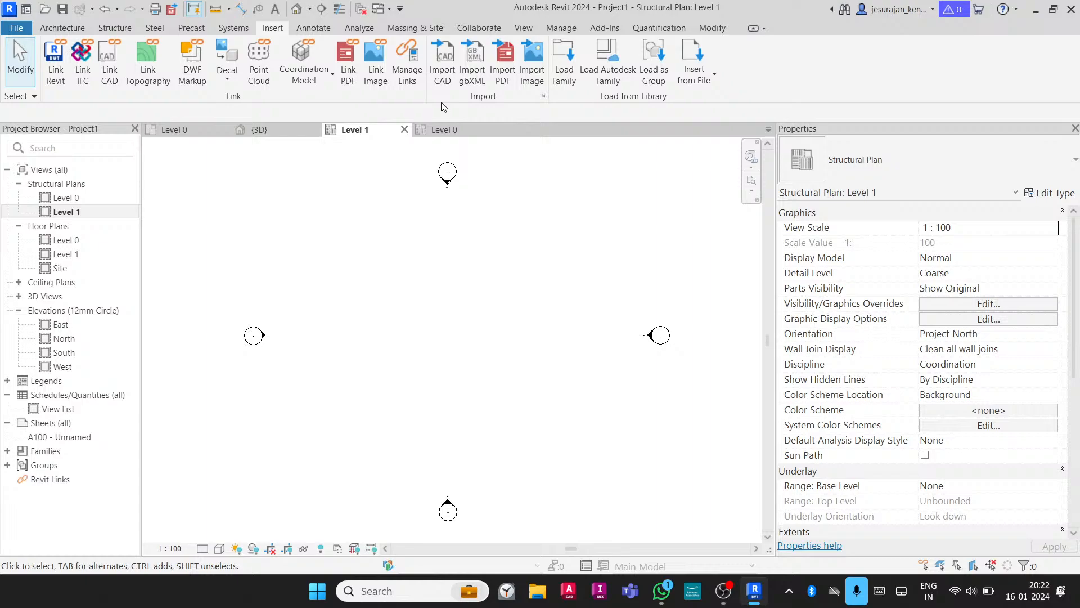
Browse the US family library to compare the architectural Columns and Structural Columns folders, without loading any family
{"action": "left_click", "coordinate": [563, 66]}
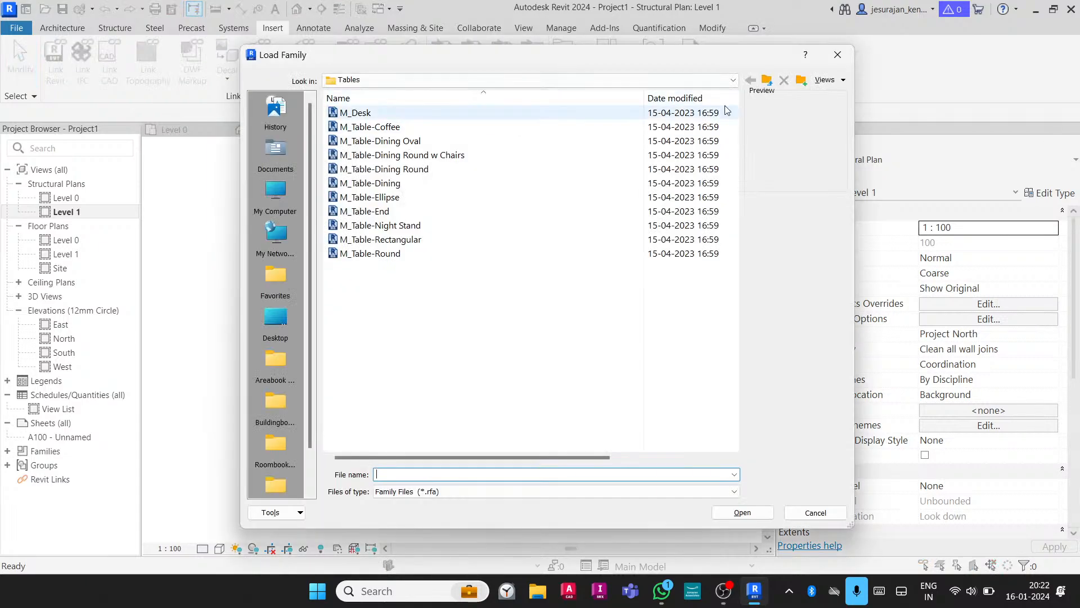
{"action": "left_click", "coordinate": [767, 79]}
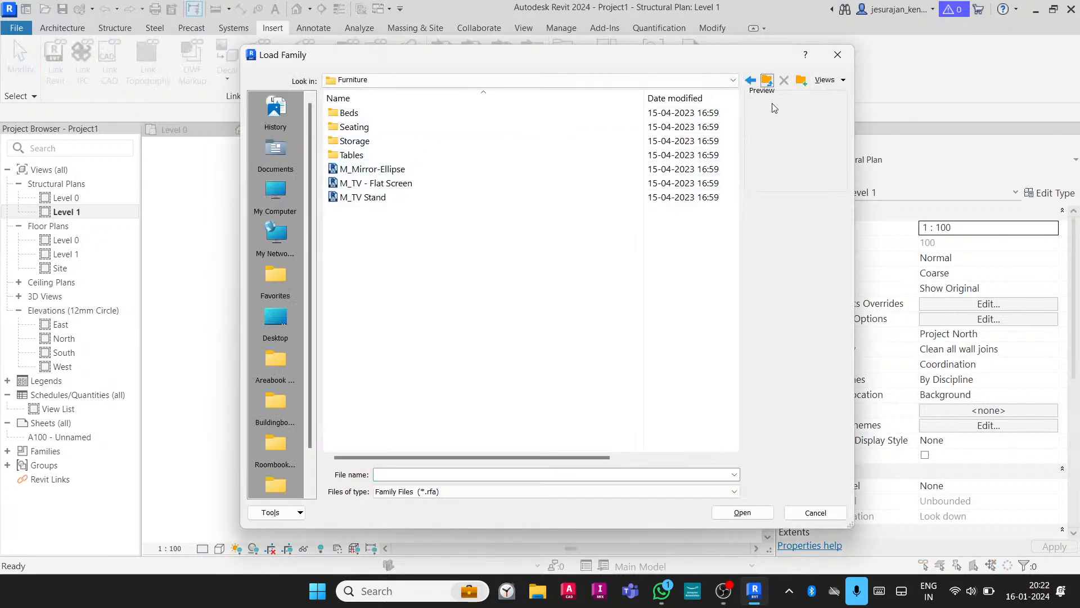
{"action": "left_click", "coordinate": [766, 80]}
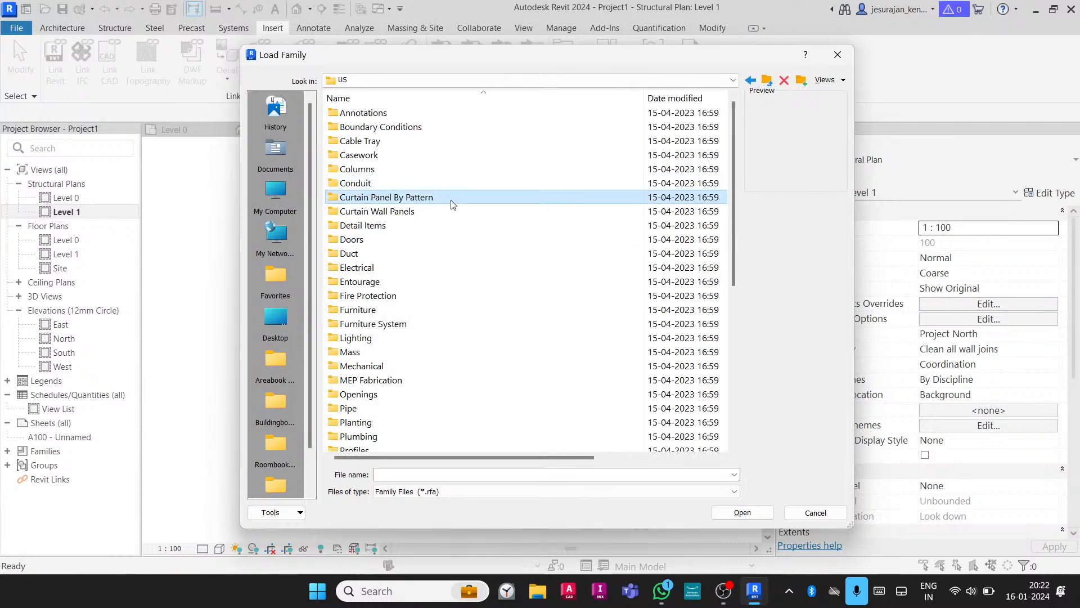
{"action": "scroll", "coordinate": [454, 203], "scroll_direction": "down", "scroll_amount": 7}
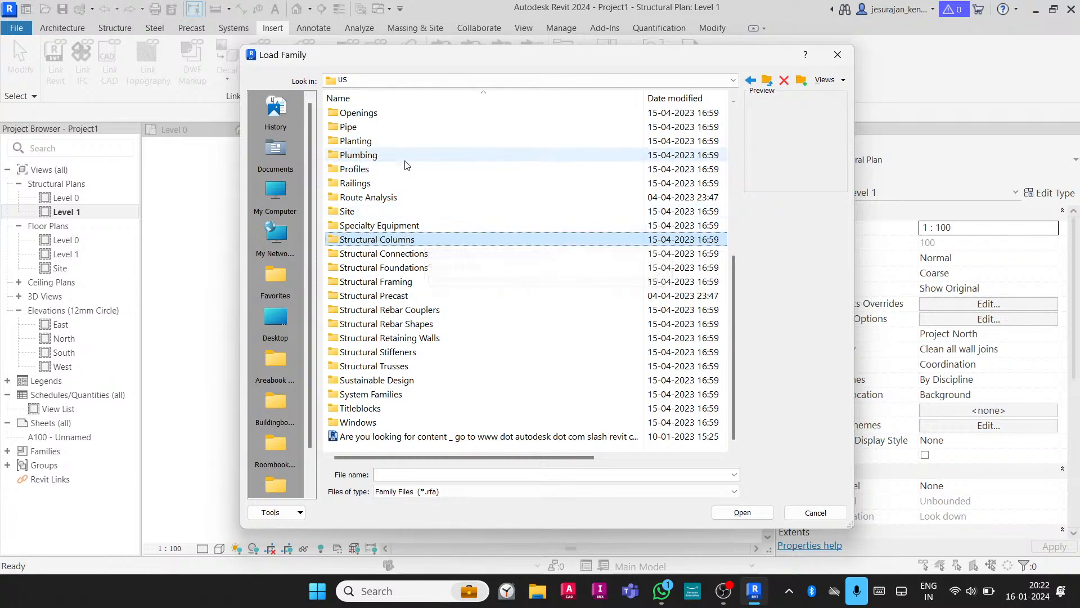
{"action": "scroll", "coordinate": [404, 164], "scroll_direction": "up", "scroll_amount": 6}
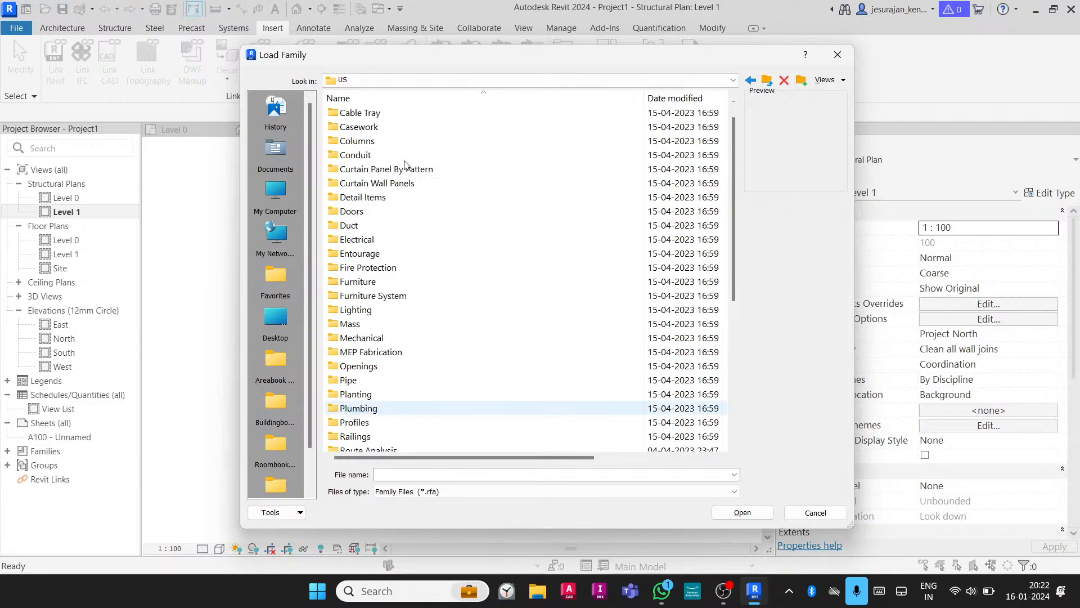
{"action": "left_click", "coordinate": [372, 145]}
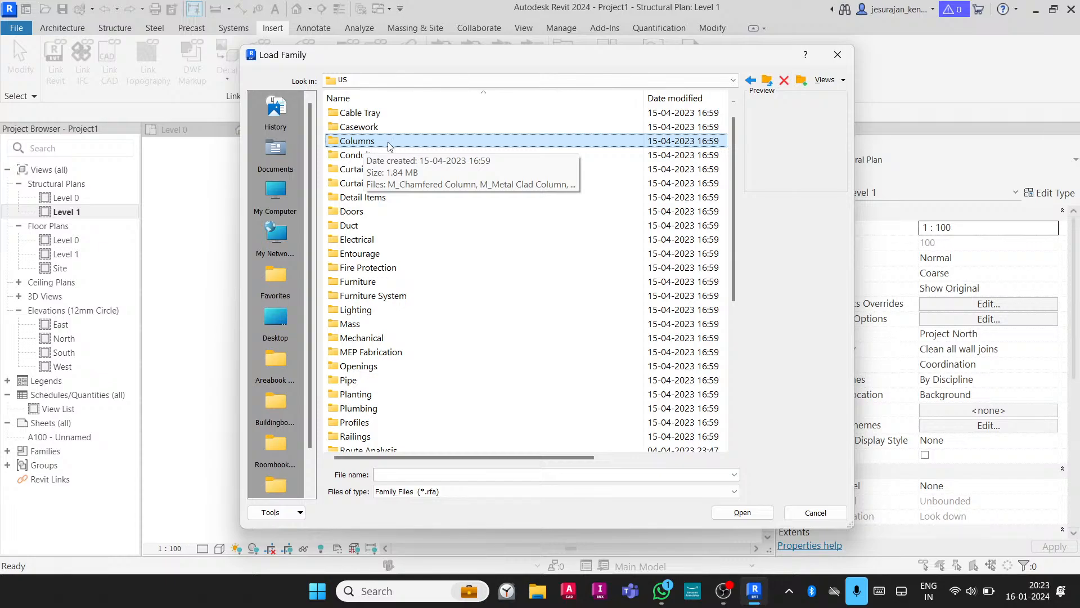
{"action": "scroll", "coordinate": [388, 145], "scroll_direction": "down", "scroll_amount": 6}
{"action": "left_click", "coordinate": [365, 241]}
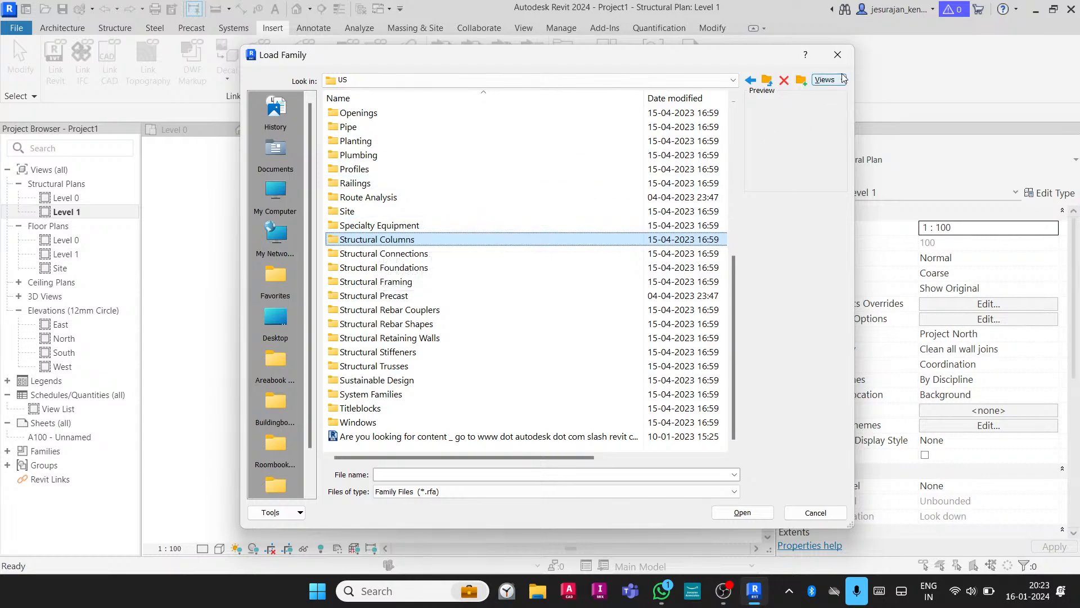
{"action": "key", "text": "Escape"}
Start an architectural floor with a rectangular boundary, inspect its Structural property and abandon the sketch
{"action": "left_click", "coordinate": [77, 31]}
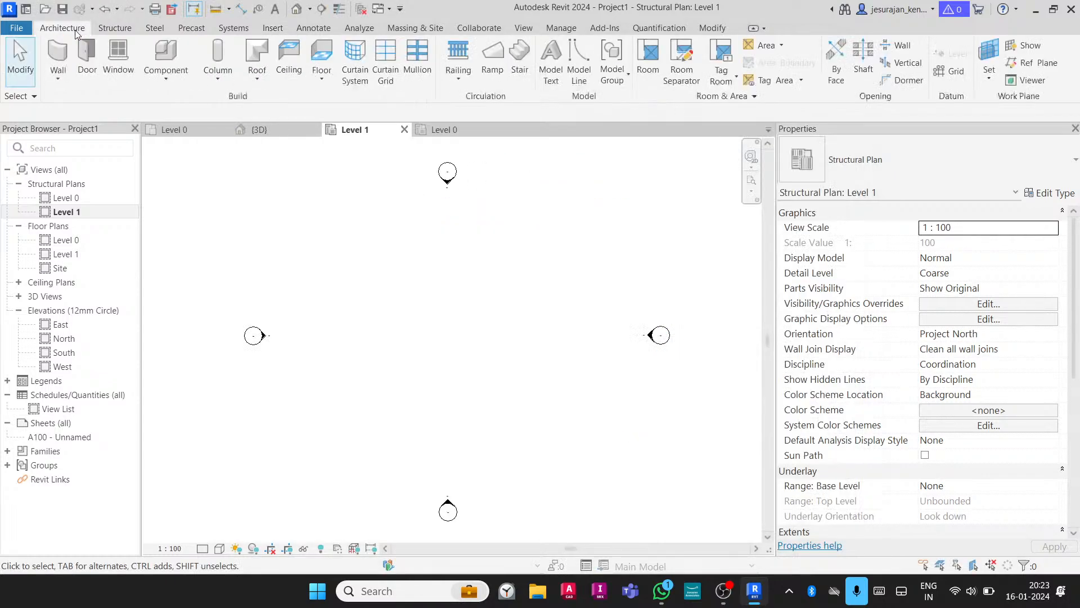
{"action": "left_click", "coordinate": [266, 84]}
{"action": "left_click", "coordinate": [316, 80]}
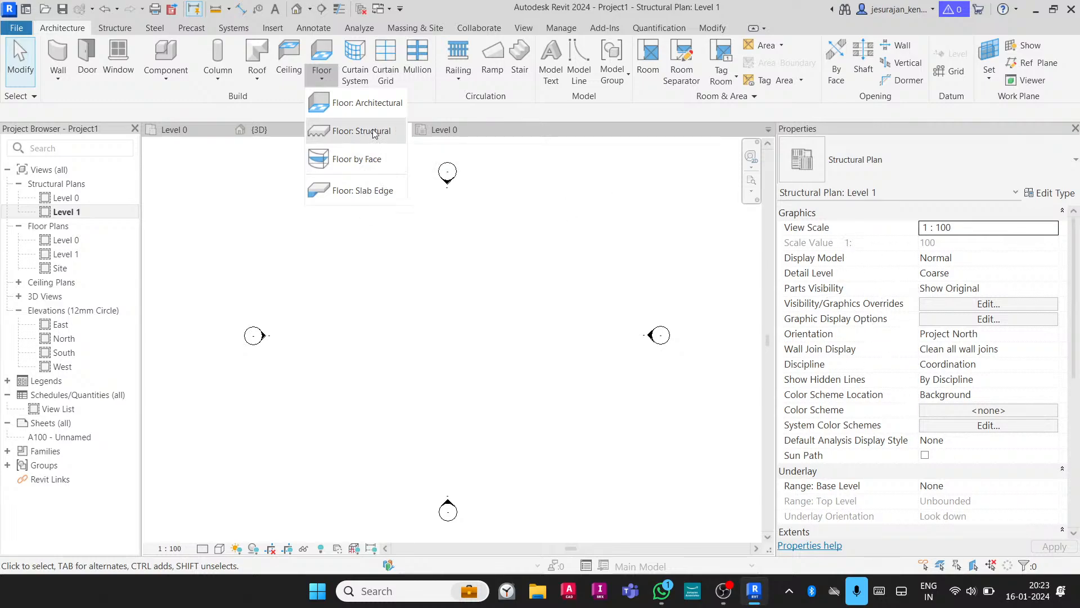
{"action": "left_click", "coordinate": [372, 104]}
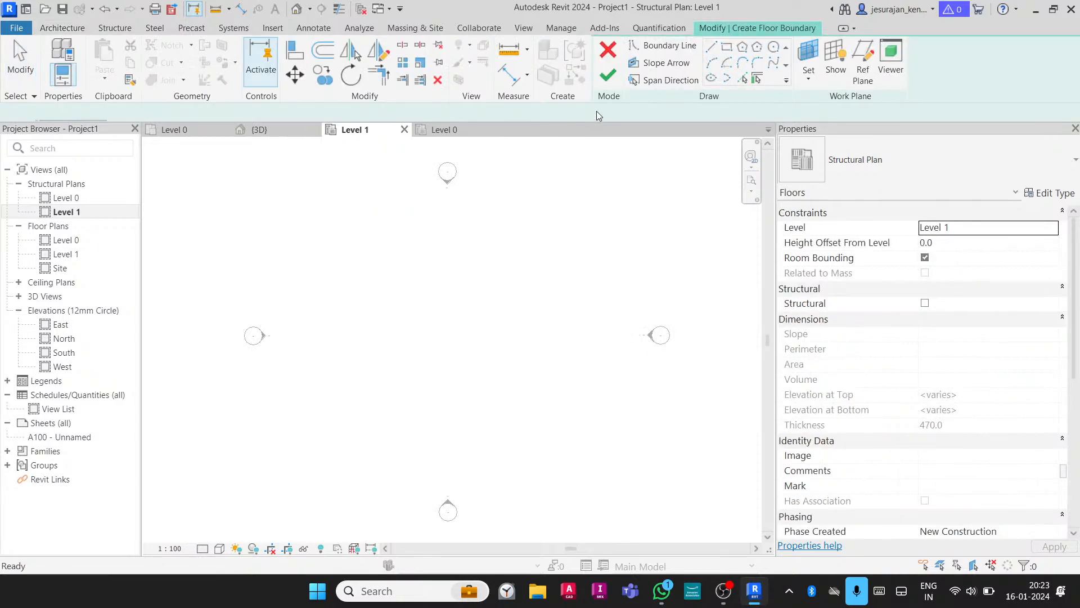
{"action": "left_click", "coordinate": [726, 47]}
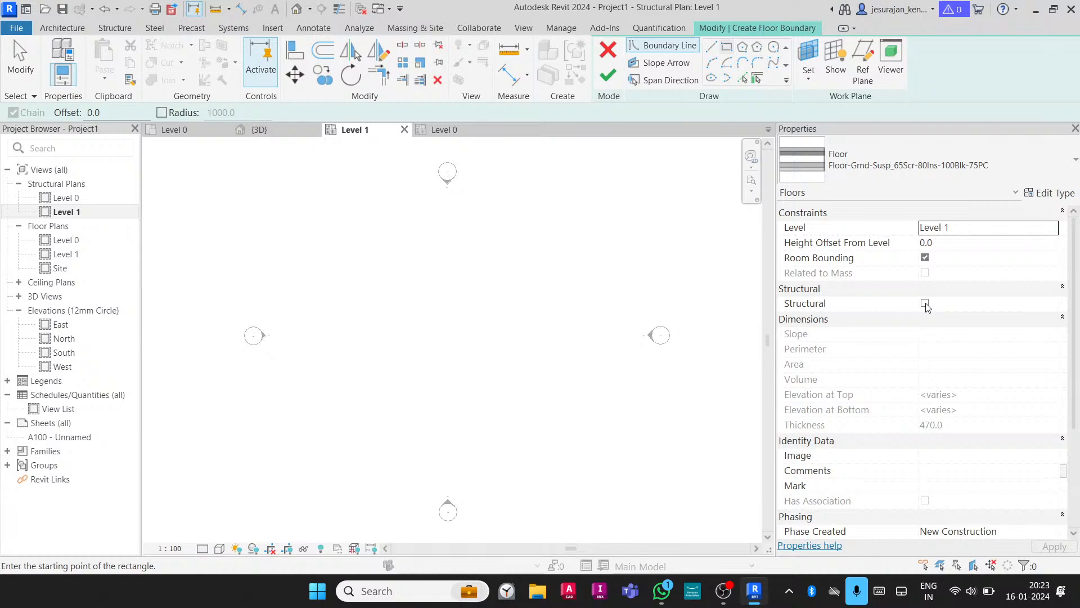
{"action": "left_click", "coordinate": [607, 50]}
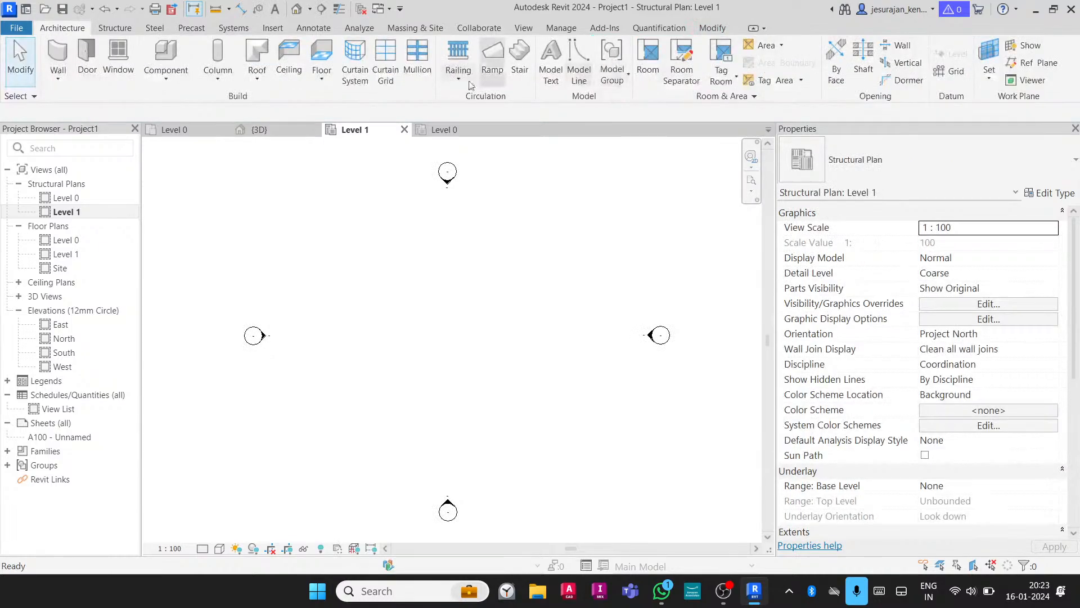
Start a structural floor, inspect its Structural and Rebar Cover properties and floor type, and abandon the sketch
{"action": "left_click", "coordinate": [322, 83]}
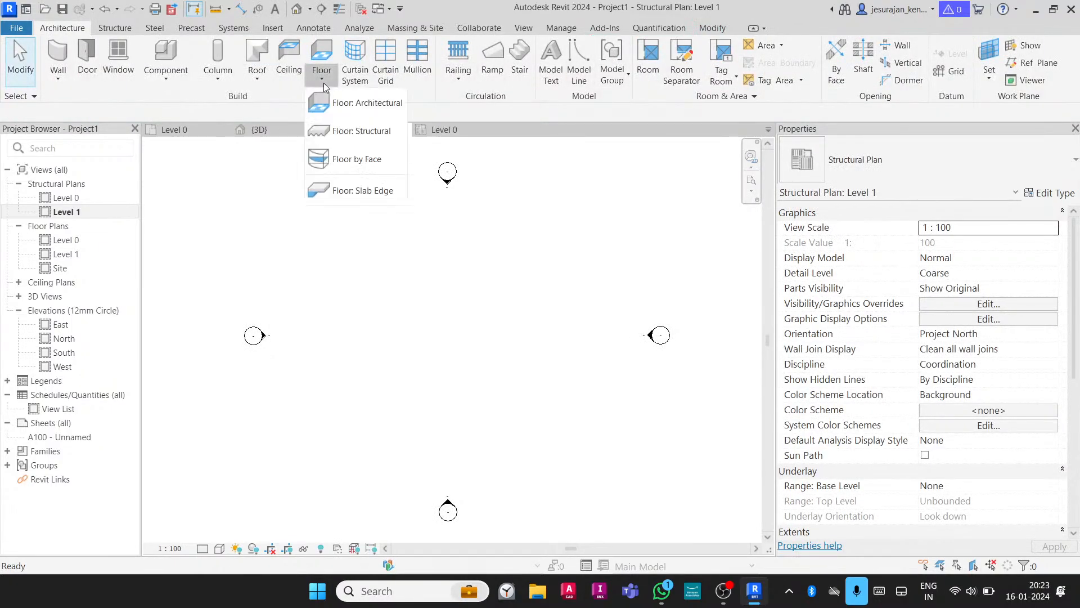
{"action": "left_click", "coordinate": [338, 131]}
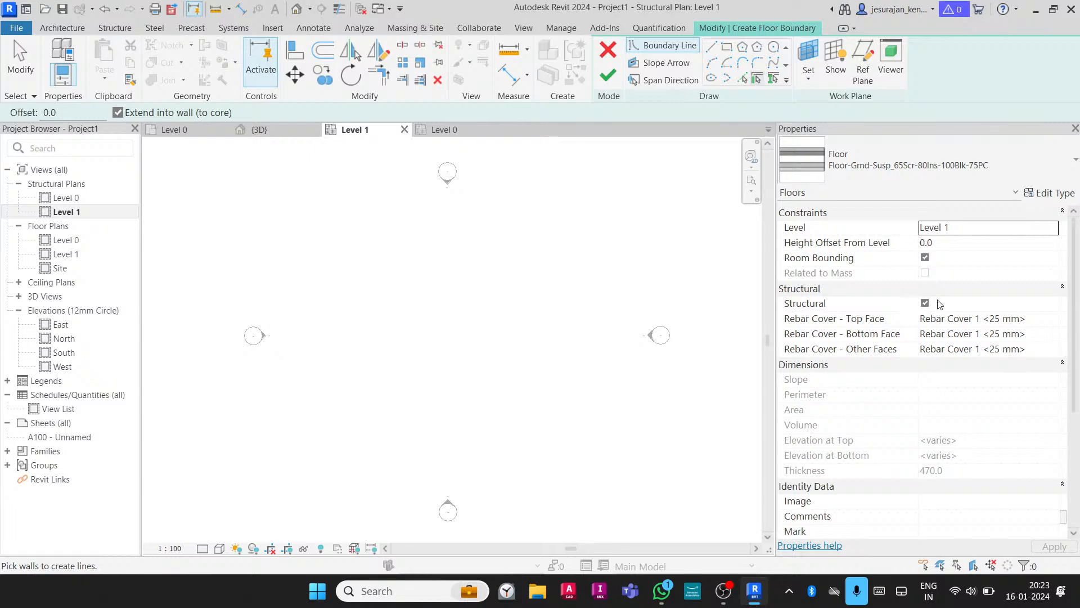
{"action": "left_click", "coordinate": [853, 164]}
{"action": "left_click", "coordinate": [853, 164]}
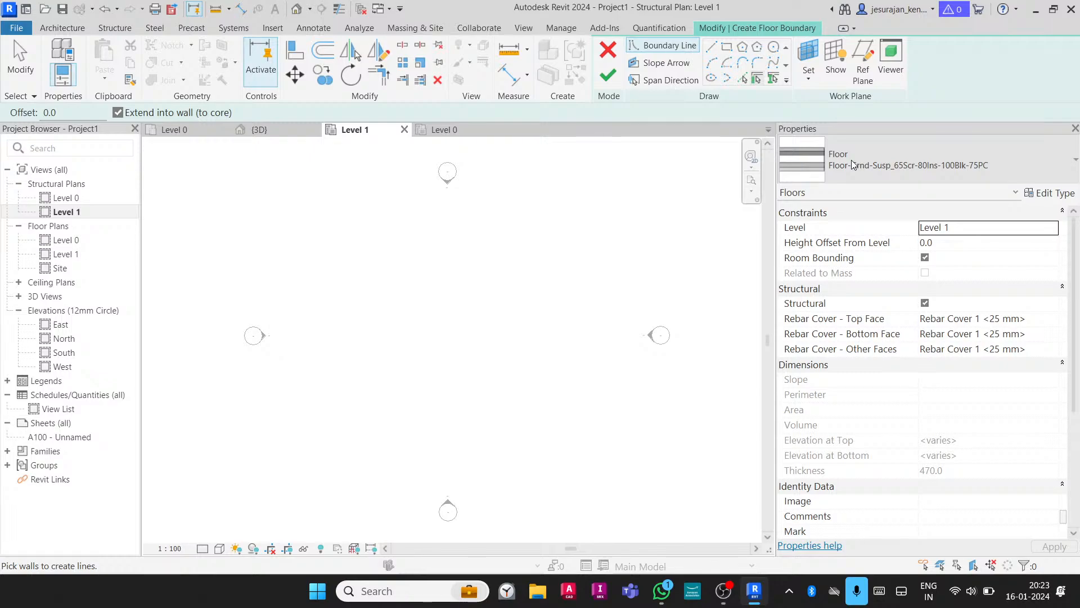
{"action": "left_click", "coordinate": [608, 49]}
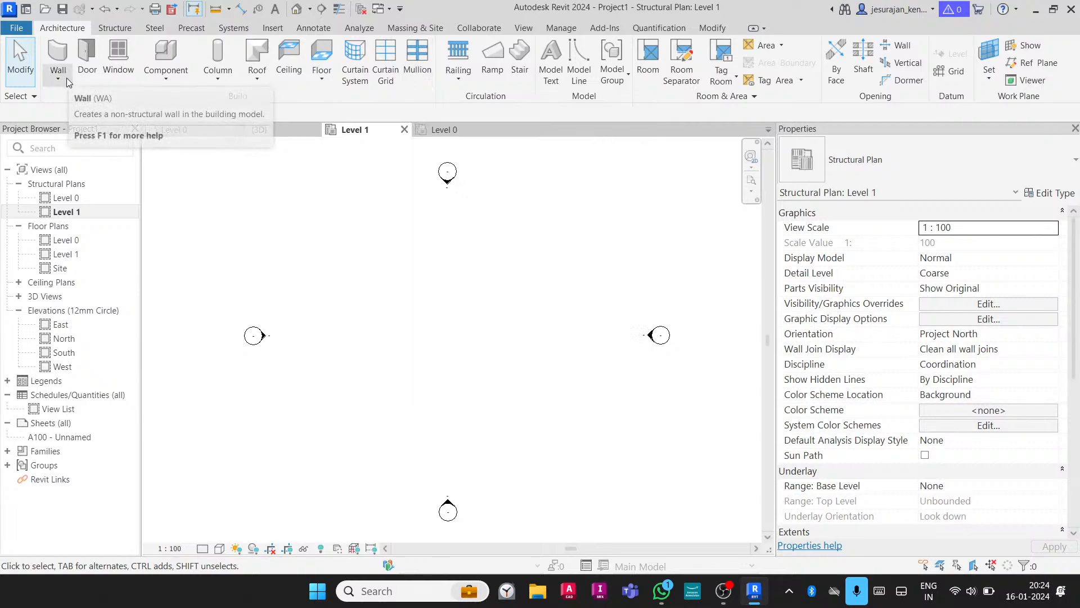
Draw a horizontal Curtain_Wall-Empty wall about 9 m long in the middle of the Level 1 structural plan
{"action": "left_click", "coordinate": [59, 55]}
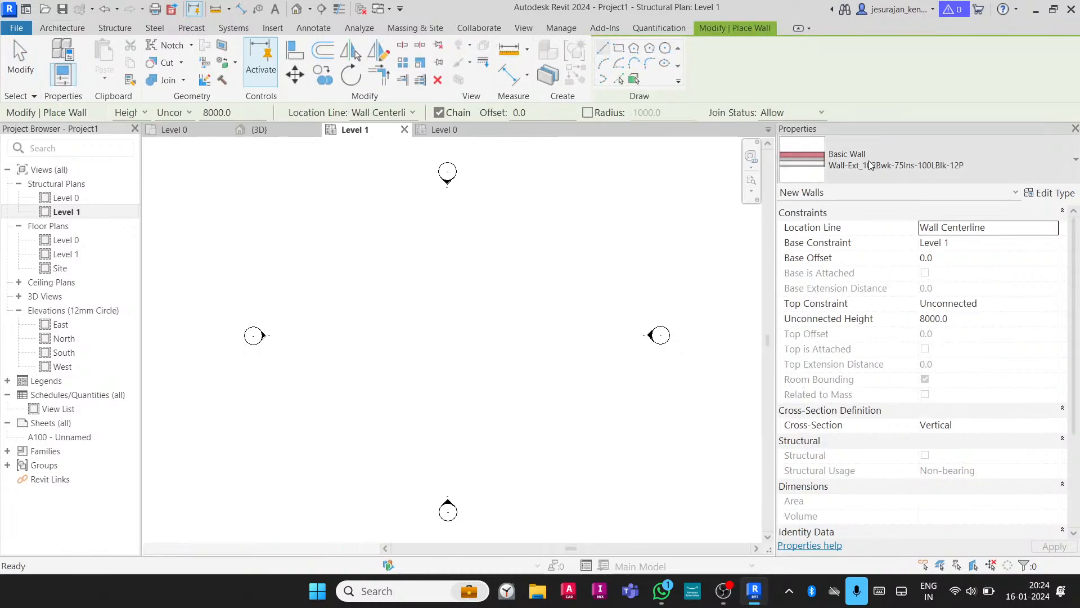
{"action": "left_click", "coordinate": [870, 165]}
{"action": "scroll", "coordinate": [819, 377], "scroll_direction": "down", "scroll_amount": 3}
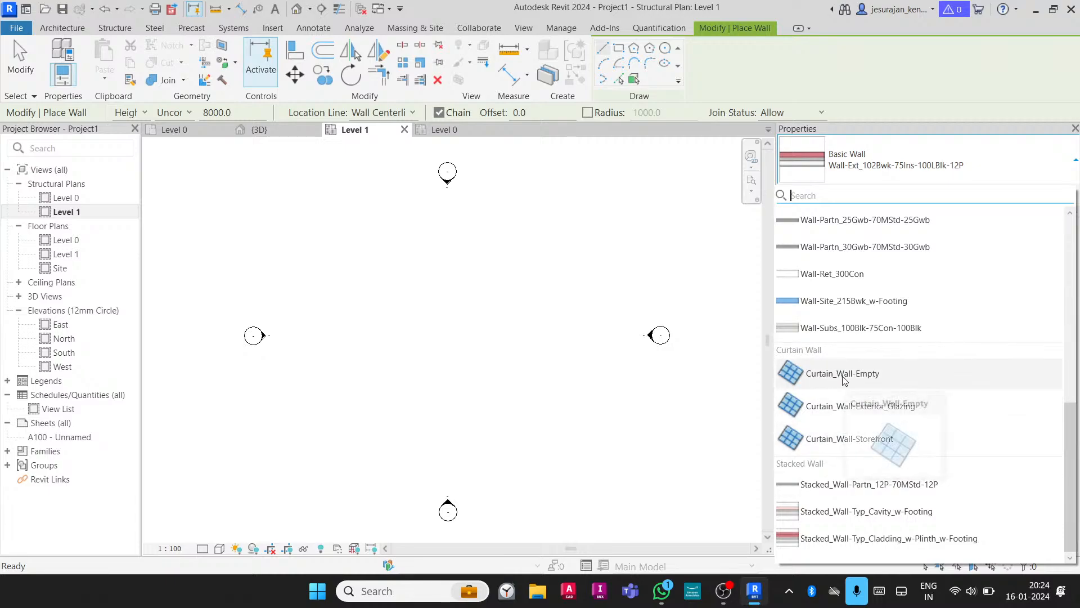
{"action": "left_click", "coordinate": [860, 374]}
{"action": "left_click", "coordinate": [418, 321]}
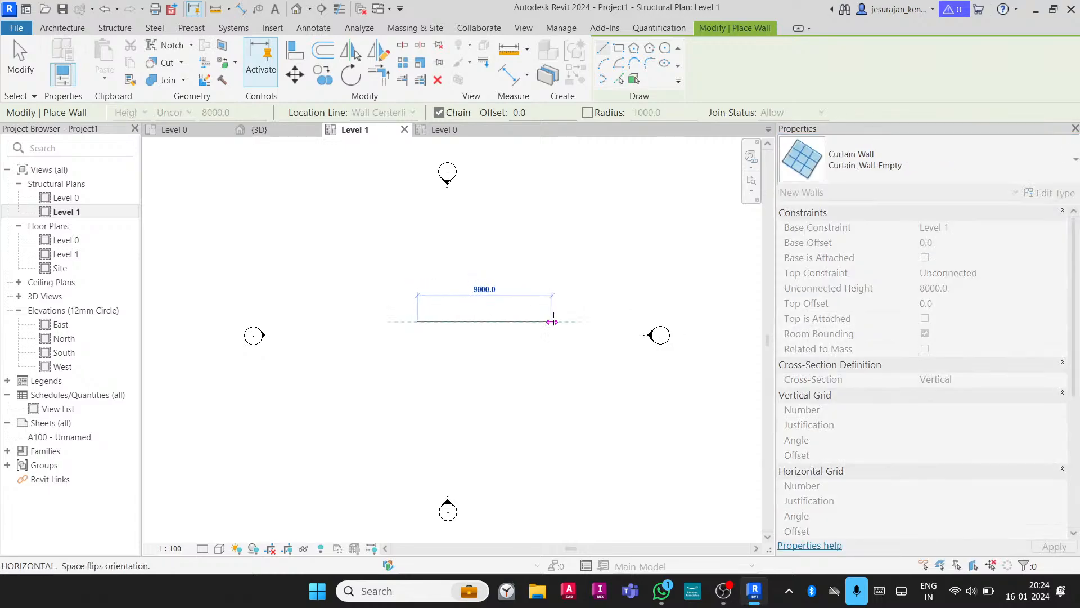
{"action": "left_click", "coordinate": [558, 321]}
{"action": "key", "text": "Escape"}
{"action": "key", "text": "Escape"}
In the default 3D view, divide the curtain wall with three vertical grid lines running through all segments
{"action": "left_click", "coordinate": [524, 28]}
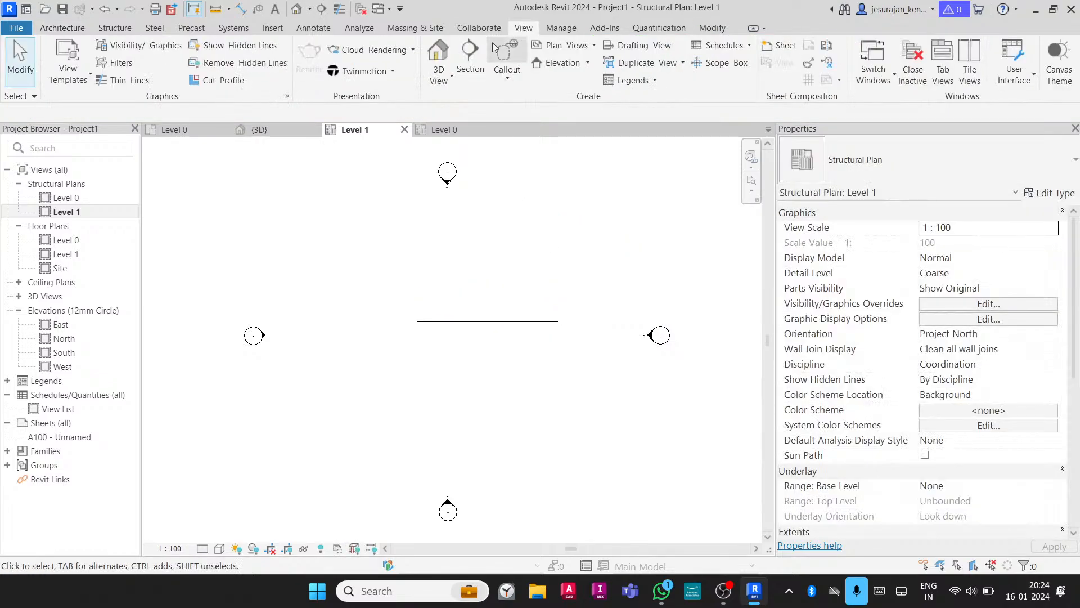
{"action": "left_click", "coordinate": [439, 56]}
{"action": "middle_click_drag", "start_coordinate": [608, 344], "coordinate": [452, 226], "text": "shift"}
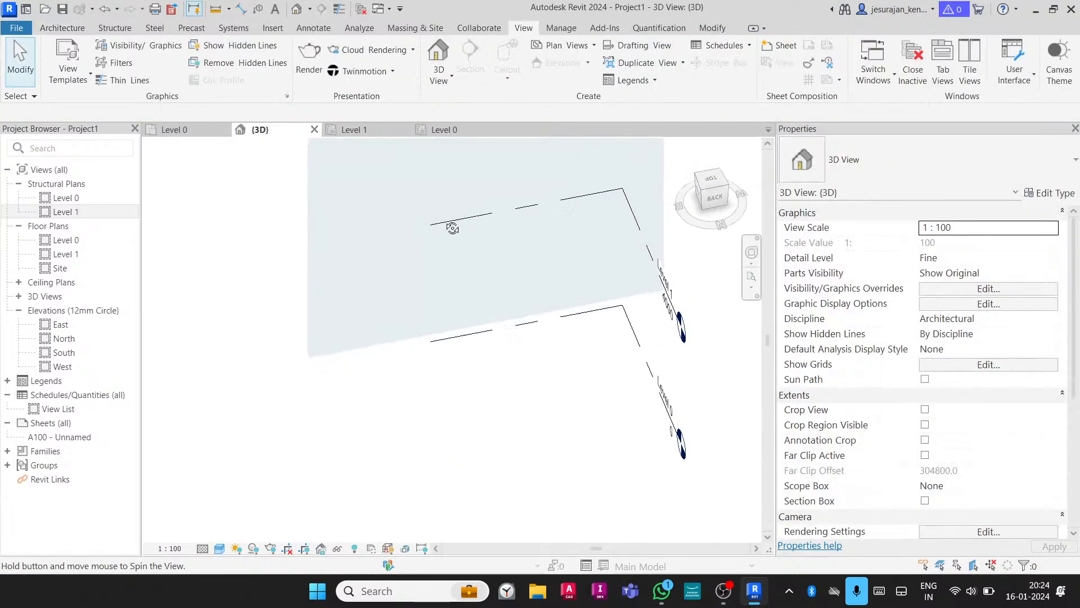
{"action": "scroll", "coordinate": [488, 313], "scroll_direction": "down", "scroll_amount": 1}
{"action": "middle_click_drag", "start_coordinate": [490, 313], "coordinate": [514, 491]}
{"action": "middle_click_drag", "start_coordinate": [598, 487], "coordinate": [647, 412], "text": "shift"}
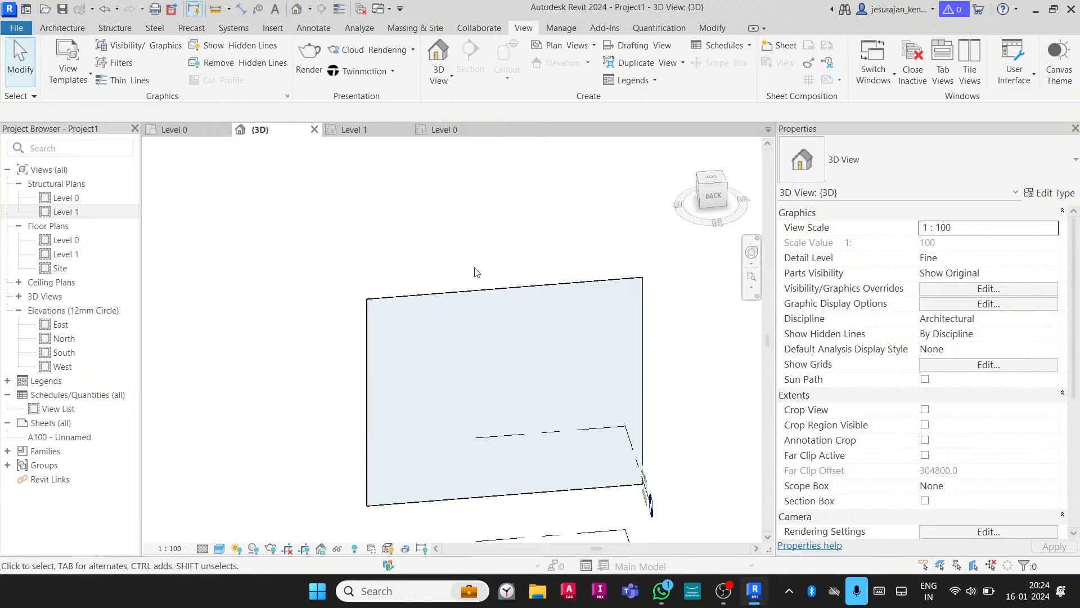
{"action": "left_click", "coordinate": [76, 28]}
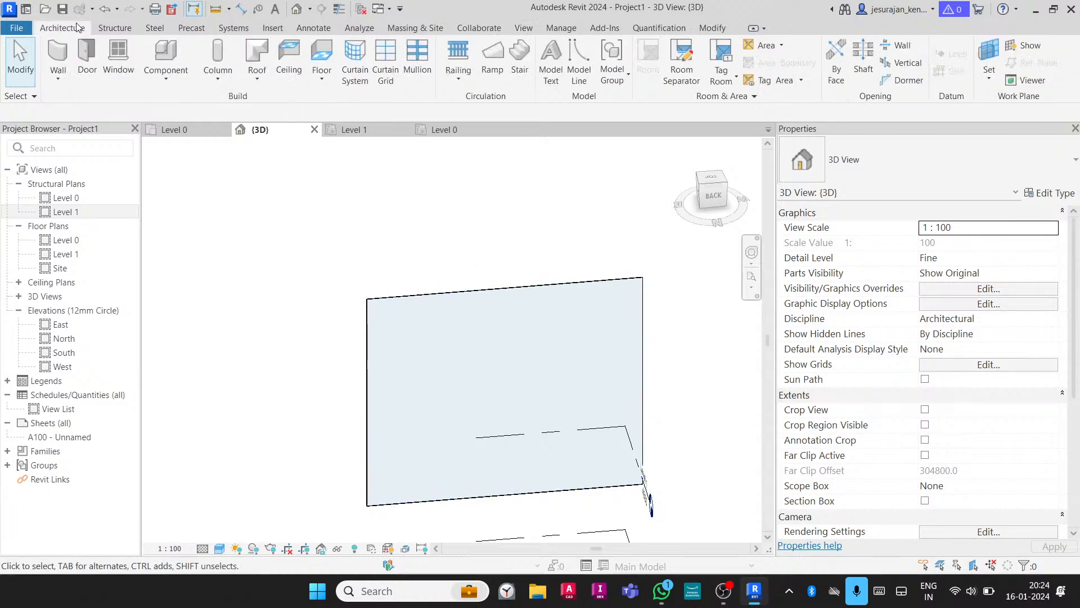
{"action": "left_click", "coordinate": [385, 75]}
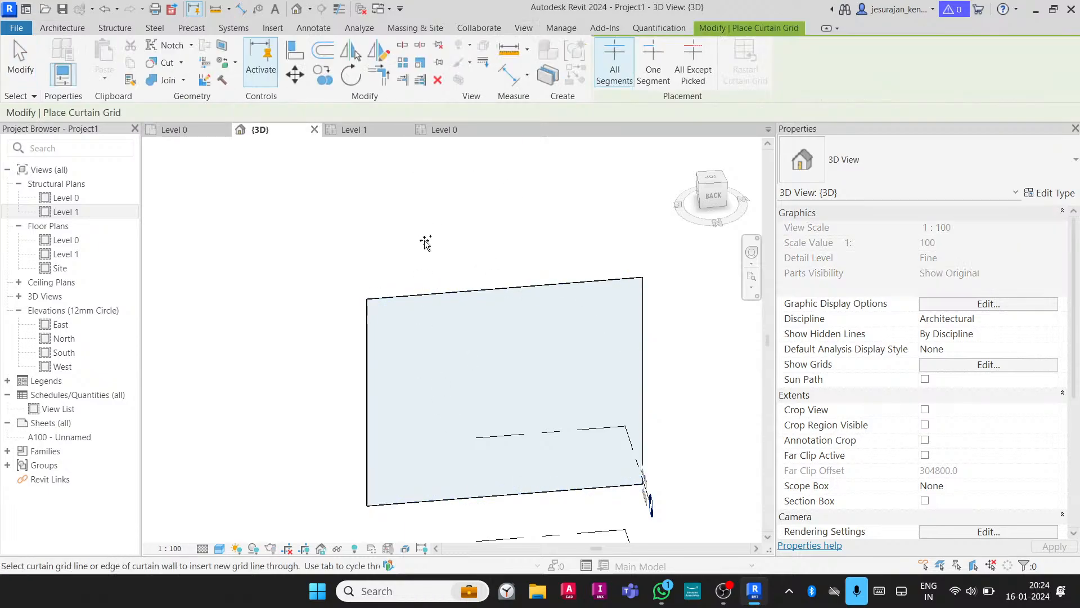
{"action": "left_click", "coordinate": [416, 292]}
{"action": "left_click", "coordinate": [495, 291]}
{"action": "left_click", "coordinate": [568, 283]}
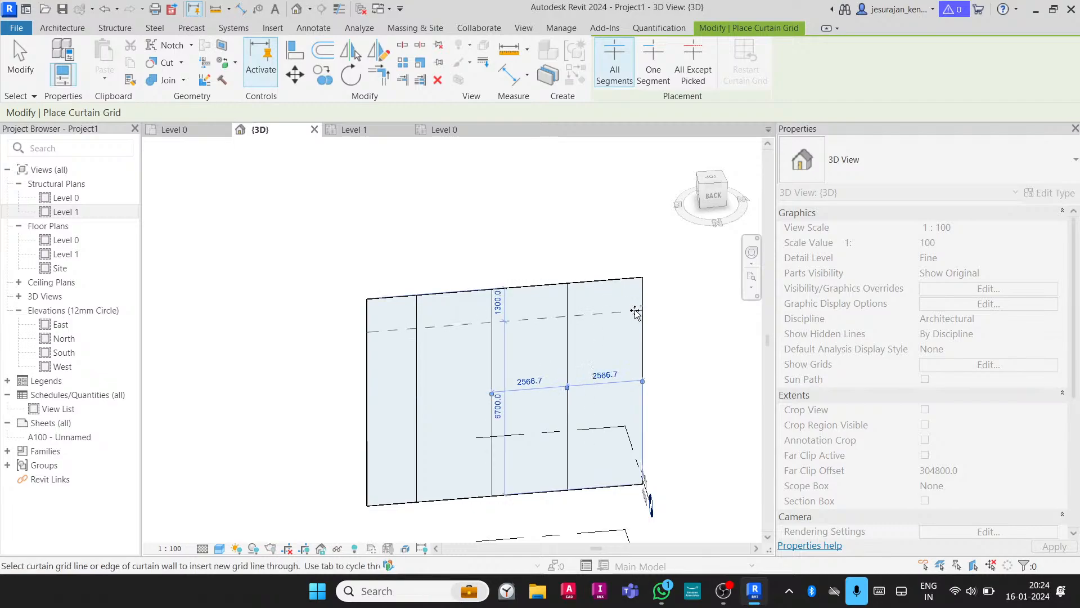
Add four horizontal grid lines across the full width of the curtain wall and finish placing the curtain grid
{"action": "left_click", "coordinate": [642, 309]}
{"action": "left_click", "coordinate": [642, 338]}
{"action": "left_click", "coordinate": [643, 388]}
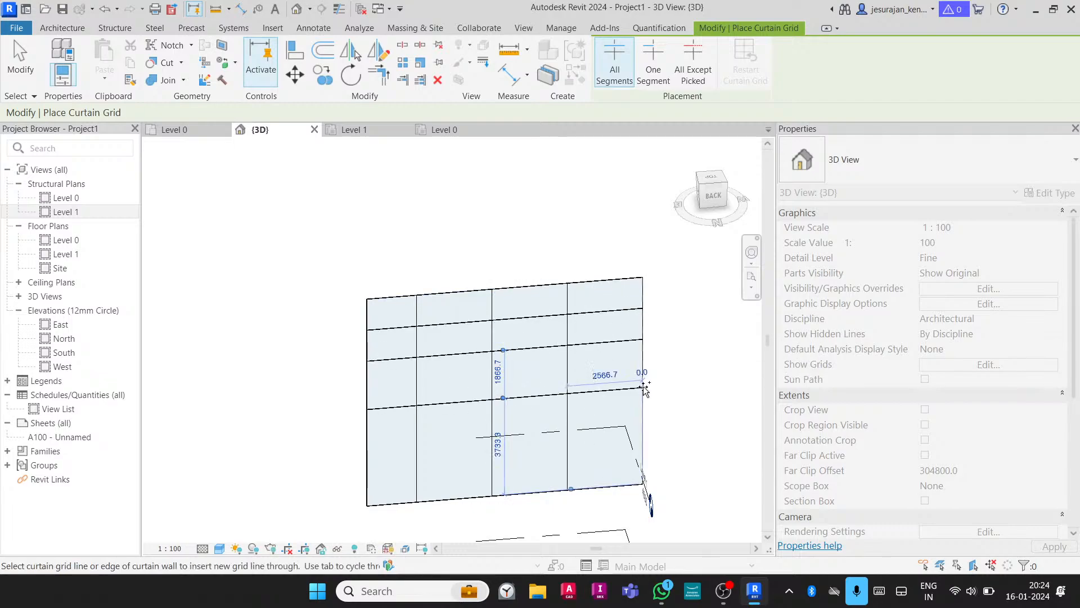
{"action": "left_click", "coordinate": [645, 421]}
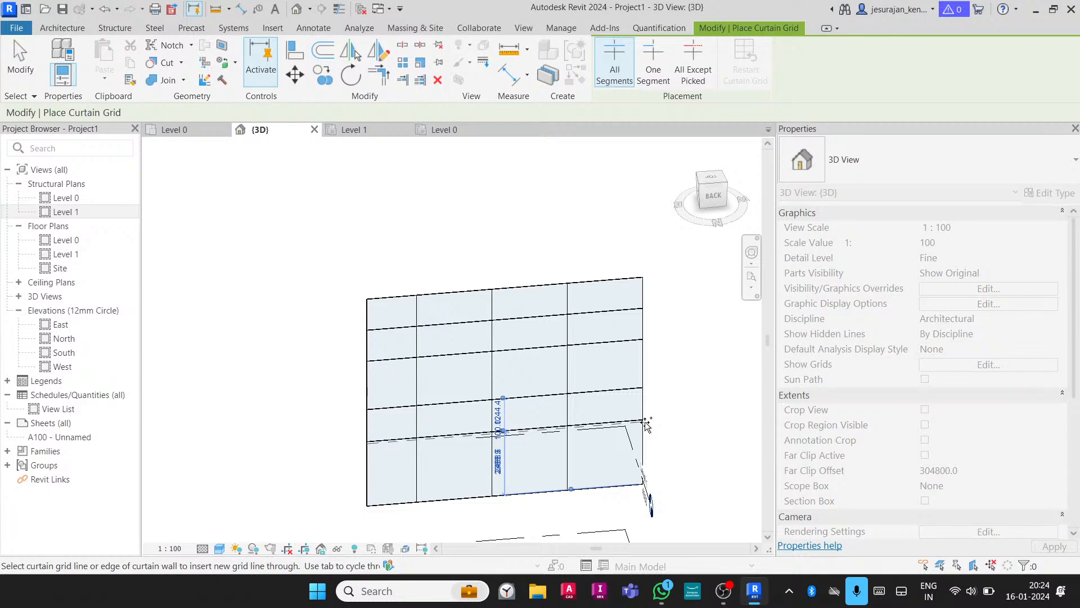
{"action": "key", "text": "Escape"}
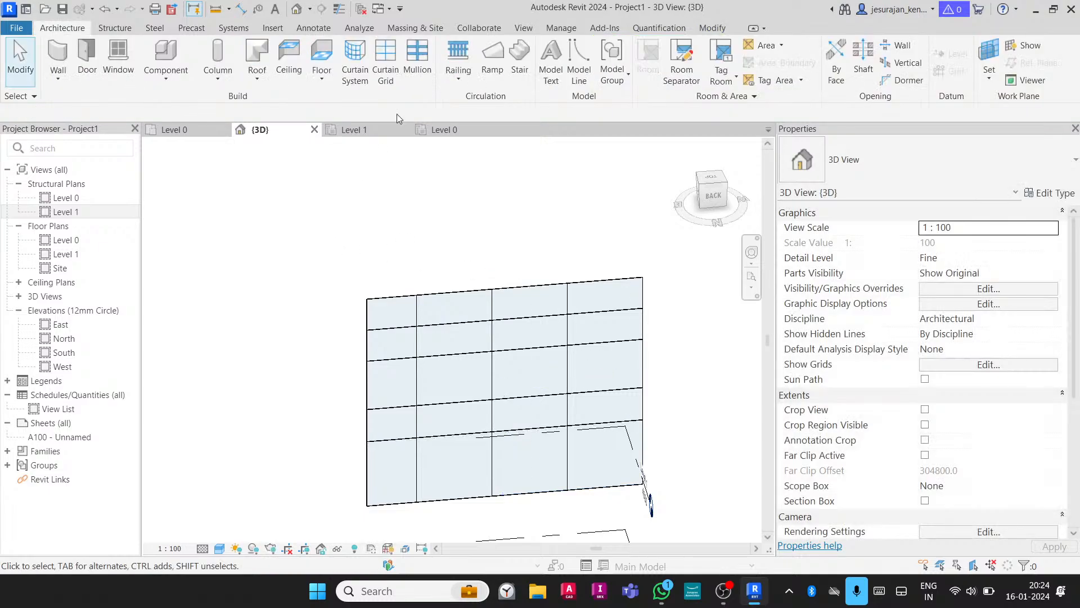
Place 50x150mm Rectangular Mullions on all grid lines of the curtain wall
{"action": "left_click", "coordinate": [417, 60]}
{"action": "left_click", "coordinate": [675, 62]}
{"action": "left_click", "coordinate": [614, 282]}
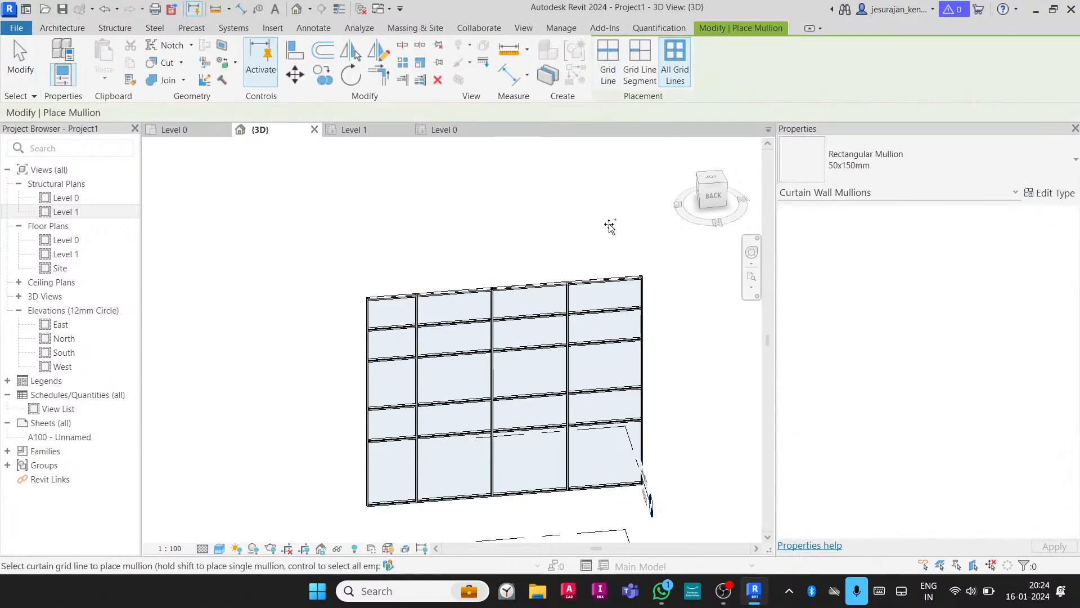
{"action": "key", "text": "Escape"}
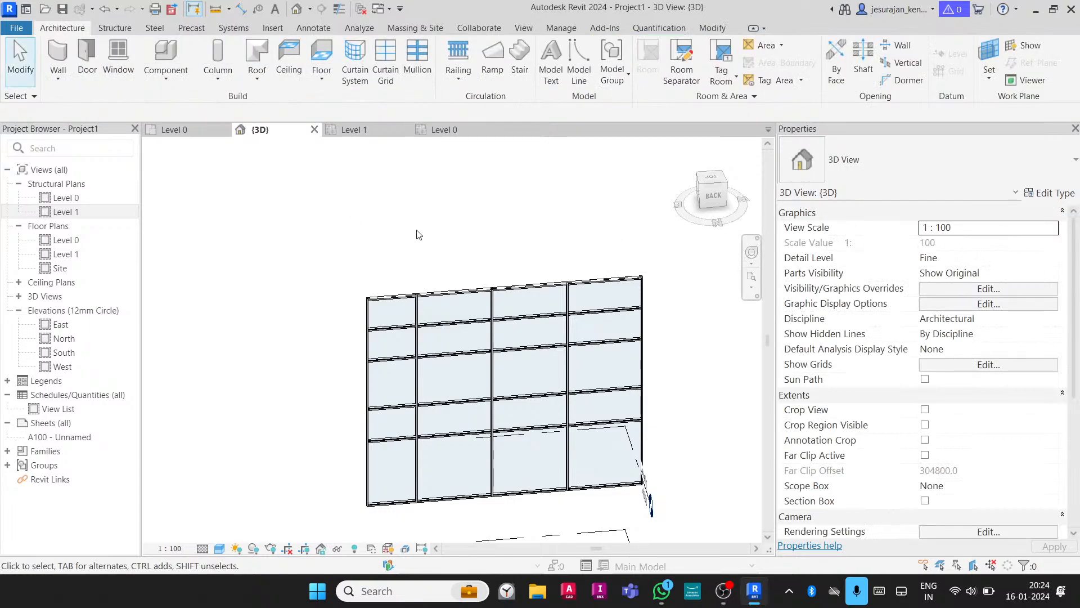
Look over the railing creation options and review the Standard ramp type's maximum incline length and maximum slope parameters
{"action": "left_click", "coordinate": [459, 78]}
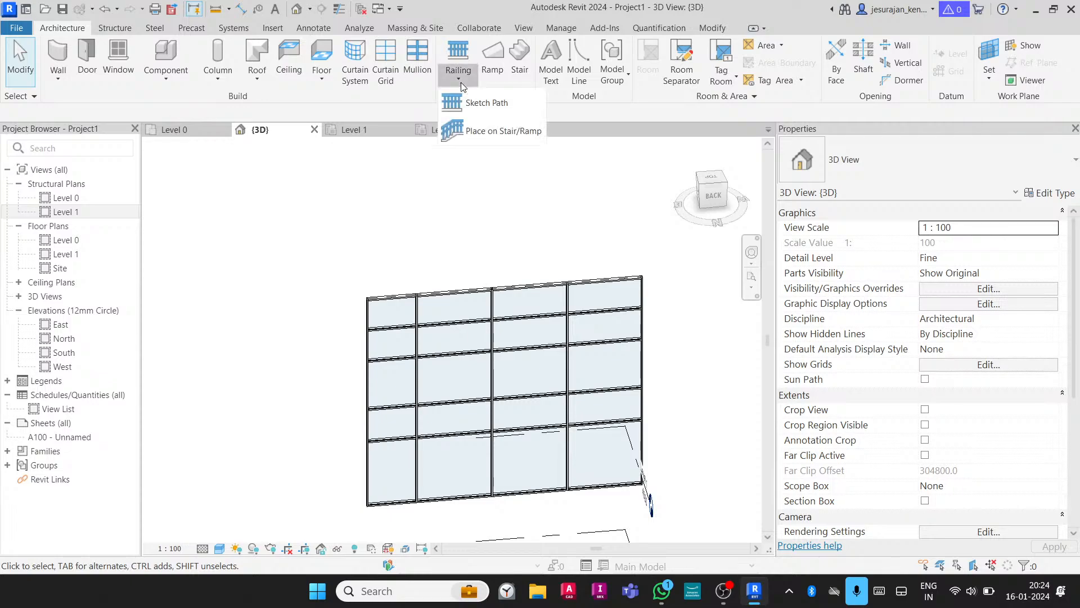
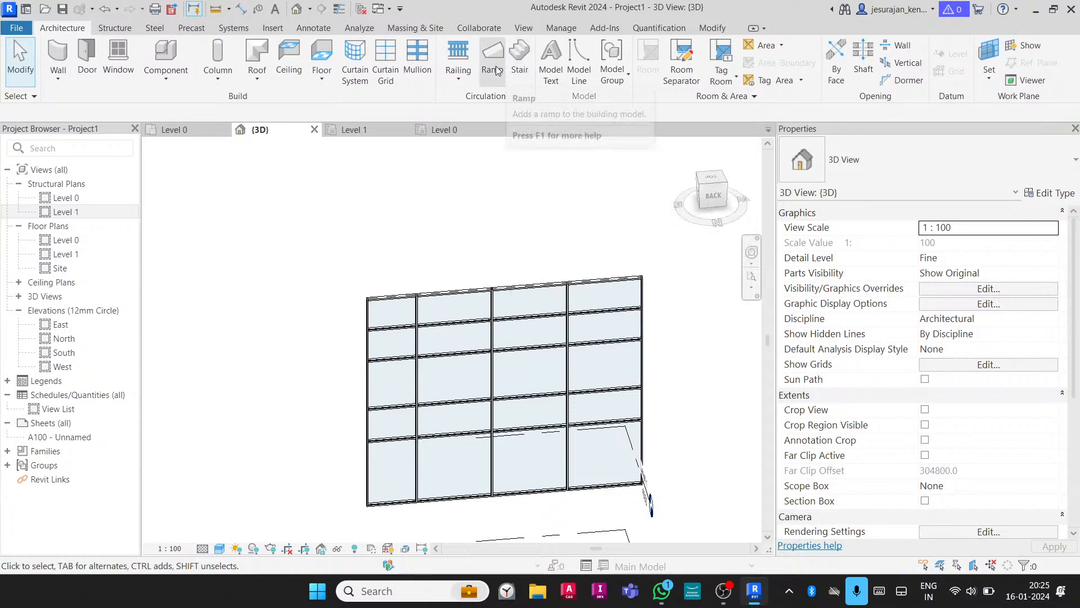
{"action": "left_click", "coordinate": [492, 59]}
{"action": "left_click", "coordinate": [1052, 193]}
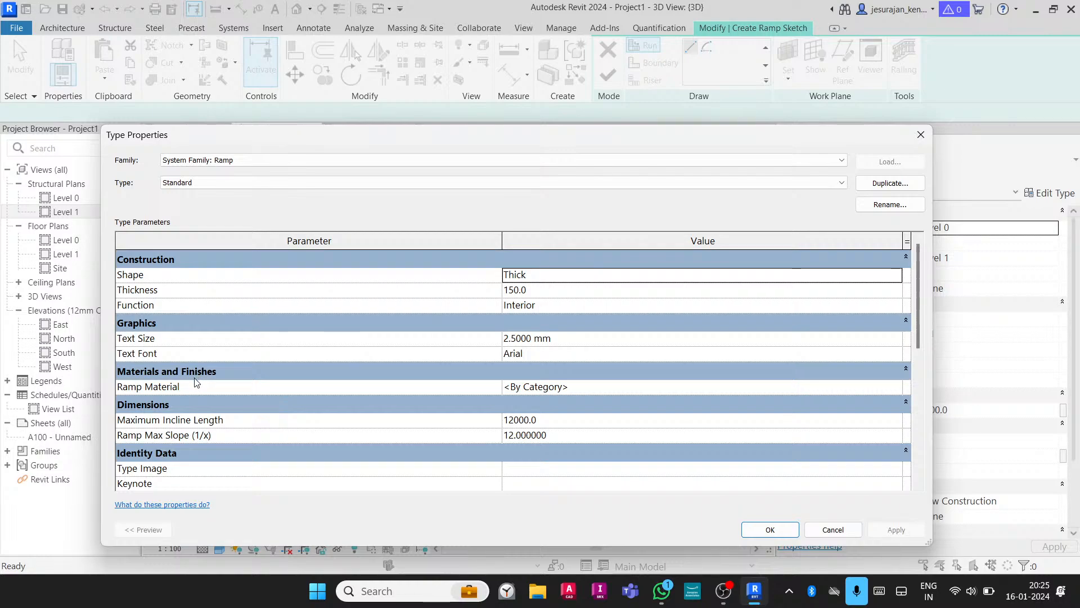
{"action": "left_click", "coordinate": [582, 435]}
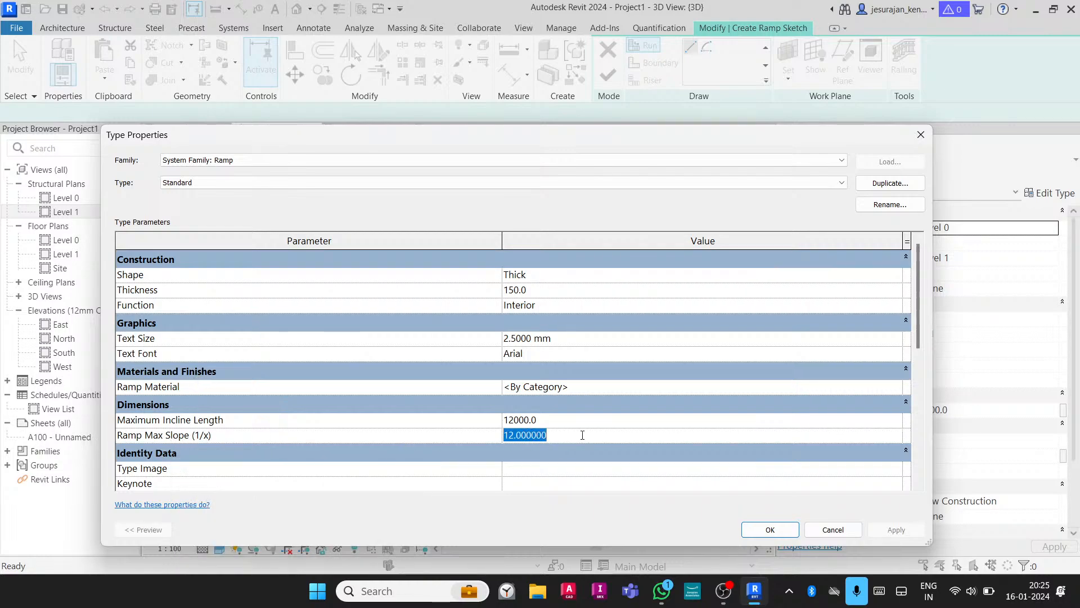
{"action": "left_click", "coordinate": [566, 421]}
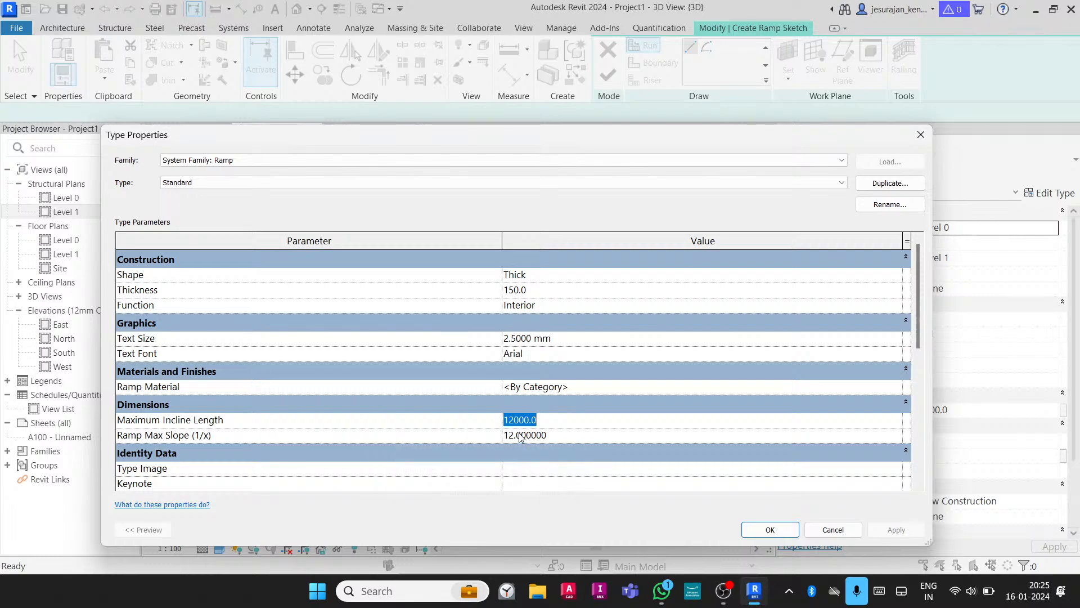
{"action": "left_click", "coordinate": [580, 435]}
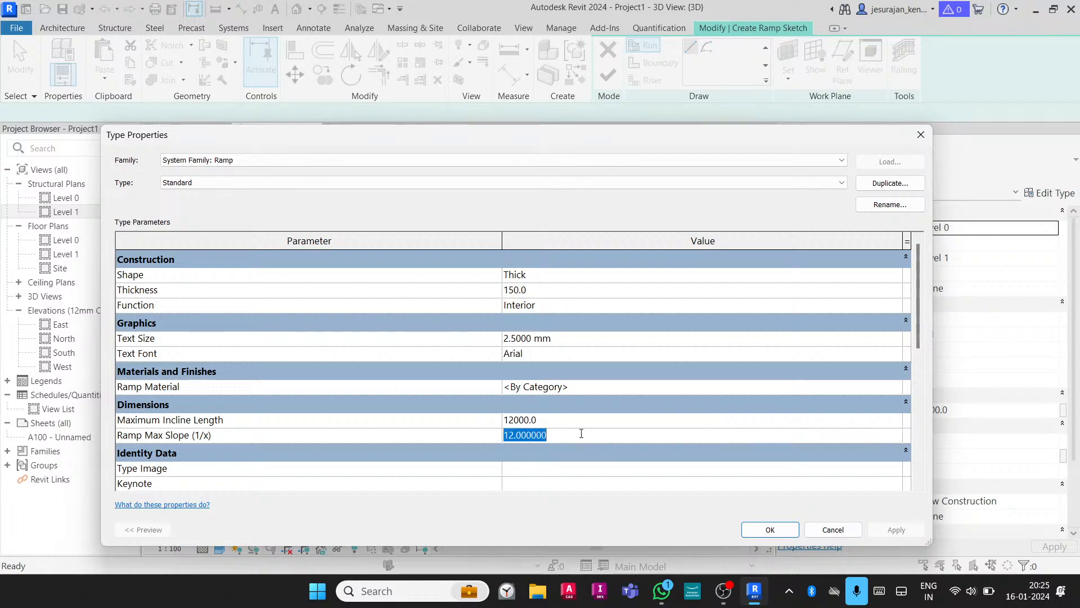
{"action": "left_click", "coordinate": [573, 421]}
{"action": "left_click", "coordinate": [573, 437]}
{"action": "left_click", "coordinate": [565, 421]}
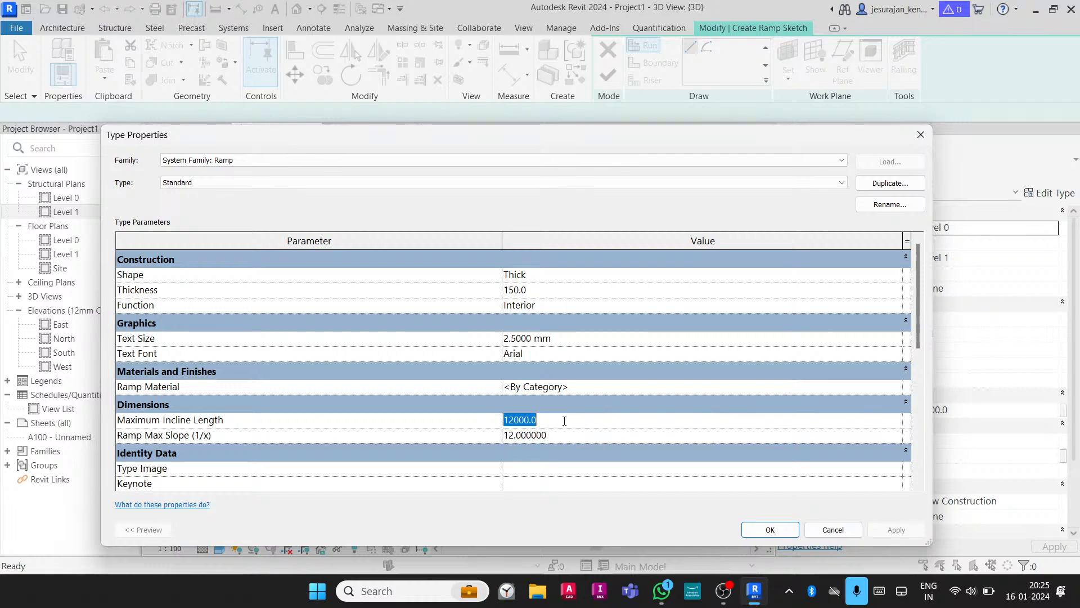
{"action": "left_click", "coordinate": [565, 435]}
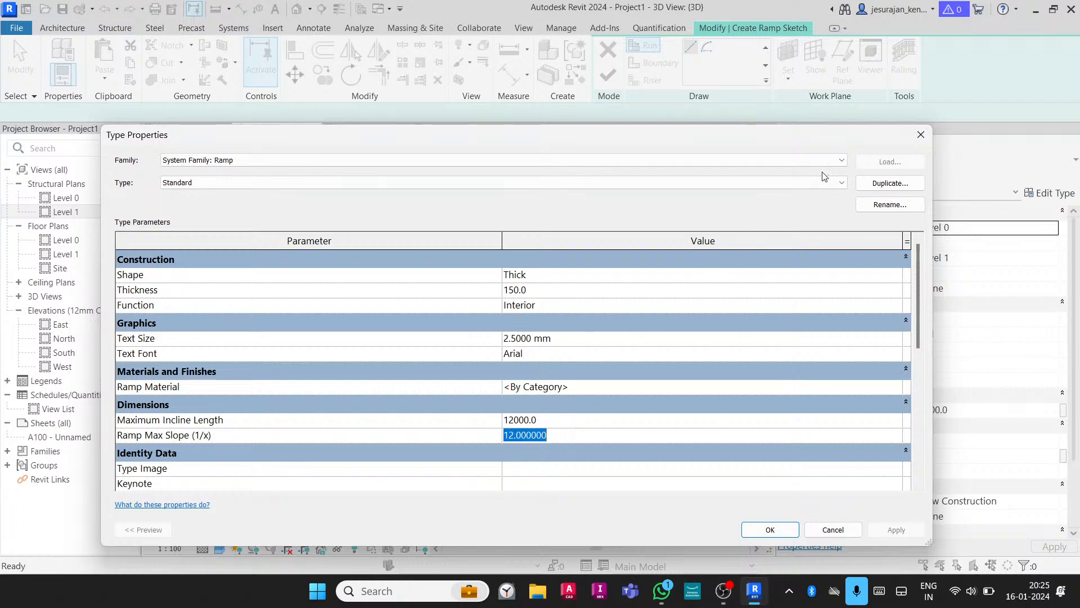
{"action": "key", "text": "Return"}
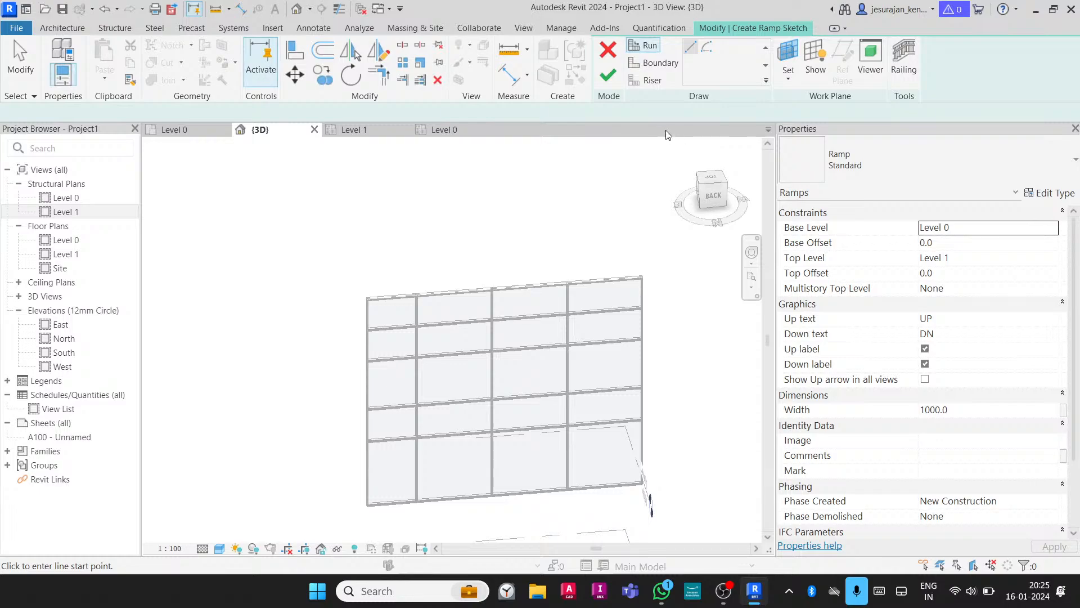
Look at the ramp's boundary and riser sketch options, and cancel the ramp sketch
{"action": "left_click", "coordinate": [664, 62]}
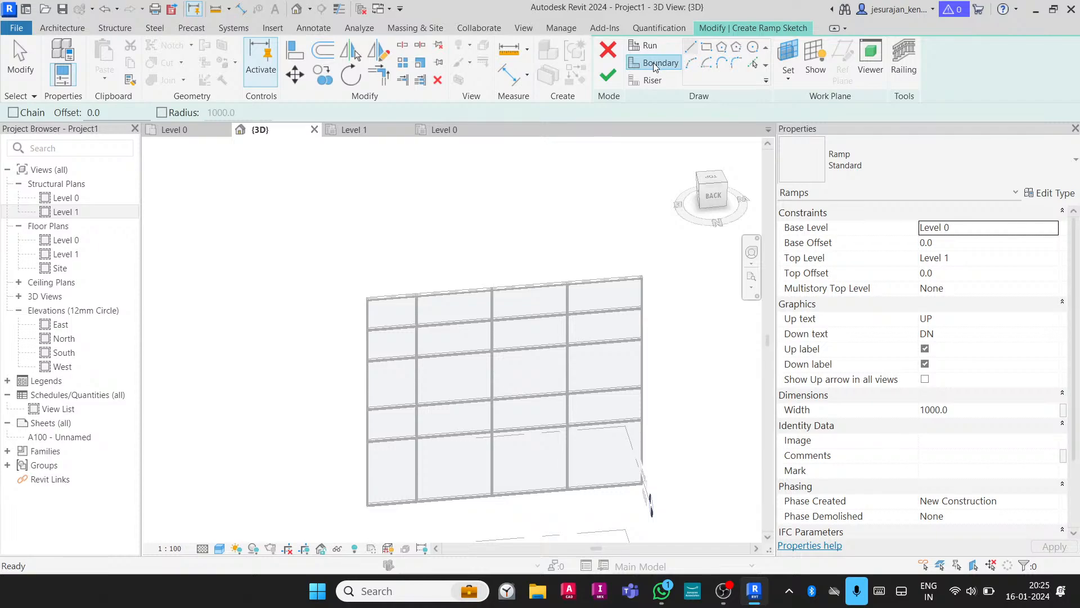
{"action": "left_click", "coordinate": [653, 81]}
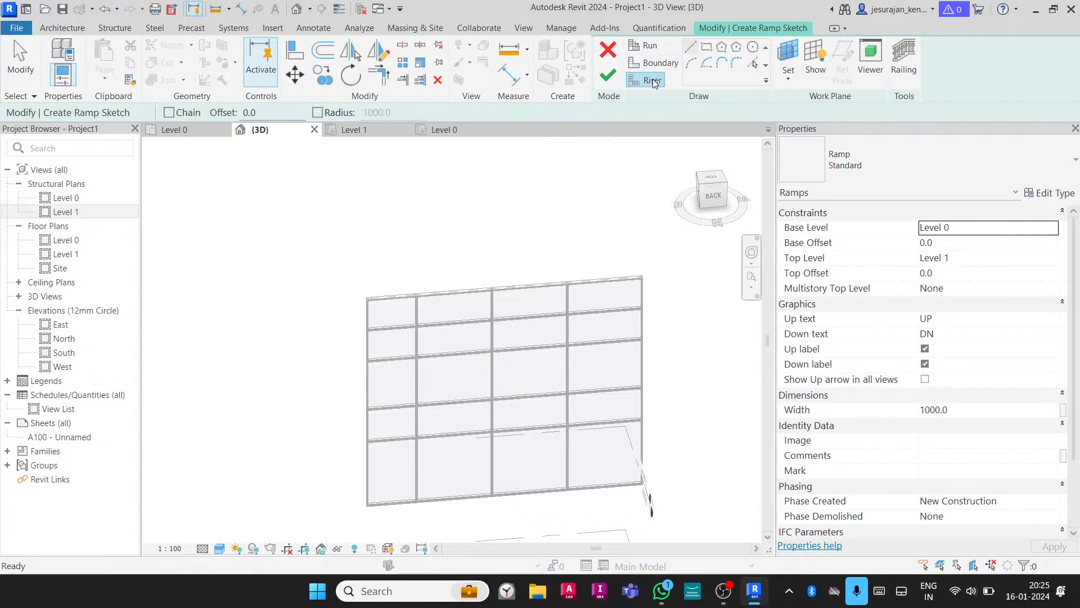
{"action": "left_click", "coordinate": [607, 50]}
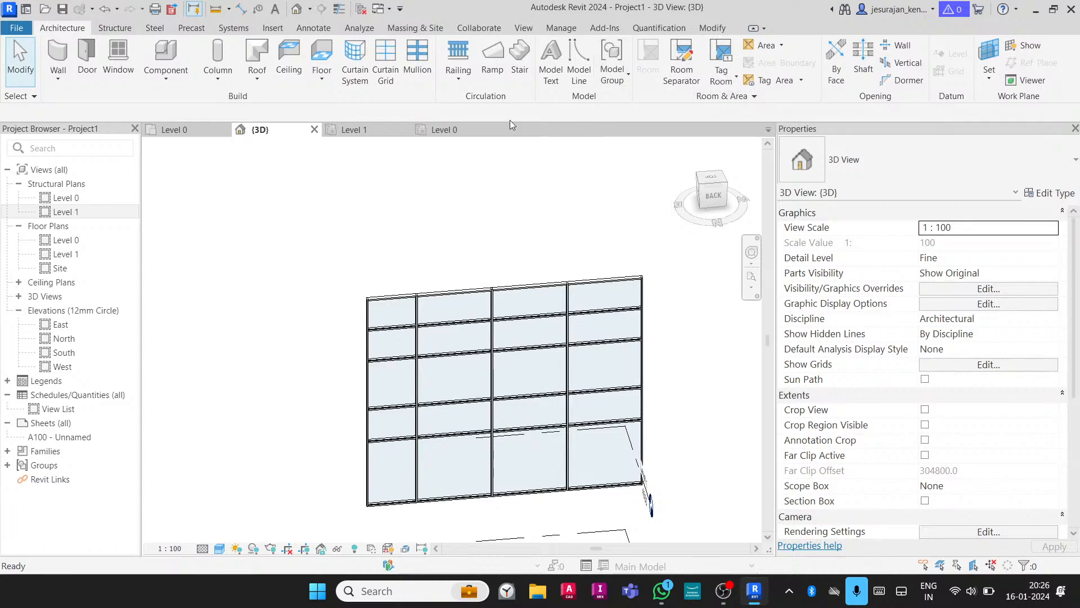
Start a cast-in-place stair of type Insitu_Concrete-150mm_Waist and review its maximum riser height, minimum tread depth and minimum run width
{"action": "left_click", "coordinate": [522, 63]}
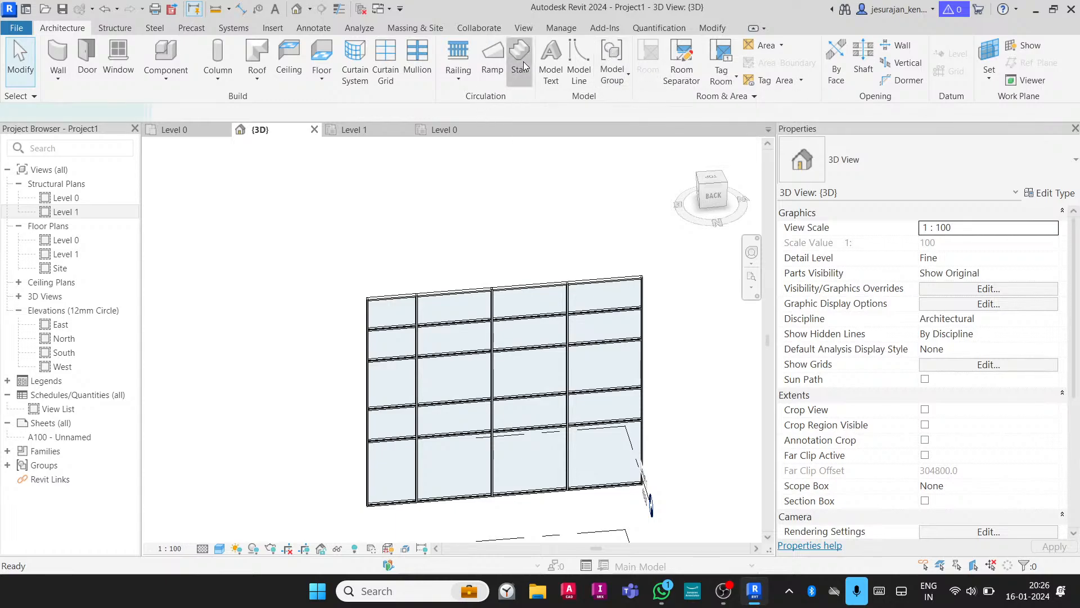
{"action": "left_click", "coordinate": [887, 161]}
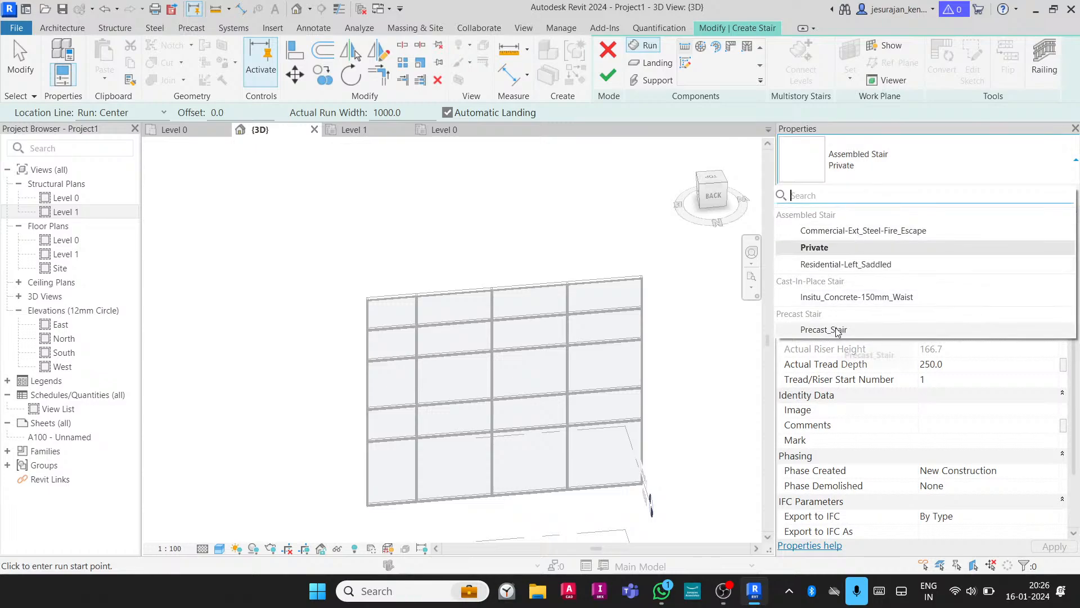
{"action": "left_click", "coordinate": [837, 299]}
{"action": "left_click", "coordinate": [1054, 193]}
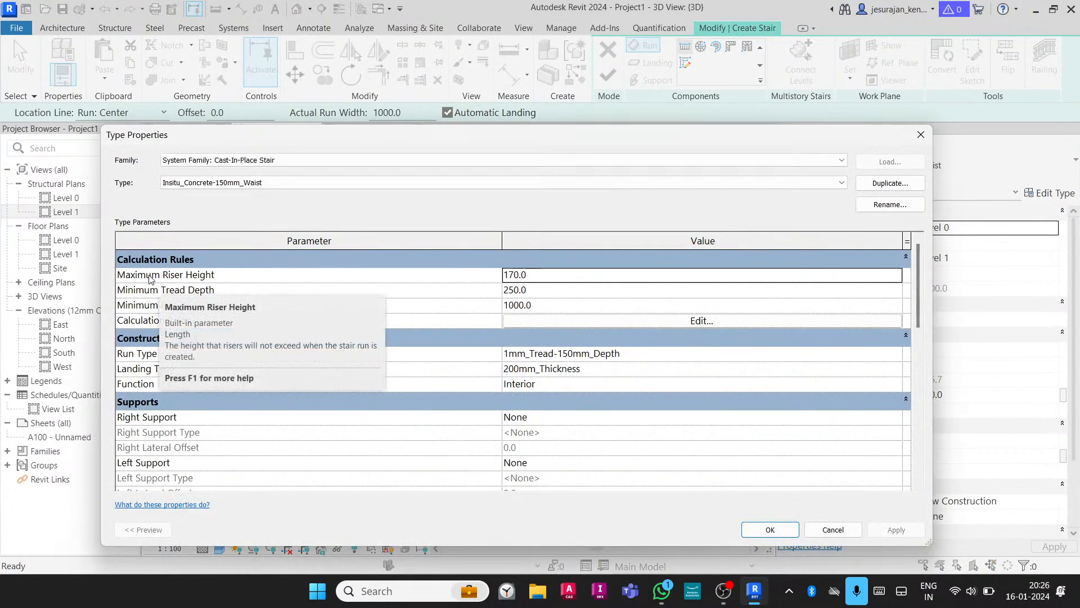
{"action": "left_click", "coordinate": [570, 277]}
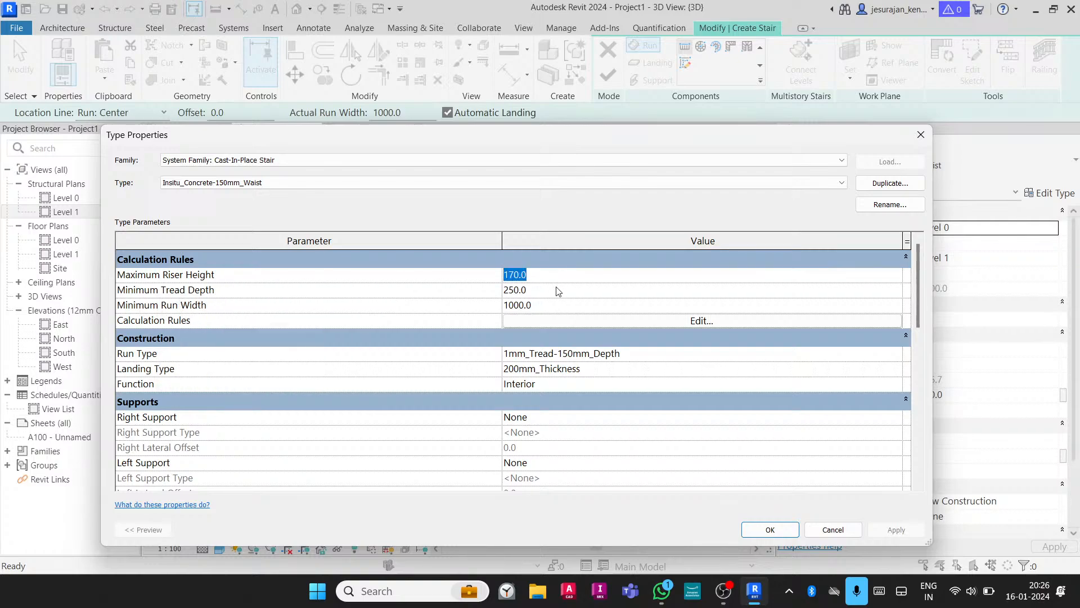
{"action": "left_click", "coordinate": [557, 288]}
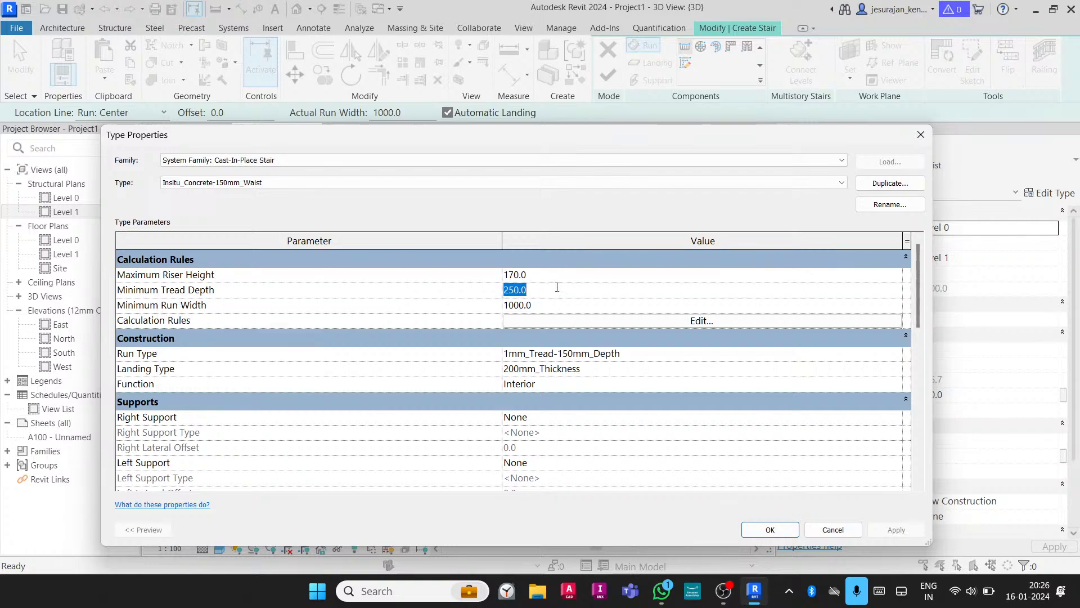
{"action": "left_click", "coordinate": [557, 302]}
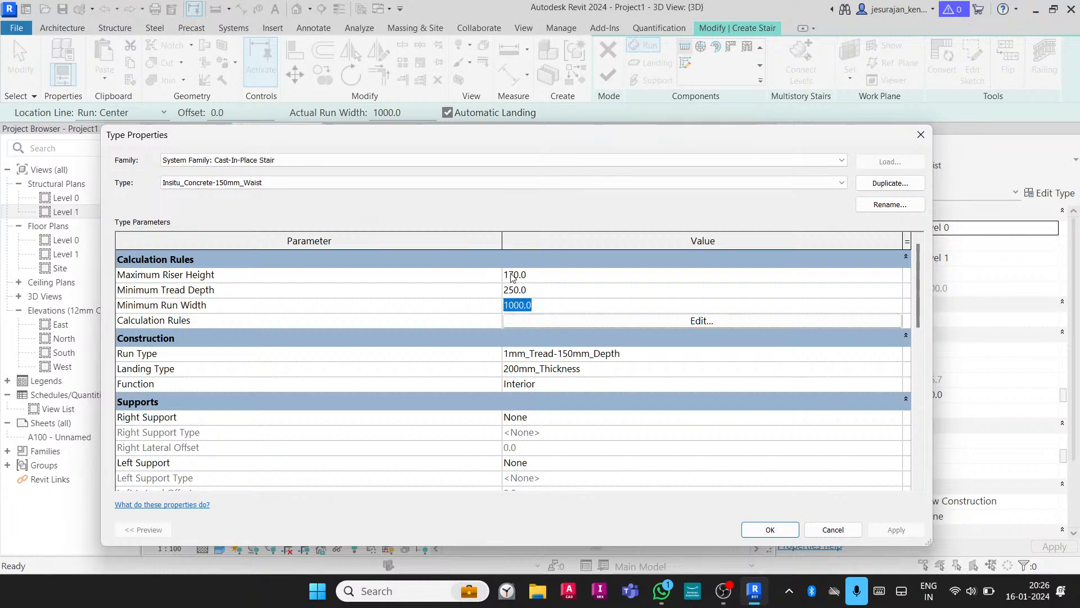
Examine the 1mm_Tread-150mm_Depth run type's tread and riser settings with Riser enabled, discarding the change and cancelling the stair
{"action": "left_click", "coordinate": [899, 355]}
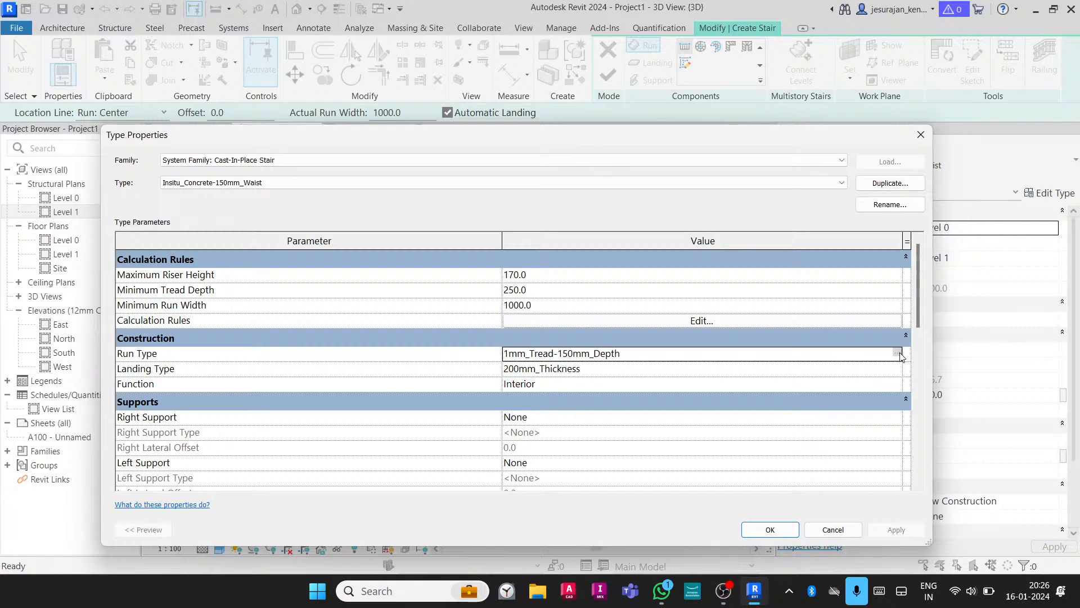
{"action": "left_click", "coordinate": [899, 354]}
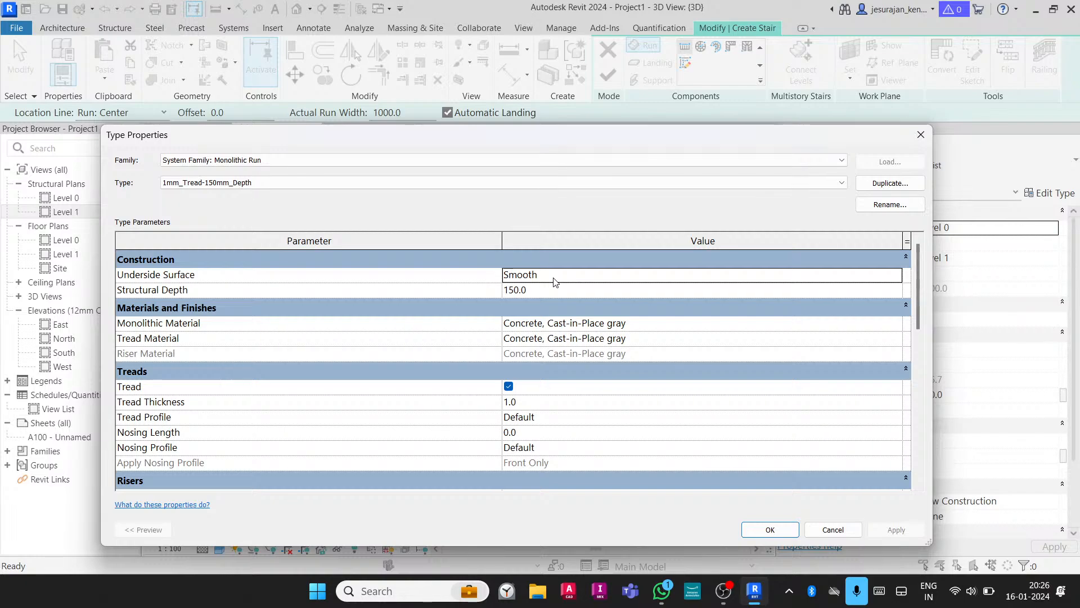
{"action": "scroll", "coordinate": [556, 281], "scroll_direction": "down", "scroll_amount": 2}
{"action": "scroll", "coordinate": [488, 298], "scroll_direction": "down", "scroll_amount": 2}
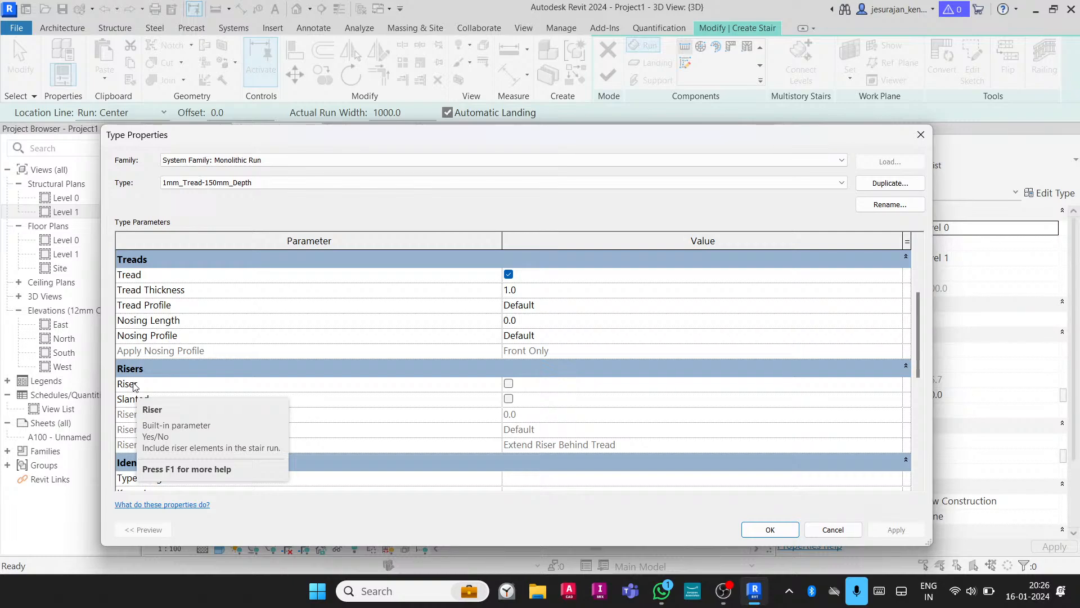
{"action": "left_click", "coordinate": [508, 383]}
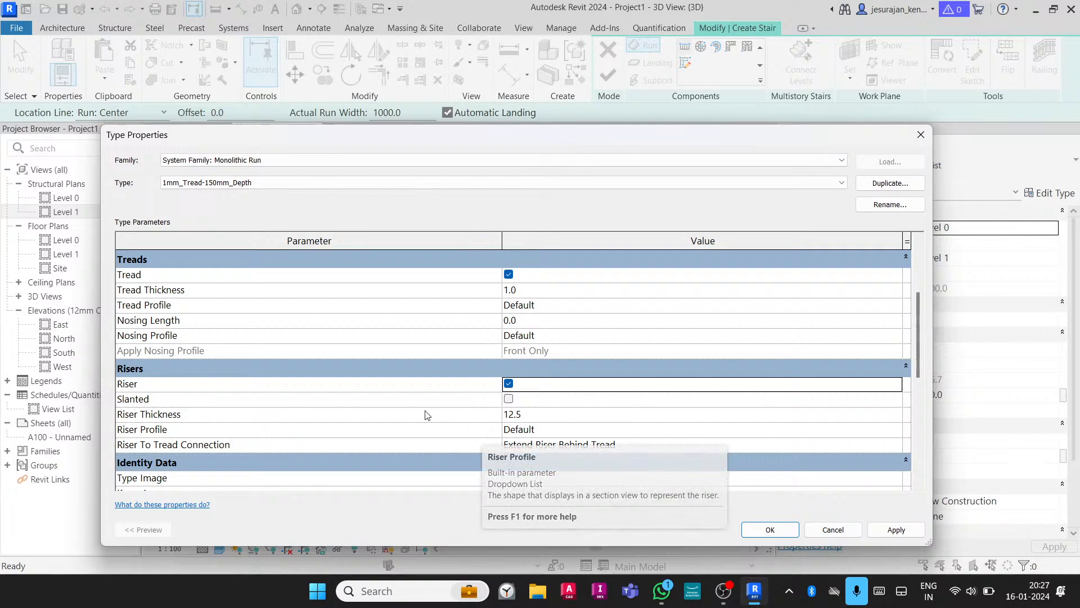
{"action": "scroll", "coordinate": [427, 415], "scroll_direction": "down", "scroll_amount": 5}
{"action": "scroll", "coordinate": [428, 415], "scroll_direction": "up", "scroll_amount": 6}
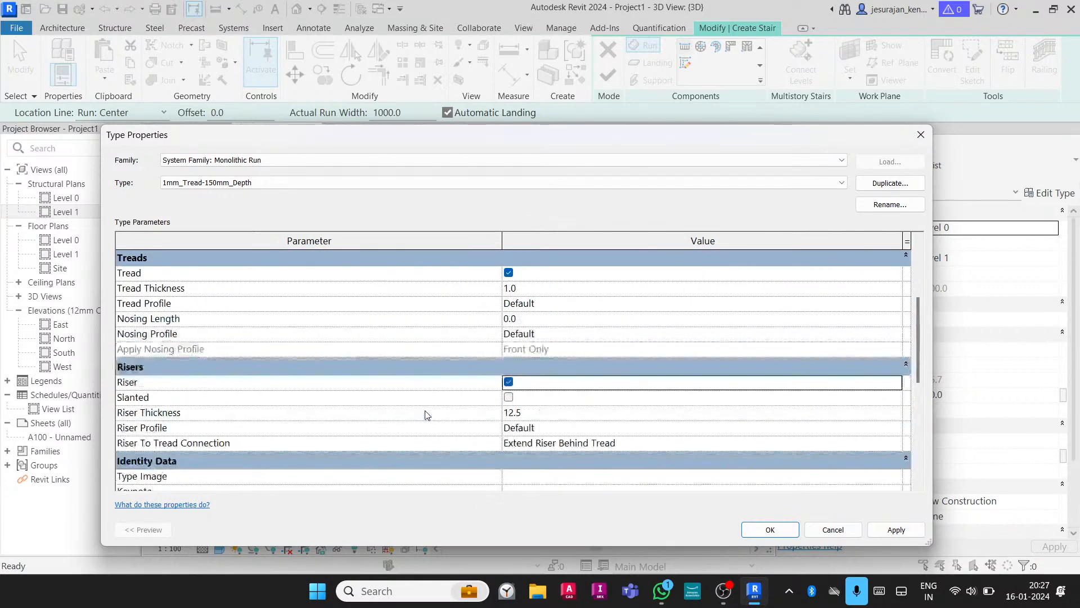
{"action": "left_click", "coordinate": [921, 135]}
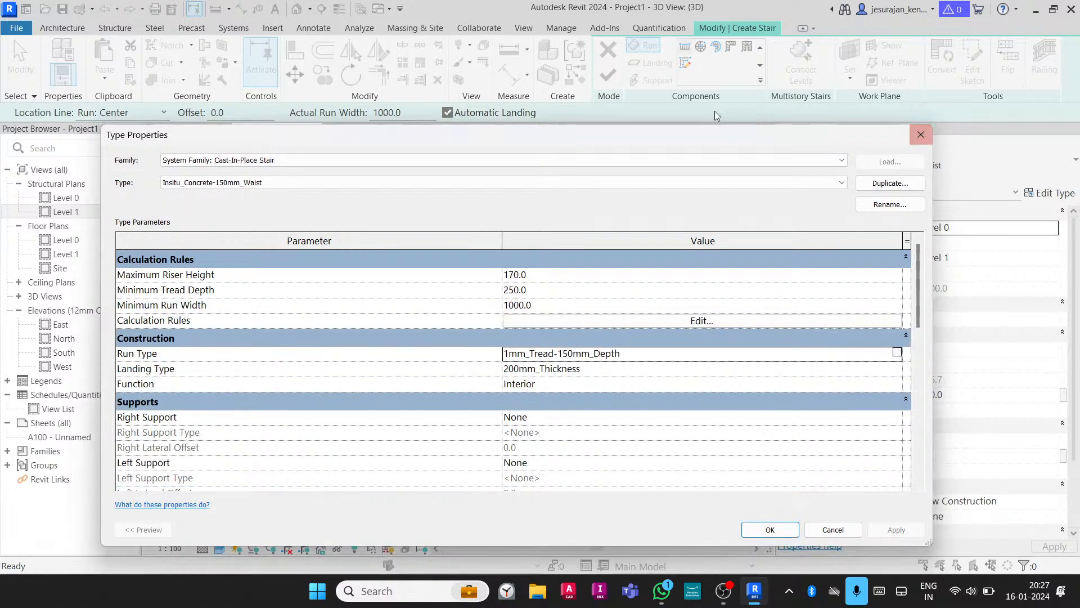
{"action": "left_click", "coordinate": [922, 135]}
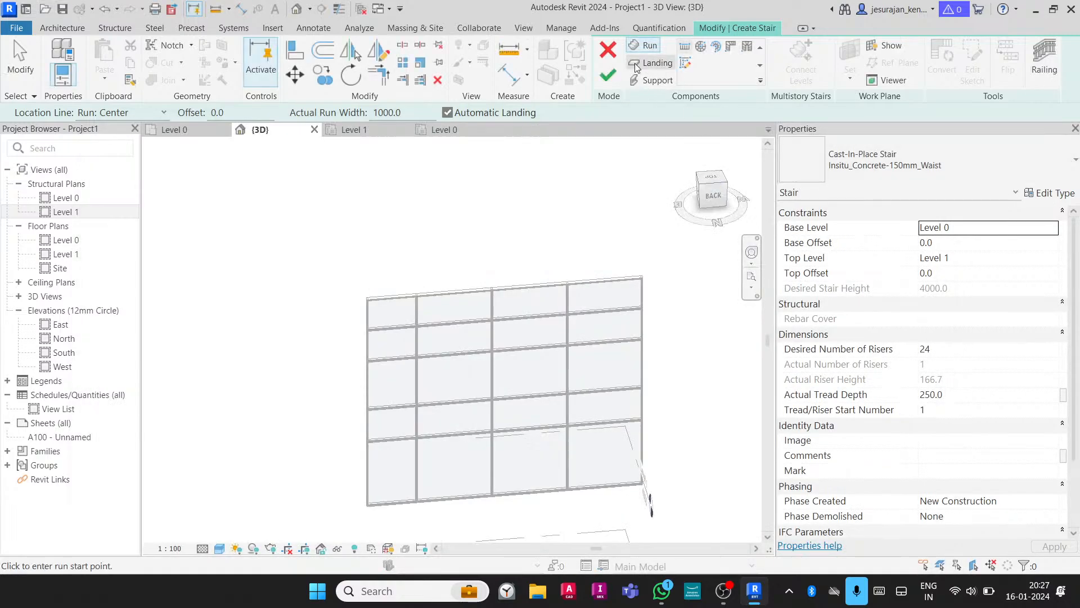
{"action": "left_click", "coordinate": [608, 50]}
{"action": "left_click", "coordinate": [577, 312]}
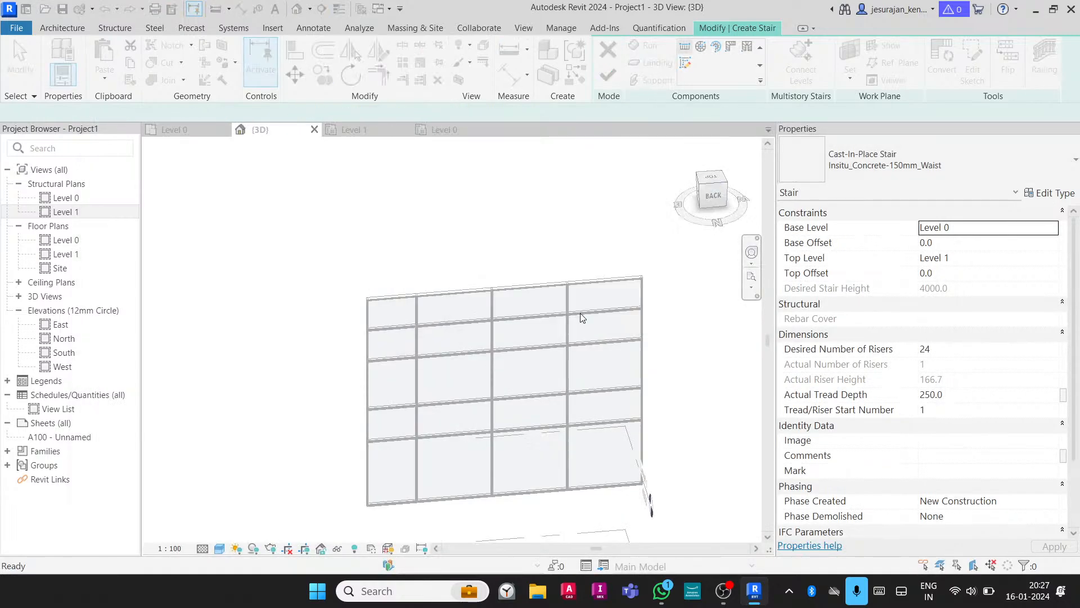
{"action": "key", "text": "Escape"}
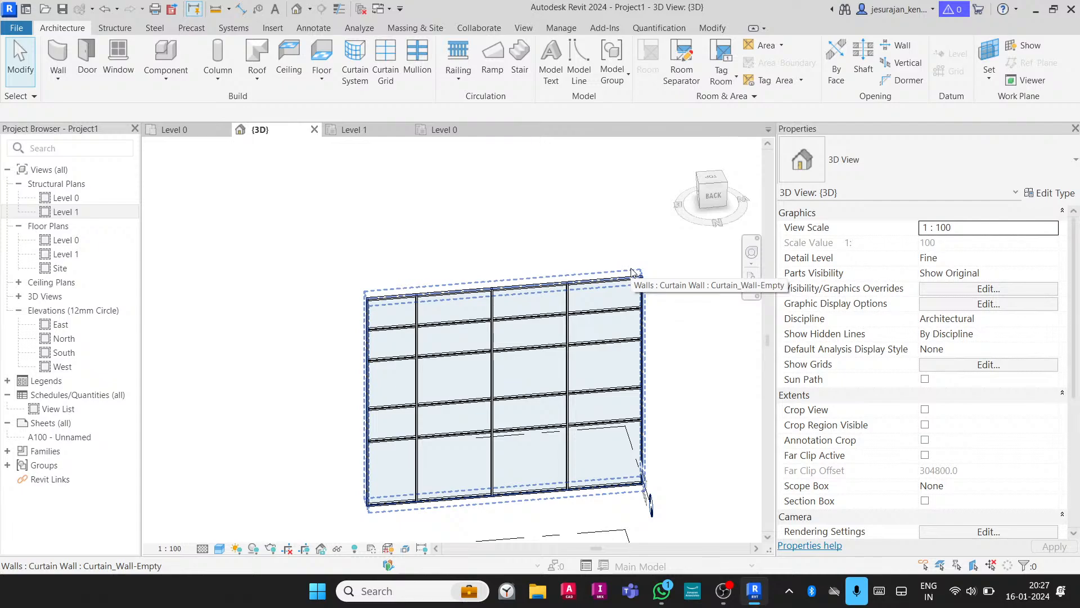
Delete the curtain wall with its grid lines and mullions from the 3D view
{"action": "middle_click_drag", "start_coordinate": [518, 265], "coordinate": [615, 257], "text": "shift"}
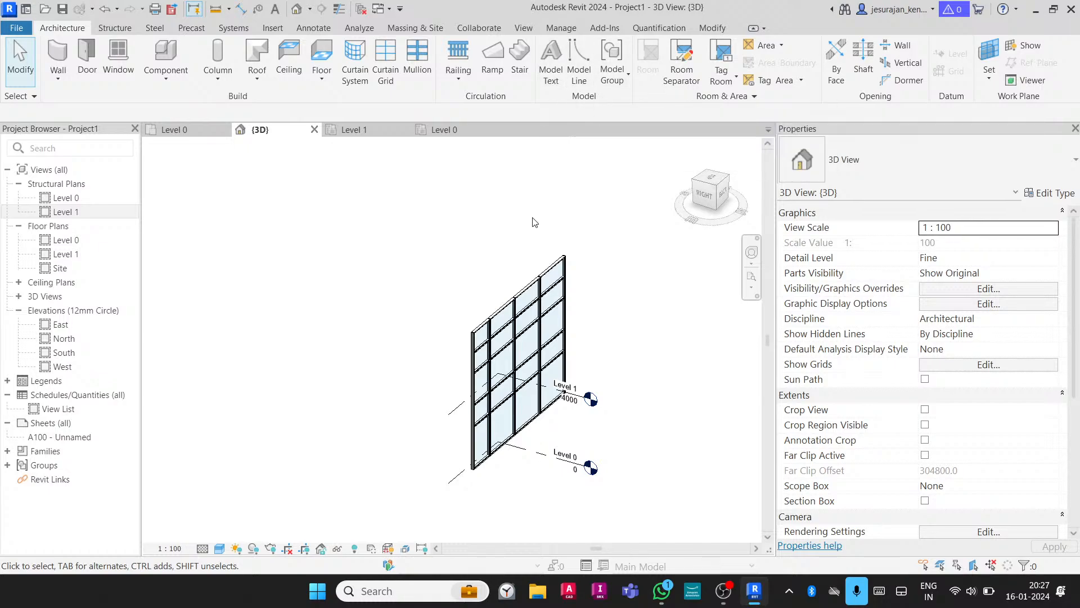
{"action": "left_click", "coordinate": [523, 287]}
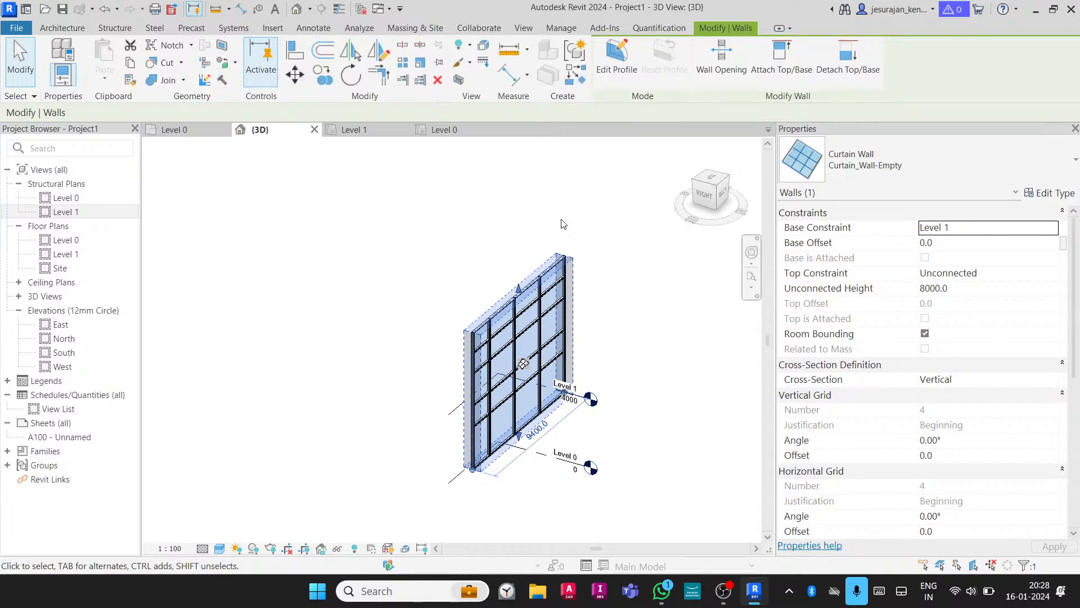
{"action": "key", "text": "Delete"}
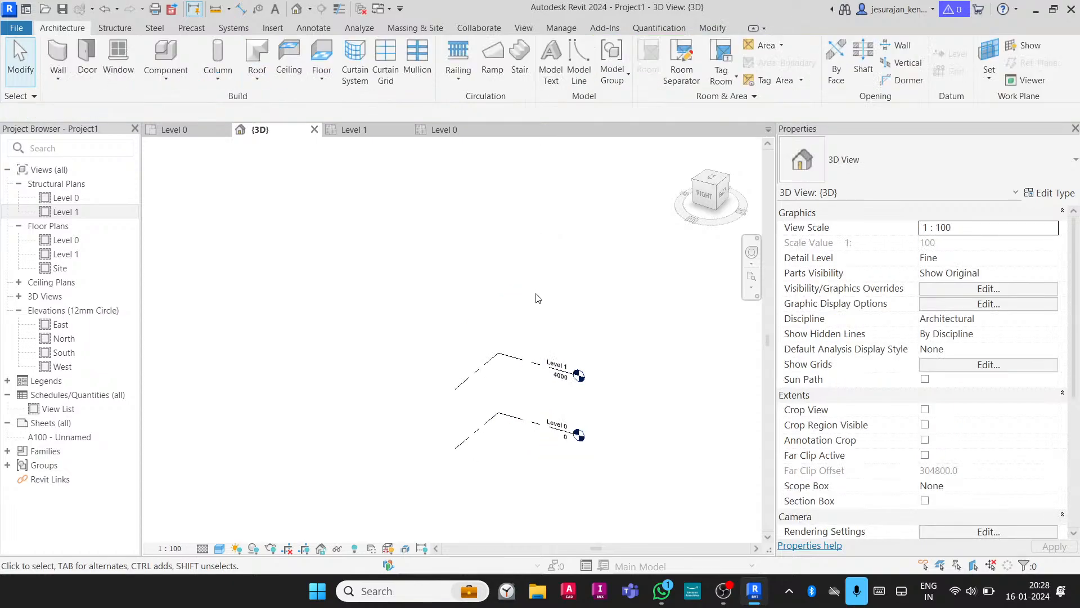
{"action": "middle_click_drag", "start_coordinate": [535, 299], "coordinate": [480, 309], "text": "shift"}
Place model text reading "Model Text" near the middle of the Level 0 structural plan
{"action": "double_click", "coordinate": [98, 198]}
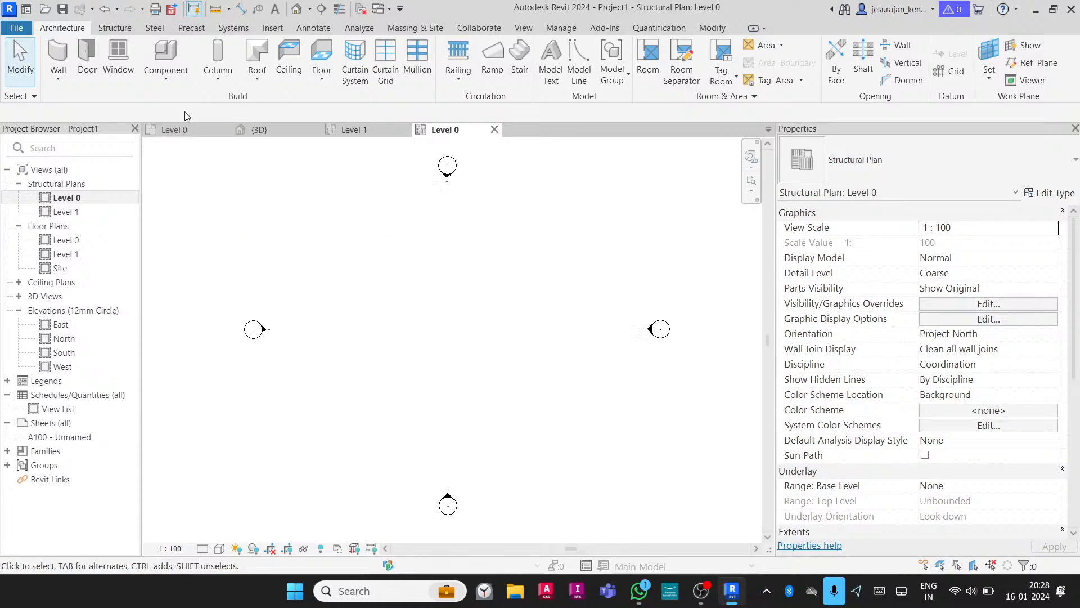
{"action": "left_click", "coordinate": [552, 76]}
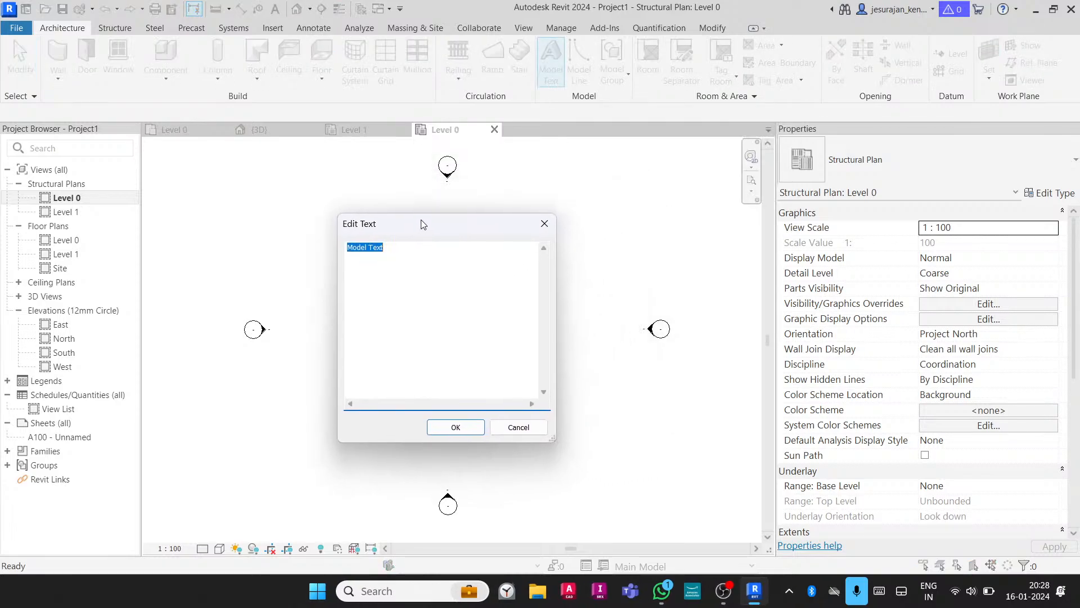
{"action": "left_click", "coordinate": [401, 294]}
{"action": "left_click", "coordinate": [456, 427]}
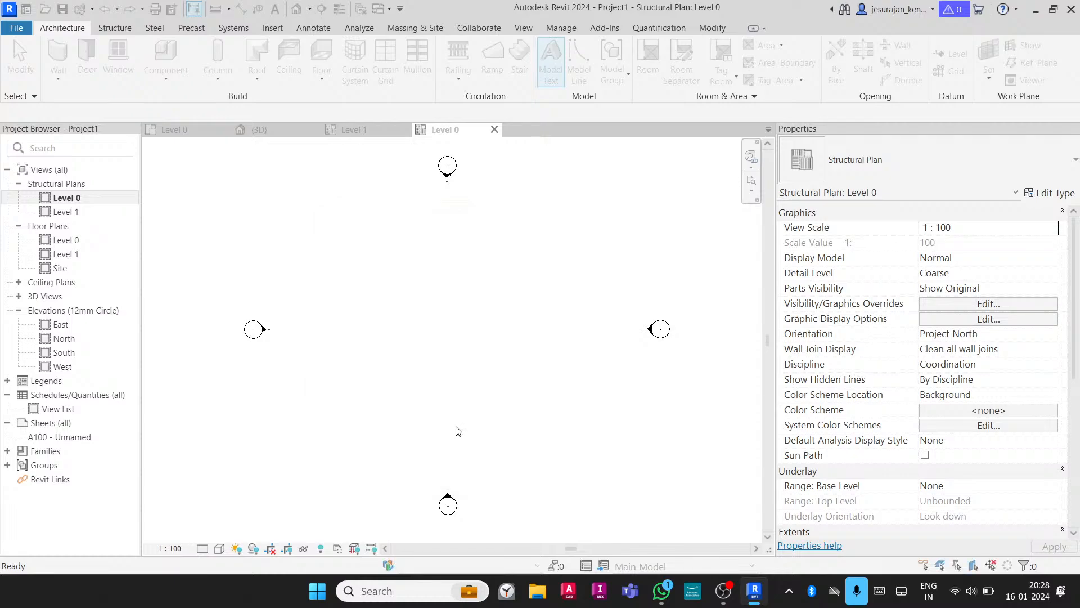
{"action": "scroll", "coordinate": [429, 328], "scroll_direction": "up", "scroll_amount": 2}
{"action": "left_click", "coordinate": [428, 328]}
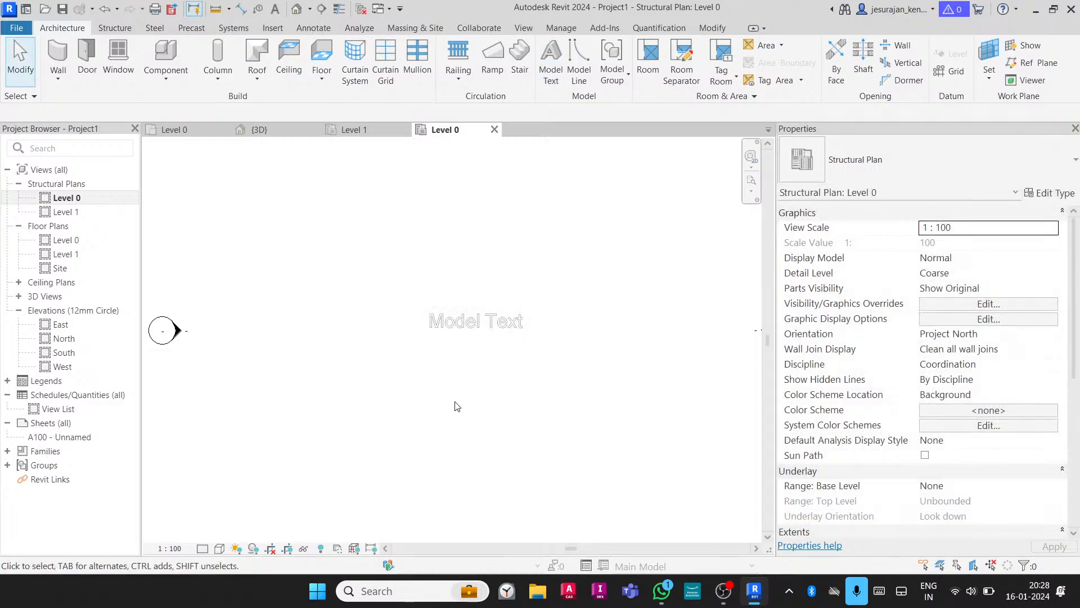
{"action": "left_click", "coordinate": [439, 324]}
{"action": "scroll", "coordinate": [416, 322], "scroll_direction": "down", "scroll_amount": 1}
{"action": "scroll", "coordinate": [417, 321], "scroll_direction": "down", "scroll_amount": 1}
{"action": "left_click", "coordinate": [437, 365]}
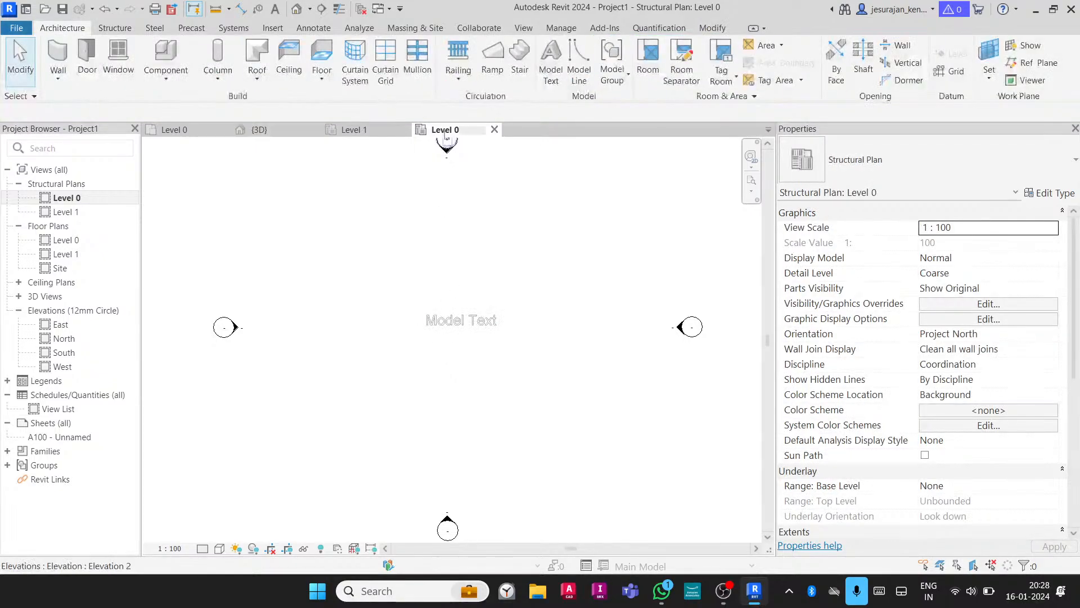
Open the default 3D view and look at the model text from an angle
{"action": "left_click", "coordinate": [523, 28]}
{"action": "left_click", "coordinate": [437, 53]}
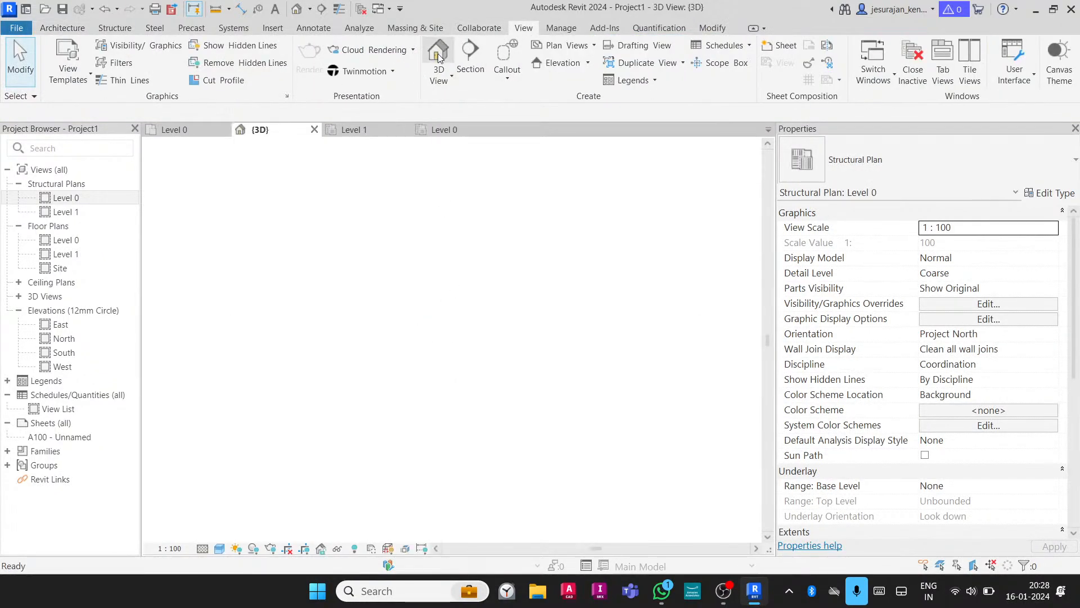
{"action": "middle_click_drag", "start_coordinate": [529, 352], "coordinate": [637, 400], "text": "shift"}
{"action": "scroll", "coordinate": [472, 404], "scroll_direction": "up", "scroll_amount": 5}
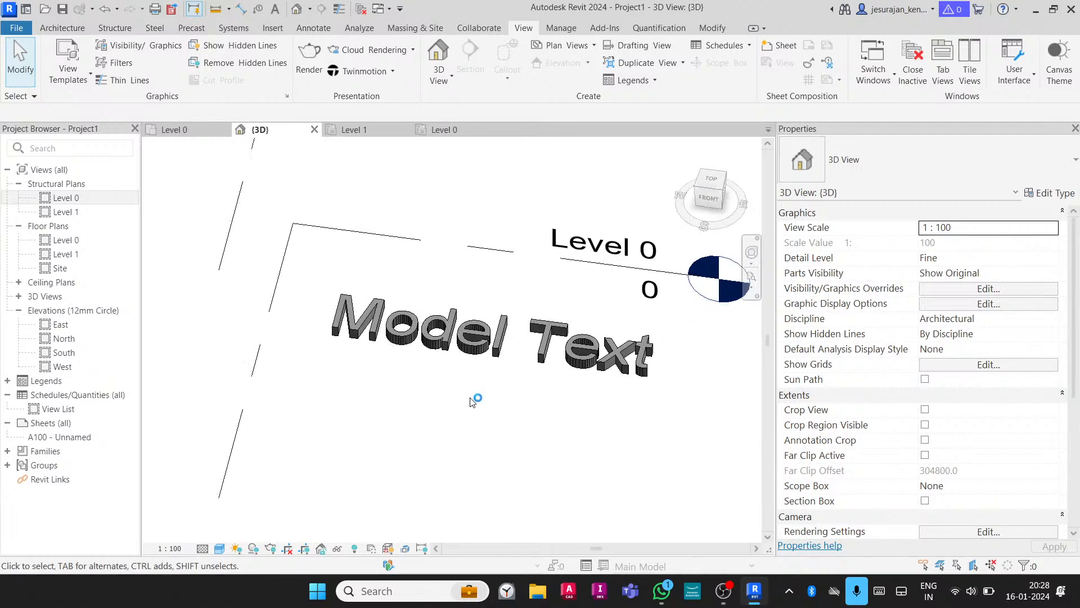
Replace the model text's wording with a person's name
{"action": "left_click", "coordinate": [477, 392]}
{"action": "left_click", "coordinate": [462, 382]}
{"action": "left_click", "coordinate": [479, 351]}
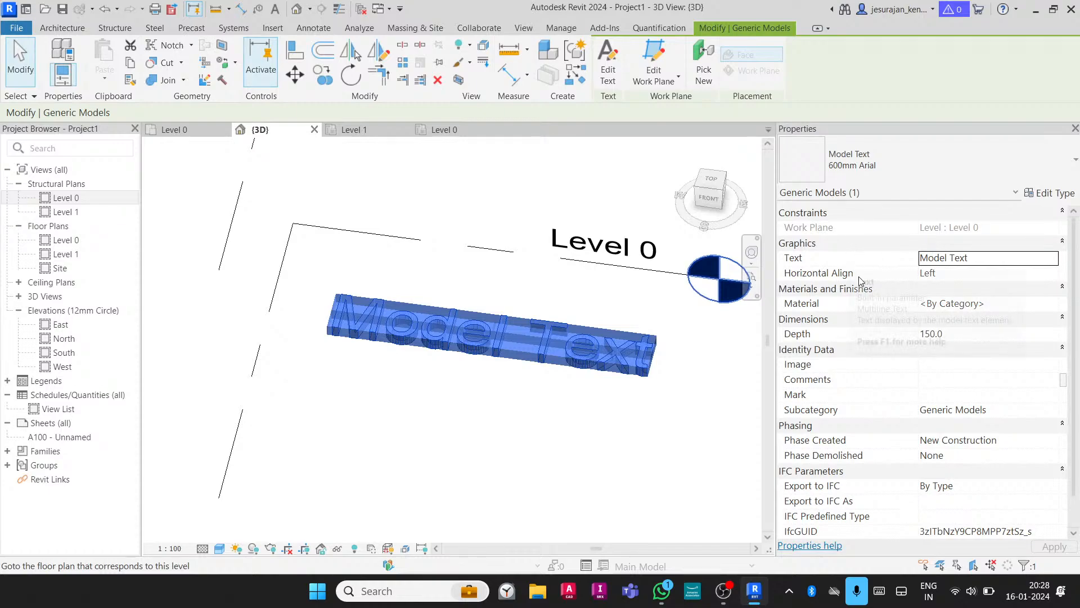
{"action": "scroll", "coordinate": [866, 298], "scroll_direction": "down", "scroll_amount": 1}
{"action": "scroll", "coordinate": [884, 417], "scroll_direction": "up", "scroll_amount": 1}
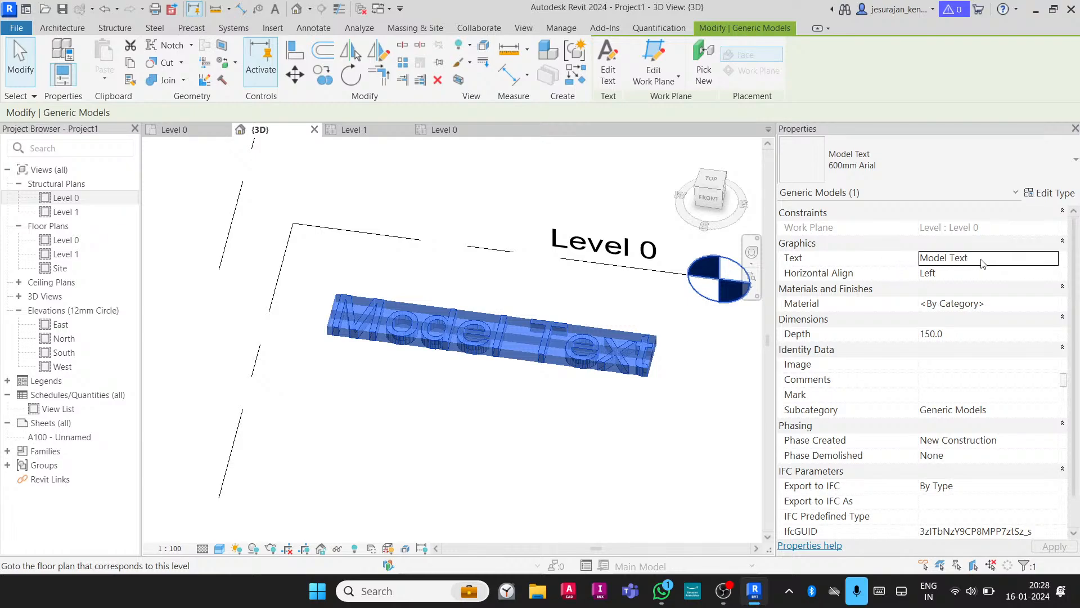
{"action": "left_click", "coordinate": [1021, 256]}
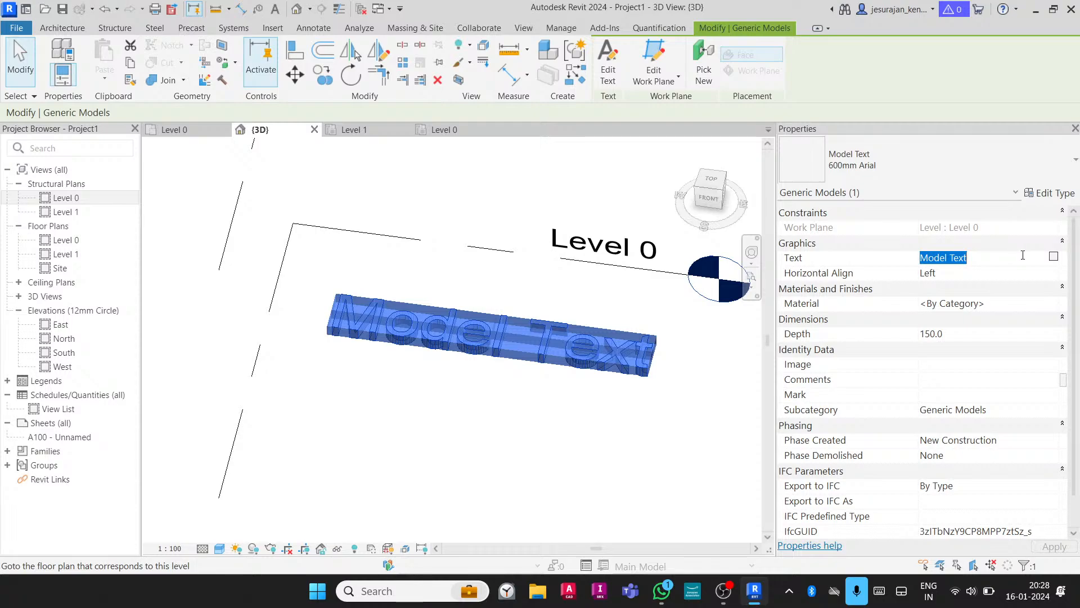
{"action": "left_click", "coordinate": [1054, 257]}
{"action": "type", "text": "jesurajan"}
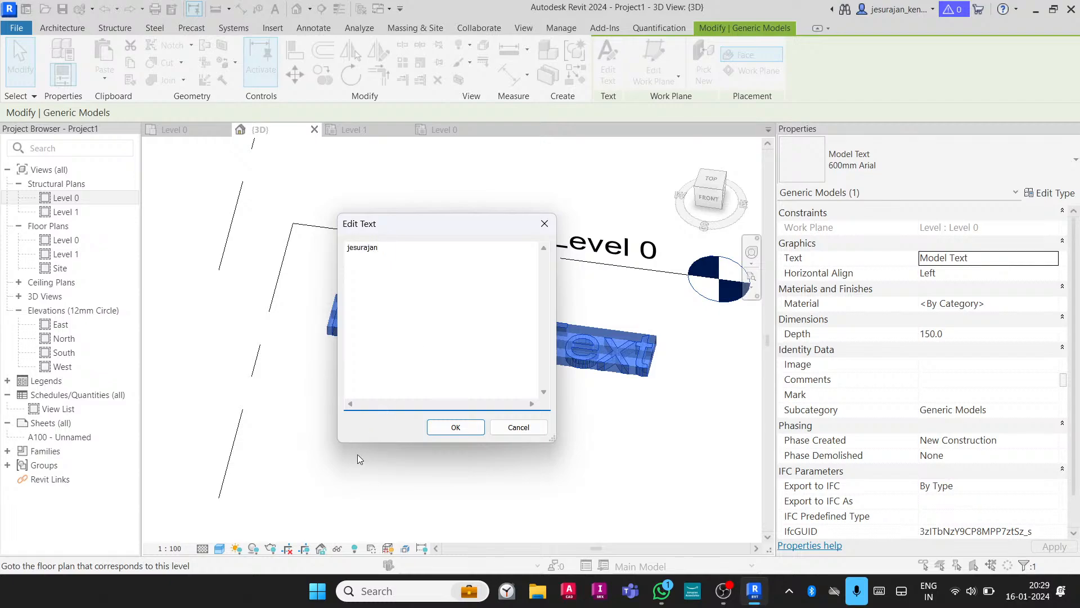
{"action": "left_click", "coordinate": [455, 427]}
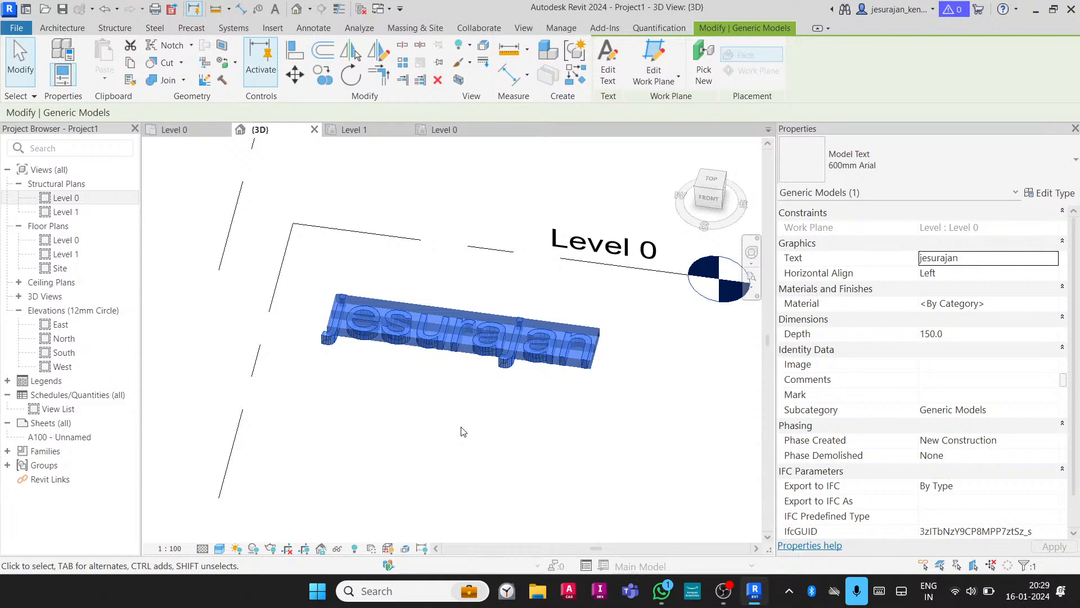
{"action": "left_click", "coordinate": [463, 431]}
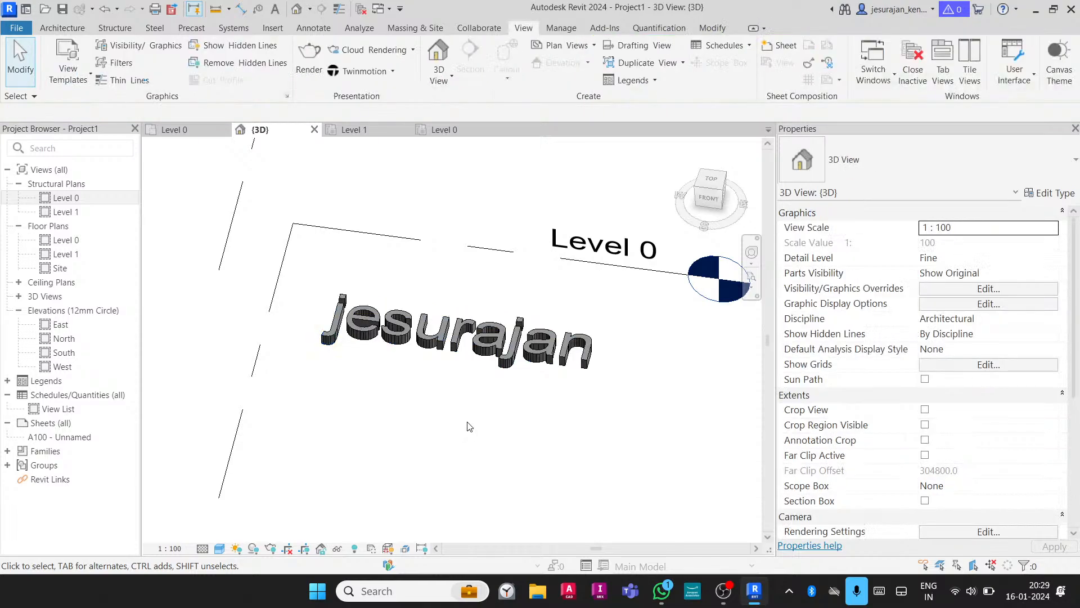
Set the model text's horizontal alignment to Center
{"action": "left_click", "coordinate": [584, 363]}
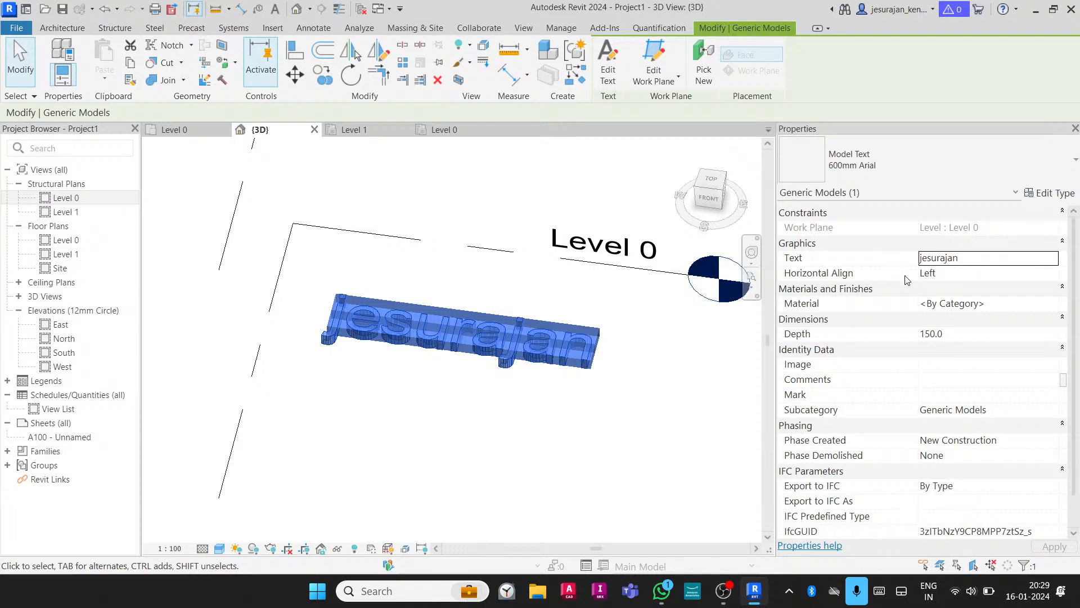
{"action": "left_click", "coordinate": [1013, 274]}
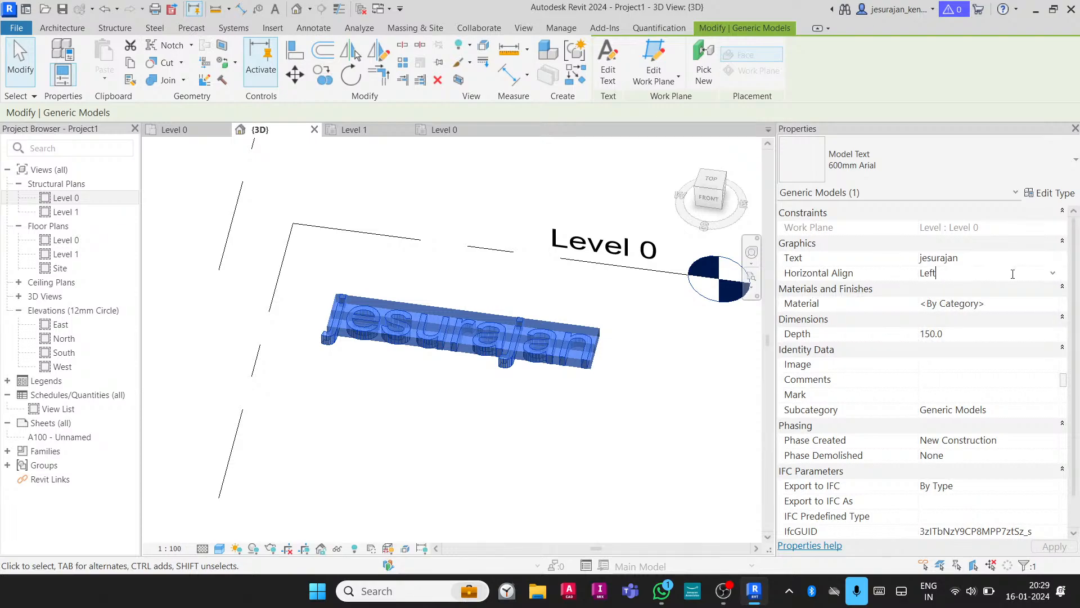
{"action": "left_click", "coordinate": [1054, 274]}
{"action": "left_click", "coordinate": [958, 305]}
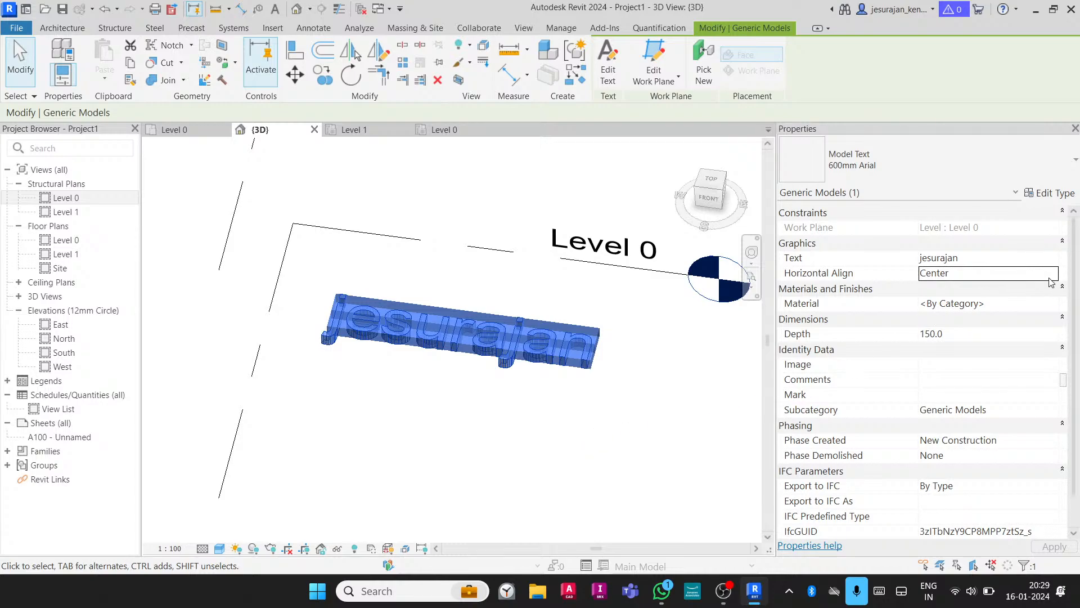
Search the material browser for brick and assign Brick, Common to the model text
{"action": "left_click", "coordinate": [1055, 306]}
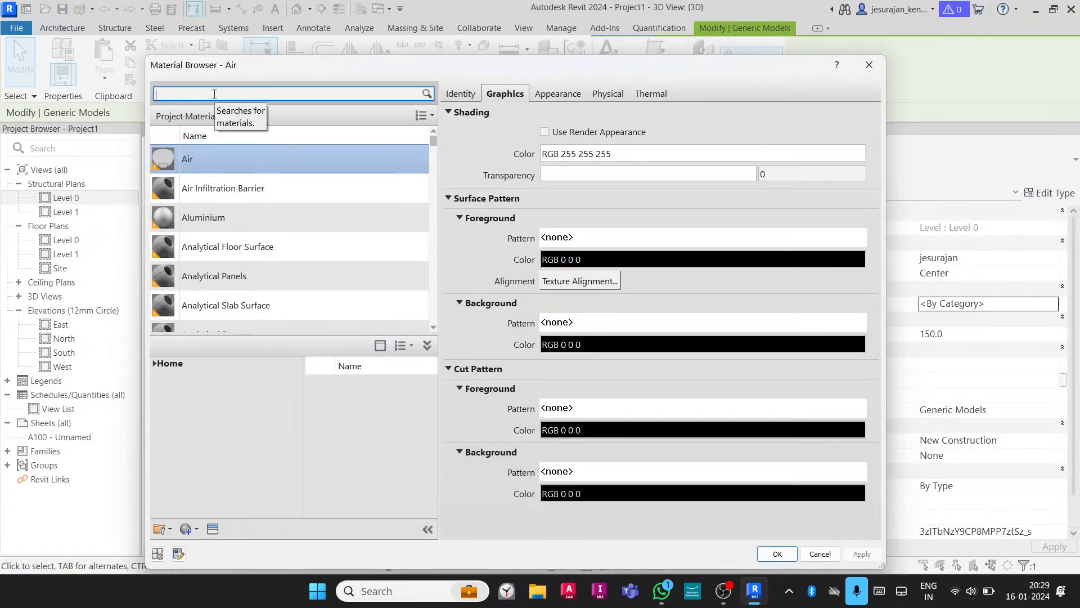
{"action": "type", "text": "in"}
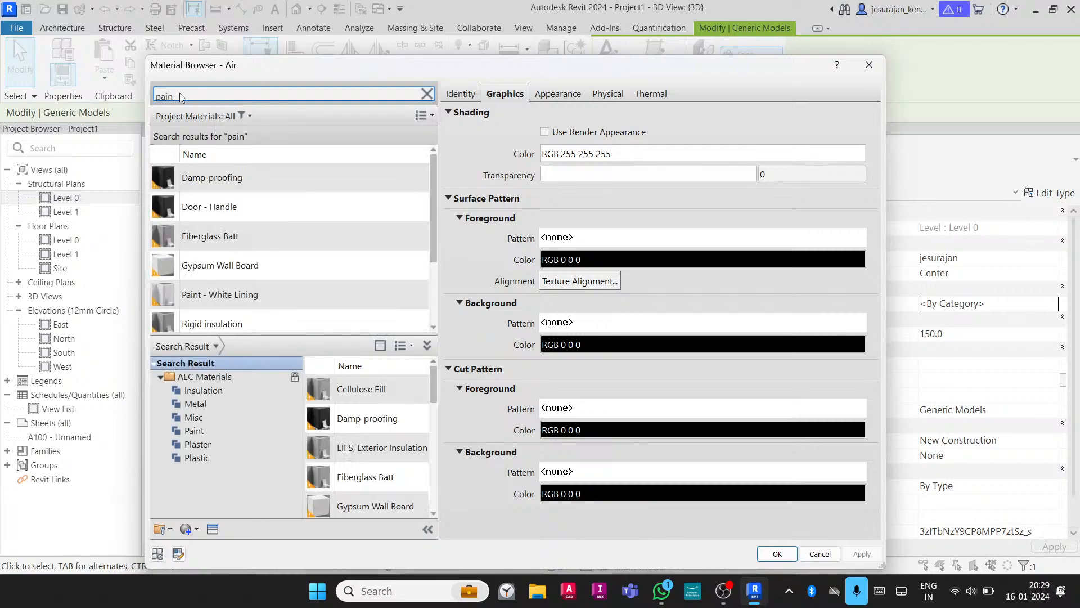
{"action": "type", "text": "b"}
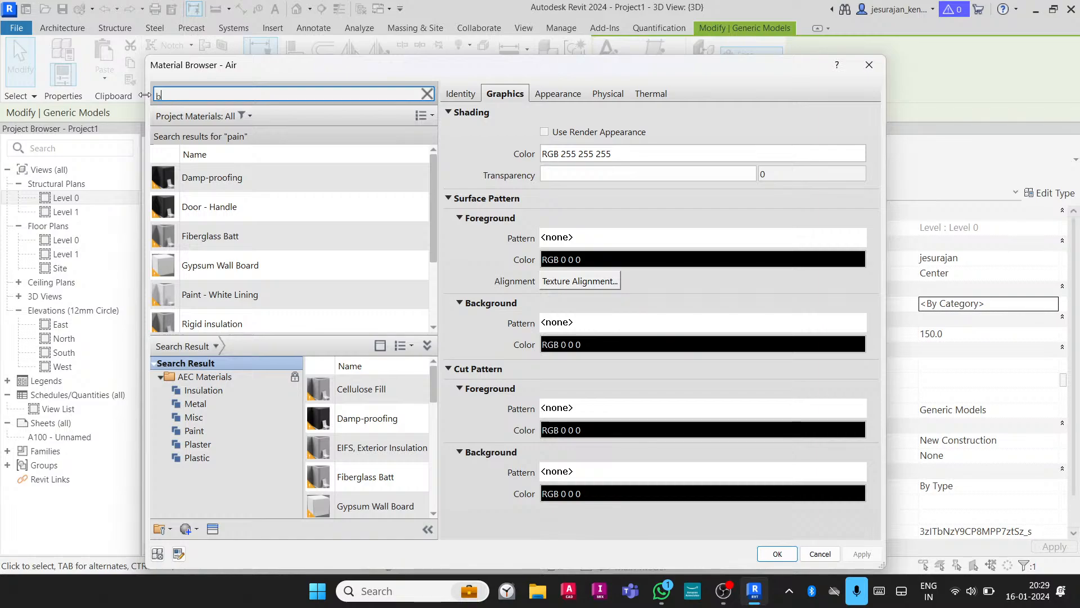
{"action": "type", "text": "rick"}
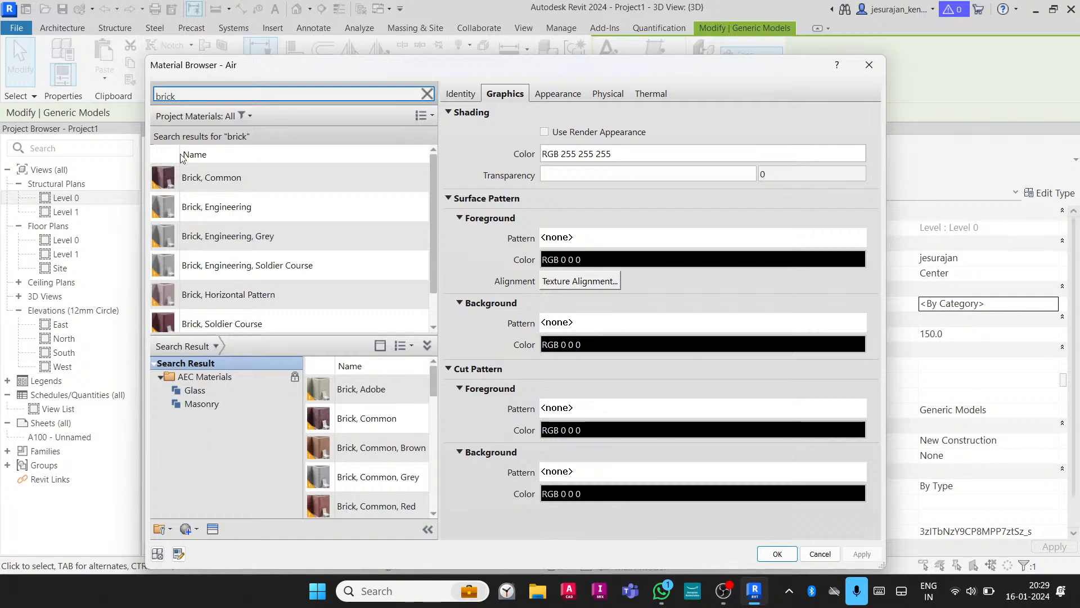
{"action": "left_click", "coordinate": [211, 178]}
{"action": "left_click", "coordinate": [593, 131]}
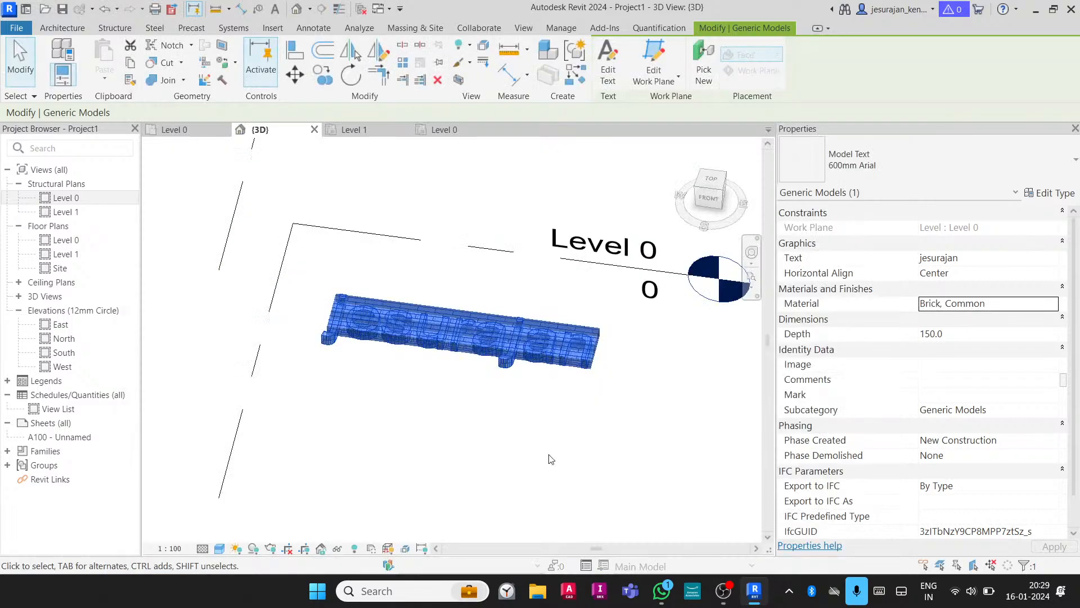
{"action": "left_click", "coordinate": [547, 453]}
{"action": "mouse_move", "coordinate": [460, 311]}
{"action": "middle_mouse_down", "text": "shift"}
{"action": "mouse_move", "coordinate": [436, 339]}
{"action": "mouse_move", "coordinate": [422, 315]}
{"action": "middle_mouse_up", "text": "shift"}
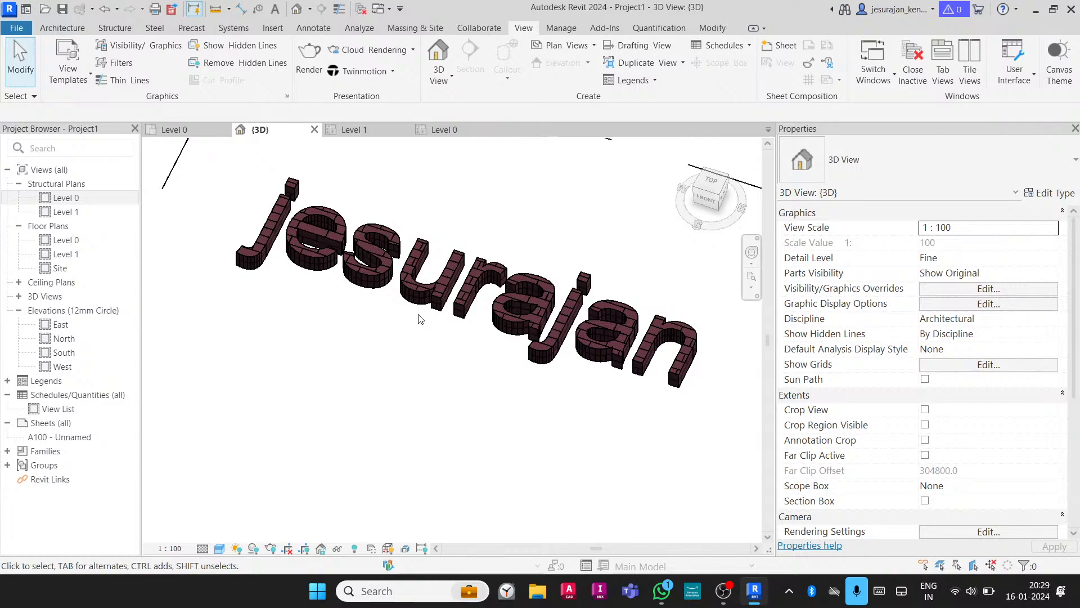
Set the brick model text's depth to 200 mm and inspect it in 3D
{"action": "left_click", "coordinate": [428, 298]}
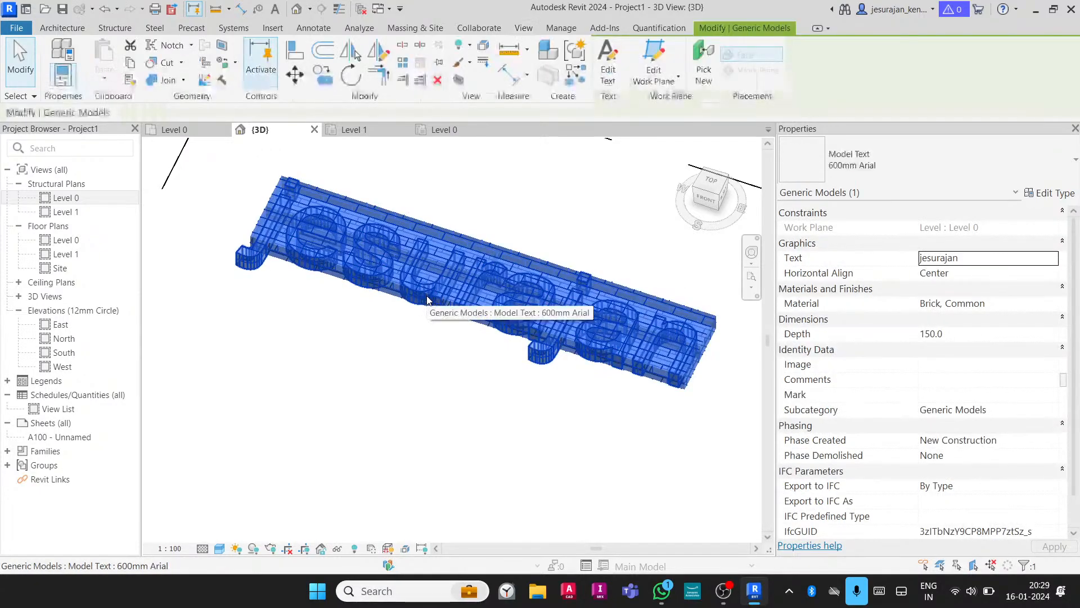
{"action": "left_click", "coordinate": [978, 333]}
{"action": "type", "text": "20"}
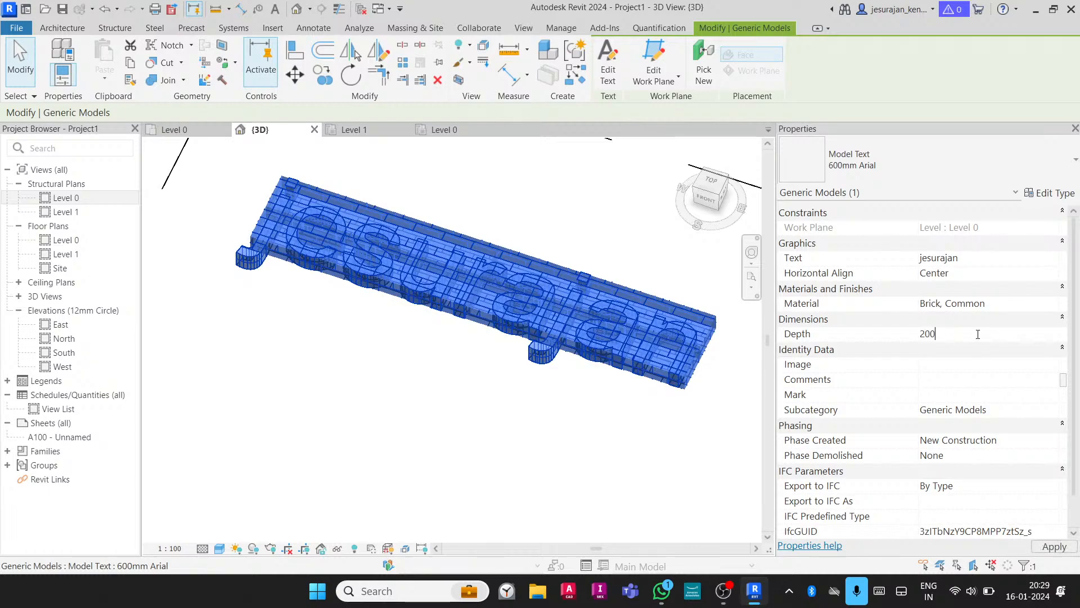
{"action": "type", "text": "0"}
{"action": "key", "text": "Return"}
{"action": "left_click", "coordinate": [586, 440]}
{"action": "middle_click_drag", "start_coordinate": [587, 440], "coordinate": [558, 430], "text": "shift"}
Increase the model text's depth to 1000 mm and inspect the extruded letters
{"action": "left_click", "coordinate": [589, 432]}
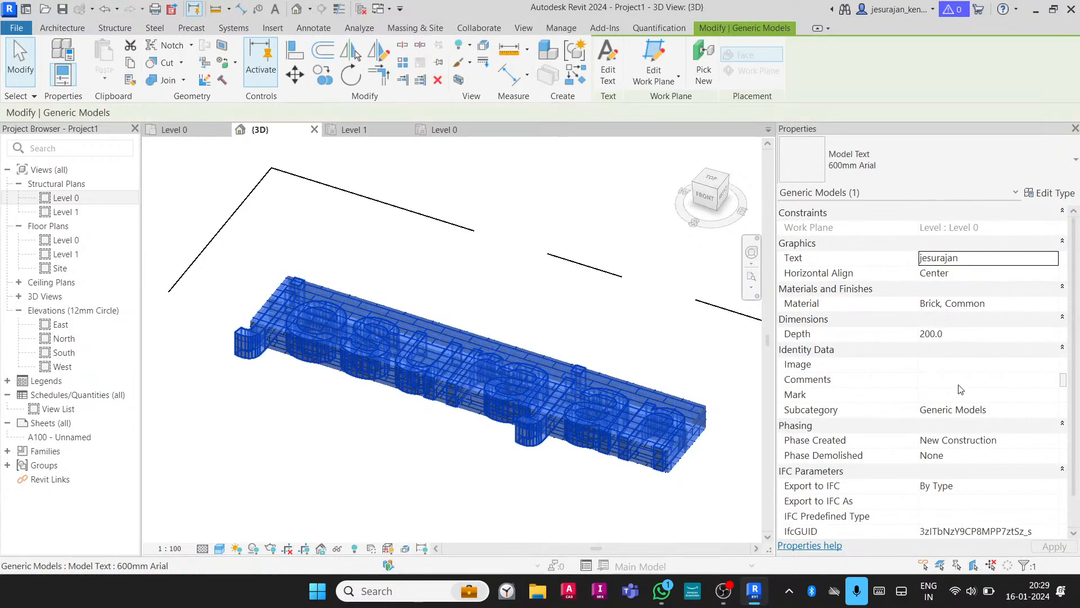
{"action": "left_click", "coordinate": [969, 336]}
{"action": "type", "text": "1000.0"}
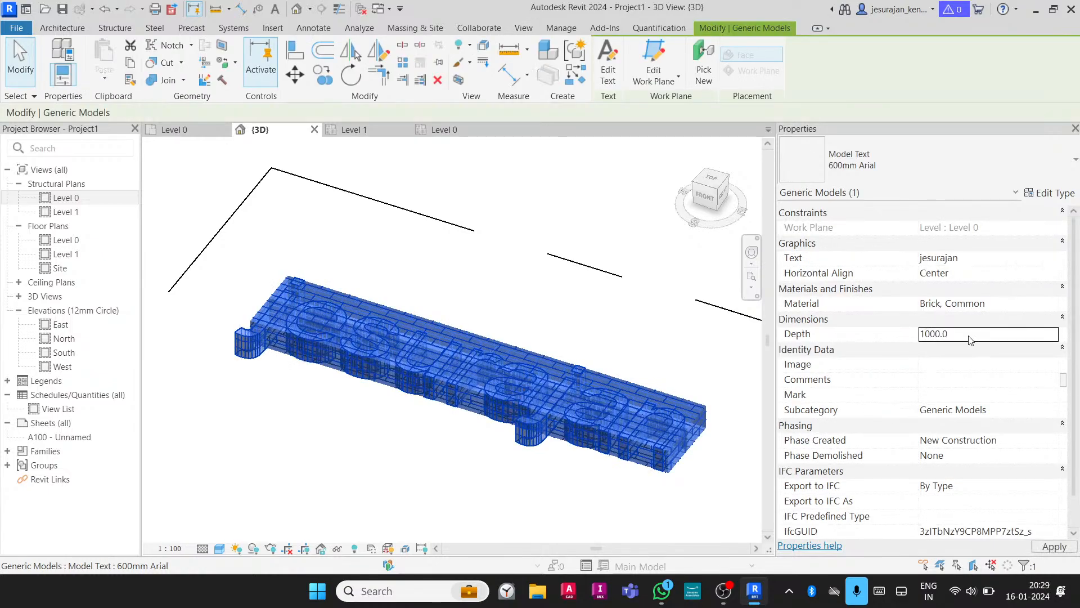
{"action": "left_click", "coordinate": [546, 492]}
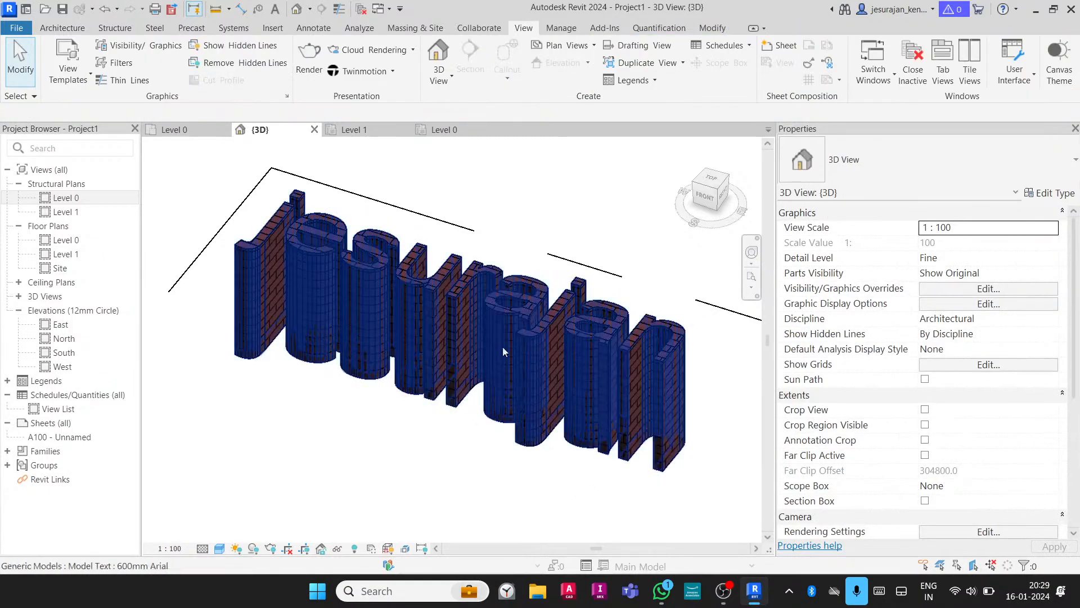
{"action": "middle_click_drag", "start_coordinate": [502, 347], "coordinate": [485, 422], "text": "shift"}
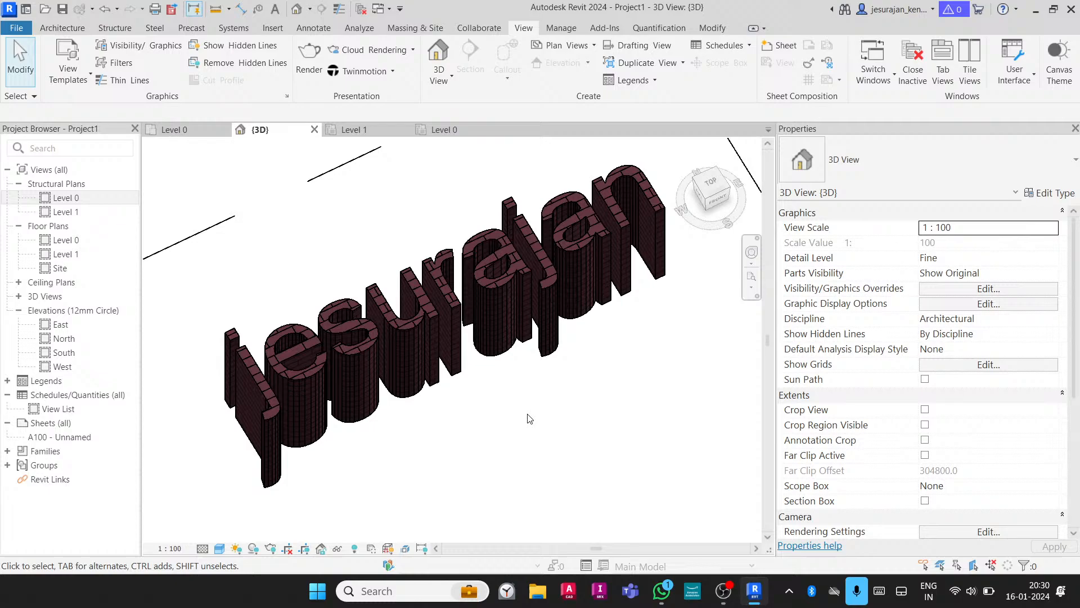
Review the model text's instance and type properties and enable Bold for the 600mm Arial type
{"action": "left_click", "coordinate": [519, 265]}
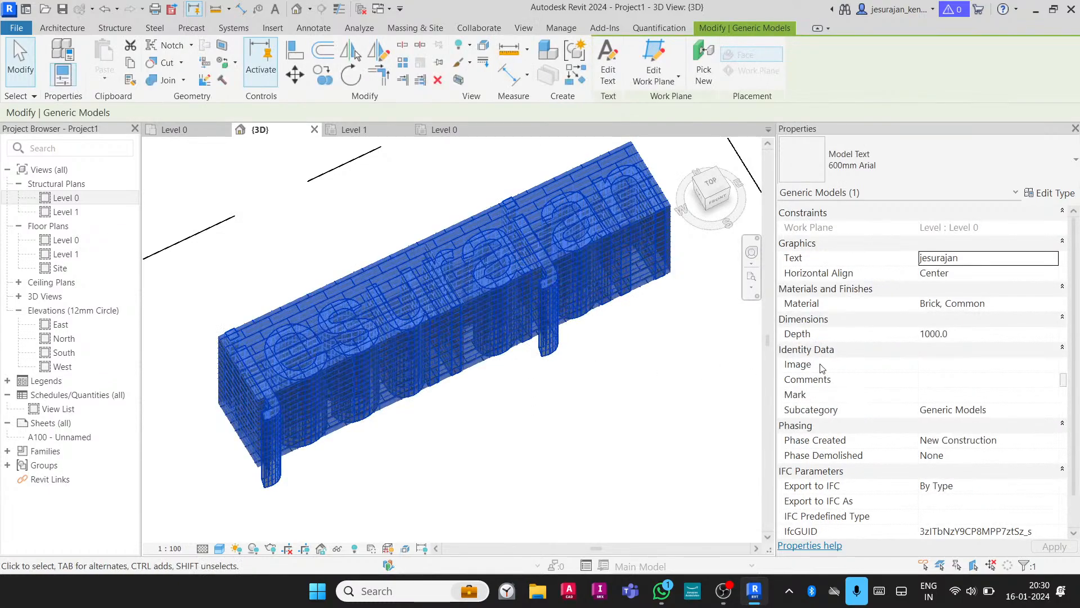
{"action": "scroll", "coordinate": [845, 417], "scroll_direction": "down", "scroll_amount": 1}
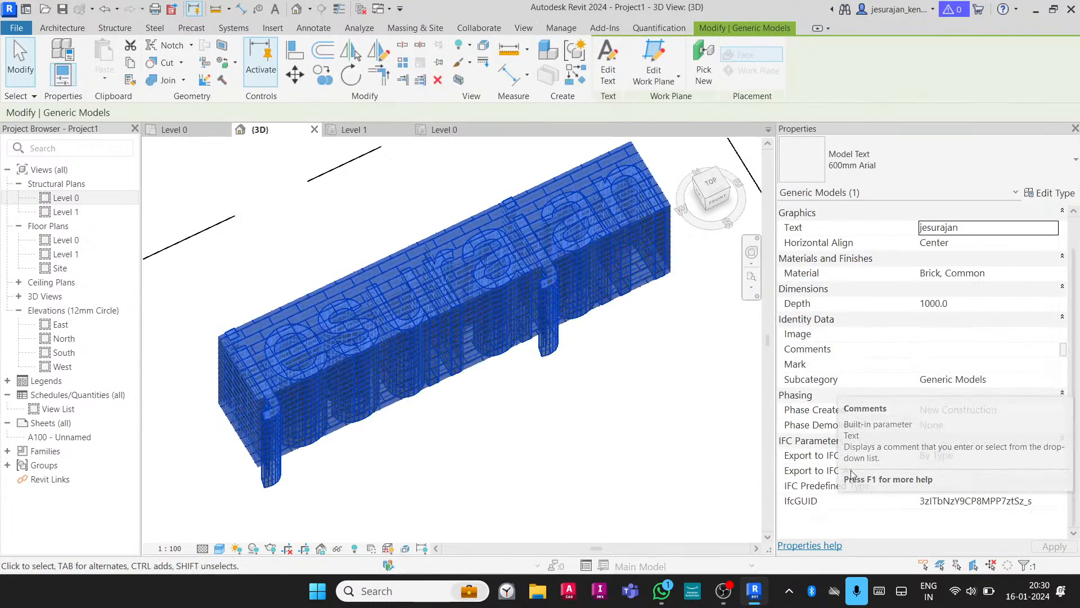
{"action": "scroll", "coordinate": [855, 459], "scroll_direction": "up", "scroll_amount": 1}
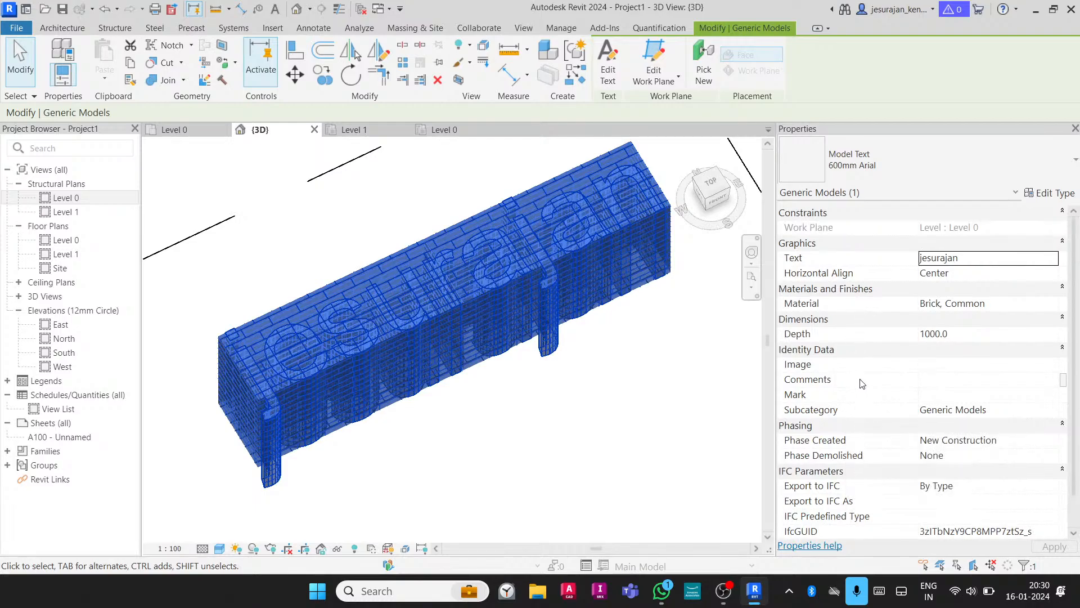
{"action": "left_click", "coordinate": [1056, 193]}
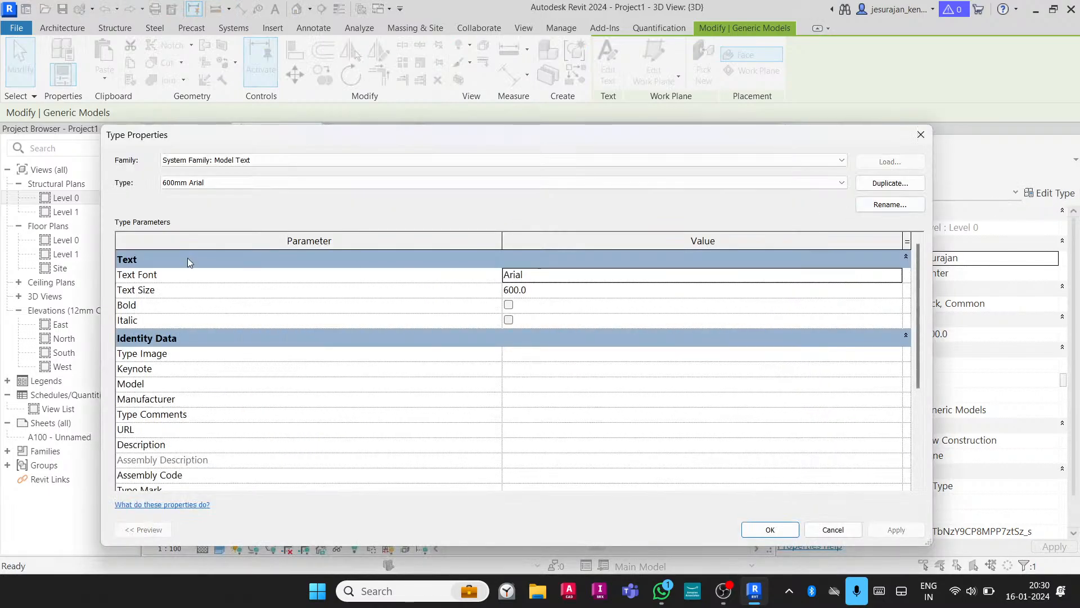
{"action": "left_click", "coordinate": [559, 290]}
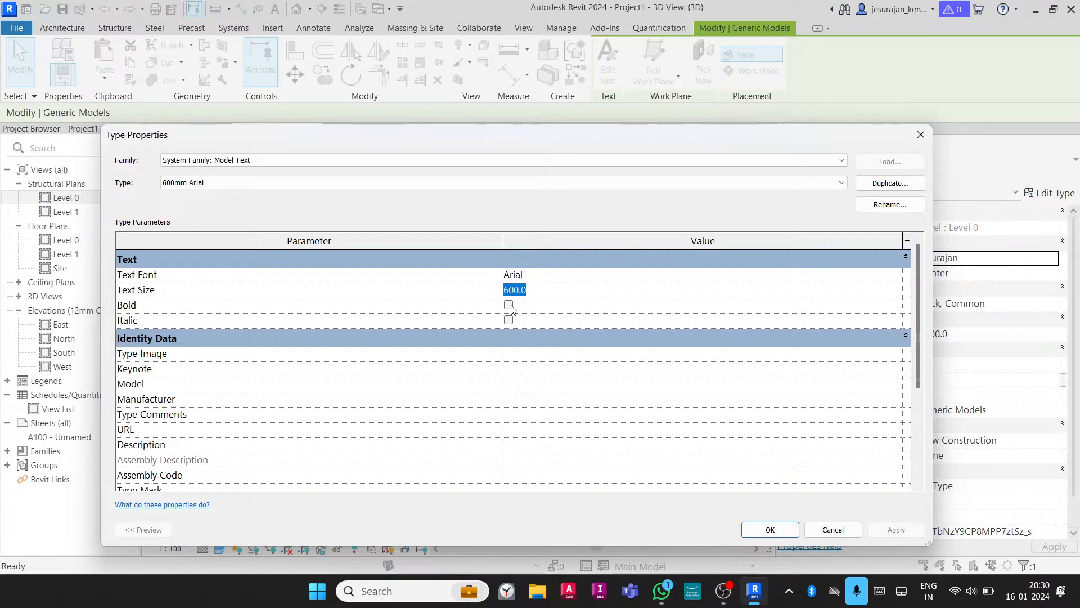
{"action": "scroll", "coordinate": [480, 381], "scroll_direction": "down", "scroll_amount": 3}
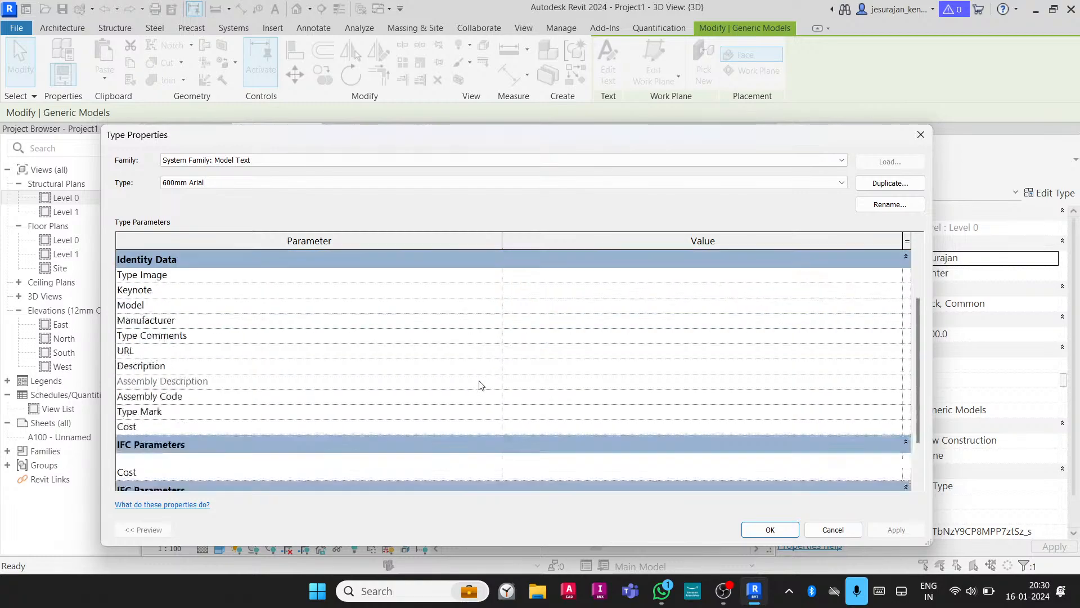
{"action": "scroll", "coordinate": [480, 381], "scroll_direction": "up", "scroll_amount": 3}
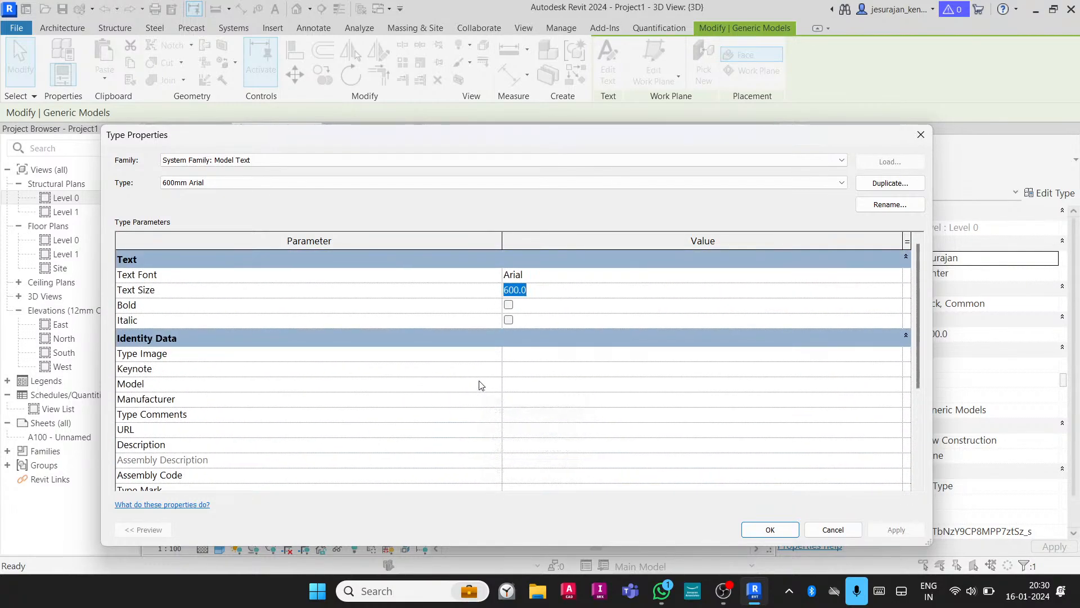
{"action": "left_click", "coordinate": [510, 306]}
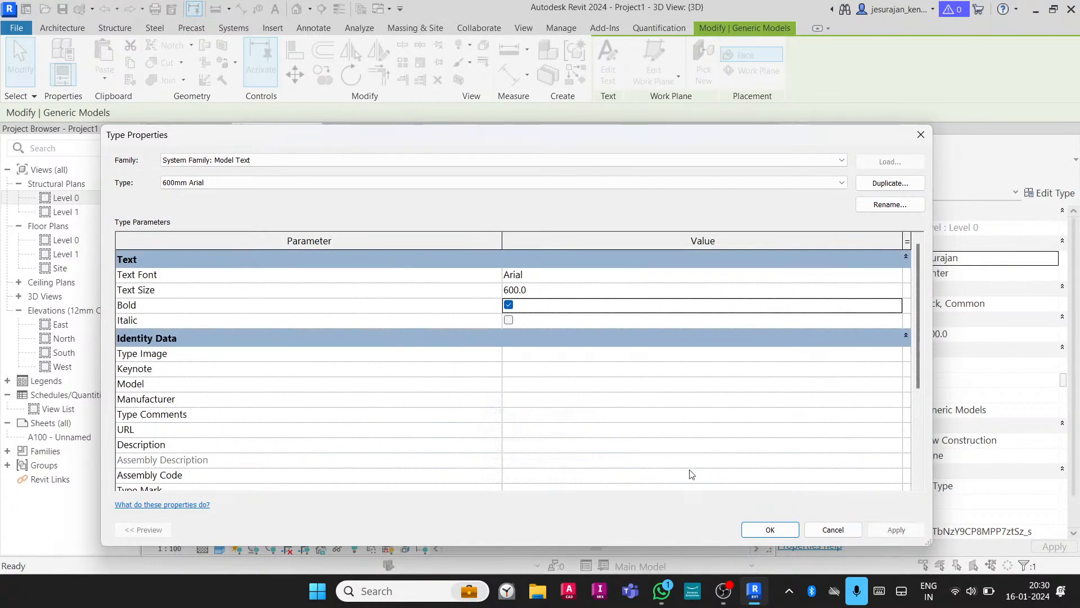
{"action": "left_click", "coordinate": [770, 530]}
{"action": "left_click", "coordinate": [646, 455]}
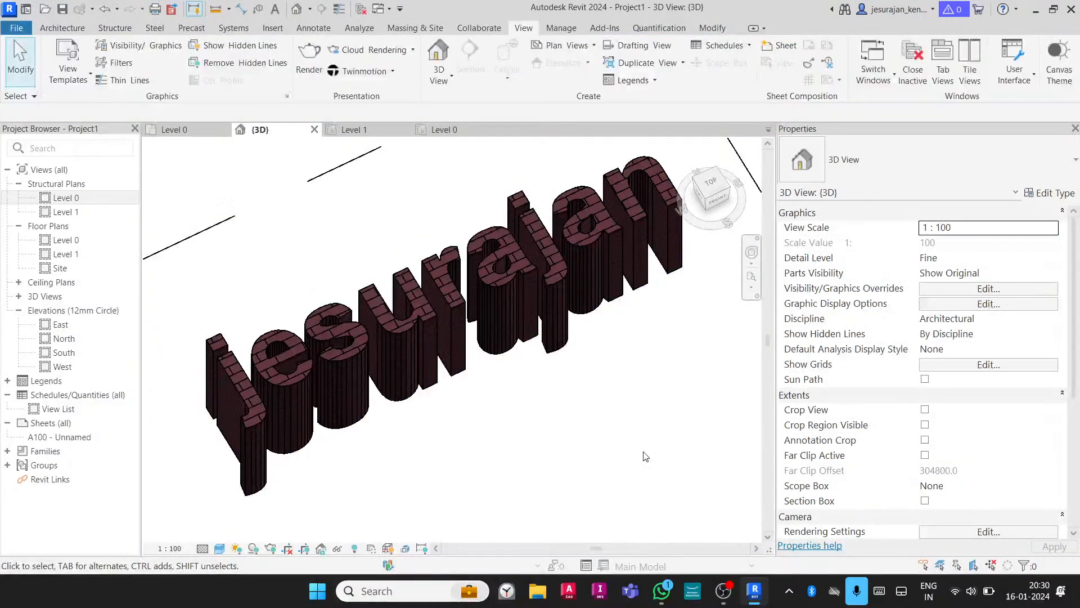
Examine the bold brick model text from directly above in the 3D view
{"action": "middle_click_drag", "start_coordinate": [562, 329], "coordinate": [591, 314], "text": "shift"}
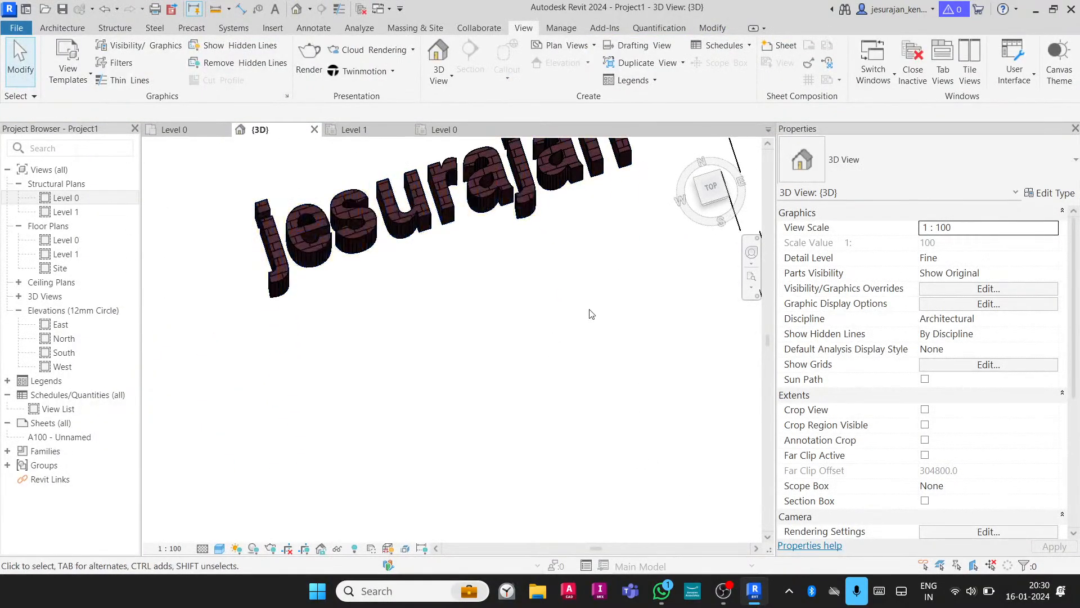
{"action": "left_click", "coordinate": [711, 188]}
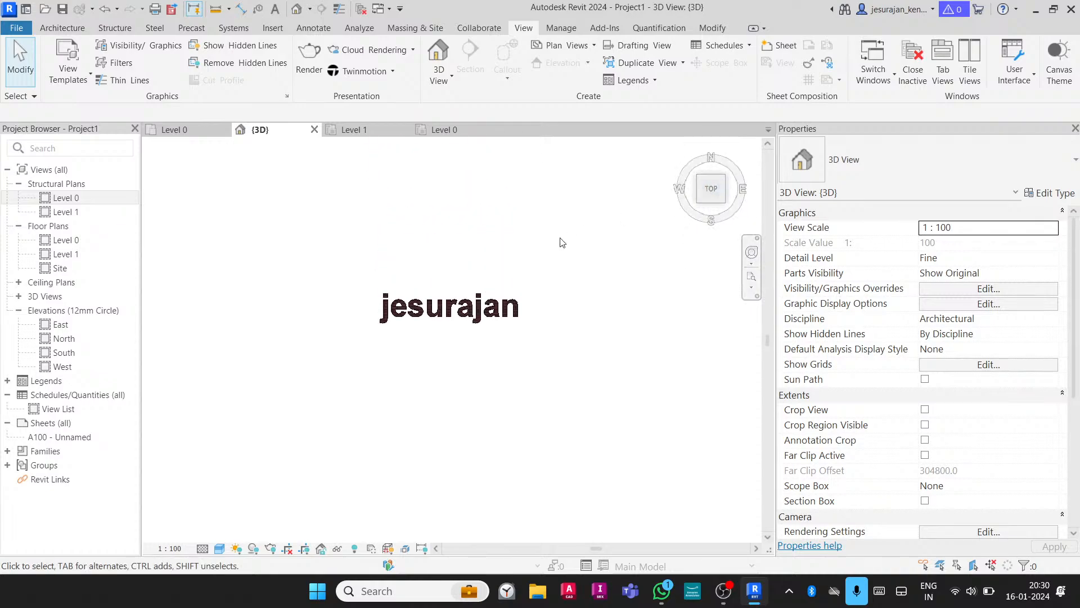
{"action": "scroll", "coordinate": [412, 333], "scroll_direction": "up", "scroll_amount": 3}
{"action": "scroll", "coordinate": [496, 316], "scroll_direction": "up", "scroll_amount": 2}
{"action": "middle_click_drag", "start_coordinate": [520, 335], "coordinate": [493, 352]}
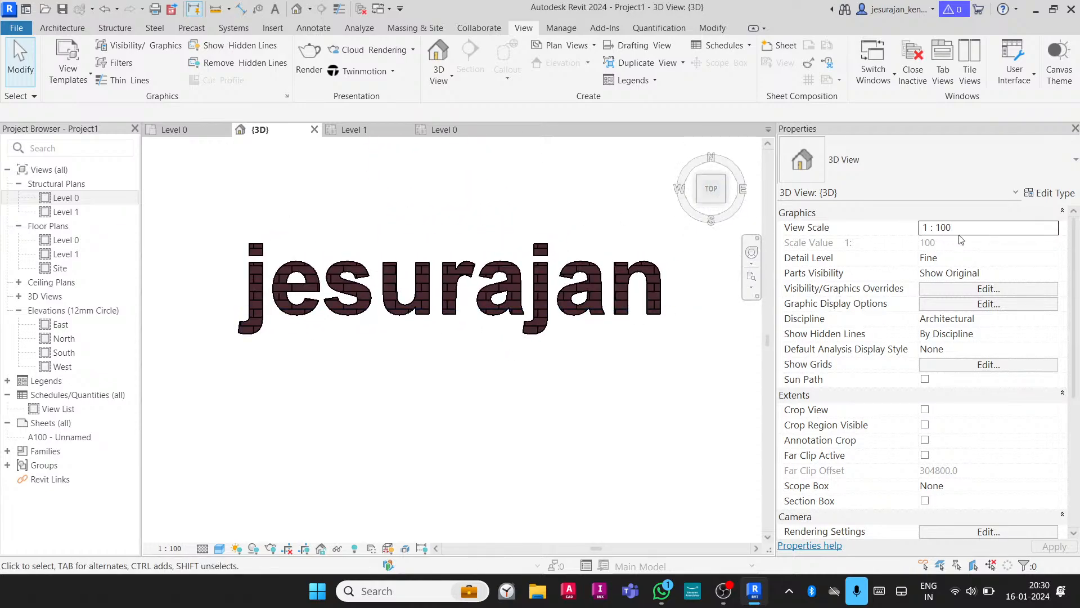
Turn off Bold in the brick model text's 600mm Arial type properties and apply the change
{"action": "left_click", "coordinate": [622, 292]}
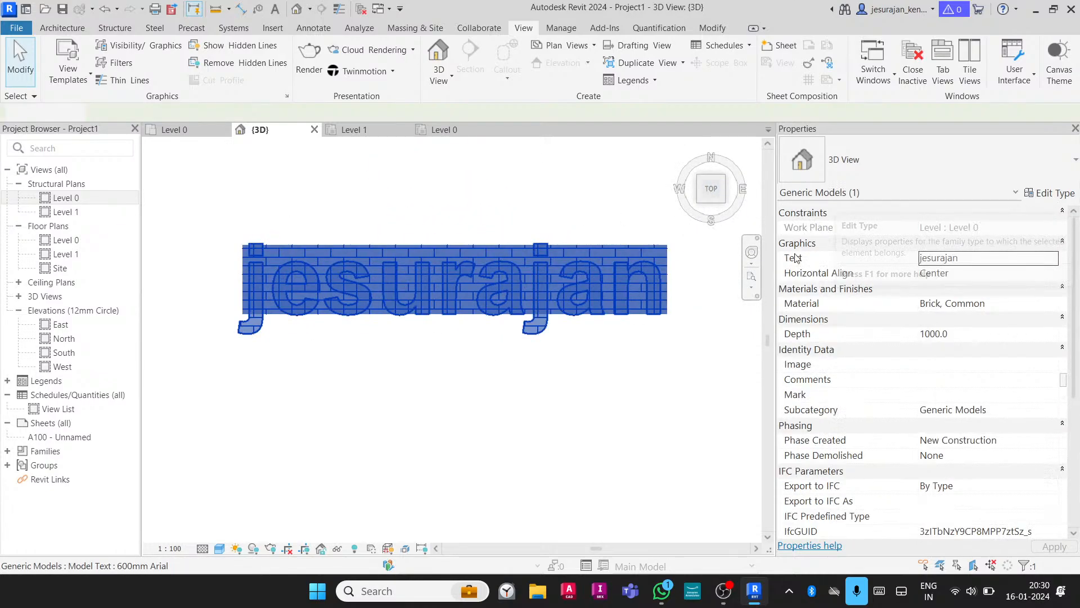
{"action": "left_click", "coordinate": [1050, 193]}
{"action": "left_click_drag", "start_coordinate": [526, 145], "coordinate": [1001, 84]}
{"action": "left_click", "coordinate": [980, 247]}
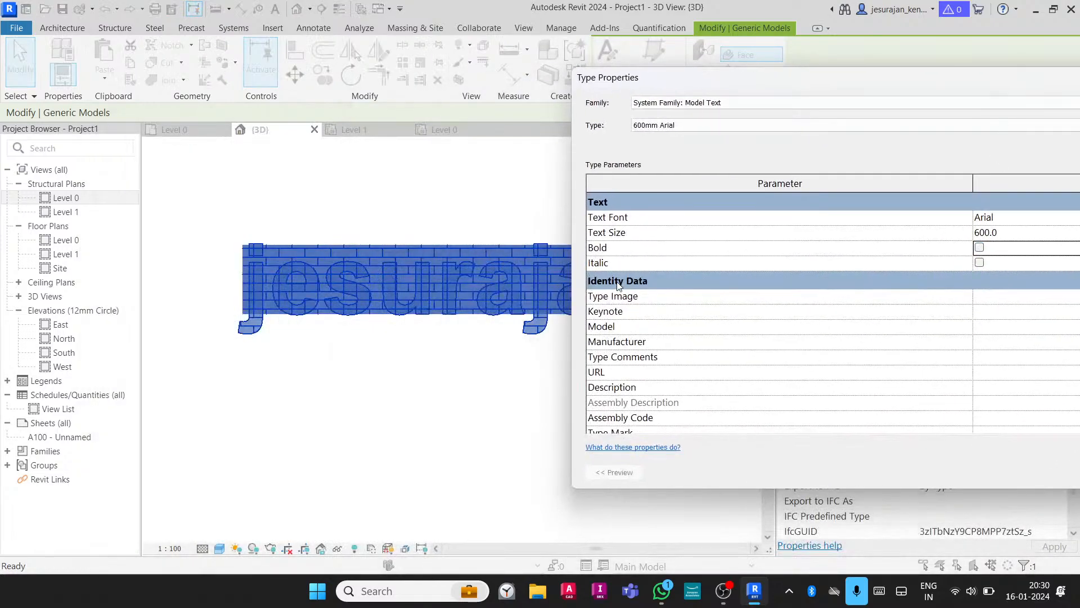
{"action": "key", "text": "Return"}
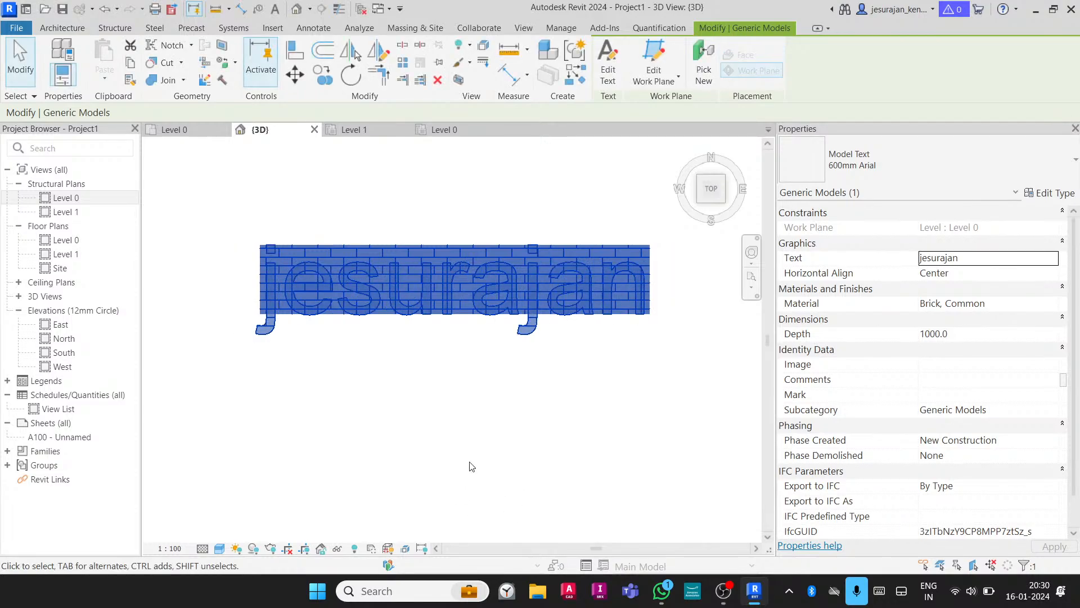
{"action": "left_click", "coordinate": [461, 352]}
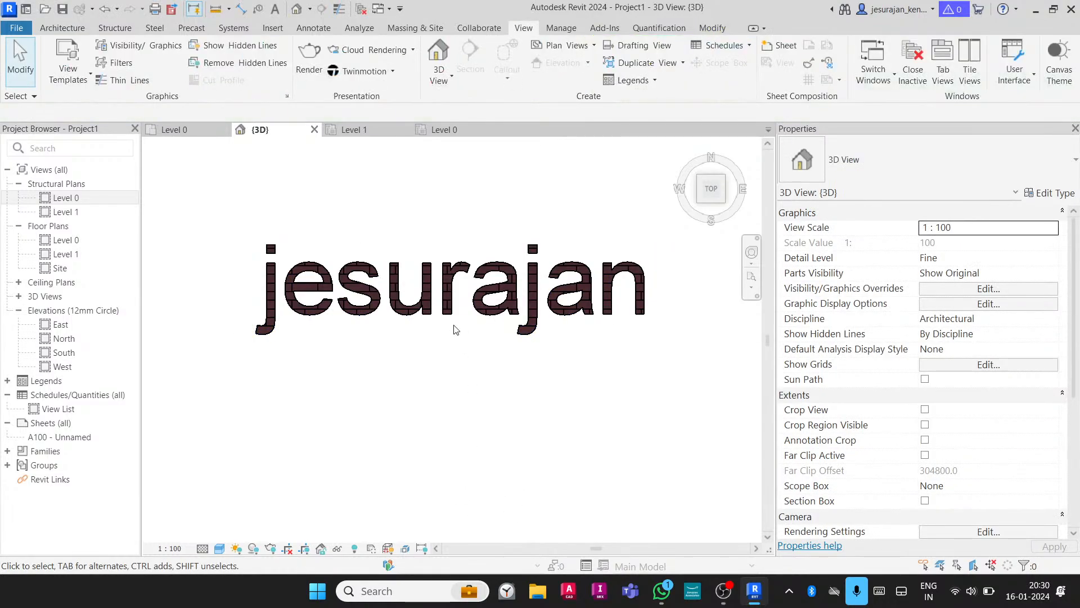
Examine the non-bold brick model text in 3D from an angle and from directly above
{"action": "left_click", "coordinate": [452, 311]}
{"action": "middle_click_drag", "start_coordinate": [452, 312], "coordinate": [372, 228]}
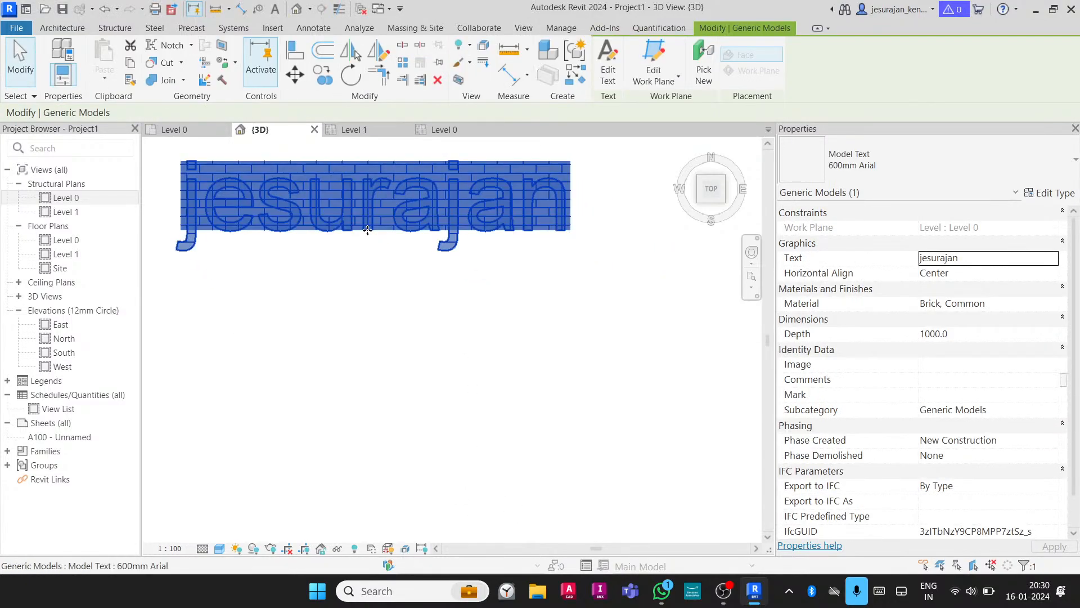
{"action": "left_click", "coordinate": [567, 304]}
{"action": "middle_click_drag", "start_coordinate": [567, 304], "coordinate": [454, 281], "text": "shift"}
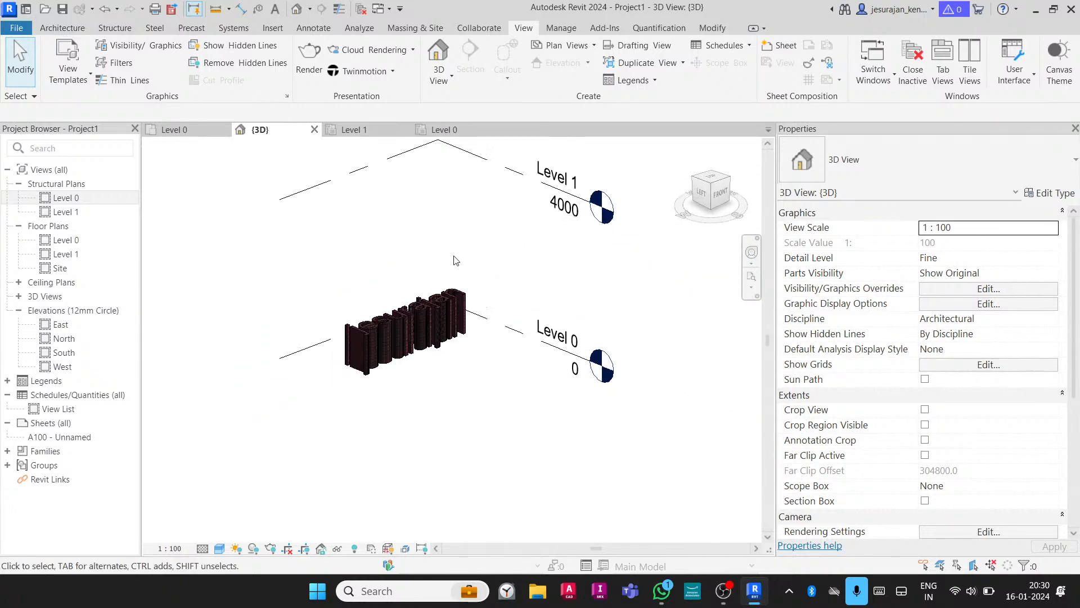
{"action": "middle_click_drag", "start_coordinate": [456, 260], "coordinate": [438, 289], "text": "shift"}
{"action": "left_click", "coordinate": [438, 290]}
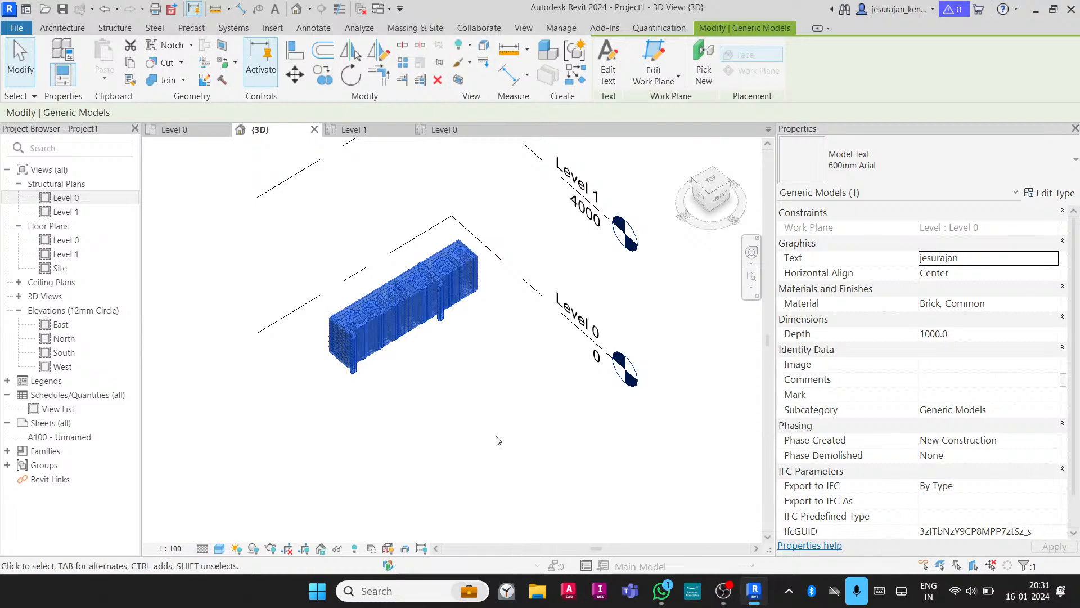
{"action": "left_click", "coordinate": [471, 399]}
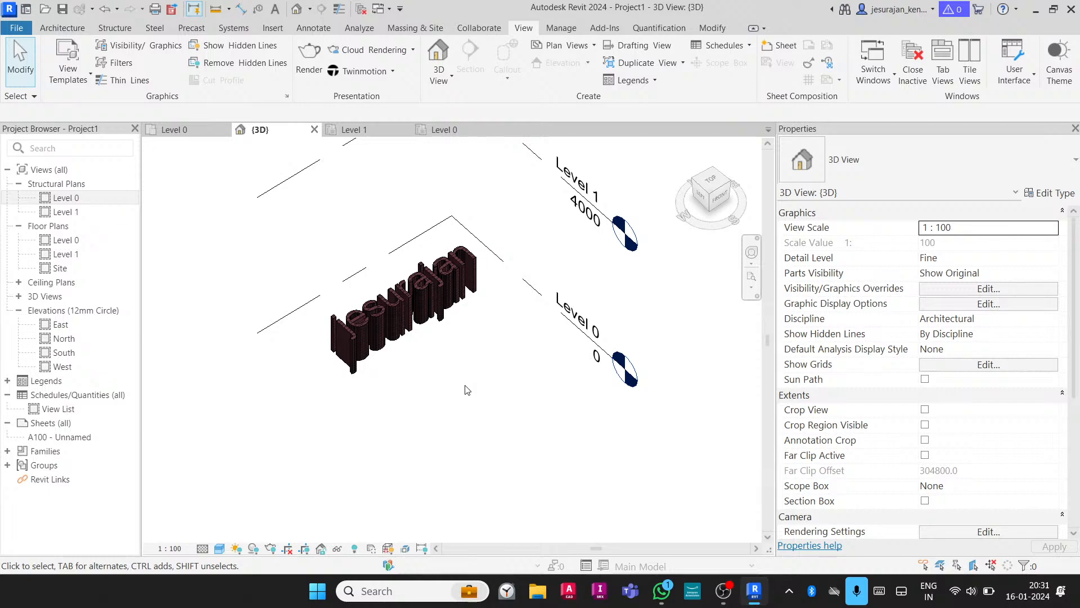
{"action": "left_click", "coordinate": [712, 181]}
{"action": "scroll", "coordinate": [488, 315], "scroll_direction": "up", "scroll_amount": 6}
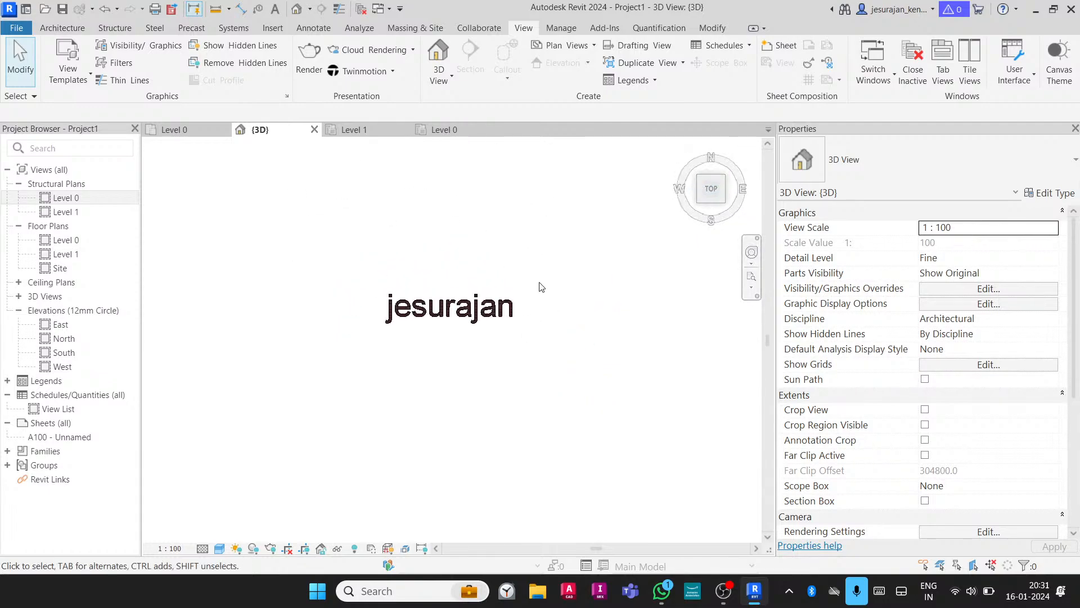
{"action": "left_click", "coordinate": [487, 320]}
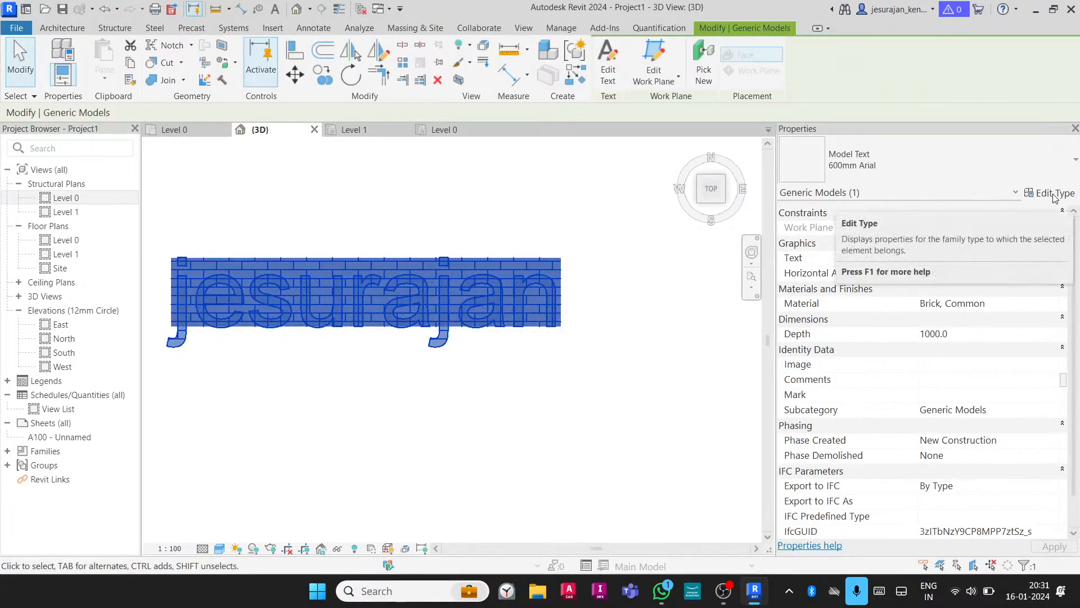
{"action": "left_click", "coordinate": [542, 410]}
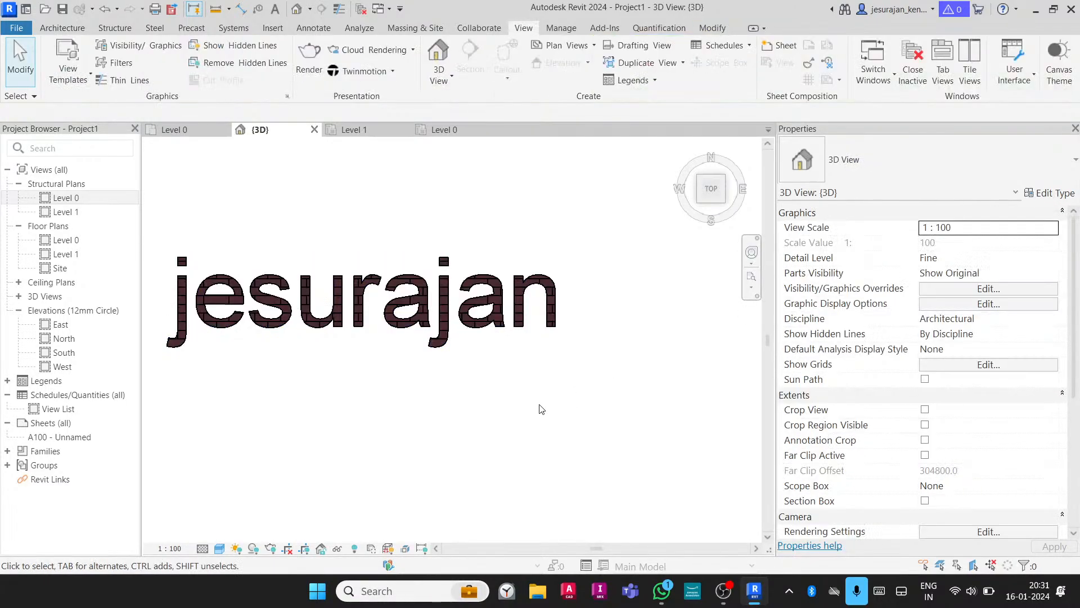
Duplicate the model text's 600mm Arial type as "600mm Romans"
{"action": "left_click", "coordinate": [555, 310]}
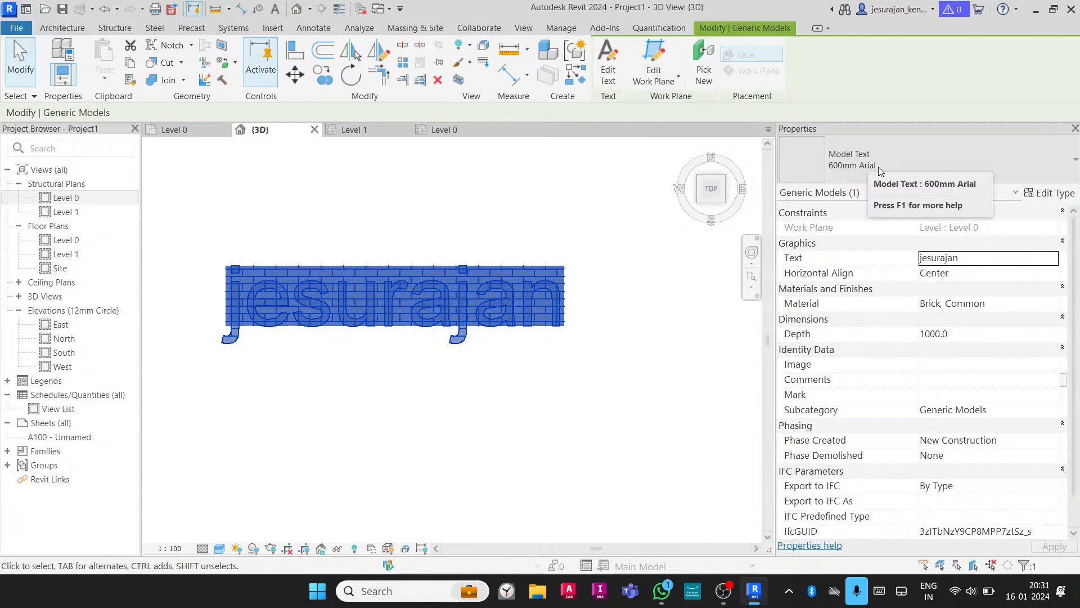
{"action": "left_click", "coordinate": [1047, 194]}
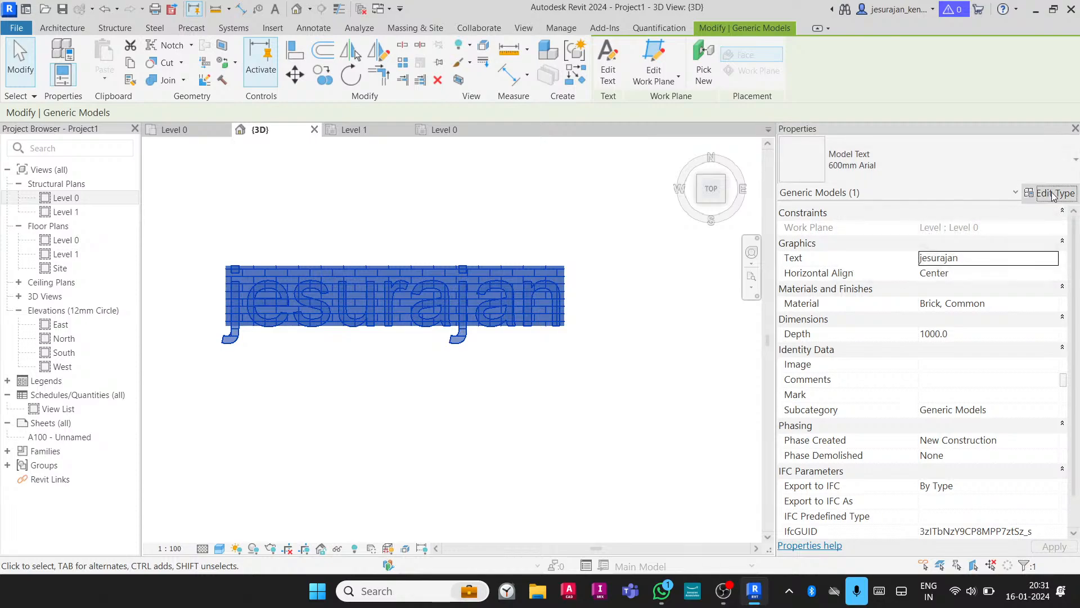
{"action": "left_click", "coordinate": [1033, 126]}
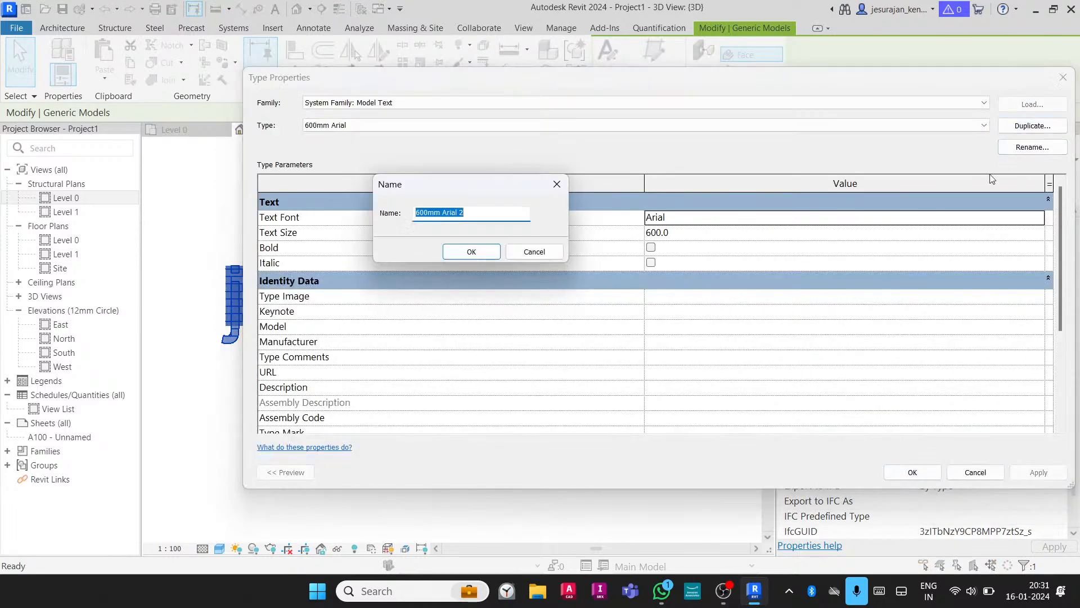
{"action": "left_click", "coordinate": [509, 219]}
{"action": "left_click_drag", "start_coordinate": [445, 211], "coordinate": [473, 210]}
{"action": "type", "text": "Romans"}
{"action": "left_click", "coordinate": [471, 252]}
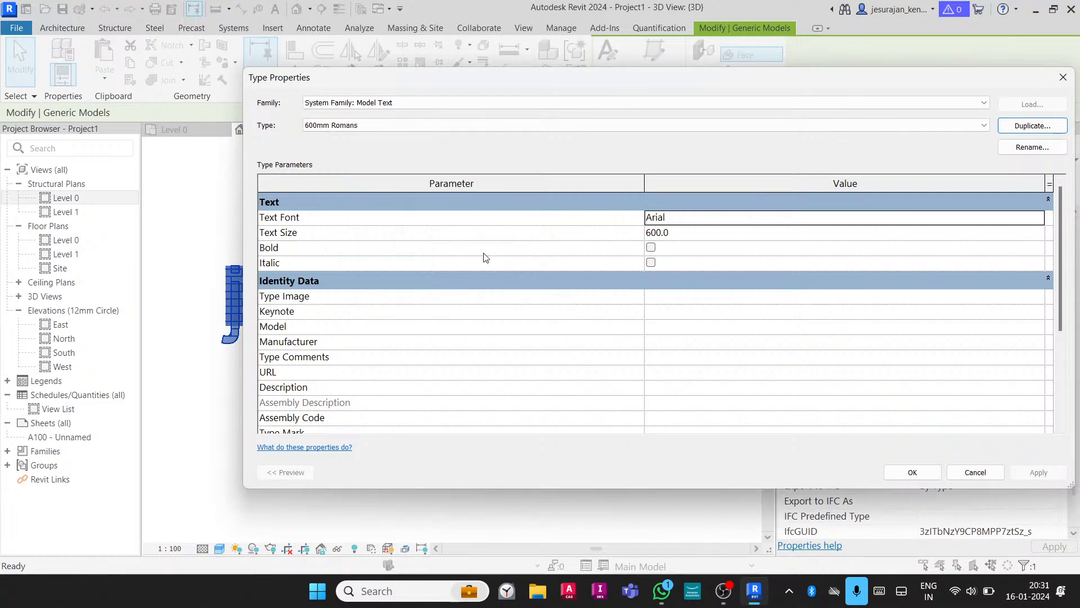
Set the 600mm Romans type's text font to RomanS, apply it and inspect the letters in 3D
{"action": "left_click", "coordinate": [1042, 220]}
{"action": "left_click", "coordinate": [1039, 220]}
{"action": "scroll", "coordinate": [859, 252], "scroll_direction": "down", "scroll_amount": 1}
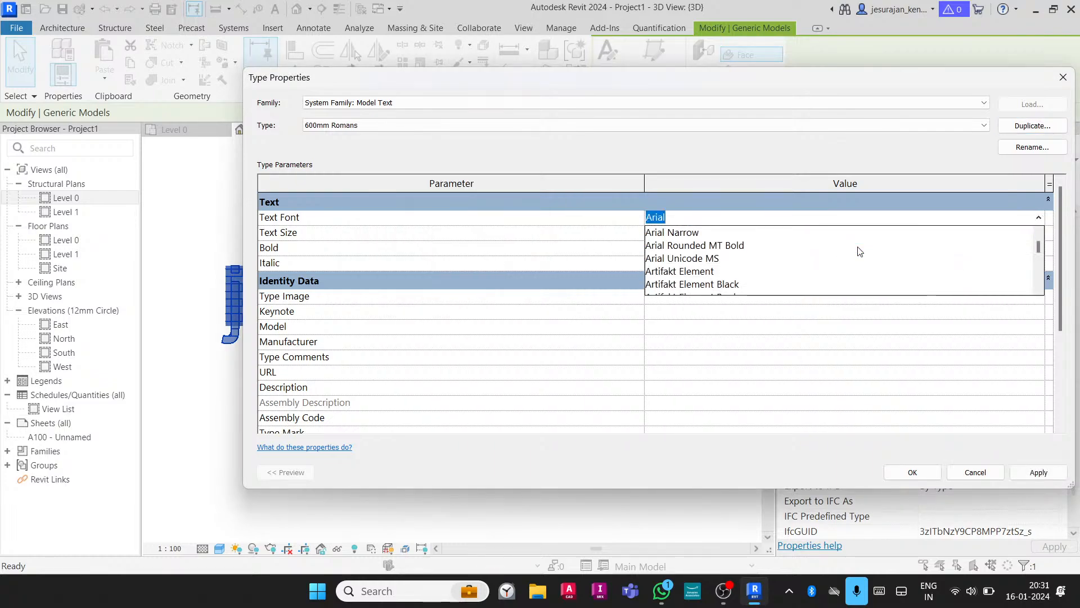
{"action": "type", "text": "Rage Italic"}
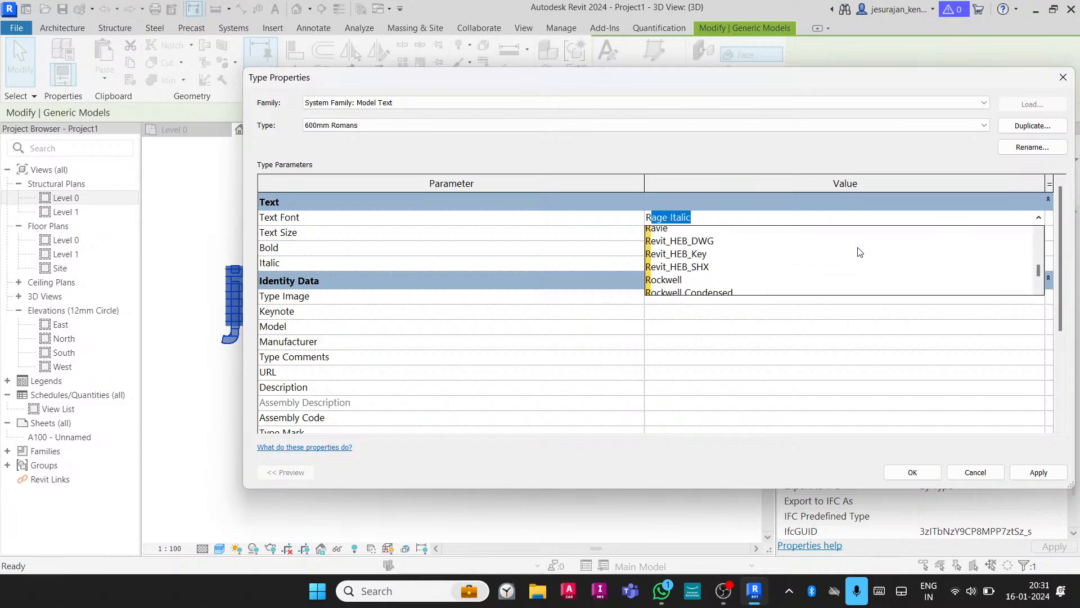
{"action": "scroll", "coordinate": [860, 252], "scroll_direction": "down", "scroll_amount": 1}
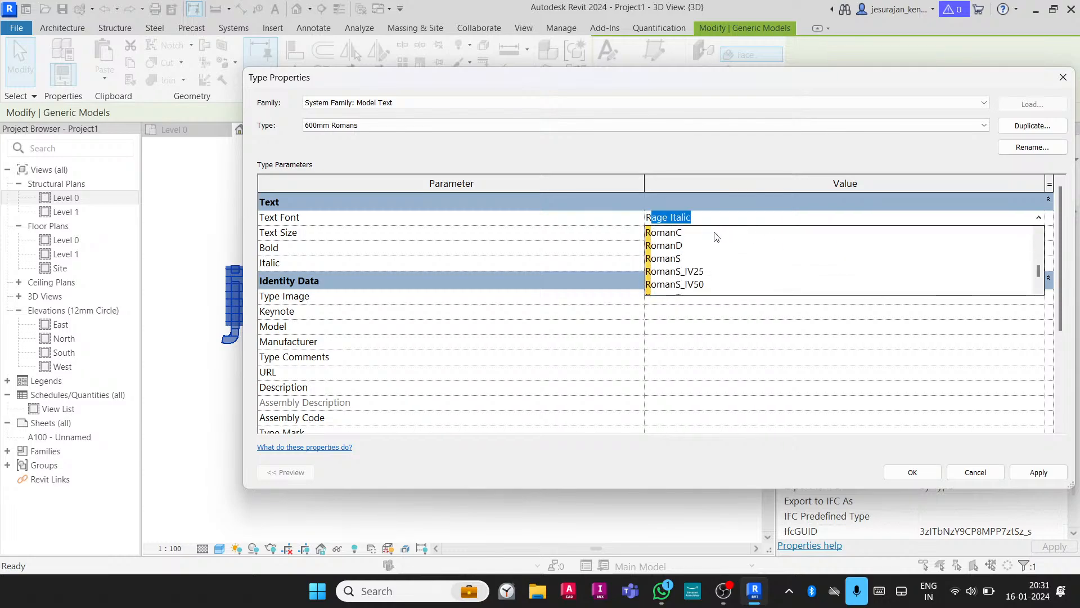
{"action": "left_click", "coordinate": [679, 259]}
{"action": "left_click", "coordinate": [912, 472]}
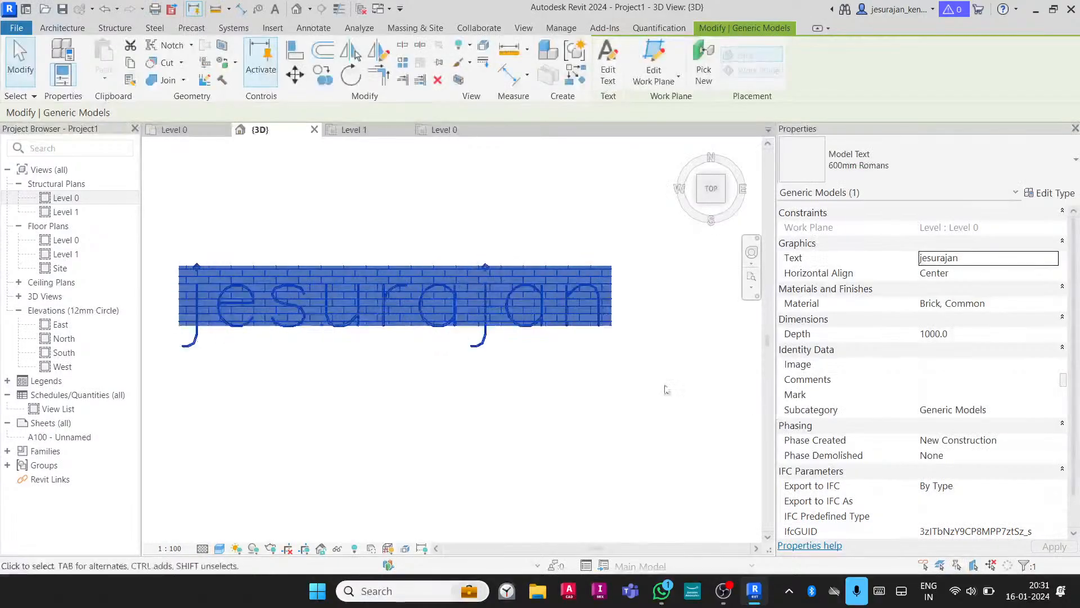
{"action": "left_click", "coordinate": [620, 386]}
{"action": "middle_click_drag", "start_coordinate": [533, 369], "coordinate": [583, 285], "text": "shift"}
Switch the model text to the 600mm Arial type and view it from directly above
{"action": "left_click", "coordinate": [712, 189]}
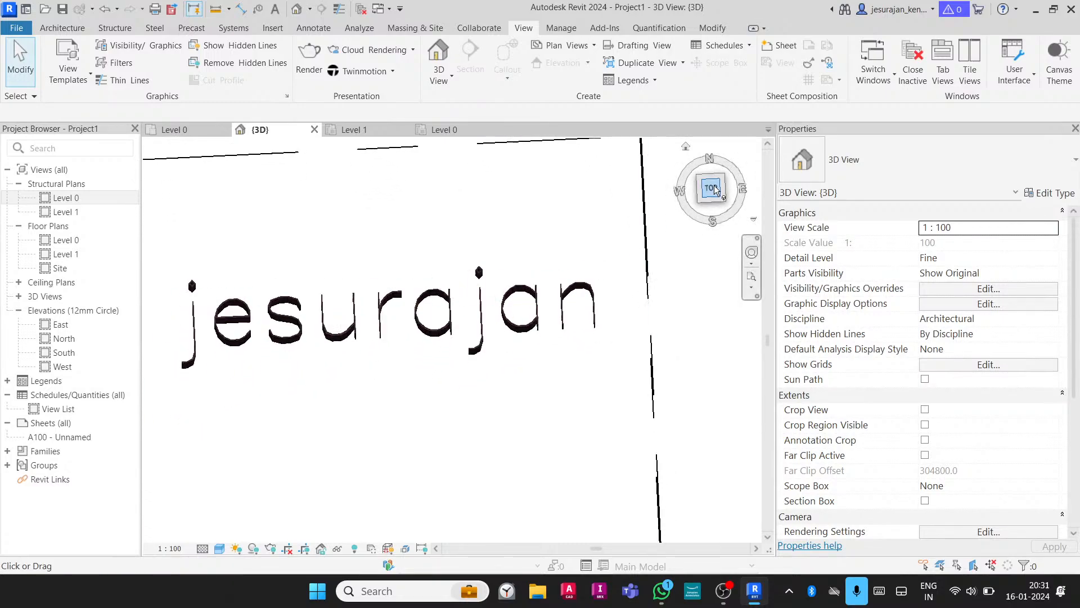
{"action": "left_click", "coordinate": [523, 309]}
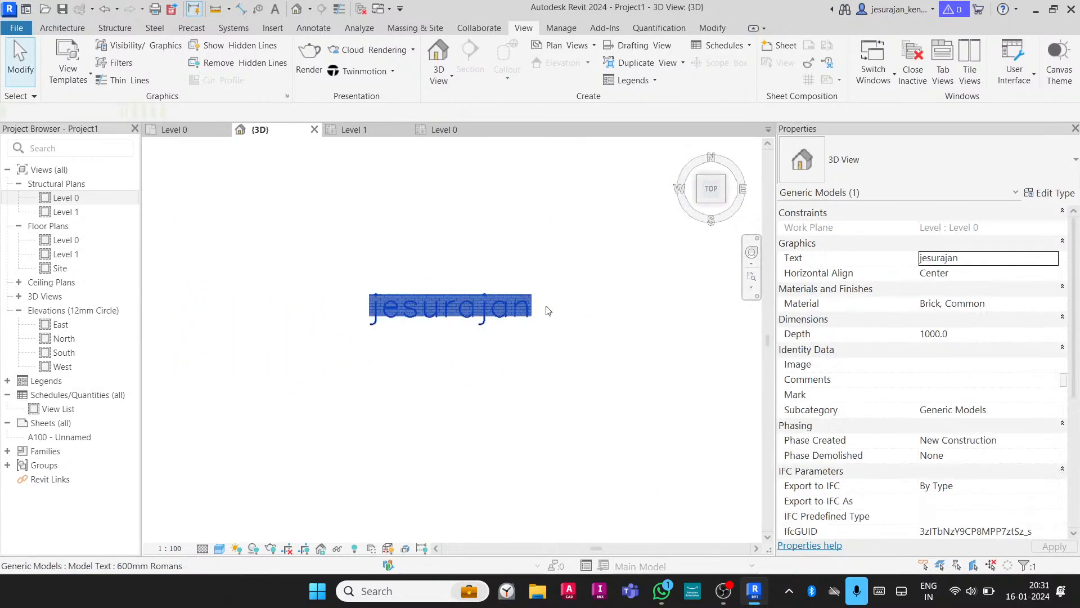
{"action": "left_click", "coordinate": [870, 153]}
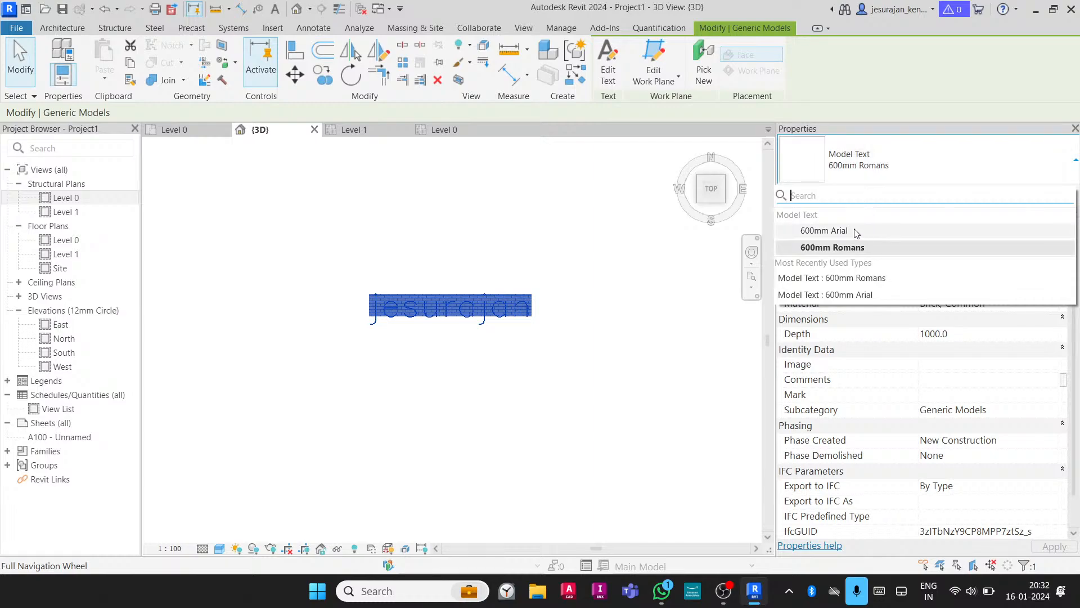
{"action": "left_click", "coordinate": [844, 231]}
{"action": "left_click", "coordinate": [619, 340]}
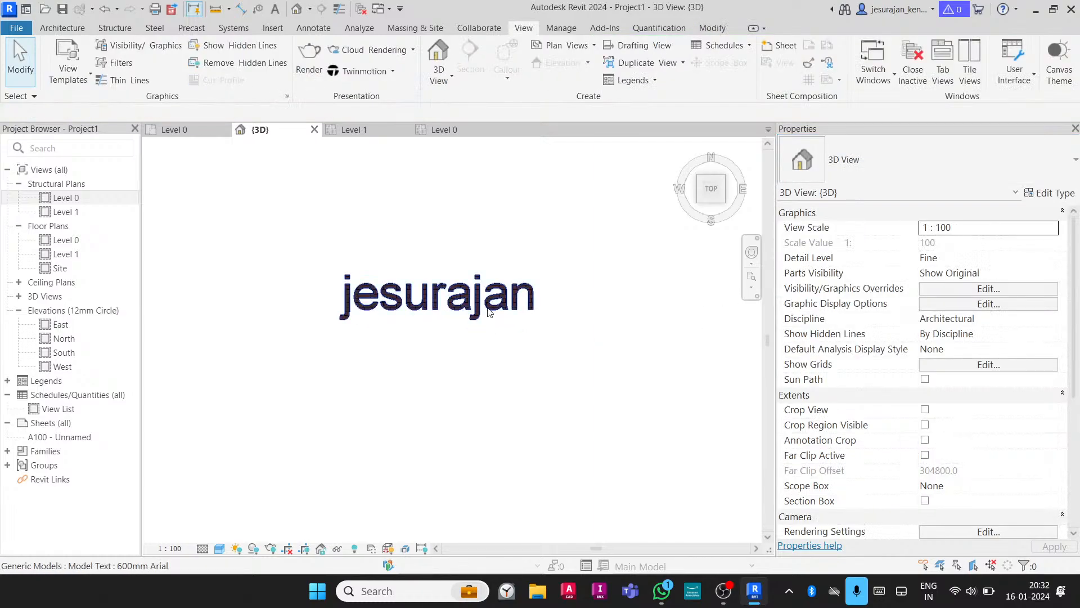
Change the model text's type back to 600mm Romans and inspect the letters up close
{"action": "left_click", "coordinate": [489, 313]}
{"action": "left_click", "coordinate": [874, 152]}
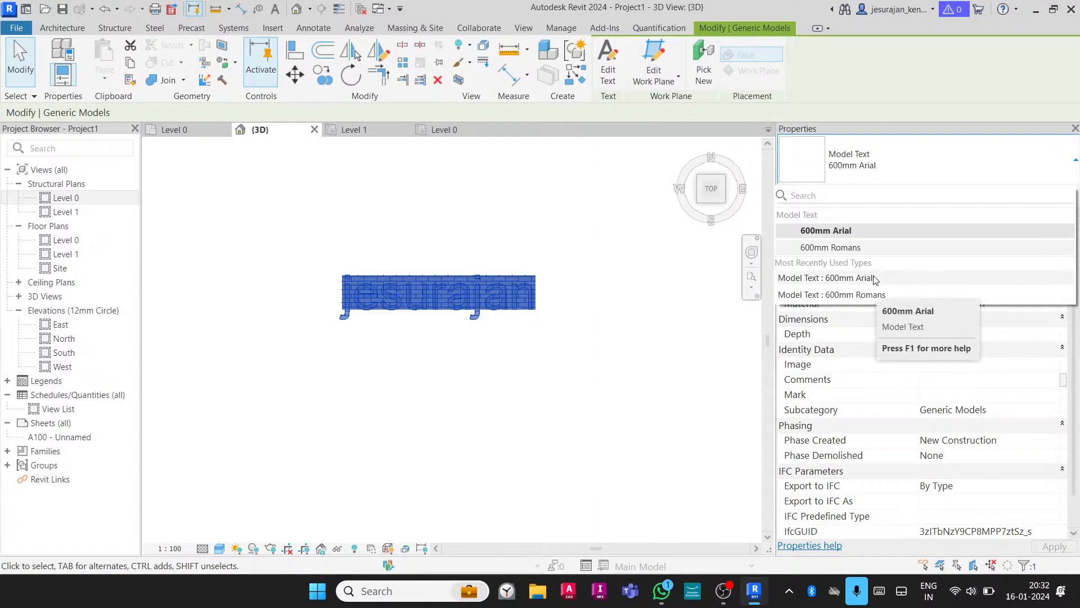
{"action": "left_click", "coordinate": [865, 247]}
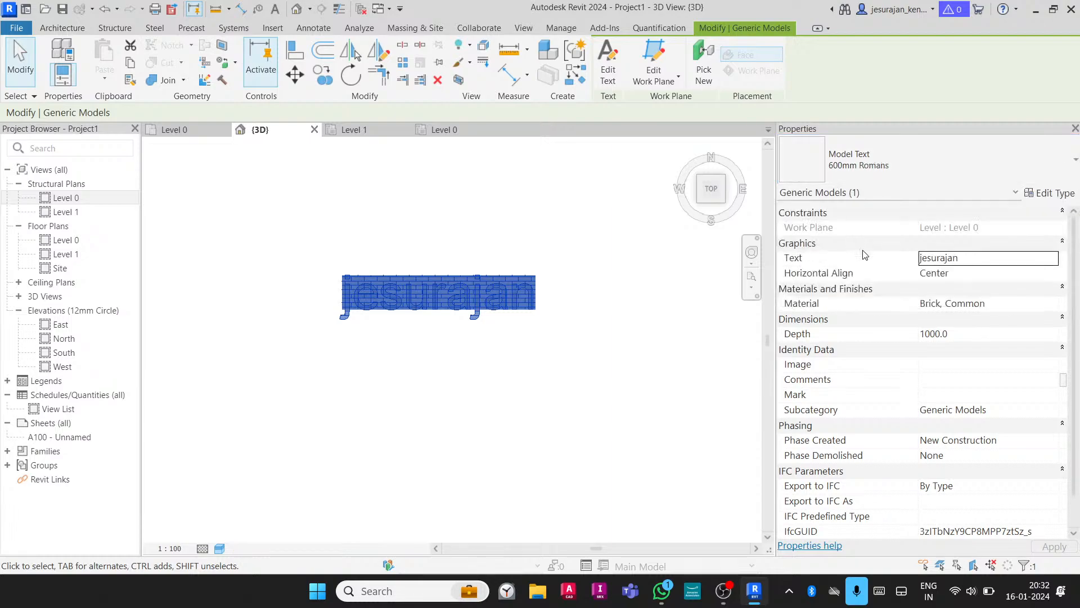
{"action": "left_click", "coordinate": [639, 311]}
{"action": "scroll", "coordinate": [466, 344], "scroll_direction": "up", "scroll_amount": 1}
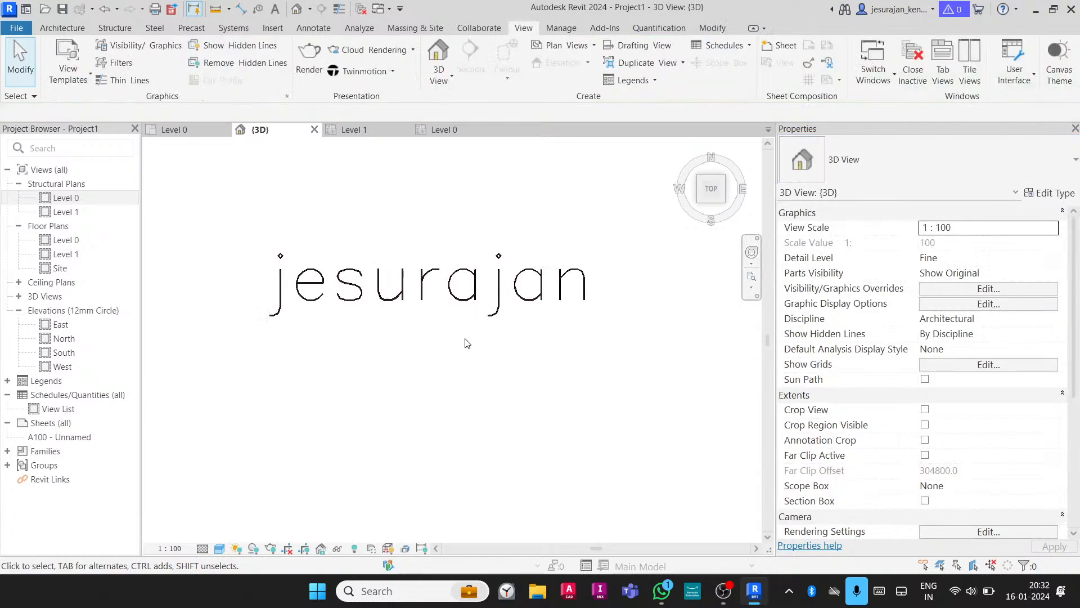
{"action": "scroll", "coordinate": [478, 335], "scroll_direction": "up", "scroll_amount": 3}
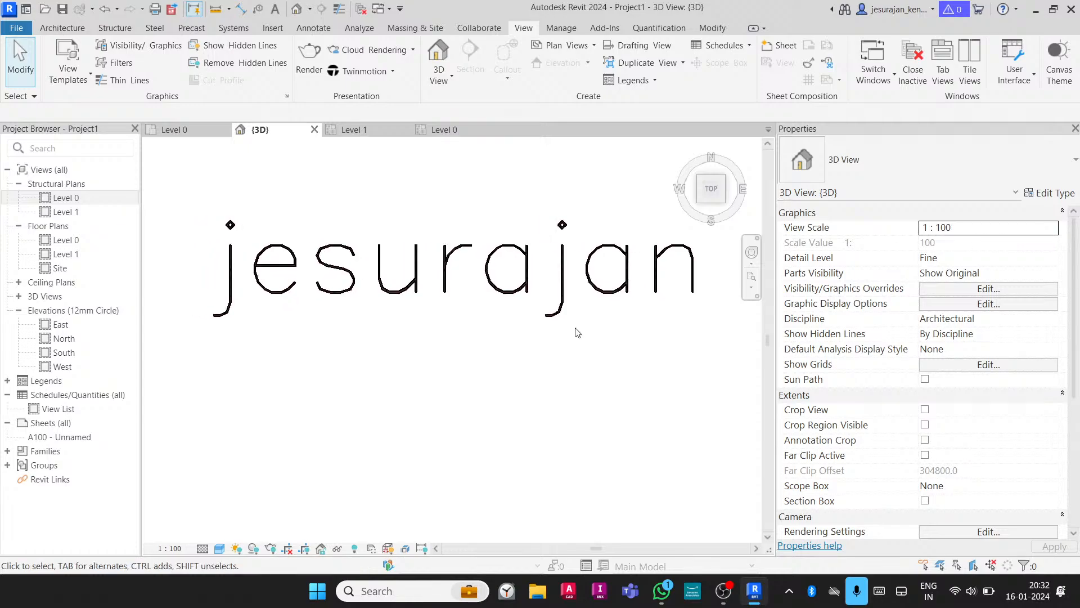
Review the types available for the model text and inspect the RomanS letters in 3D
{"action": "left_click", "coordinate": [563, 311]}
{"action": "left_click", "coordinate": [591, 362]}
{"action": "left_click", "coordinate": [574, 314]}
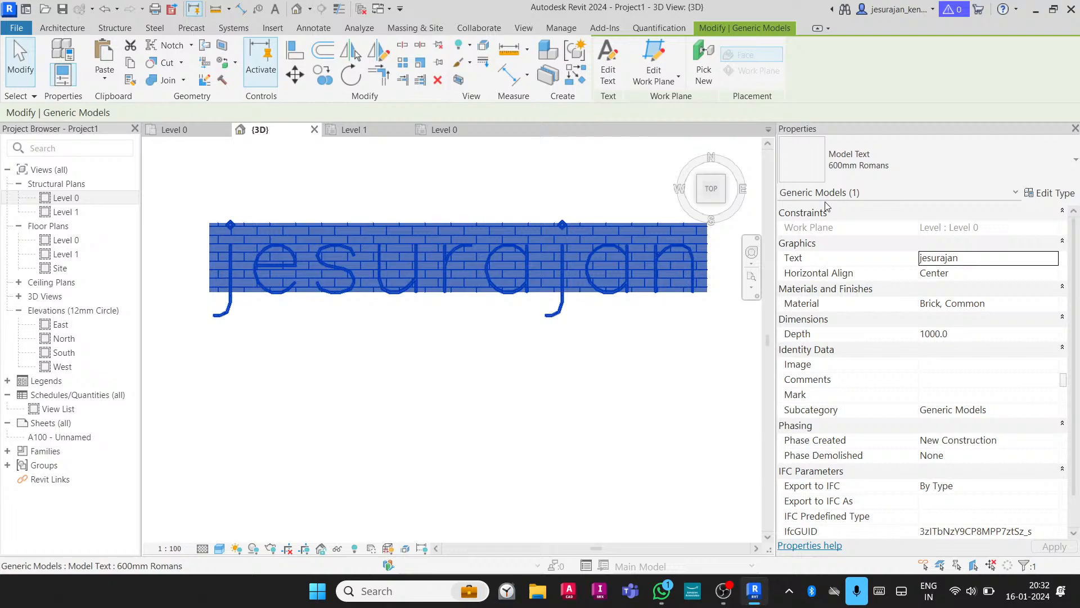
{"action": "left_click", "coordinate": [854, 167]}
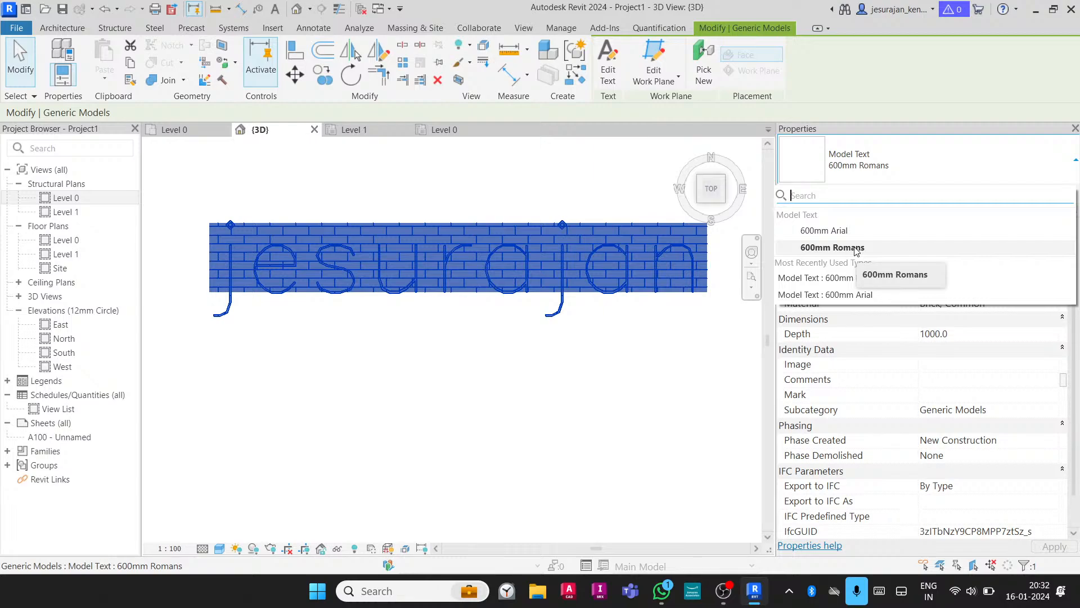
{"action": "left_click", "coordinate": [580, 352]}
{"action": "left_click", "coordinate": [580, 352]}
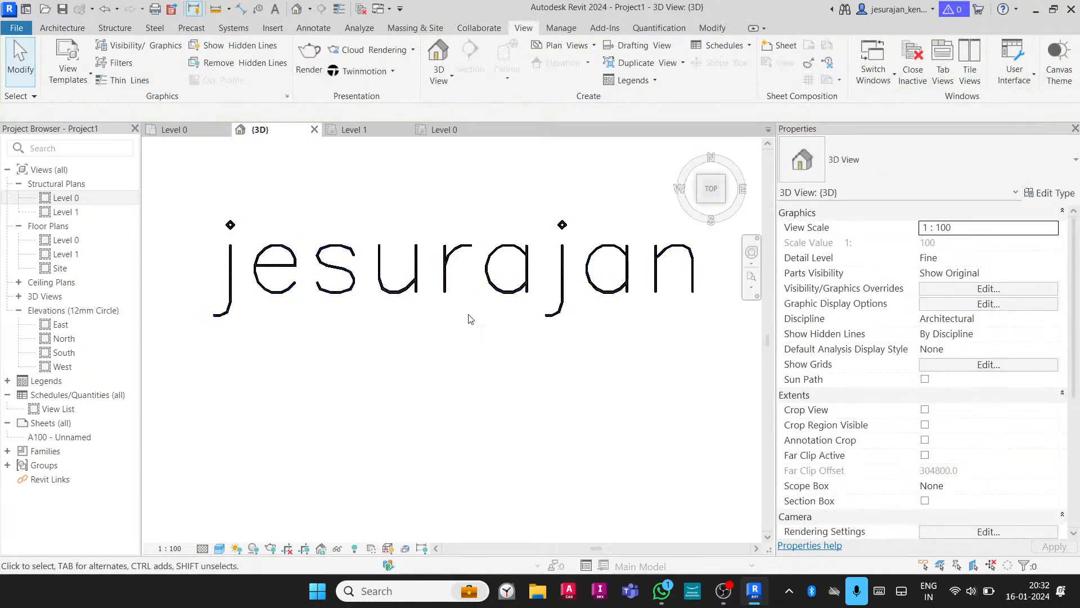
{"action": "middle_click_drag", "start_coordinate": [471, 319], "coordinate": [537, 219], "text": "shift"}
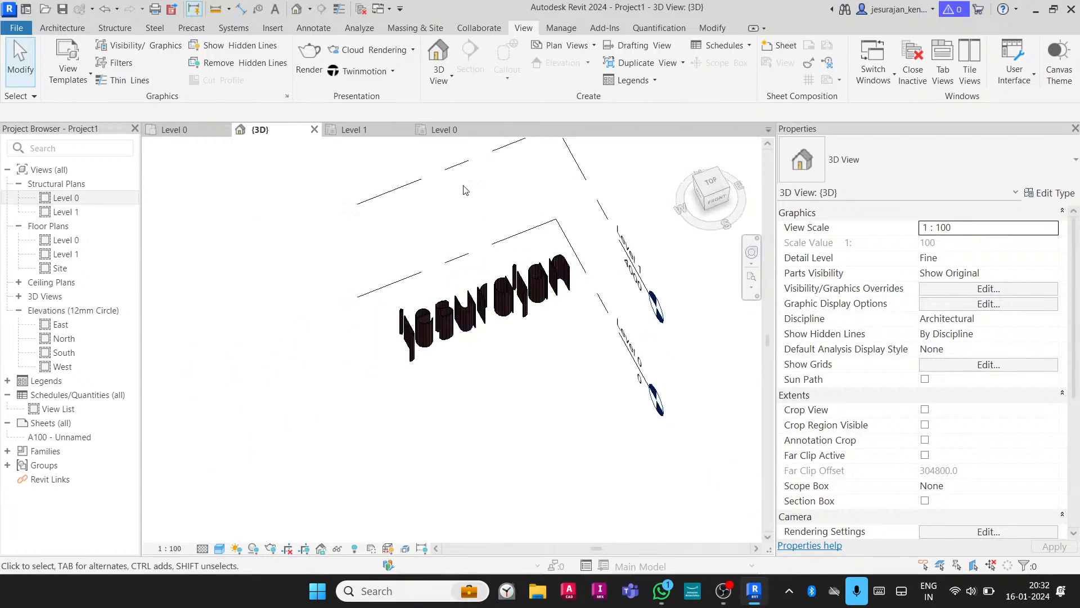
Start a wall based on Level 0 with its height running up to Level 1
{"action": "left_click", "coordinate": [66, 28]}
{"action": "left_click", "coordinate": [66, 60]}
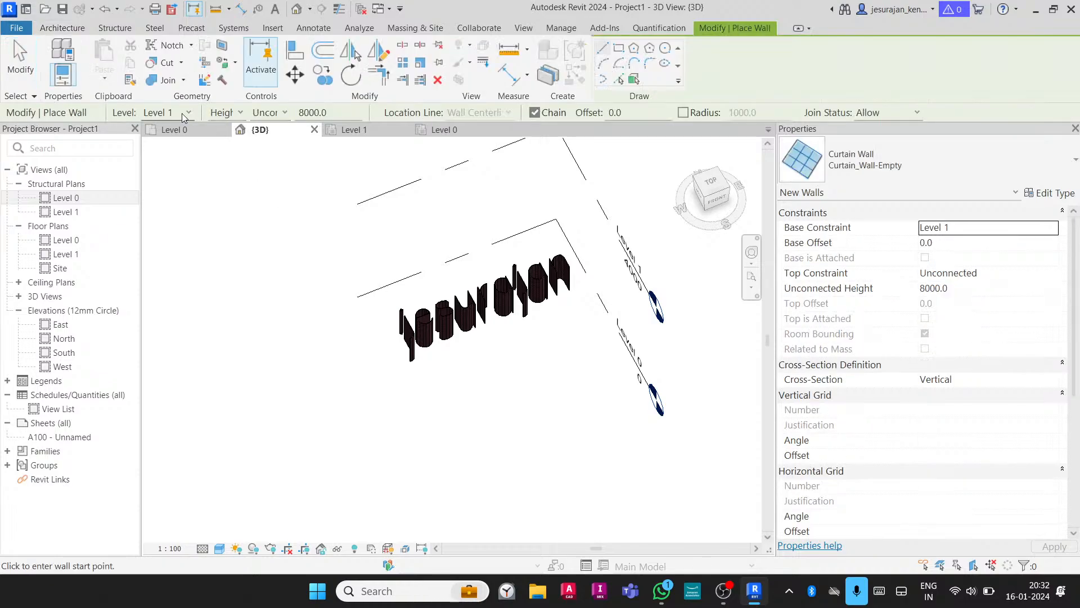
{"action": "left_click", "coordinate": [184, 113]}
{"action": "left_click", "coordinate": [181, 129]}
{"action": "left_click", "coordinate": [228, 116]}
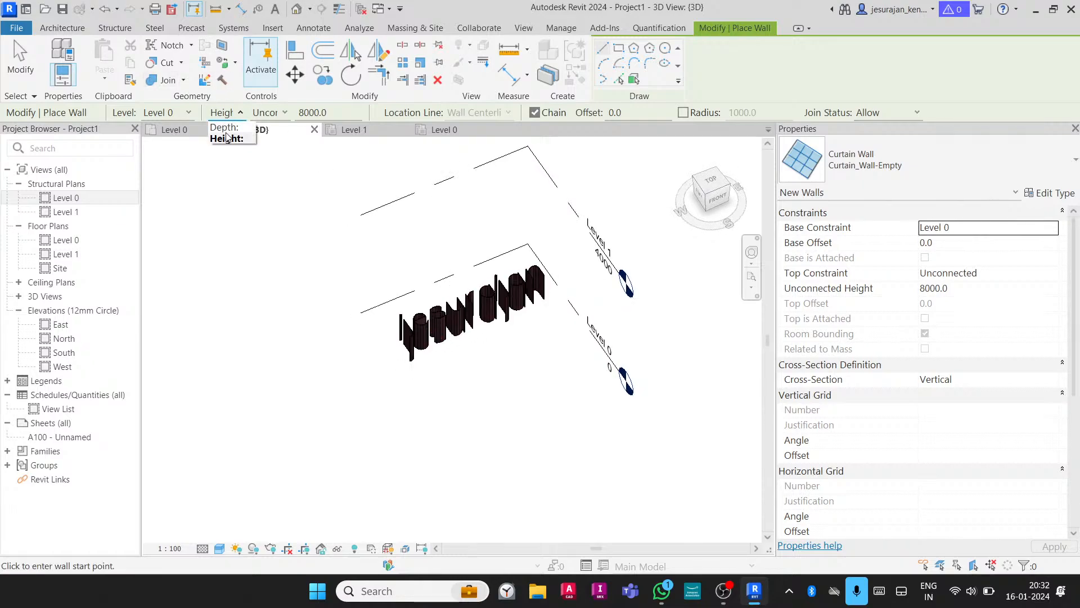
{"action": "left_click", "coordinate": [228, 138]}
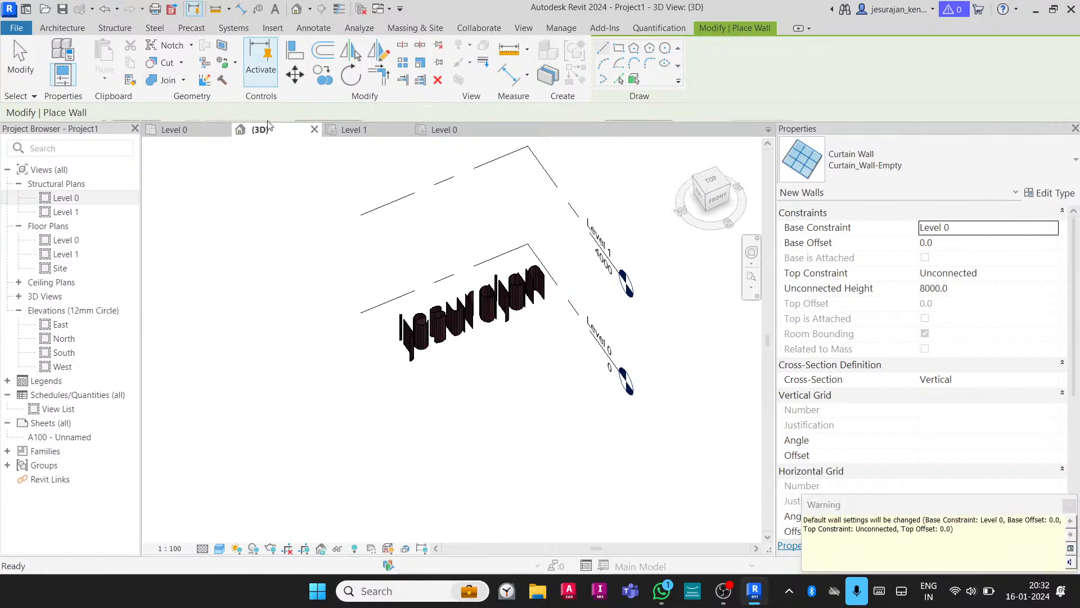
{"action": "left_click", "coordinate": [272, 115]}
{"action": "left_click", "coordinate": [278, 139]}
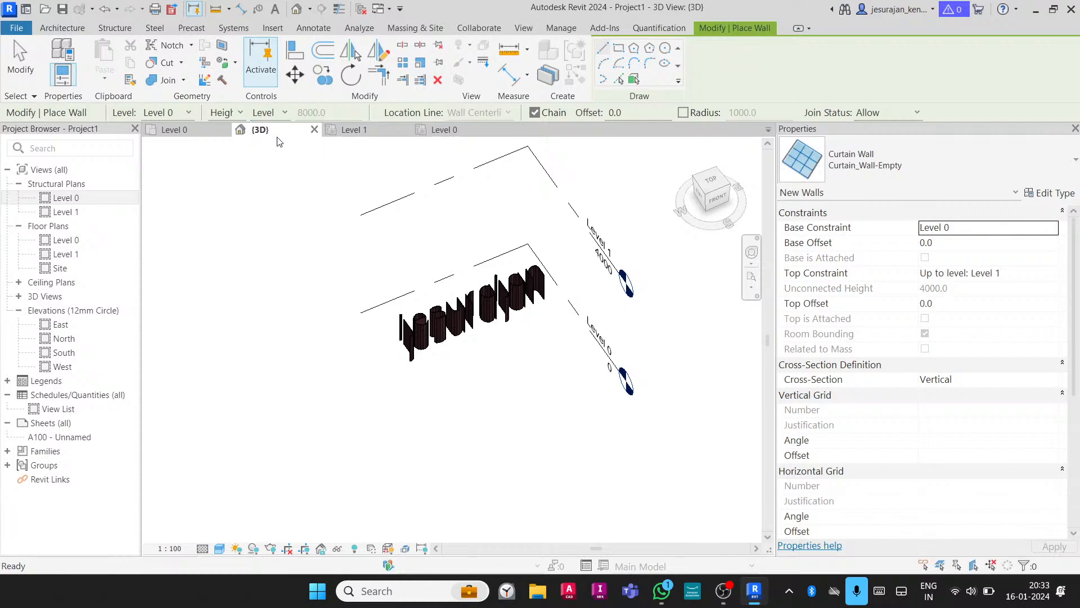
{"action": "left_click", "coordinate": [355, 452]}
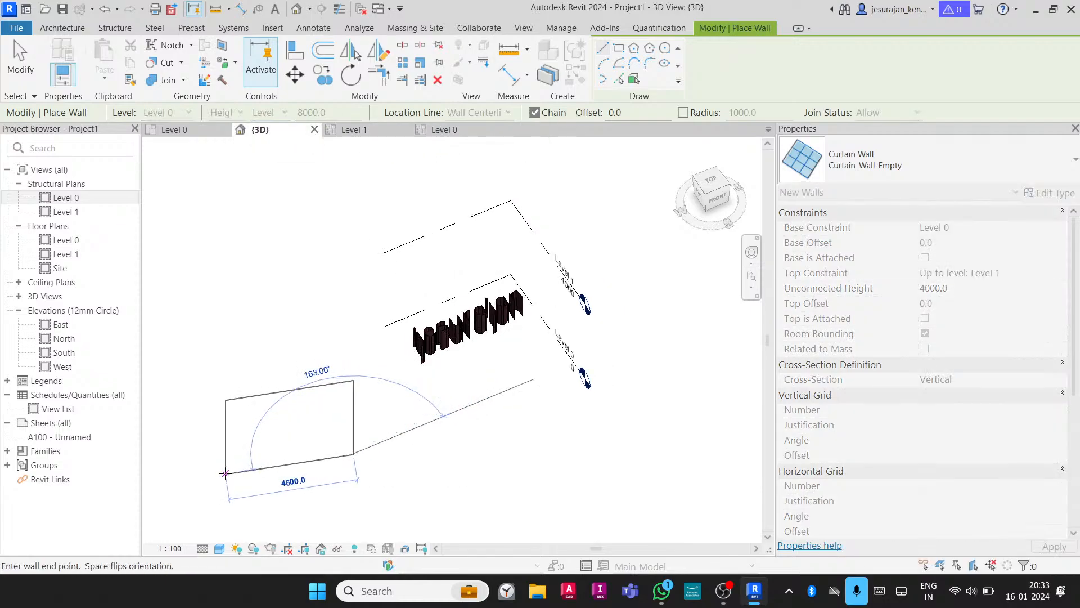
{"action": "key", "text": "Escape"}
{"action": "key", "text": "Escape"}
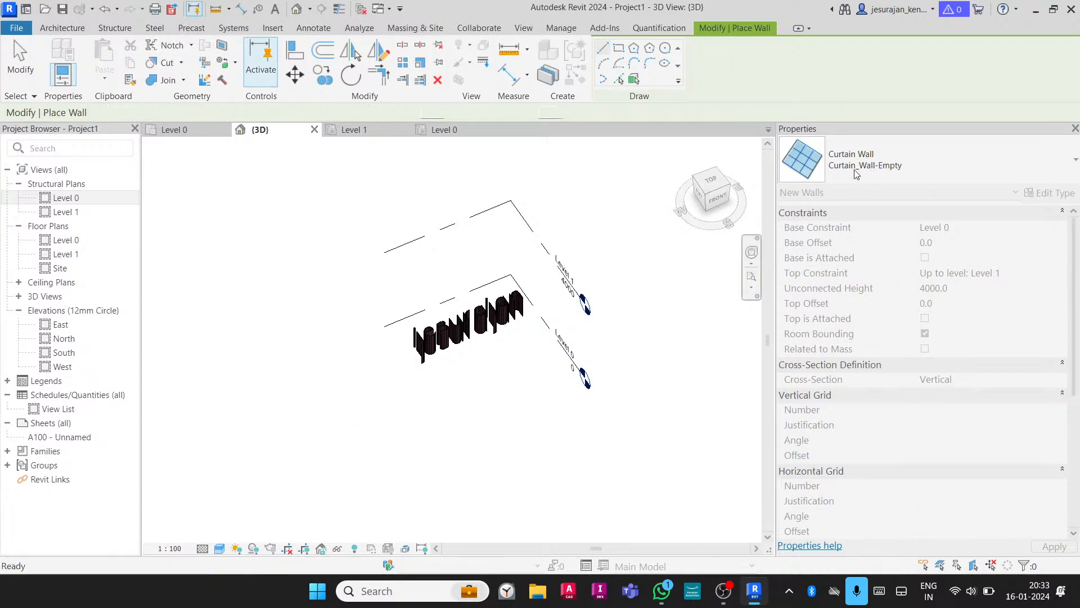
Switch the wall type to Wall-Ext_215Bwk and draw one straight wall beside the existing model text
{"action": "left_click", "coordinate": [858, 164]}
{"action": "scroll", "coordinate": [849, 278], "scroll_direction": "down", "scroll_amount": 5}
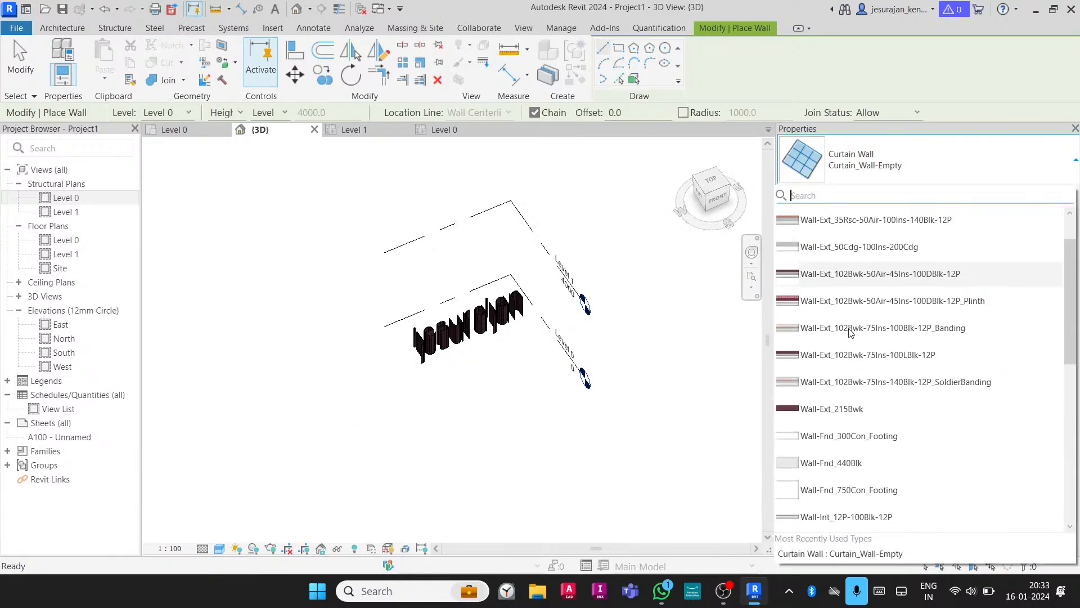
{"action": "left_click", "coordinate": [832, 409]}
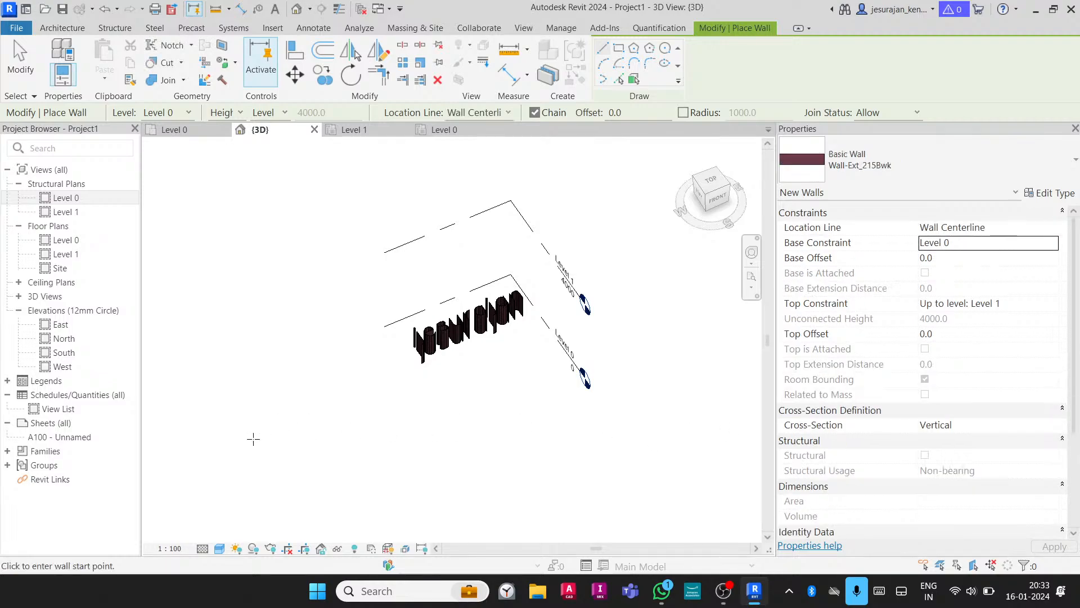
{"action": "left_click", "coordinate": [193, 463]}
{"action": "left_click", "coordinate": [395, 388]}
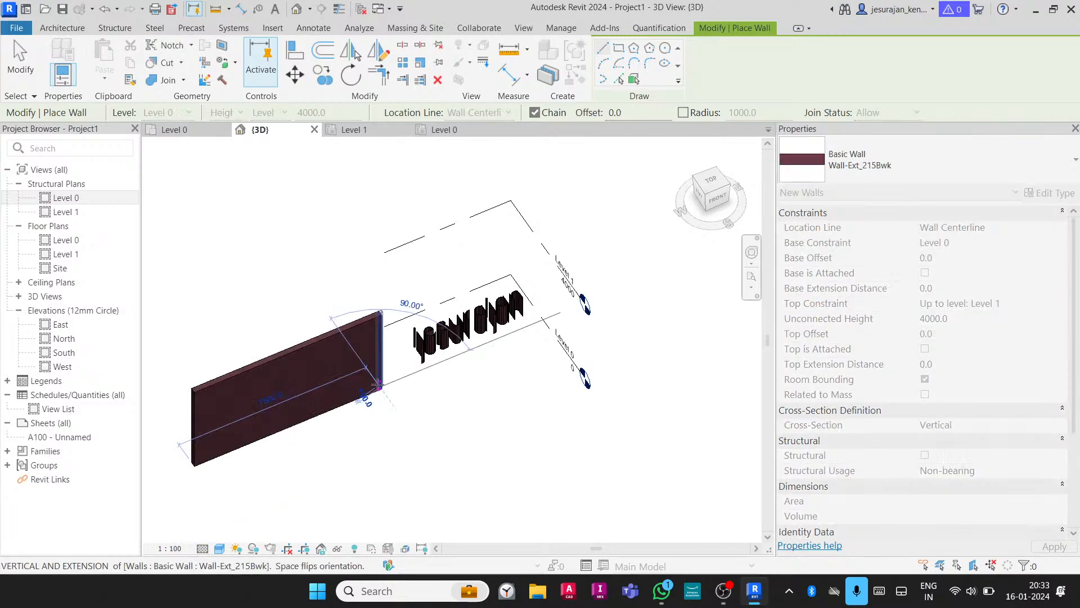
{"action": "key", "text": "Escape"}
{"action": "scroll", "coordinate": [307, 459], "scroll_direction": "up", "scroll_amount": 2}
{"action": "middle_click_drag", "start_coordinate": [313, 429], "coordinate": [410, 415]}
{"action": "key", "text": "Escape"}
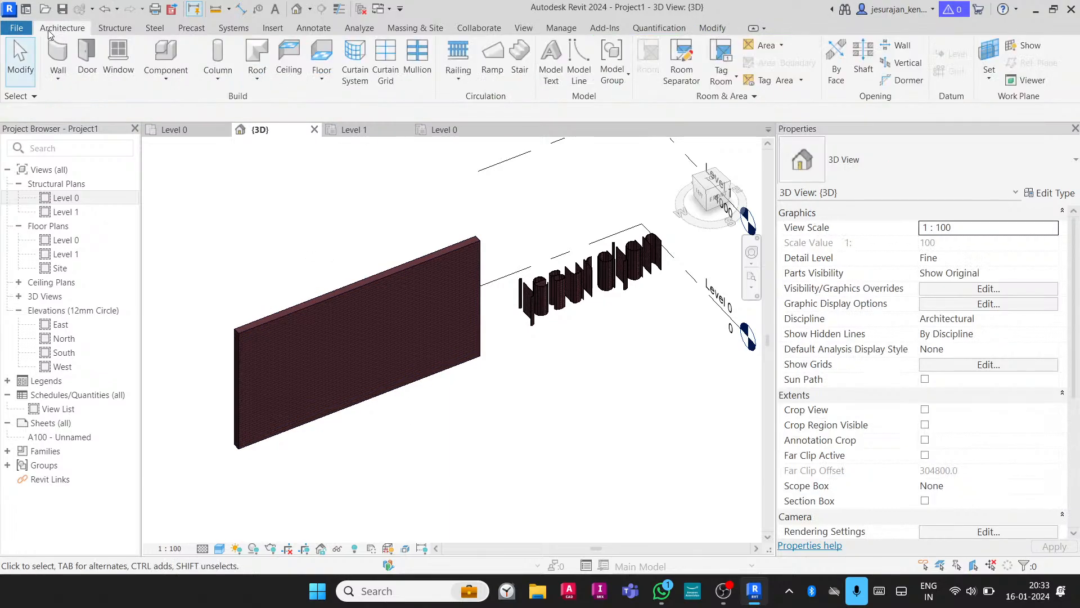
Try to create a model text reading "Store Name"
{"action": "left_click", "coordinate": [554, 83]}
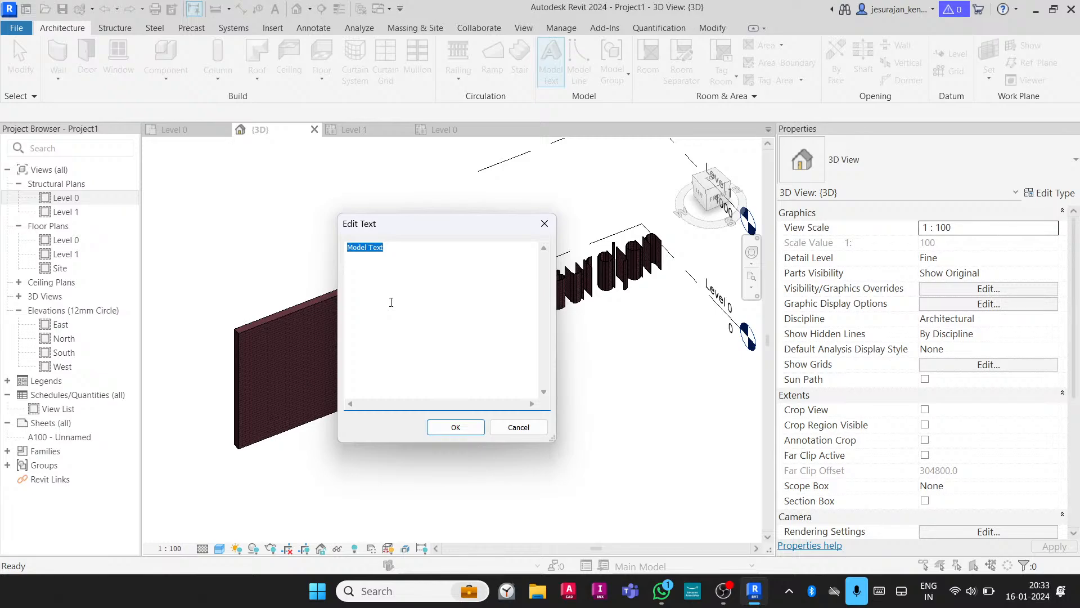
{"action": "type", "text": "Store Name"}
{"action": "left_click_drag", "start_coordinate": [426, 230], "coordinate": [720, 146]}
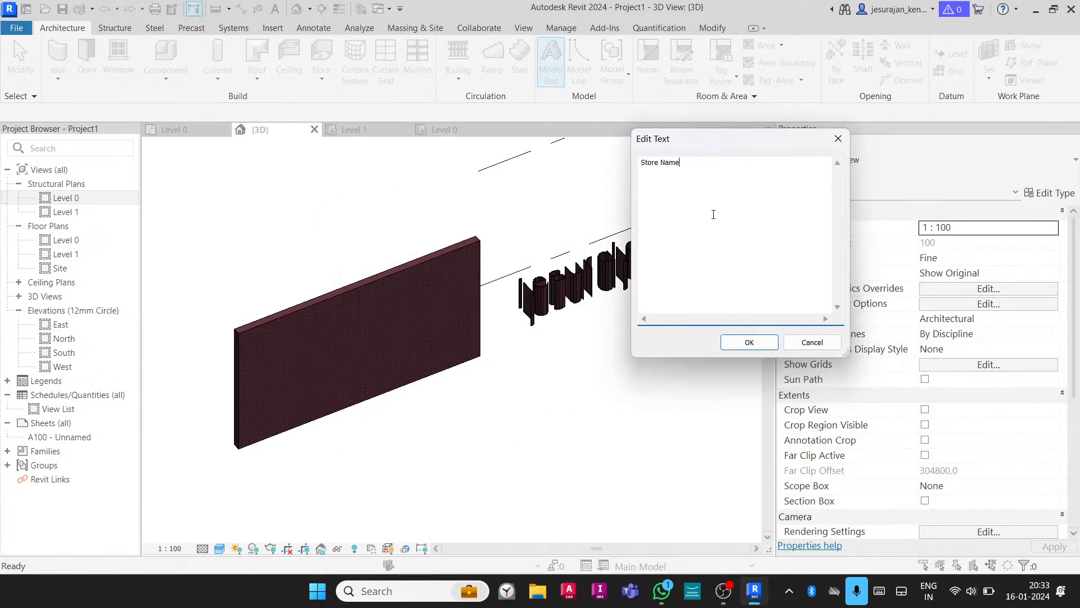
{"action": "left_click", "coordinate": [750, 343]}
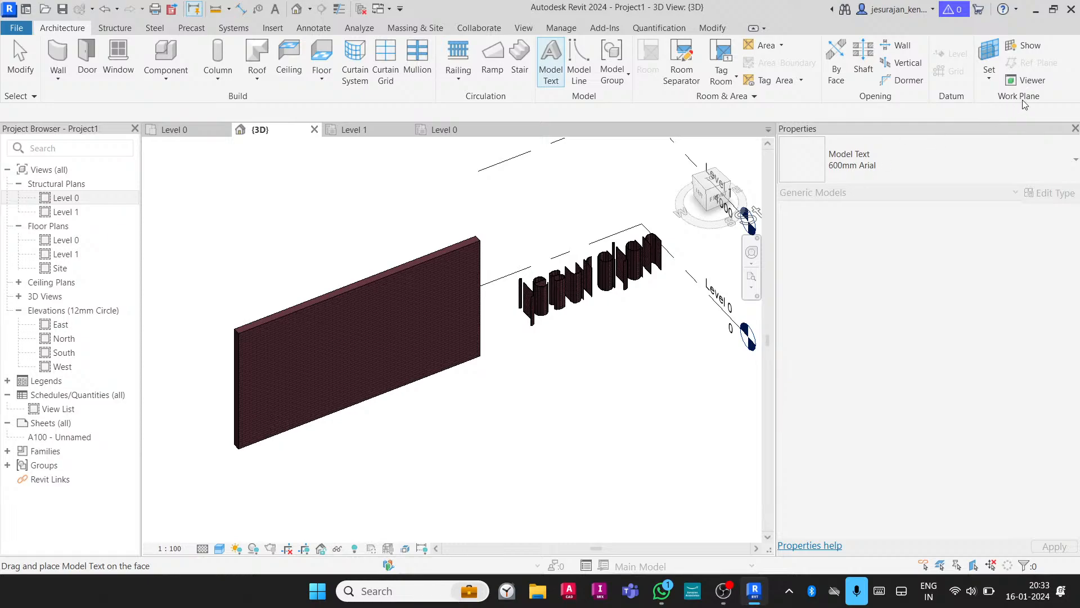
Set the work plane by picking the brick wall's large front face, and show the work plane
{"action": "left_click", "coordinate": [989, 82]}
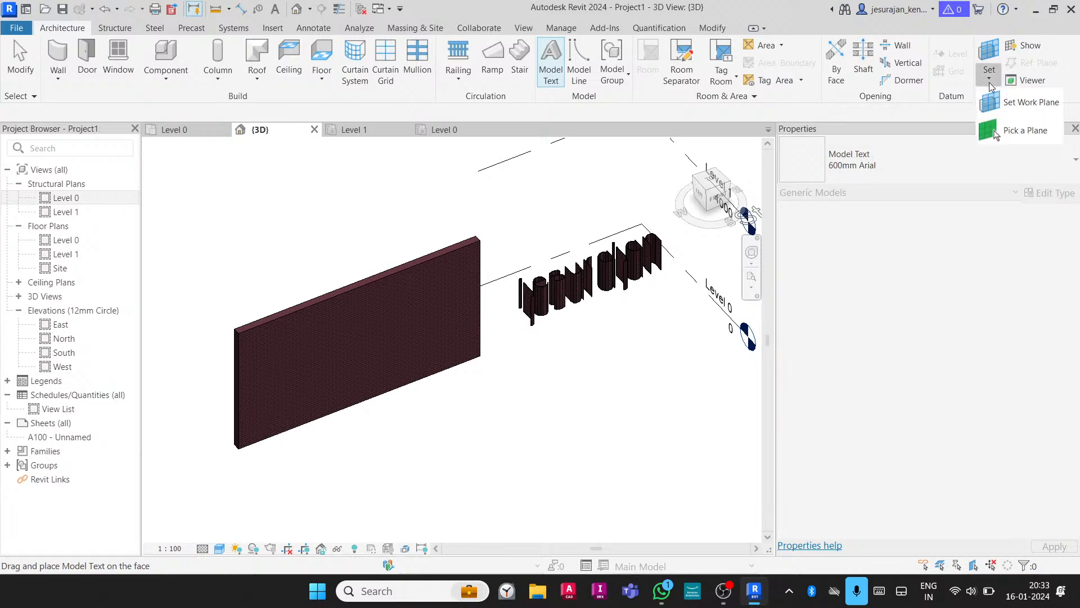
{"action": "left_click", "coordinate": [1006, 111]}
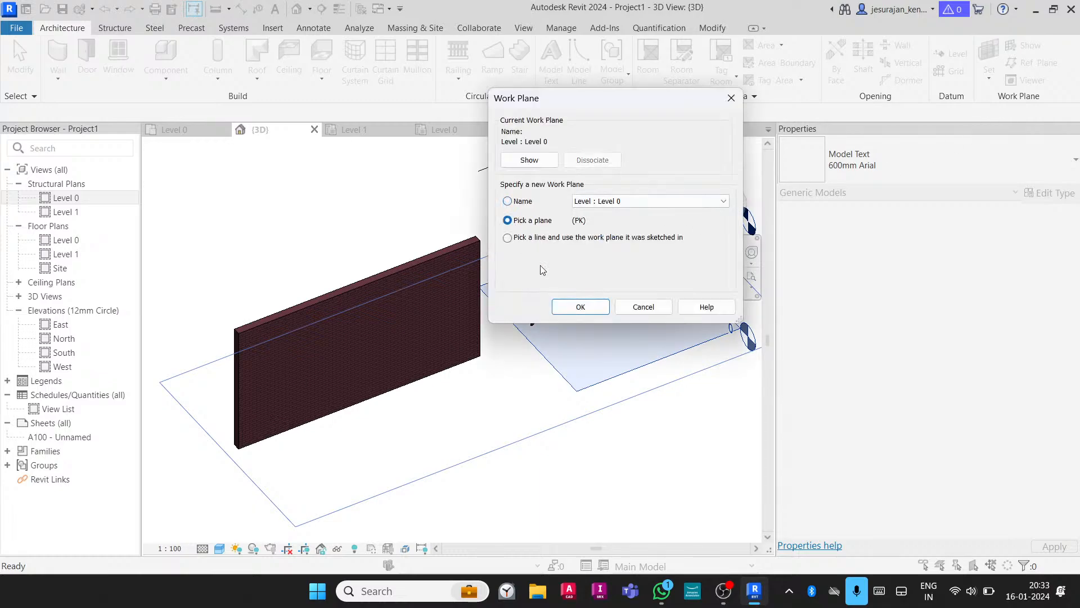
{"action": "left_click", "coordinate": [581, 307]}
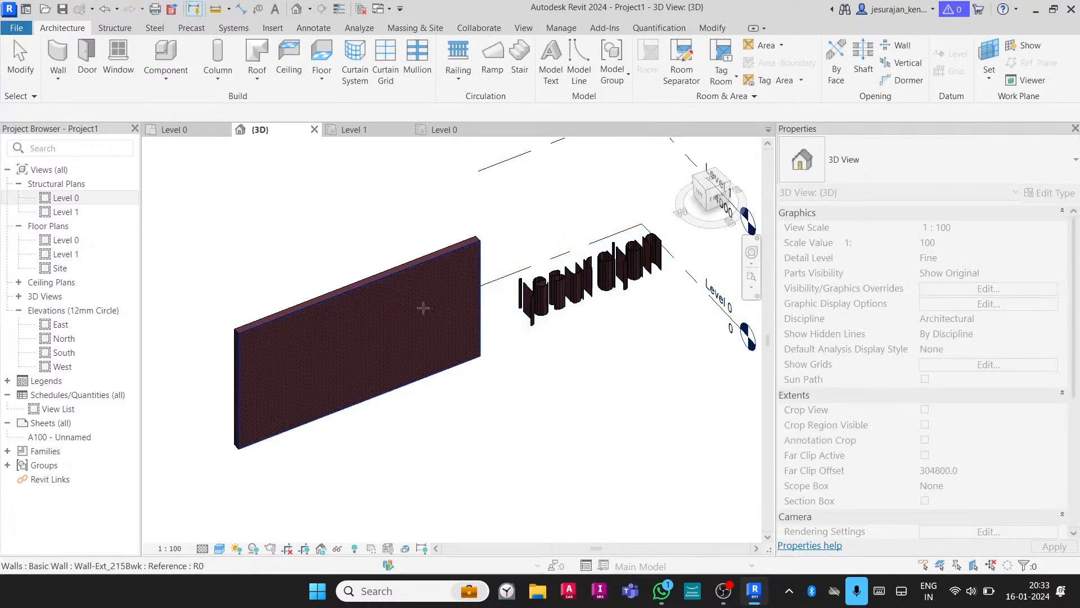
{"action": "left_click", "coordinate": [391, 309]}
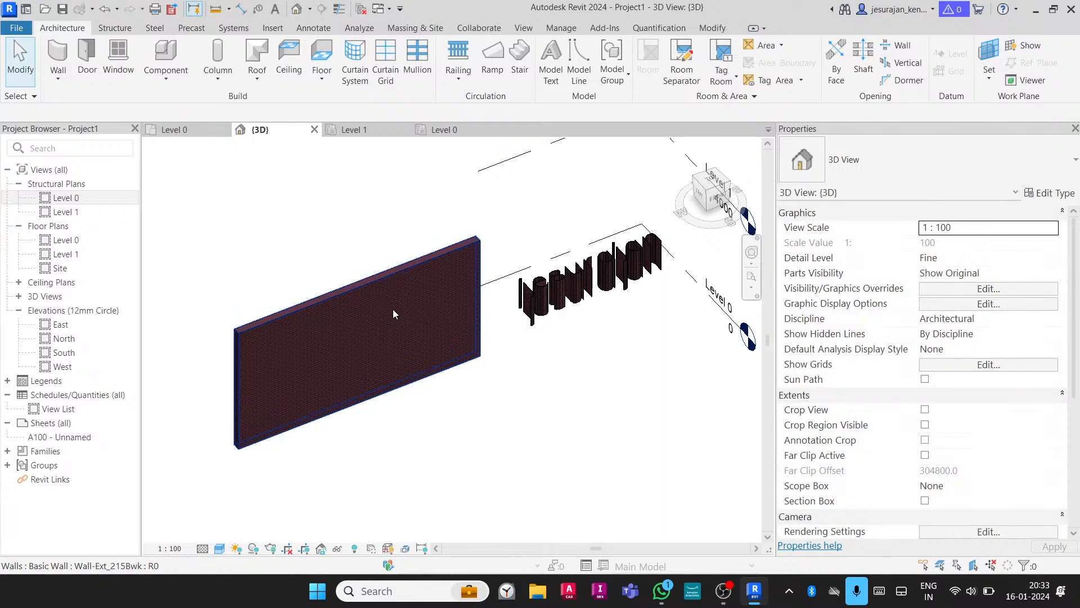
{"action": "left_click", "coordinate": [1037, 52]}
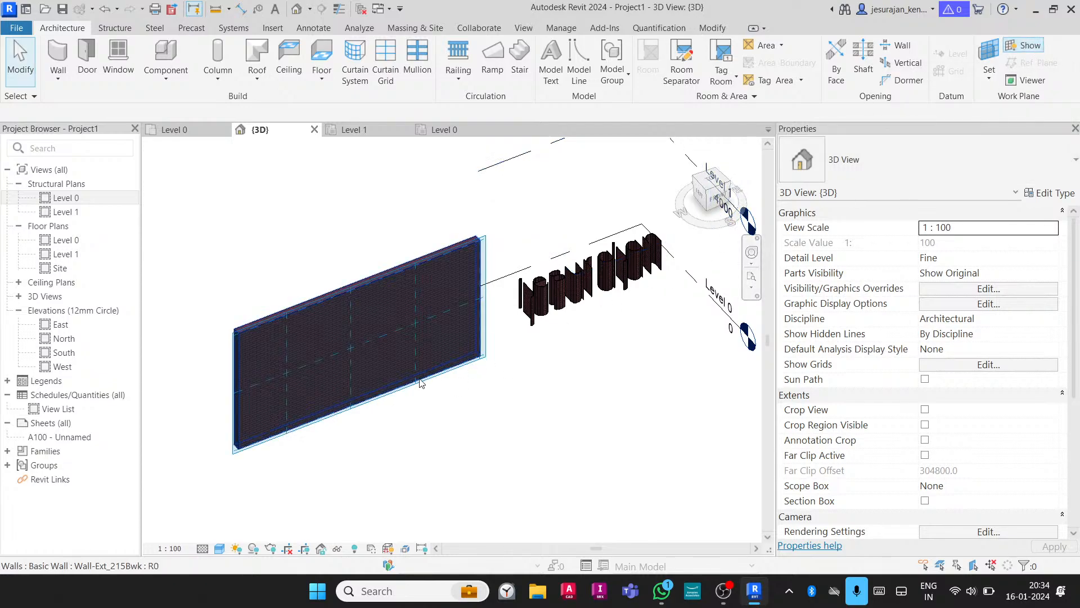
Create the model text "Store Name" and place it on the upper part of the brick wall's front face
{"action": "mouse_move", "coordinate": [427, 382]}
{"action": "middle_mouse_down", "text": "shift"}
{"action": "mouse_move", "coordinate": [518, 369]}
{"action": "mouse_move", "coordinate": [415, 333]}
{"action": "mouse_move", "coordinate": [424, 379]}
{"action": "middle_mouse_up", "text": "shift"}
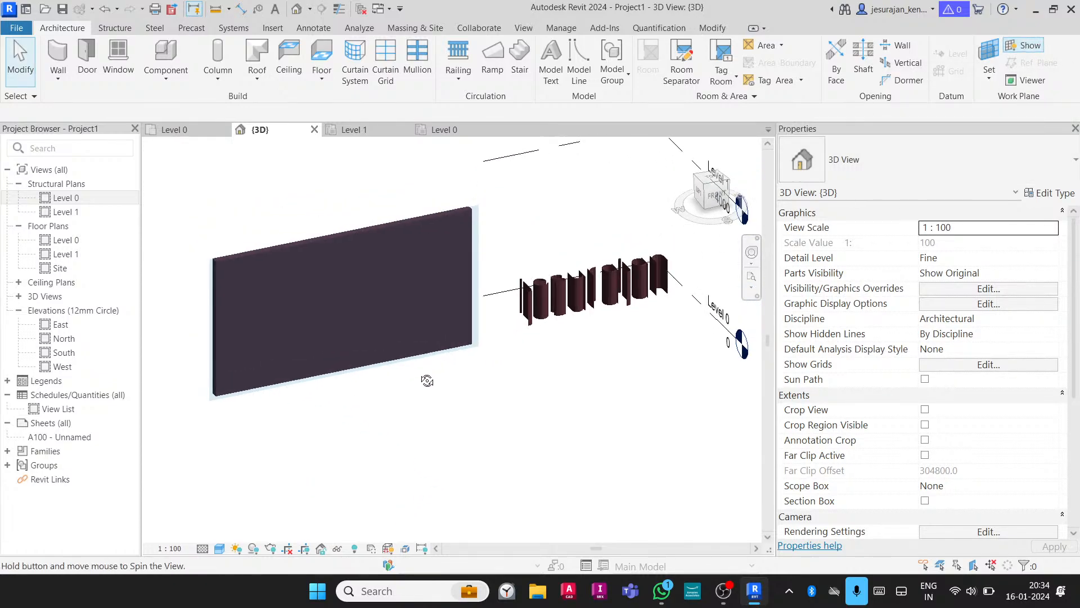
{"action": "scroll", "coordinate": [259, 255], "scroll_direction": "up", "scroll_amount": 4}
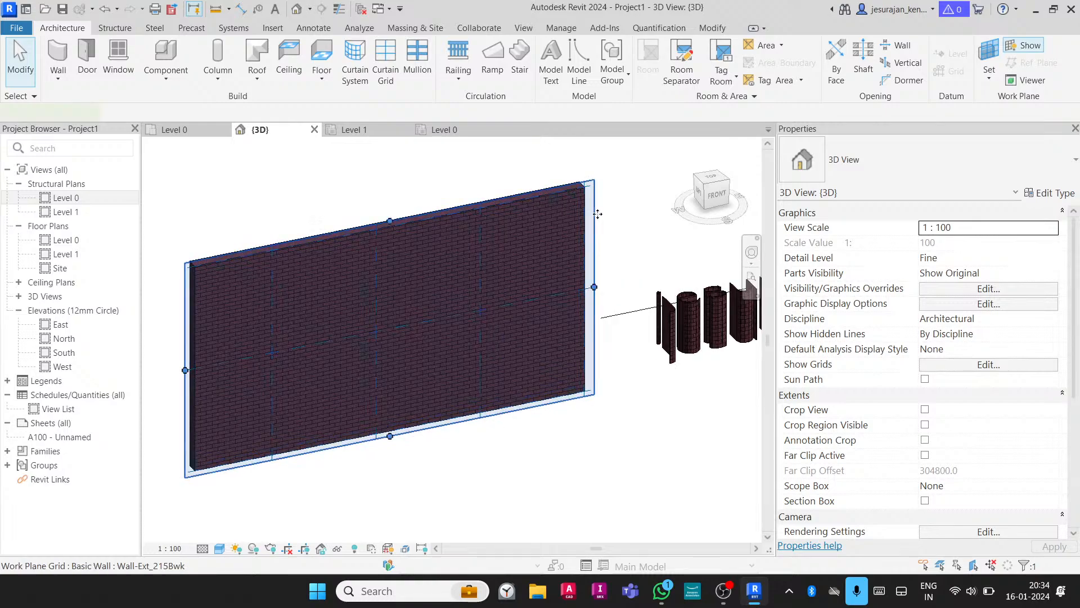
{"action": "left_click", "coordinate": [598, 220]}
{"action": "key", "text": "Escape"}
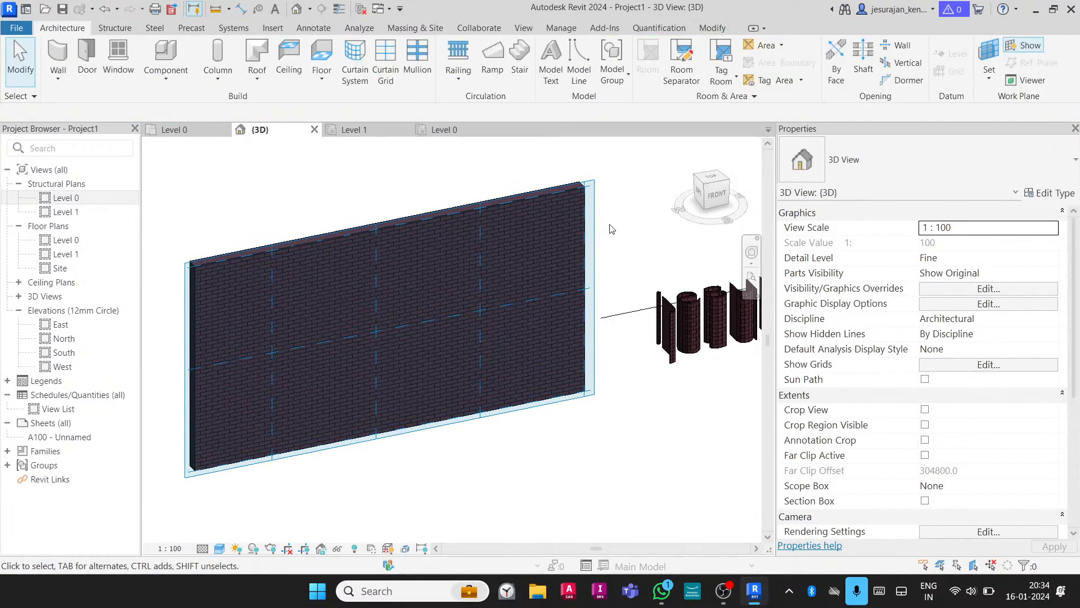
{"action": "scroll", "coordinate": [498, 275], "scroll_direction": "down", "scroll_amount": 3}
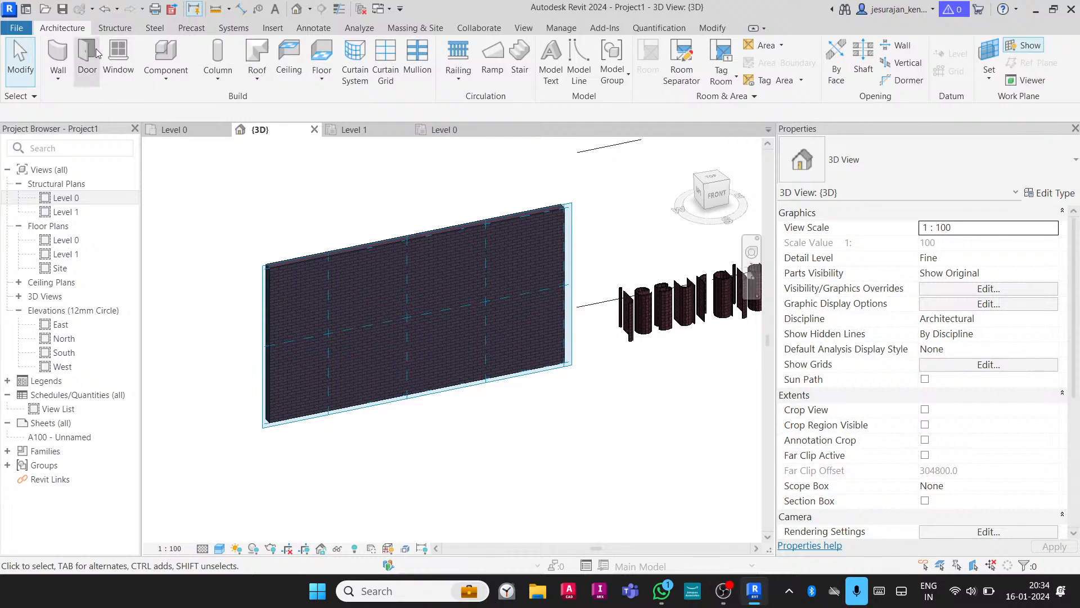
{"action": "left_click", "coordinate": [551, 63]}
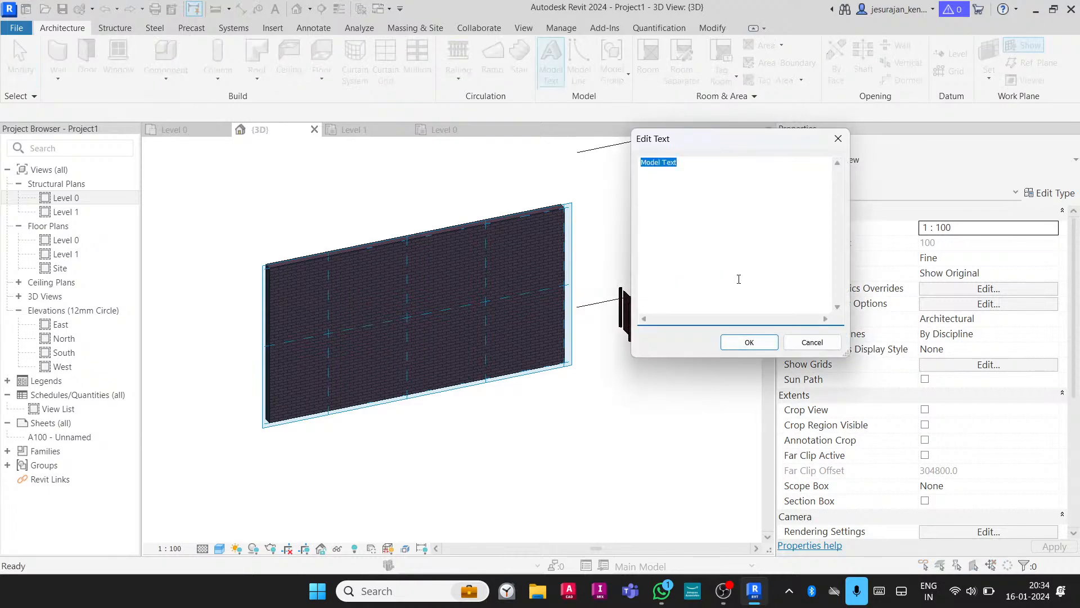
{"action": "type", "text": "Store Name"}
{"action": "left_click", "coordinate": [759, 347]}
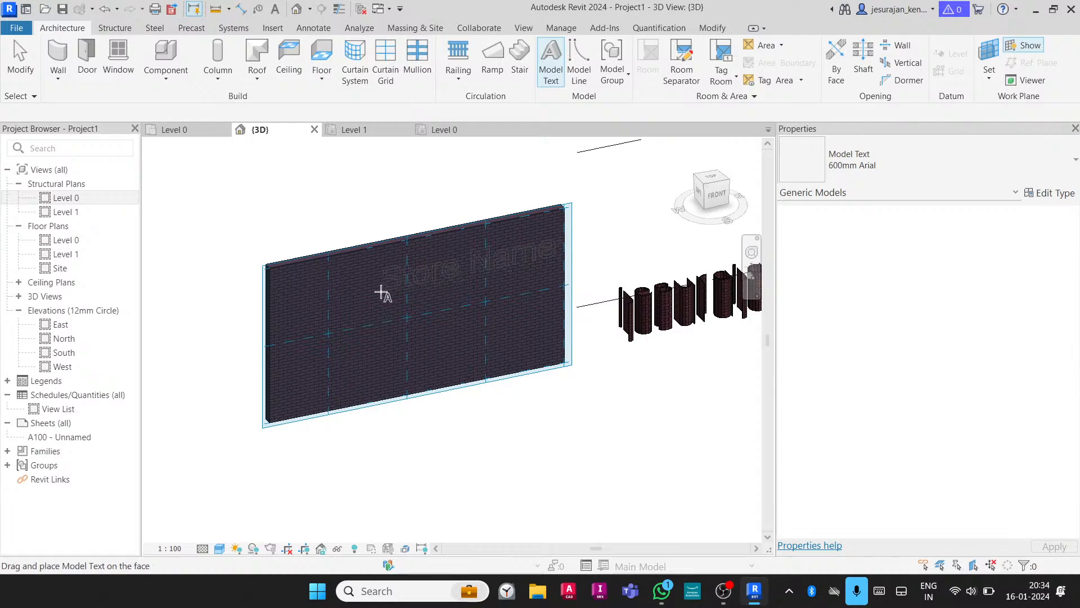
{"action": "middle_click_drag", "start_coordinate": [584, 261], "coordinate": [475, 286]}
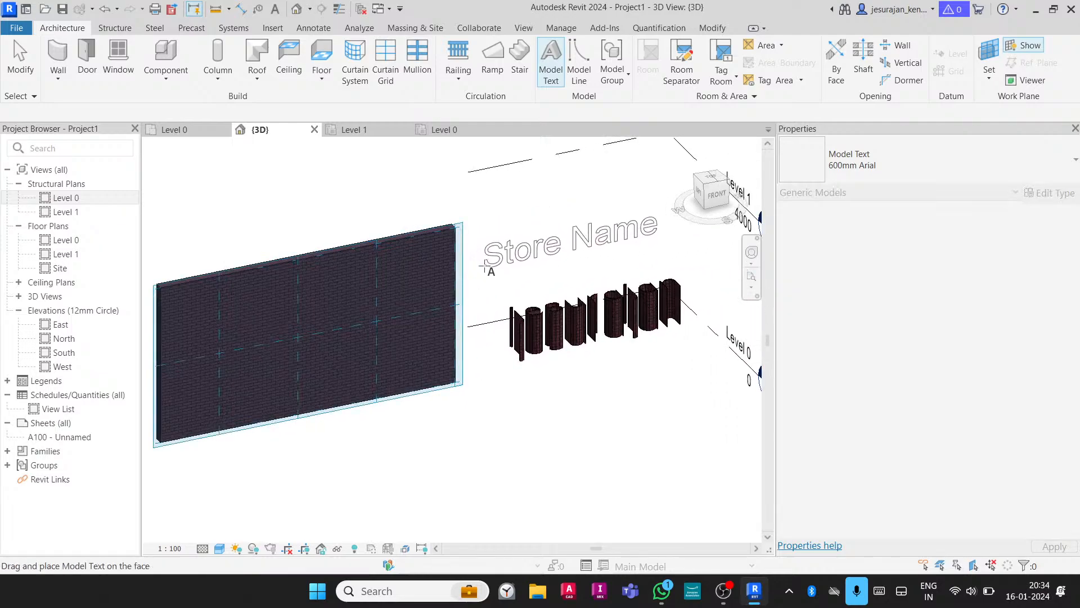
{"action": "left_click", "coordinate": [239, 316]}
{"action": "middle_click_drag", "start_coordinate": [356, 417], "coordinate": [491, 458]}
{"action": "scroll", "coordinate": [439, 413], "scroll_direction": "up", "scroll_amount": 1}
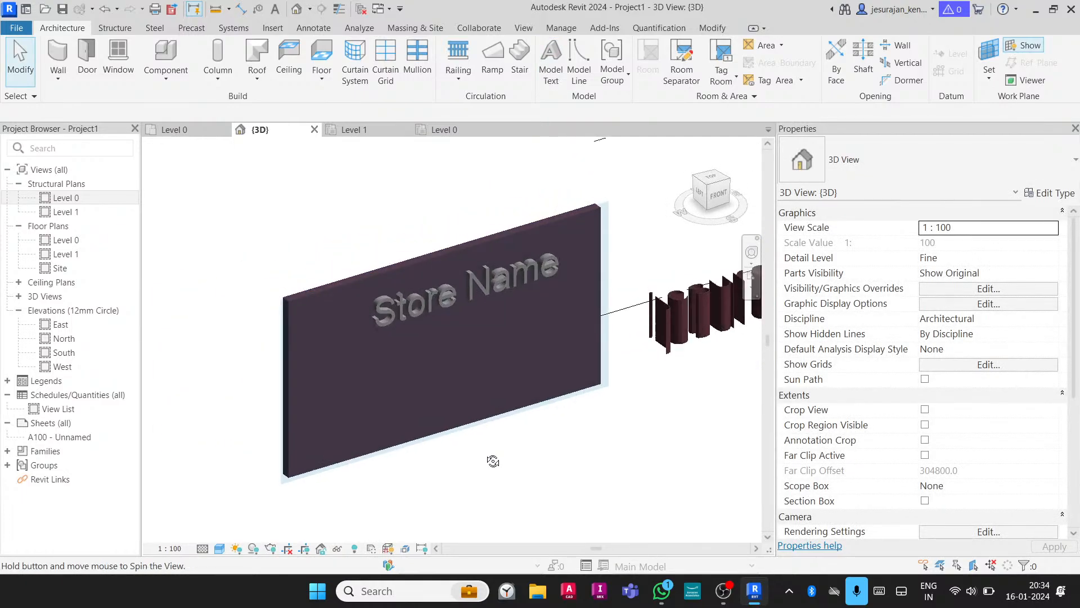
{"action": "scroll", "coordinate": [491, 457], "scroll_direction": "up", "scroll_amount": 1}
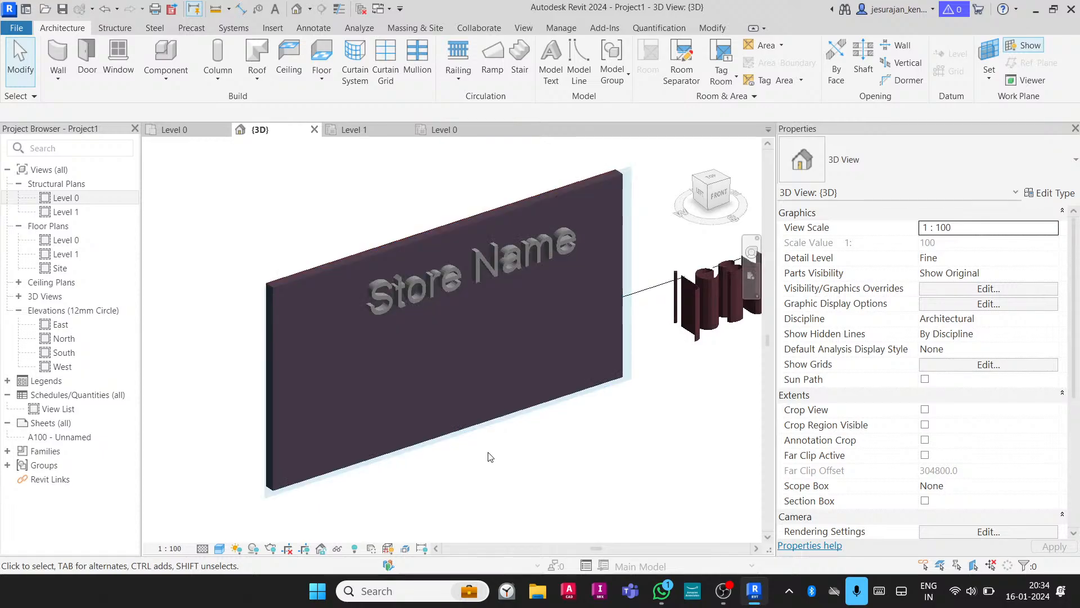
Use the Paint tool to apply the Copper material to the front face of the letter S
{"action": "left_click", "coordinate": [478, 258]}
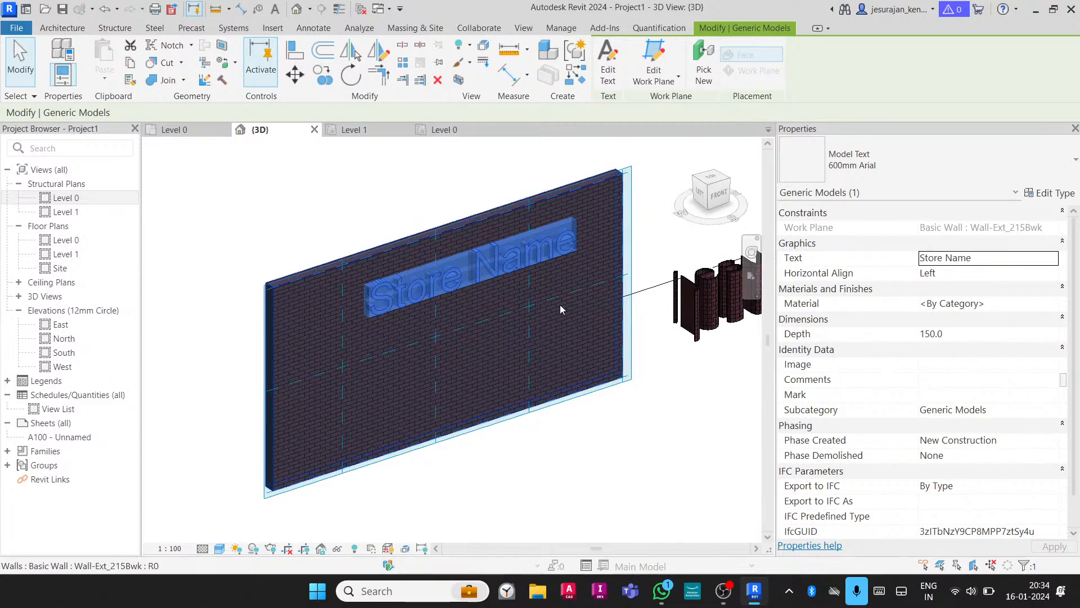
{"action": "key", "text": "Escape"}
{"action": "scroll", "coordinate": [438, 306], "scroll_direction": "up", "scroll_amount": 2}
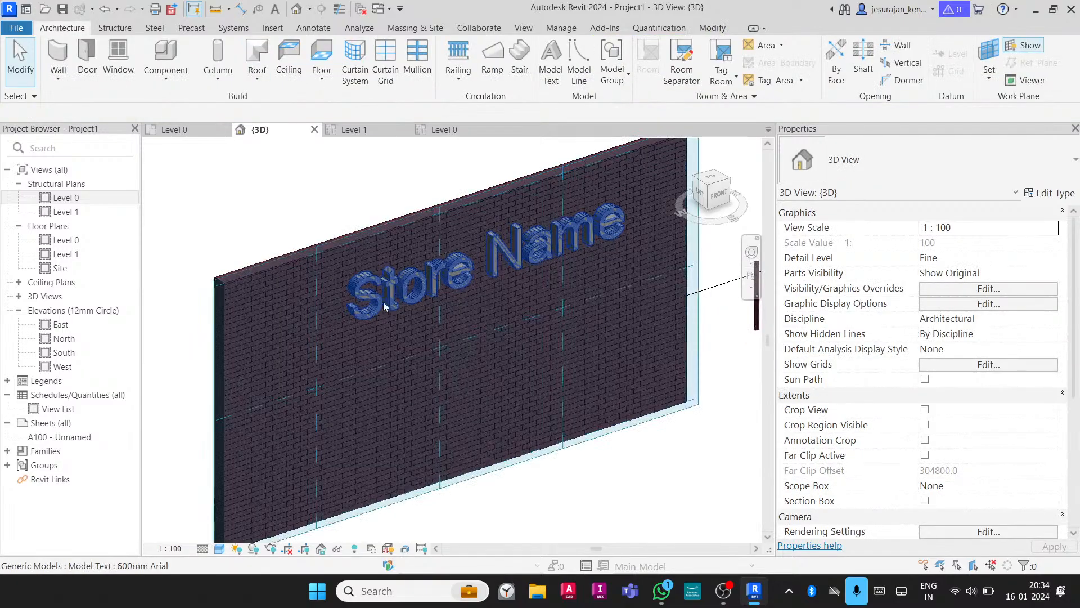
{"action": "scroll", "coordinate": [397, 293], "scroll_direction": "up", "scroll_amount": 1}
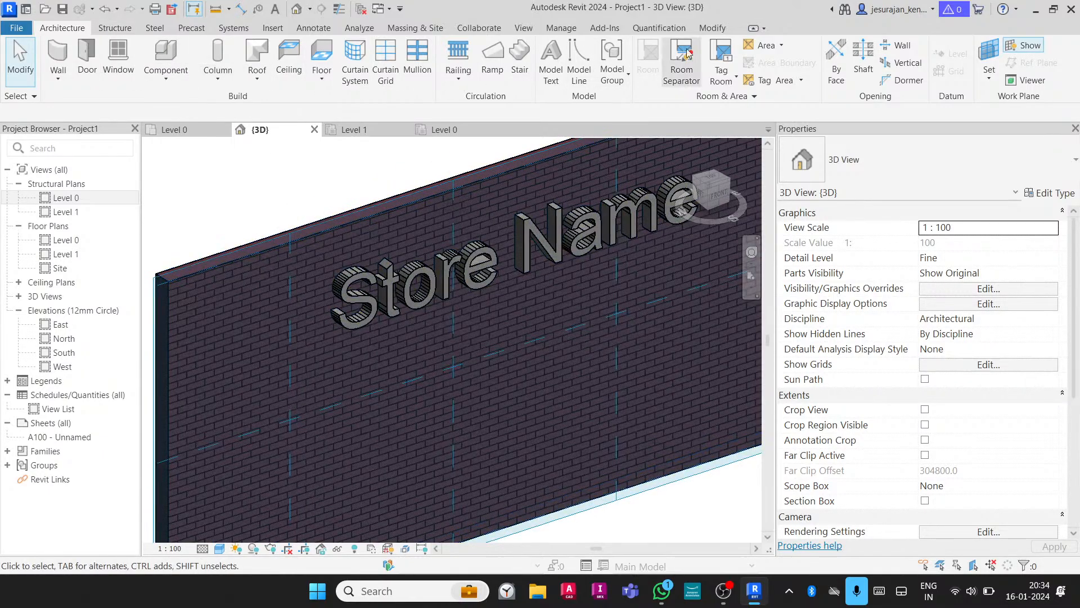
{"action": "left_click", "coordinate": [720, 29]}
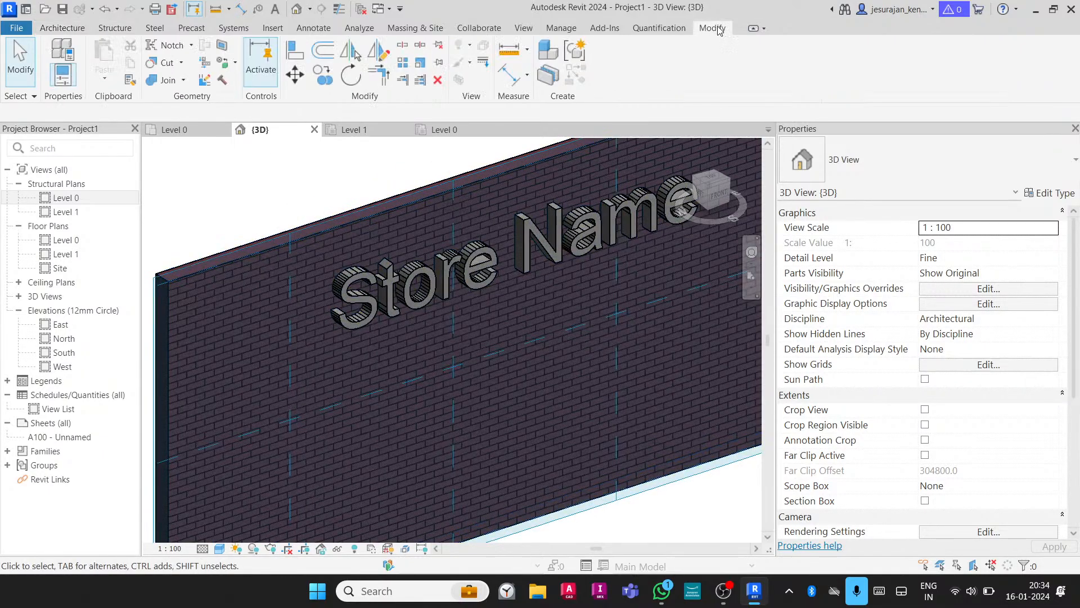
{"action": "left_click", "coordinate": [235, 62]}
{"action": "left_click", "coordinate": [251, 87]}
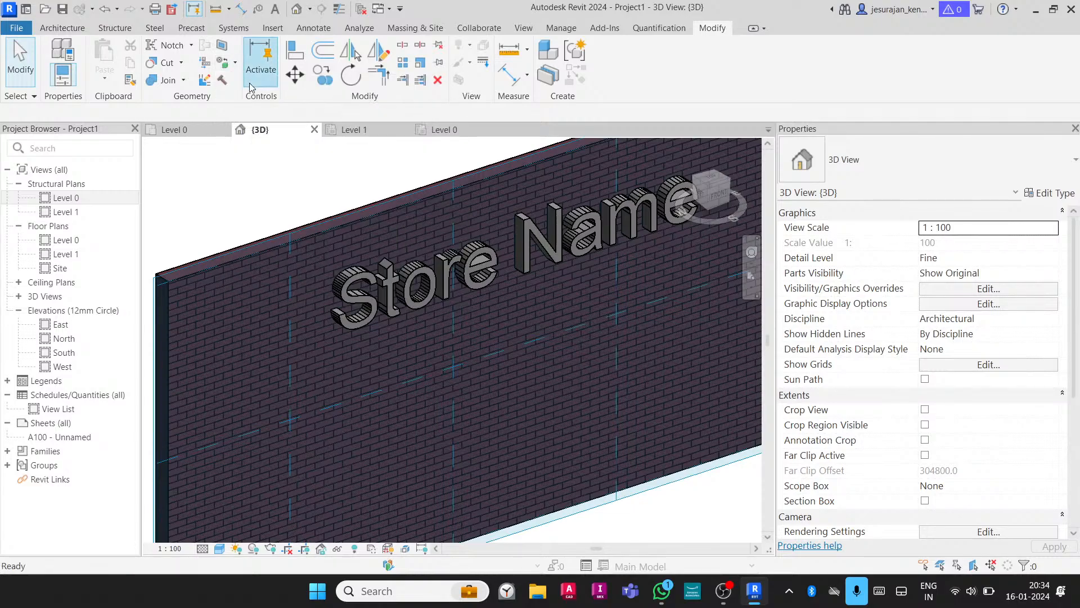
{"action": "scroll", "coordinate": [884, 251], "scroll_direction": "down", "scroll_amount": 5}
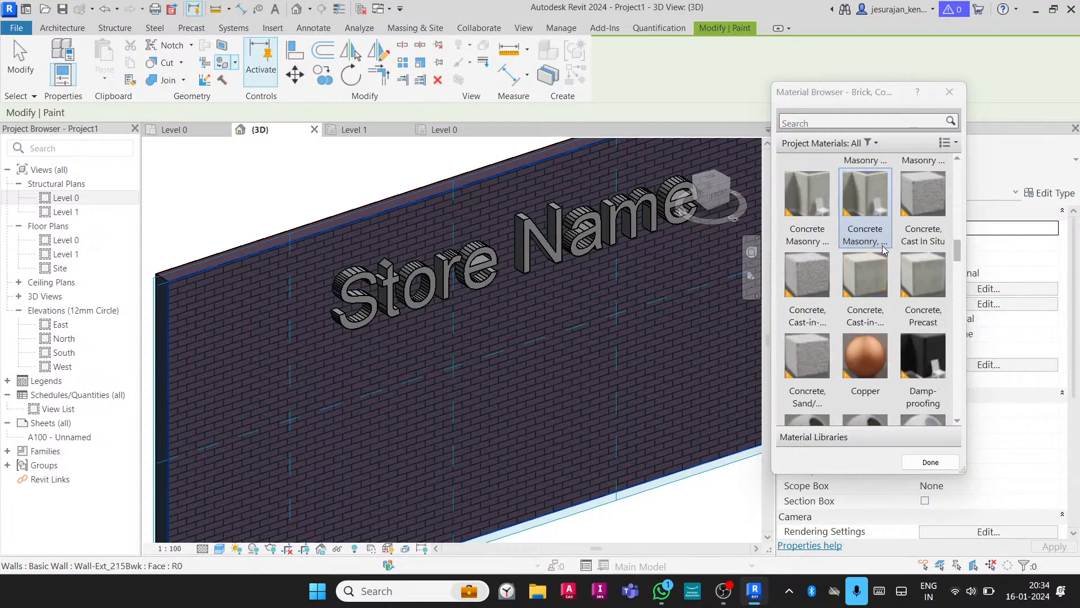
{"action": "left_click", "coordinate": [865, 356]}
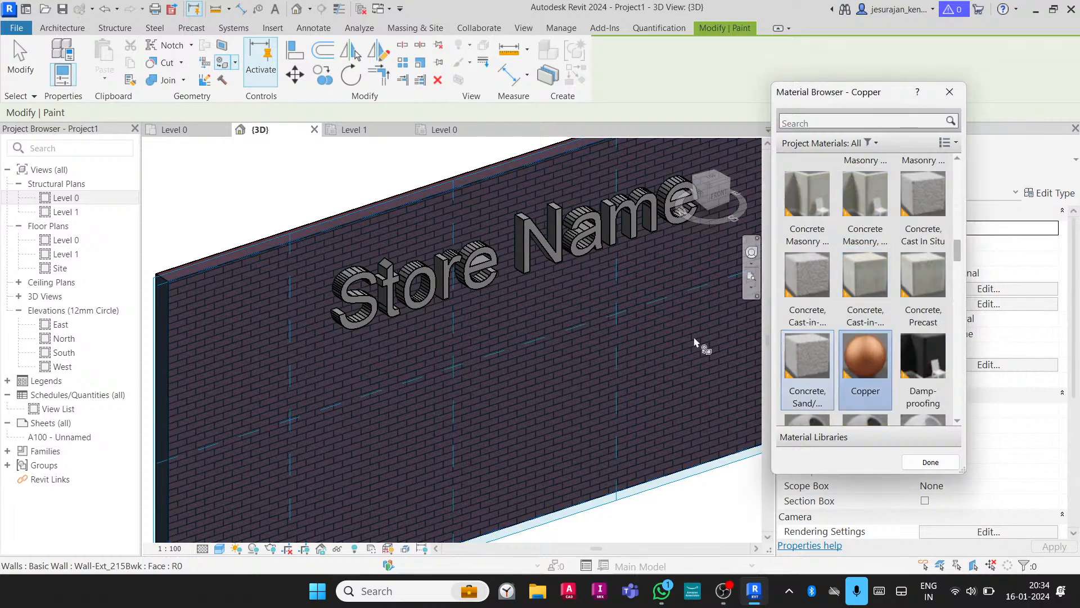
{"action": "scroll", "coordinate": [394, 306], "scroll_direction": "up", "scroll_amount": 3}
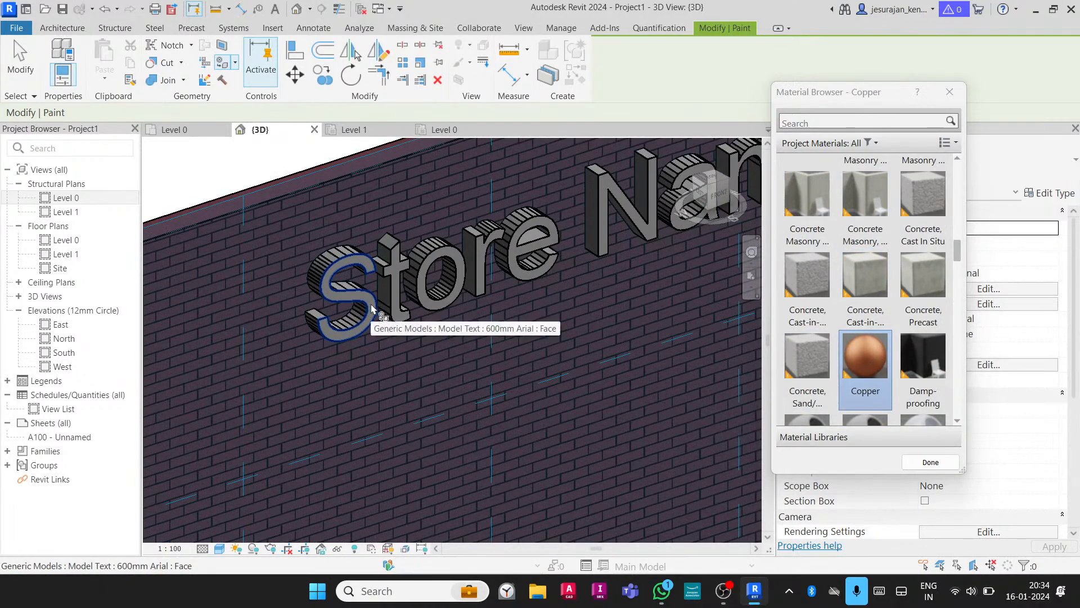
{"action": "left_click", "coordinate": [376, 308]}
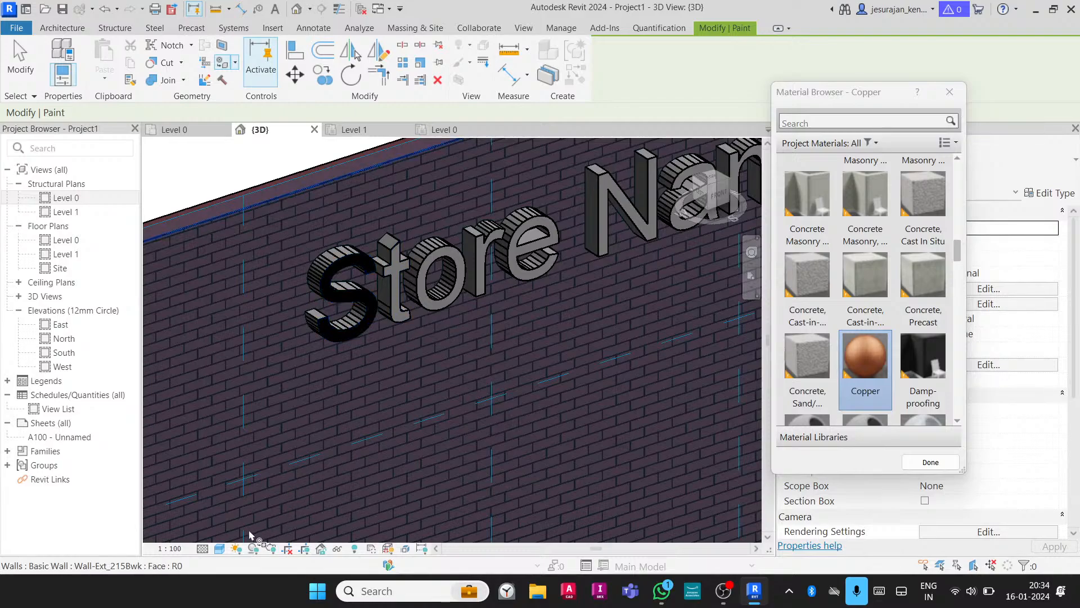
Change the 3D view's visual style so that realistic material textures are displayed
{"action": "left_click", "coordinate": [220, 550]}
{"action": "left_click", "coordinate": [246, 532]}
{"action": "scroll", "coordinate": [375, 388], "scroll_direction": "up", "scroll_amount": 4}
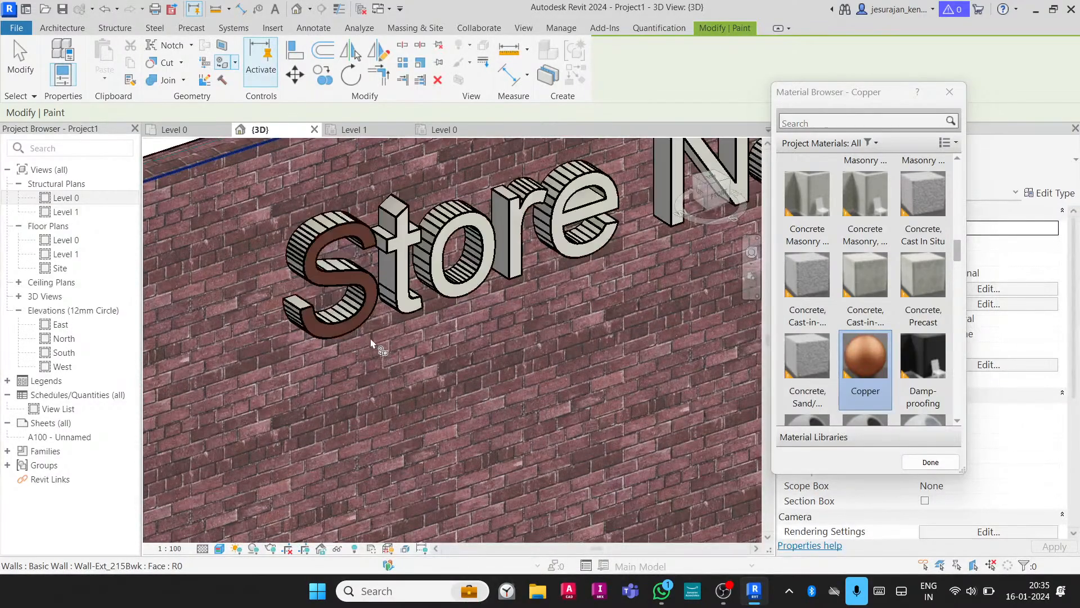
Paint the front faces of the letters t and o and some inner side faces of the o with Copper, then end painting
{"action": "middle_click_drag", "start_coordinate": [379, 299], "coordinate": [388, 442]}
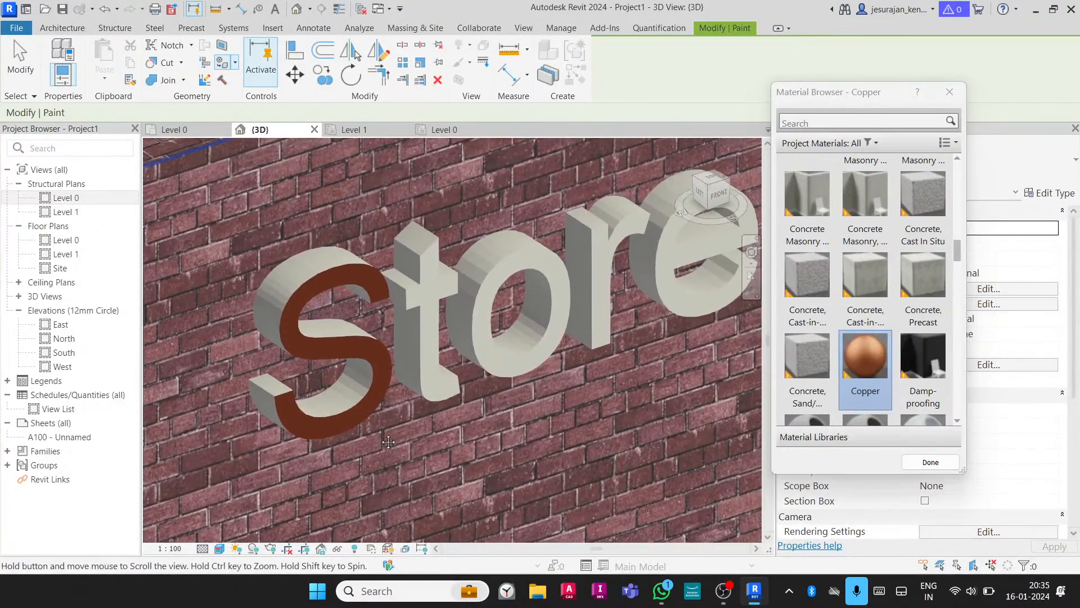
{"action": "left_click", "coordinate": [424, 361]}
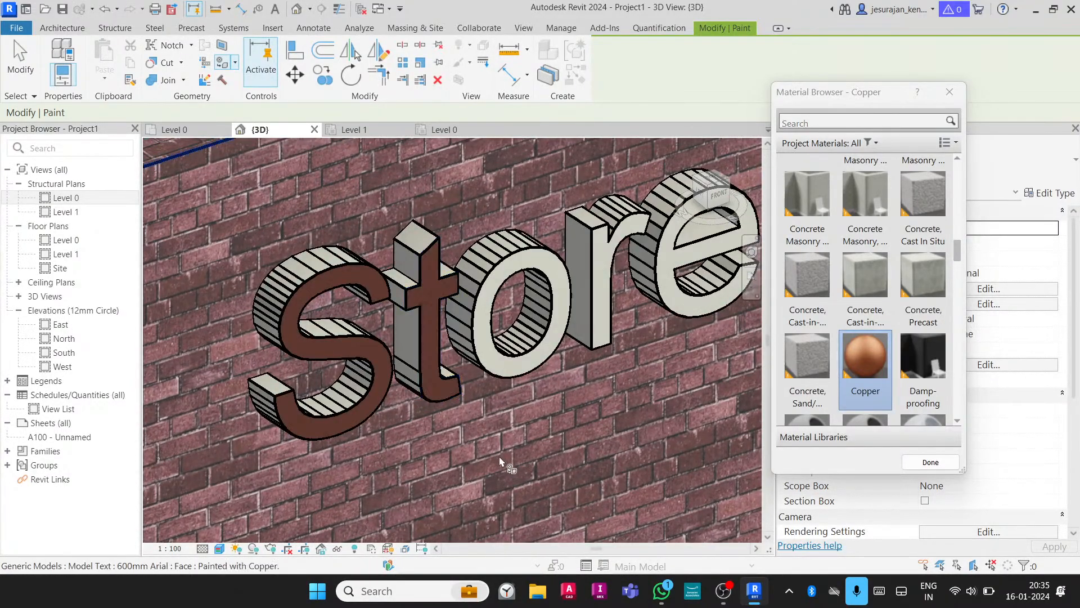
{"action": "left_click", "coordinate": [501, 364]}
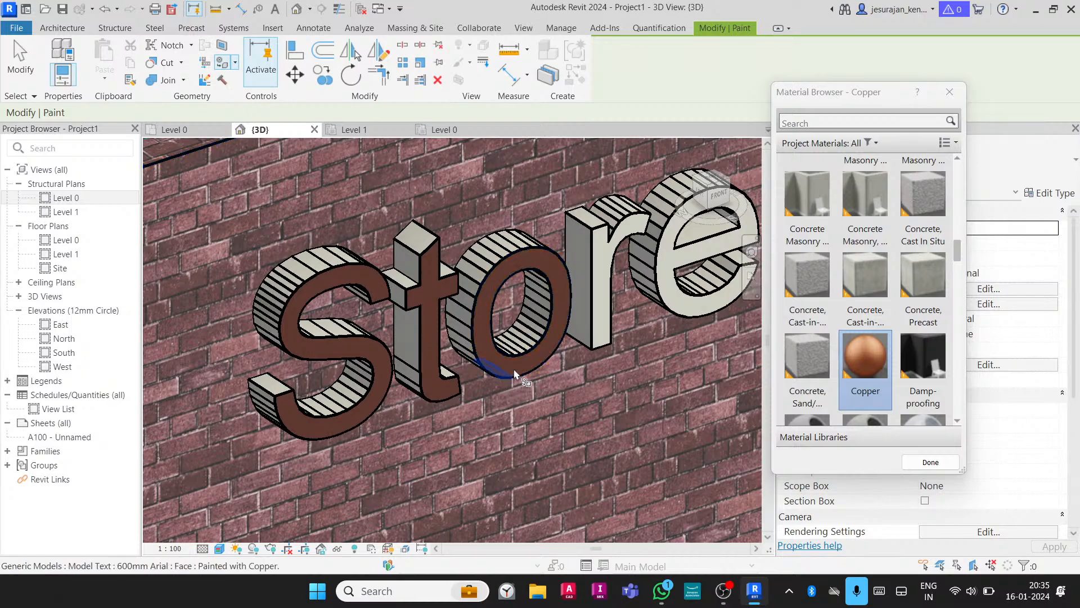
{"action": "left_click", "coordinate": [536, 329]}
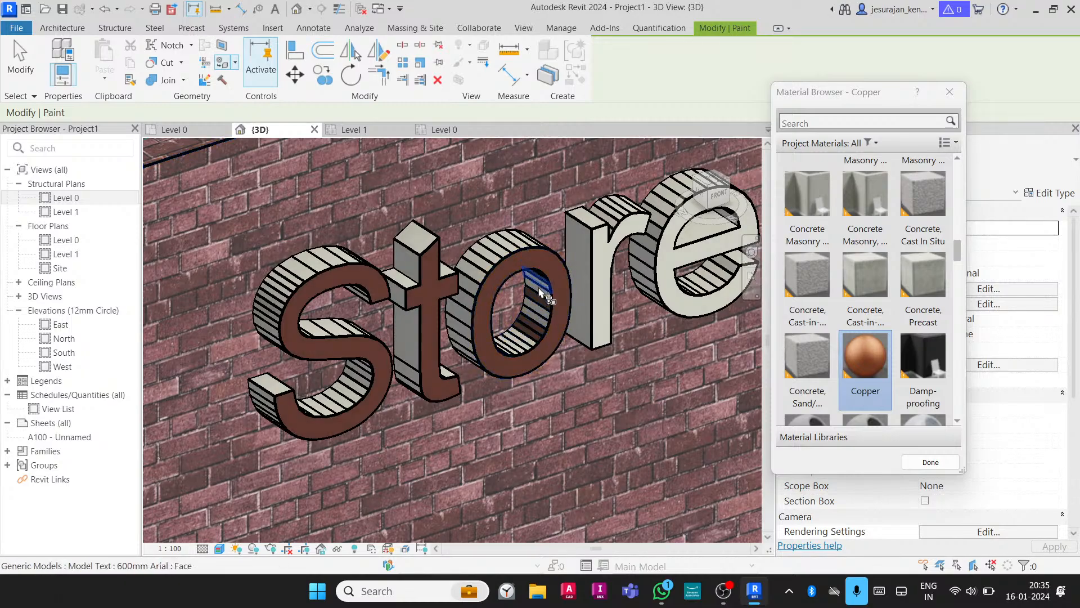
{"action": "left_click", "coordinate": [540, 287]}
{"action": "key", "text": "Escape"}
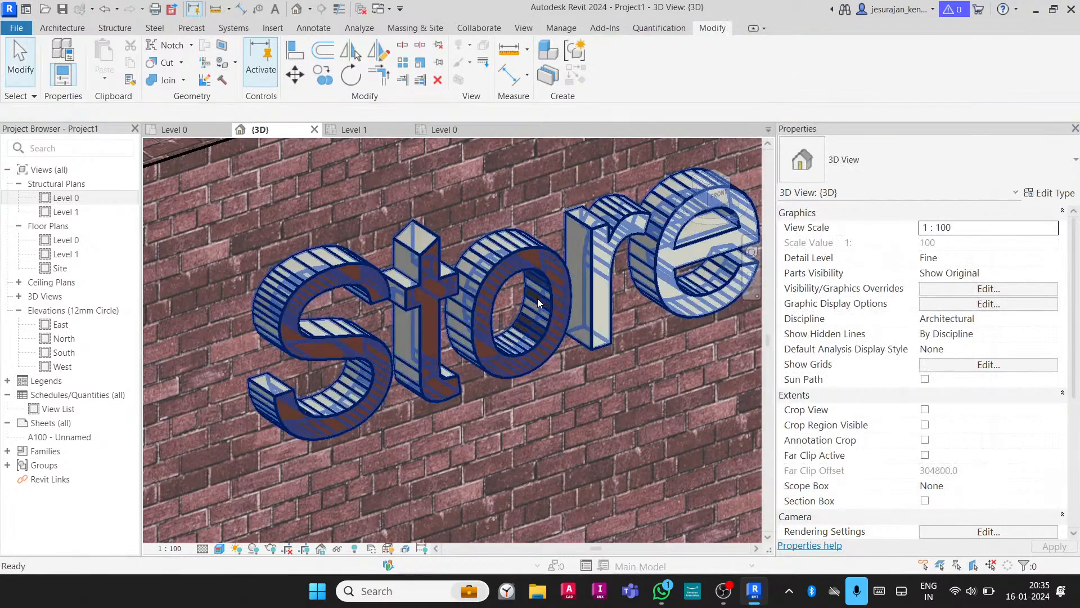
Assign Copper as the material of the entire "Store Name" model text
{"action": "left_click", "coordinate": [504, 256]}
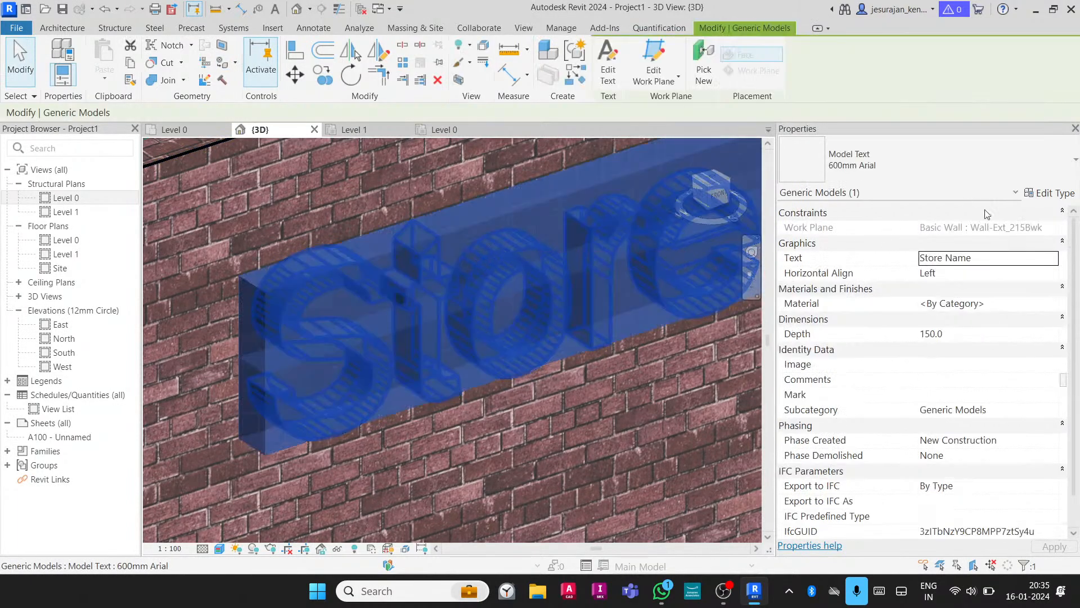
{"action": "left_click", "coordinate": [1055, 193]}
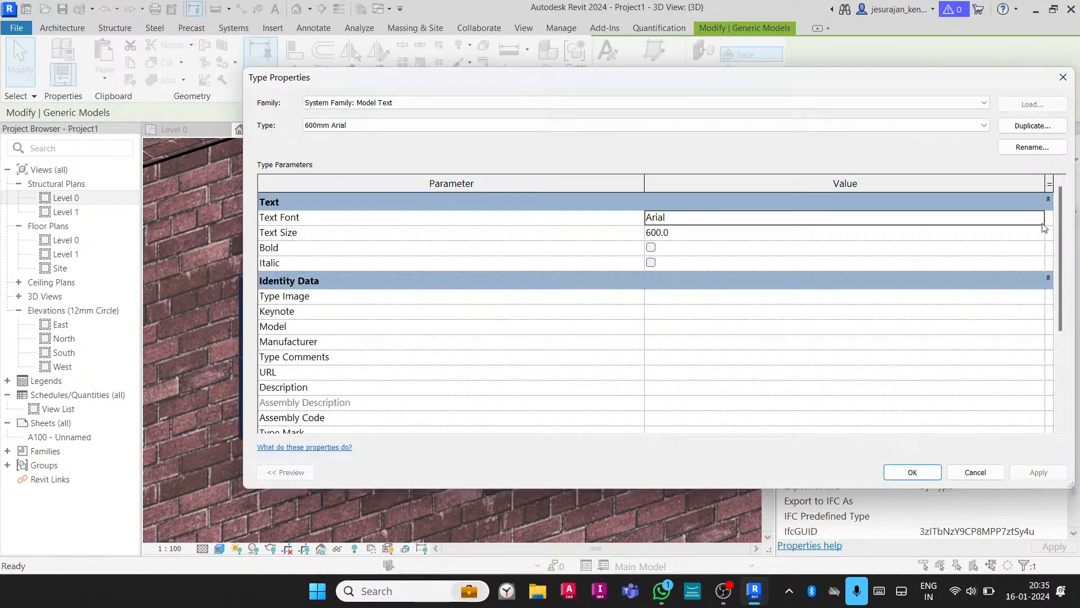
{"action": "key", "text": "Escape"}
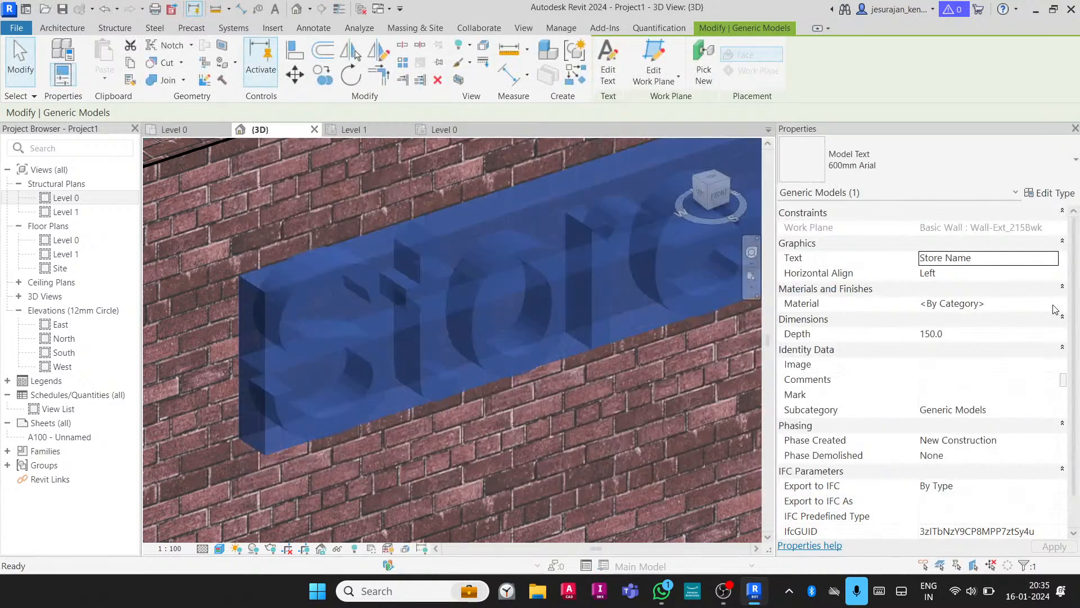
{"action": "left_click", "coordinate": [1056, 307]}
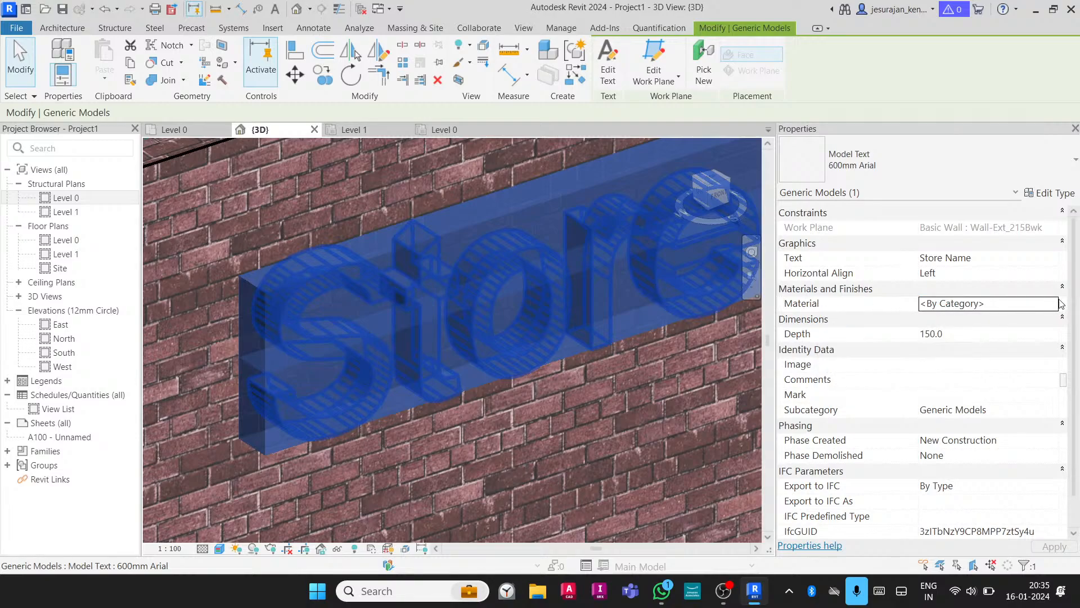
{"action": "left_click", "coordinate": [986, 304]}
{"action": "left_click", "coordinate": [1052, 304]}
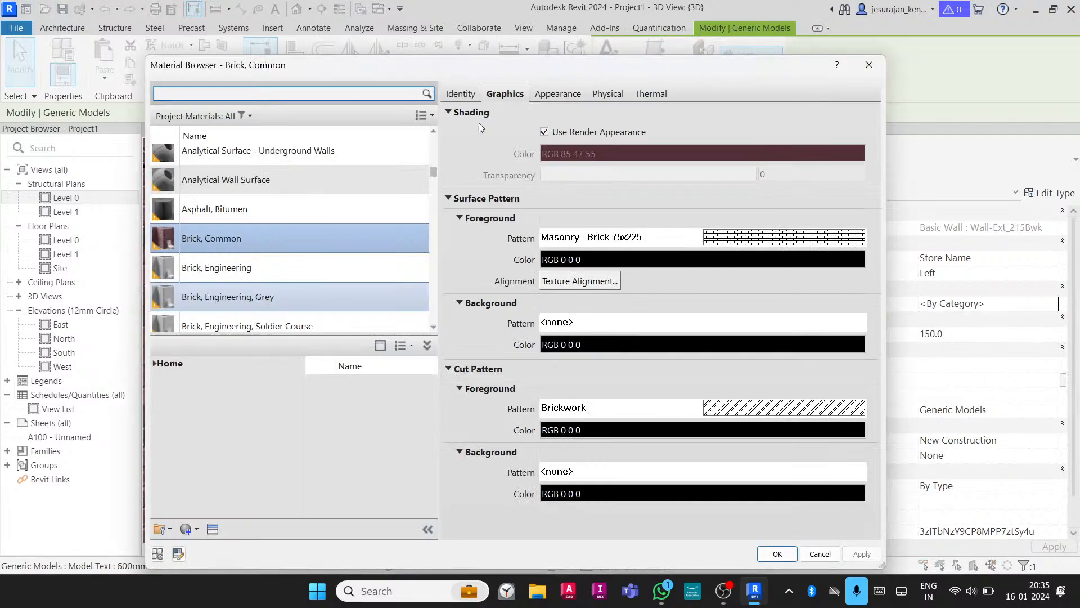
{"action": "type", "text": "coppe"}
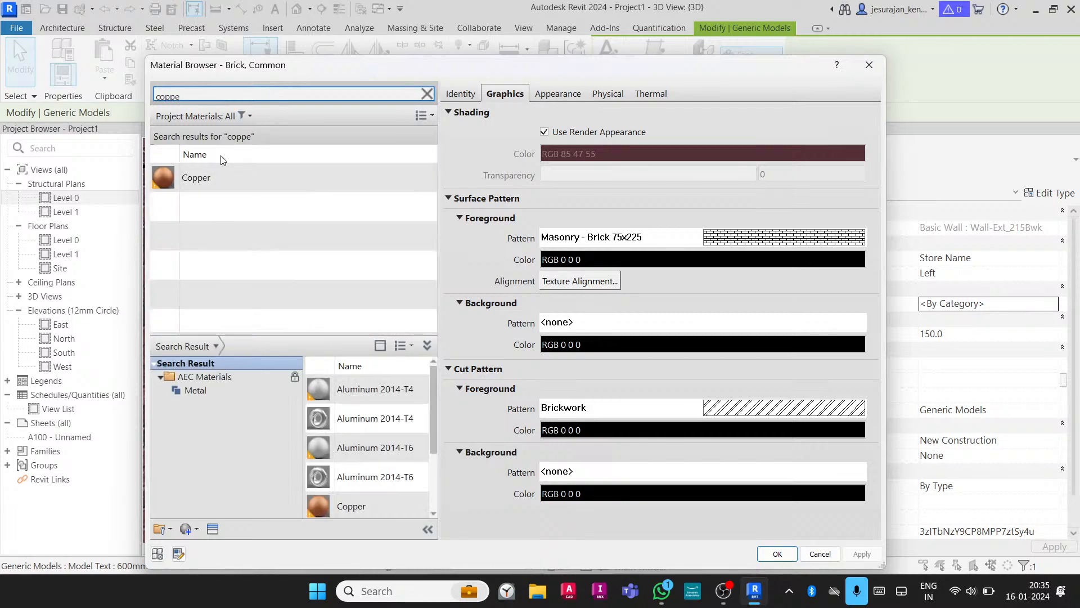
{"action": "left_click", "coordinate": [214, 176]}
{"action": "left_click", "coordinate": [544, 131]}
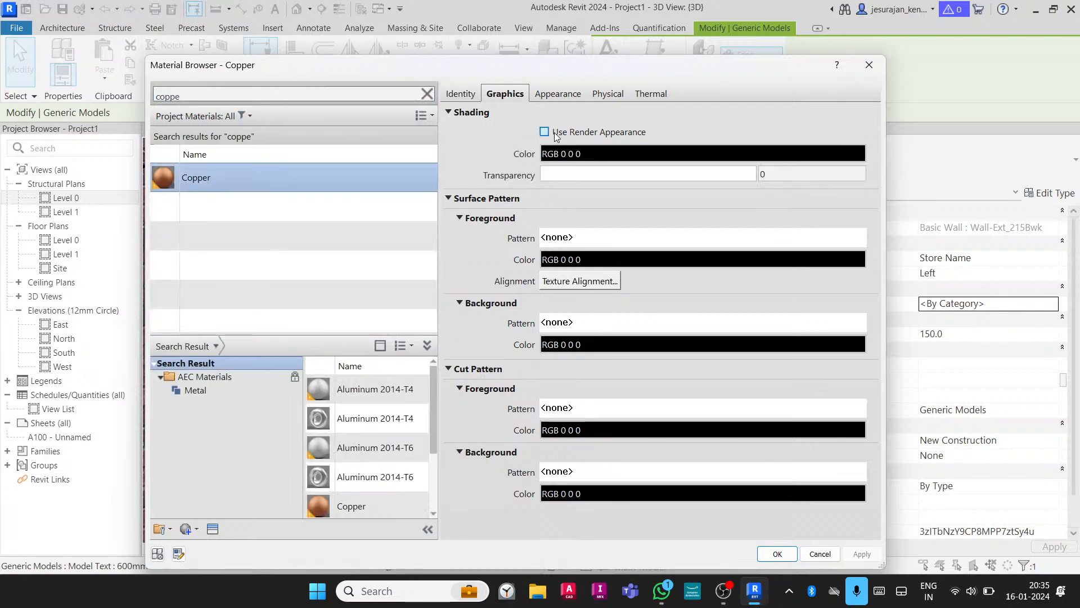
{"action": "left_click", "coordinate": [777, 554]}
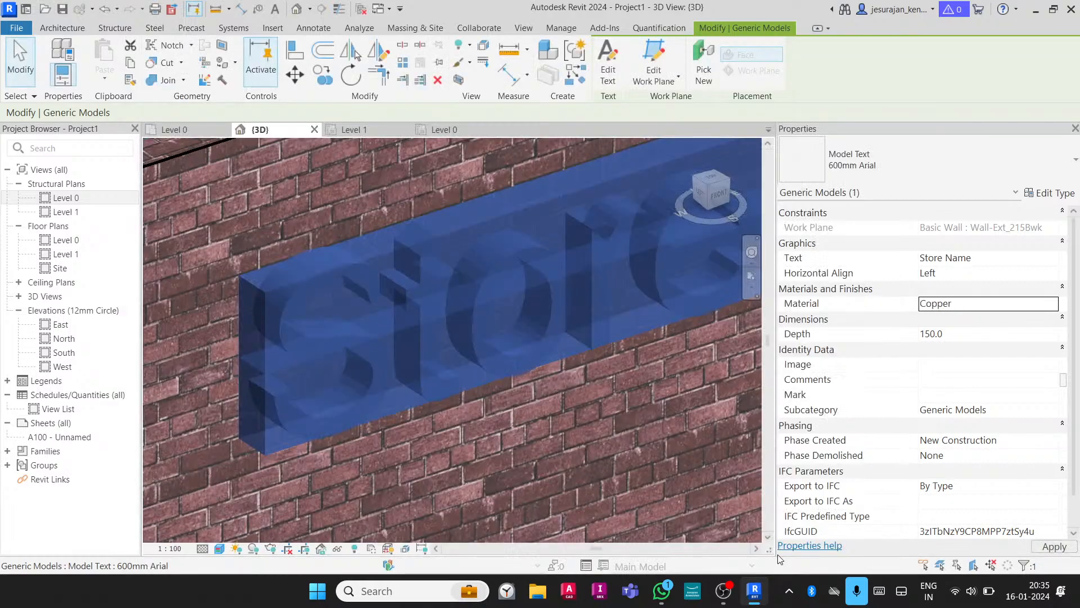
{"action": "left_click", "coordinate": [500, 459]}
{"action": "key", "text": "Escape"}
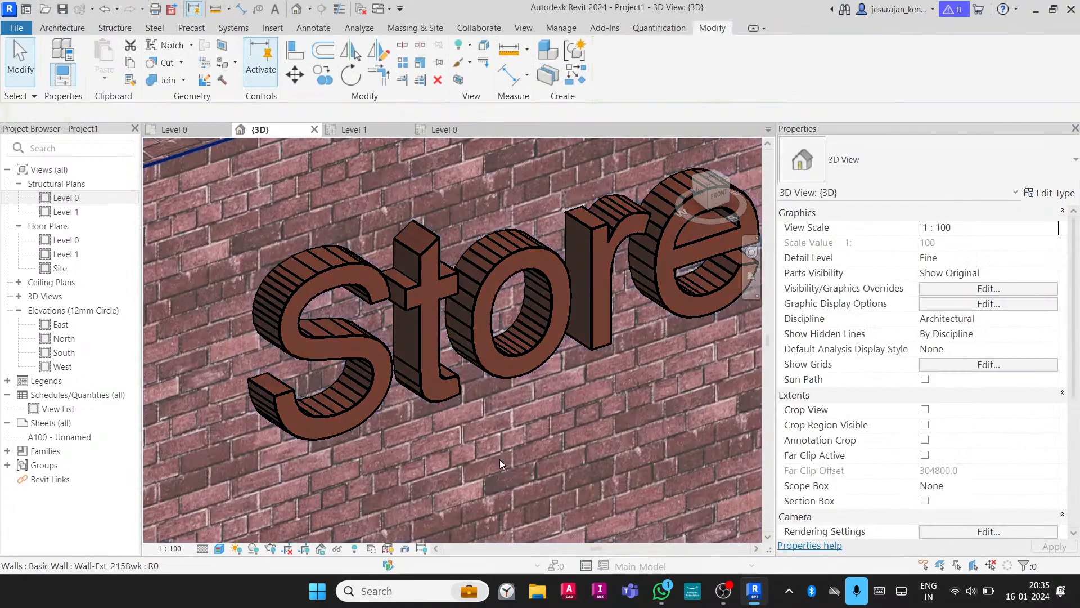
{"action": "scroll", "coordinate": [414, 318], "scroll_direction": "down", "scroll_amount": 1}
{"action": "scroll", "coordinate": [413, 318], "scroll_direction": "down", "scroll_amount": 5}
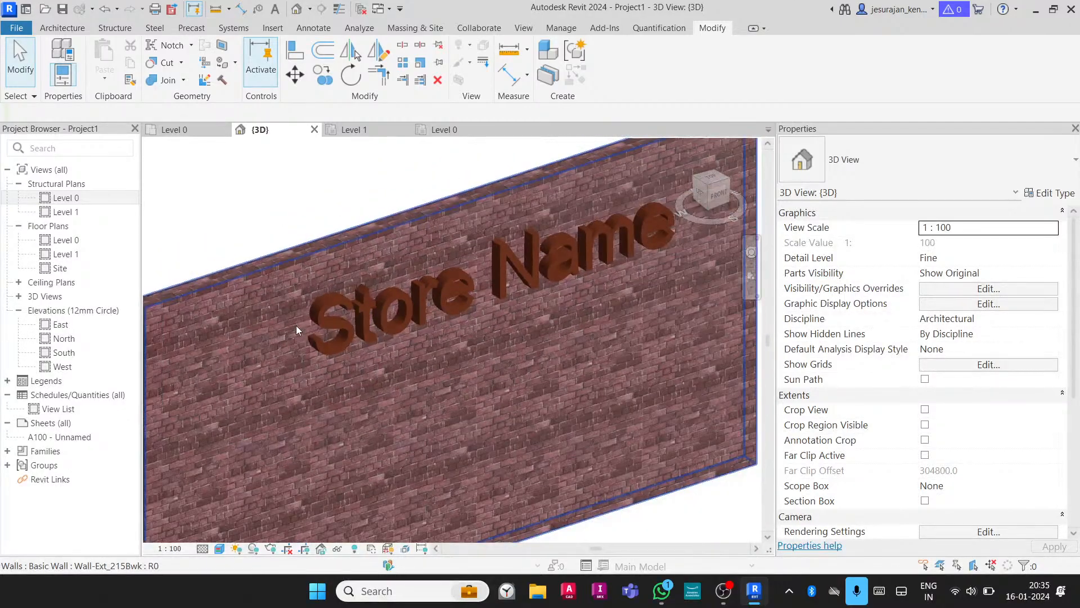
{"action": "scroll", "coordinate": [397, 392], "scroll_direction": "down", "scroll_amount": 3}
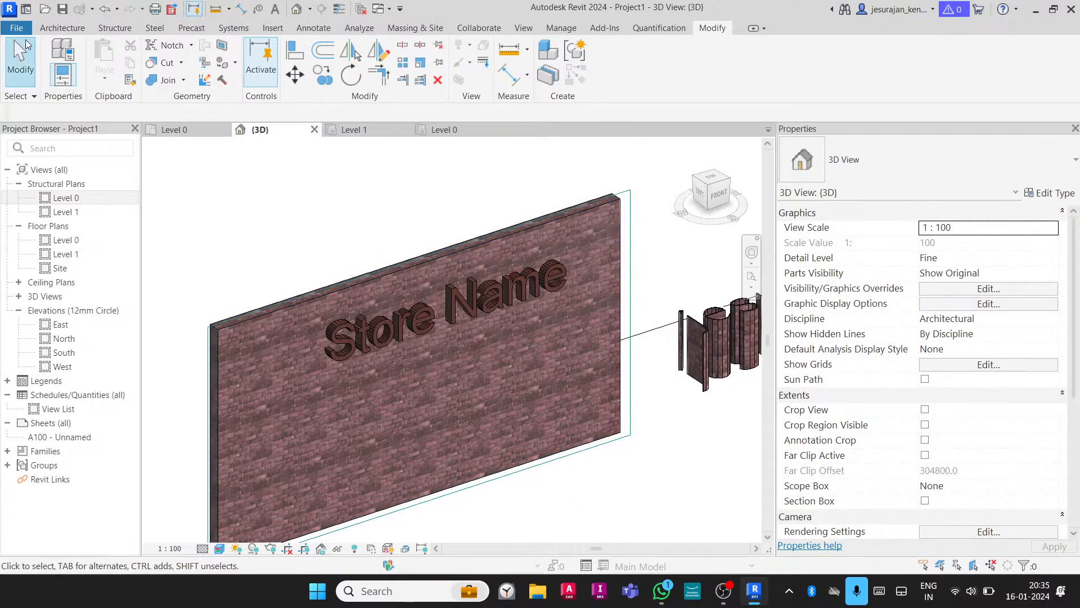
Detach the Work Plane tools so they float over the 3D view
{"action": "left_click", "coordinate": [50, 29]}
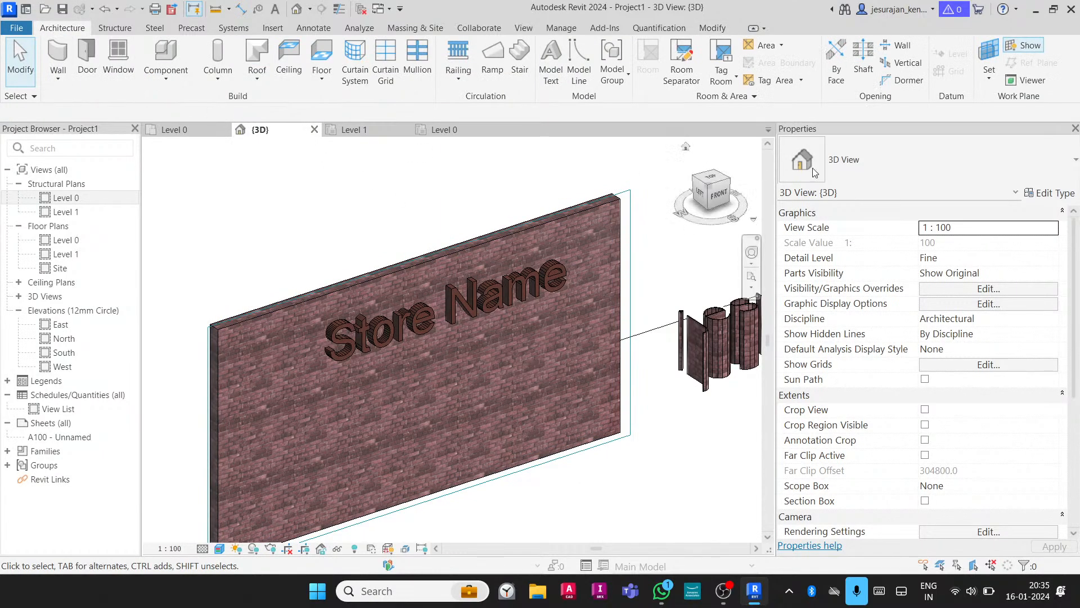
{"action": "left_click_drag", "start_coordinate": [1021, 97], "coordinate": [288, 229]}
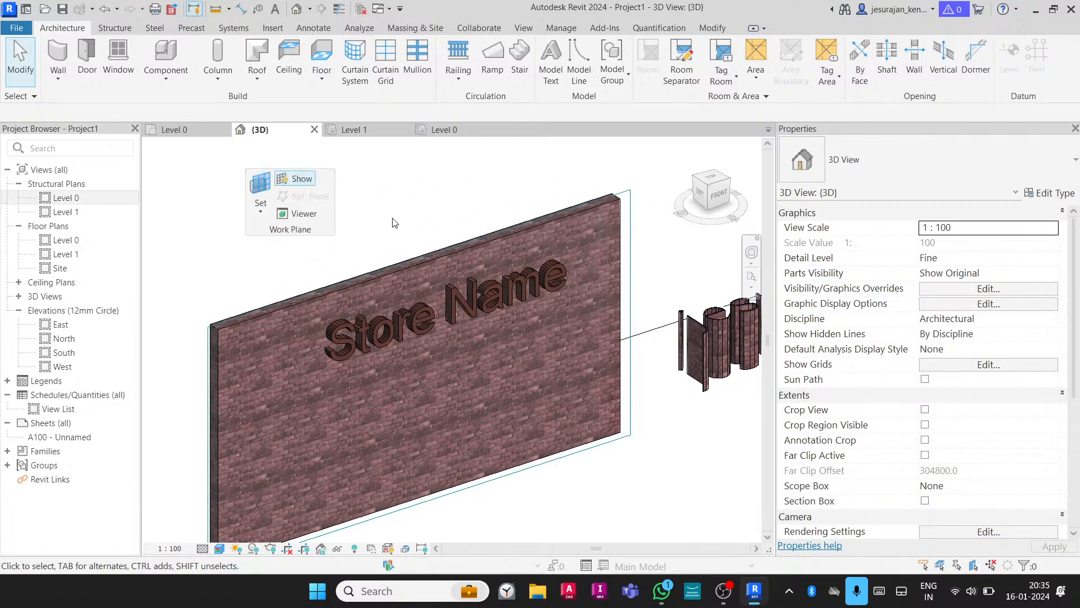
{"action": "left_click", "coordinate": [261, 213]}
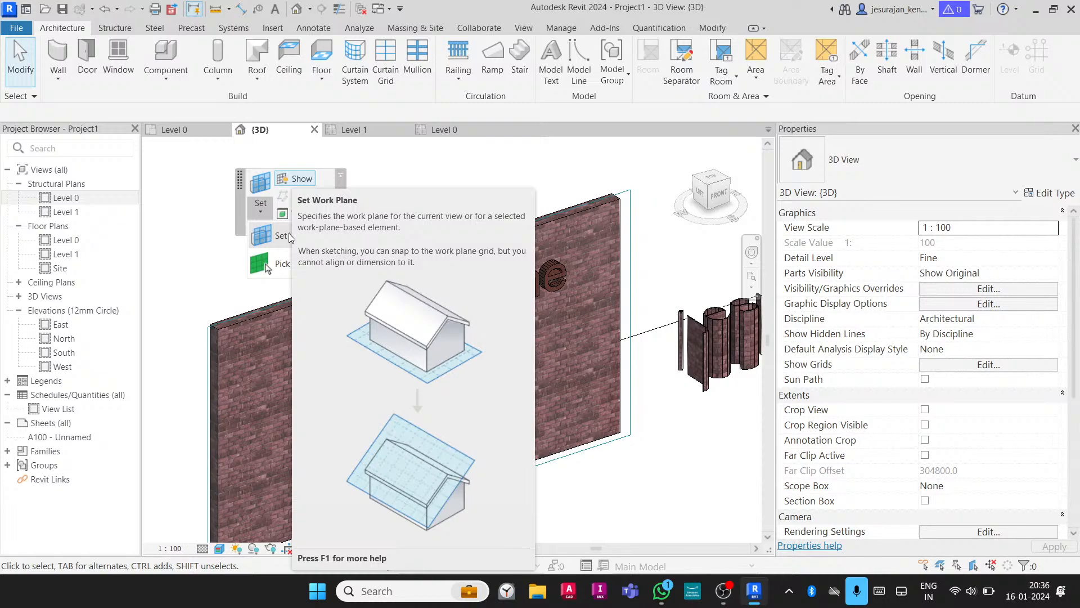
{"action": "left_click", "coordinate": [381, 186]}
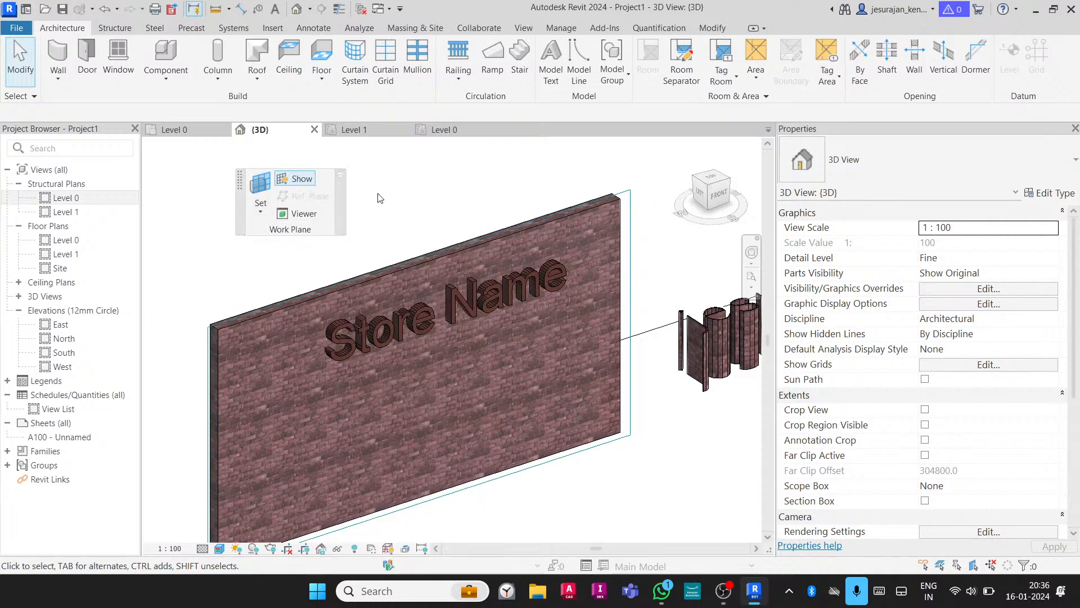
Open the work plane settings and choose Level : Level 0 by name as the new plane
{"action": "scroll", "coordinate": [381, 198], "scroll_direction": "down", "scroll_amount": 4}
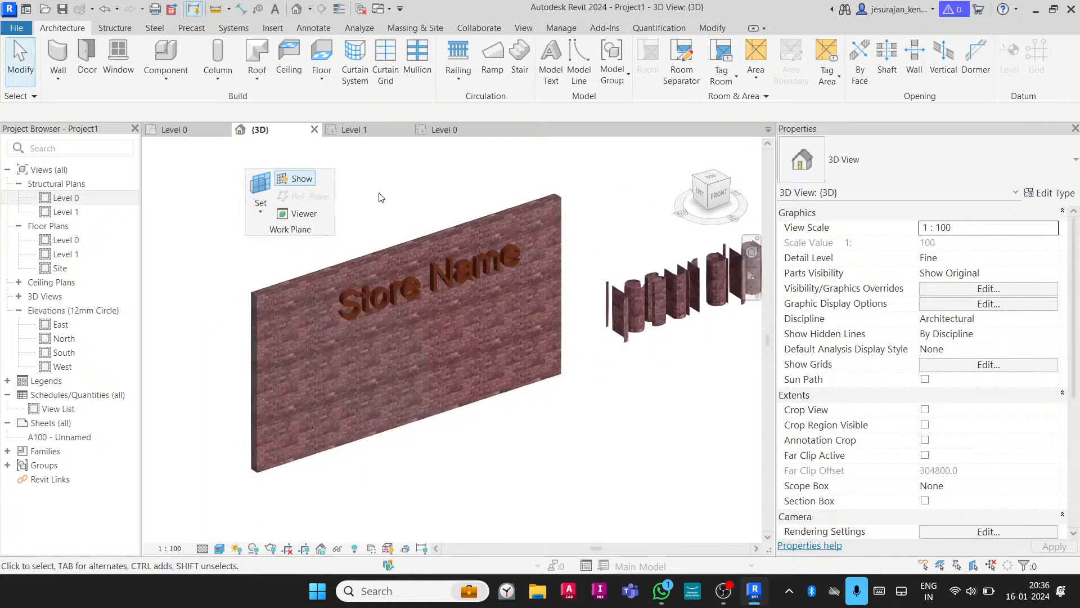
{"action": "middle_click_drag", "start_coordinate": [386, 203], "coordinate": [326, 262]}
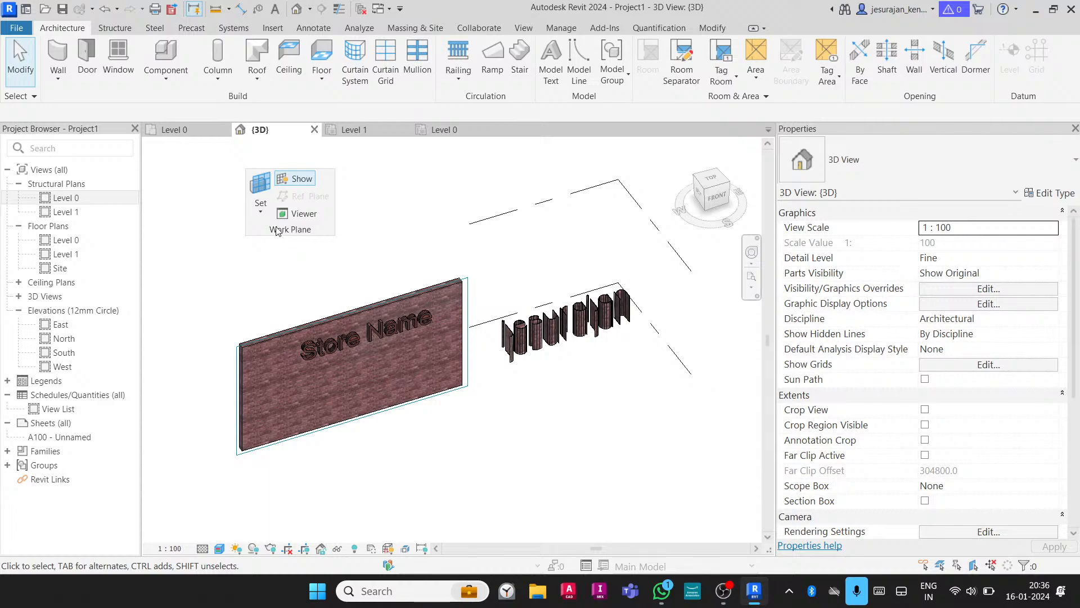
{"action": "left_click", "coordinate": [261, 212]}
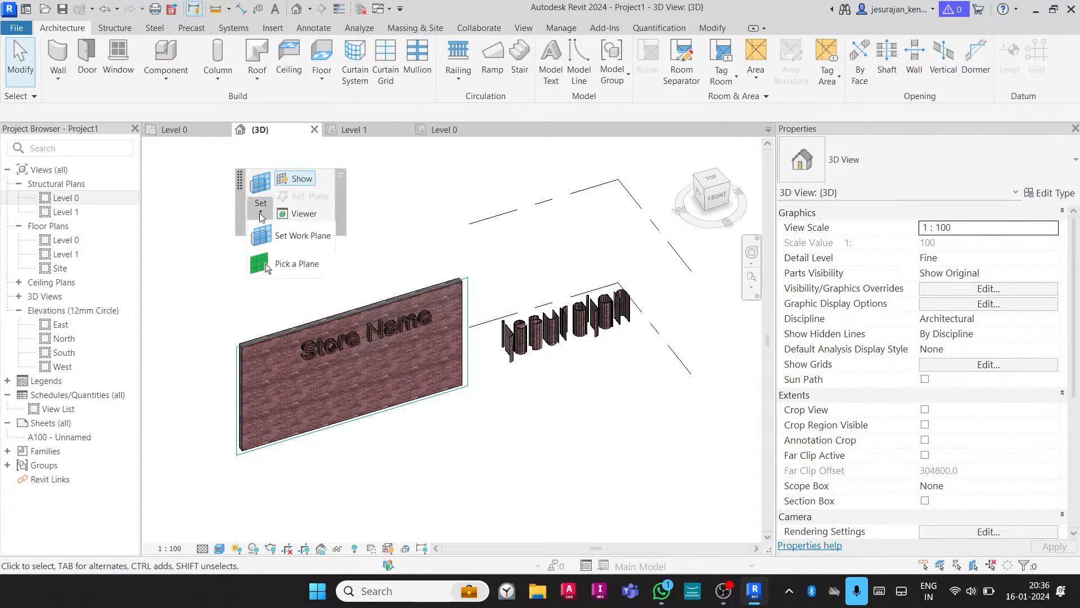
{"action": "left_click", "coordinate": [299, 236]}
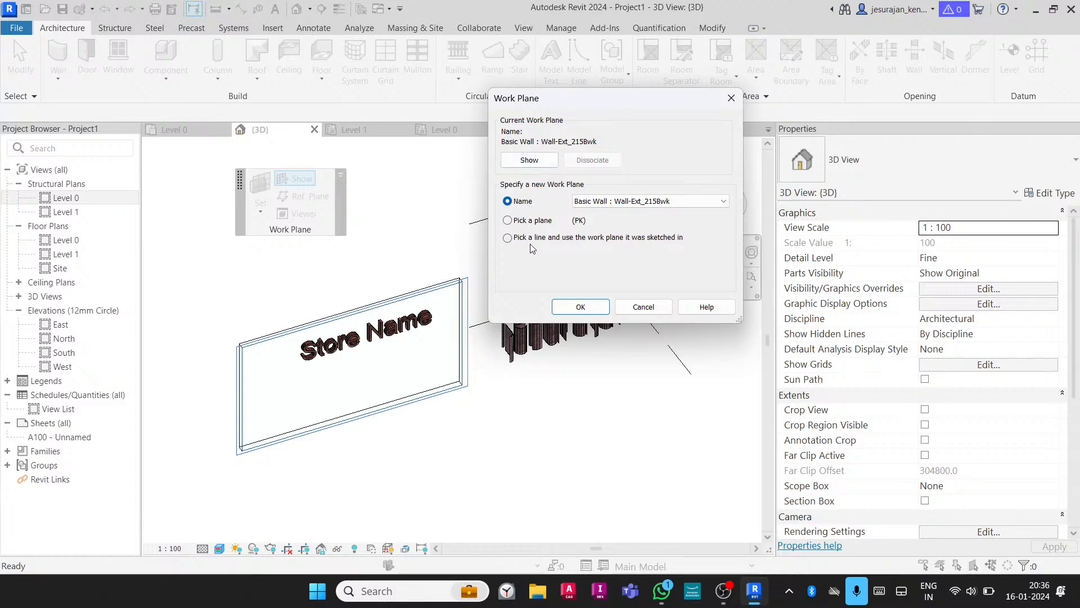
{"action": "left_click", "coordinate": [591, 202]}
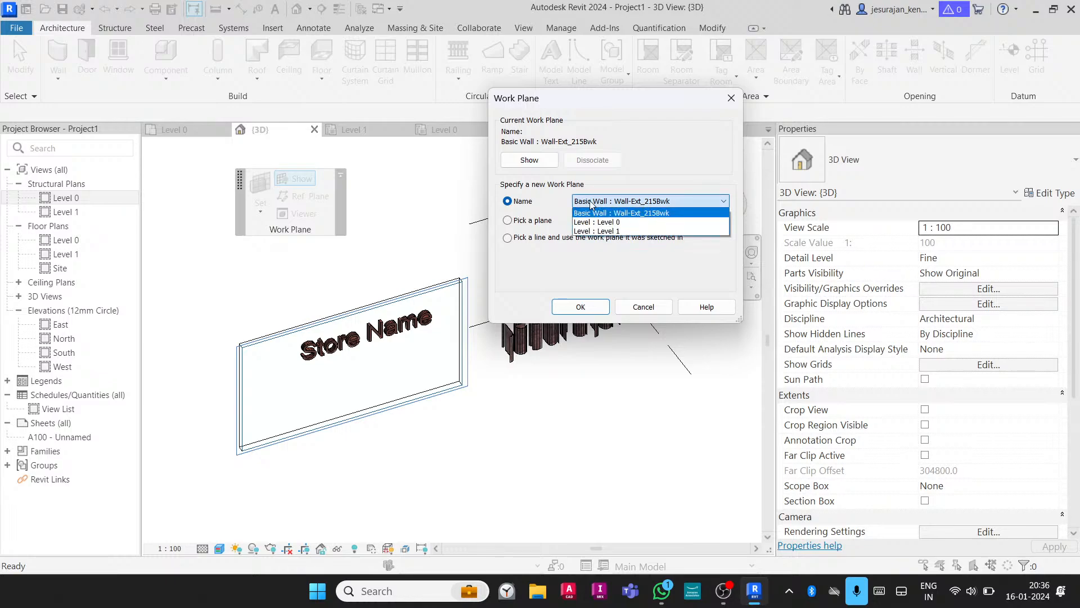
{"action": "left_click", "coordinate": [591, 202]}
{"action": "left_click", "coordinate": [591, 203]}
{"action": "left_click", "coordinate": [620, 223]}
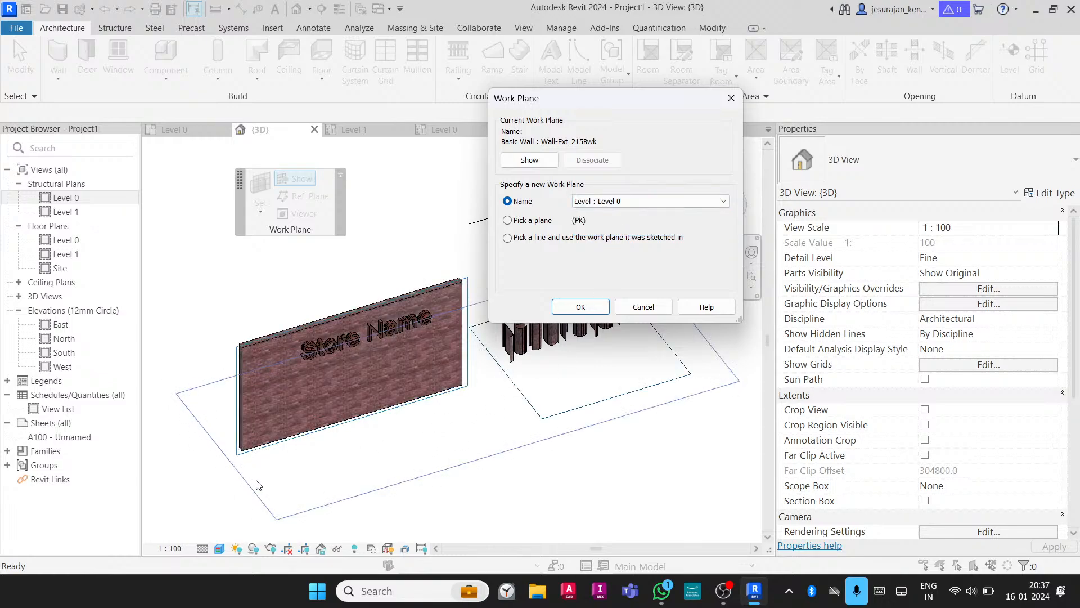
Move the work plane settings aside, set Level : Level 1 as the active work plane, and deselect its grid
{"action": "left_click_drag", "start_coordinate": [619, 98], "coordinate": [842, 36]}
{"action": "left_click", "coordinate": [848, 140]}
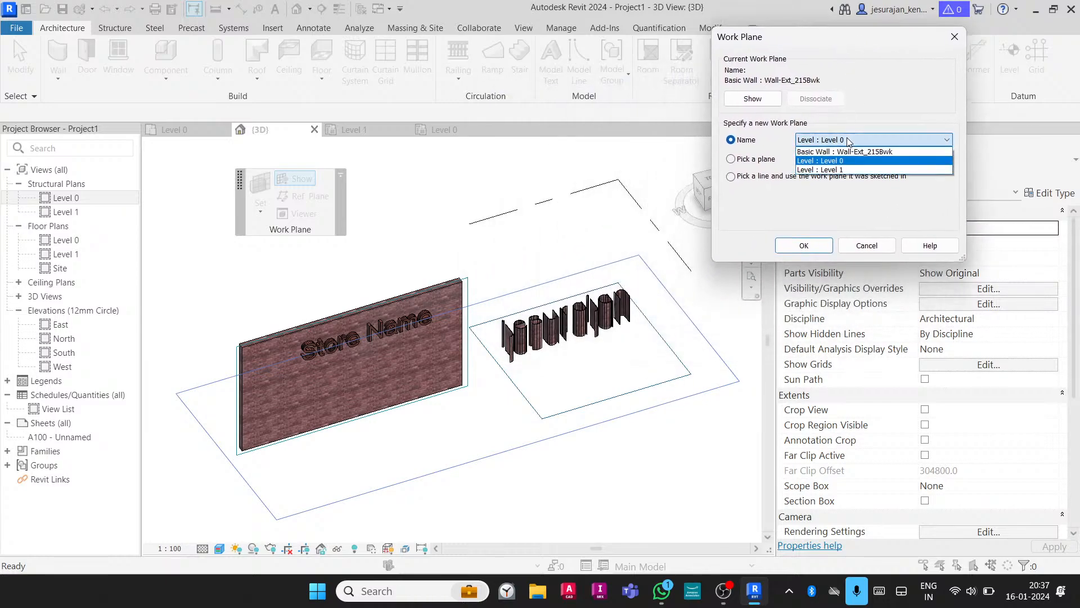
{"action": "left_click", "coordinate": [849, 172]}
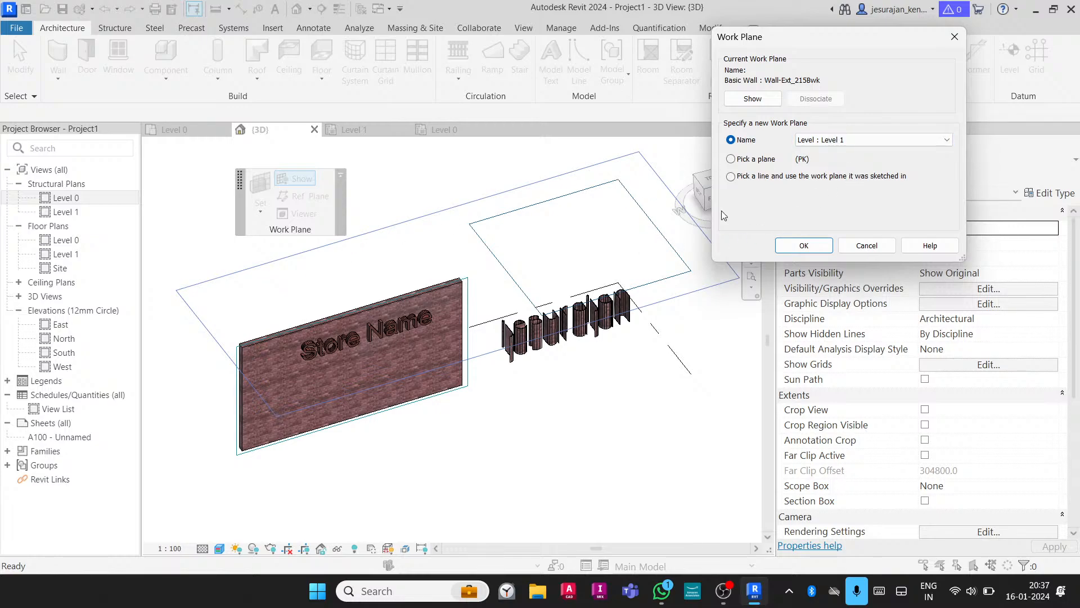
{"action": "left_click", "coordinate": [802, 246]}
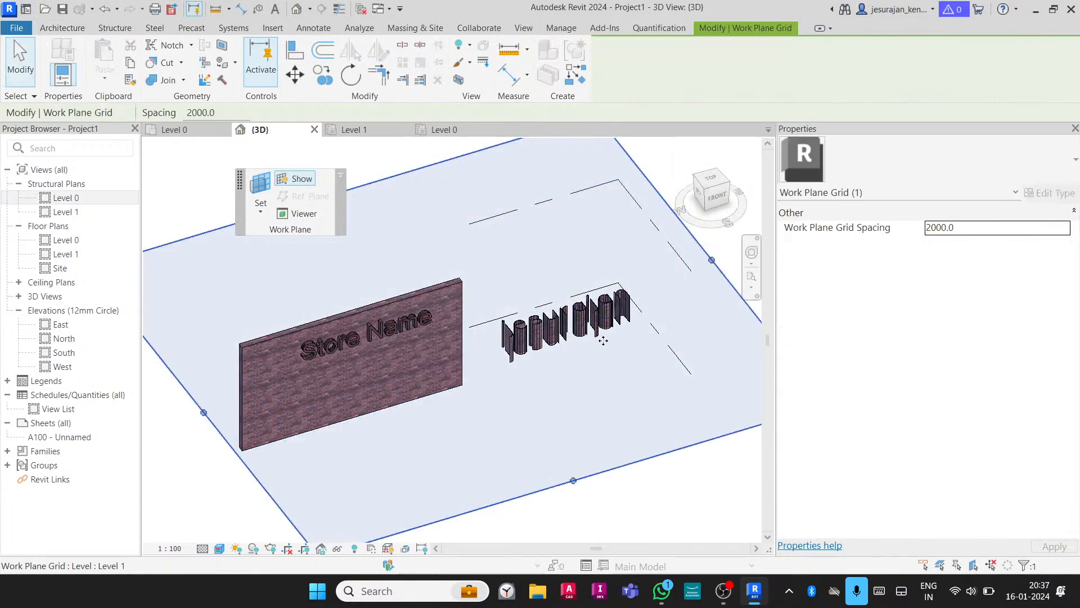
{"action": "scroll", "coordinate": [577, 324], "scroll_direction": "down", "scroll_amount": 2}
{"action": "middle_click_drag", "start_coordinate": [645, 485], "coordinate": [652, 442], "text": "shift"}
{"action": "left_click", "coordinate": [653, 443]}
{"action": "left_click", "coordinate": [493, 234]}
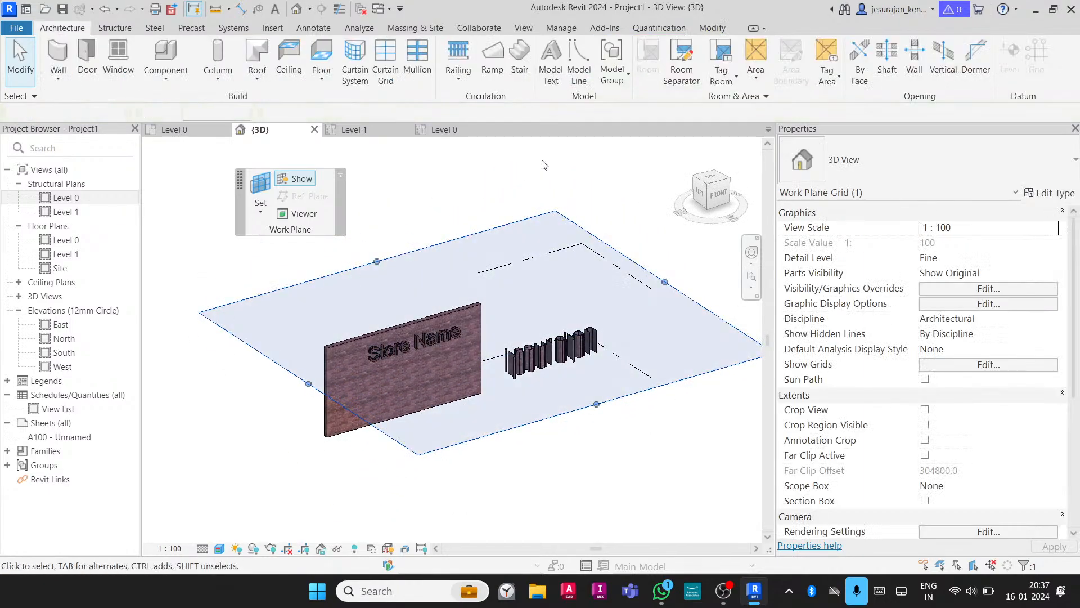
{"action": "left_click", "coordinate": [554, 181]}
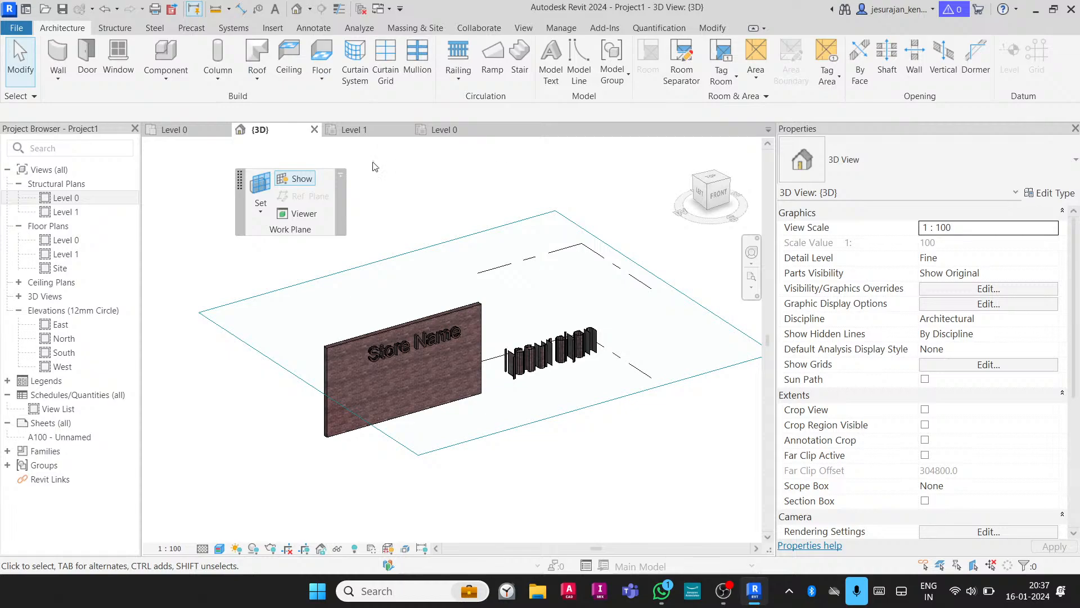
Turn the work plane's display off and back on, leaving its grid unselected
{"action": "left_click", "coordinate": [301, 179]}
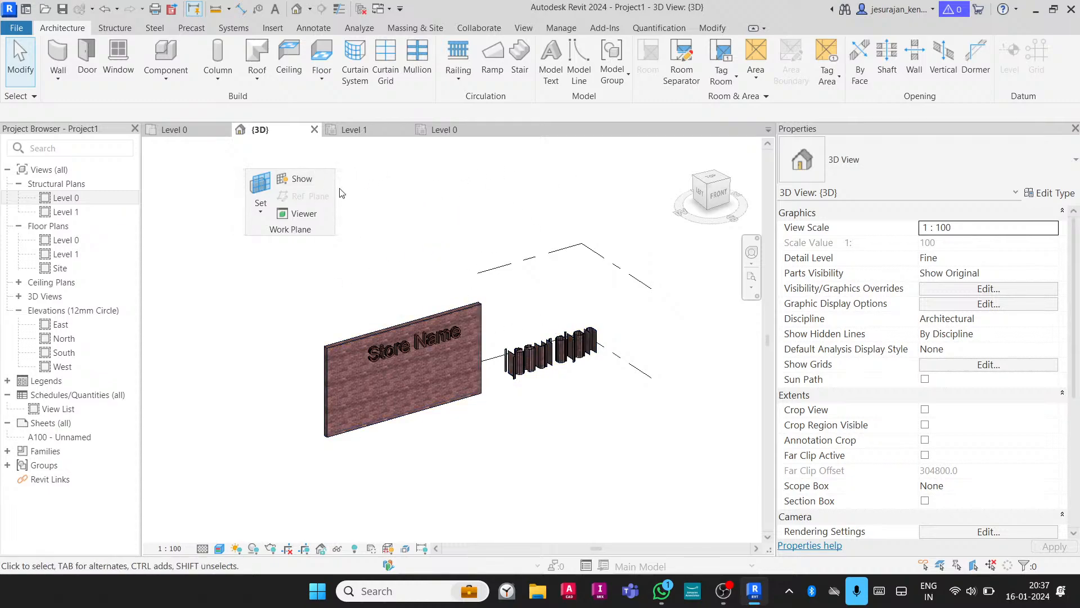
{"action": "left_click", "coordinate": [288, 179]}
{"action": "mouse_move", "coordinate": [503, 236]}
{"action": "middle_mouse_down", "text": "shift"}
{"action": "mouse_move", "coordinate": [508, 195]}
{"action": "mouse_move", "coordinate": [506, 246]}
{"action": "middle_mouse_up", "text": "shift"}
{"action": "left_click", "coordinate": [506, 224]}
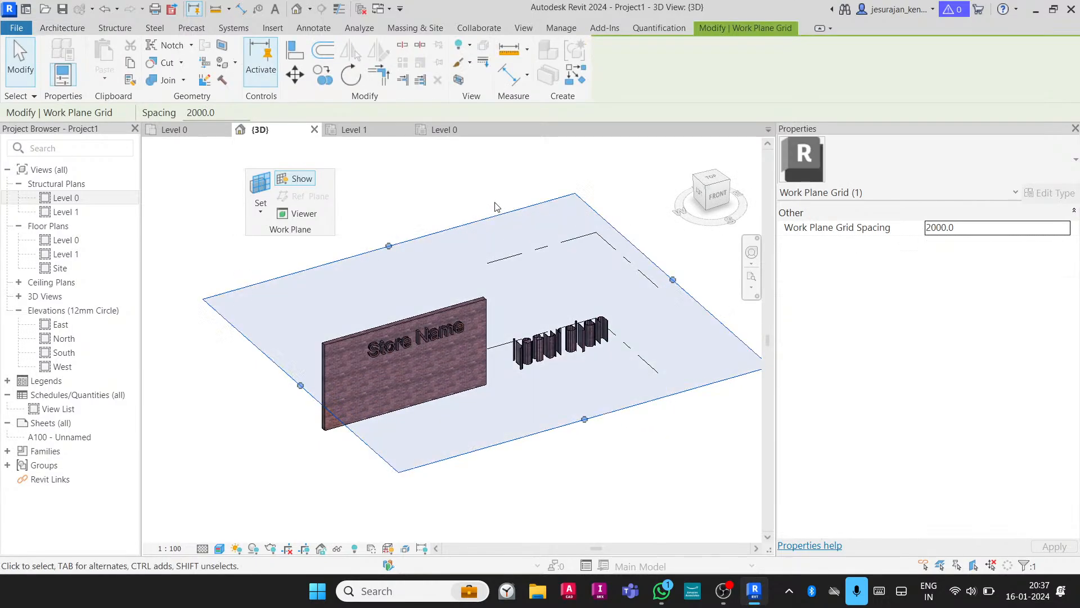
{"action": "key", "text": "Escape"}
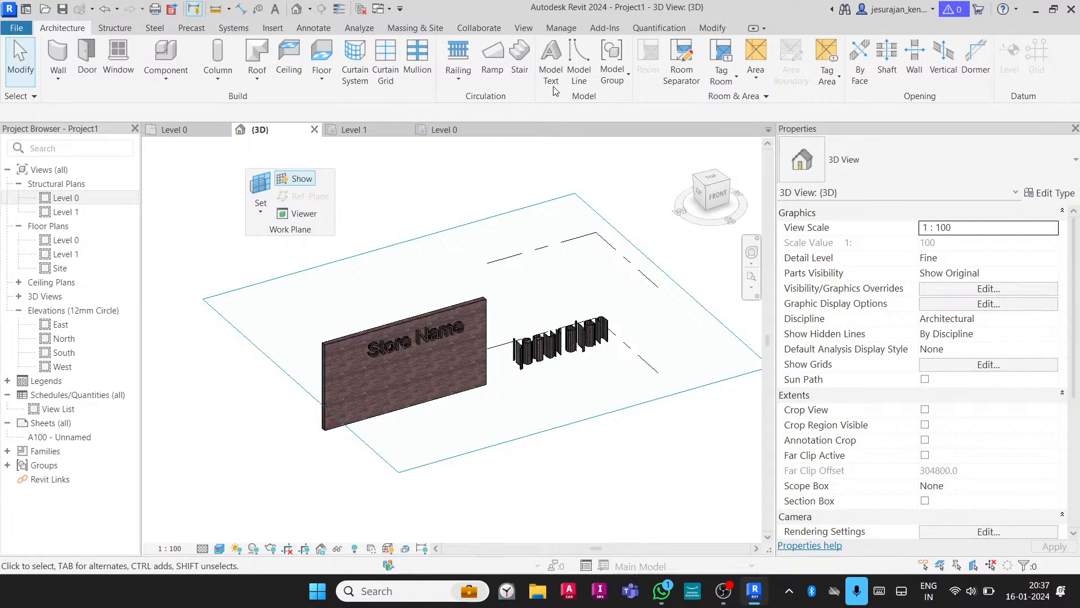
Place model text with the default wording "Model Text" on the Level 1 work plane, behind the brick wall
{"action": "left_click", "coordinate": [551, 62]}
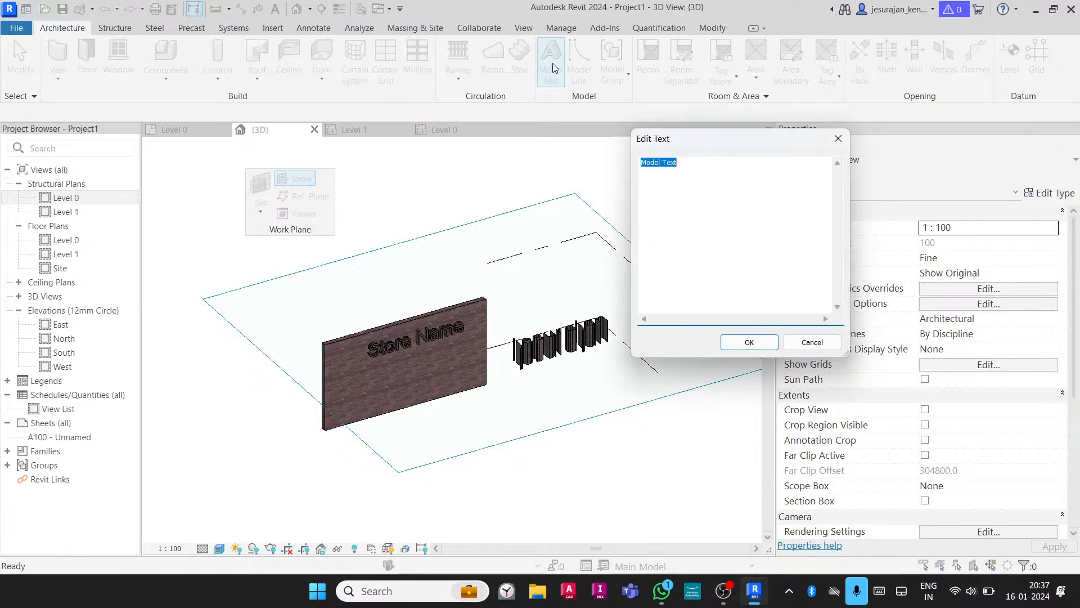
{"action": "left_click", "coordinate": [750, 342]}
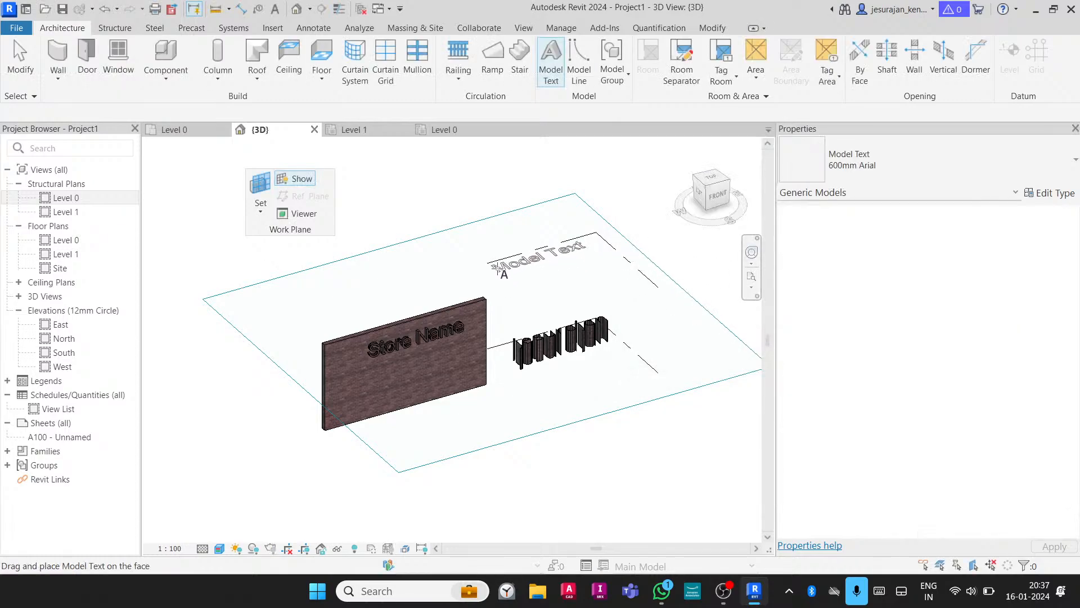
{"action": "left_click", "coordinate": [497, 251]}
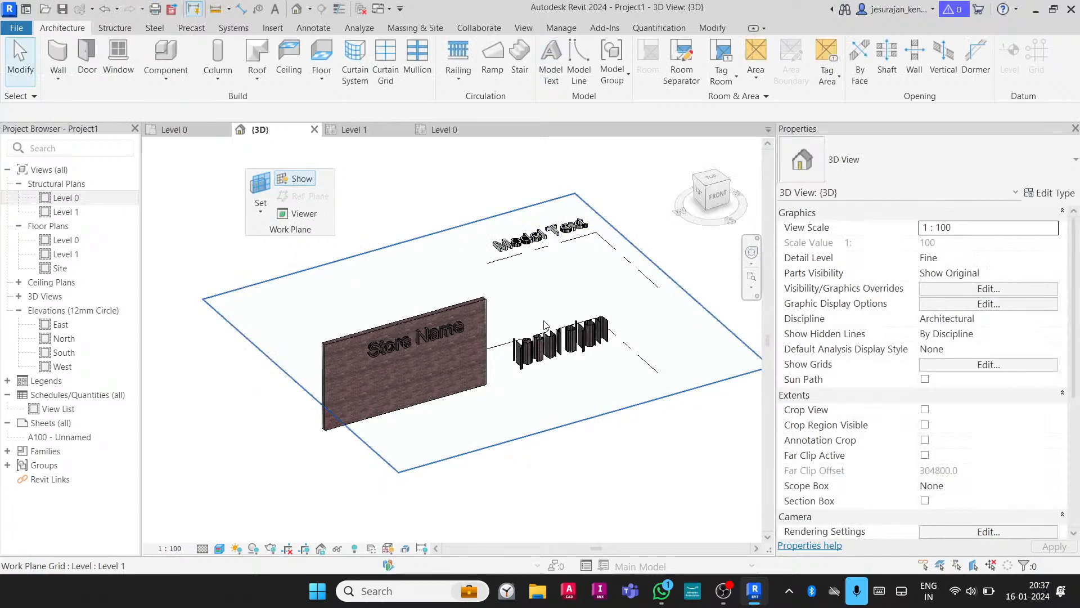
{"action": "middle_click_drag", "start_coordinate": [544, 327], "coordinate": [519, 272], "text": "shift"}
{"action": "scroll", "coordinate": [488, 242], "scroll_direction": "up", "scroll_amount": 2}
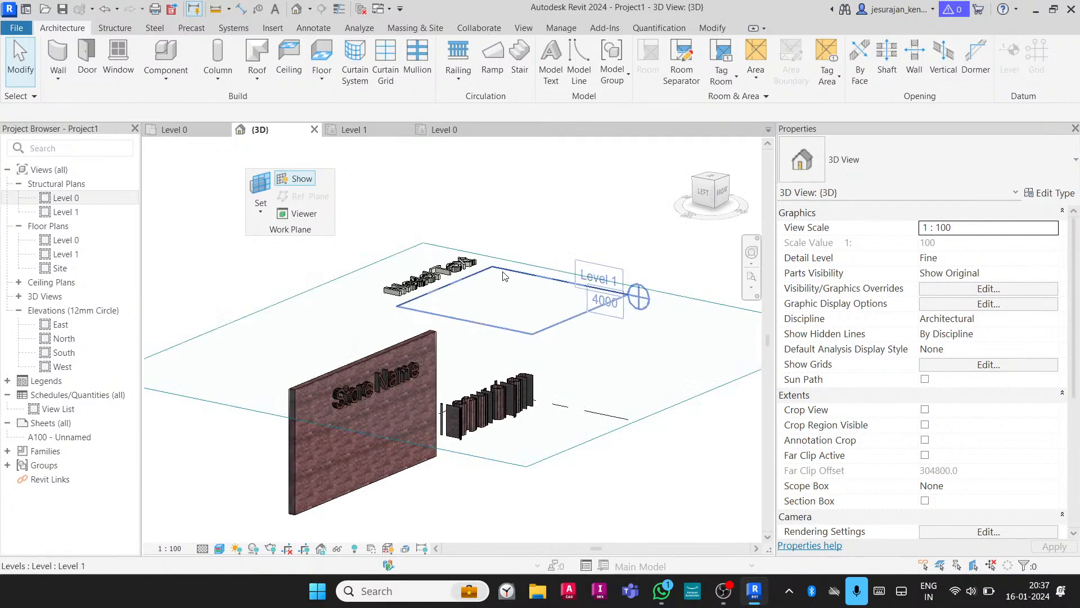
{"action": "scroll", "coordinate": [487, 242], "scroll_direction": "down", "scroll_amount": 1}
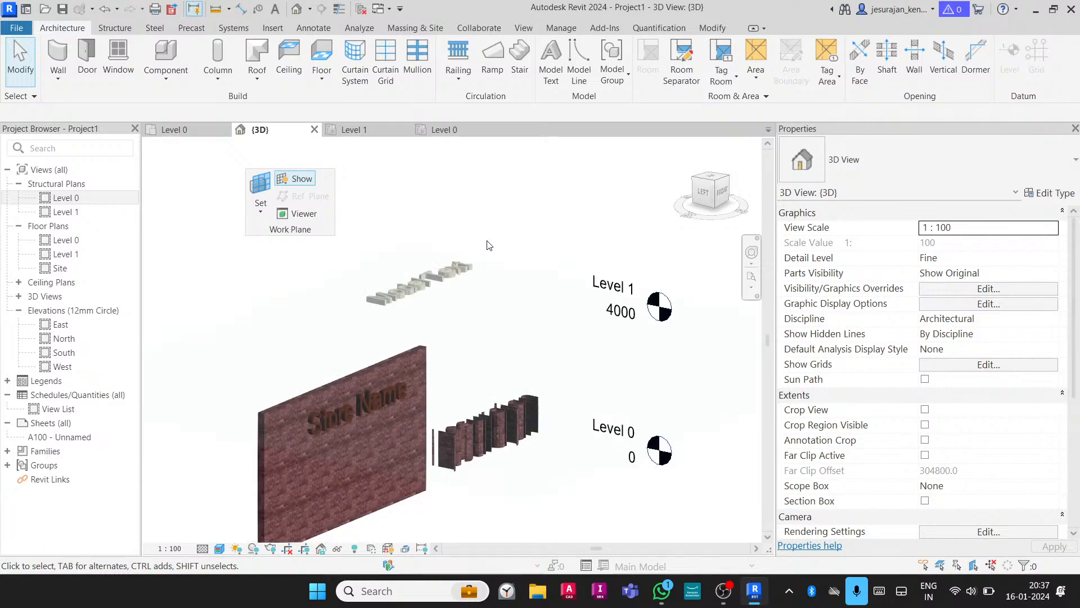
{"action": "mouse_move", "coordinate": [591, 251]}
{"action": "middle_mouse_down"}
{"action": "mouse_move", "coordinate": [550, 251]}
{"action": "mouse_move", "coordinate": [540, 239]}
{"action": "middle_mouse_up"}
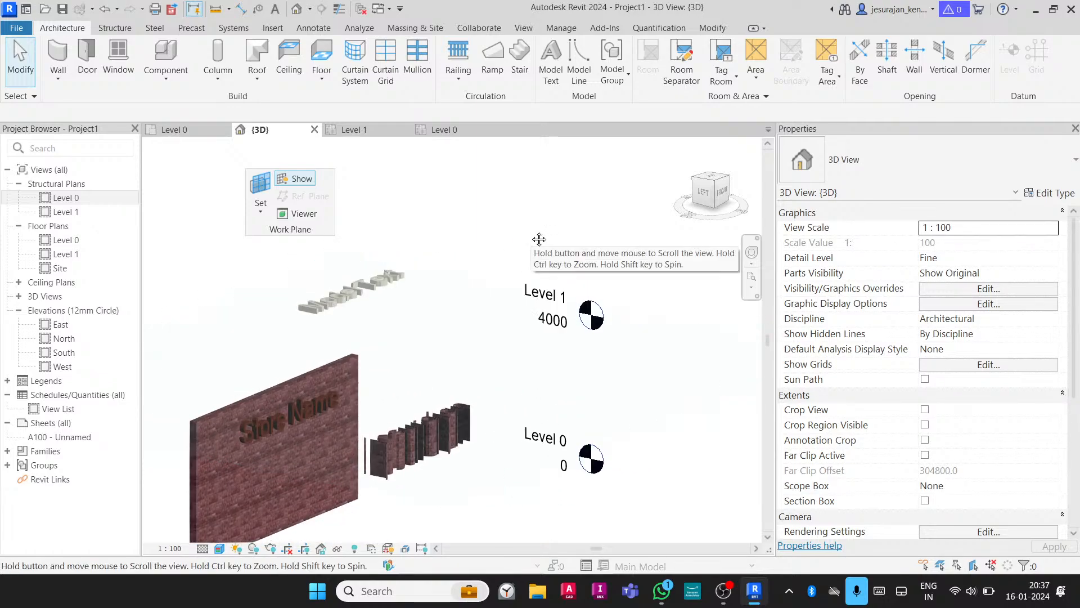
Set Level : Level 0 as the active work plane and clear the selection
{"action": "left_click", "coordinate": [391, 282]}
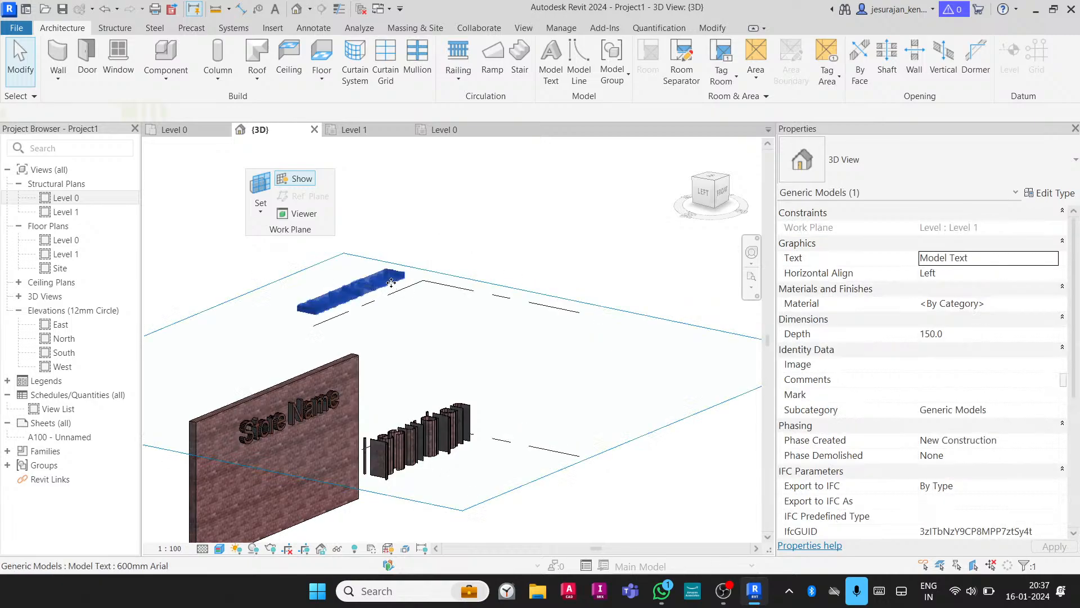
{"action": "left_click", "coordinate": [260, 207]}
{"action": "left_click", "coordinate": [276, 235]}
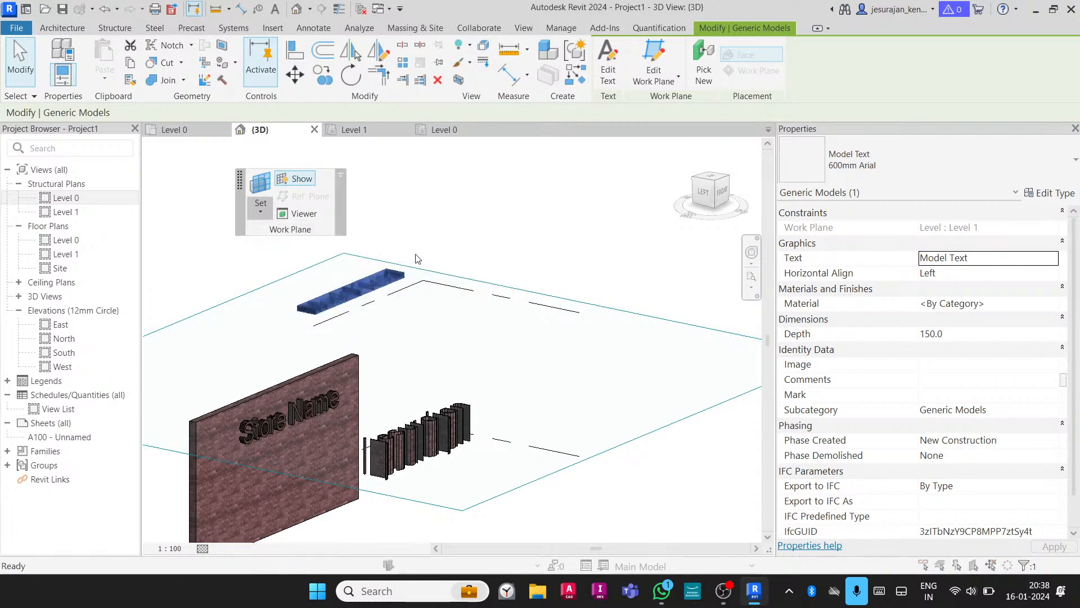
{"action": "left_click", "coordinate": [876, 139]}
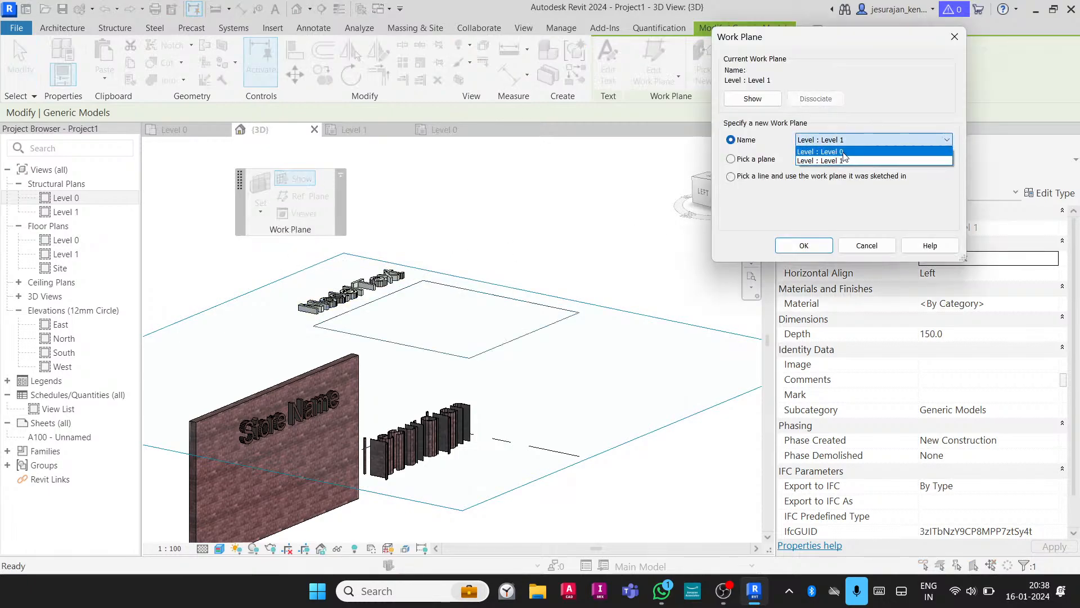
{"action": "left_click", "coordinate": [844, 156]}
{"action": "left_click", "coordinate": [804, 246]}
{"action": "scroll", "coordinate": [565, 243], "scroll_direction": "down", "scroll_amount": 1}
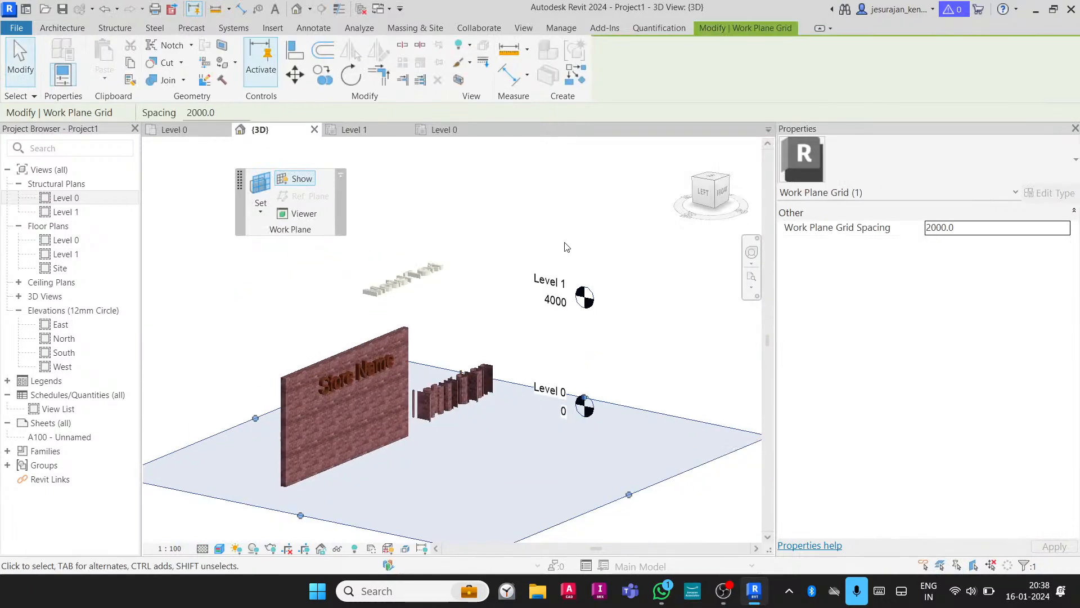
{"action": "left_click", "coordinate": [562, 219]}
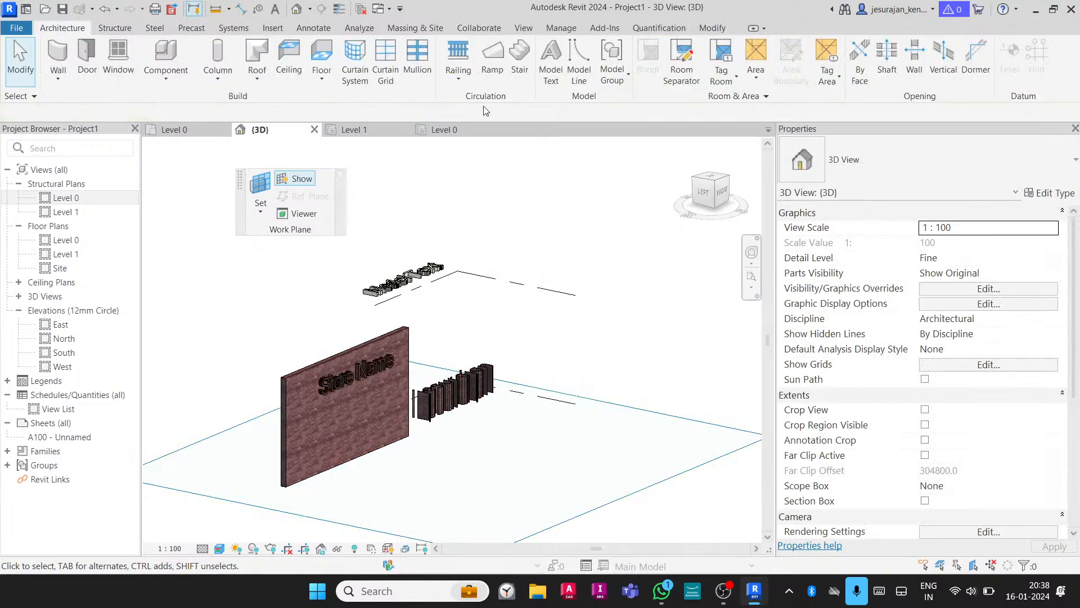
Place another default "Model Text" on the Level 0 work plane, beside the existing vertical text
{"action": "left_click", "coordinate": [552, 70]}
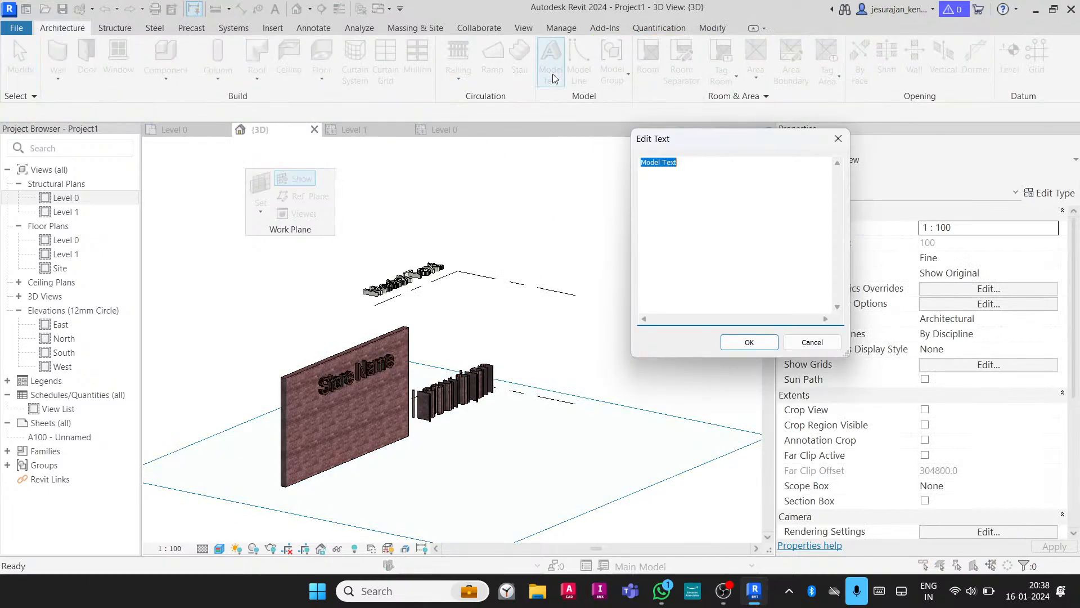
{"action": "left_click", "coordinate": [750, 342]}
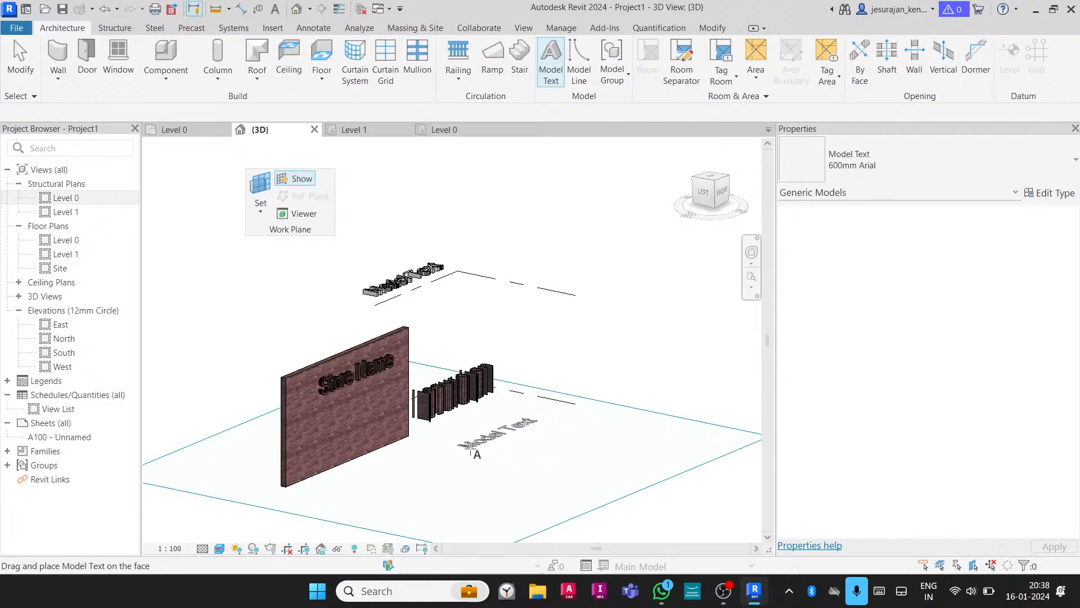
{"action": "left_click", "coordinate": [466, 442]}
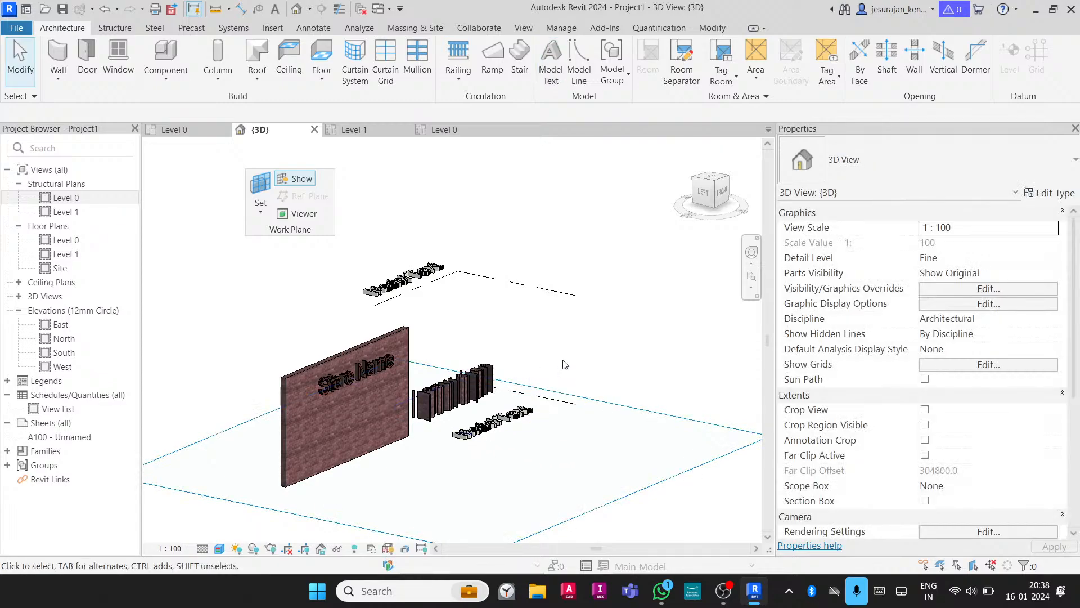
{"action": "middle_click_drag", "start_coordinate": [567, 362], "coordinate": [556, 411], "text": "shift"}
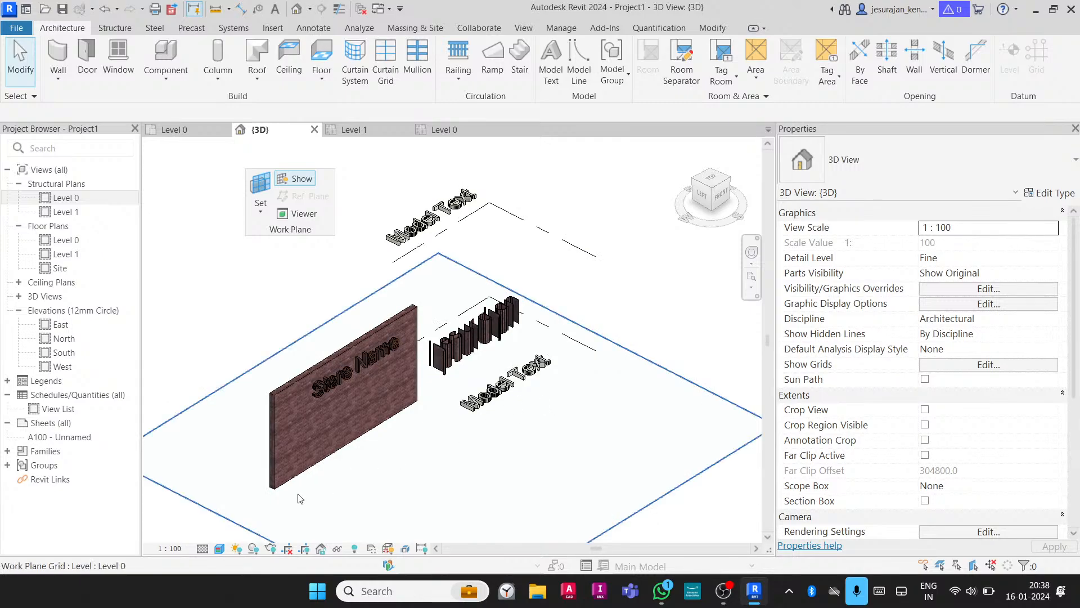
Change the 3D view's visual style to an untextured line display
{"action": "left_click", "coordinate": [220, 548]}
{"action": "left_click", "coordinate": [252, 475]}
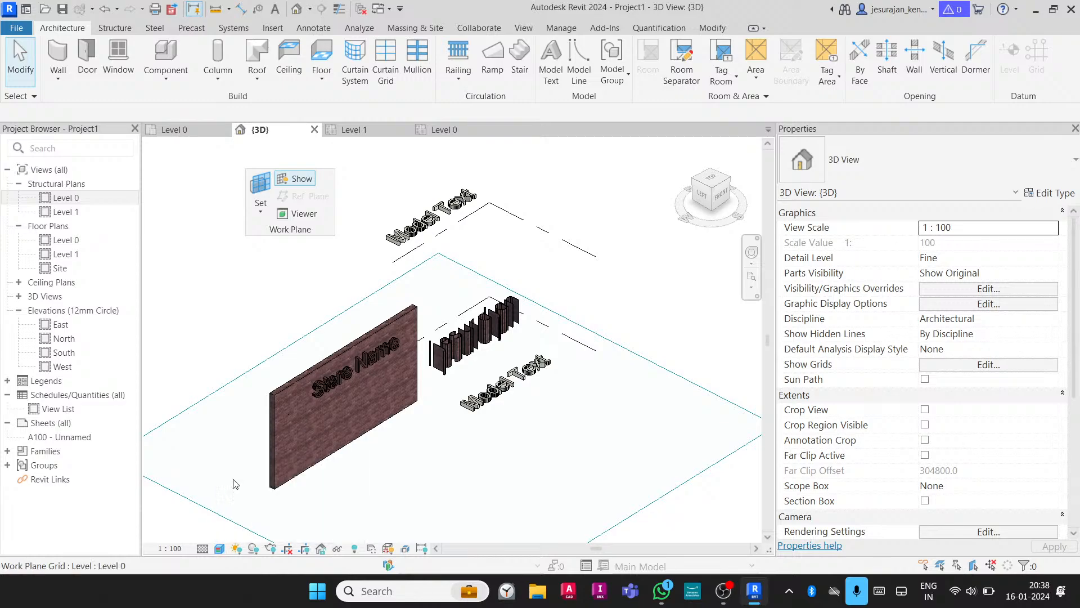
{"action": "middle_click_drag", "start_coordinate": [543, 271], "coordinate": [520, 251], "text": "shift"}
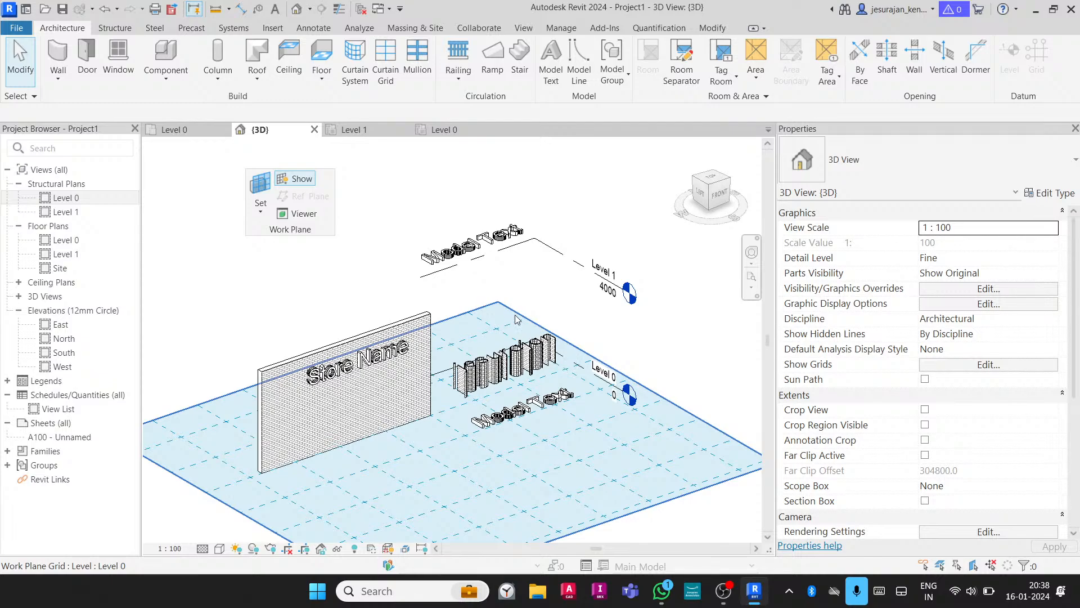
Open the South elevation view from its elevation marker in the Level 0 structural plan
{"action": "scroll", "coordinate": [518, 284], "scroll_direction": "down", "scroll_amount": 1}
{"action": "middle_click_drag", "start_coordinate": [519, 281], "coordinate": [454, 355], "text": "shift"}
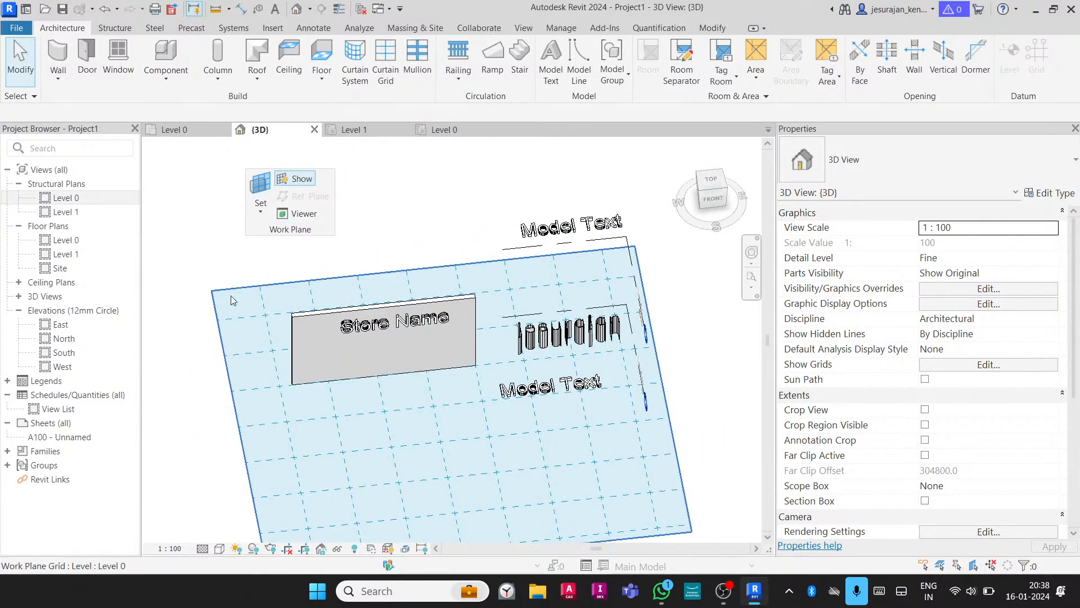
{"action": "middle_click_drag", "start_coordinate": [363, 394], "coordinate": [412, 406], "text": "shift"}
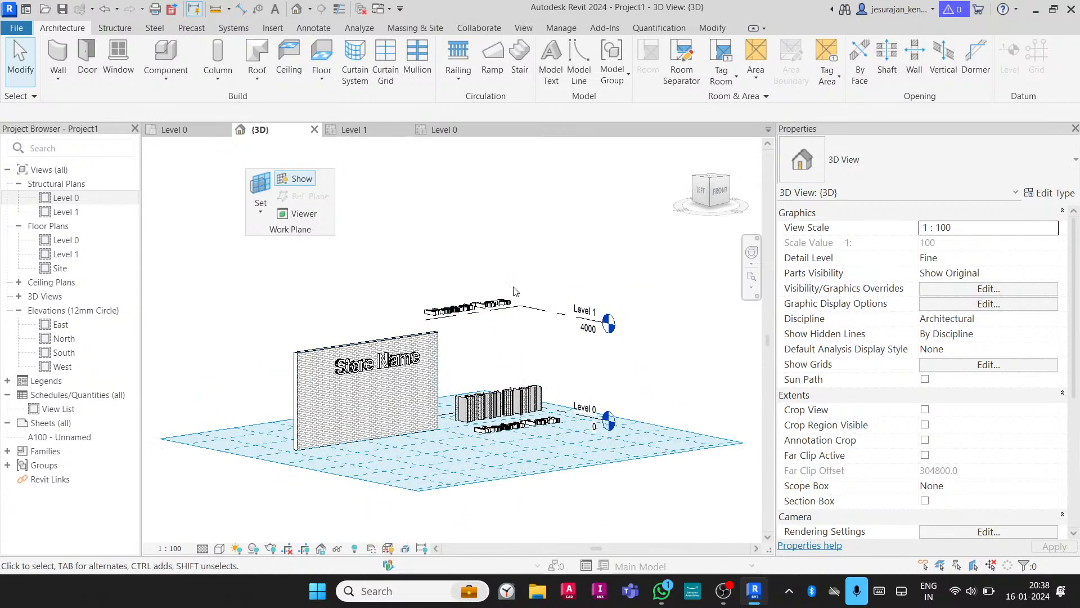
{"action": "middle_click_drag", "start_coordinate": [513, 292], "coordinate": [454, 346], "text": "shift"}
{"action": "double_click", "coordinate": [91, 200]}
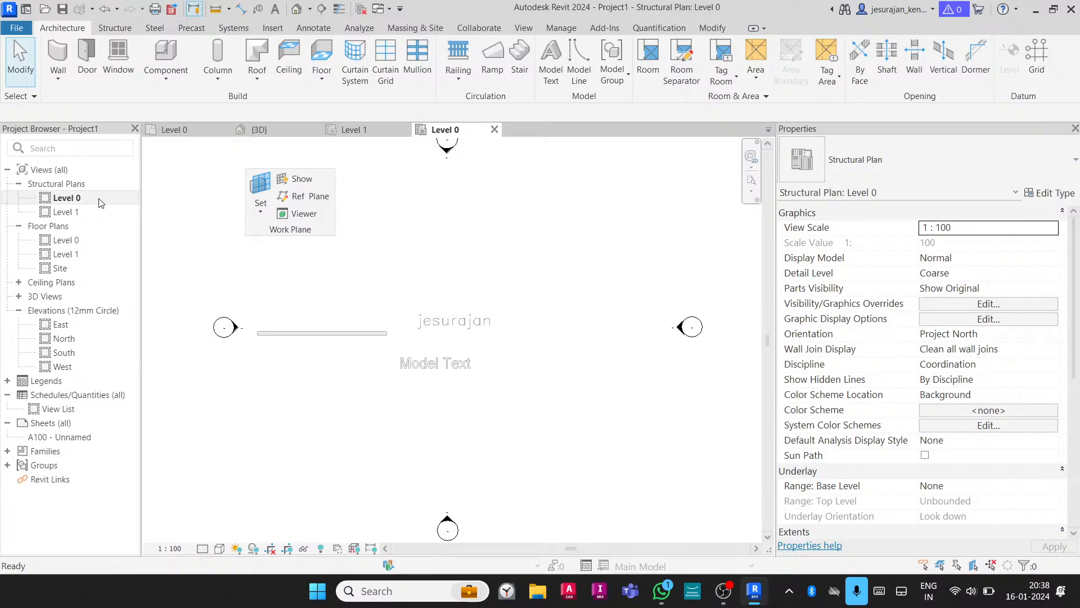
{"action": "scroll", "coordinate": [473, 313], "scroll_direction": "down", "scroll_amount": 1}
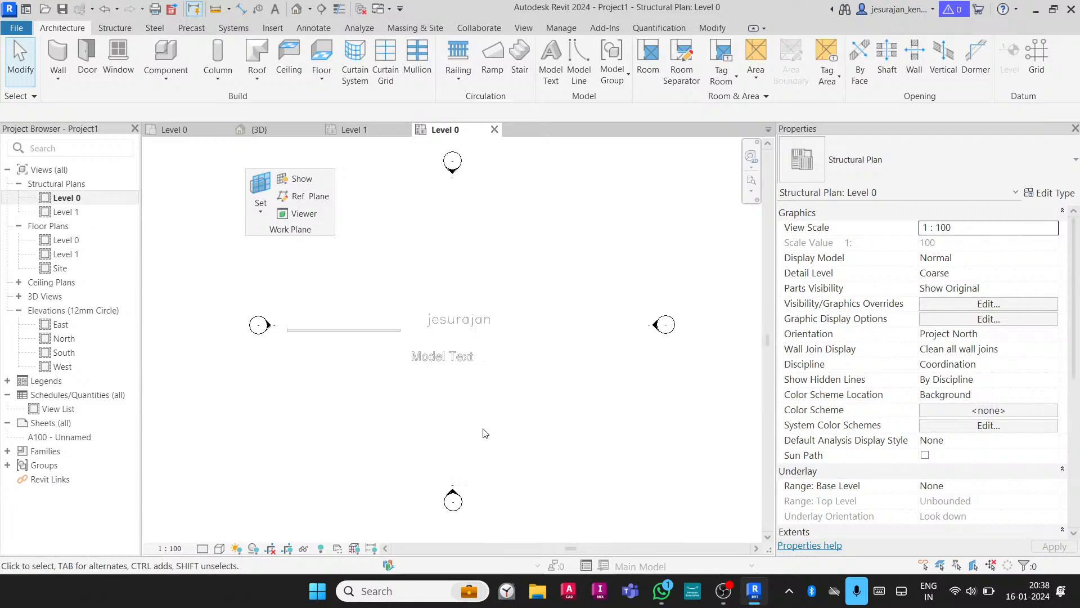
{"action": "right_click", "coordinate": [453, 499]}
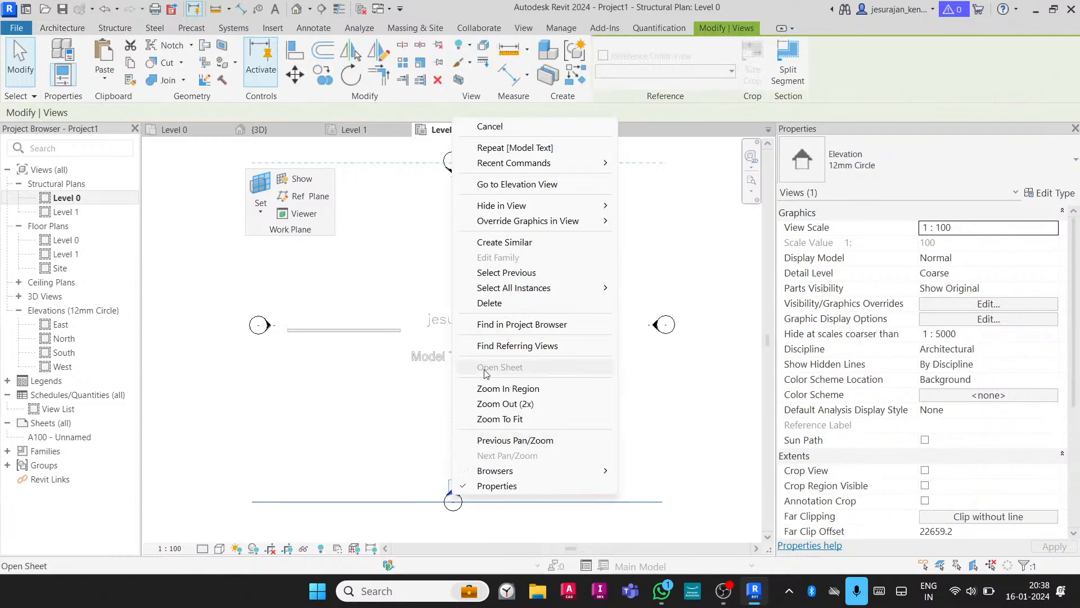
{"action": "left_click", "coordinate": [499, 185]}
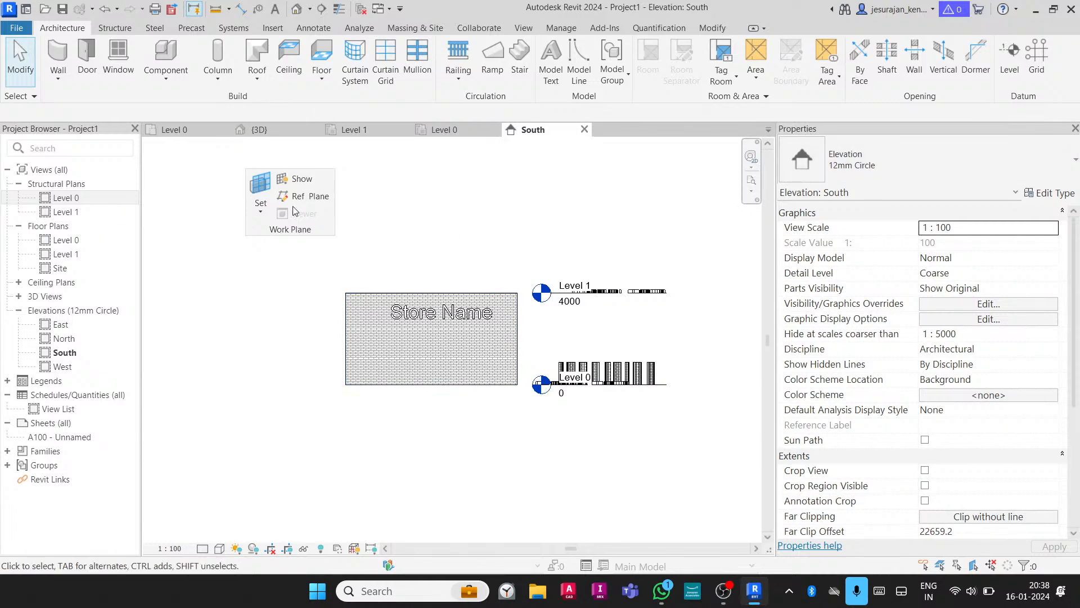
Pick the brick wall's face as the active work plane in the South elevation
{"action": "left_click", "coordinate": [261, 209]}
{"action": "left_click", "coordinate": [296, 264]}
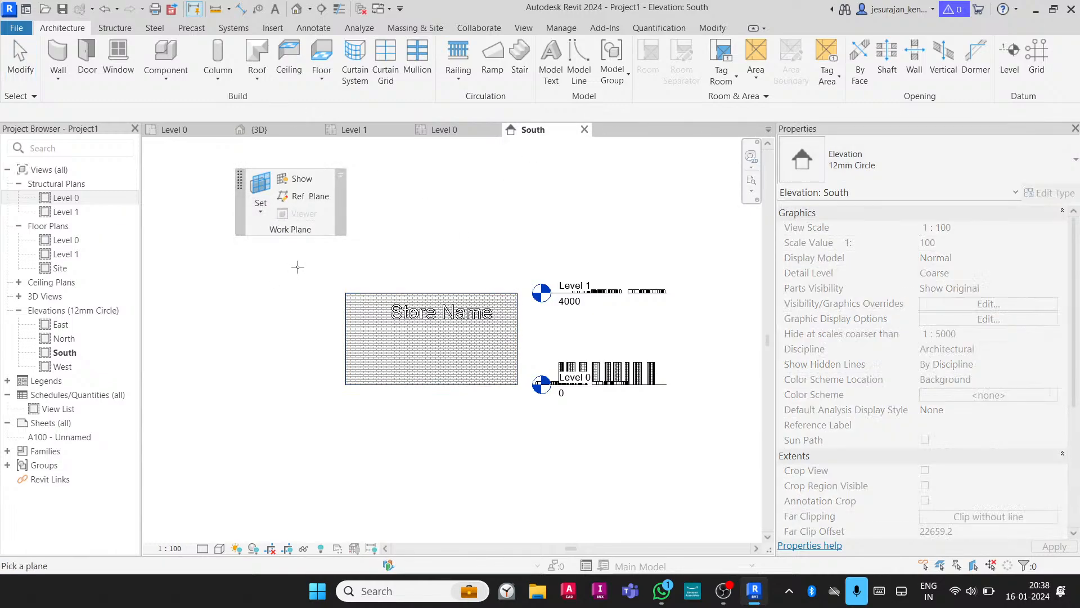
{"action": "left_click", "coordinate": [444, 340]}
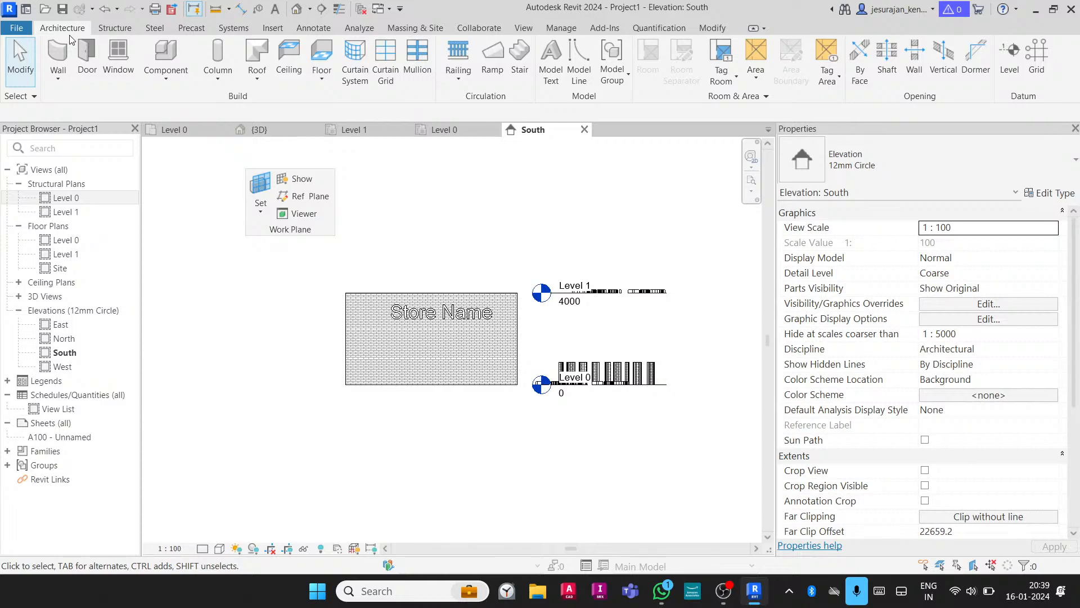
Draw a sloped reference plane at about 24° from just outside the wall's lower-left corner to a point above the Level 1 marker
{"action": "left_click", "coordinate": [307, 198]}
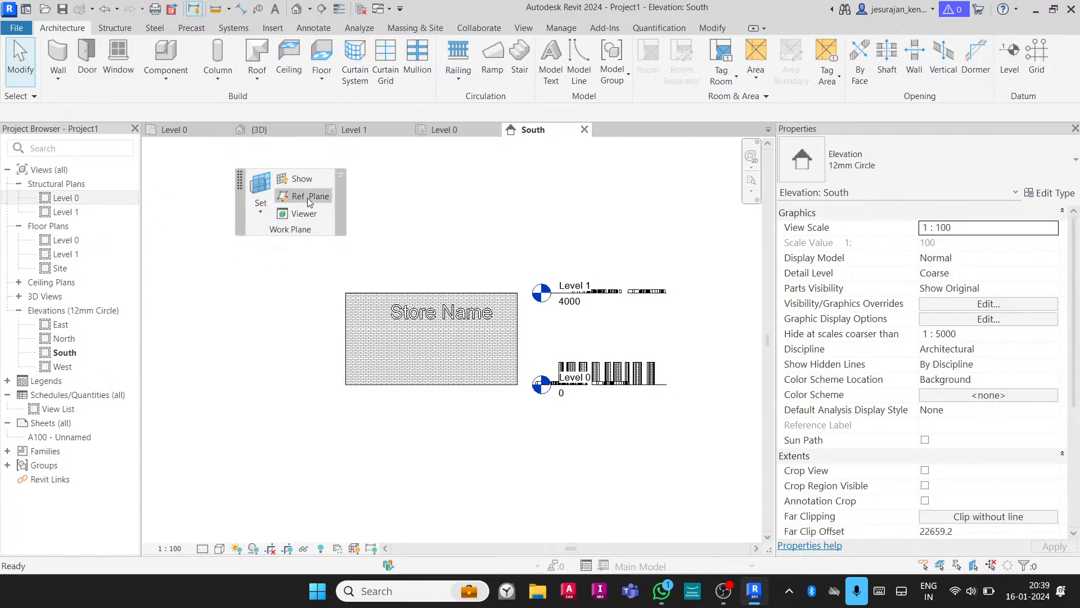
{"action": "left_click", "coordinate": [324, 384]}
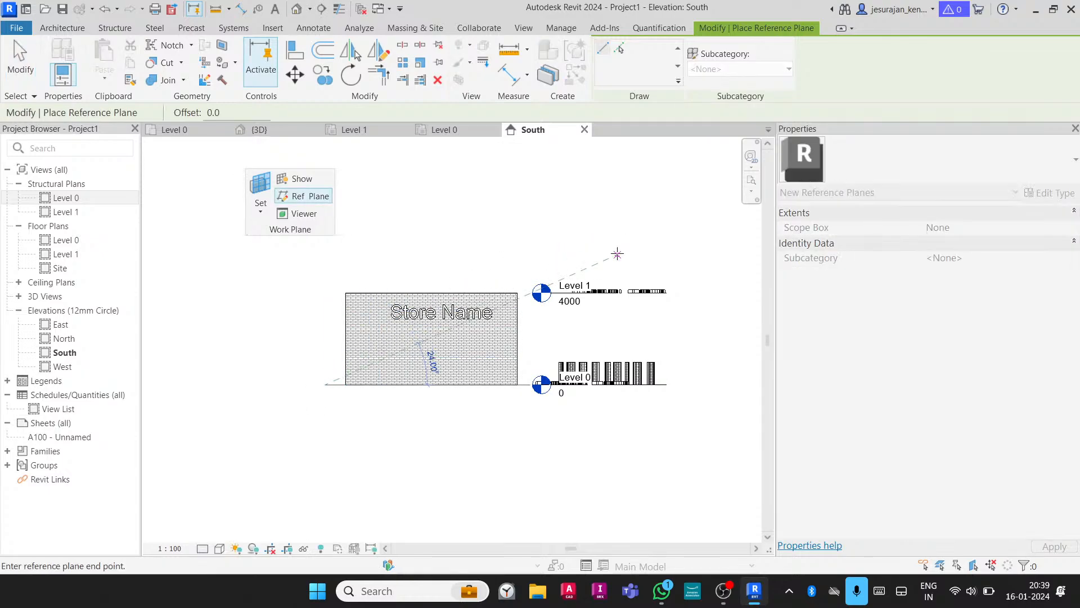
{"action": "left_click", "coordinate": [617, 254]}
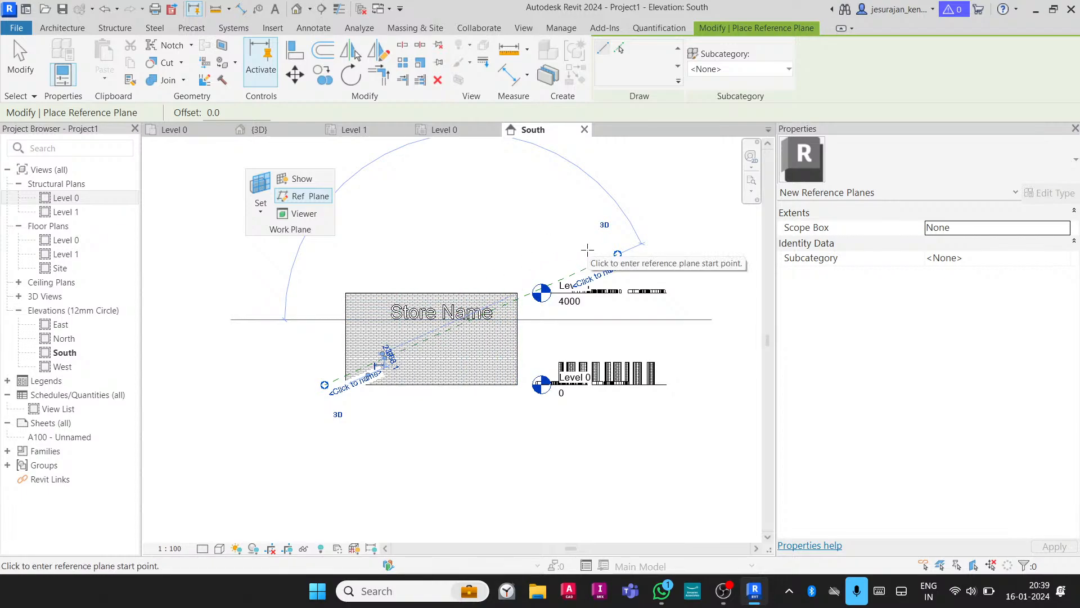
{"action": "key", "text": "Escape"}
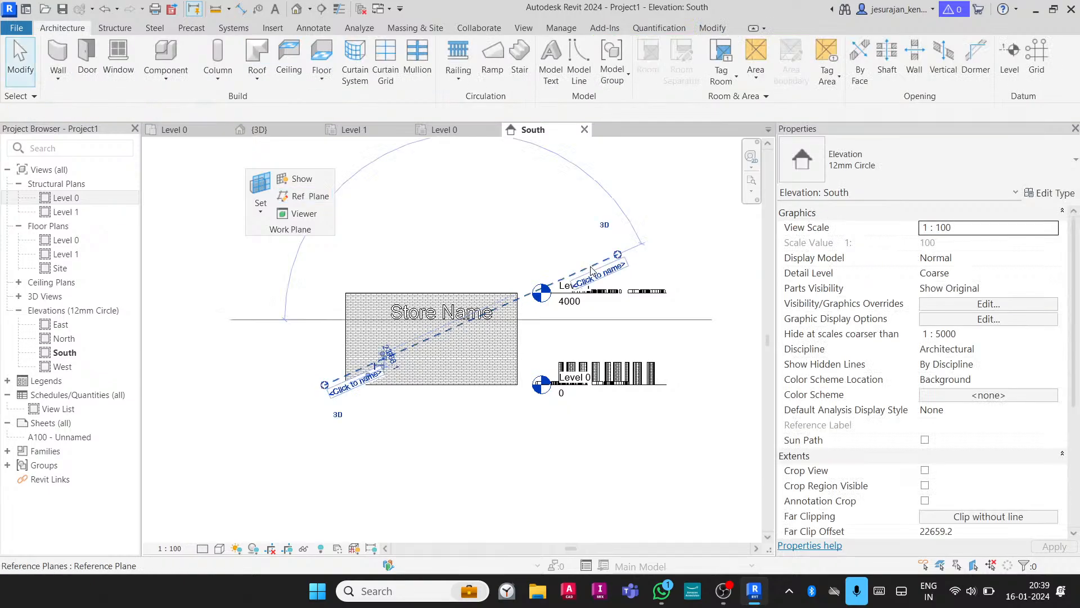
Name the sloped reference plane "Reference - 1" and clear the selection
{"action": "left_click", "coordinate": [601, 281]}
{"action": "left_click", "coordinate": [600, 281]}
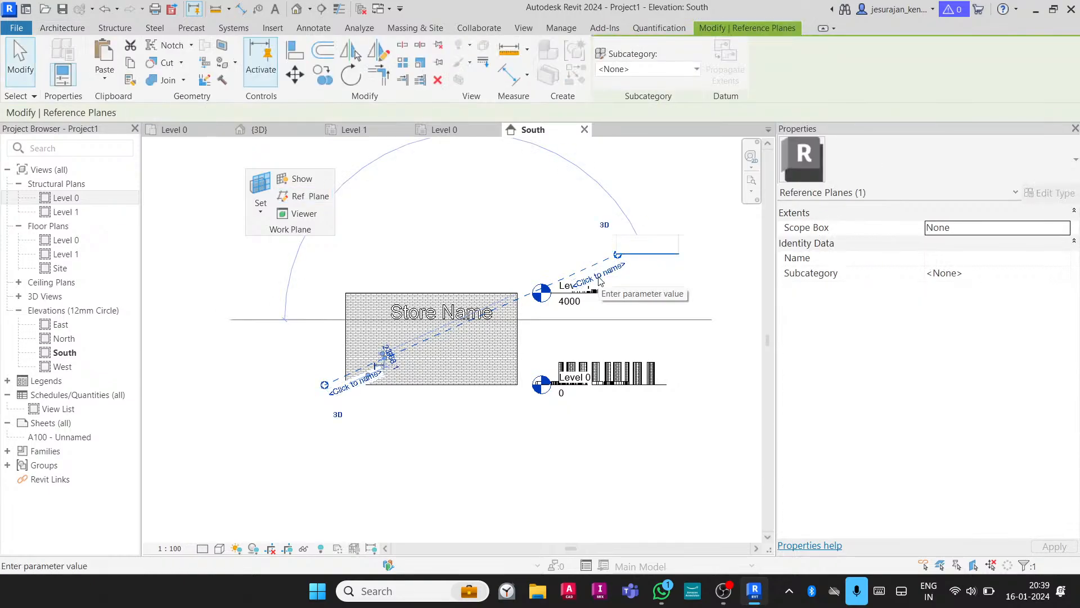
{"action": "type", "text": "Refere"}
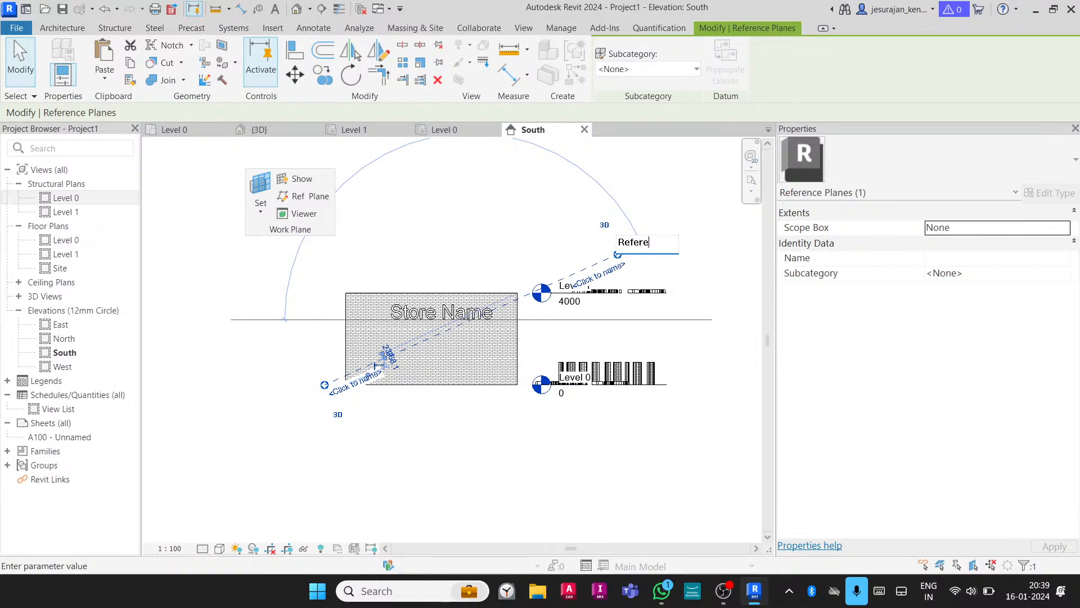
{"action": "type", "text": "nce - 1"}
{"action": "key", "text": "Return"}
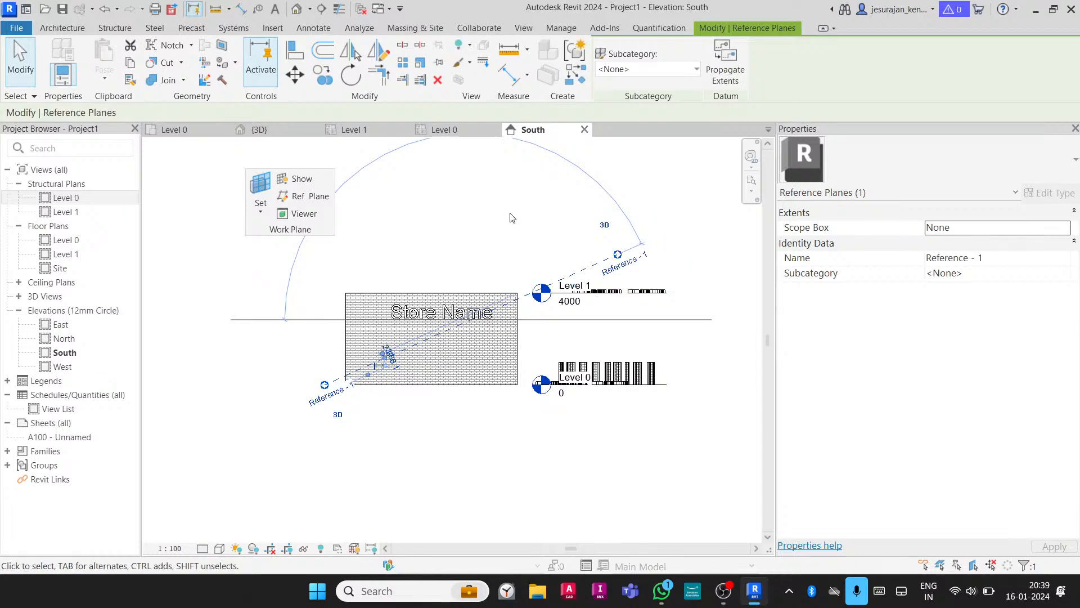
{"action": "left_click", "coordinate": [512, 219]}
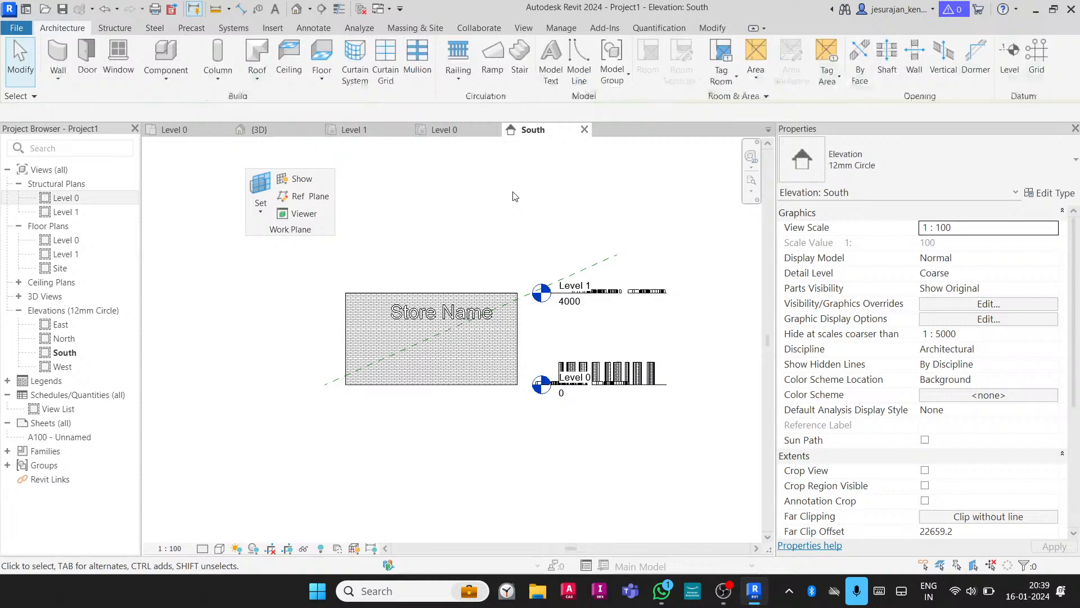
{"action": "left_click", "coordinate": [583, 269]}
{"action": "left_click", "coordinate": [545, 239]}
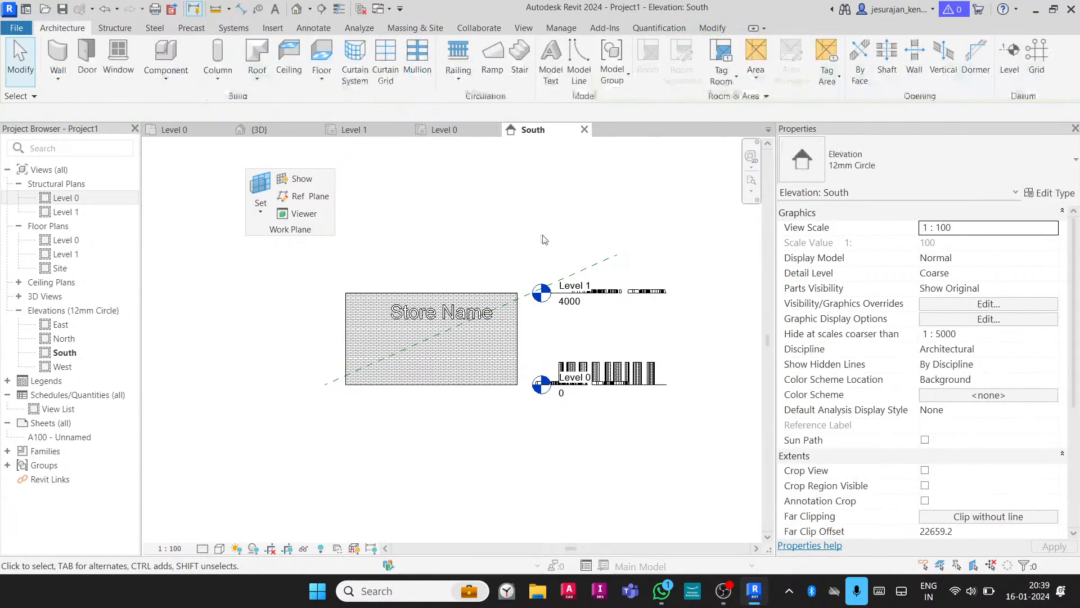
Set Reference Plane : Reference - 1 as the active work plane in the 3D view and clear the selection
{"action": "left_click", "coordinate": [527, 28]}
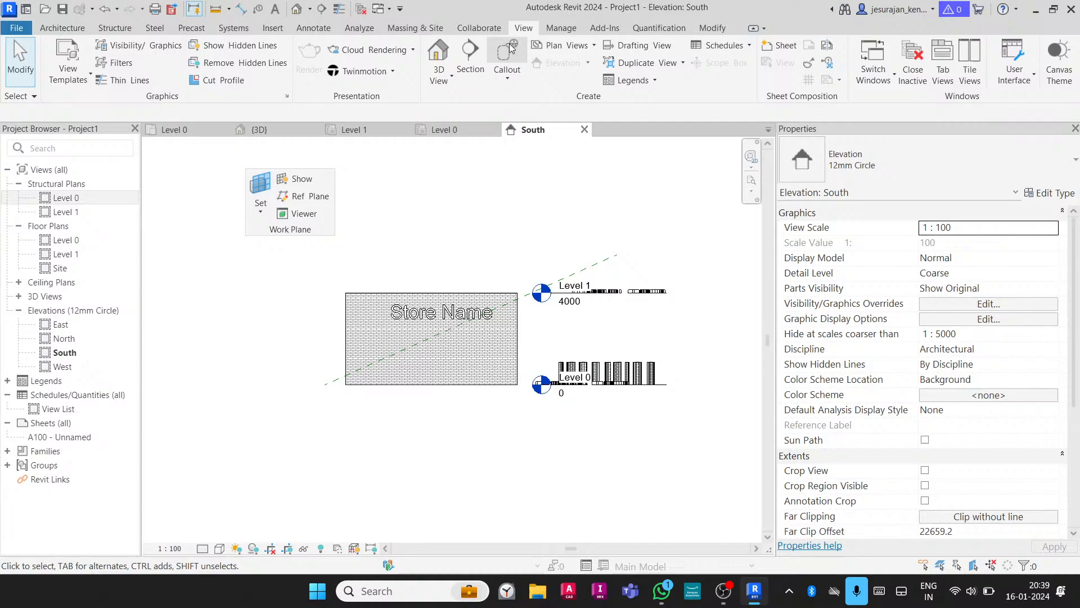
{"action": "left_click", "coordinate": [439, 55]}
{"action": "scroll", "coordinate": [535, 224], "scroll_direction": "down", "scroll_amount": 2}
{"action": "middle_click_drag", "start_coordinate": [462, 238], "coordinate": [477, 231], "text": "shift"}
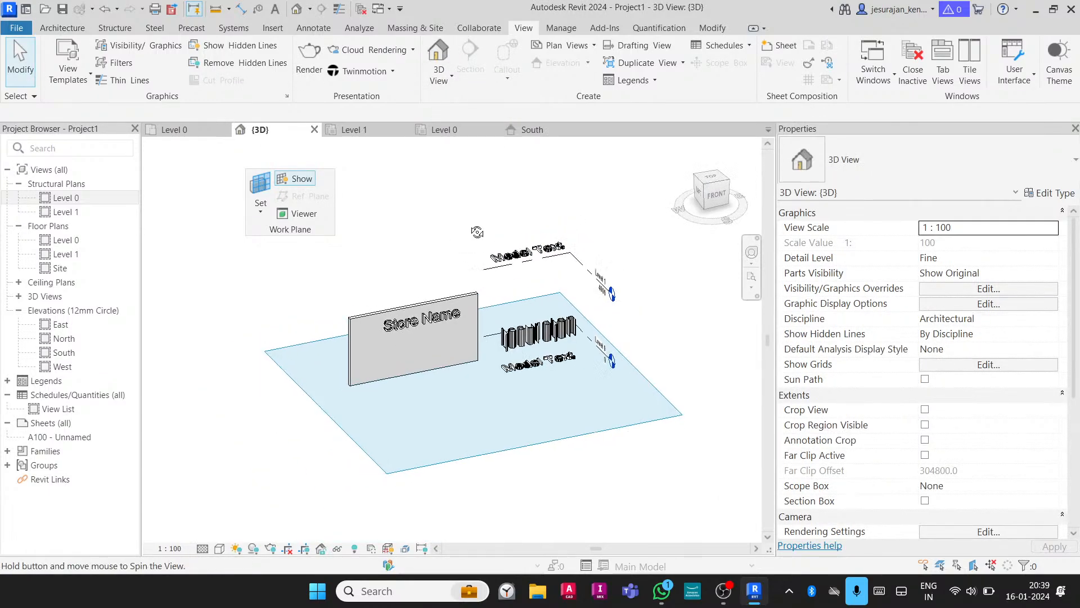
{"action": "left_click", "coordinate": [256, 208]}
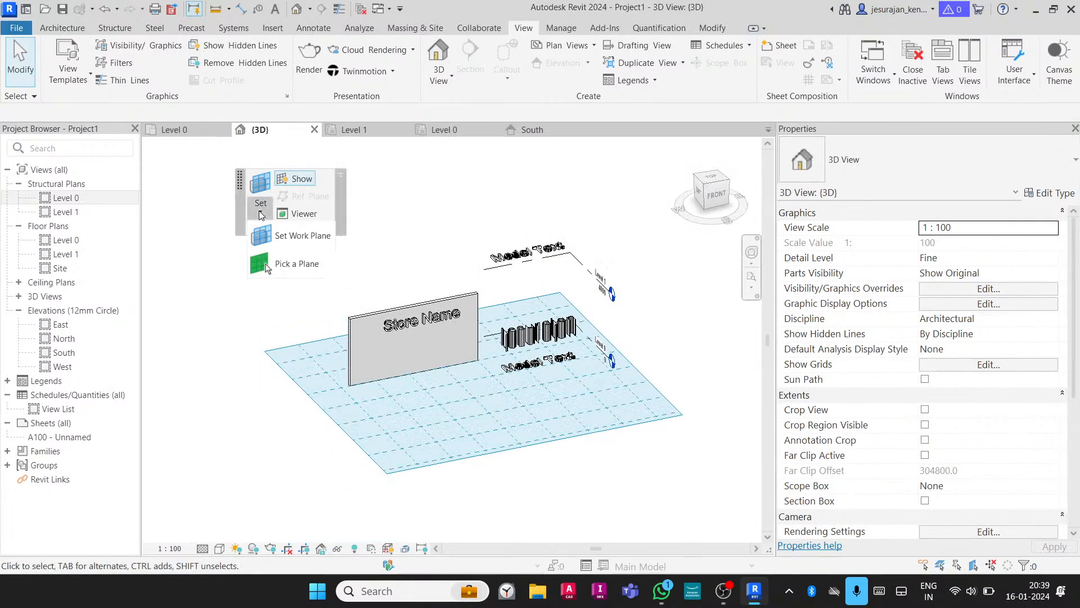
{"action": "left_click", "coordinate": [302, 237]}
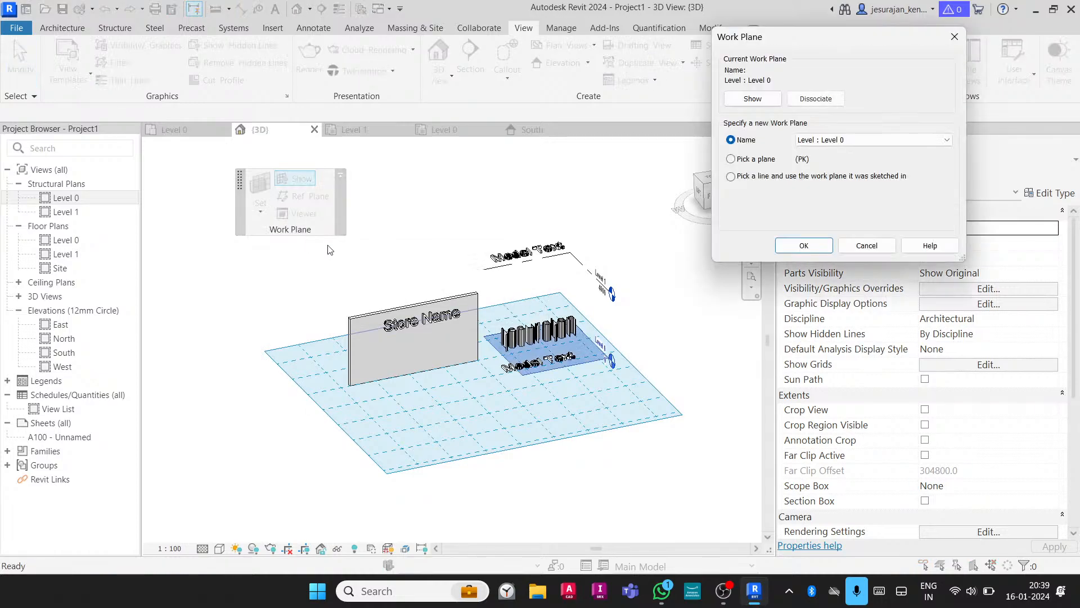
{"action": "left_click", "coordinate": [834, 140]}
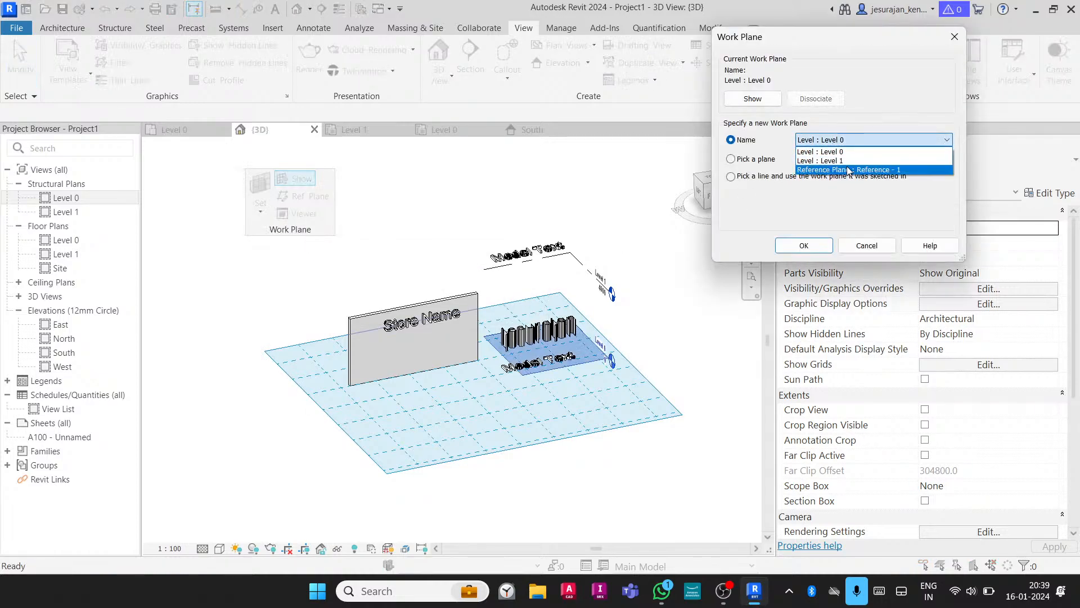
{"action": "left_click", "coordinate": [913, 168]}
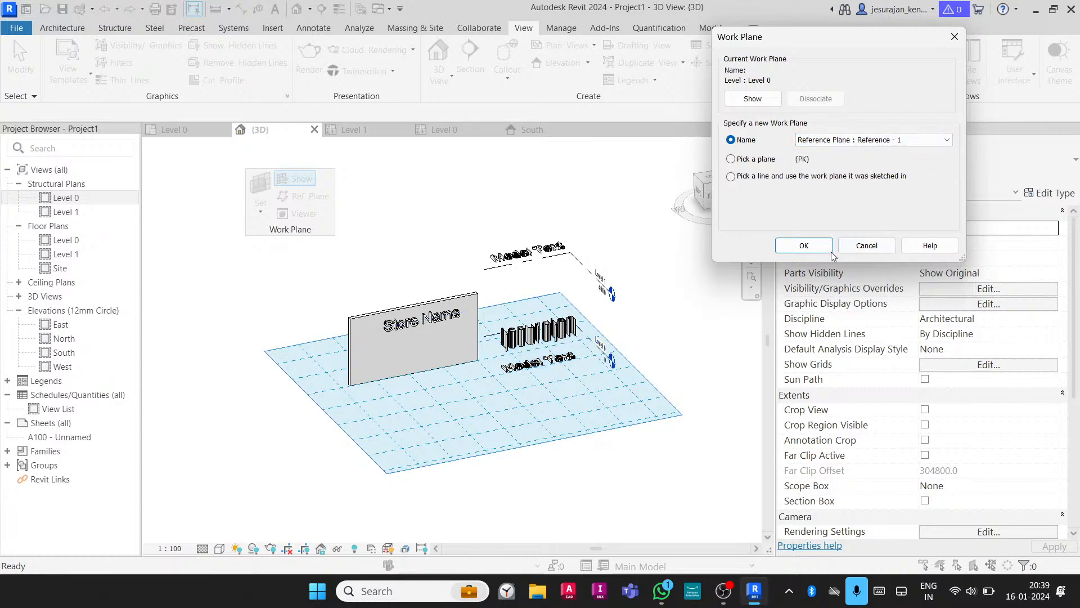
{"action": "left_click", "coordinate": [804, 246]}
{"action": "middle_click_drag", "start_coordinate": [713, 394], "coordinate": [684, 326], "text": "shift"}
{"action": "left_click", "coordinate": [535, 246]}
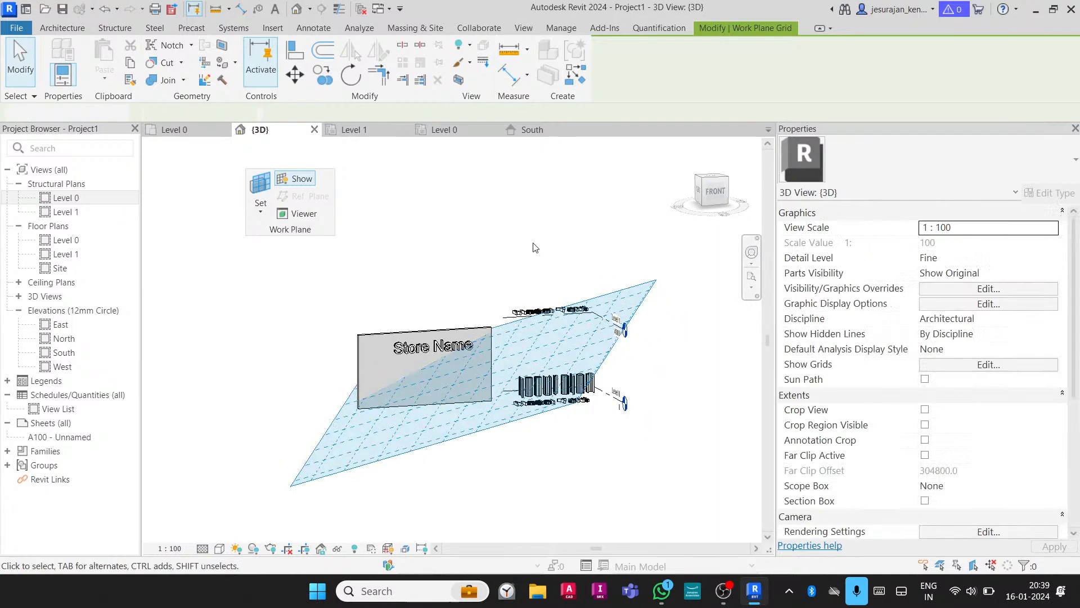
Place a default "Model Text" on the sloped Reference - 1 work plane, in front of the brick wall
{"action": "left_click", "coordinate": [68, 31]}
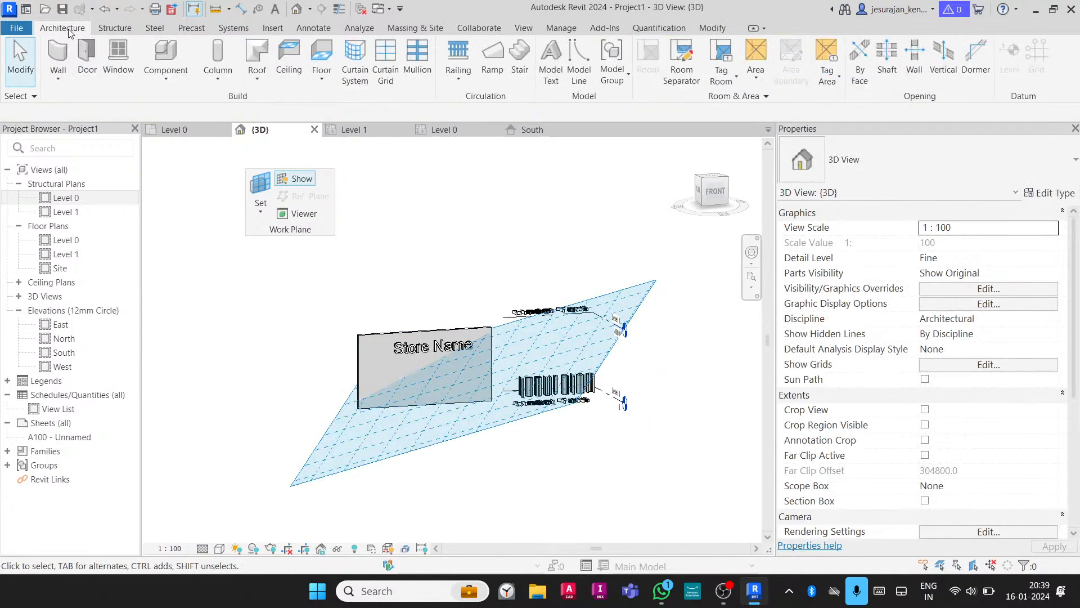
{"action": "left_click", "coordinate": [552, 61]}
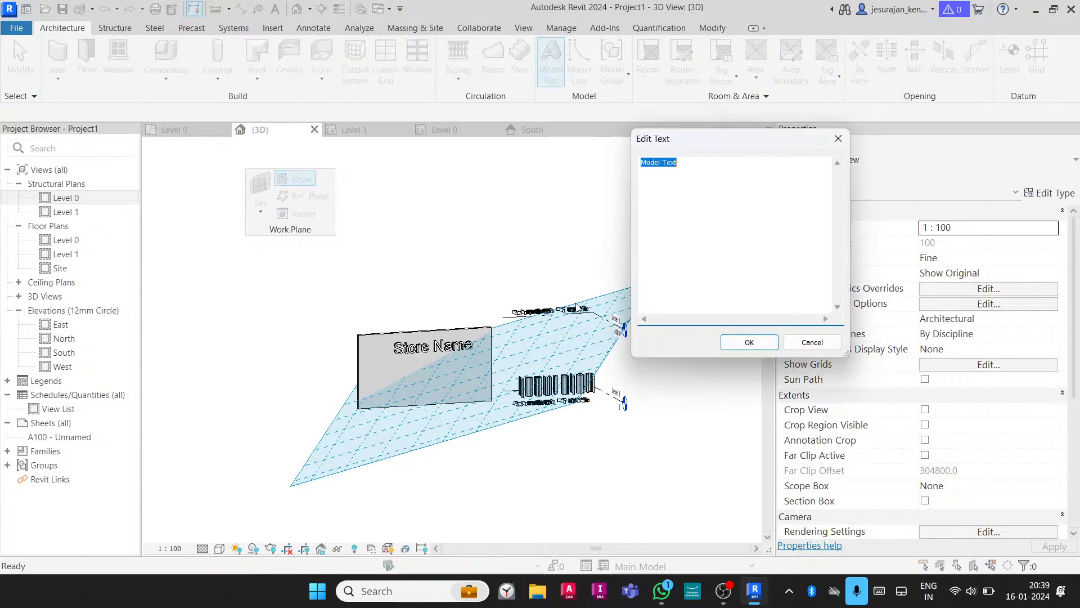
{"action": "left_click", "coordinate": [731, 342]}
{"action": "middle_click_drag", "start_coordinate": [458, 383], "coordinate": [672, 421], "text": "shift"}
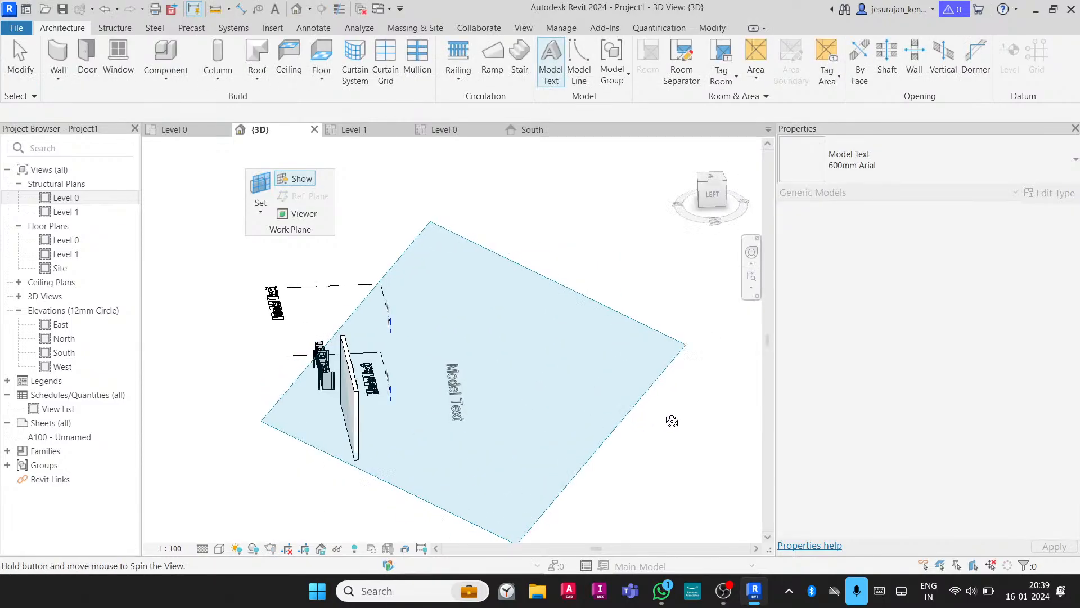
{"action": "key", "text": "alt"}
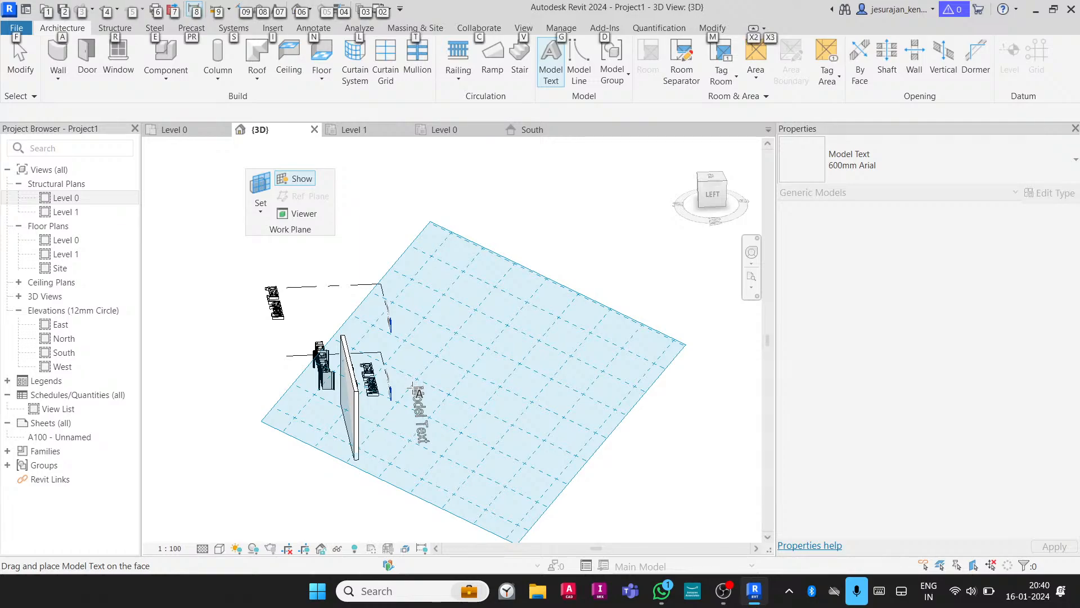
{"action": "key", "text": "Escape"}
{"action": "key", "text": "Escape"}
{"action": "middle_click_drag", "start_coordinate": [415, 388], "coordinate": [382, 295], "text": "shift"}
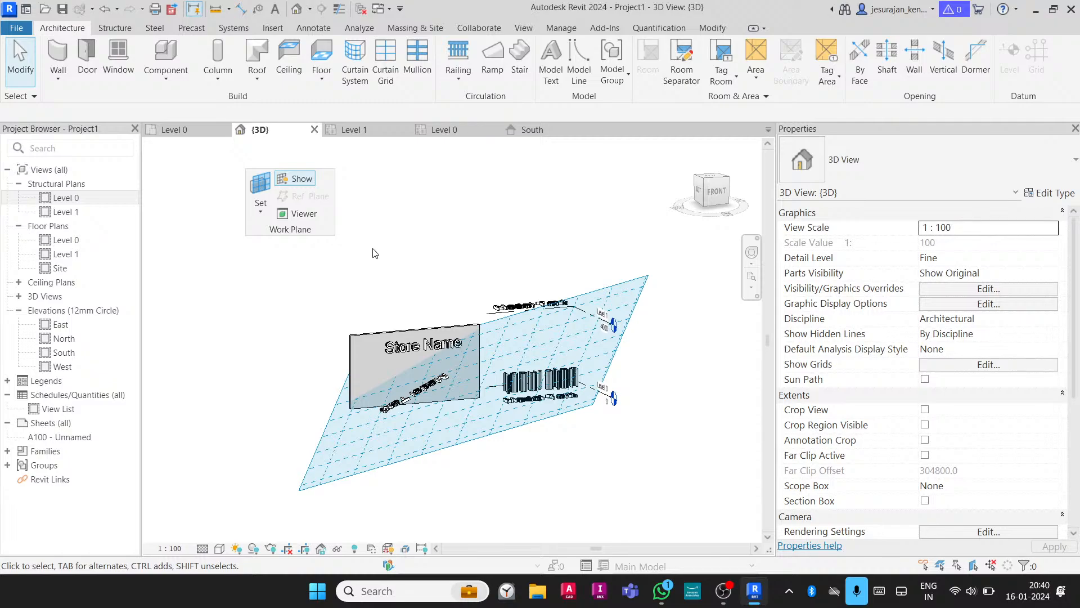
Show the Workplane Viewer in the Level 0 floor plan and move it clear of the Work Plane tools
{"action": "left_click", "coordinate": [174, 130]}
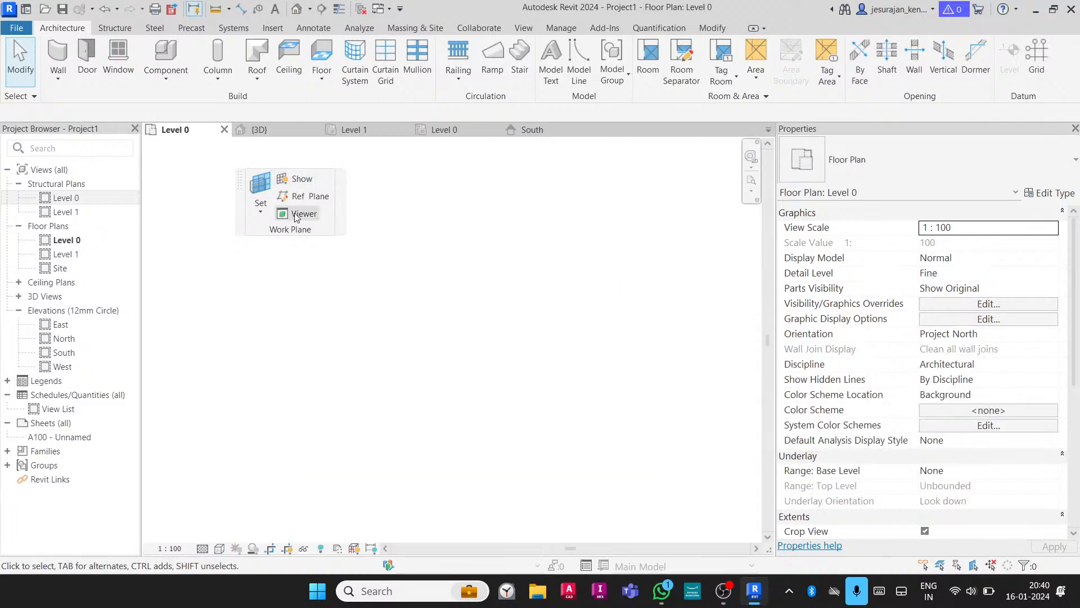
{"action": "left_click", "coordinate": [268, 212]}
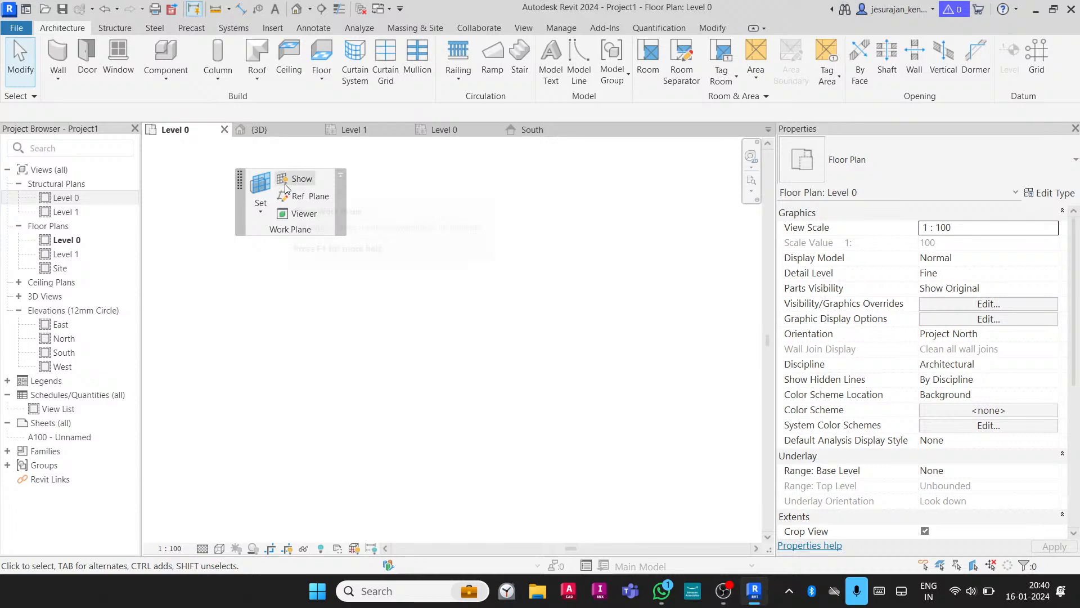
{"action": "left_click", "coordinate": [302, 214]}
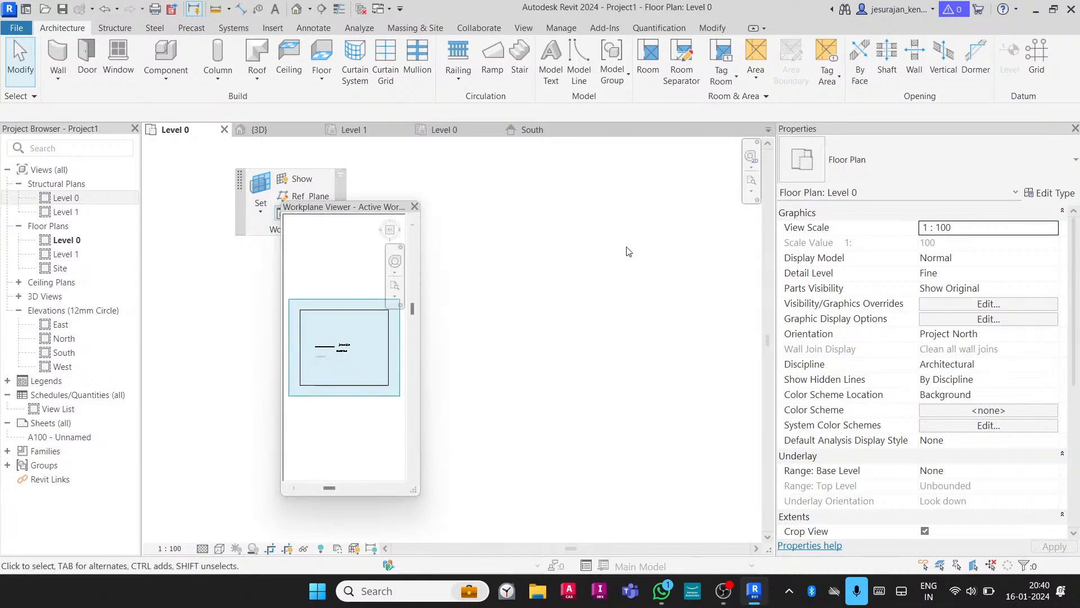
{"action": "left_click_drag", "start_coordinate": [356, 208], "coordinate": [651, 167]}
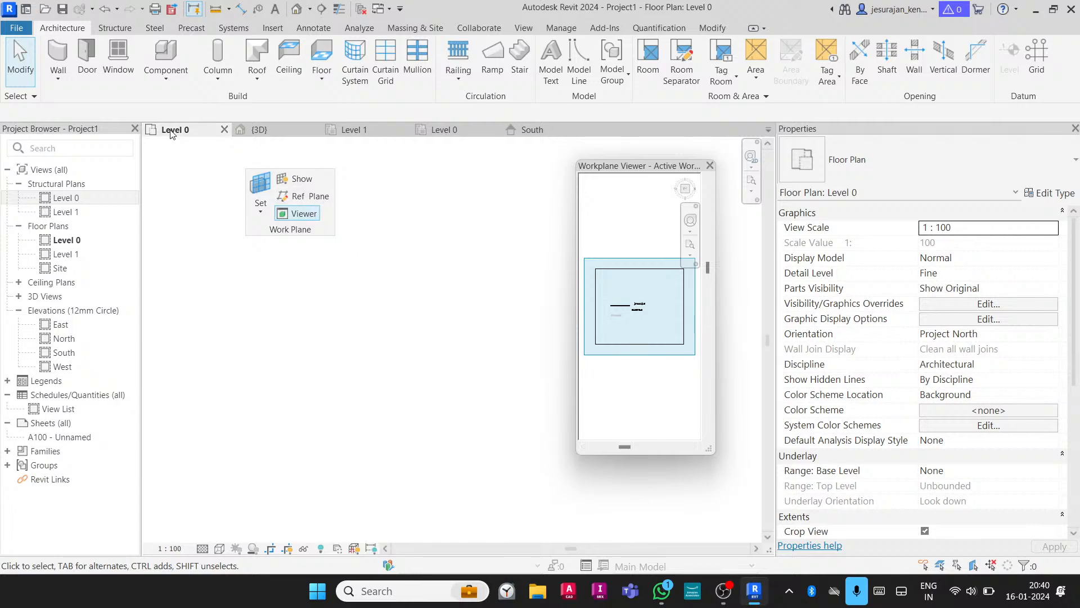
{"action": "scroll", "coordinate": [630, 281], "scroll_direction": "down", "scroll_amount": 2}
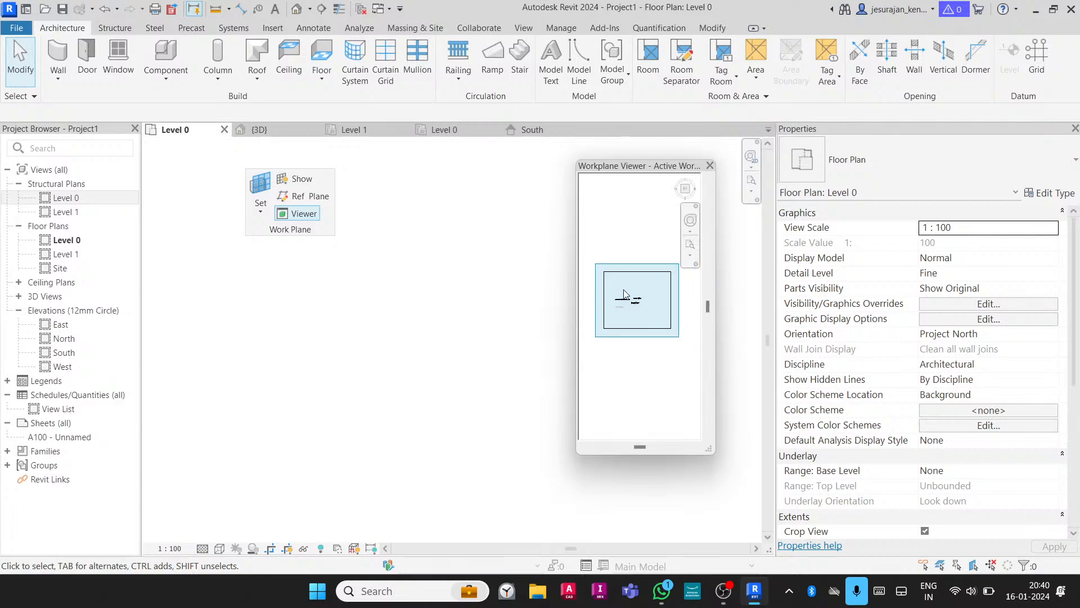
{"action": "scroll", "coordinate": [626, 290], "scroll_direction": "up", "scroll_amount": 2}
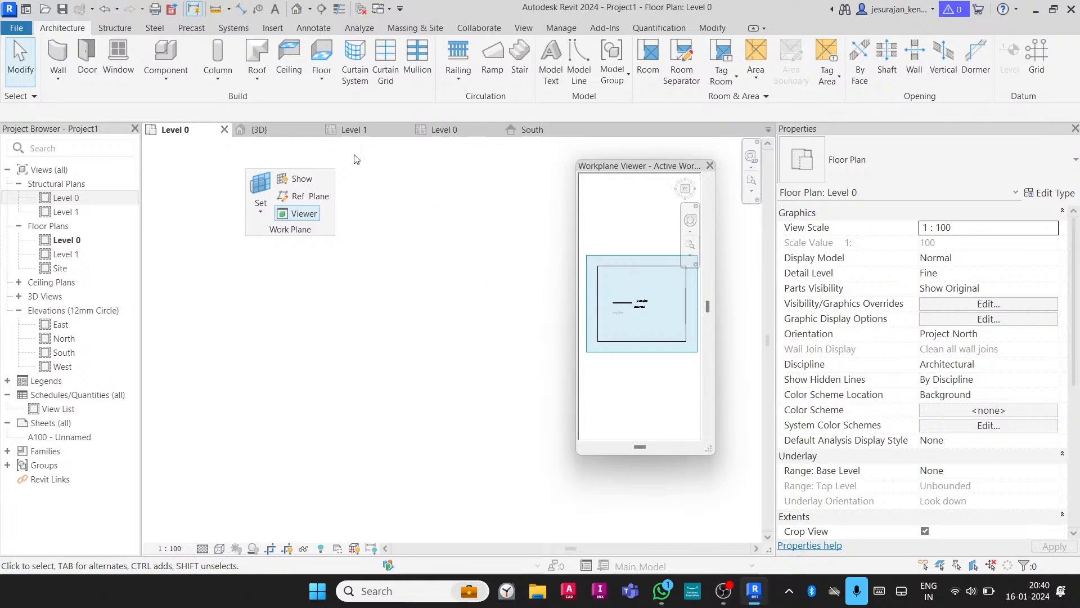
Examine the Reference - 1 work plane from the 3D view in the Workplane Viewer, moving and enlarging the viewer window
{"action": "left_click", "coordinate": [284, 134]}
{"action": "middle_click_drag", "start_coordinate": [427, 304], "coordinate": [477, 479], "text": "shift"}
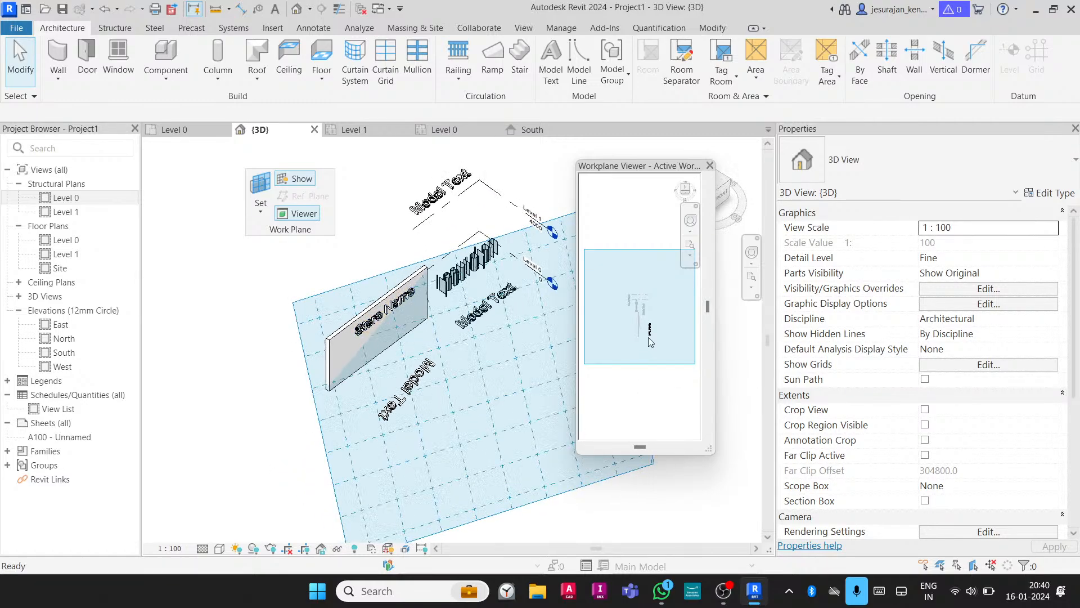
{"action": "left_click", "coordinate": [648, 341]}
{"action": "middle_click_drag", "start_coordinate": [663, 354], "coordinate": [667, 329], "text": "shift"}
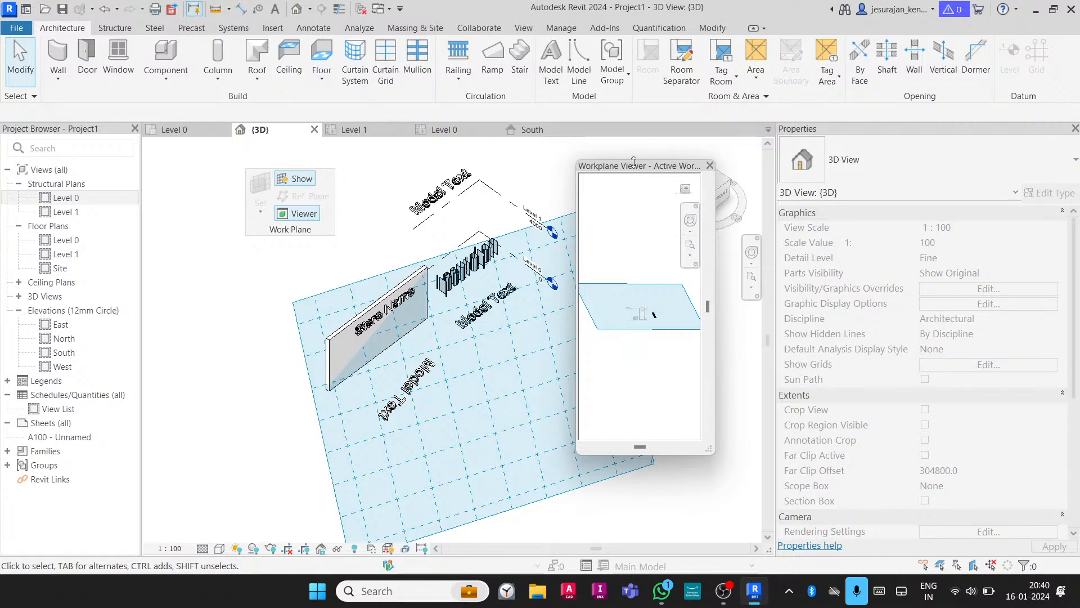
{"action": "left_click_drag", "start_coordinate": [636, 170], "coordinate": [812, 96]}
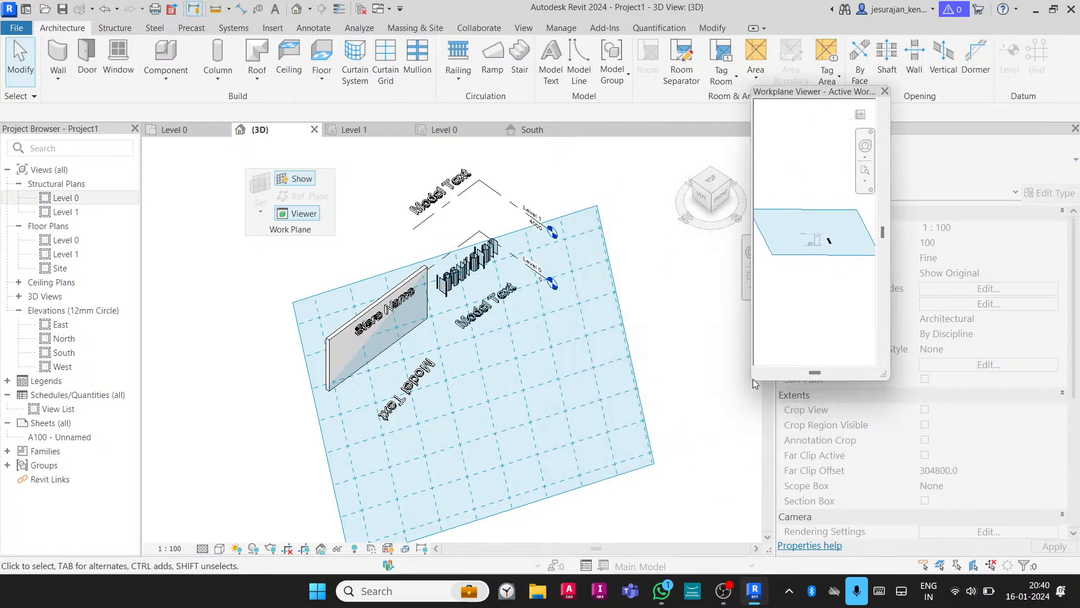
{"action": "left_click_drag", "start_coordinate": [751, 379], "coordinate": [695, 318]}
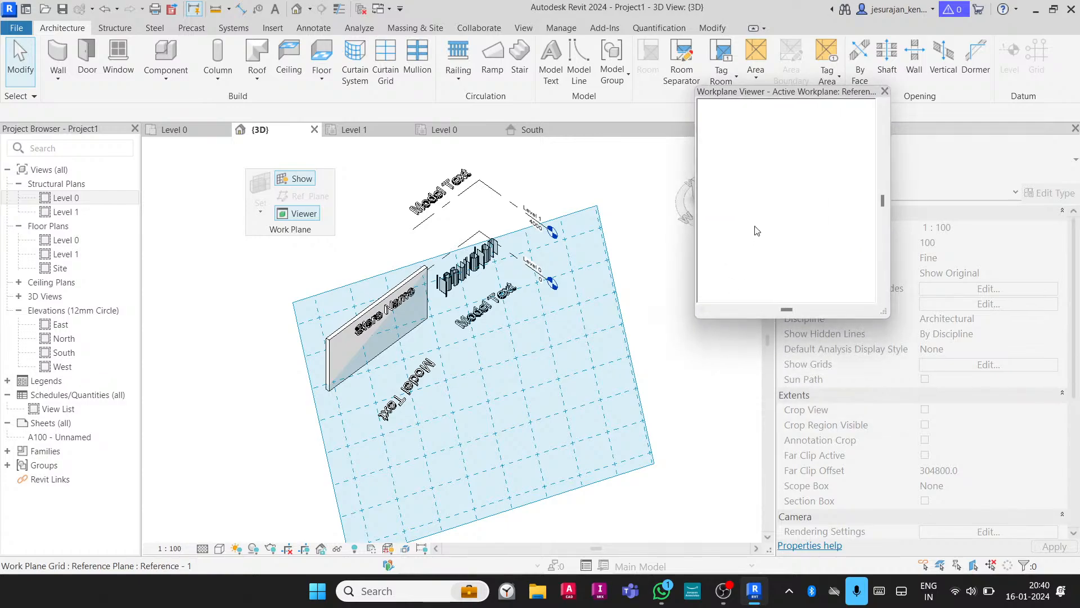
{"action": "scroll", "coordinate": [788, 214], "scroll_direction": "up", "scroll_amount": 5}
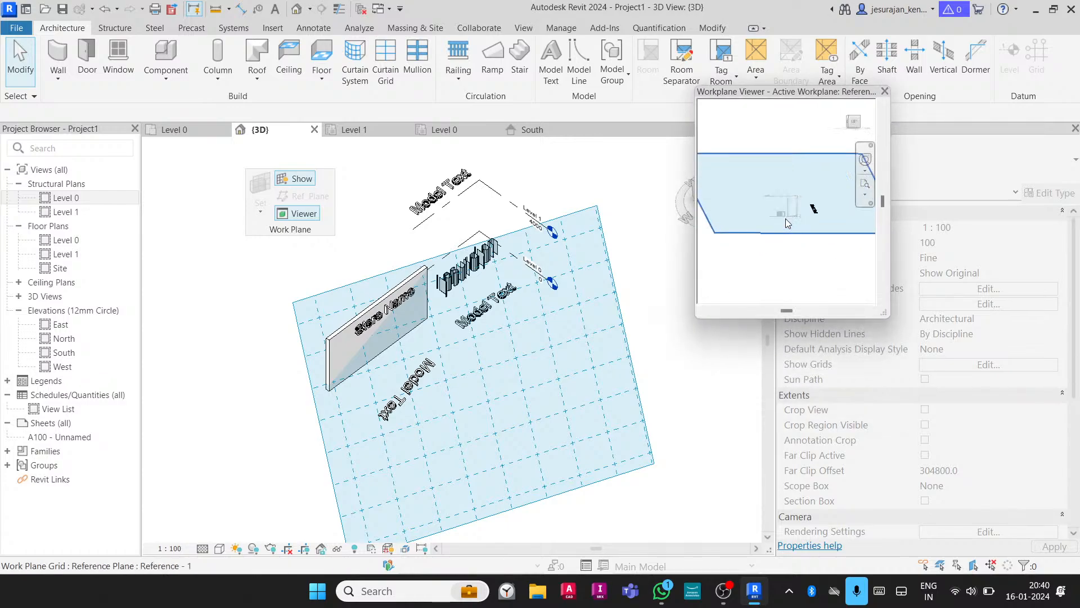
{"action": "scroll", "coordinate": [792, 214], "scroll_direction": "up", "scroll_amount": 5}
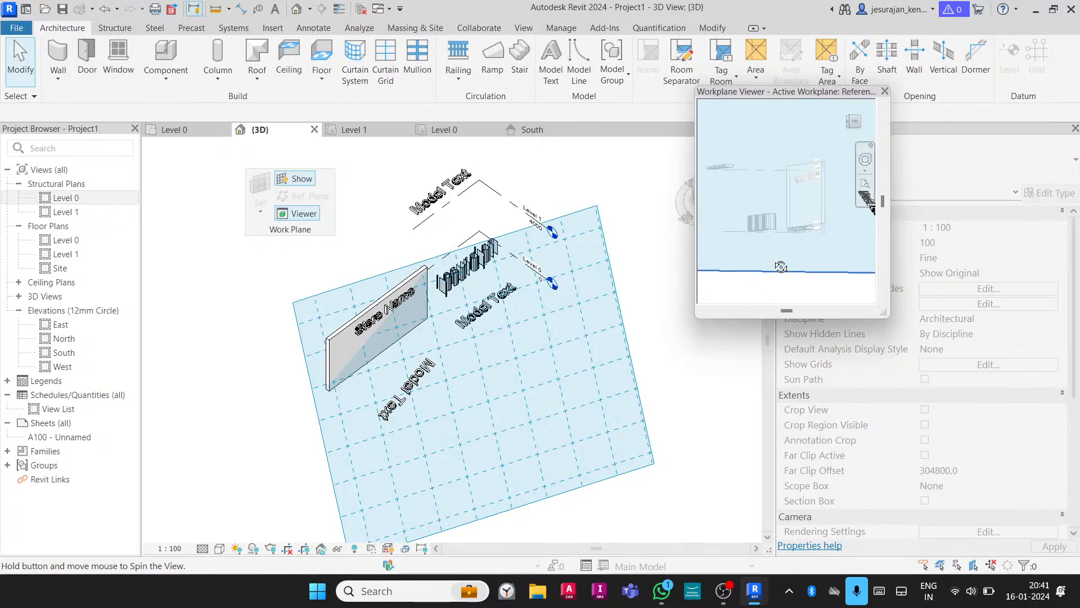
Close the Workplane Viewer and return the floating Work Plane tools to the ribbon
{"action": "left_click", "coordinate": [885, 91]}
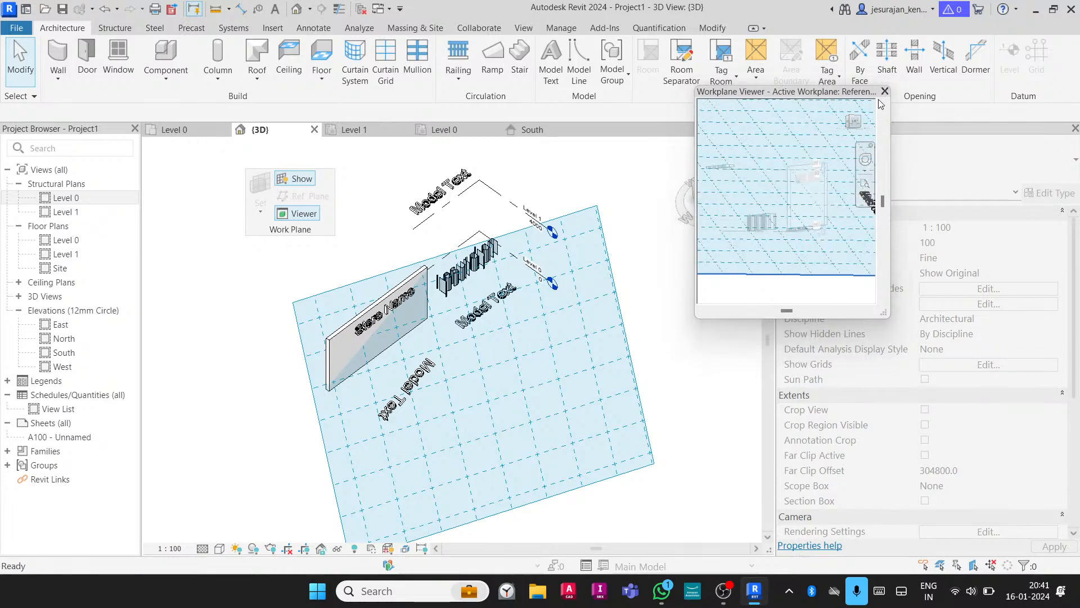
{"action": "left_click_drag", "start_coordinate": [252, 224], "coordinate": [171, 234]}
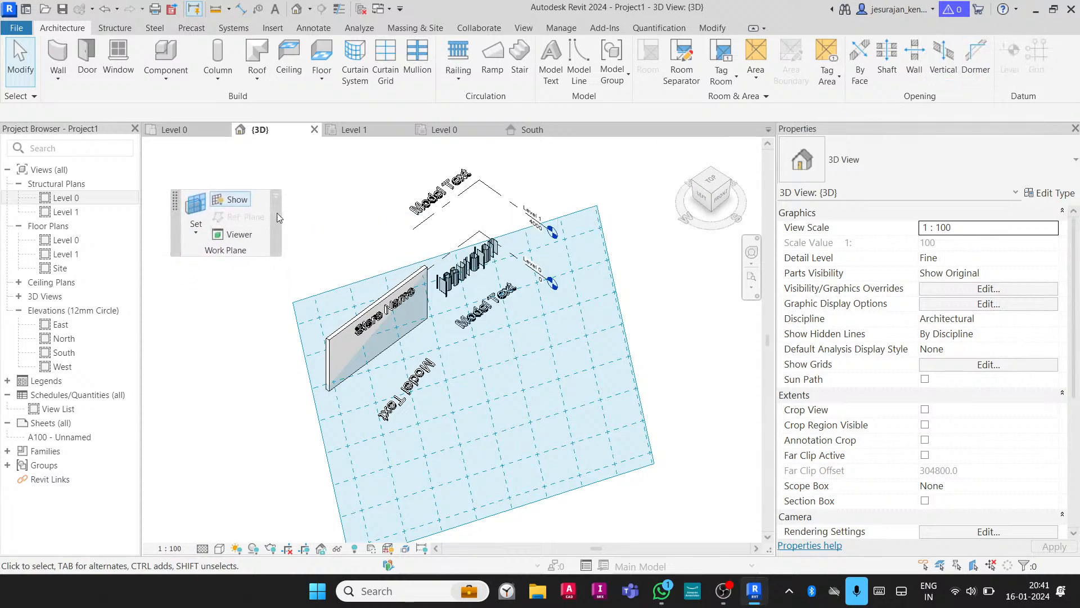
{"action": "left_click", "coordinate": [277, 198]}
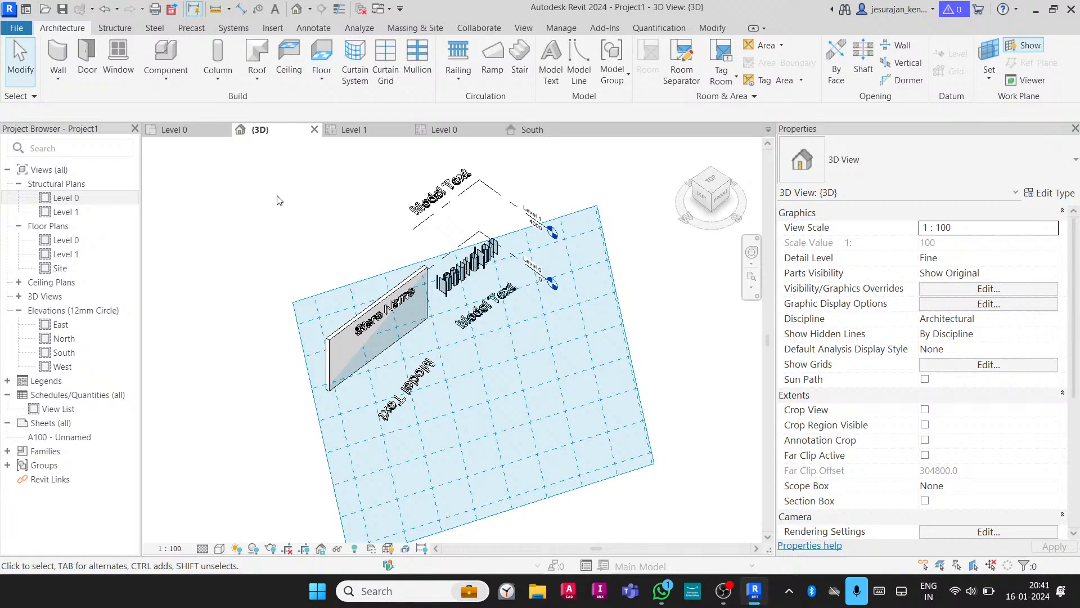
{"action": "scroll", "coordinate": [526, 253], "scroll_direction": "down", "scroll_amount": 2}
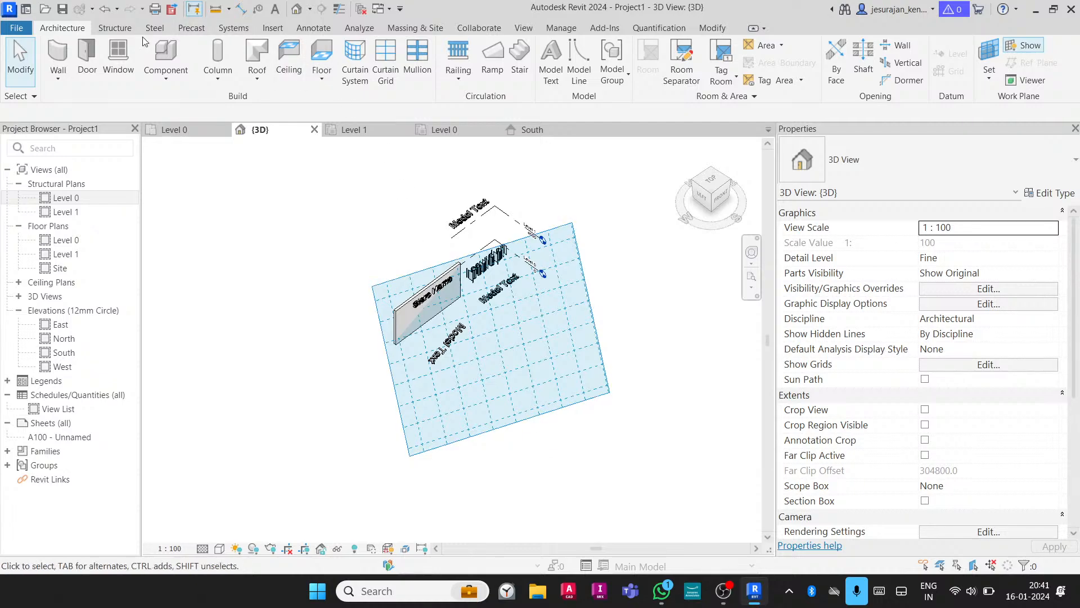
{"action": "left_click", "coordinate": [177, 85]}
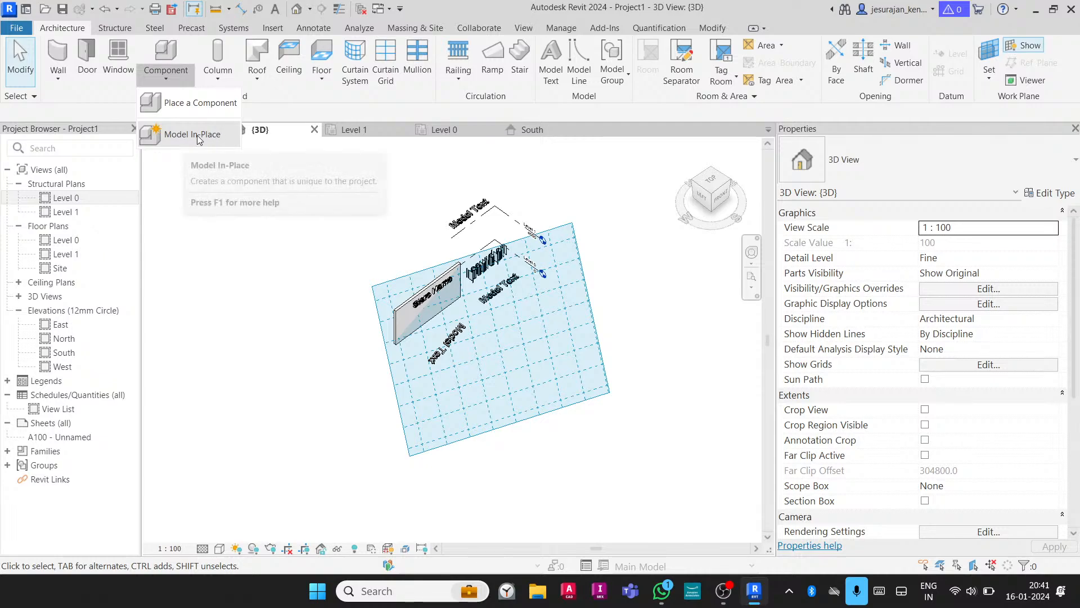
{"action": "left_click", "coordinate": [224, 192]}
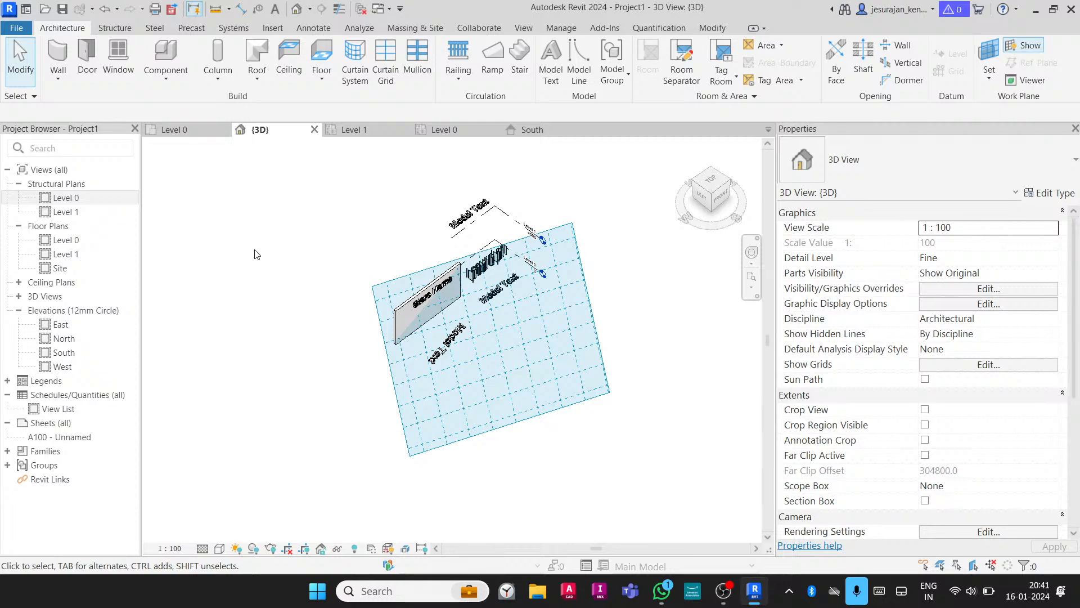
{"action": "left_click", "coordinate": [165, 74]}
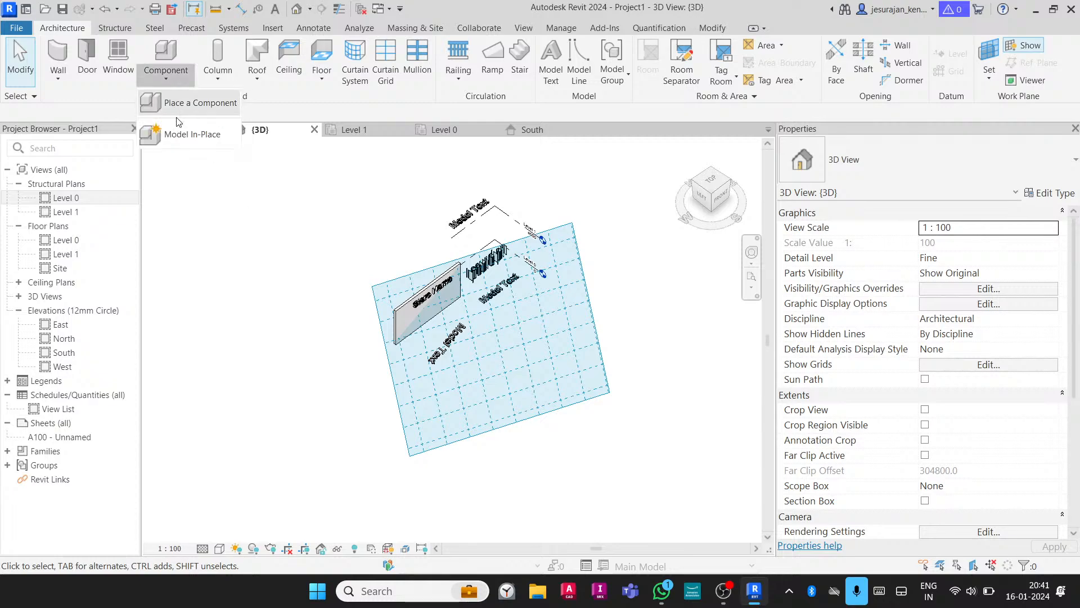
{"action": "left_click", "coordinate": [208, 135]}
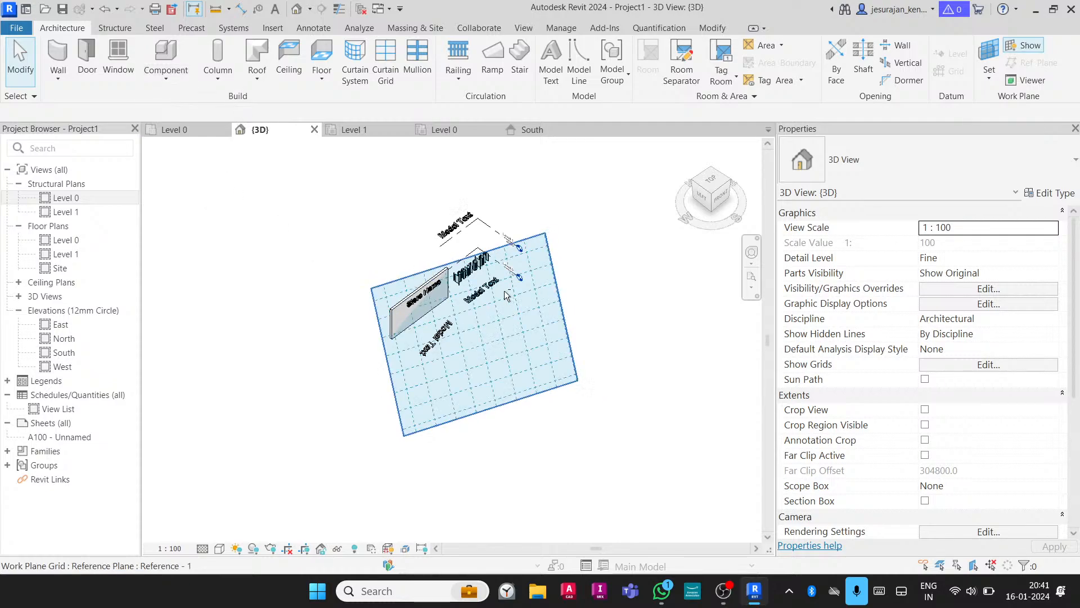
Set Level : Level 0 as the active work plane in the 3D view
{"action": "middle_click_drag", "start_coordinate": [366, 306], "coordinate": [448, 294], "text": "shift"}
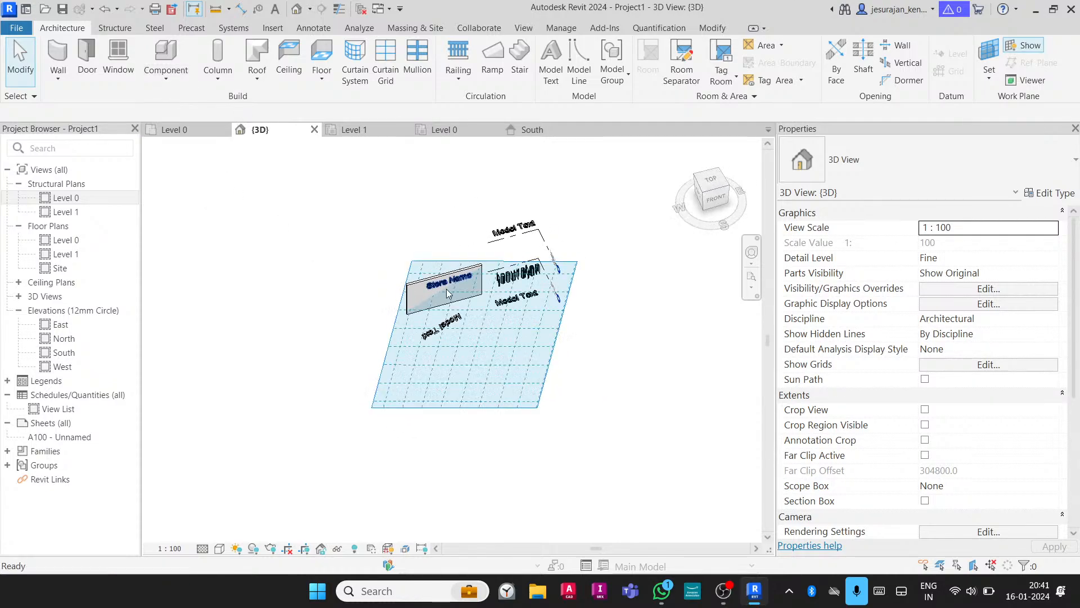
{"action": "left_click", "coordinate": [717, 178]}
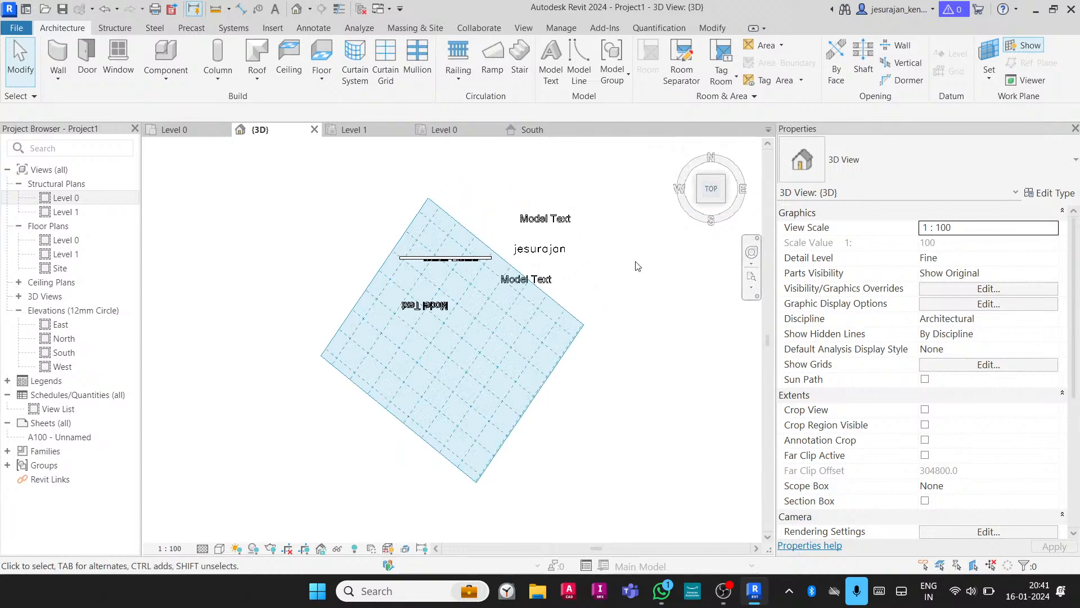
{"action": "middle_click_drag", "start_coordinate": [617, 251], "coordinate": [515, 298]}
{"action": "middle_click_drag", "start_coordinate": [437, 428], "coordinate": [502, 393], "text": "shift"}
{"action": "scroll", "coordinate": [445, 330], "scroll_direction": "up", "scroll_amount": 2}
{"action": "middle_click_drag", "start_coordinate": [529, 339], "coordinate": [552, 309], "text": "shift"}
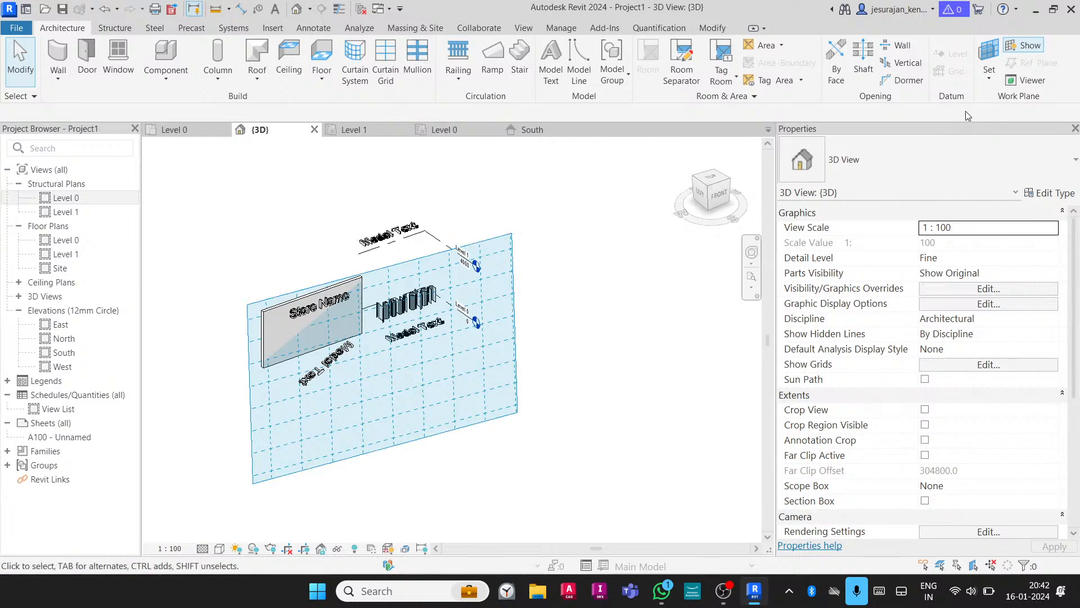
{"action": "left_click", "coordinate": [989, 81]}
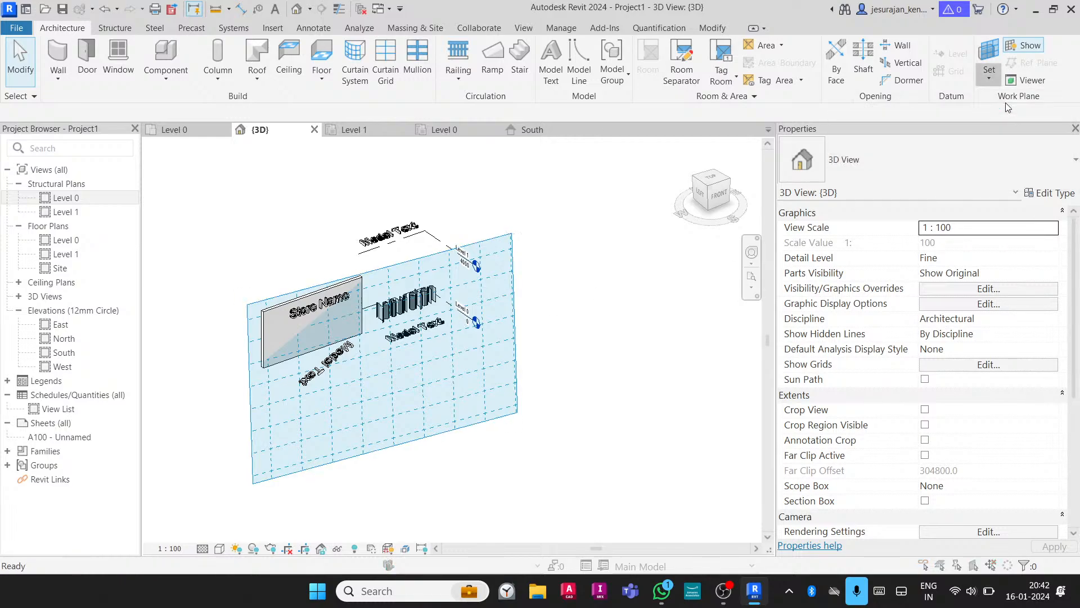
{"action": "left_click", "coordinate": [873, 139]}
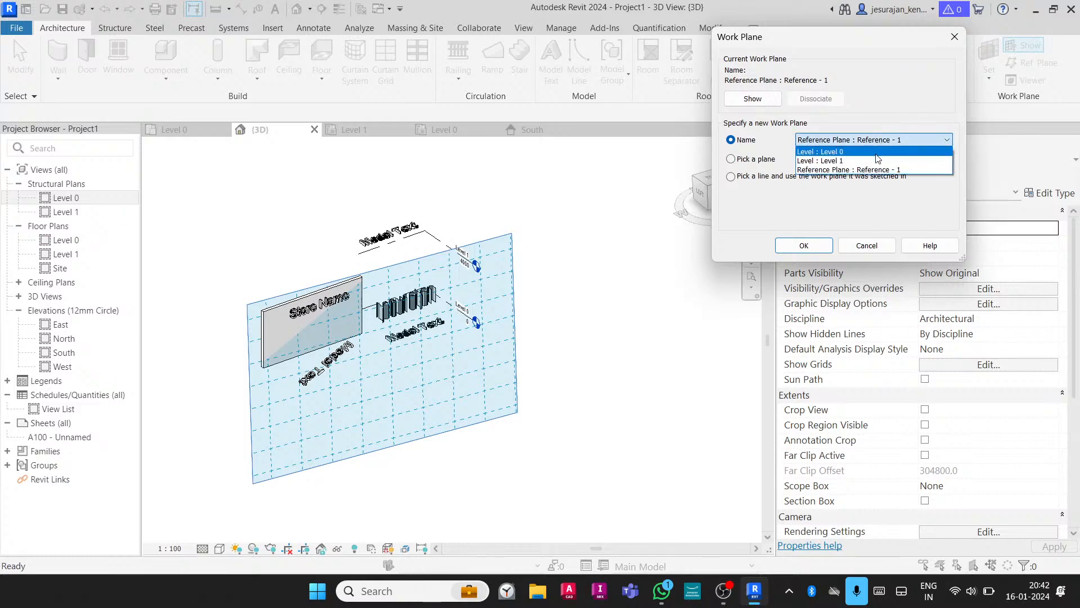
{"action": "left_click", "coordinate": [876, 153]}
{"action": "left_click", "coordinate": [804, 245]}
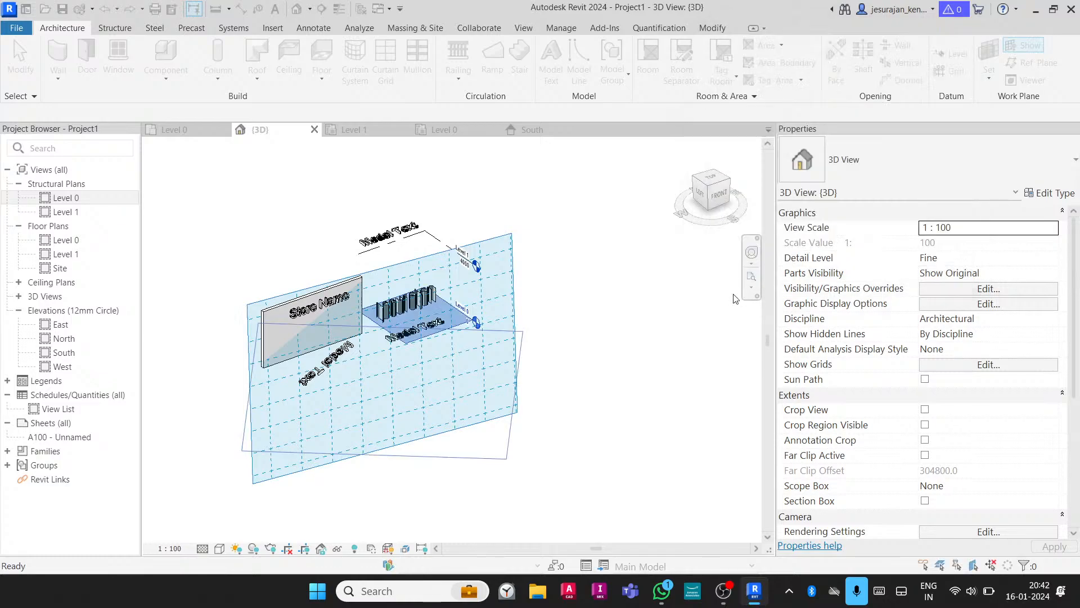
Start an in-place model in the Generic Models category named "Generic Models 1", dismissing the save reminder
{"action": "middle_click_drag", "start_coordinate": [592, 333], "coordinate": [635, 430], "text": "shift"}
{"action": "left_click", "coordinate": [166, 72]}
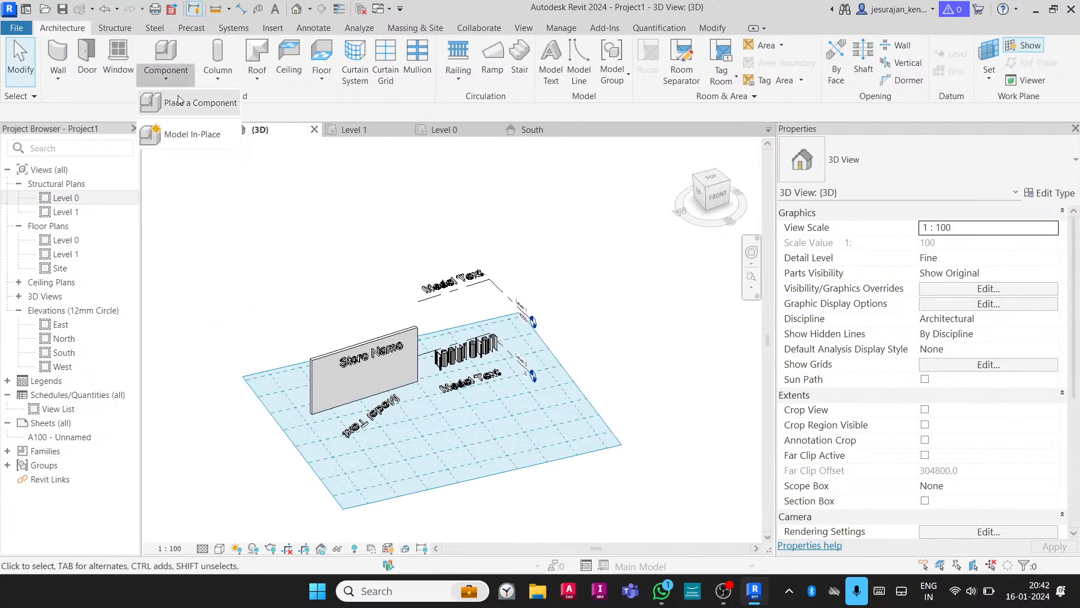
{"action": "left_click", "coordinate": [202, 136]}
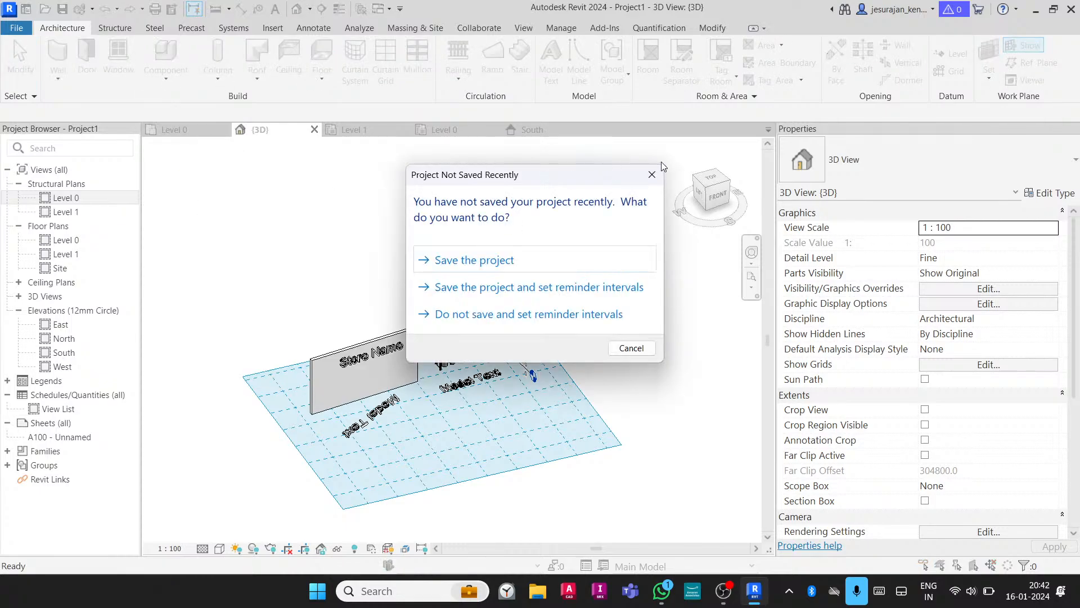
{"action": "left_click", "coordinate": [652, 175]}
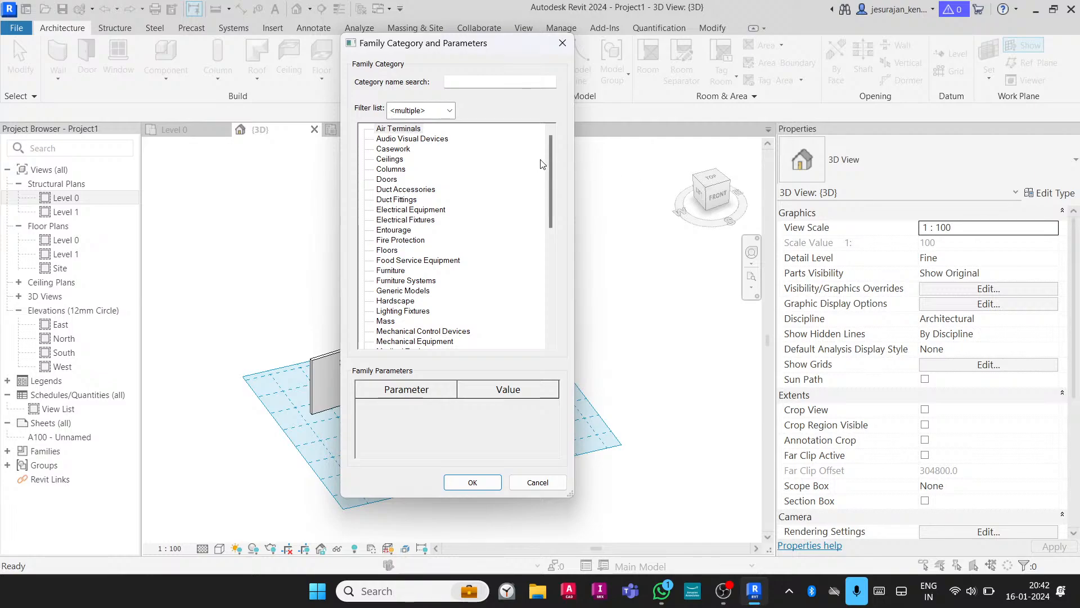
{"action": "left_click_drag", "start_coordinate": [548, 171], "coordinate": [549, 202]}
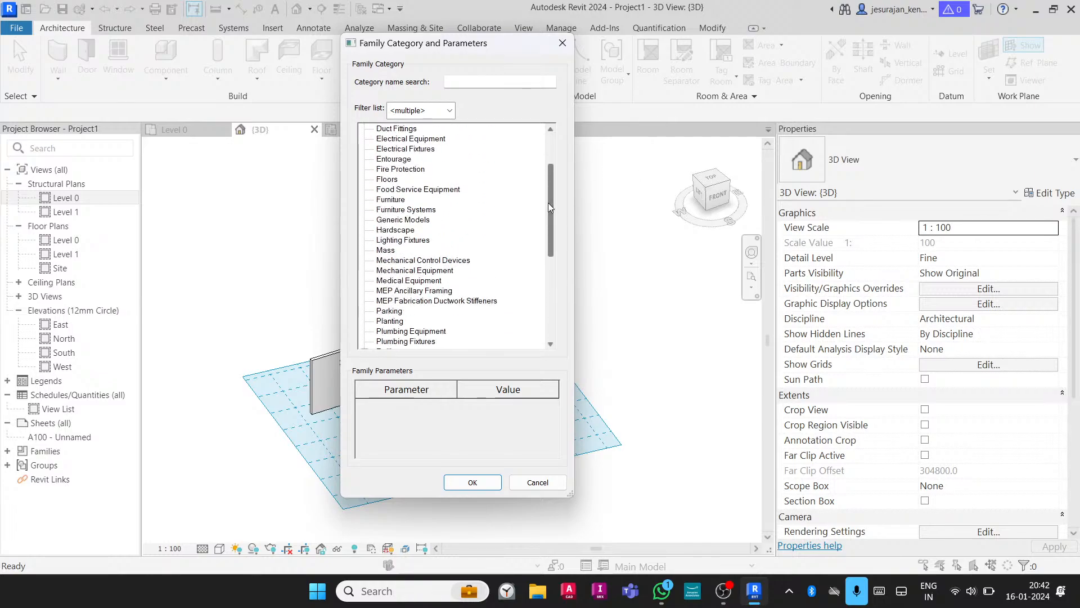
{"action": "left_click", "coordinate": [403, 220]}
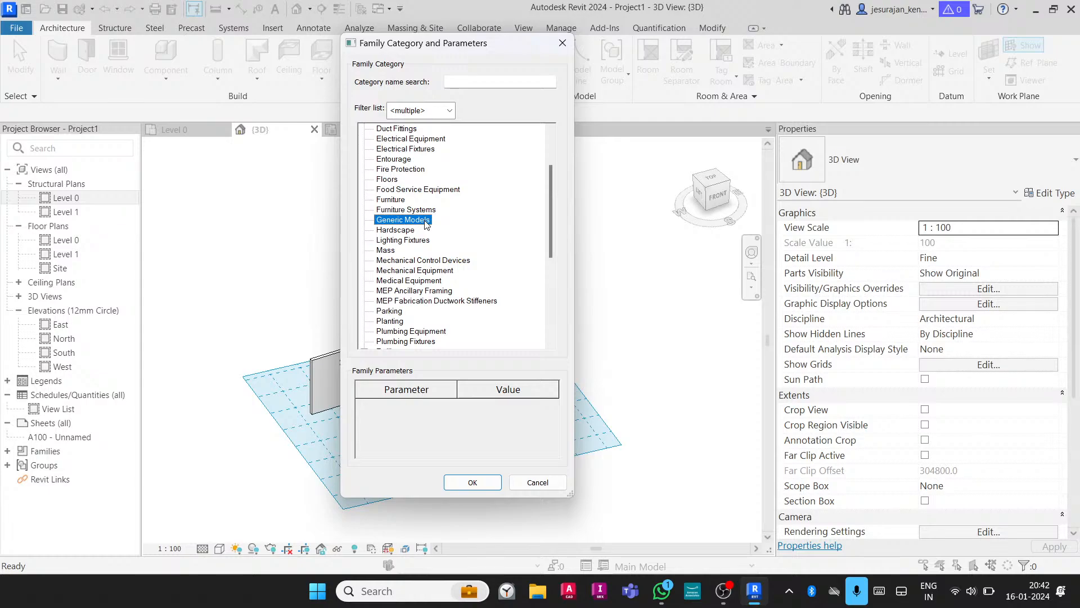
{"action": "left_click", "coordinate": [476, 486]}
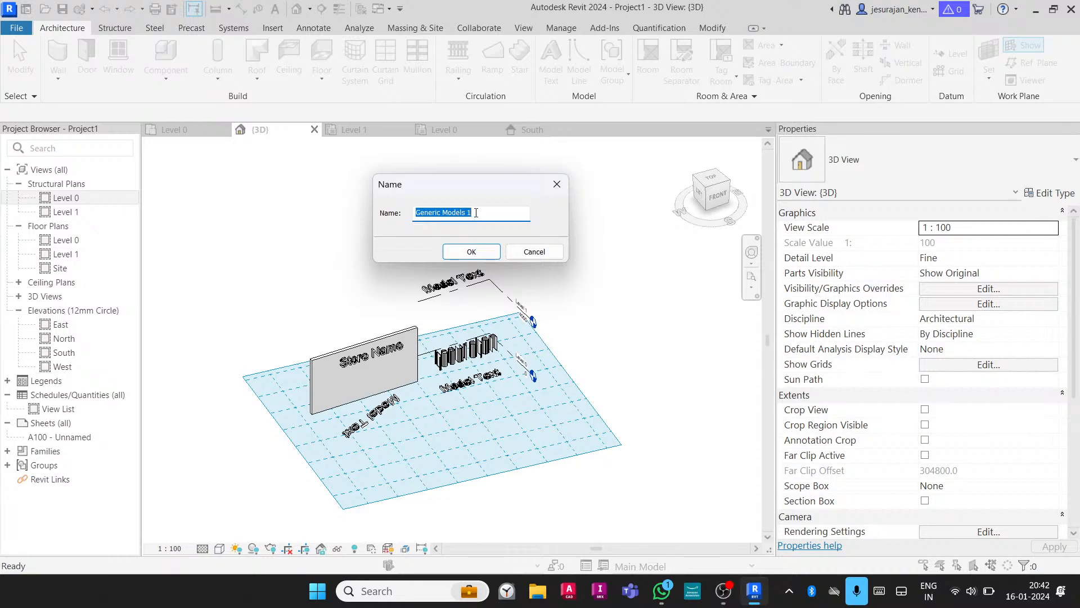
{"action": "left_click", "coordinate": [479, 253]}
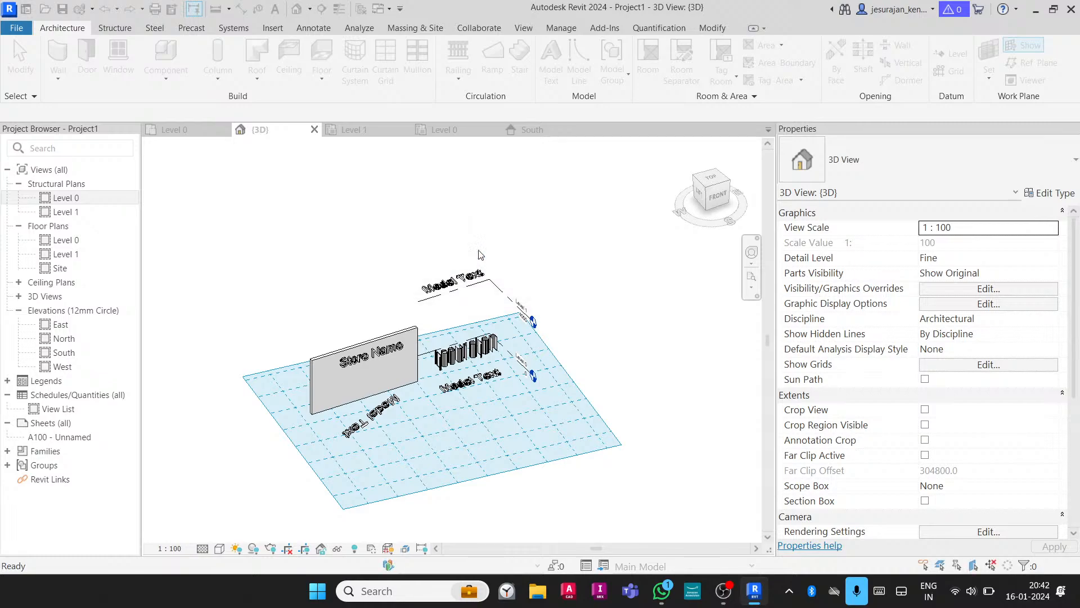
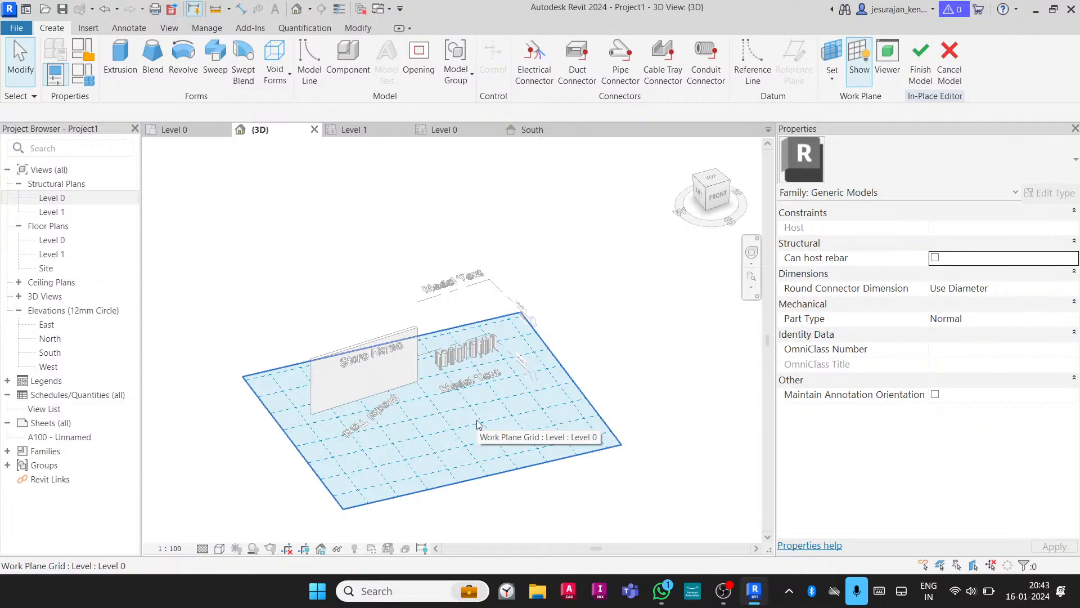
Extrude a rectangle about 11600 by 6200 mm on the Level 0 work plane, in front of the model texts, to a depth of 250
{"action": "left_click", "coordinate": [711, 184]}
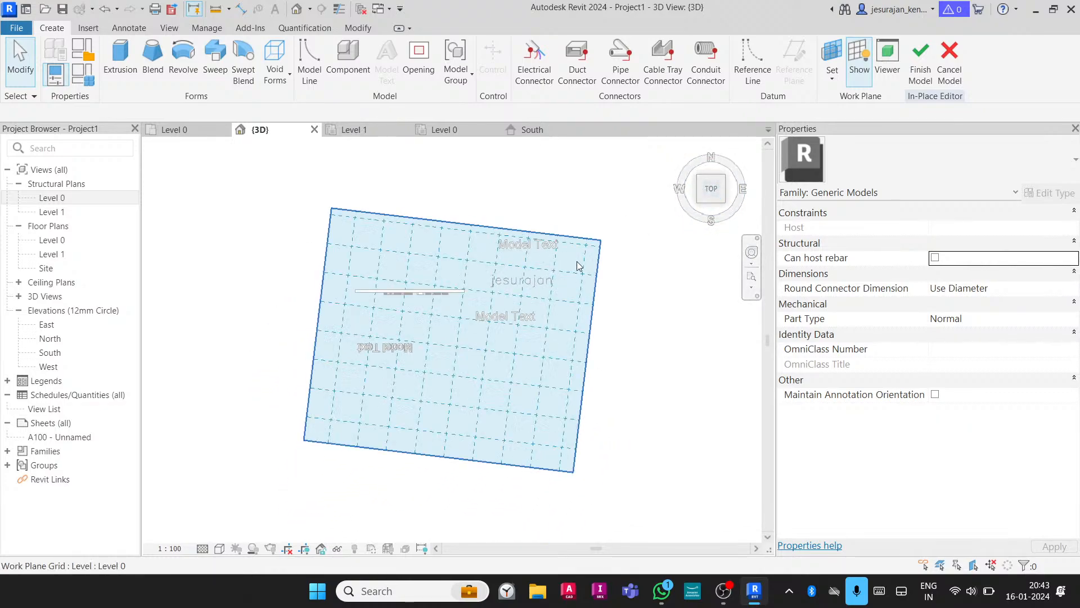
{"action": "left_click", "coordinate": [116, 79]}
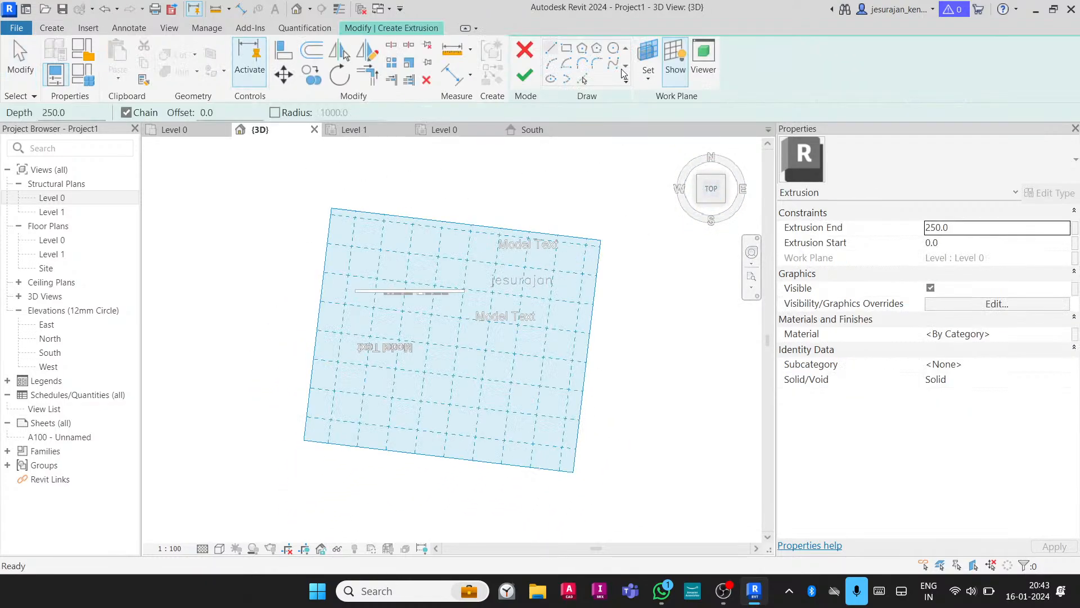
{"action": "left_click", "coordinate": [567, 48]}
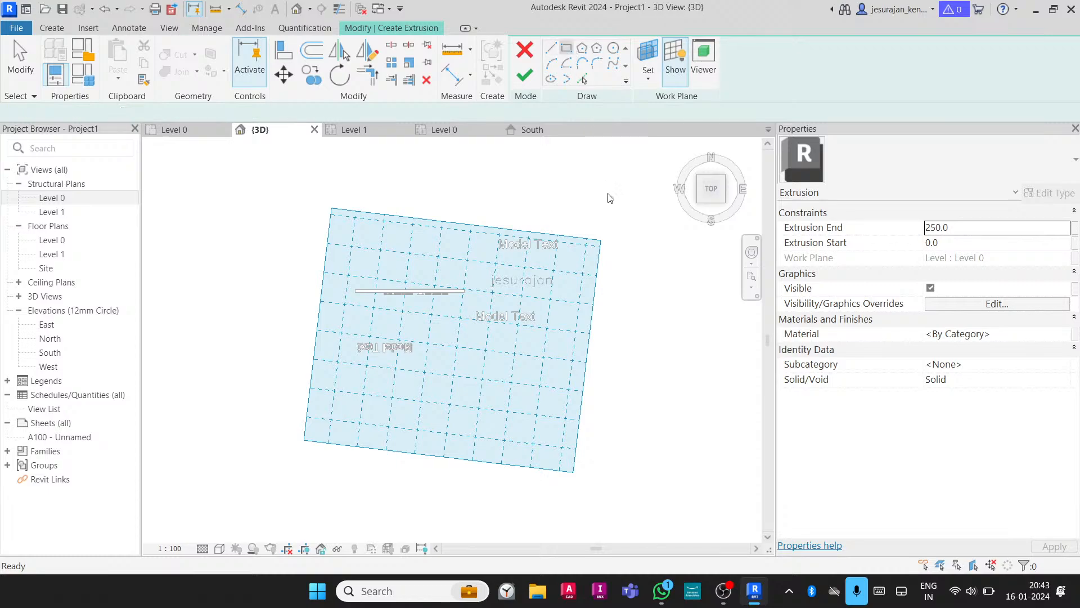
{"action": "left_click", "coordinate": [409, 385]}
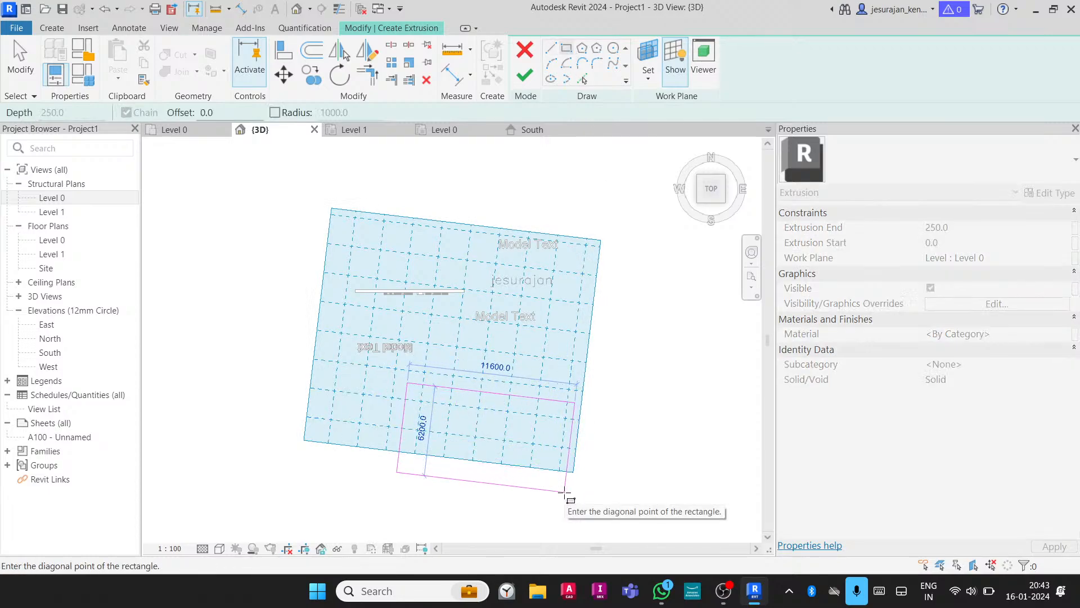
{"action": "left_click", "coordinate": [565, 491]}
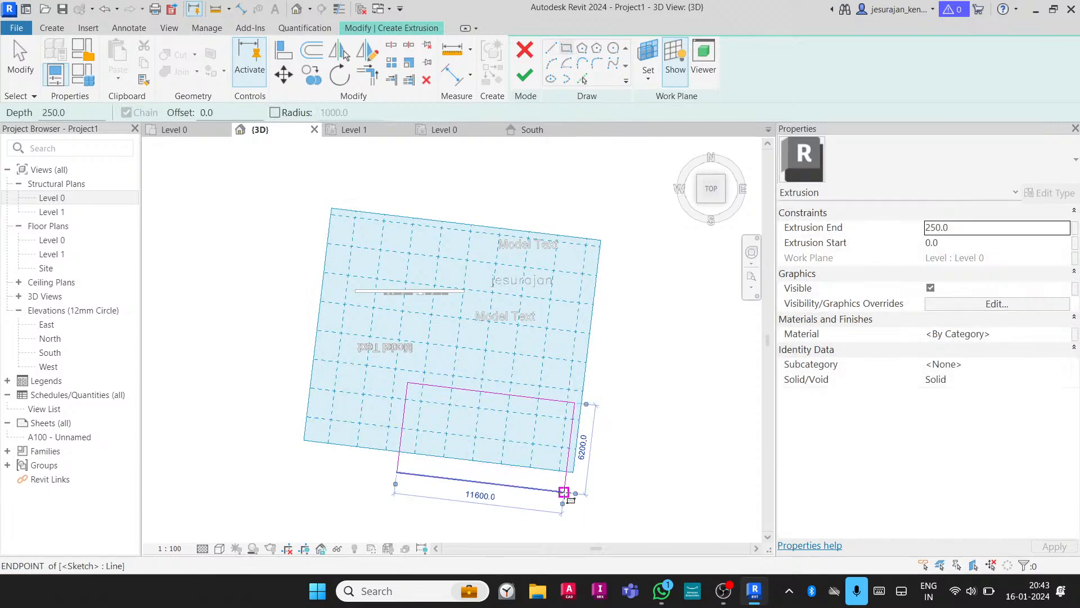
{"action": "left_click", "coordinate": [529, 76]}
{"action": "middle_click_drag", "start_coordinate": [520, 411], "coordinate": [562, 253], "text": "shift"}
{"action": "left_click", "coordinate": [563, 254]}
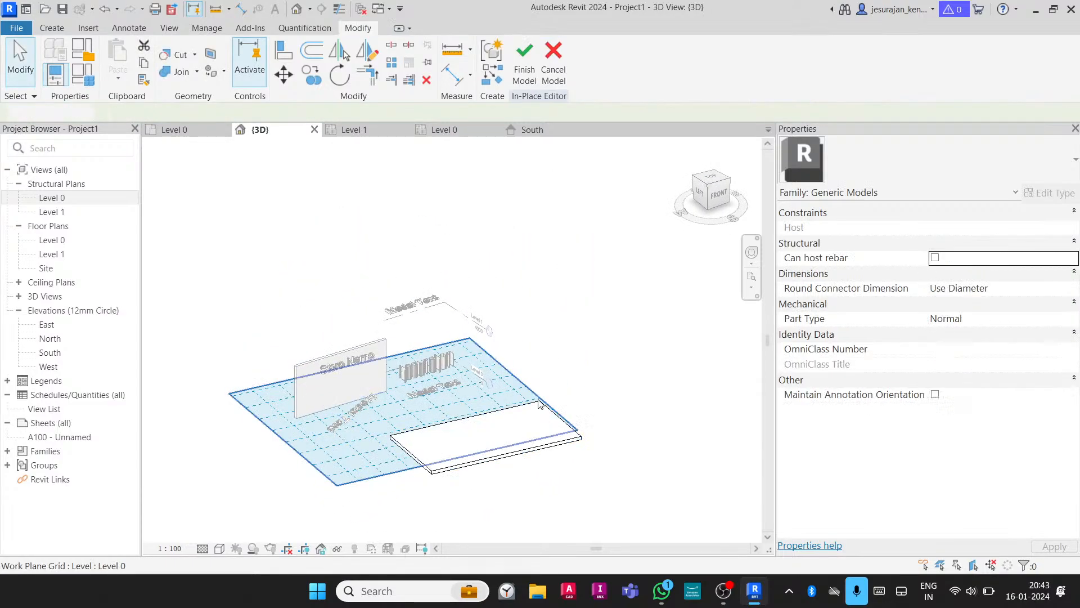
Stretch the rectangular extrusion upward from its top face into a tall block and clear the selection
{"action": "left_click", "coordinate": [524, 448]}
{"action": "left_click_drag", "start_coordinate": [484, 433], "coordinate": [470, 208]}
{"action": "left_click", "coordinate": [642, 345]}
{"action": "middle_click_drag", "start_coordinate": [643, 344], "coordinate": [661, 332], "text": "shift"}
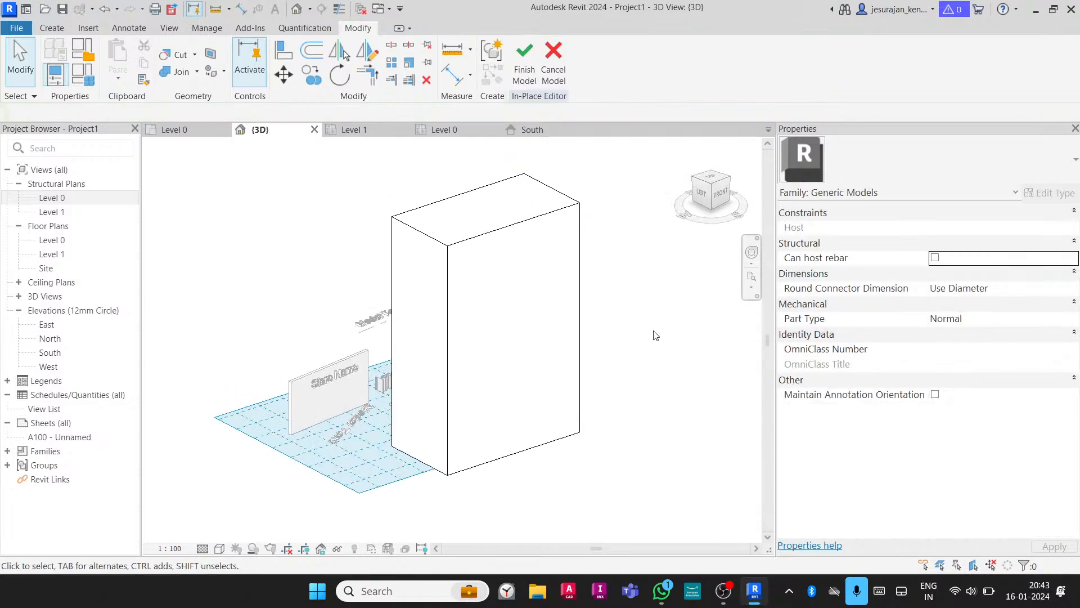
Finish the in-place model containing the tall rectangular block
{"action": "middle_click_drag", "start_coordinate": [565, 335], "coordinate": [534, 341]}
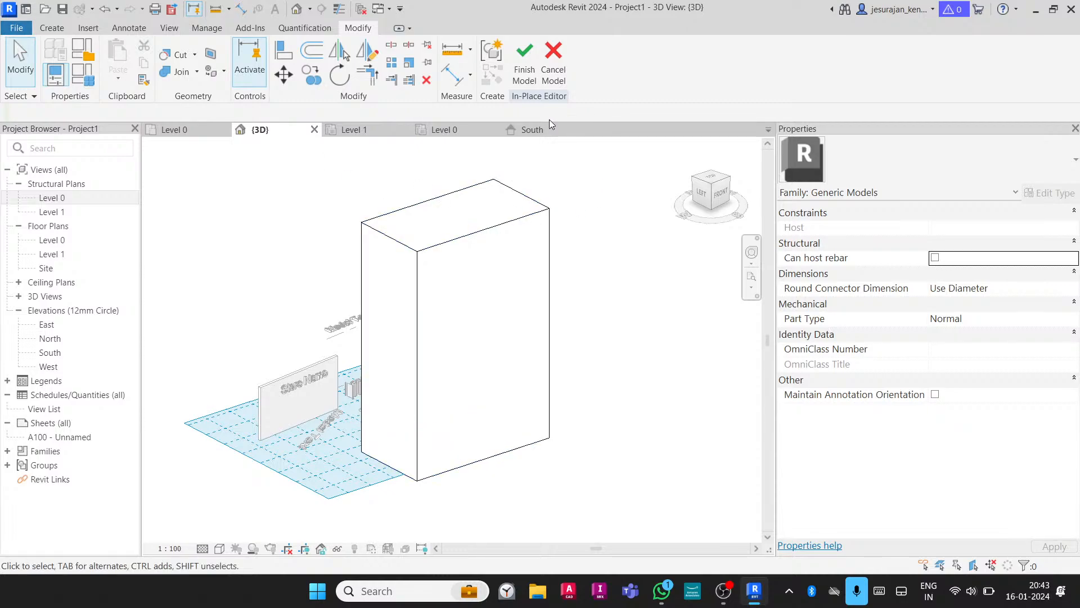
{"action": "left_click", "coordinate": [530, 82]}
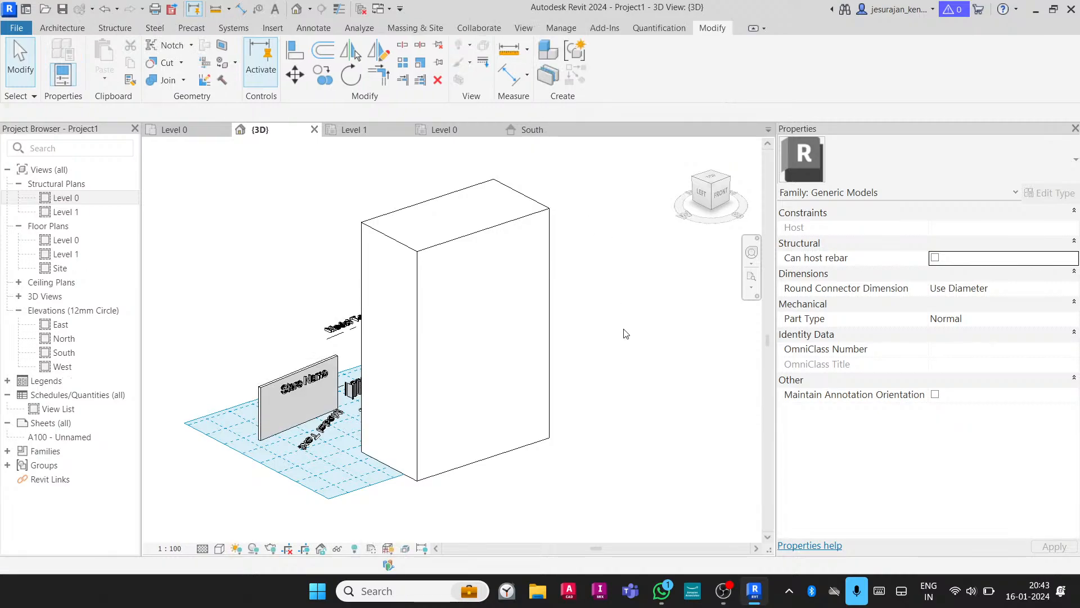
{"action": "scroll", "coordinate": [563, 334], "scroll_direction": "down", "scroll_amount": 2}
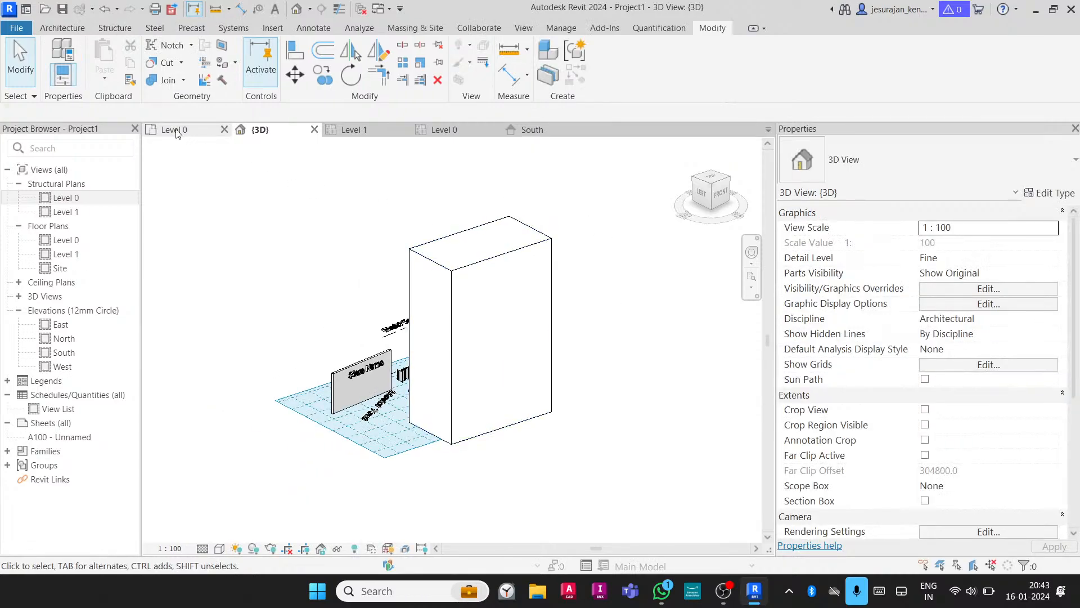
Reopen the finished block for in-place editing
{"action": "left_click", "coordinate": [67, 29]}
{"action": "left_click", "coordinate": [115, 28]}
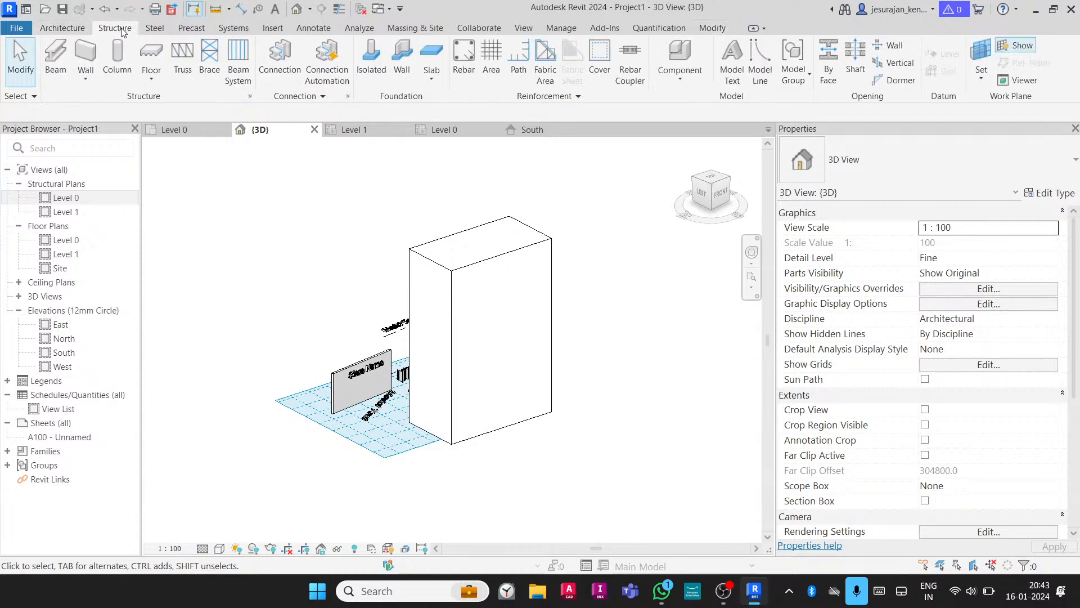
{"action": "left_click", "coordinate": [66, 28]}
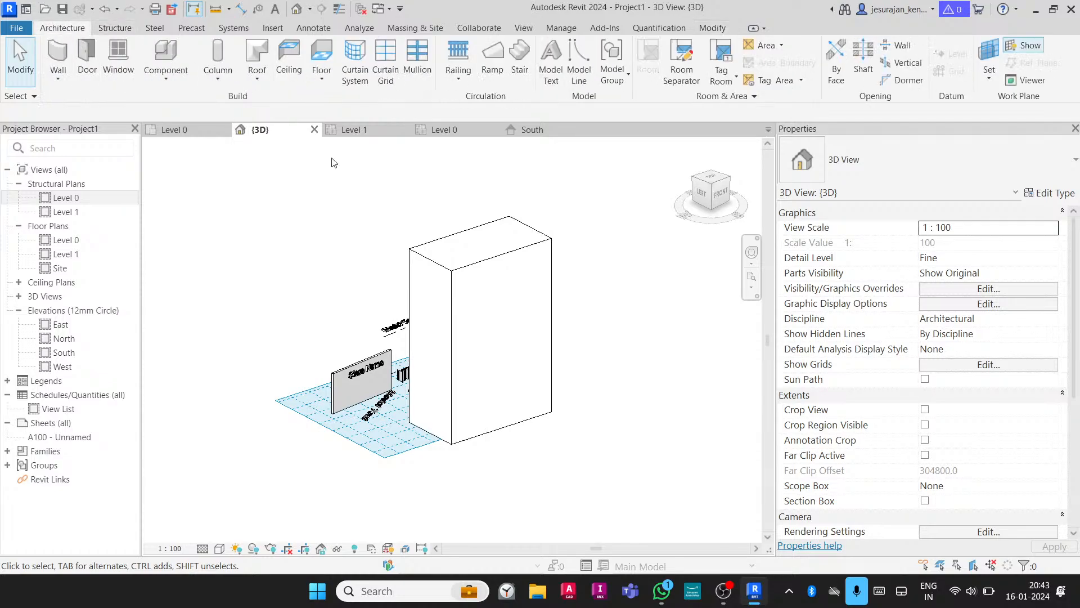
{"action": "left_click", "coordinate": [473, 233]}
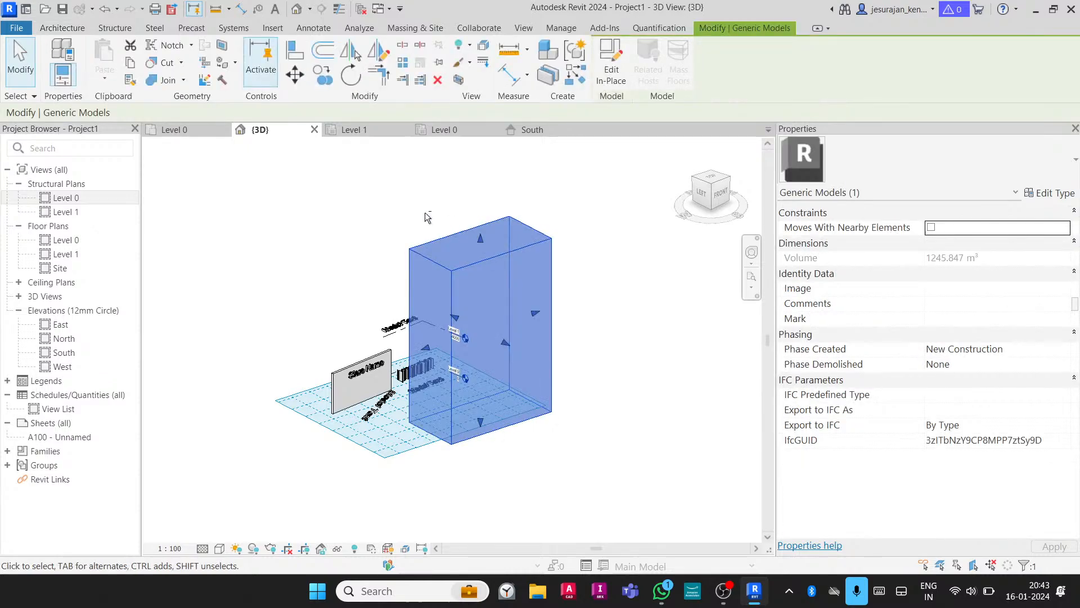
{"action": "middle_click_drag", "start_coordinate": [473, 236], "coordinate": [360, 204], "text": "shift"}
{"action": "middle_click_drag", "start_coordinate": [476, 257], "coordinate": [546, 269], "text": "shift"}
{"action": "mouse_move", "coordinate": [445, 251]}
{"action": "middle_mouse_down", "text": "shift"}
{"action": "mouse_move", "coordinate": [502, 272]}
{"action": "mouse_move", "coordinate": [547, 258]}
{"action": "mouse_move", "coordinate": [410, 249]}
{"action": "mouse_move", "coordinate": [434, 242]}
{"action": "middle_mouse_up", "text": "shift"}
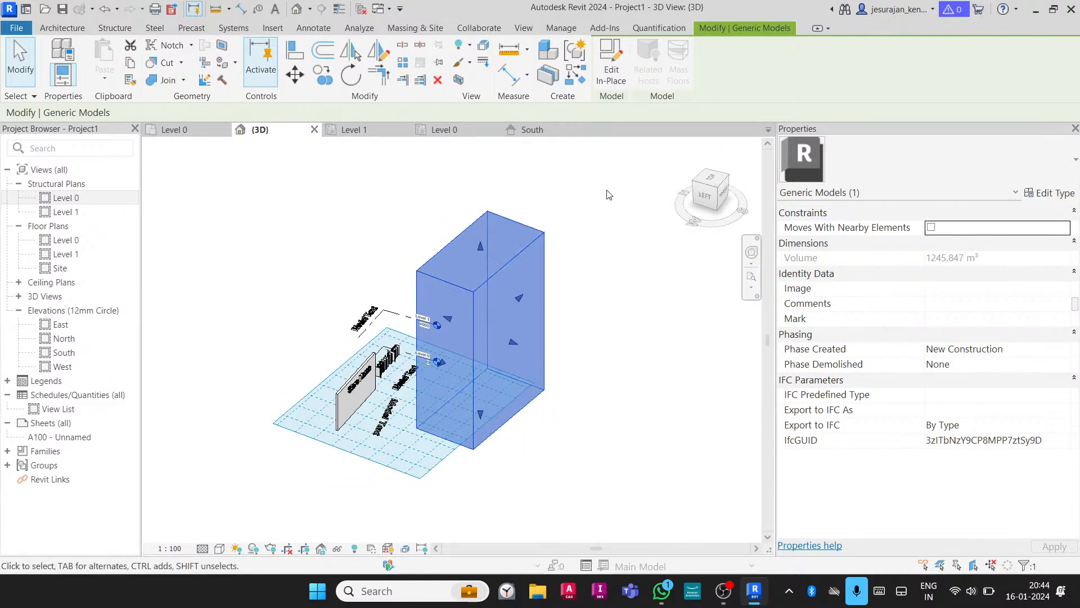
{"action": "left_click", "coordinate": [613, 78]}
{"action": "middle_click_drag", "start_coordinate": [597, 316], "coordinate": [528, 299], "text": "shift"}
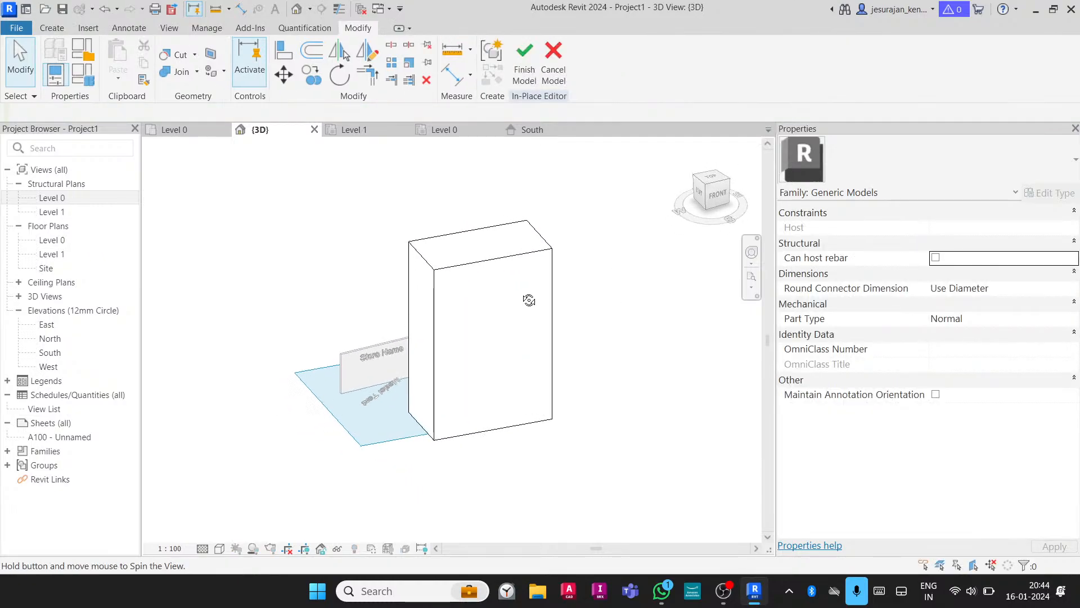
Set the block's front face as the active work plane by picking it
{"action": "left_click", "coordinate": [51, 28]}
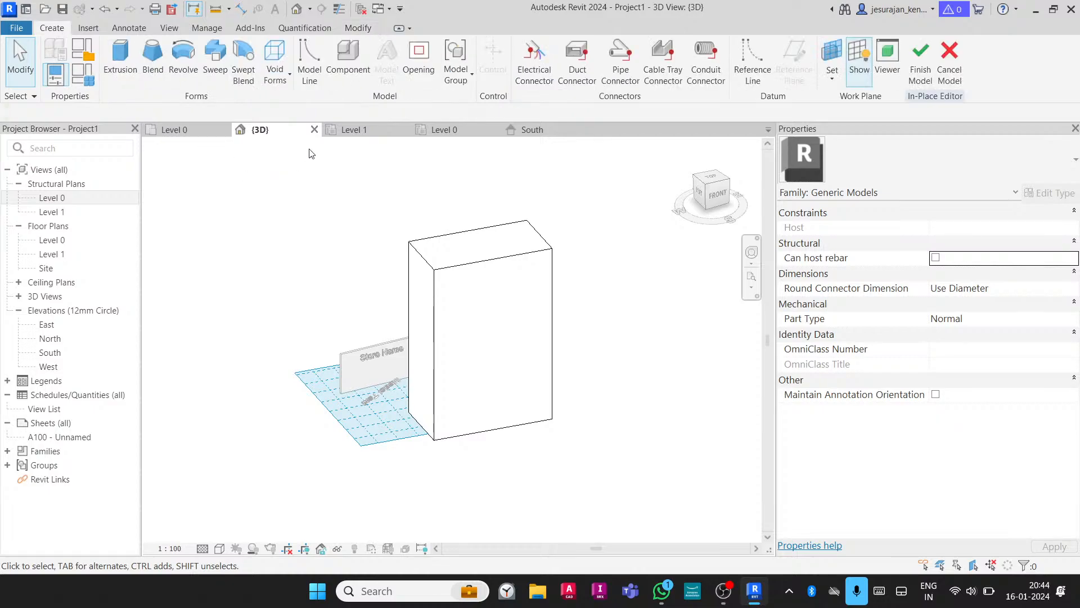
{"action": "left_click", "coordinate": [832, 73]}
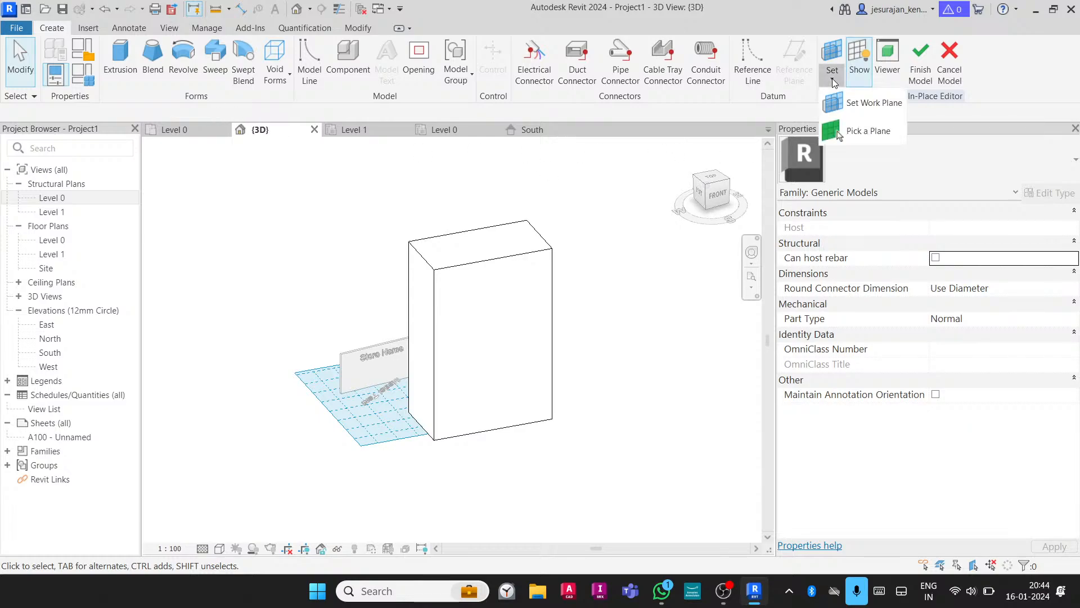
{"action": "left_click", "coordinate": [845, 125]}
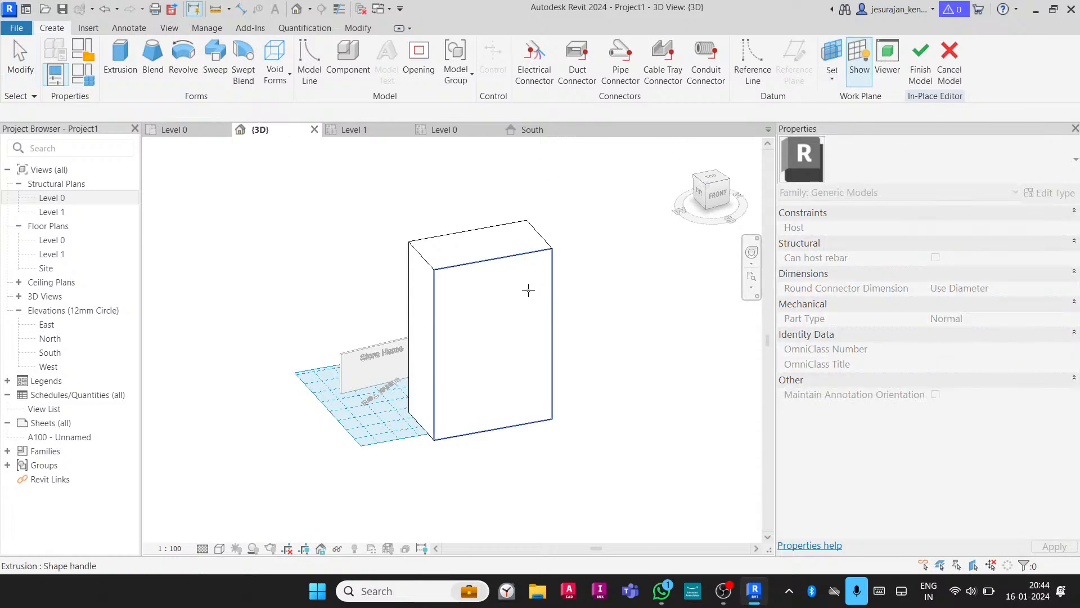
{"action": "left_click", "coordinate": [513, 292]}
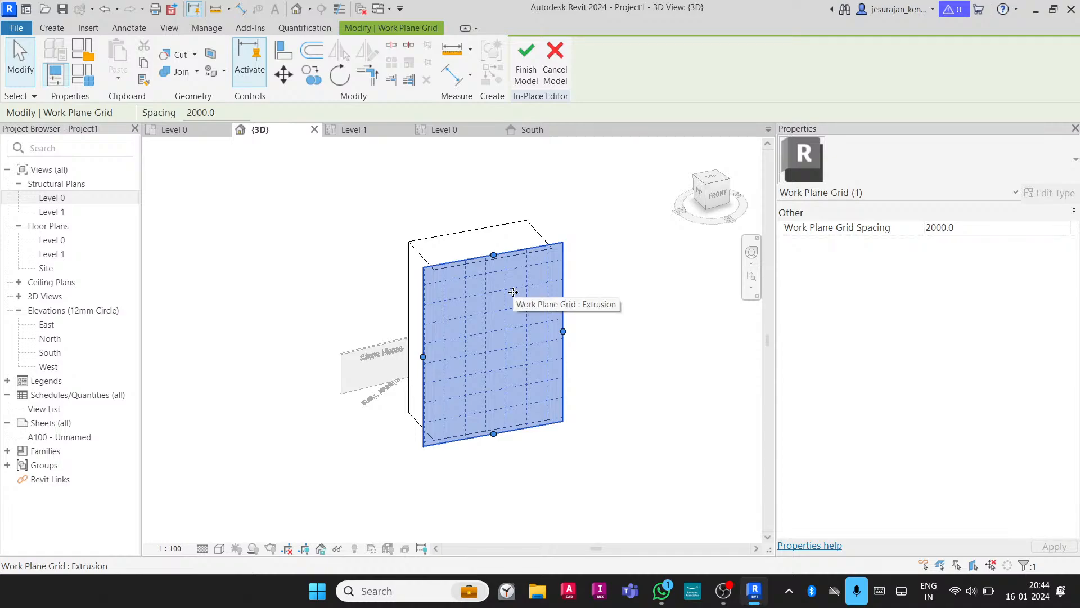
{"action": "middle_click_drag", "start_coordinate": [480, 304], "coordinate": [400, 320], "text": "shift"}
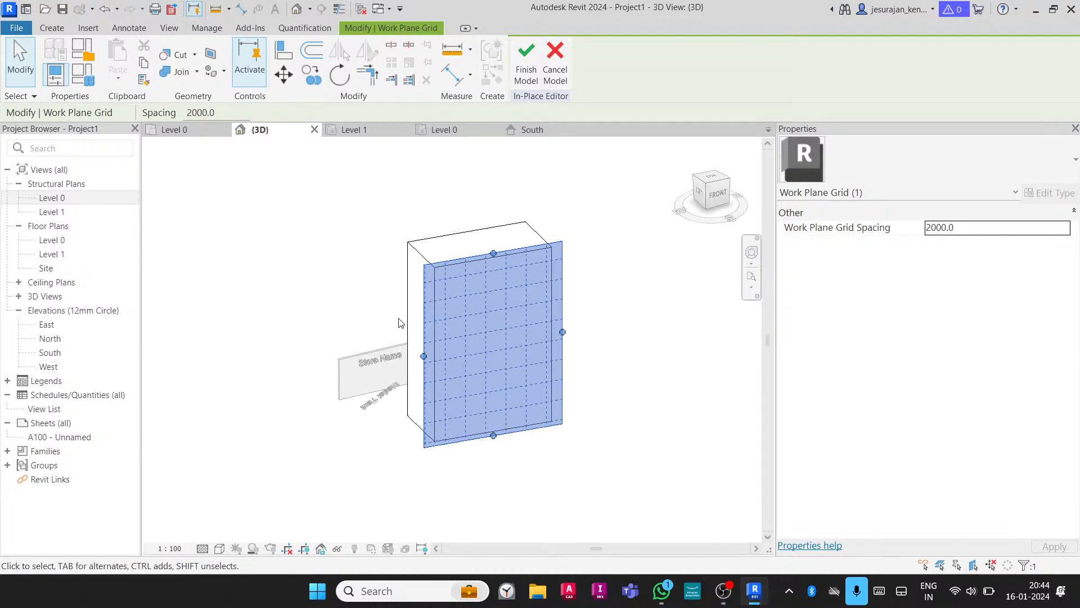
Extrude a triangle drawn with three chained lines on the upper part of the block's front face to a depth of 250
{"action": "left_click", "coordinate": [53, 28]}
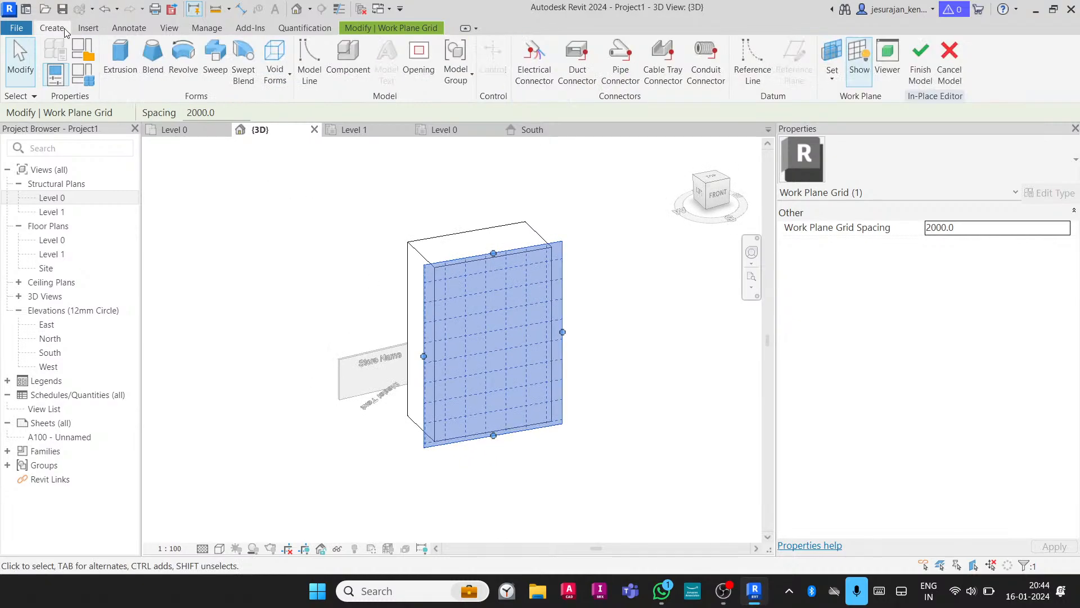
{"action": "left_click", "coordinate": [120, 53]}
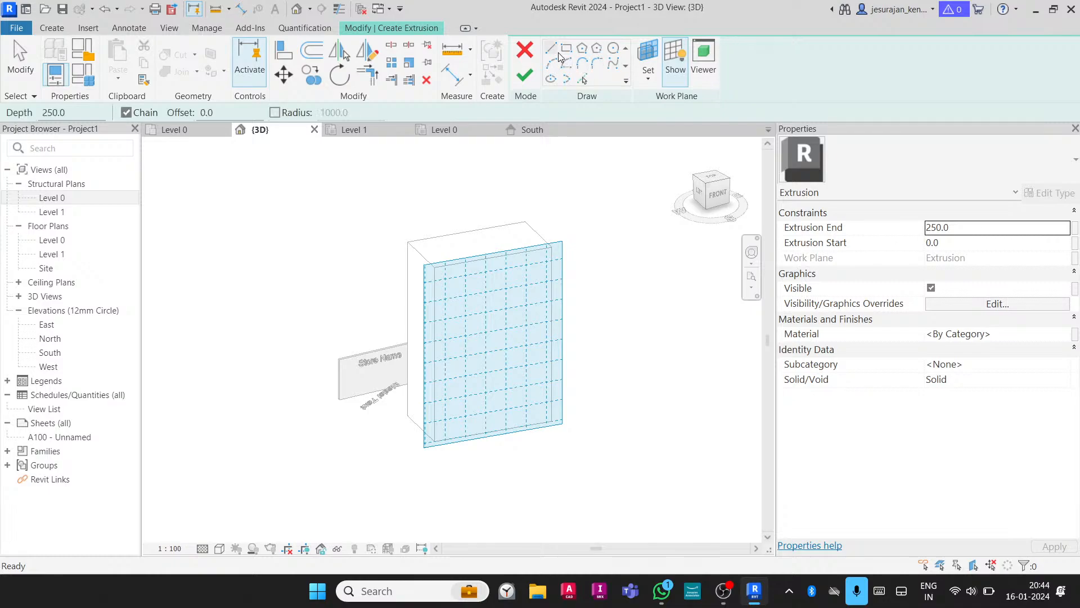
{"action": "left_click", "coordinate": [551, 49]}
{"action": "left_click", "coordinate": [466, 355]}
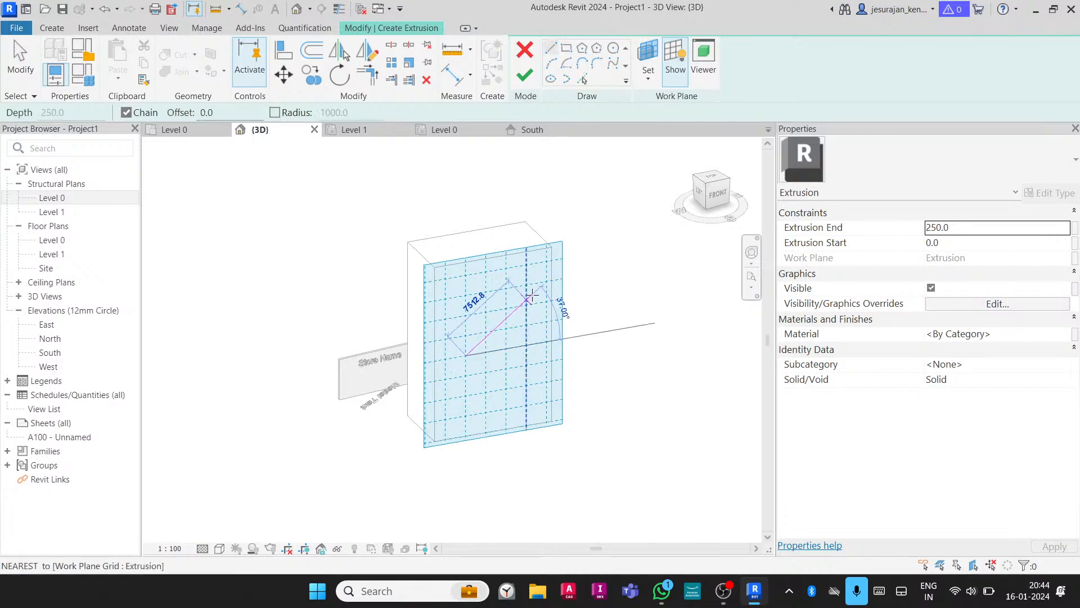
{"action": "left_click", "coordinate": [531, 293]}
{"action": "left_click", "coordinate": [455, 277]}
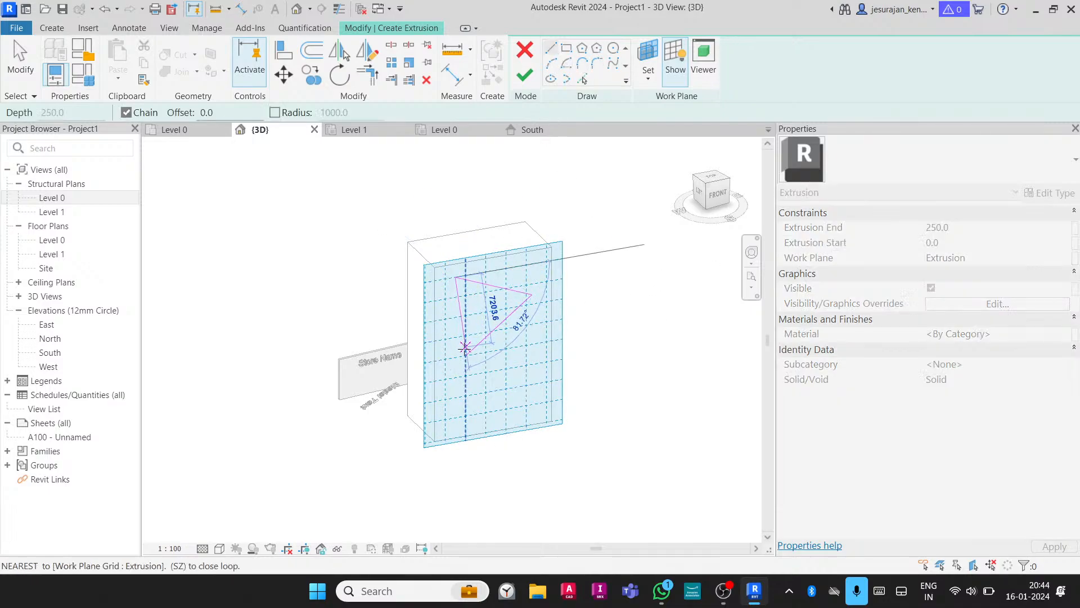
{"action": "left_click", "coordinate": [466, 355]}
{"action": "left_click", "coordinate": [524, 75]}
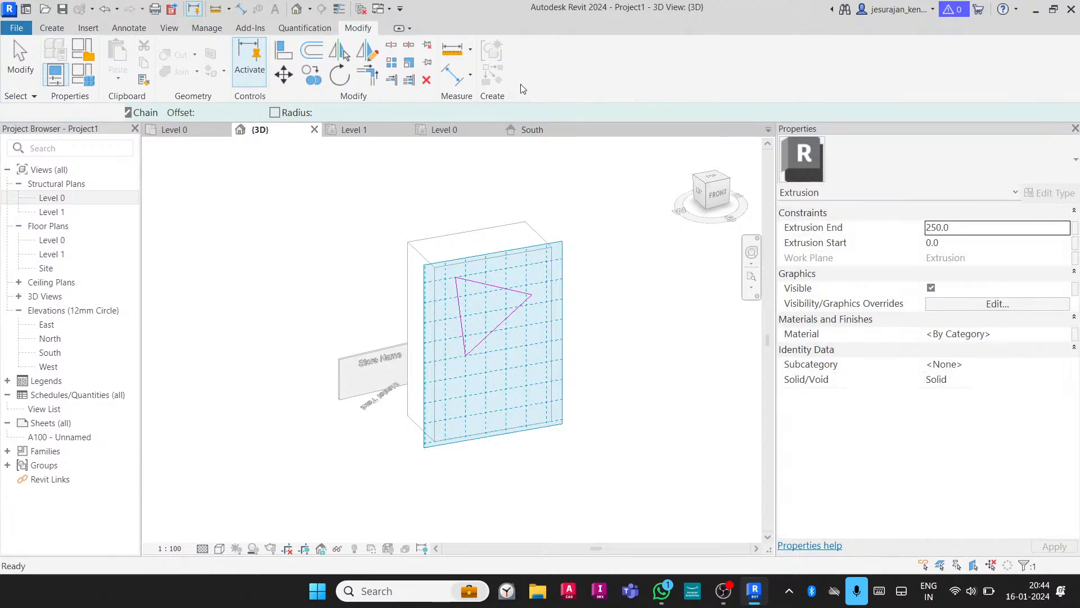
Stretch the triangular extrusion outward from the block's front face to a depth of about 19950 and clear the selection
{"action": "middle_click_drag", "start_coordinate": [478, 337], "coordinate": [498, 336], "text": "shift"}
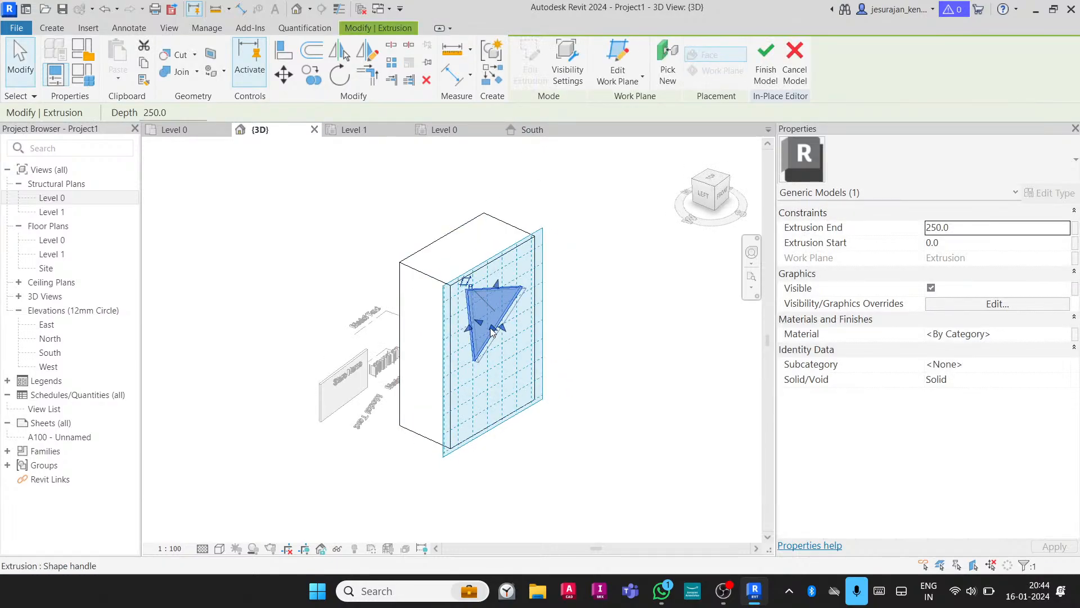
{"action": "left_click_drag", "start_coordinate": [491, 332], "coordinate": [616, 431]}
{"action": "left_click", "coordinate": [614, 432]}
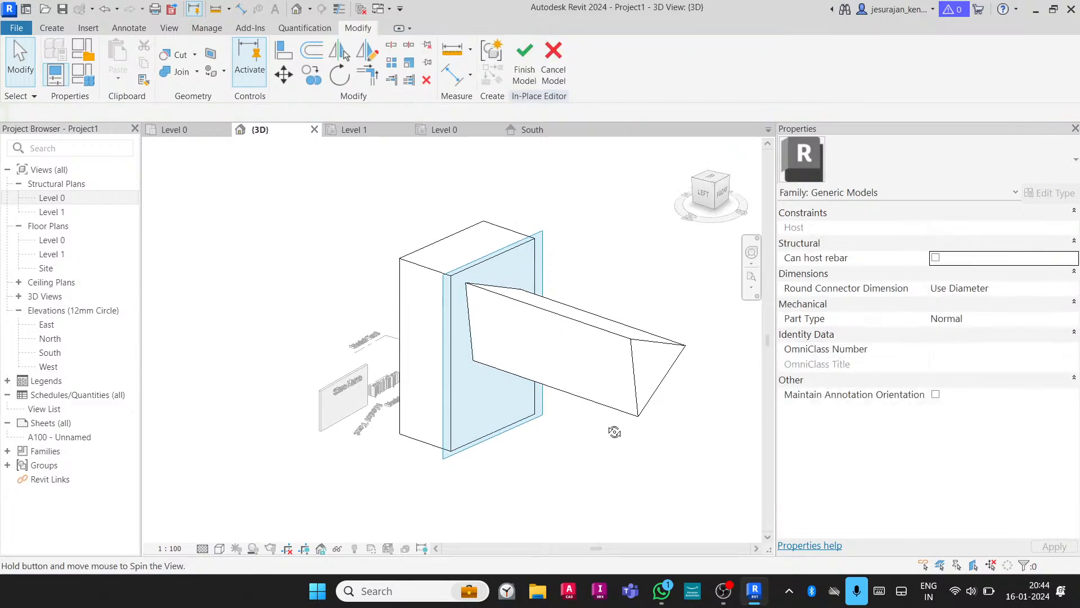
{"action": "middle_click_drag", "start_coordinate": [614, 431], "coordinate": [583, 409], "text": "shift"}
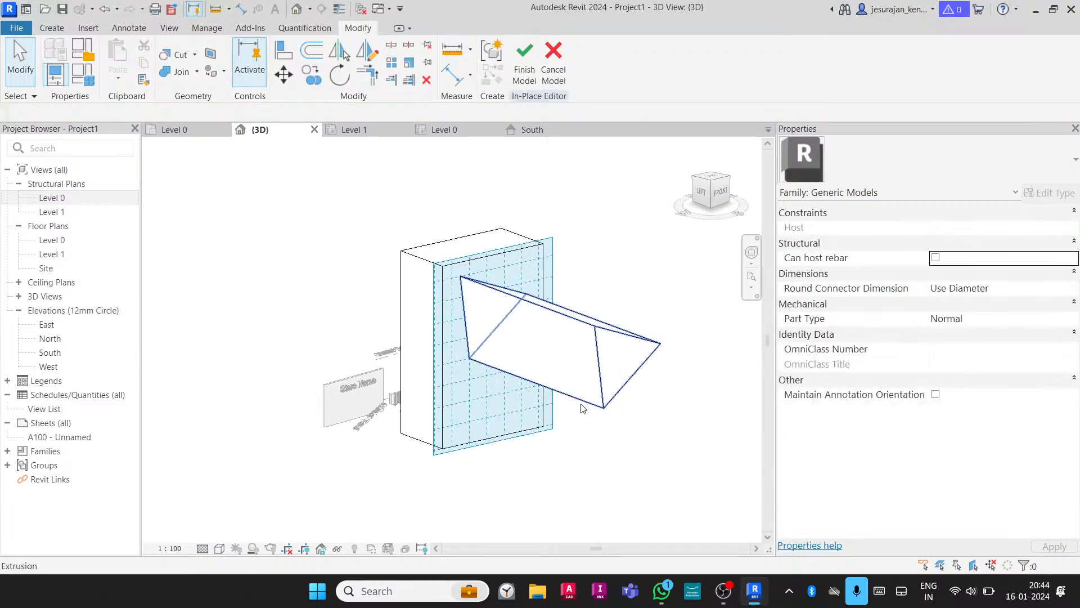
Finish the in-place model containing the block and the projecting triangular prism
{"action": "left_click", "coordinate": [524, 65]}
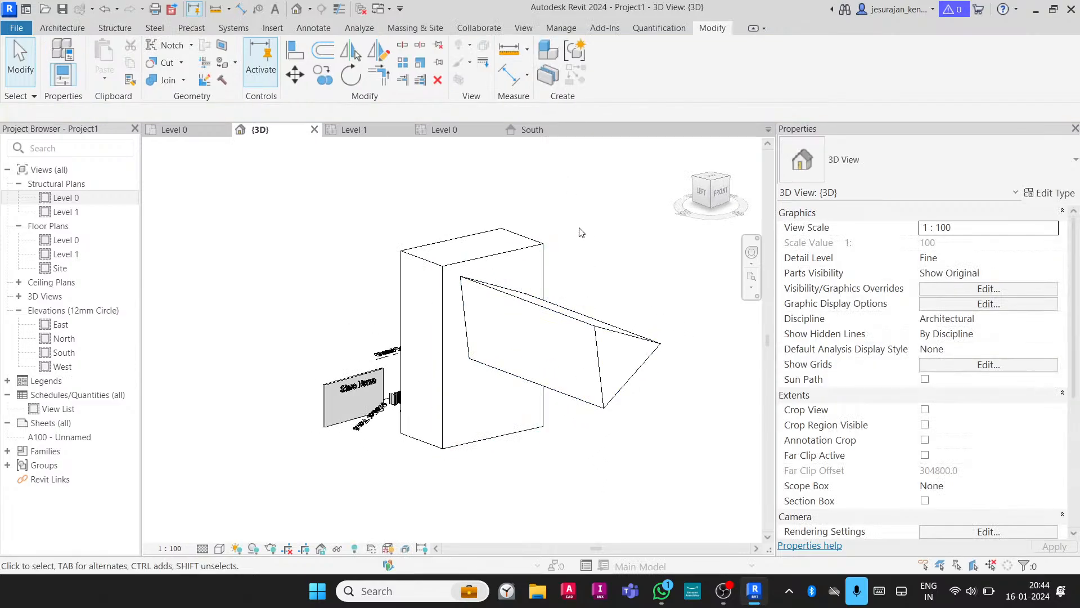
{"action": "middle_click_drag", "start_coordinate": [582, 232], "coordinate": [620, 341], "text": "shift"}
{"action": "left_click", "coordinate": [576, 329]}
{"action": "left_click", "coordinate": [555, 240]}
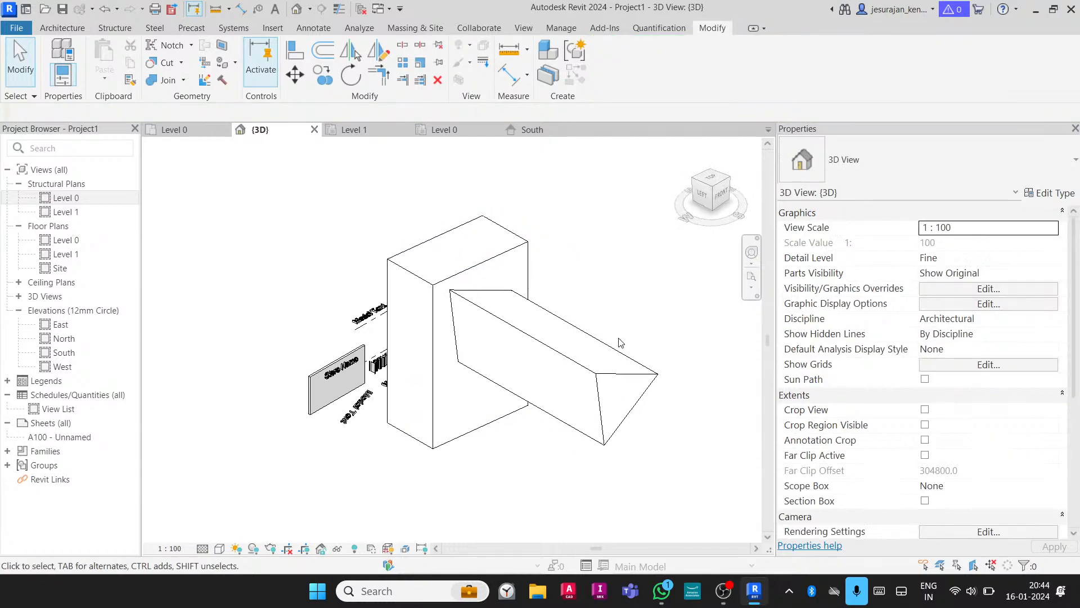
Reopen the in-place model for editing and change the triangular extrusion from Solid to Void
{"action": "left_click", "coordinate": [531, 242]}
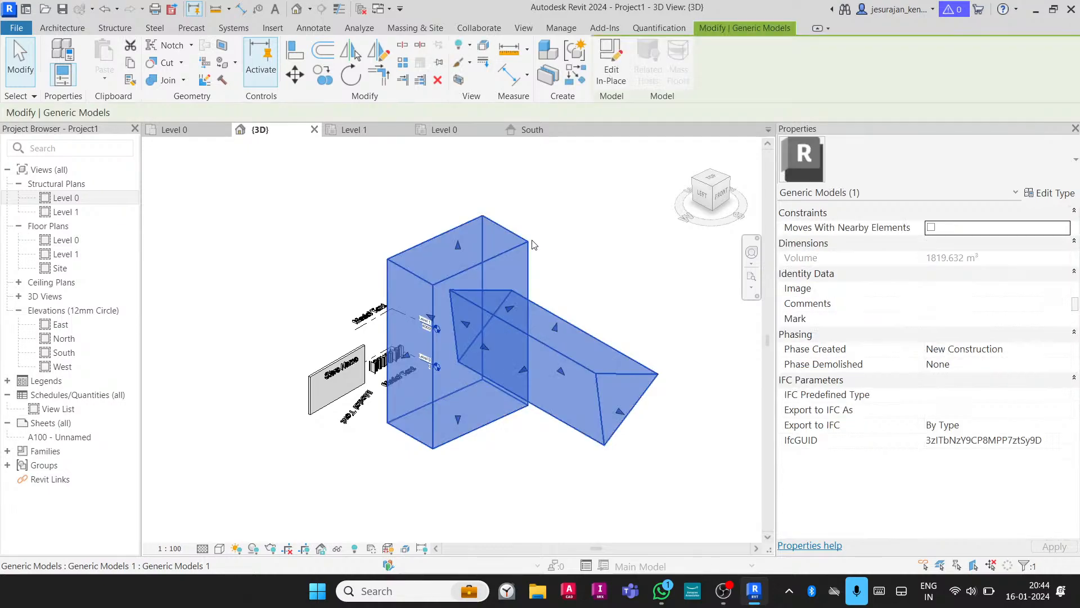
{"action": "left_click", "coordinate": [607, 79]}
{"action": "left_click", "coordinate": [592, 341]}
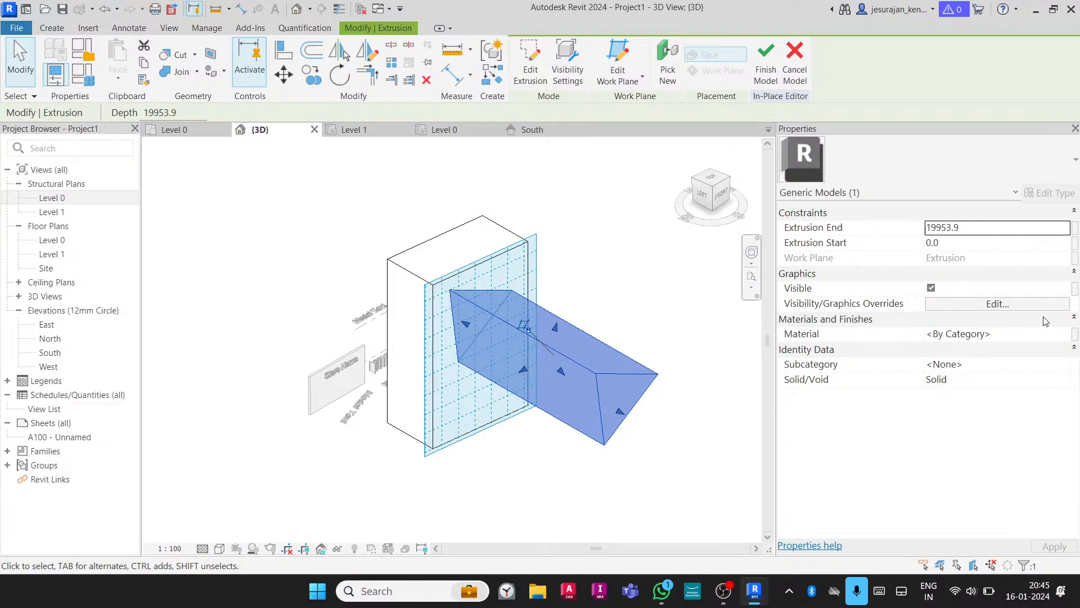
{"action": "left_click", "coordinate": [1063, 382]}
{"action": "left_click", "coordinate": [935, 408]}
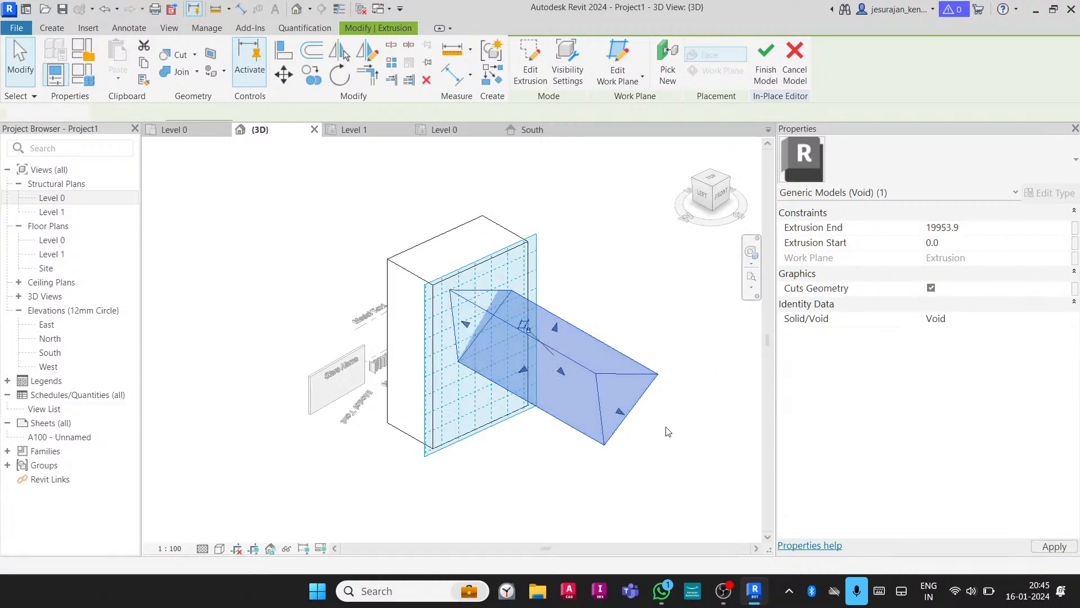
{"action": "left_click", "coordinate": [668, 447]}
{"action": "middle_click_drag", "start_coordinate": [628, 431], "coordinate": [654, 327], "text": "shift"}
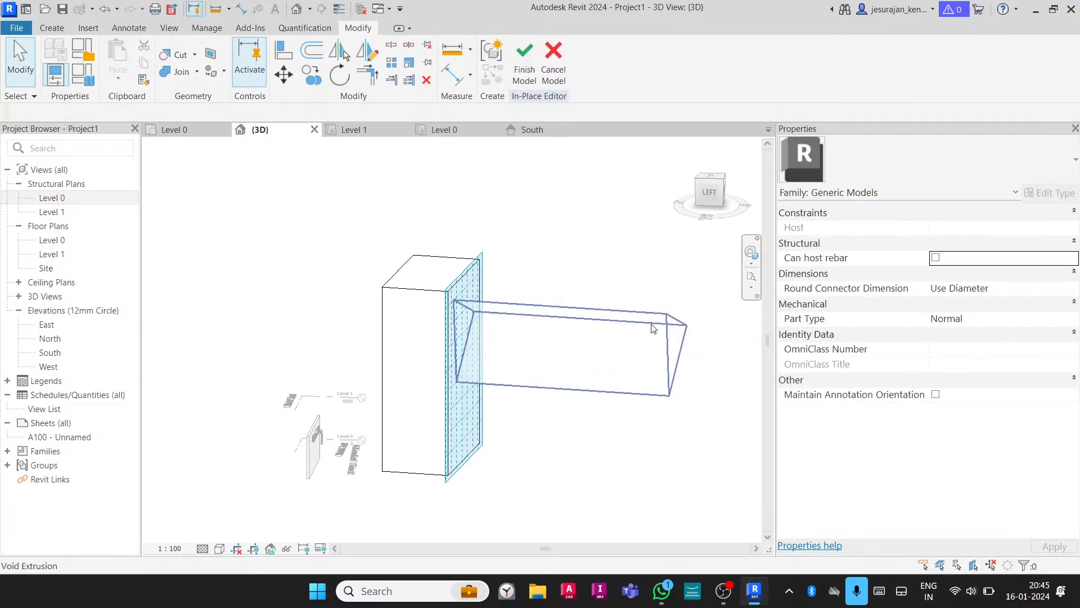
Stretch the inner end of the triangular void back through the block's full thickness and clear the selection
{"action": "left_click", "coordinate": [654, 327]}
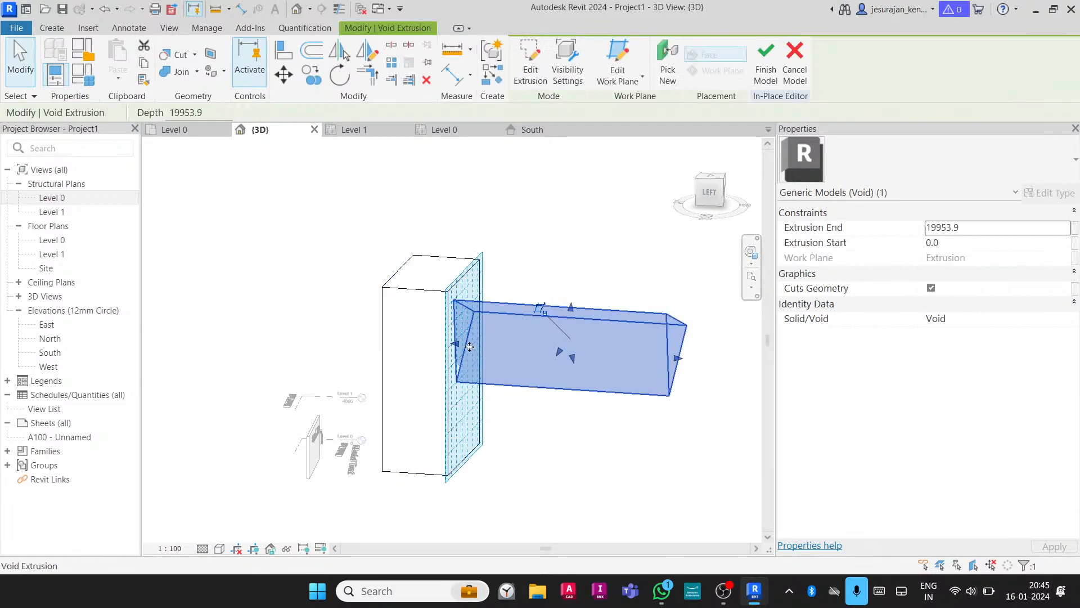
{"action": "left_click_drag", "start_coordinate": [455, 343], "coordinate": [356, 338]}
{"action": "left_click", "coordinate": [586, 261]}
{"action": "middle_click_drag", "start_coordinate": [586, 261], "coordinate": [513, 333], "text": "shift"}
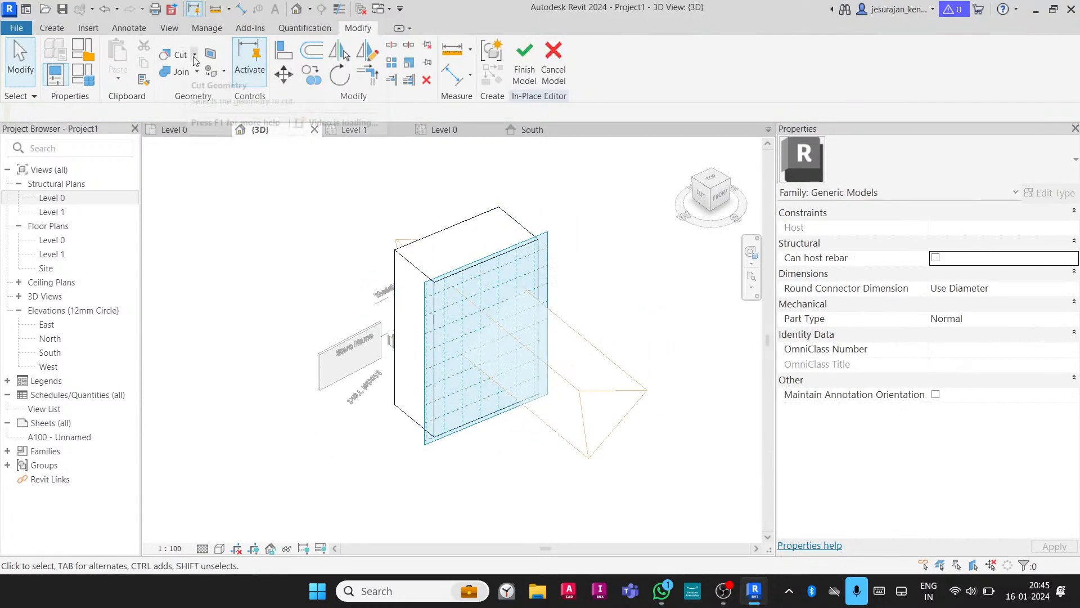
Cut the block with the triangular void using Cut Geometry
{"action": "left_click", "coordinate": [194, 55]}
{"action": "left_click", "coordinate": [206, 77]}
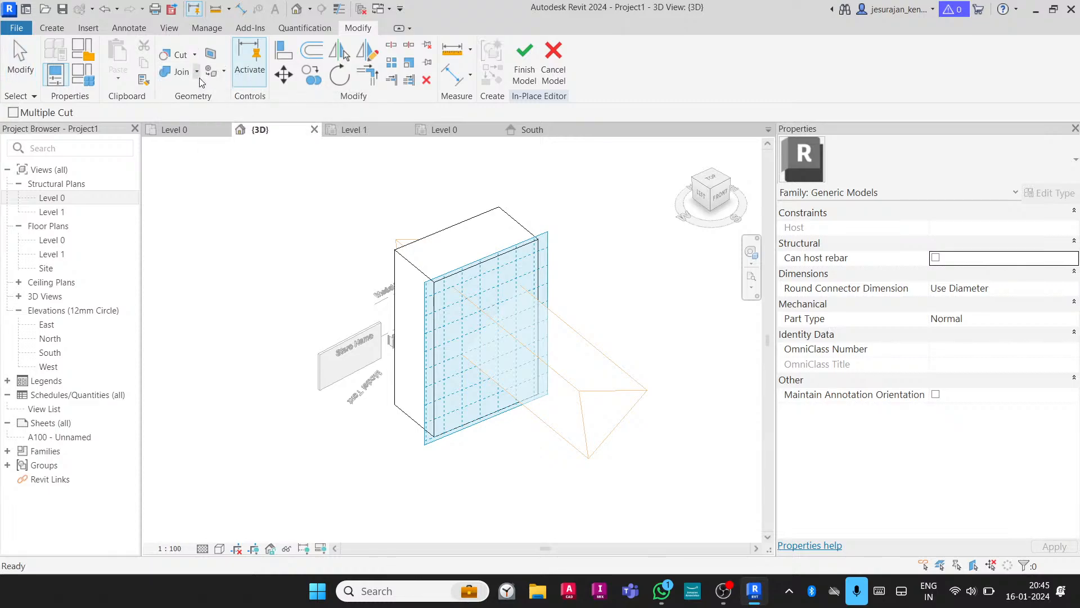
{"action": "left_click", "coordinate": [498, 208]}
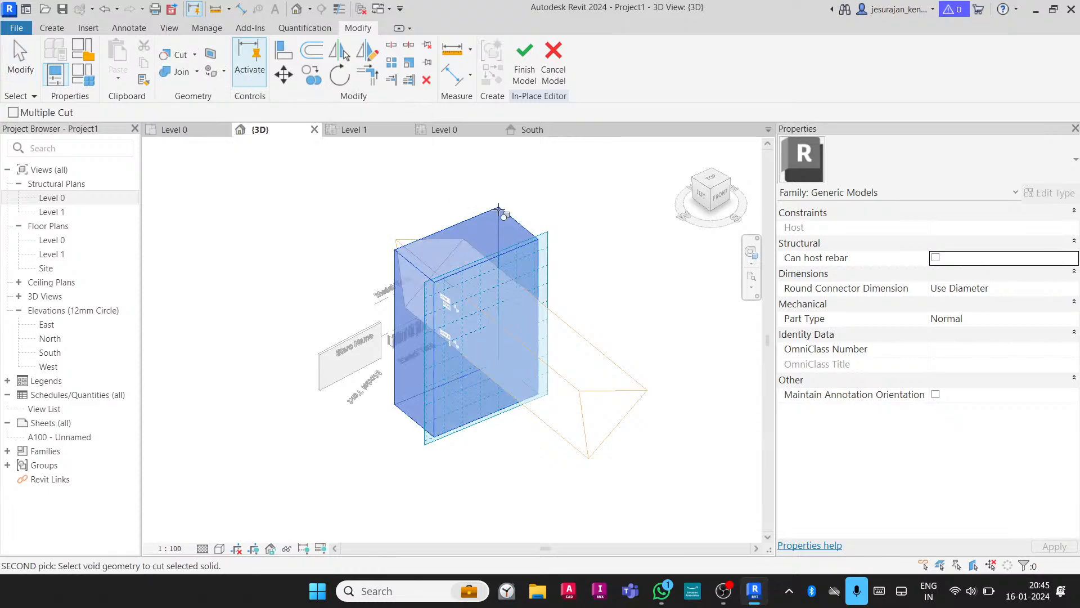
{"action": "left_click", "coordinate": [590, 345]}
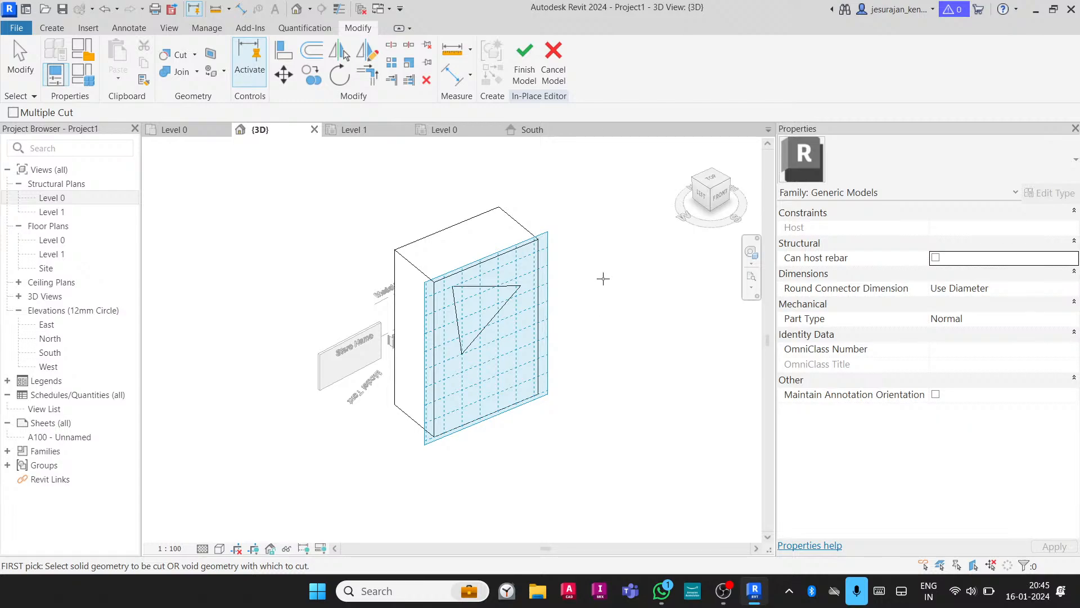
{"action": "mouse_move", "coordinate": [555, 294]}
{"action": "middle_mouse_down", "text": "shift"}
{"action": "mouse_move", "coordinate": [454, 229]}
{"action": "mouse_move", "coordinate": [477, 229]}
{"action": "mouse_move", "coordinate": [427, 209]}
{"action": "mouse_move", "coordinate": [575, 290]}
{"action": "middle_mouse_up", "text": "shift"}
{"action": "scroll", "coordinate": [591, 227], "scroll_direction": "up", "scroll_amount": 2}
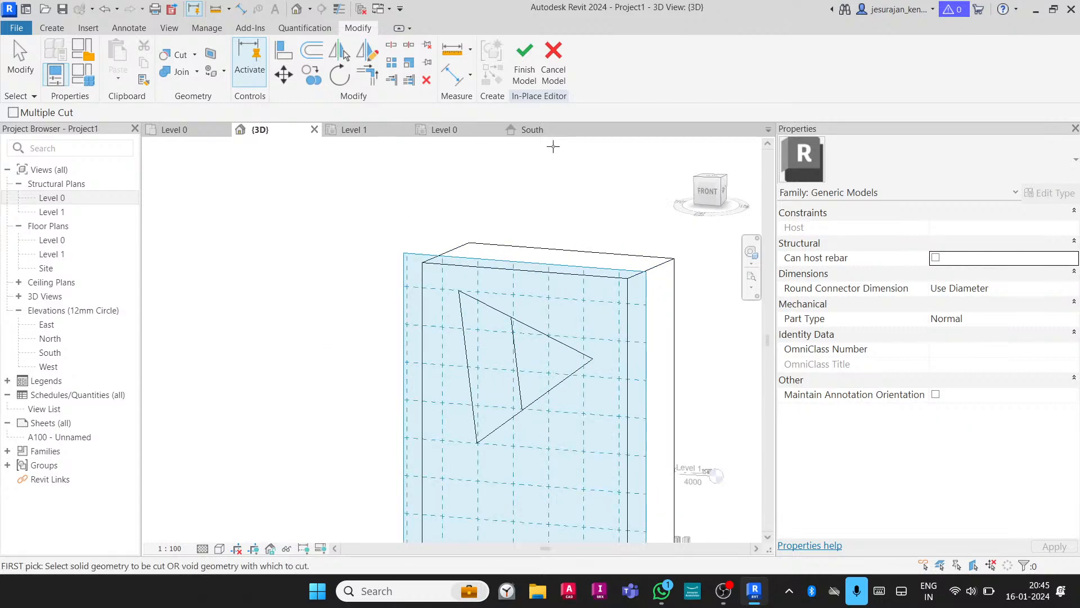
Finish the in-place model and inspect the triangular opening through the block from several angles
{"action": "left_click", "coordinate": [524, 61]}
{"action": "left_click", "coordinate": [541, 262]}
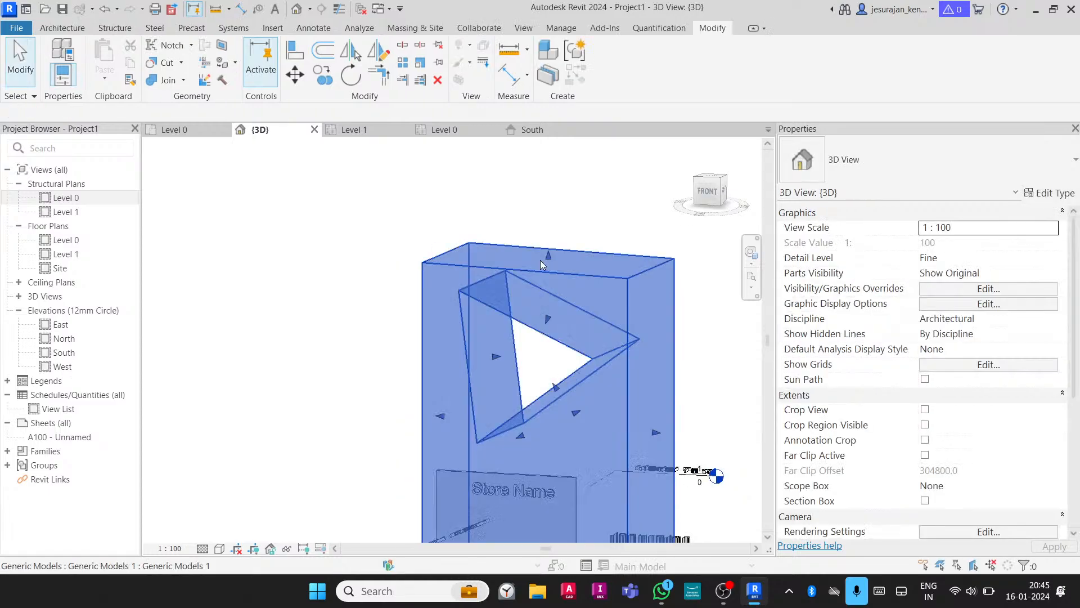
{"action": "middle_click_drag", "start_coordinate": [540, 264], "coordinate": [390, 281], "text": "shift"}
{"action": "middle_click_drag", "start_coordinate": [384, 274], "coordinate": [475, 264], "text": "shift"}
{"action": "left_click", "coordinate": [575, 261]}
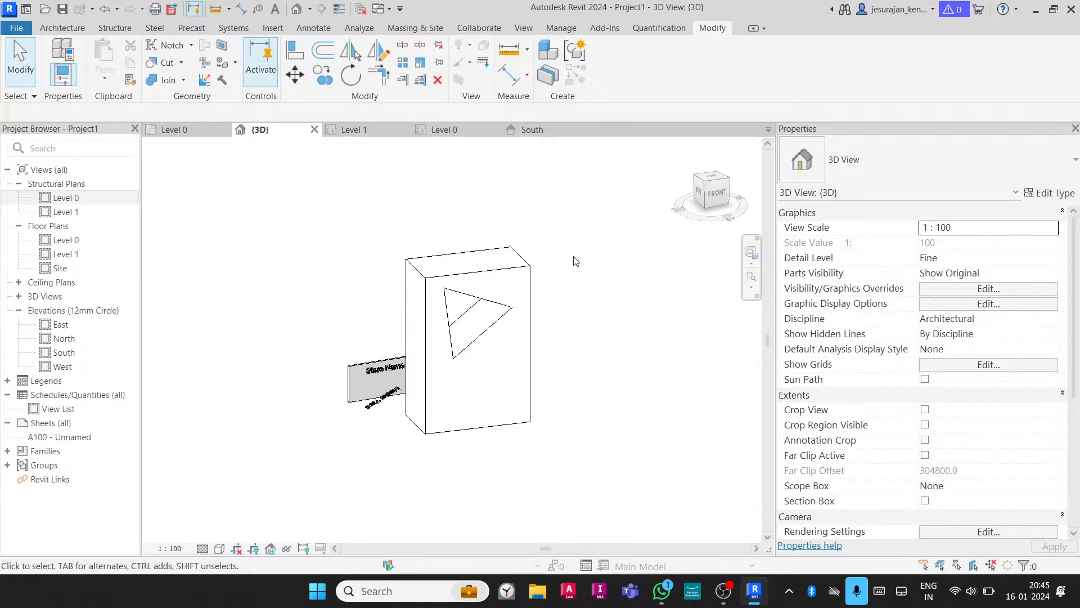
In the Level 0 structural plan, draw a horizontal reference plane just below the rectangular block, extending past the block's right side
{"action": "middle_click_drag", "start_coordinate": [573, 262], "coordinate": [550, 235], "text": "shift"}
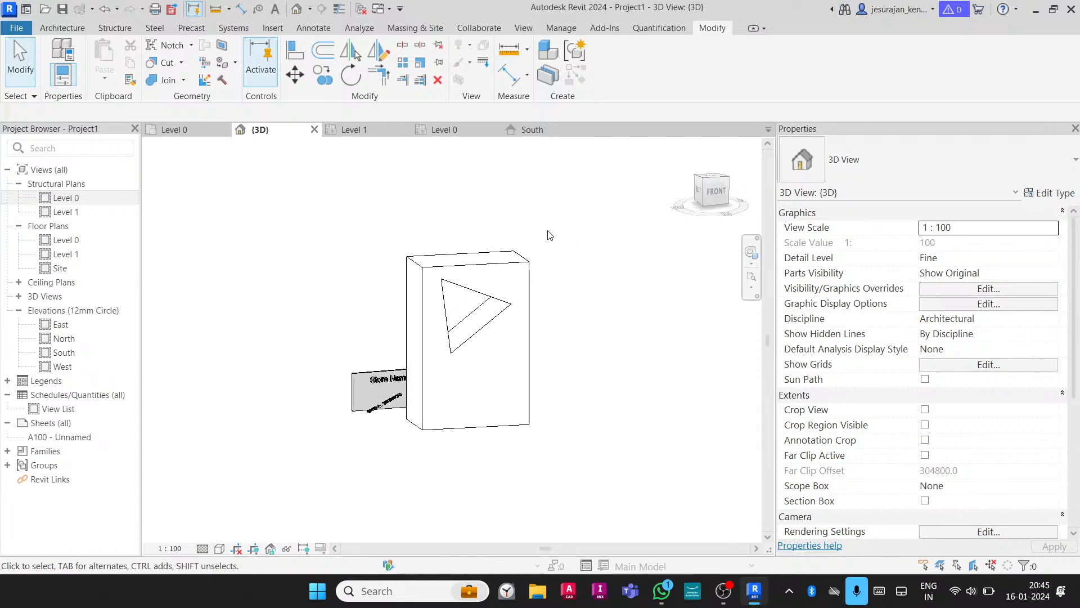
{"action": "double_click", "coordinate": [66, 198]}
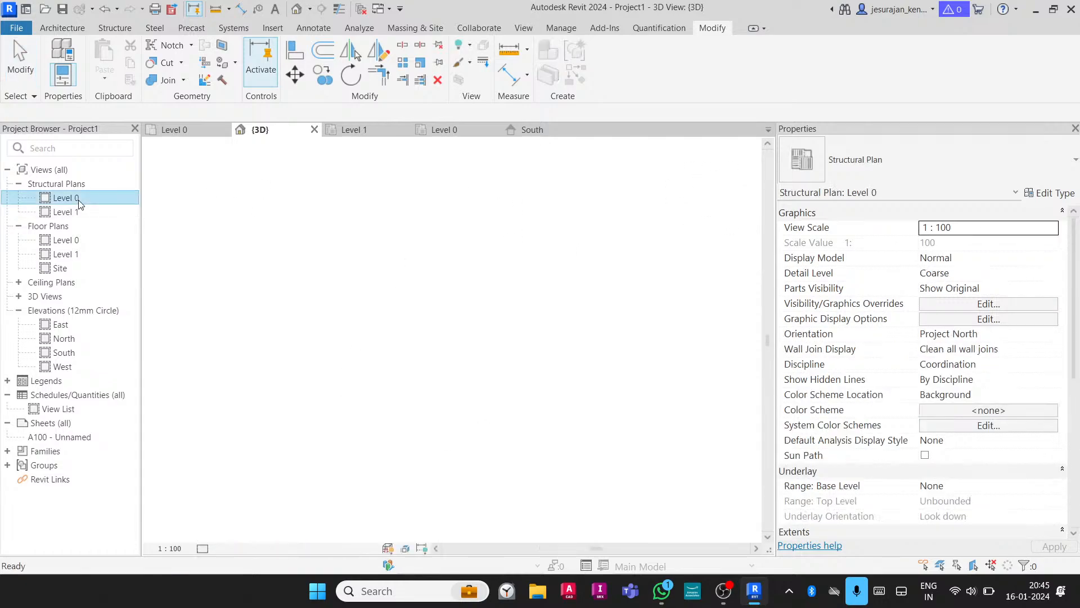
{"action": "middle_click_drag", "start_coordinate": [562, 259], "coordinate": [498, 264]}
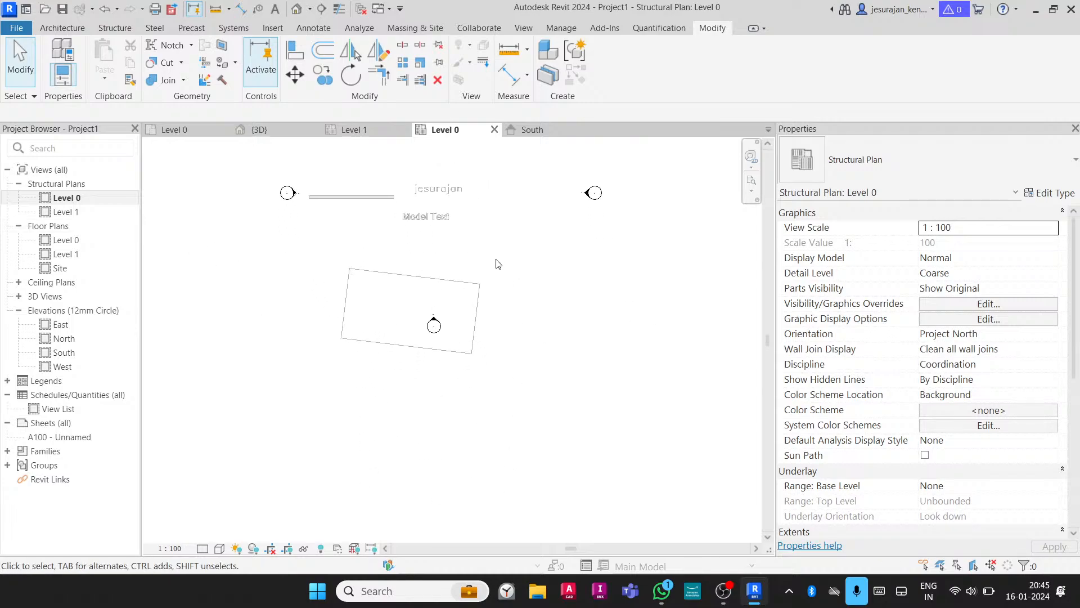
{"action": "left_click", "coordinate": [65, 30]}
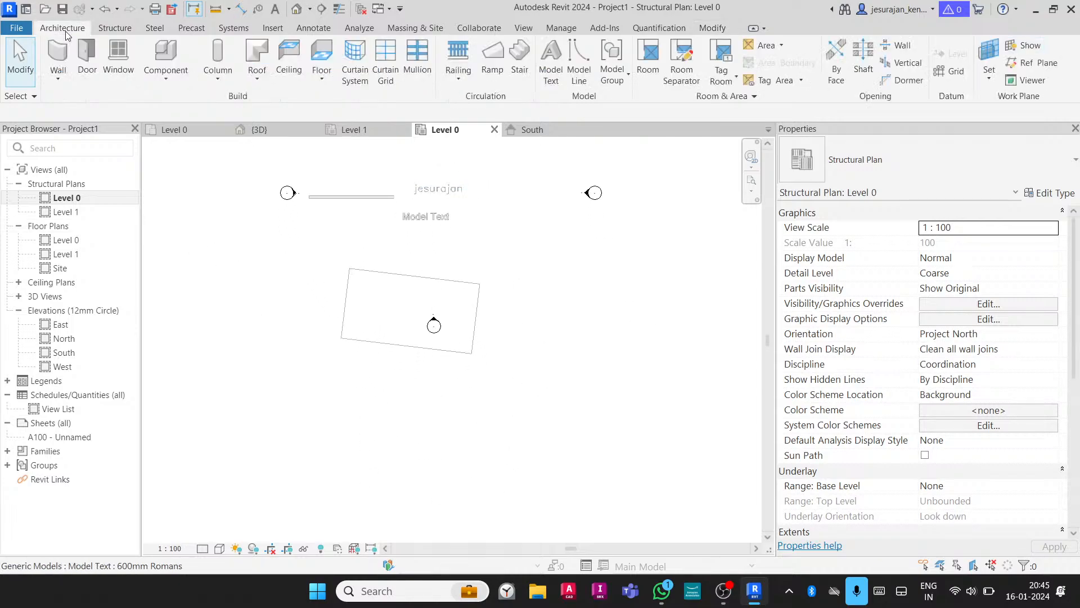
{"action": "left_click", "coordinate": [1034, 62]}
{"action": "left_click", "coordinate": [353, 384]}
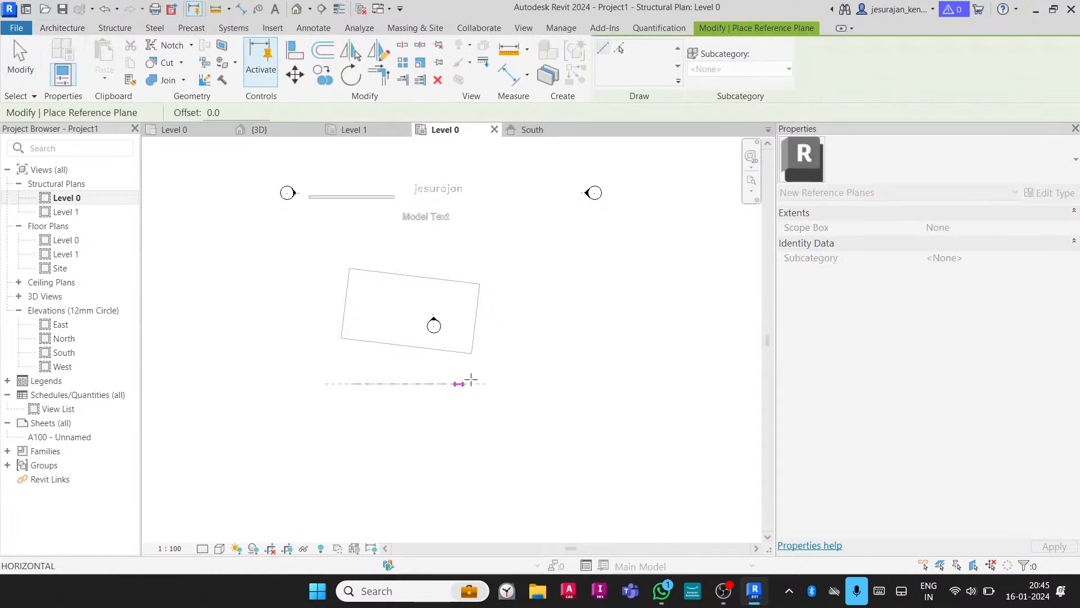
{"action": "left_click", "coordinate": [655, 383]}
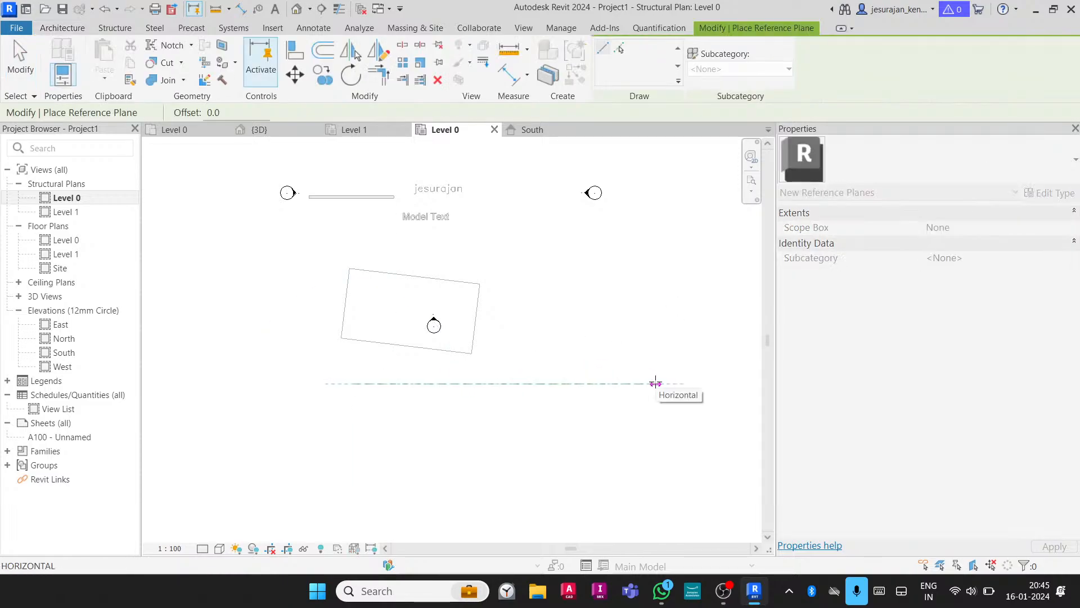
{"action": "left_click", "coordinate": [665, 383]}
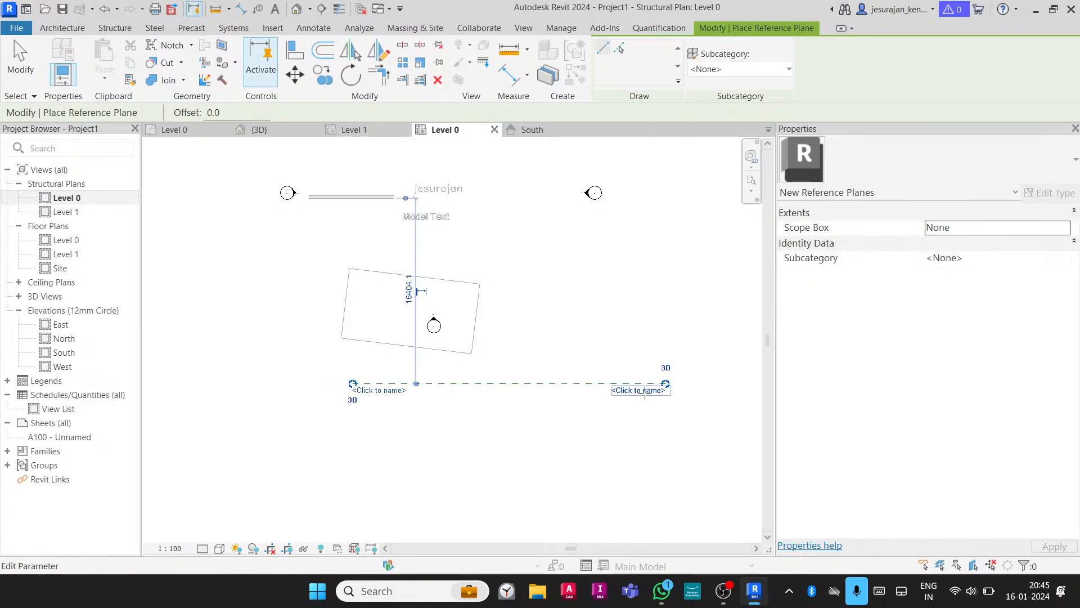
Name the new reference plane "Refence - 2" and finish placing reference planes
{"action": "left_click", "coordinate": [645, 391]}
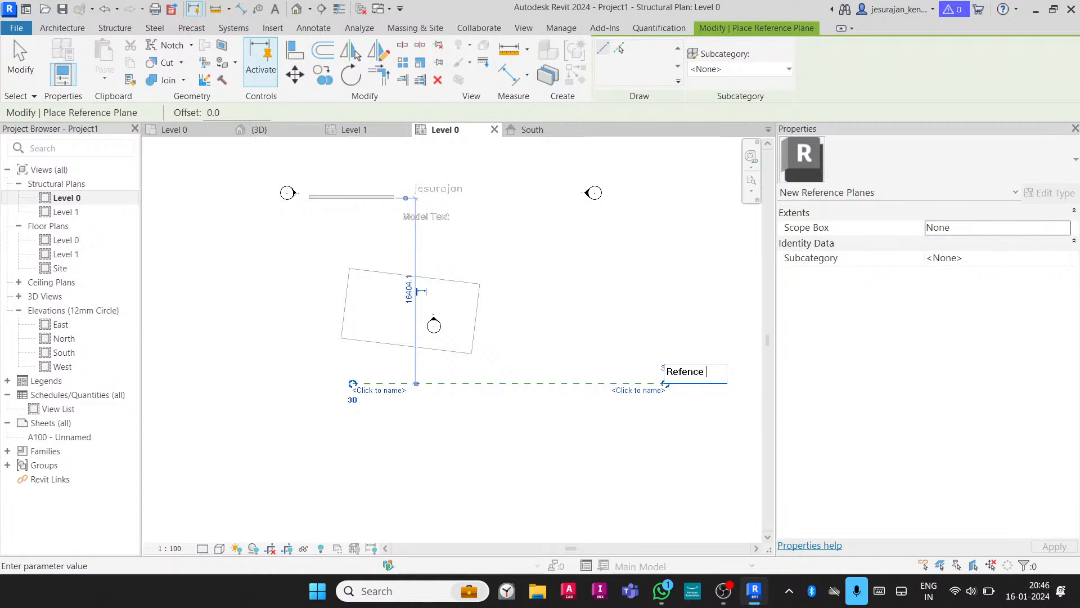
{"action": "type", "text": "Refence - 2"}
{"action": "key", "text": "Return"}
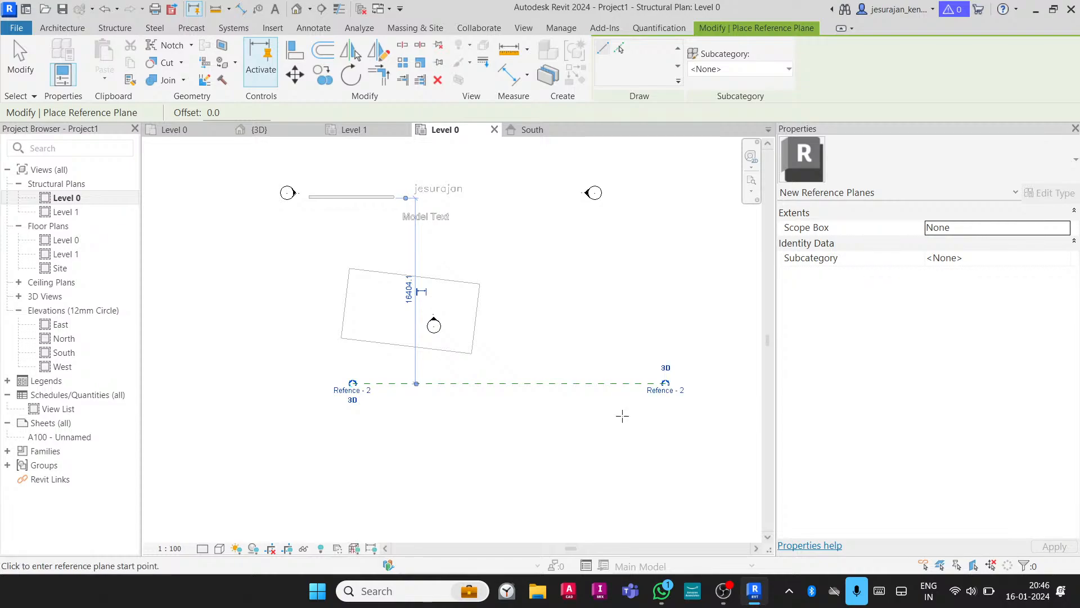
{"action": "key", "text": "Escape"}
{"action": "key", "text": "Escape"}
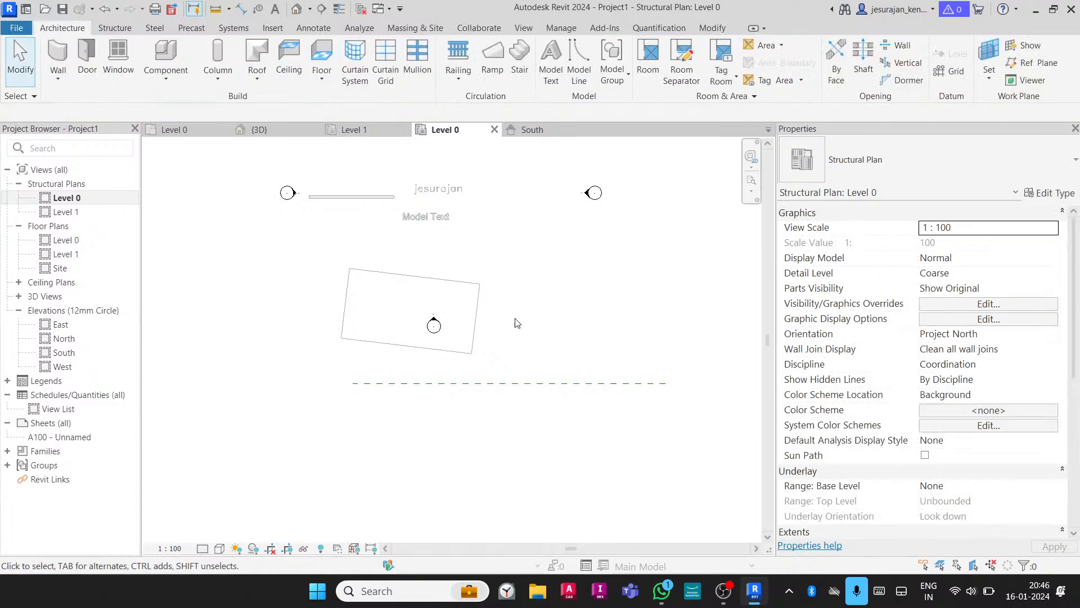
Place a horizontal building section below the Refence - 2 reference plane, facing the block, with a far clip offset of about 10058.8
{"action": "middle_click_drag", "start_coordinate": [514, 321], "coordinate": [417, 263]}
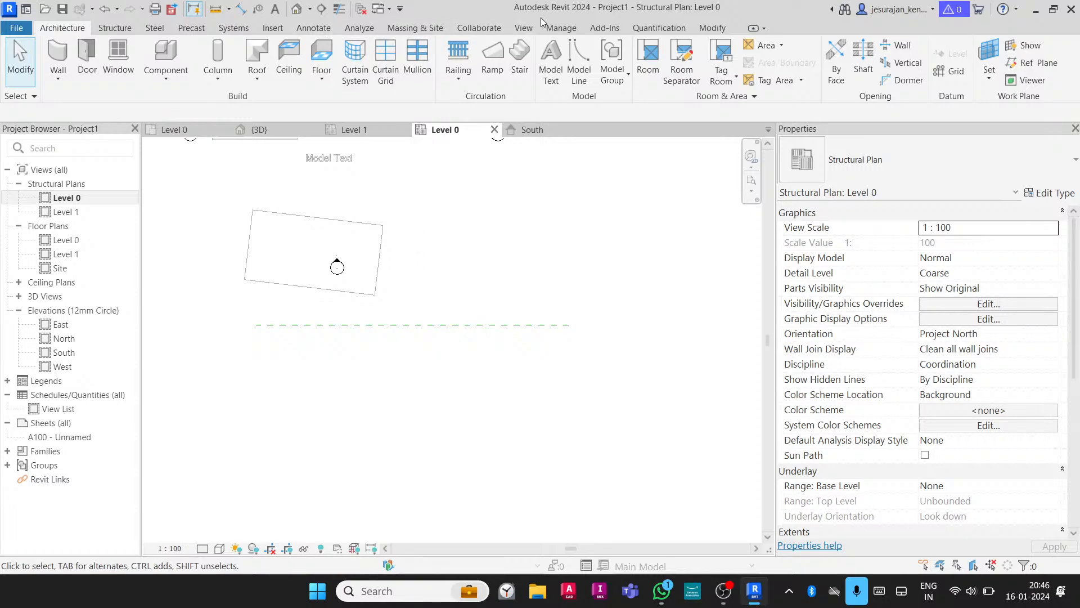
{"action": "left_click", "coordinate": [521, 30]}
{"action": "left_click", "coordinate": [473, 60]}
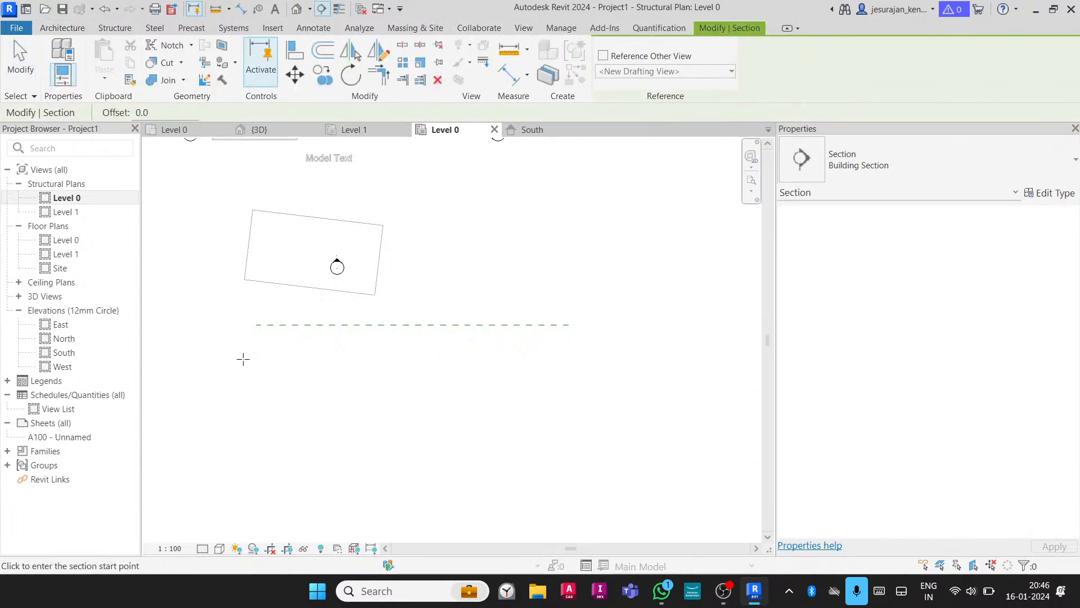
{"action": "left_click", "coordinate": [204, 384]}
{"action": "left_click", "coordinate": [650, 383]}
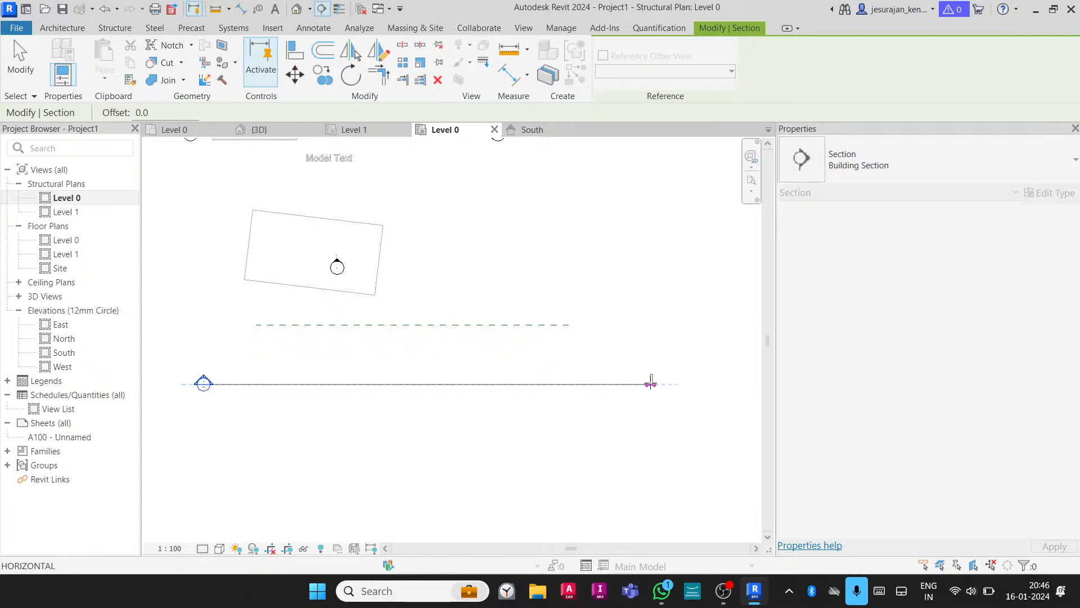
{"action": "scroll", "coordinate": [517, 389], "scroll_direction": "down", "scroll_amount": 2}
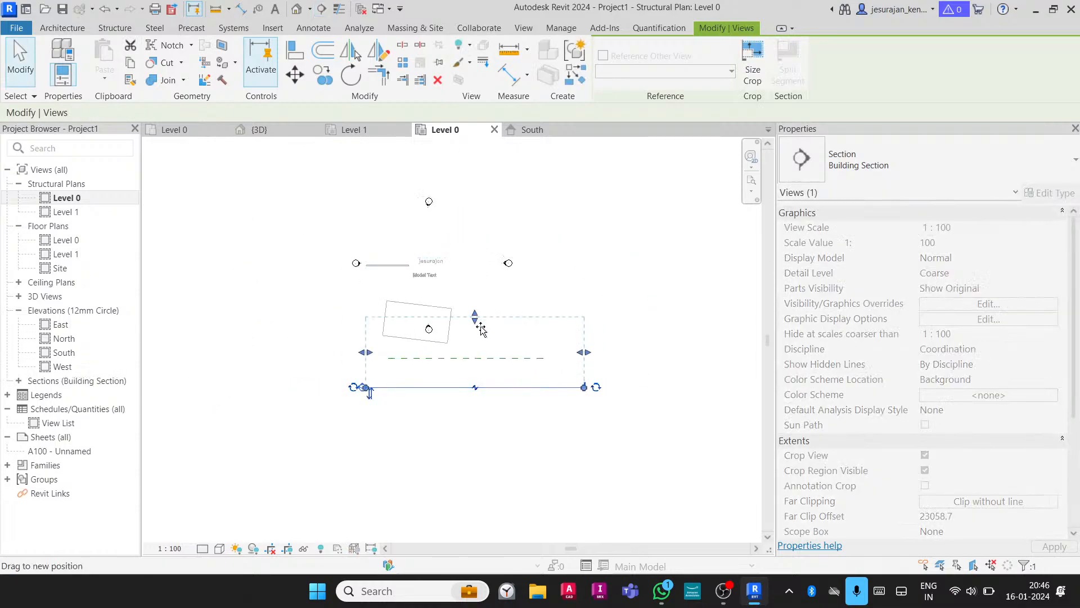
Open the section's view and extend its crop region upward and slightly downward to enclose the whole block
{"action": "right_click", "coordinate": [498, 386]}
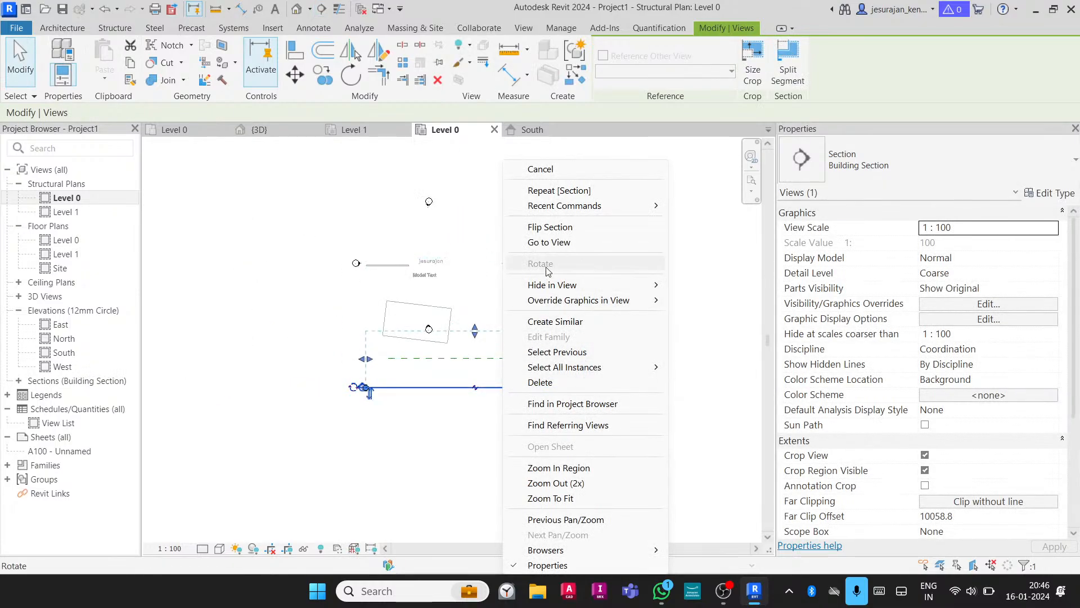
{"action": "left_click", "coordinate": [545, 242]}
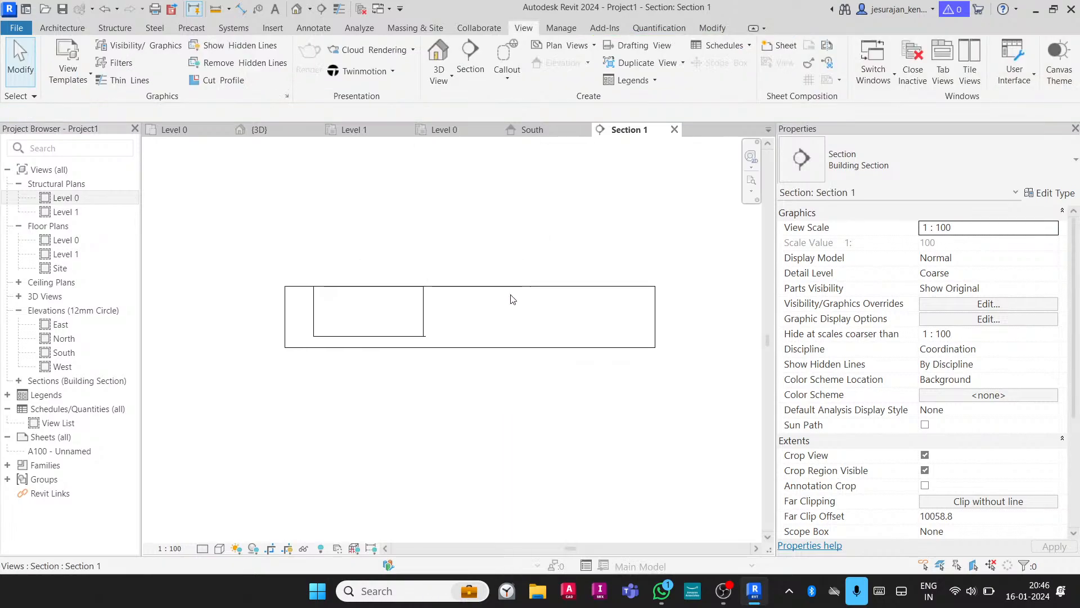
{"action": "left_click", "coordinate": [539, 287]}
{"action": "scroll", "coordinate": [485, 467], "scroll_direction": "down", "scroll_amount": 2}
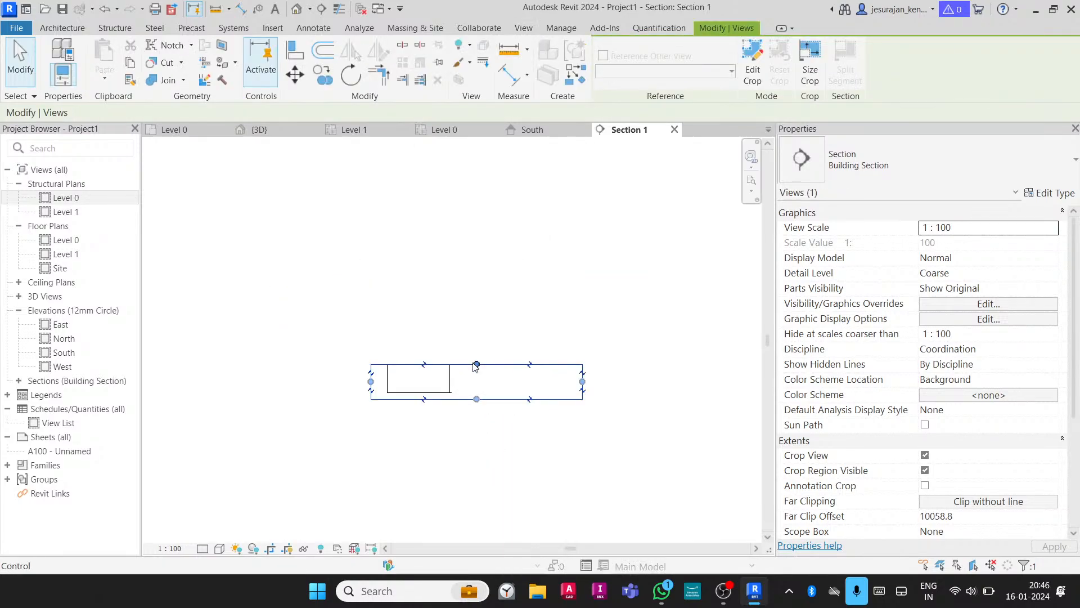
{"action": "left_click_drag", "start_coordinate": [477, 365], "coordinate": [472, 204]}
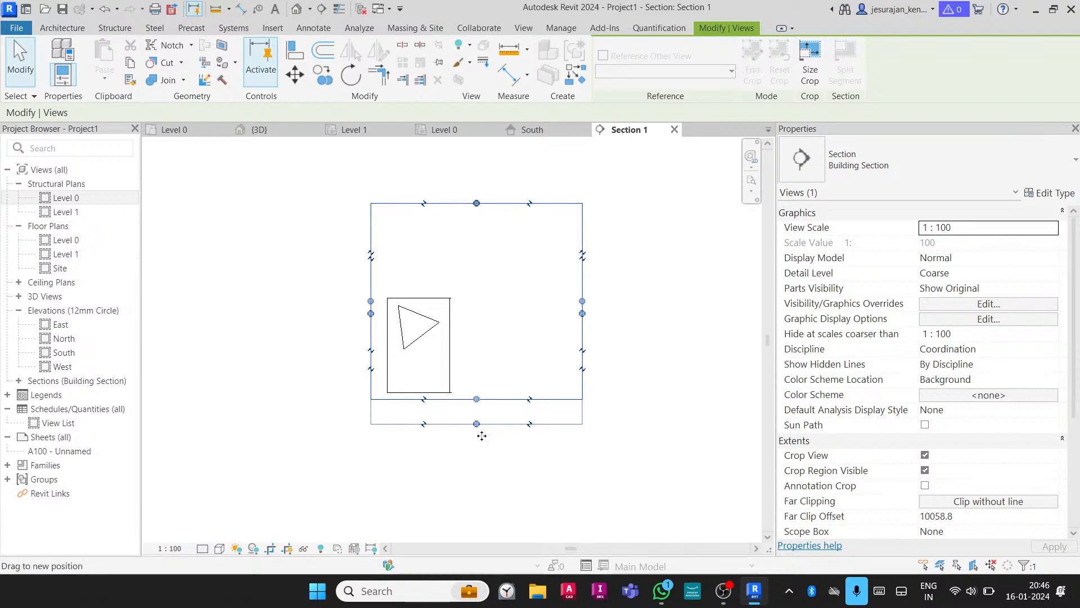
{"action": "left_click", "coordinate": [652, 421]}
{"action": "scroll", "coordinate": [517, 347], "scroll_direction": "up", "scroll_amount": 1}
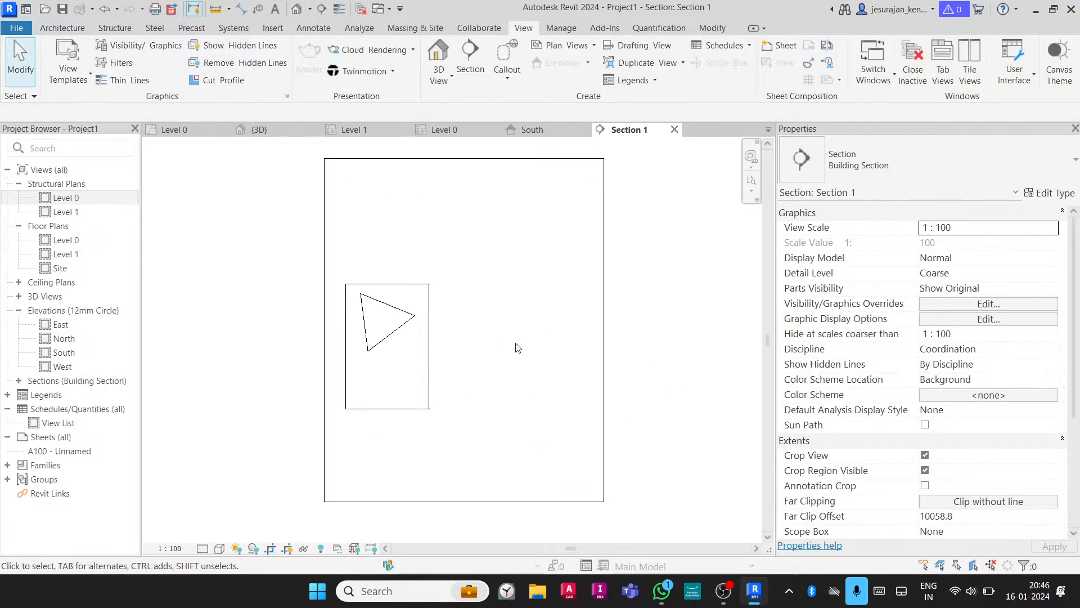
Set the section view's work plane by name to Reference Plane : Refence - 2
{"action": "left_click", "coordinate": [76, 27]}
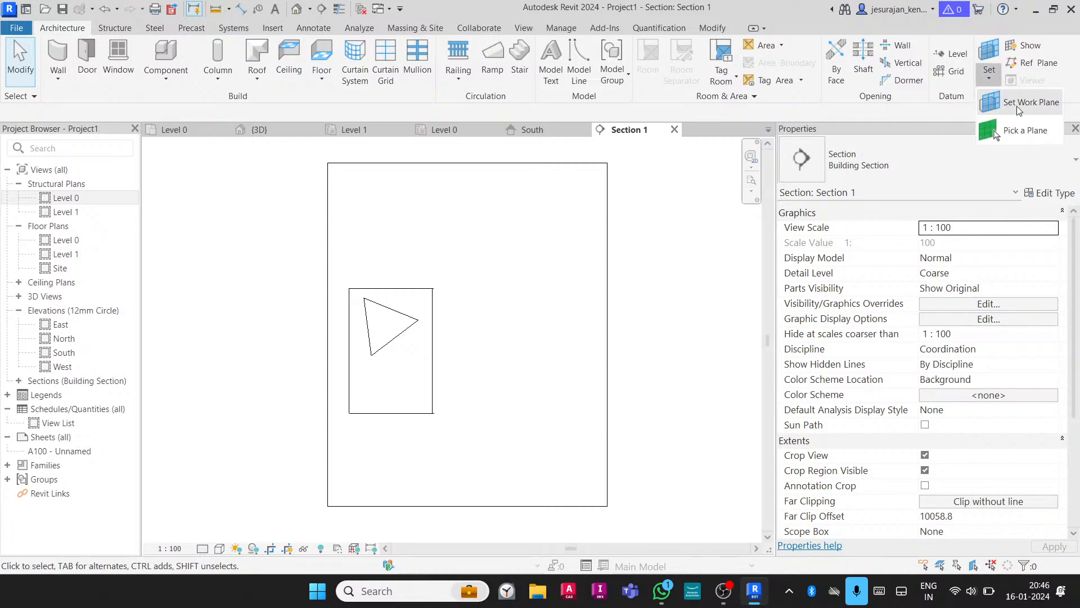
{"action": "left_click", "coordinate": [993, 78]}
{"action": "left_click", "coordinate": [947, 140]}
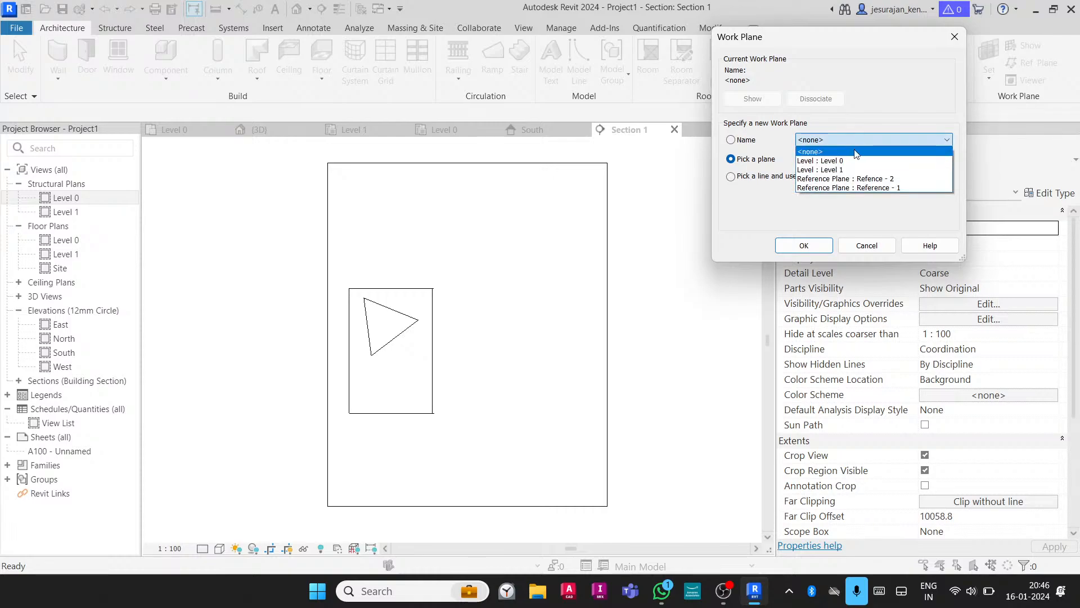
{"action": "left_click", "coordinate": [899, 179]}
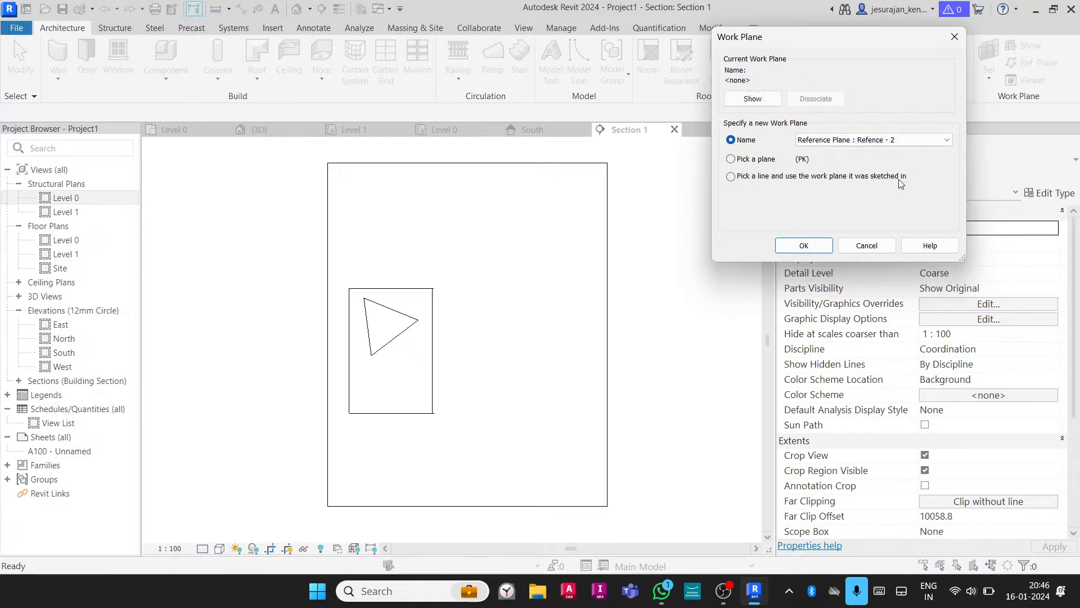
{"action": "left_click", "coordinate": [799, 243]}
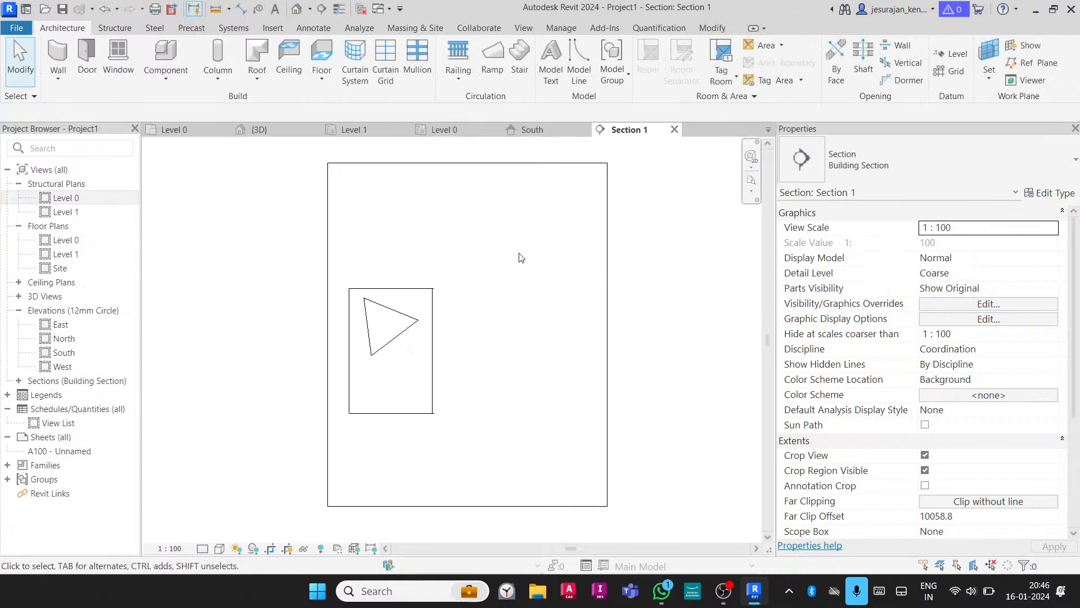
Draw a closed five-pointed star of chained model lines, with sides about 25000 to 28000 mm long, mostly right of the block
{"action": "left_click", "coordinate": [580, 78]}
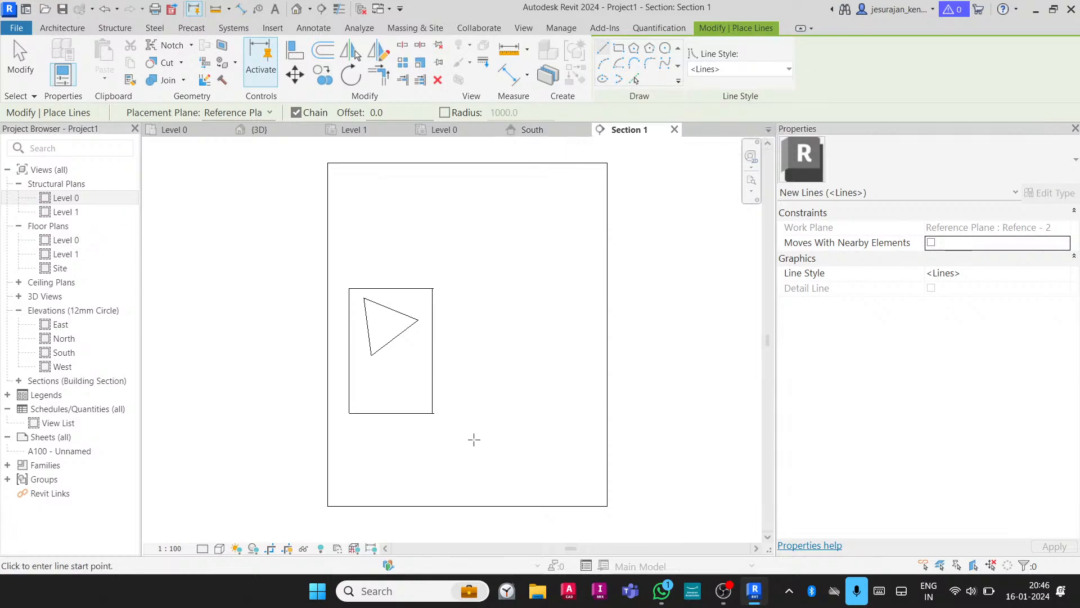
{"action": "left_click", "coordinate": [450, 444]}
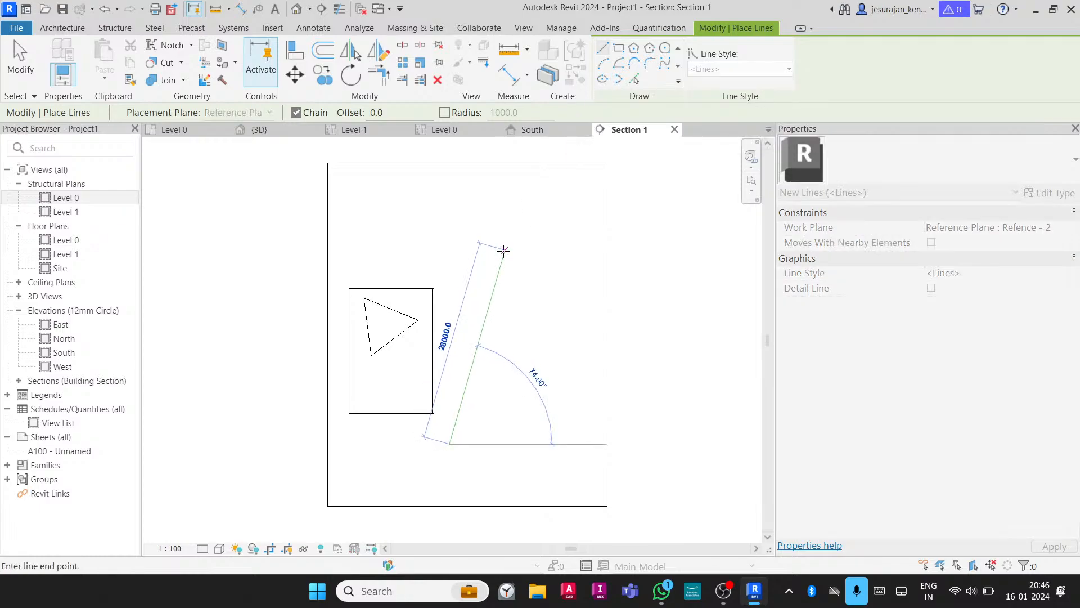
{"action": "left_click", "coordinate": [505, 250]}
{"action": "left_click", "coordinate": [568, 434]}
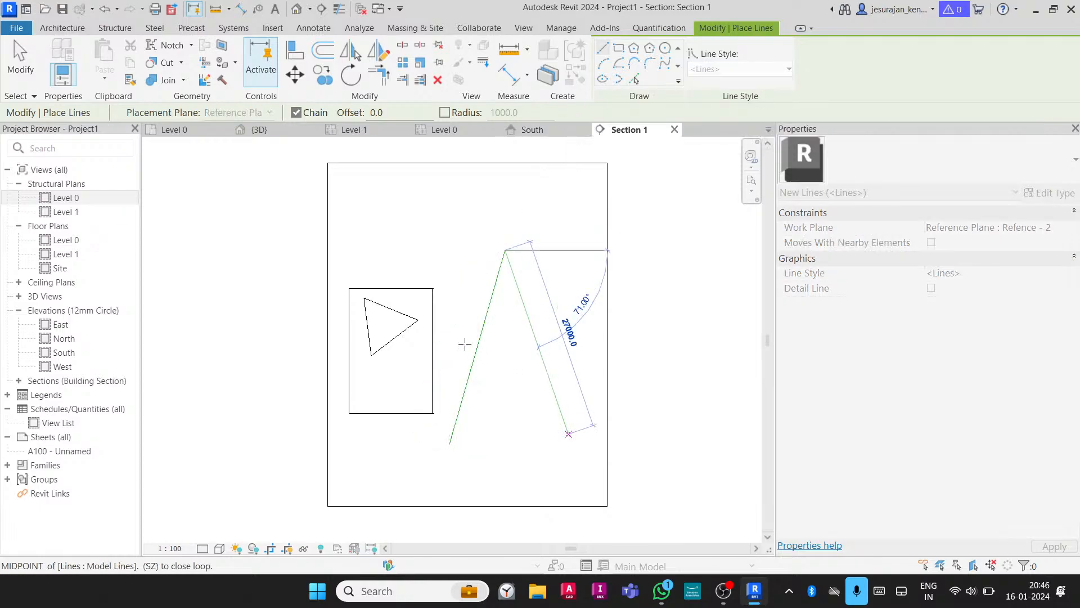
{"action": "left_click", "coordinate": [405, 292]}
{"action": "left_click", "coordinate": [586, 277]}
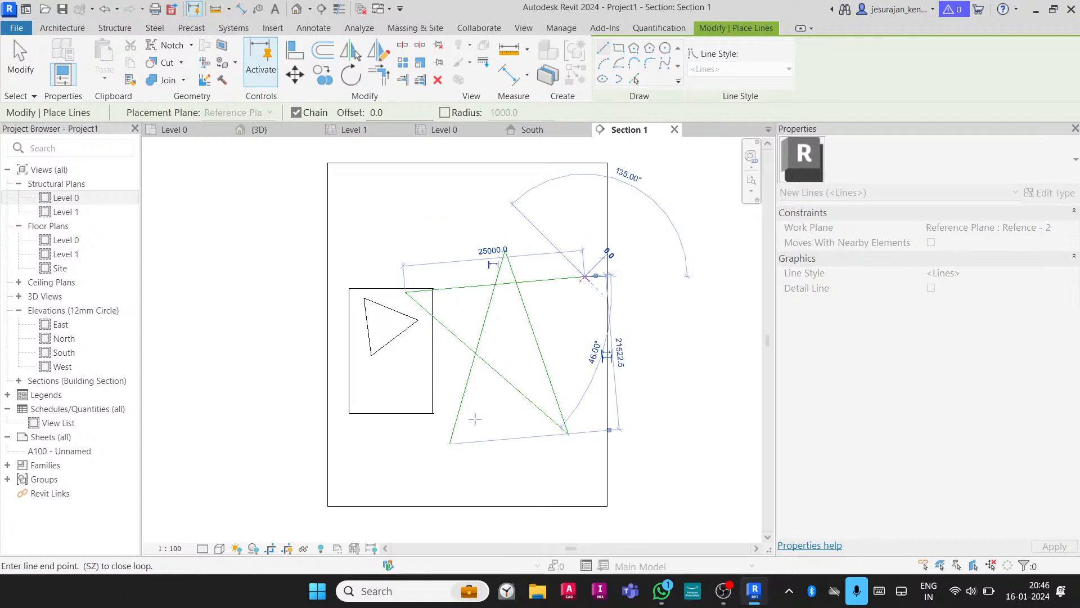
{"action": "left_click", "coordinate": [449, 444]}
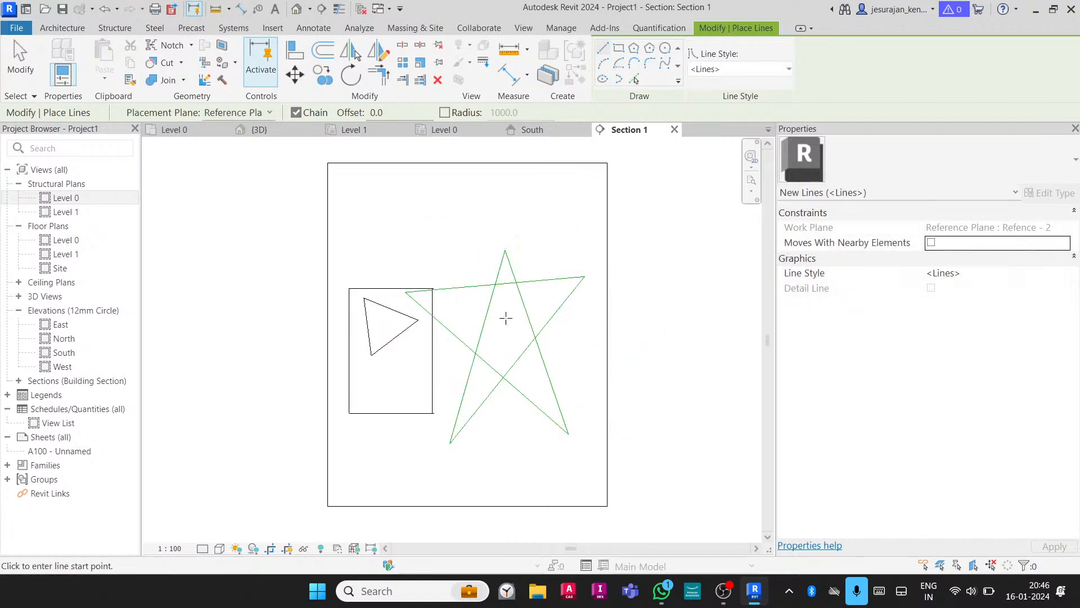
{"action": "key", "text": "Escape"}
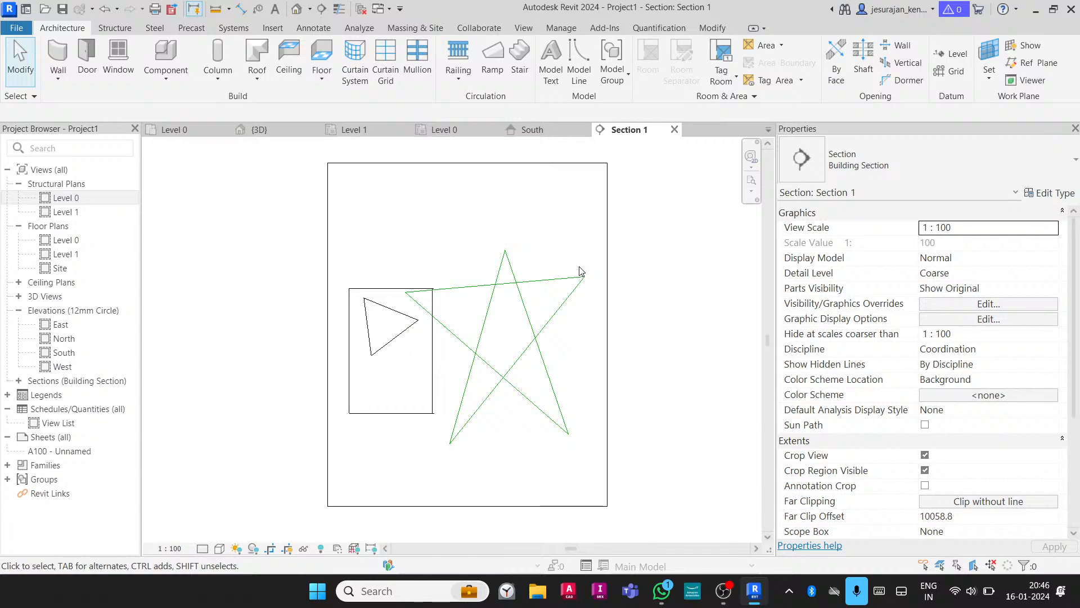
Open the 3D view and orbit toward the top to examine where the star lies relative to the block
{"action": "left_click", "coordinate": [528, 32]}
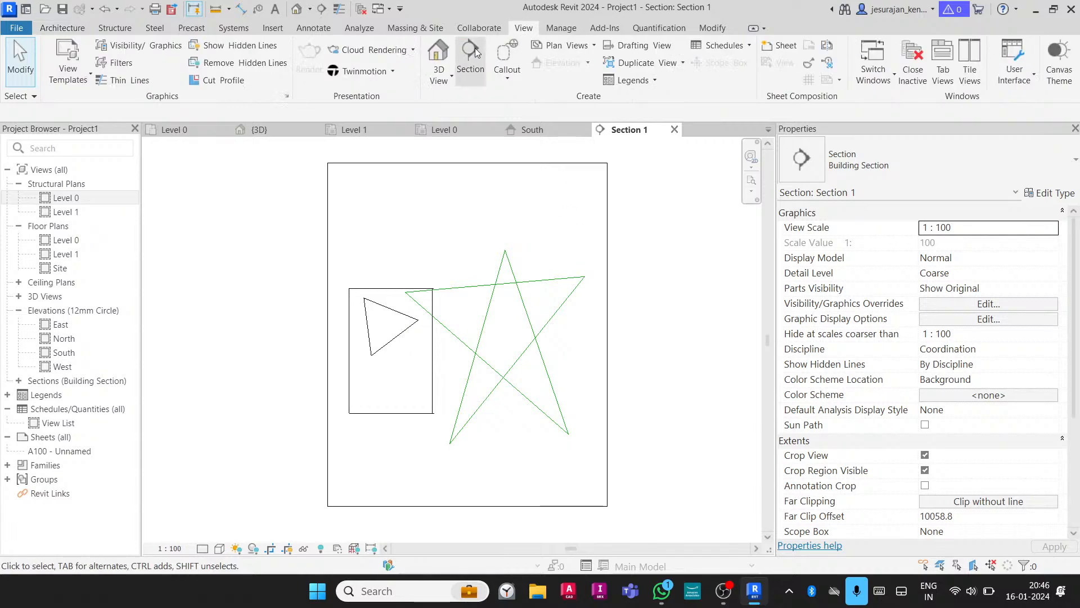
{"action": "left_click", "coordinate": [439, 54]}
{"action": "middle_click_drag", "start_coordinate": [426, 243], "coordinate": [626, 330], "text": "shift"}
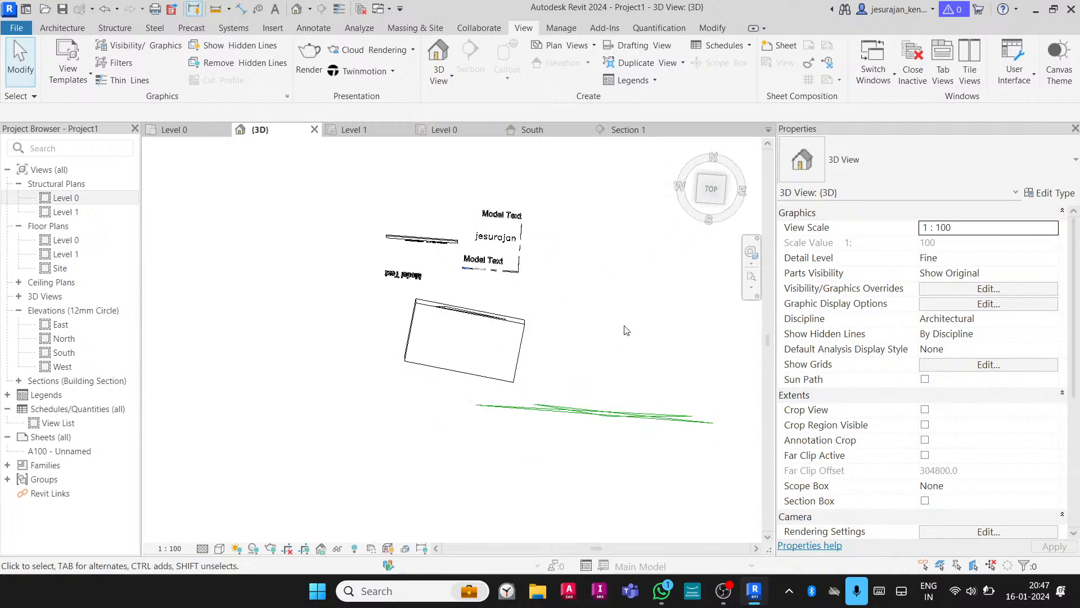
Close the inactive views and tile the Level 0 structural plan beside the 3D view, with the model fitted in both
{"action": "left_click", "coordinate": [912, 62]}
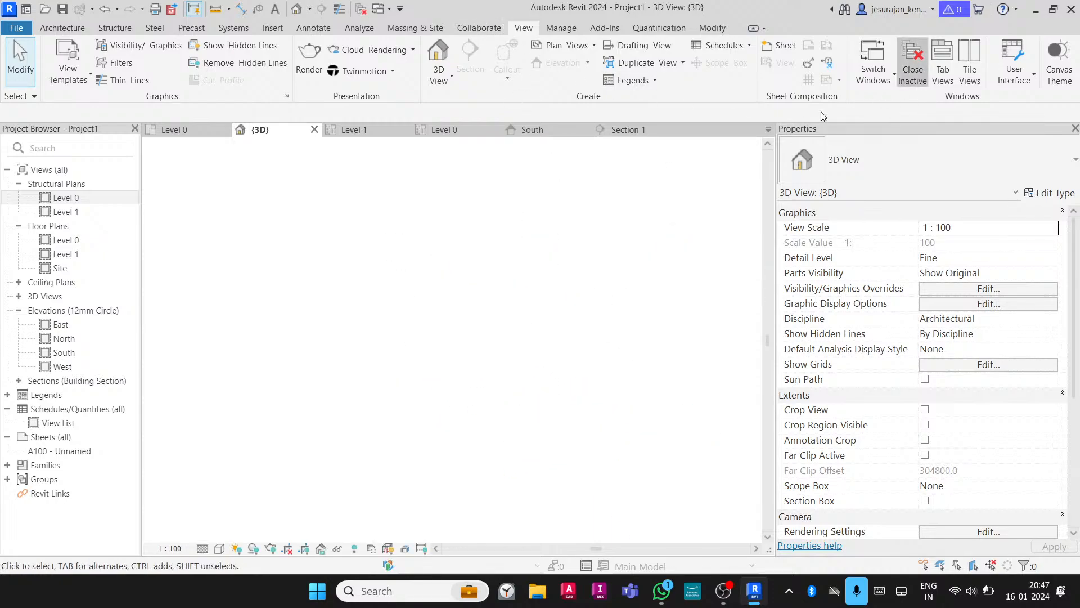
{"action": "double_click", "coordinate": [66, 198]}
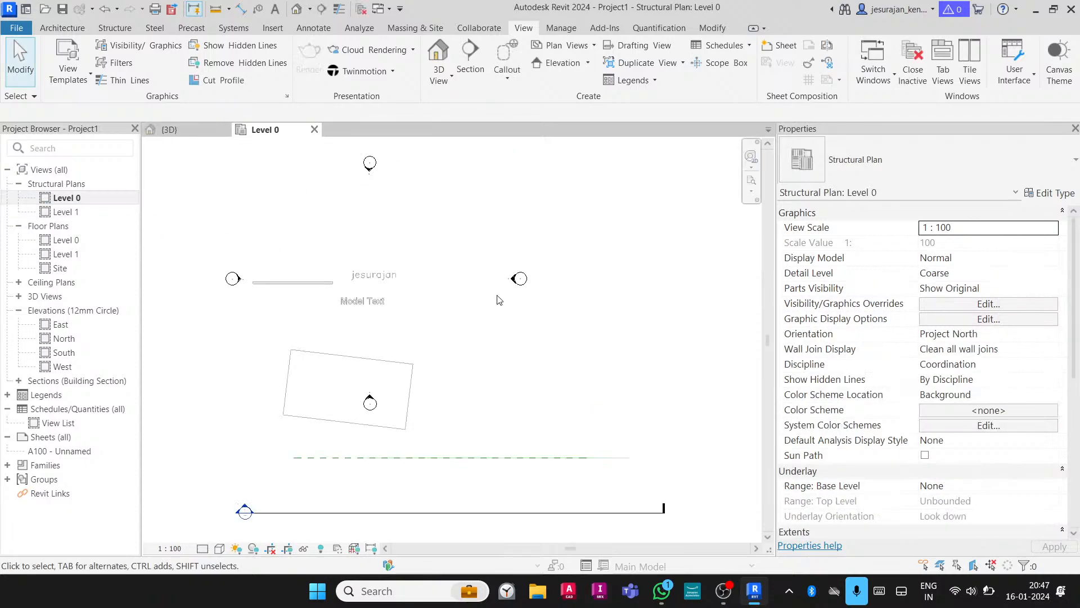
{"action": "key", "text": "w"}
{"action": "key", "text": "t"}
{"action": "key", "text": "z"}
{"action": "key", "text": "f"}
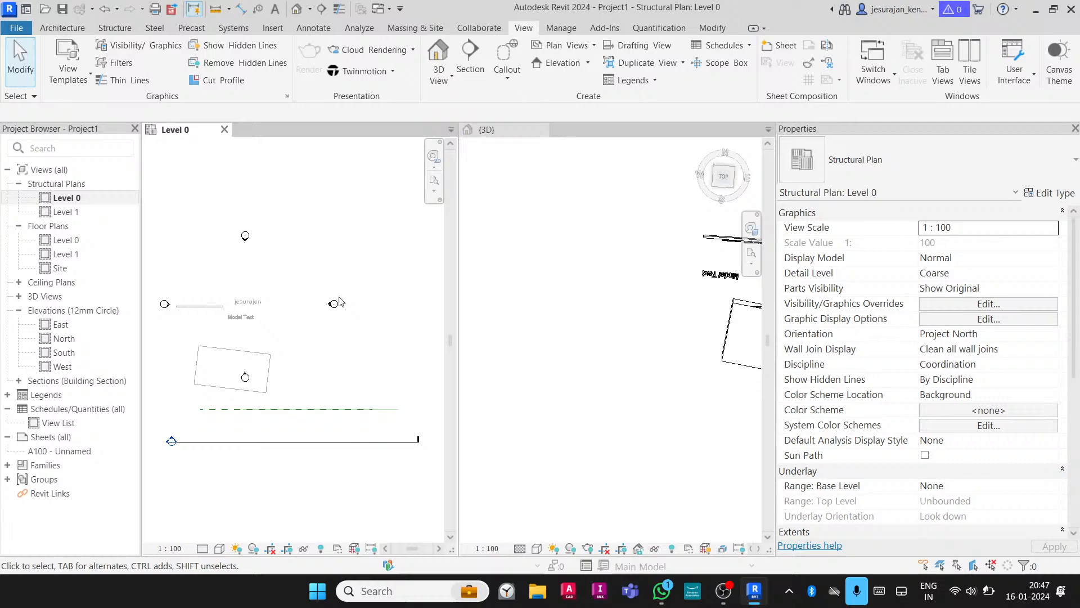
{"action": "left_click", "coordinate": [661, 297]}
{"action": "middle_click_drag", "start_coordinate": [660, 297], "coordinate": [600, 377]}
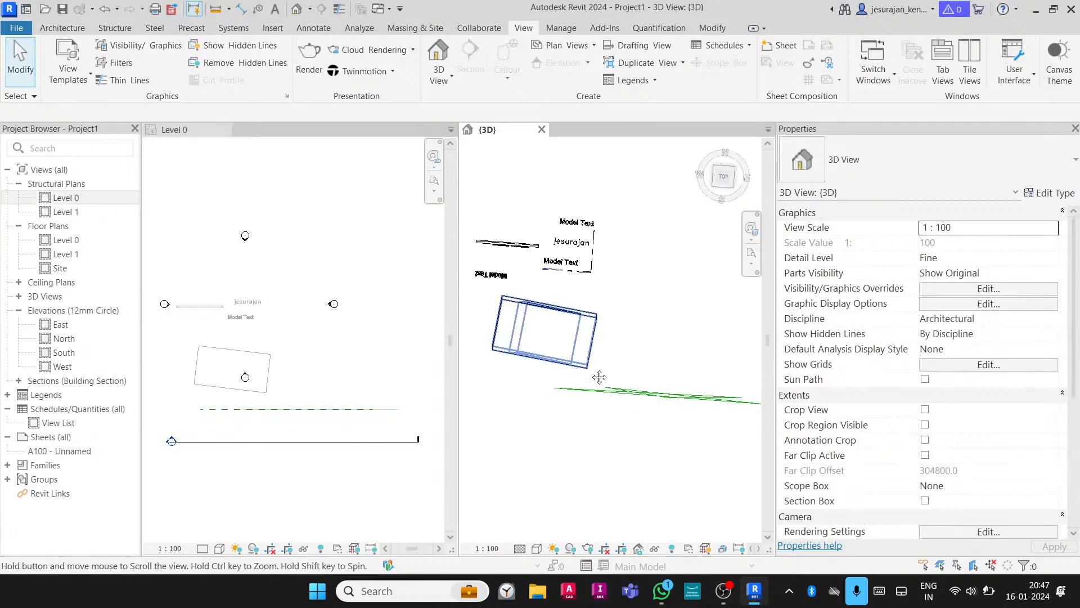
Examine the star from the top and front in the 3D view, comparing it with the section line in the Level 0 plan
{"action": "left_click", "coordinate": [722, 177]}
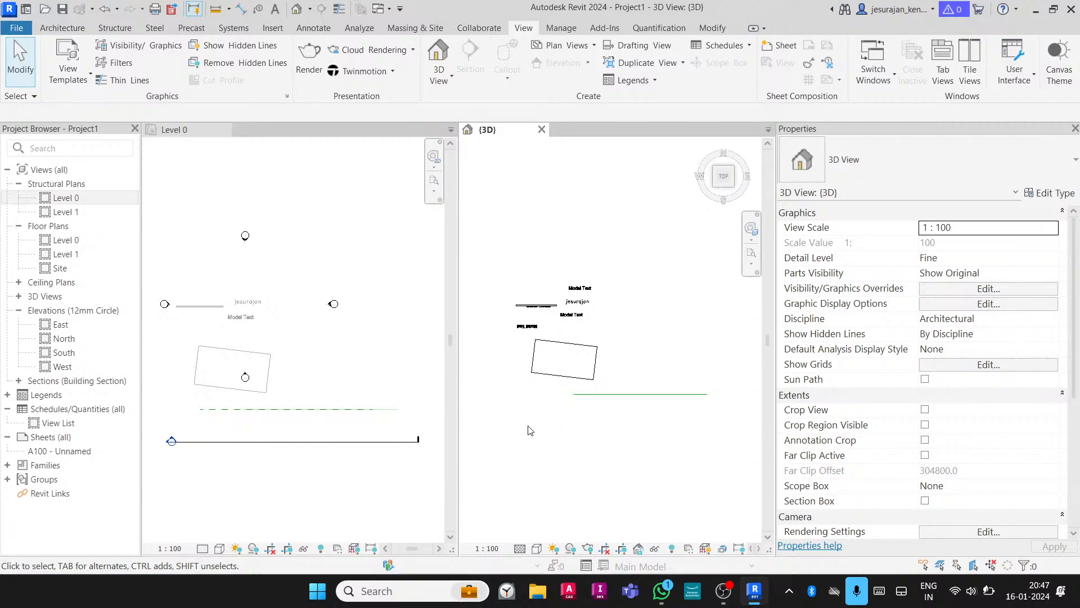
{"action": "left_click", "coordinate": [381, 447]}
{"action": "left_click", "coordinate": [304, 442]}
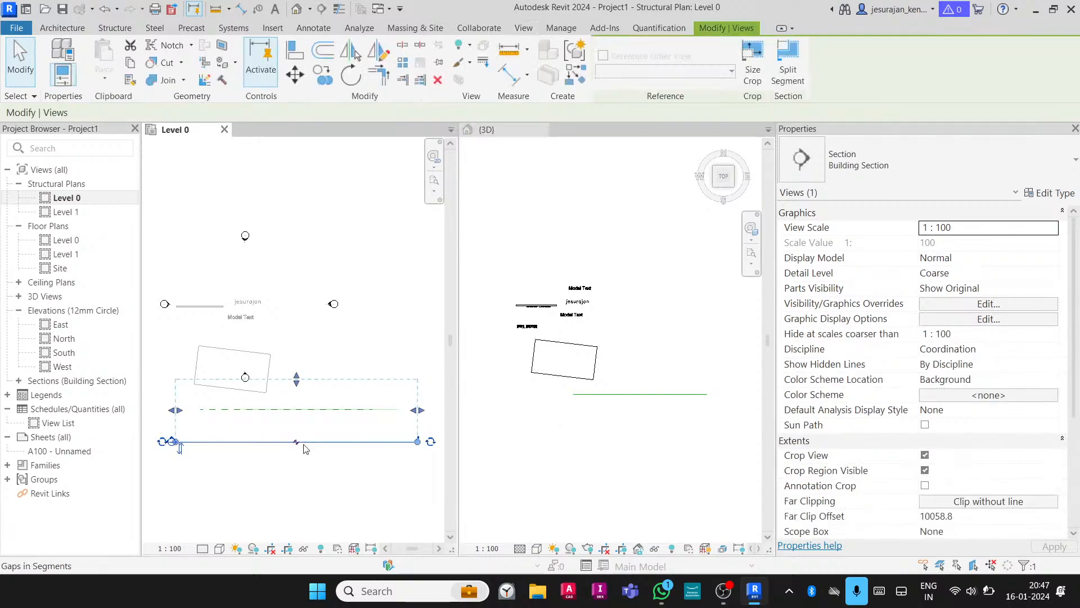
{"action": "left_click", "coordinate": [590, 426]}
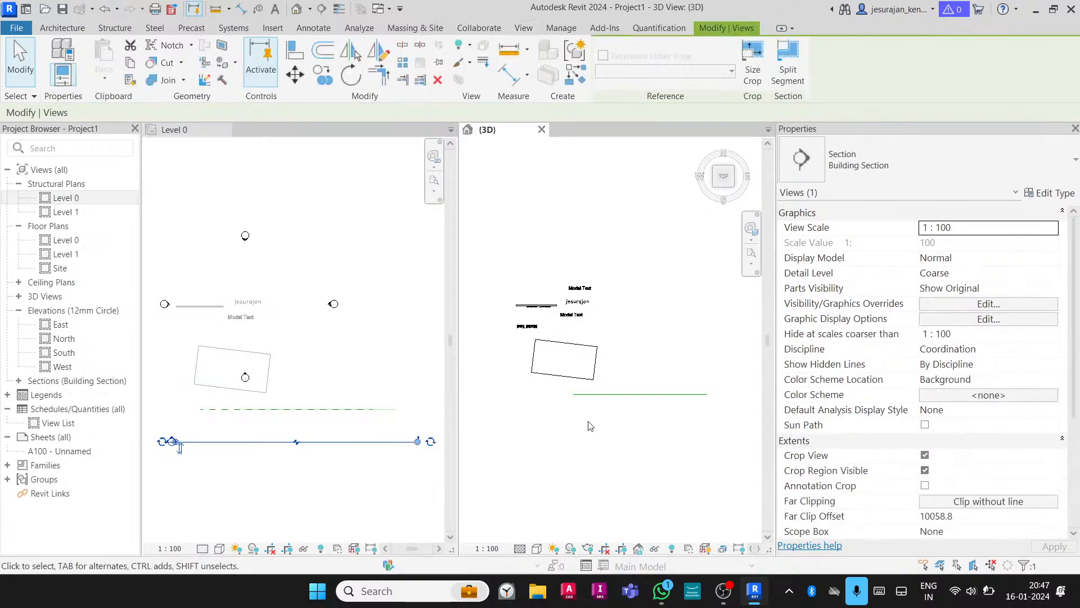
{"action": "middle_click_drag", "start_coordinate": [653, 410], "coordinate": [624, 346], "text": "shift"}
{"action": "left_click", "coordinate": [722, 177]}
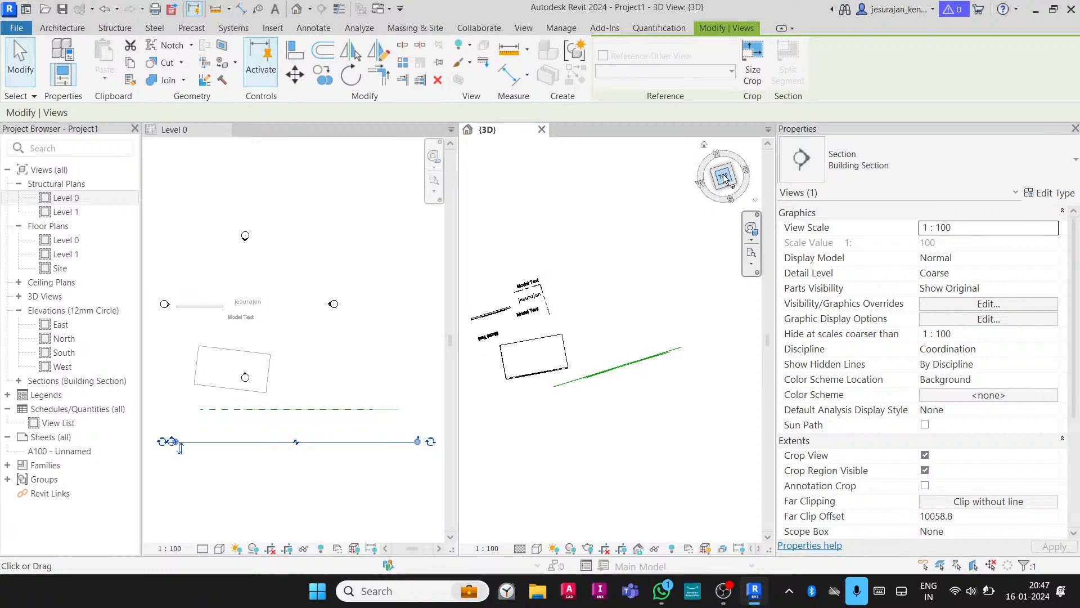
{"action": "middle_click_drag", "start_coordinate": [600, 448], "coordinate": [644, 339], "text": "shift"}
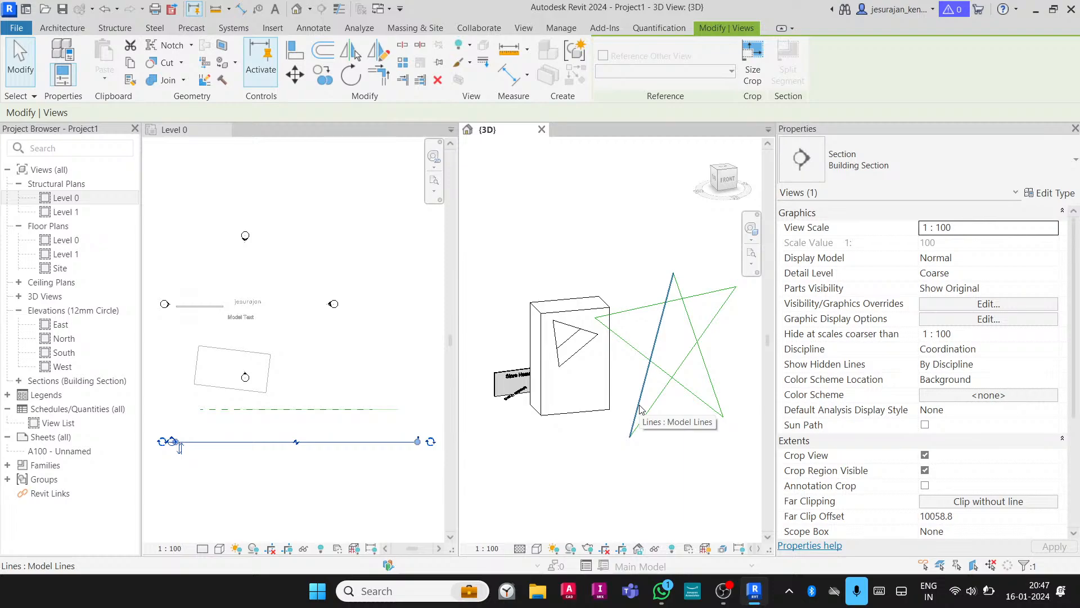
{"action": "middle_click_drag", "start_coordinate": [640, 409], "coordinate": [550, 363]}
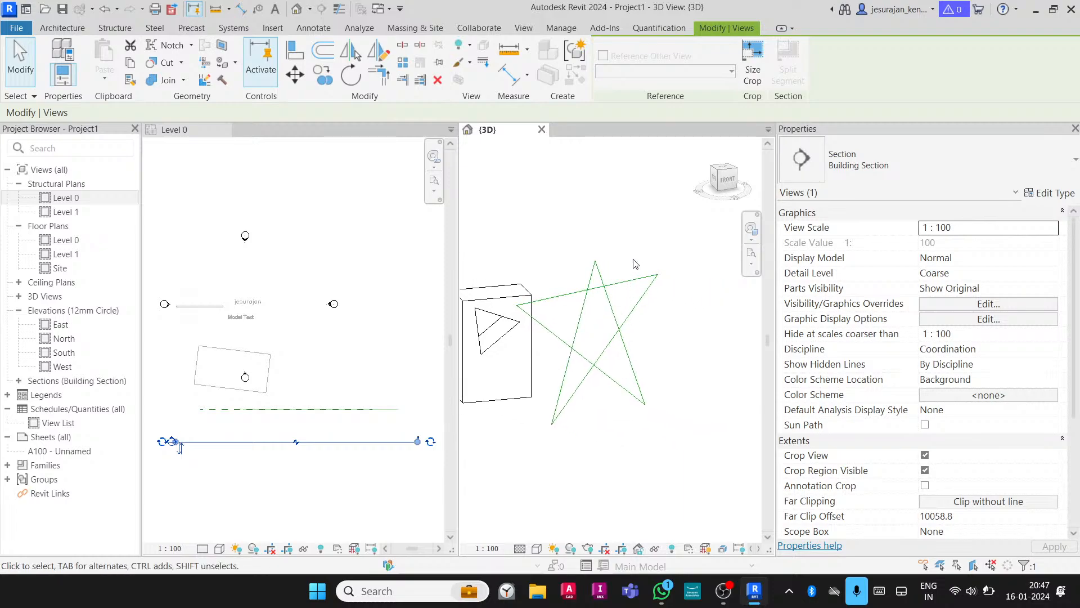
Open Section 1 from its section line in the Level 0 plan, showing the whole crop region beside the 3D view
{"action": "left_click", "coordinate": [346, 443]}
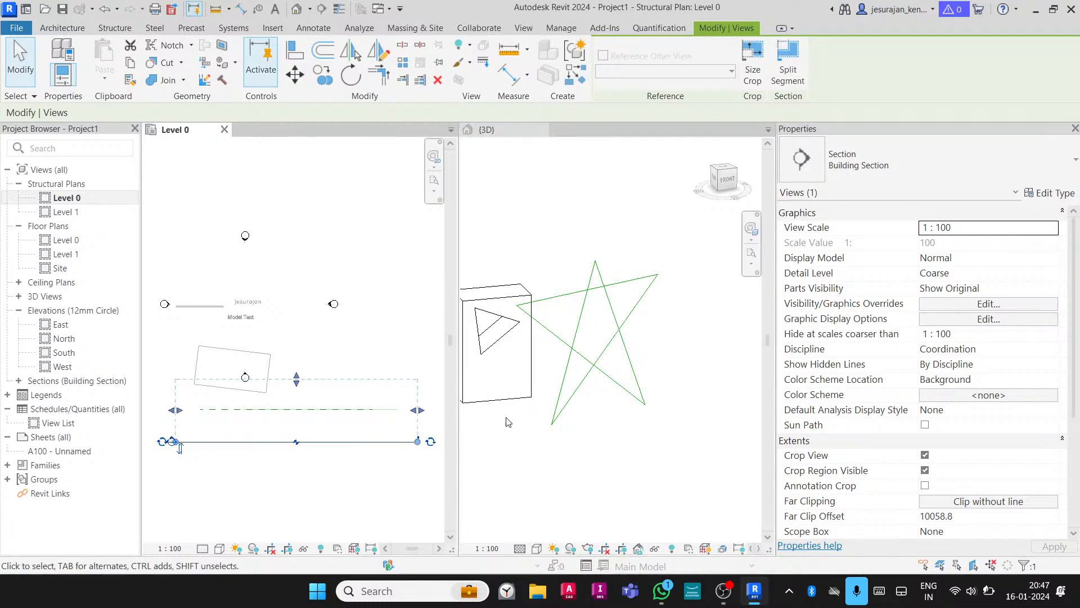
{"action": "right_click", "coordinate": [371, 442]}
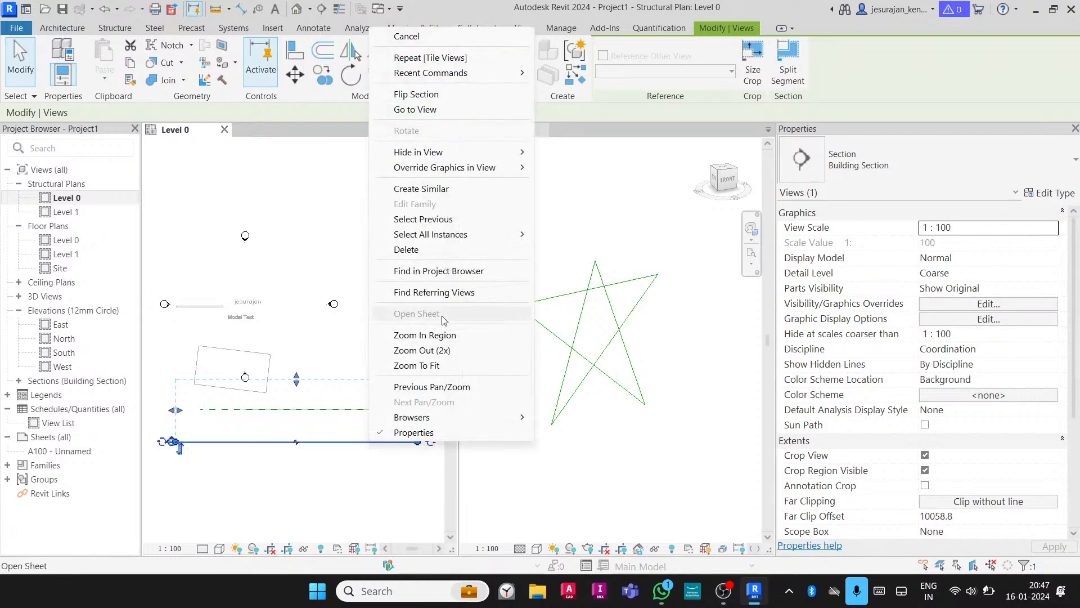
{"action": "left_click", "coordinate": [454, 110]}
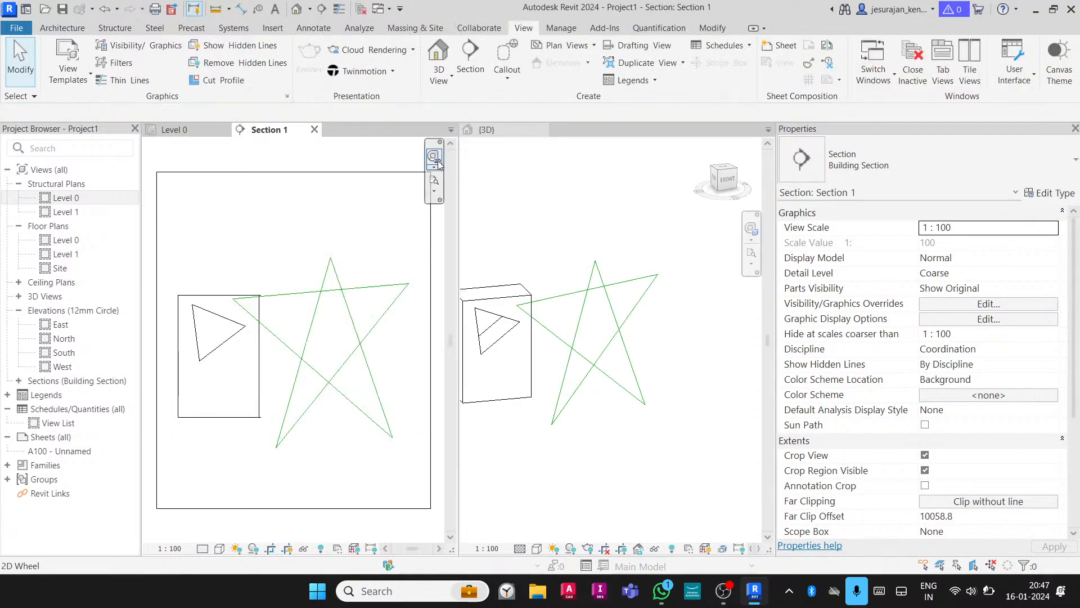
{"action": "scroll", "coordinate": [324, 219], "scroll_direction": "down", "scroll_amount": 1}
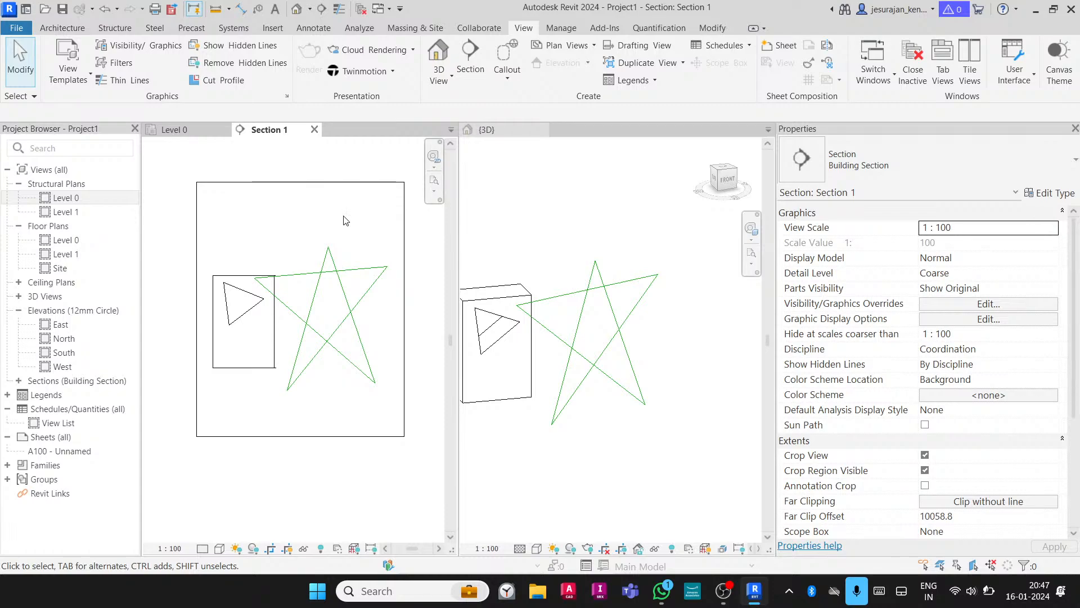
Draw a reference plane in Section 1 rising at about 23 degrees from the block across the star, and name it Reference - 3
{"action": "left_click", "coordinate": [61, 28]}
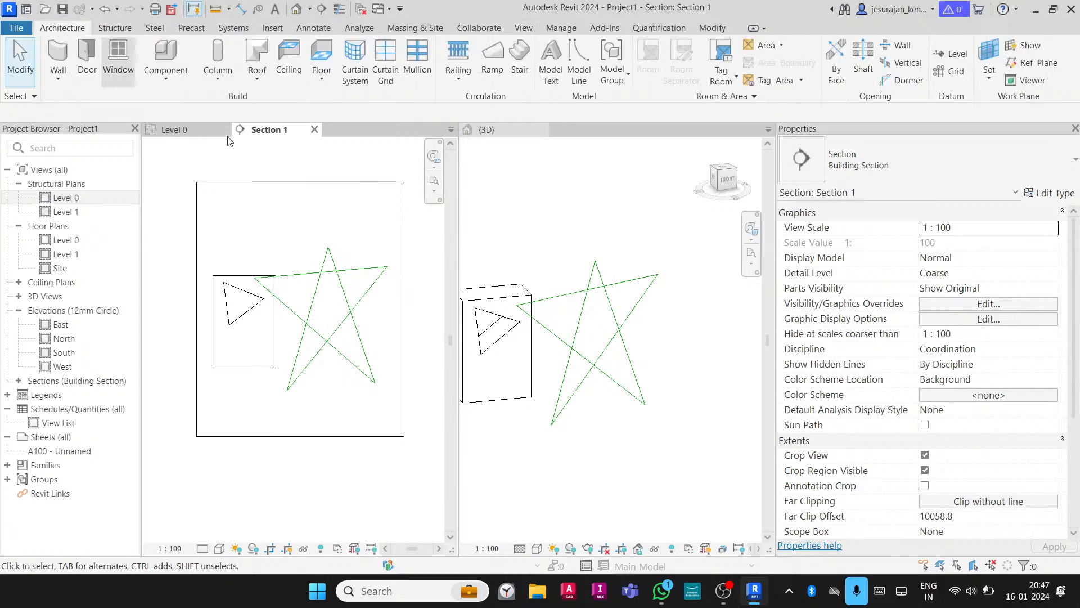
{"action": "left_click", "coordinate": [1035, 63]}
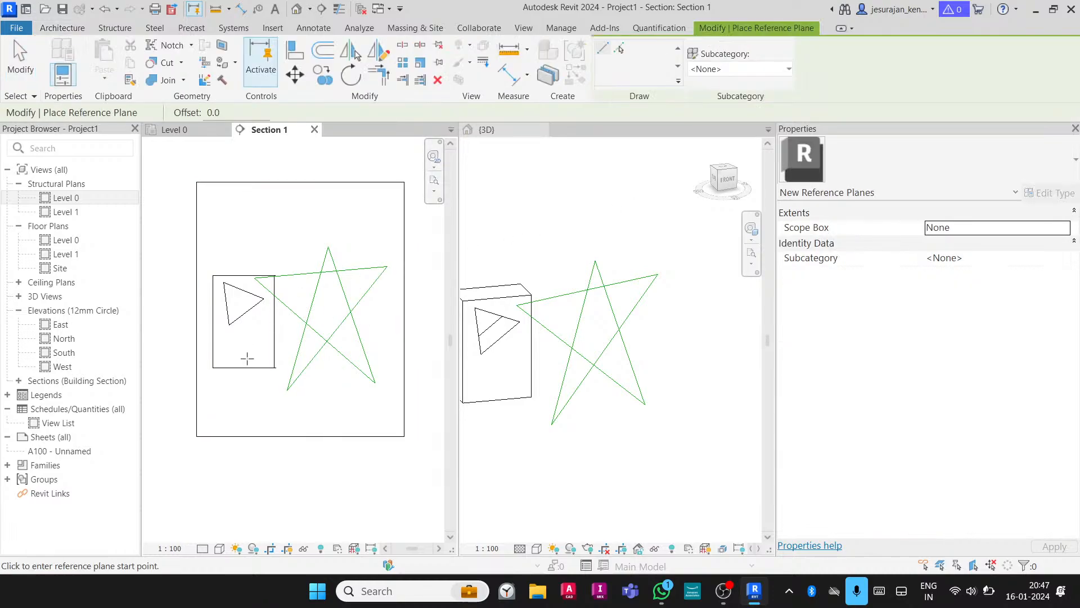
{"action": "left_click", "coordinate": [242, 347]}
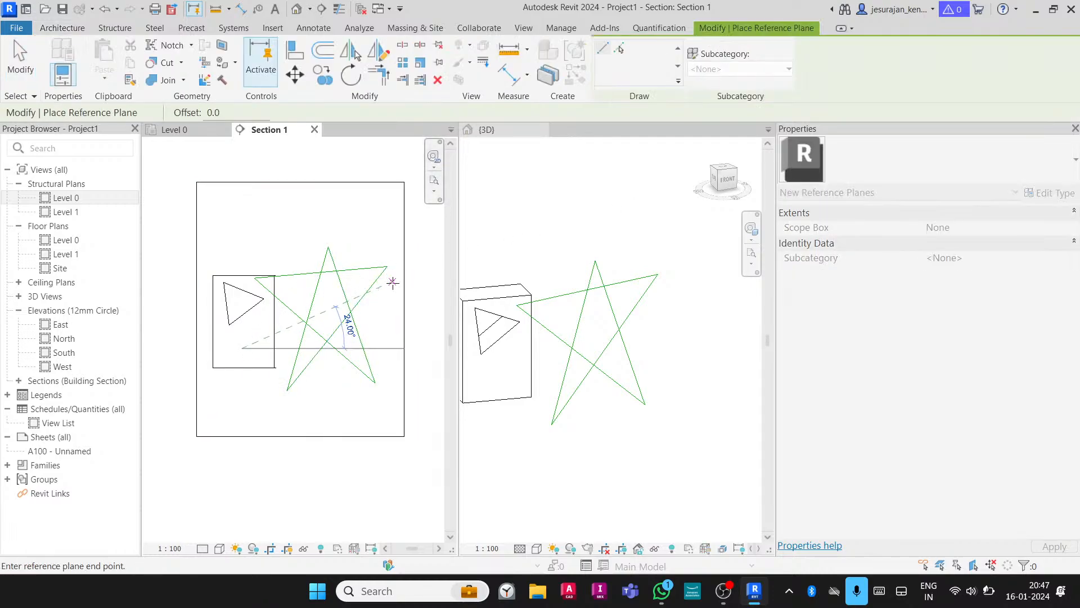
{"action": "left_click", "coordinate": [391, 285]}
{"action": "left_click", "coordinate": [392, 303]}
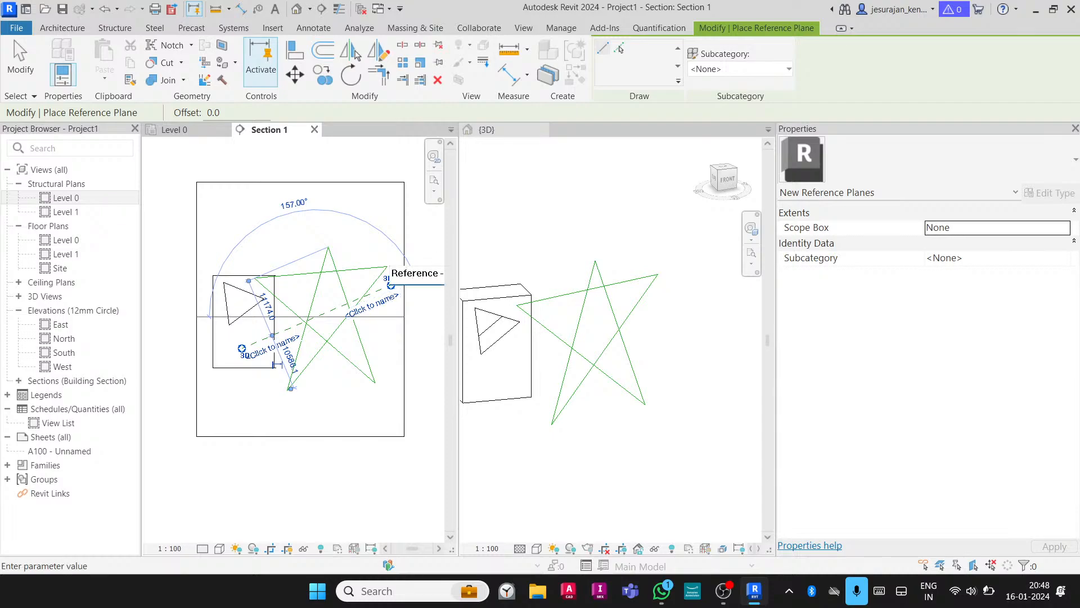
{"action": "key", "text": "Return"}
{"action": "key", "text": "Escape"}
{"action": "key", "text": "Escape"}
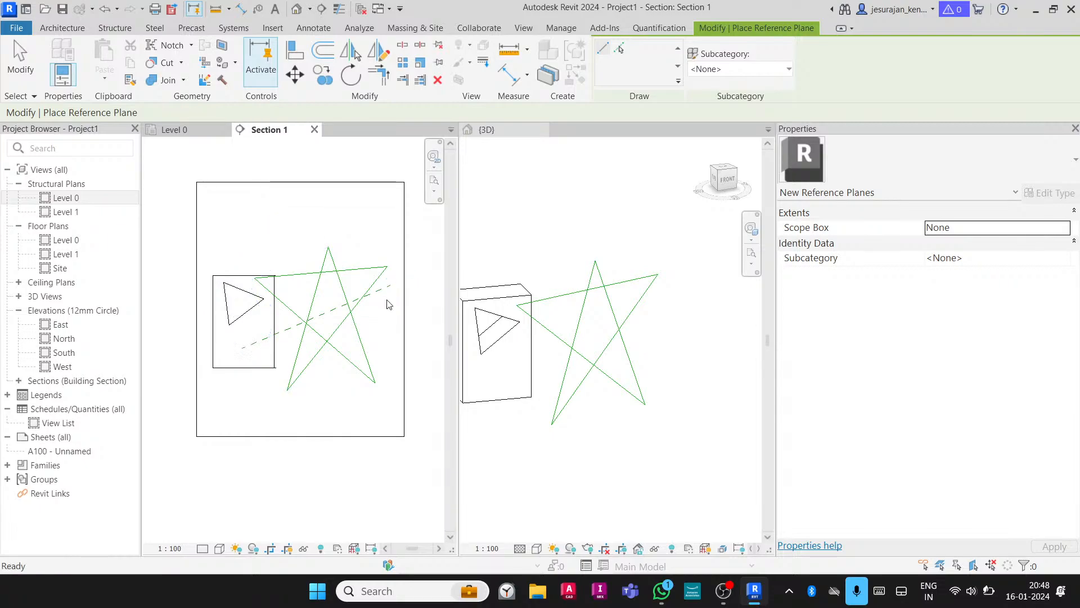
{"action": "left_click", "coordinate": [383, 292]}
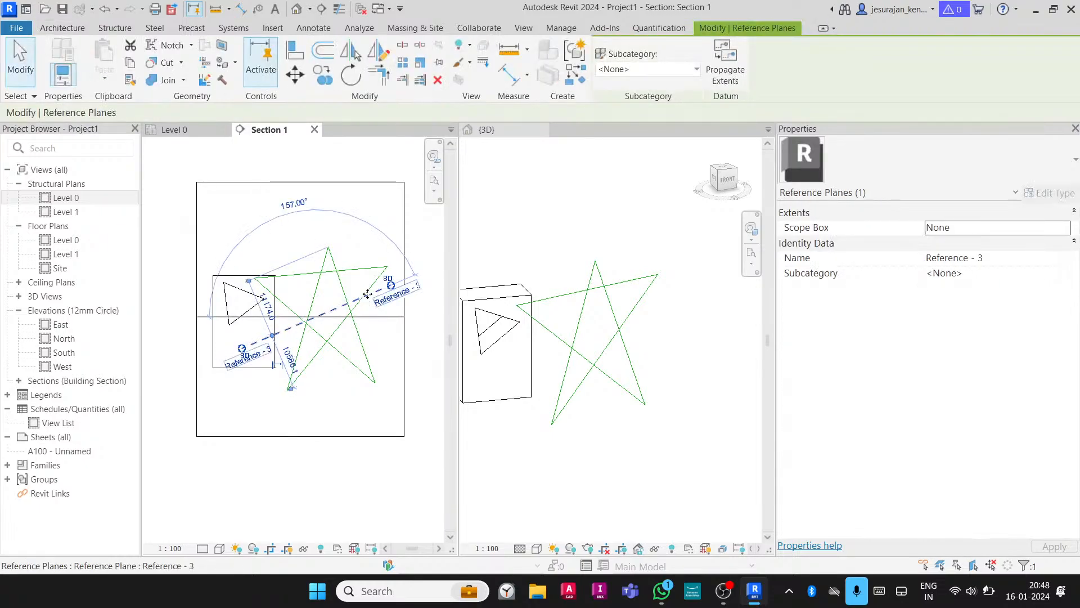
{"action": "scroll", "coordinate": [356, 295], "scroll_direction": "up", "scroll_amount": 2}
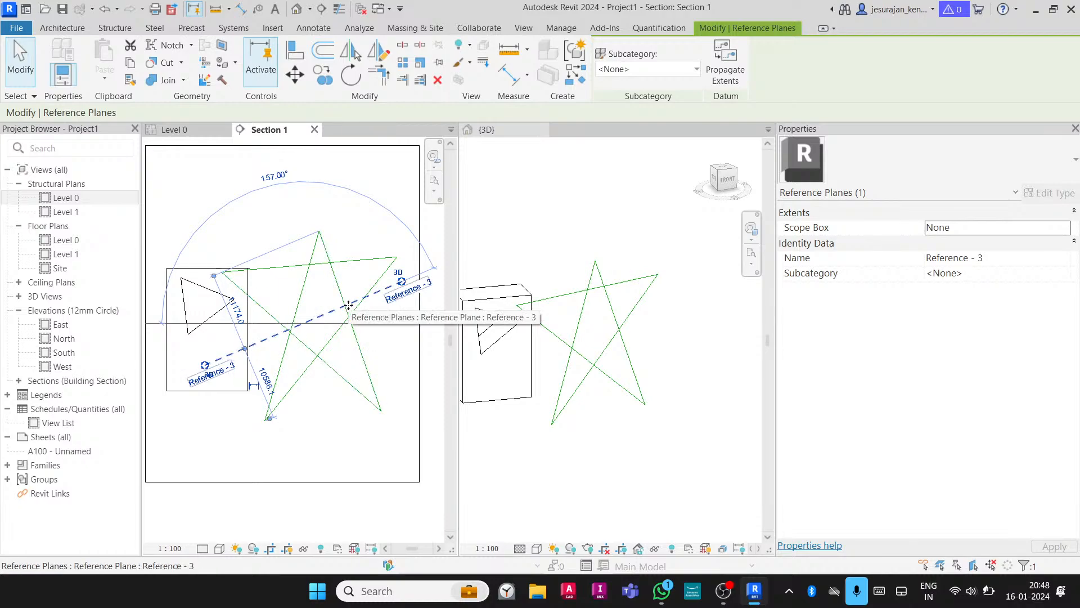
Set the work plane by name to Reference Plane : Reference - 3 and open the {3D} view for editing on it
{"action": "left_click", "coordinate": [70, 29]}
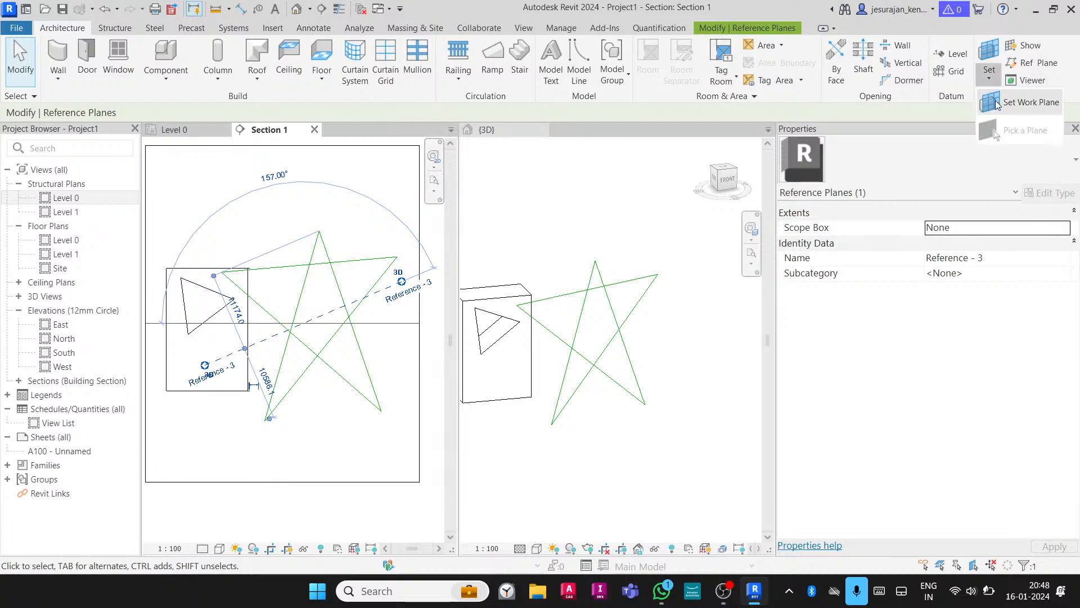
{"action": "left_click", "coordinate": [991, 80]}
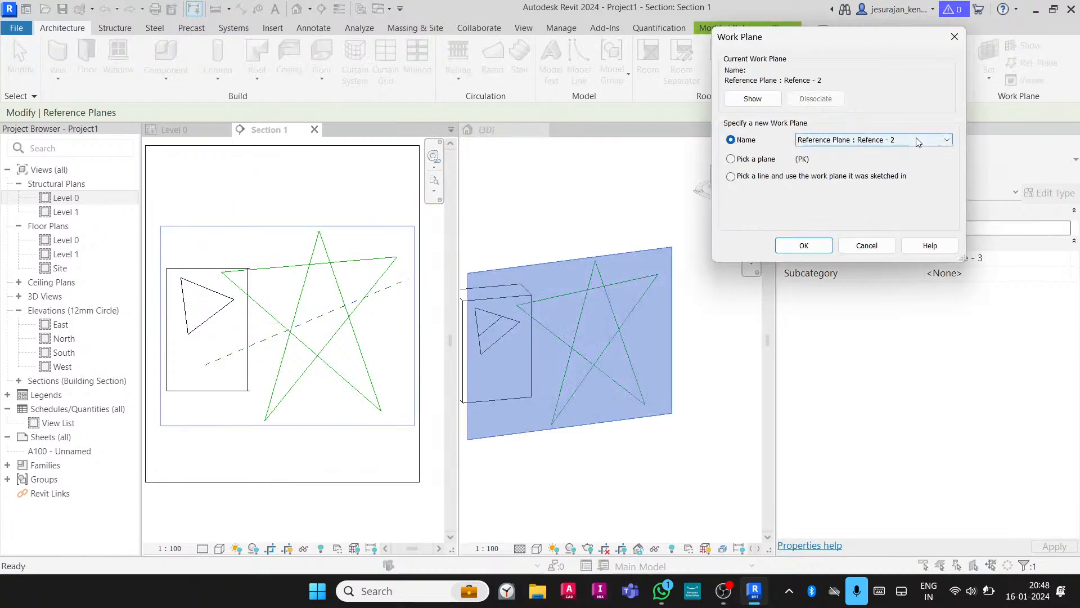
{"action": "left_click", "coordinate": [900, 140]}
{"action": "left_click", "coordinate": [919, 188]}
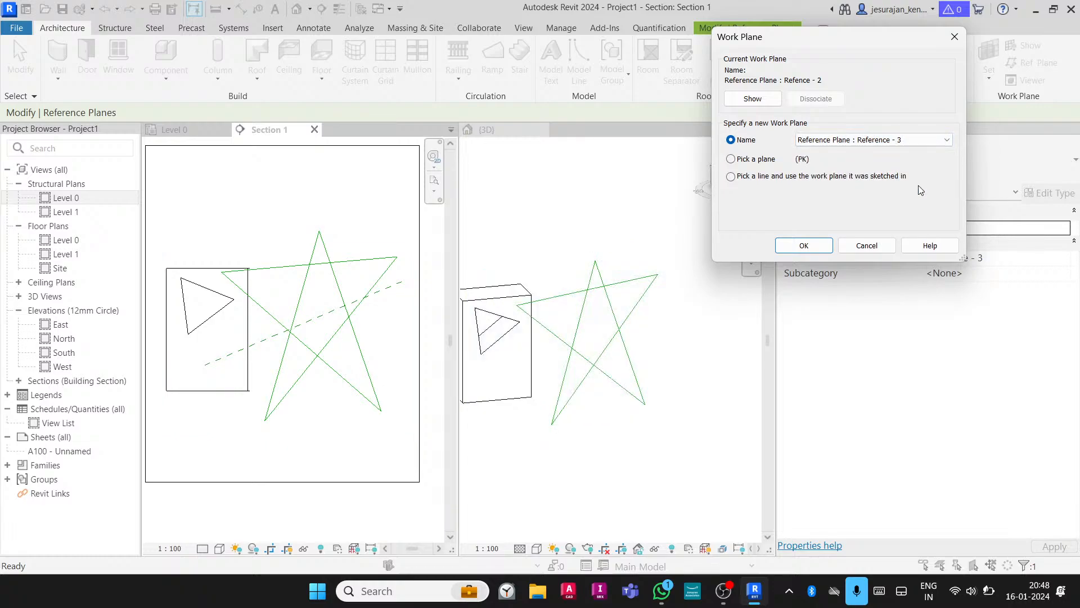
{"action": "left_click", "coordinate": [810, 246]}
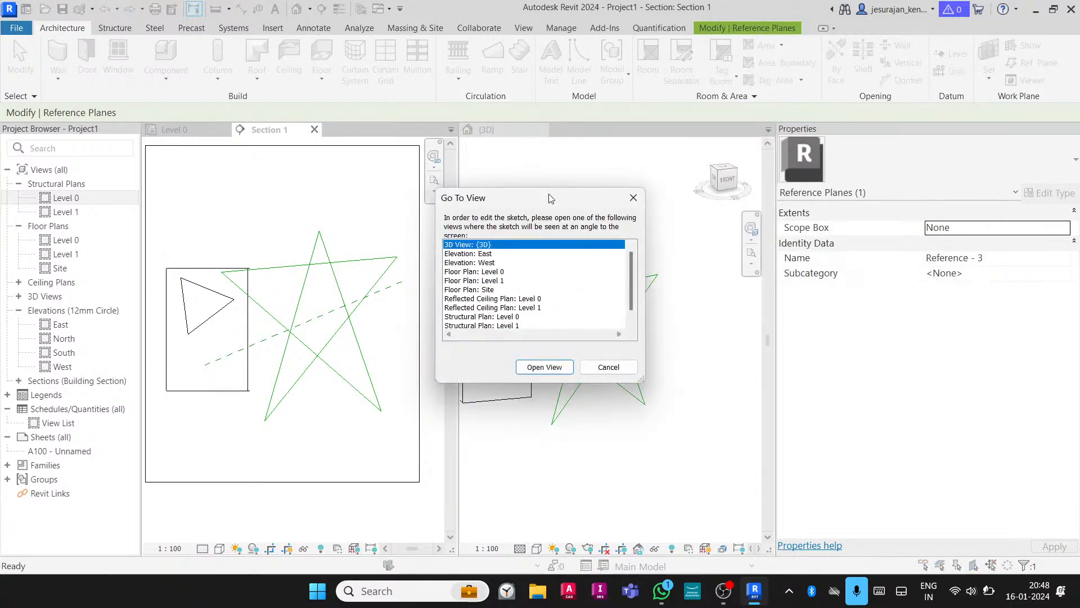
{"action": "left_click_drag", "start_coordinate": [551, 197], "coordinate": [596, 152]}
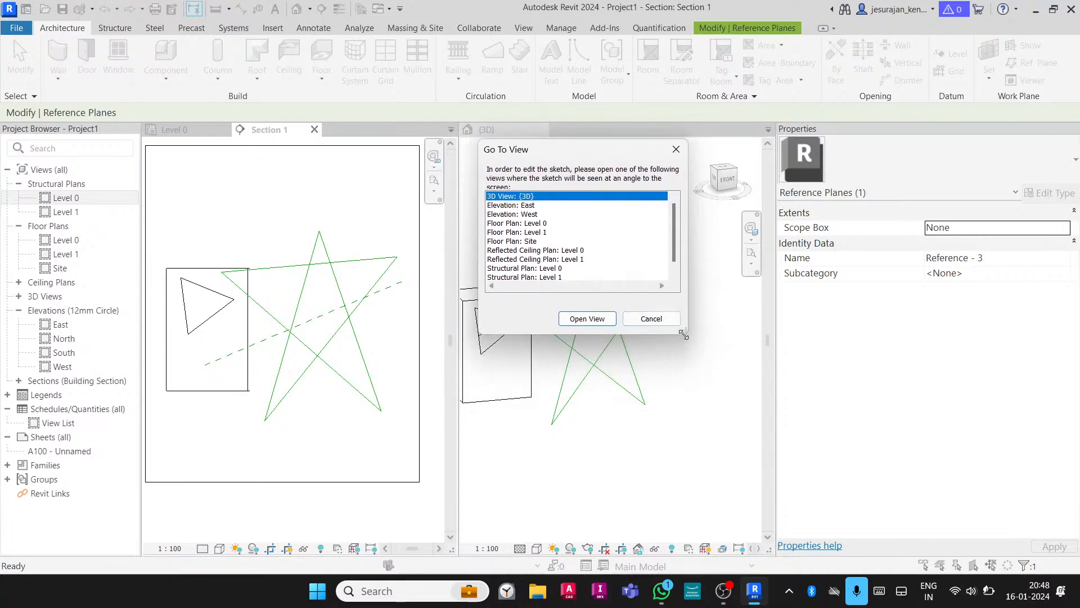
{"action": "left_click_drag", "start_coordinate": [683, 334], "coordinate": [684, 406]}
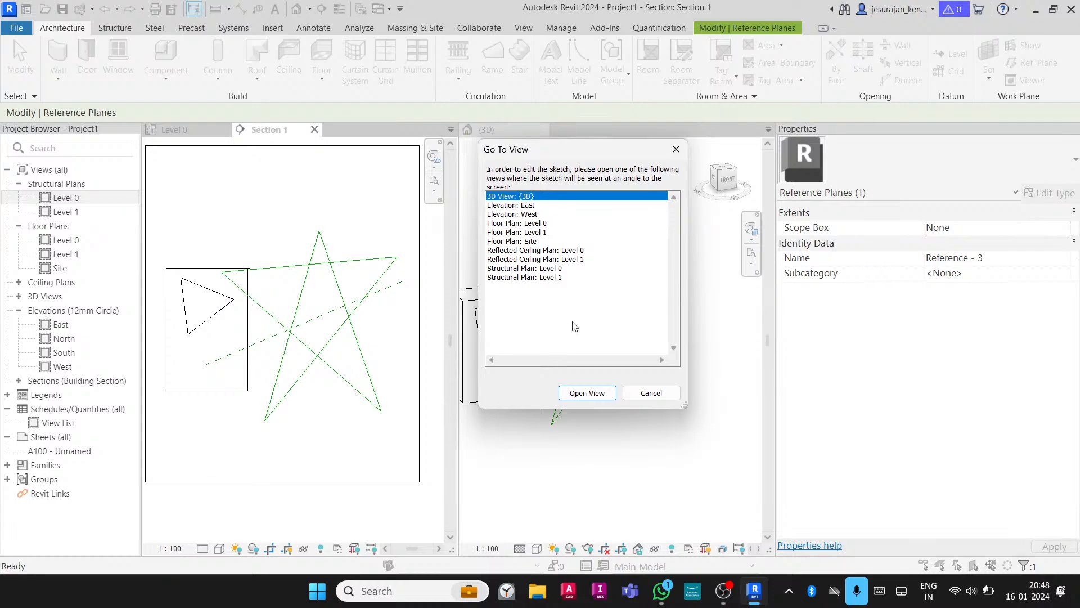
{"action": "left_click", "coordinate": [588, 393]}
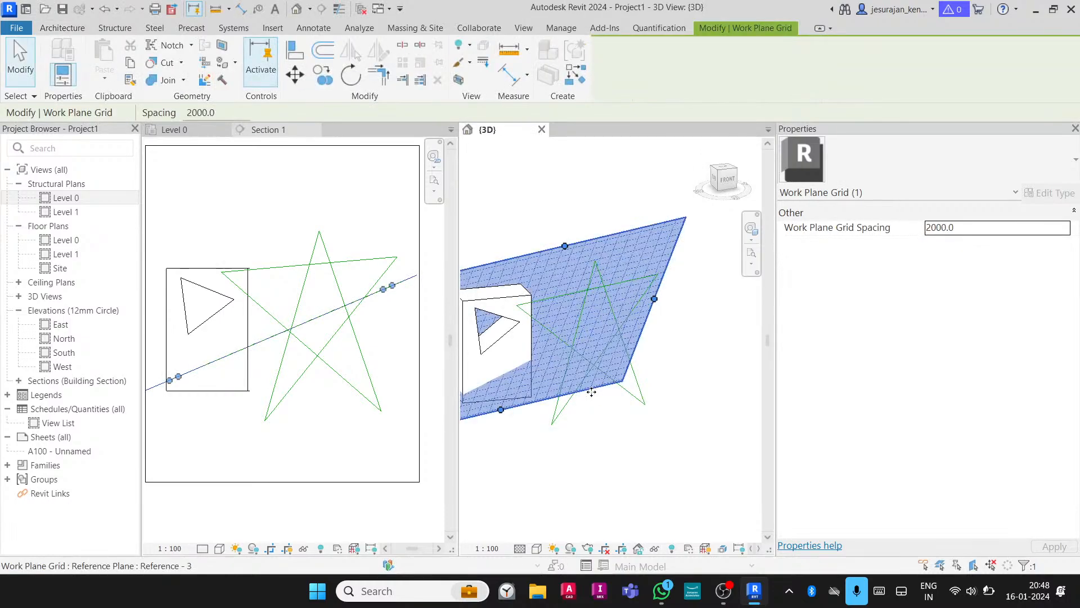
Draw a closed five-pointed star of chained model lines on the sloped work plane behind the block, with a first side about 23812 mm long
{"action": "middle_click_drag", "start_coordinate": [579, 380], "coordinate": [516, 350], "text": "shift"}
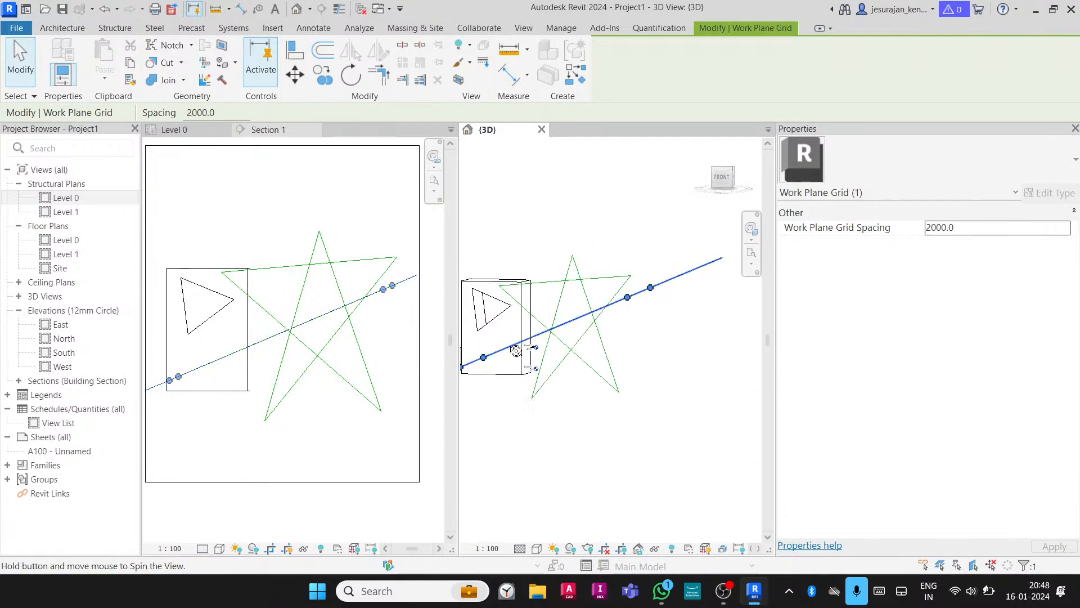
{"action": "middle_click_drag", "start_coordinate": [518, 188], "coordinate": [588, 313], "text": "shift"}
{"action": "left_click", "coordinate": [84, 29]}
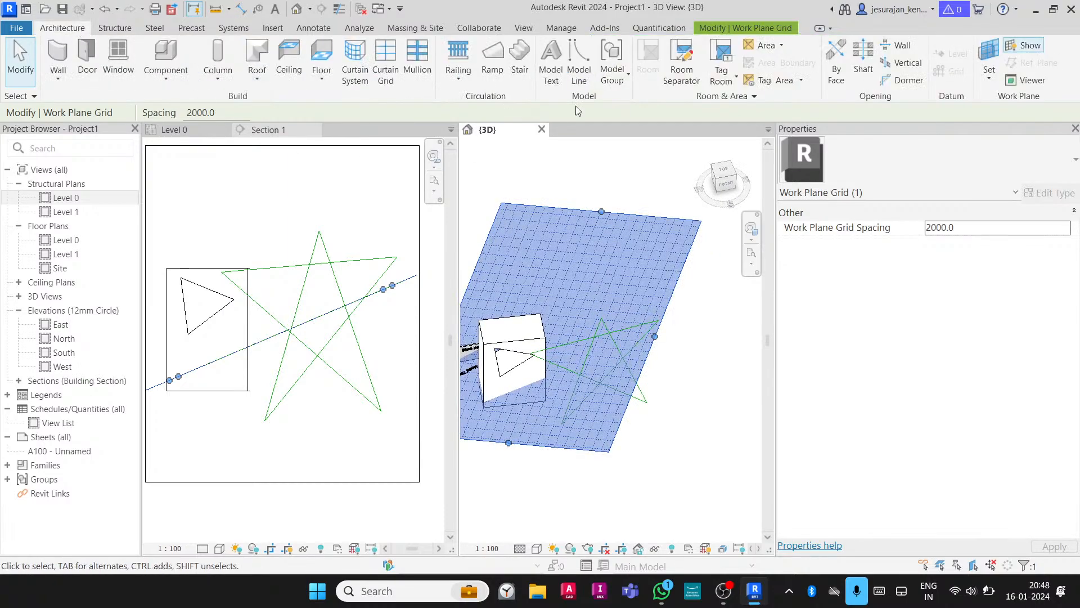
{"action": "left_click", "coordinate": [579, 63]}
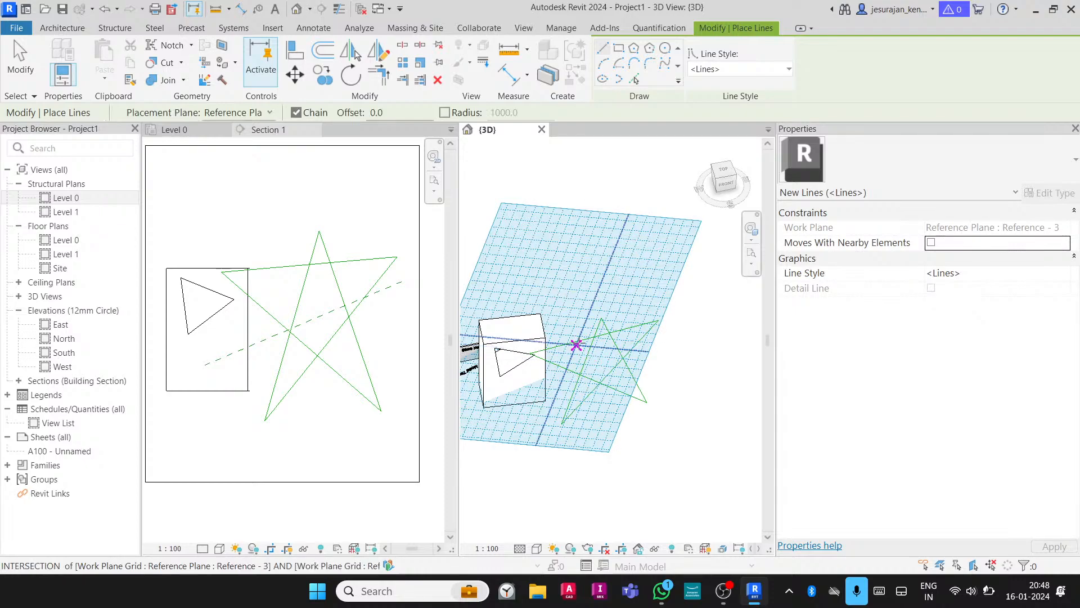
{"action": "middle_click_drag", "start_coordinate": [580, 336], "coordinate": [509, 242], "text": "shift"}
{"action": "left_click", "coordinate": [509, 242]}
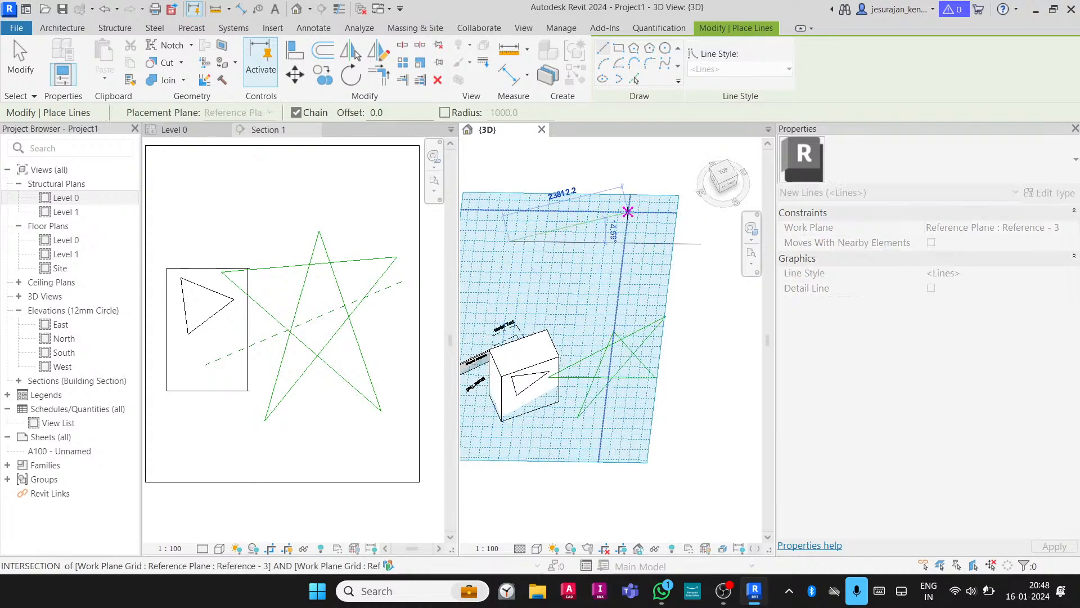
{"action": "left_click", "coordinate": [628, 212]}
{"action": "left_click", "coordinate": [529, 292]}
{"action": "left_click", "coordinate": [548, 212]}
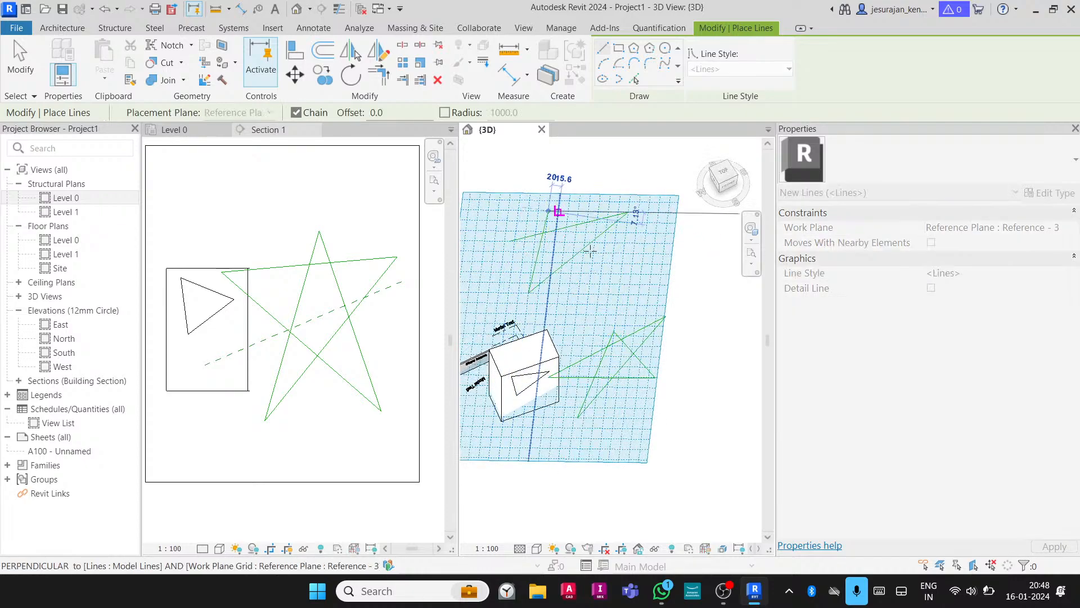
{"action": "left_click", "coordinate": [619, 284]}
{"action": "left_click", "coordinate": [509, 241]}
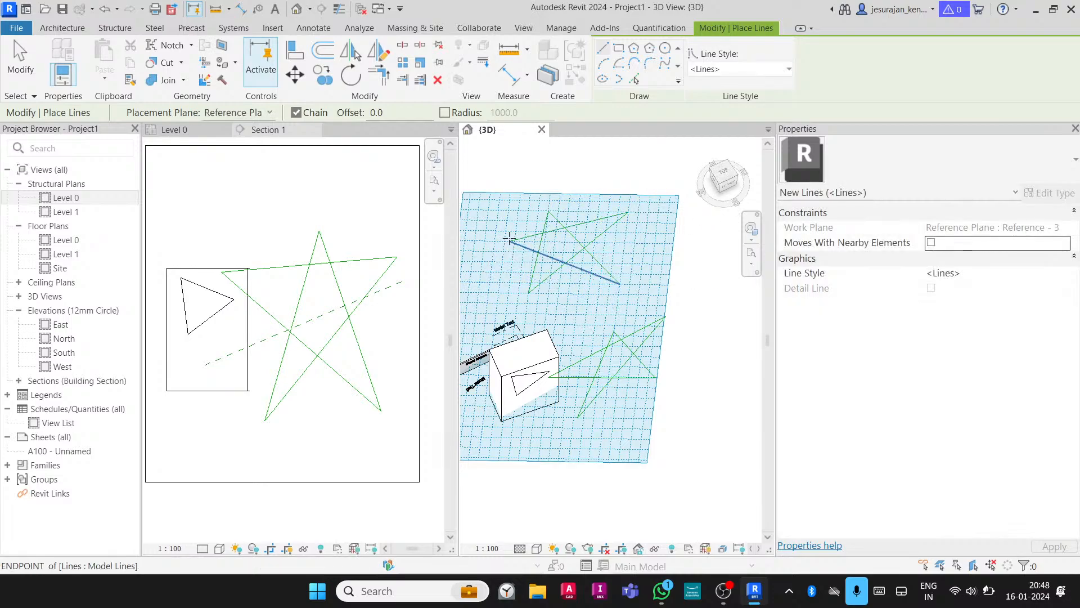
{"action": "key", "text": "Escape"}
{"action": "key", "text": "Escape"}
Examine the sloped work plane, both stars, the block and the model texts in the 3D view from the front and obliquely
{"action": "left_click", "coordinate": [728, 189]}
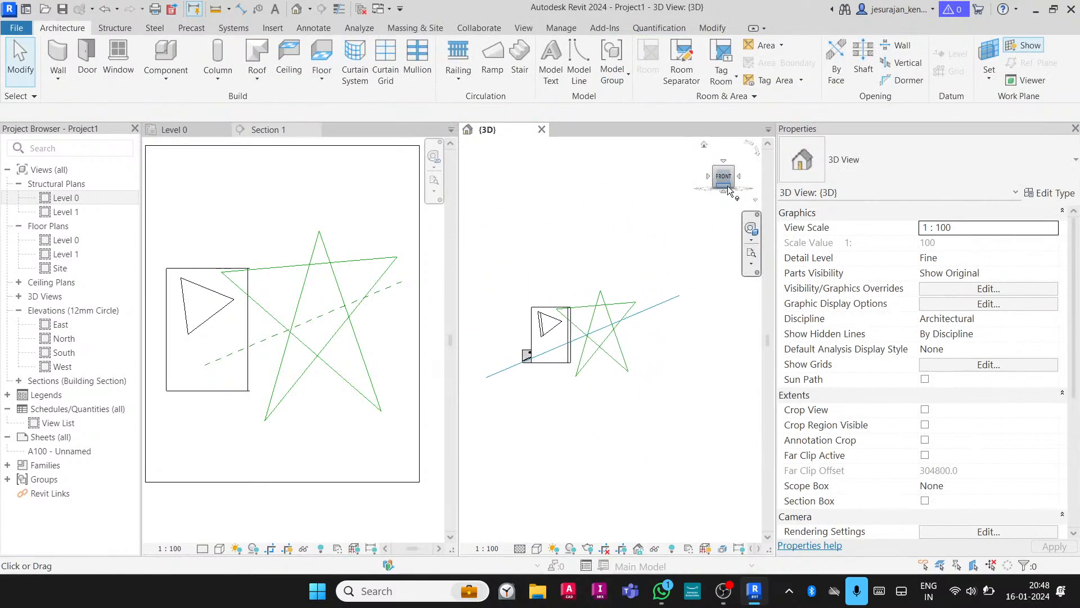
{"action": "middle_click_drag", "start_coordinate": [657, 250], "coordinate": [582, 254], "text": "shift"}
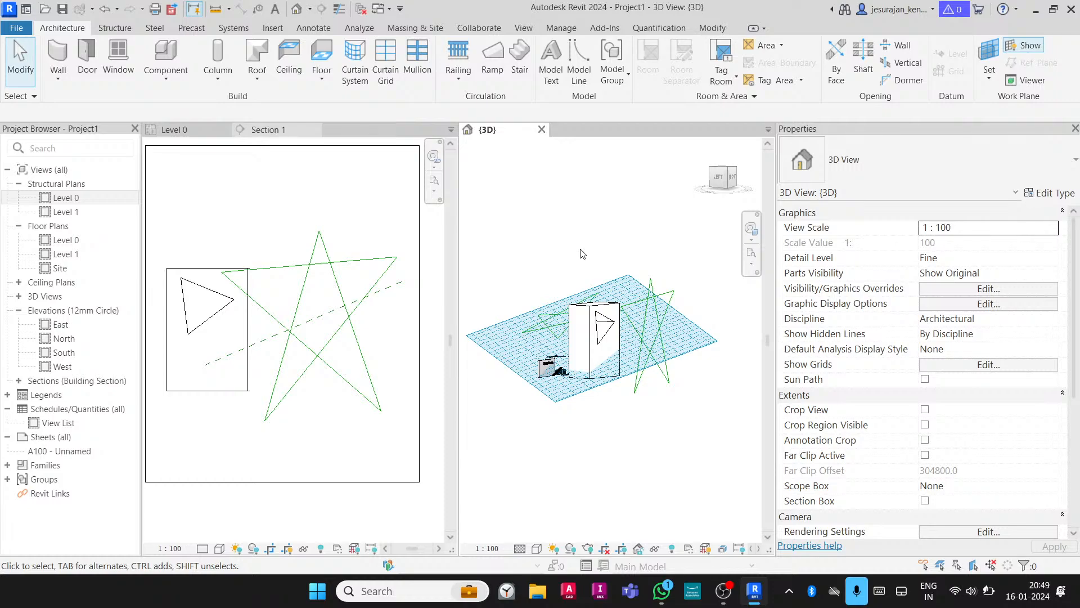
{"action": "left_click", "coordinate": [619, 88]}
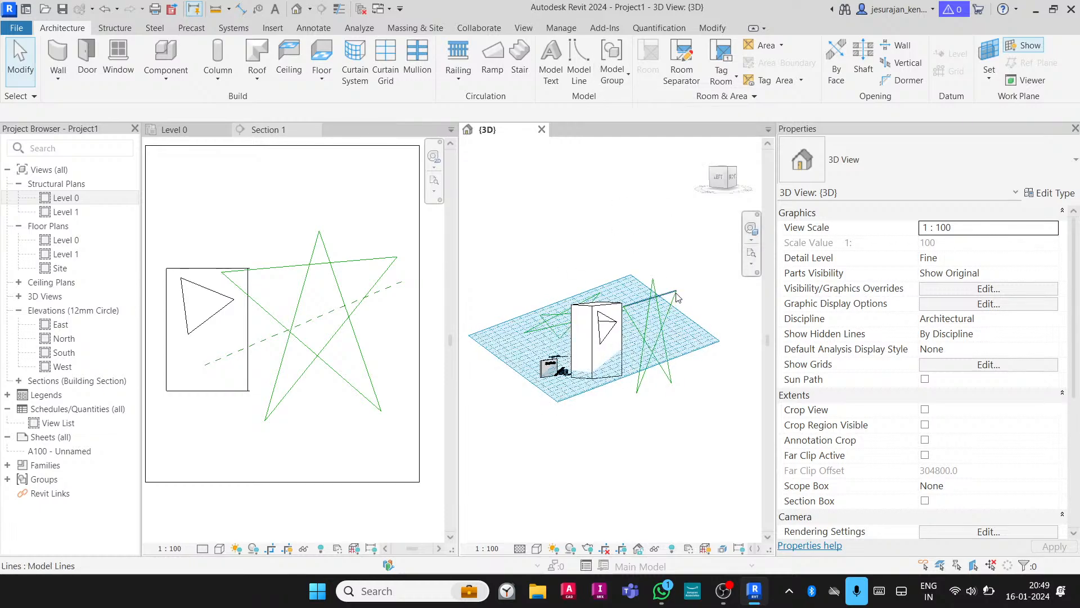
{"action": "left_click", "coordinate": [591, 312]}
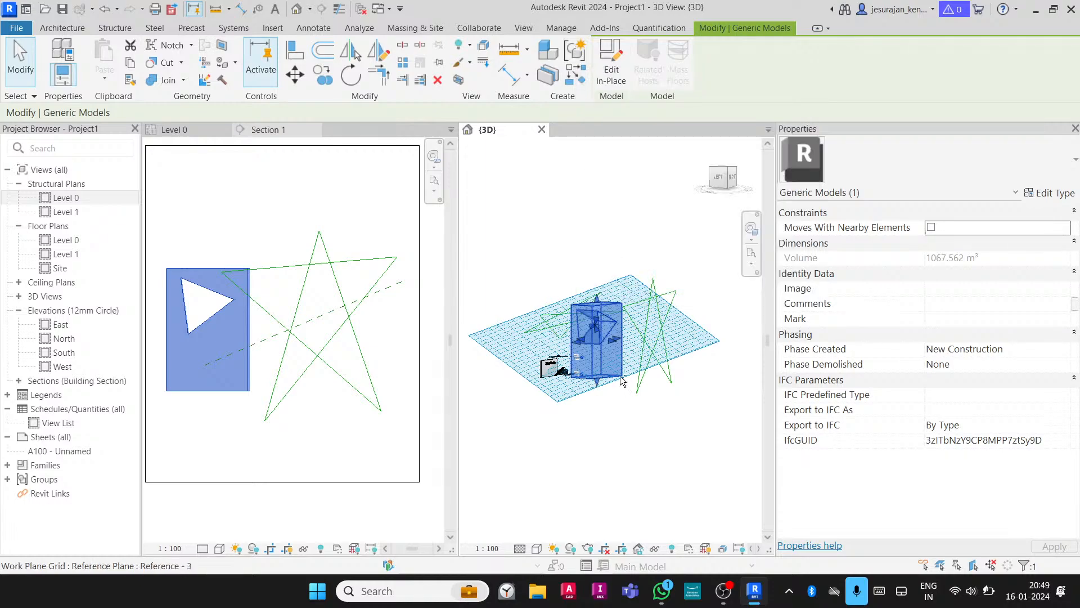
{"action": "scroll", "coordinate": [520, 347], "scroll_direction": "up", "scroll_amount": 5}
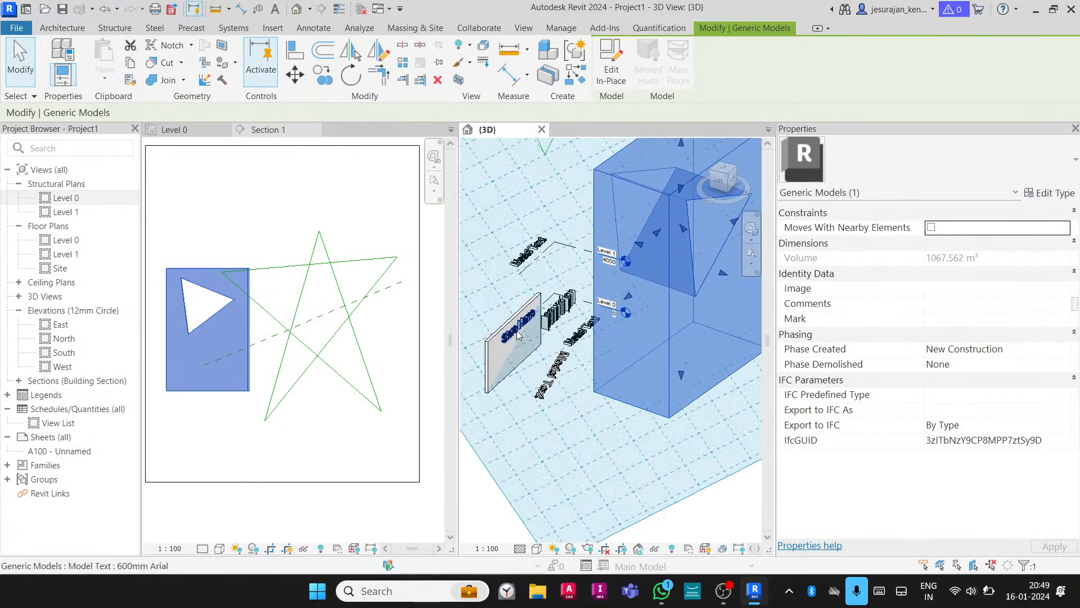
Create a model group named Group 1 from the block, the upright sign panel and the text on it
{"action": "left_click", "coordinate": [520, 347]}
{"action": "left_click", "coordinate": [652, 333], "text": "ctrl"}
{"action": "left_click", "coordinate": [651, 334], "text": "ctrl"}
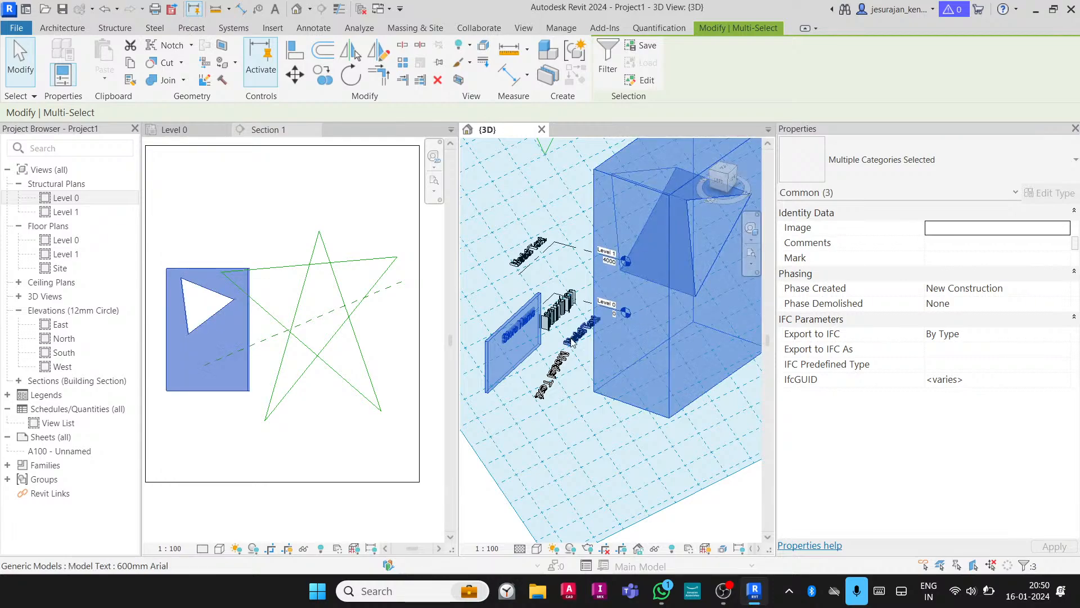
{"action": "scroll", "coordinate": [583, 339], "scroll_direction": "down", "scroll_amount": 3}
{"action": "middle_click_drag", "start_coordinate": [583, 338], "coordinate": [557, 316], "text": "shift"}
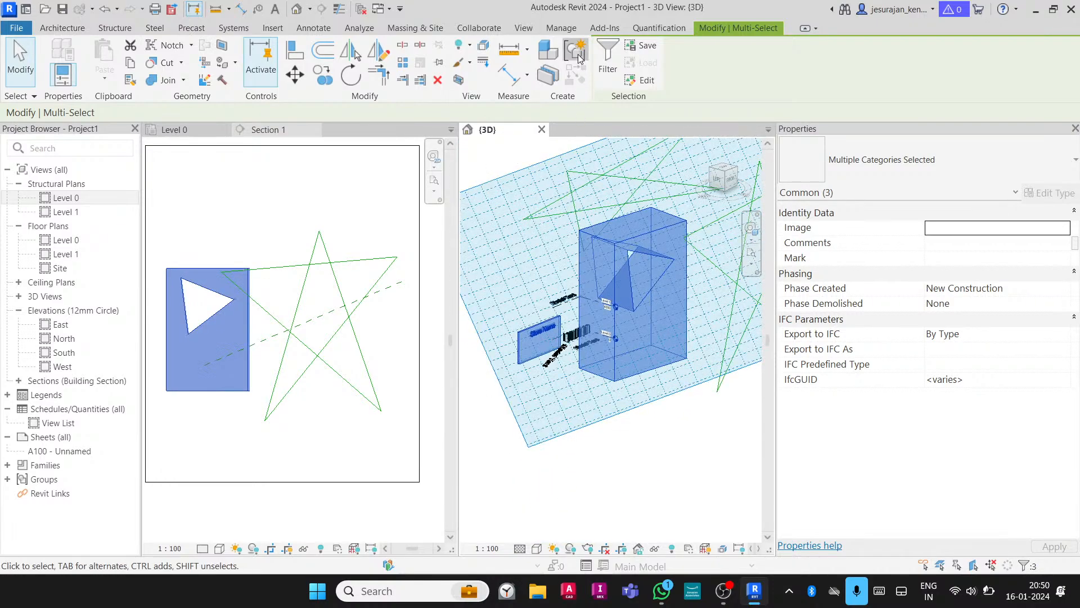
{"action": "left_click", "coordinate": [578, 54]}
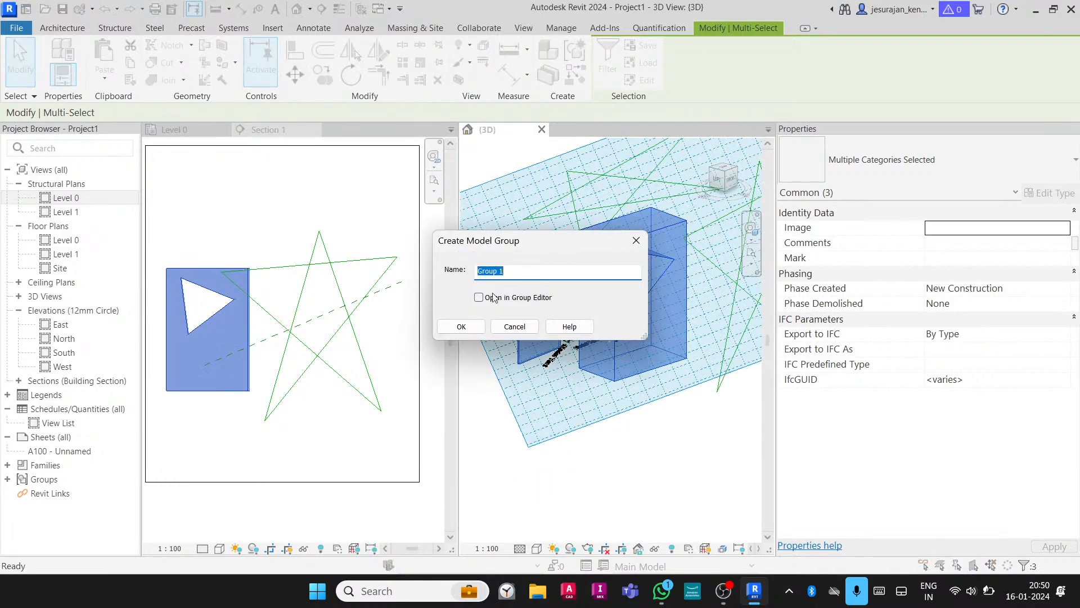
{"action": "left_click", "coordinate": [461, 327]}
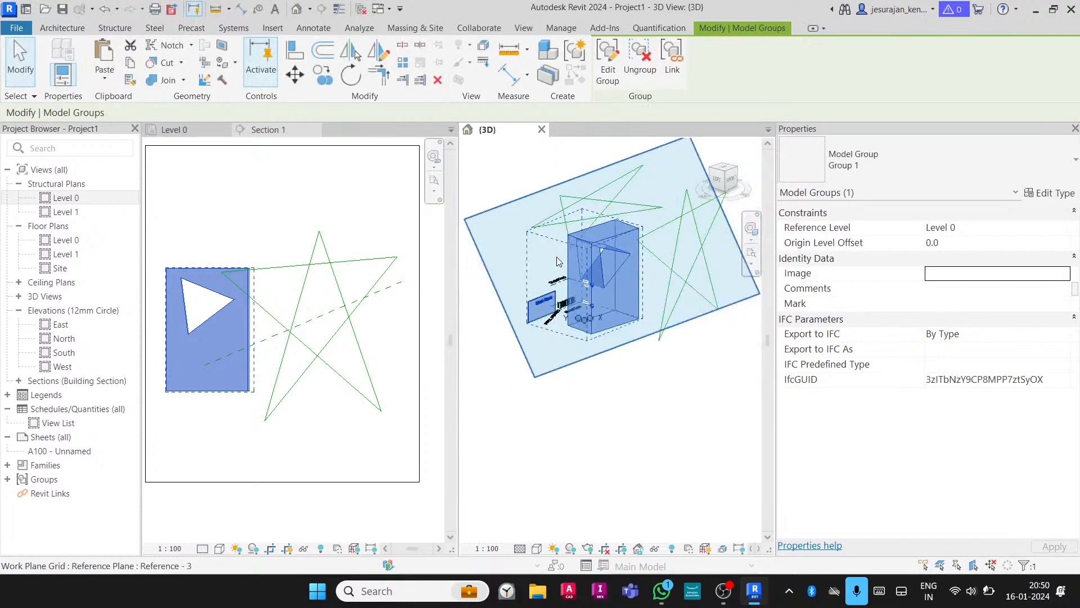
{"action": "middle_click_drag", "start_coordinate": [557, 261], "coordinate": [597, 249], "text": "shift"}
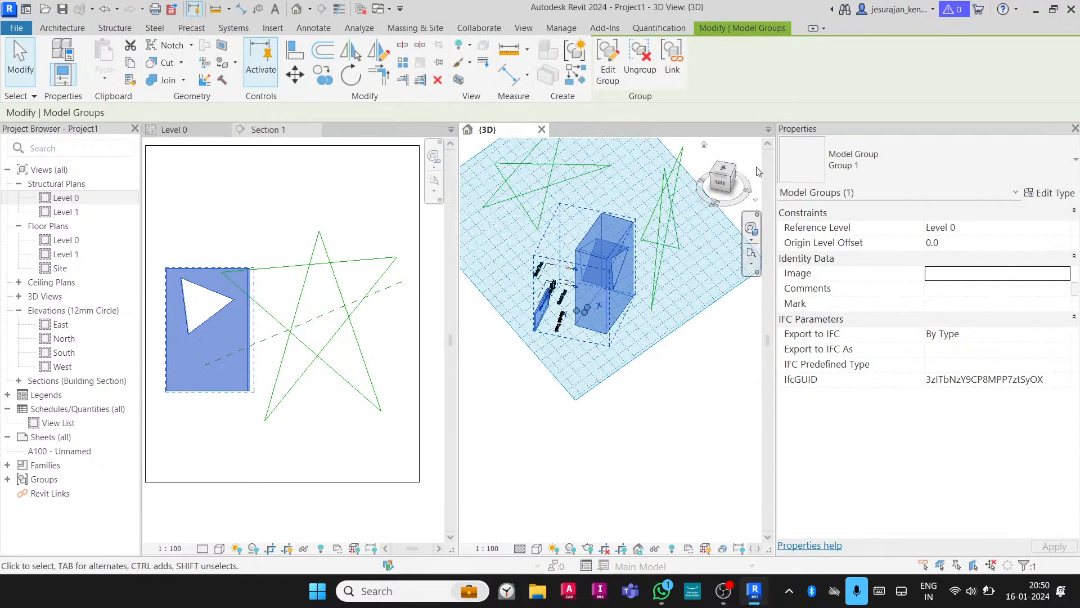
{"action": "left_click", "coordinate": [681, 375]}
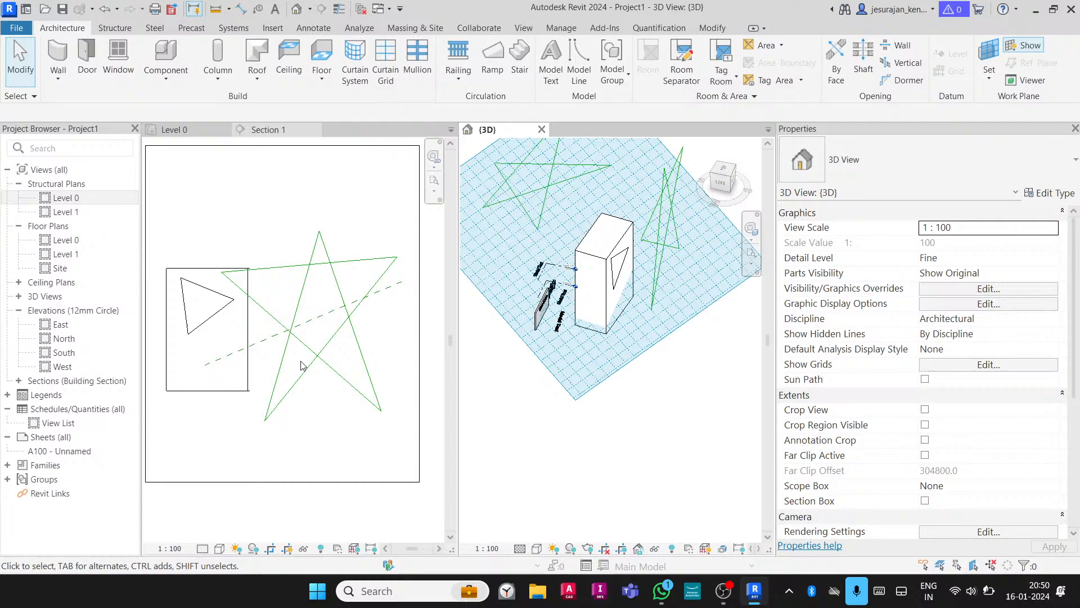
Place a second instance of the model group Group 1 in the Level 0 plan, below the section line
{"action": "left_click", "coordinate": [7, 479]}
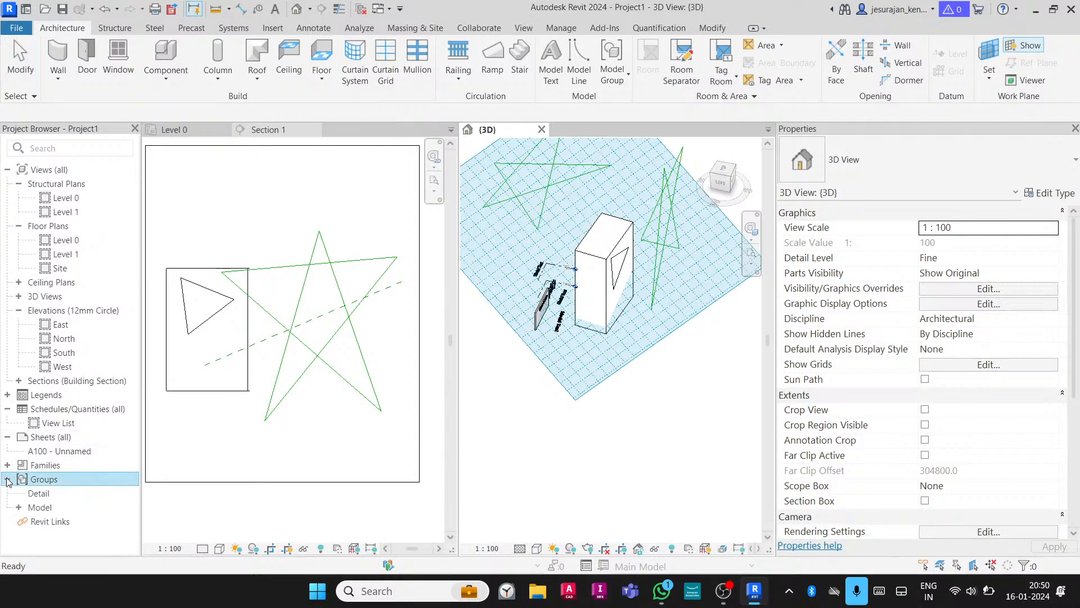
{"action": "left_click", "coordinate": [19, 507]}
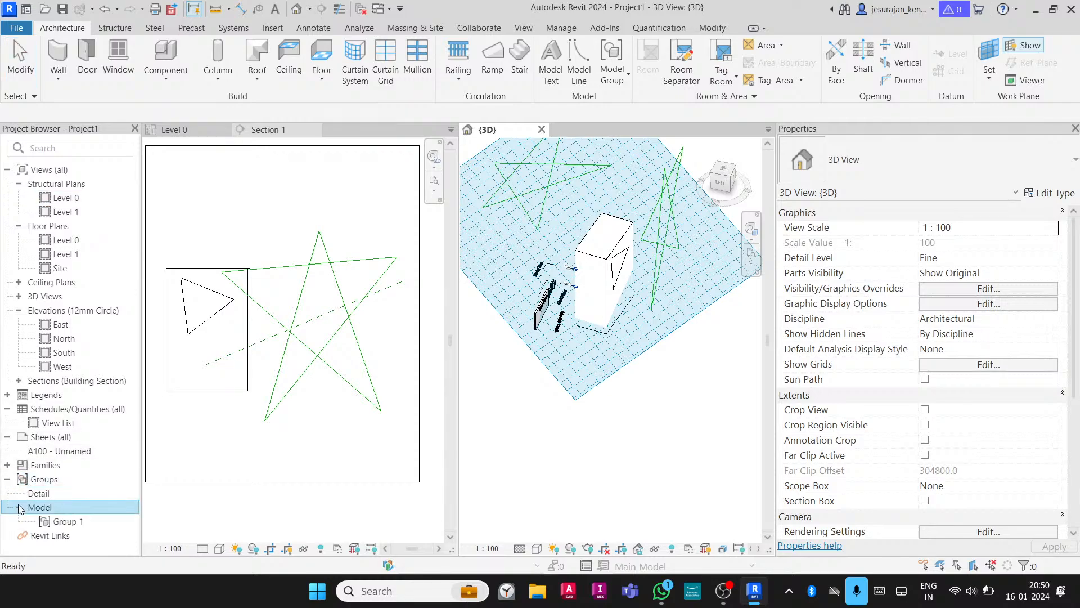
{"action": "left_click", "coordinate": [88, 525]}
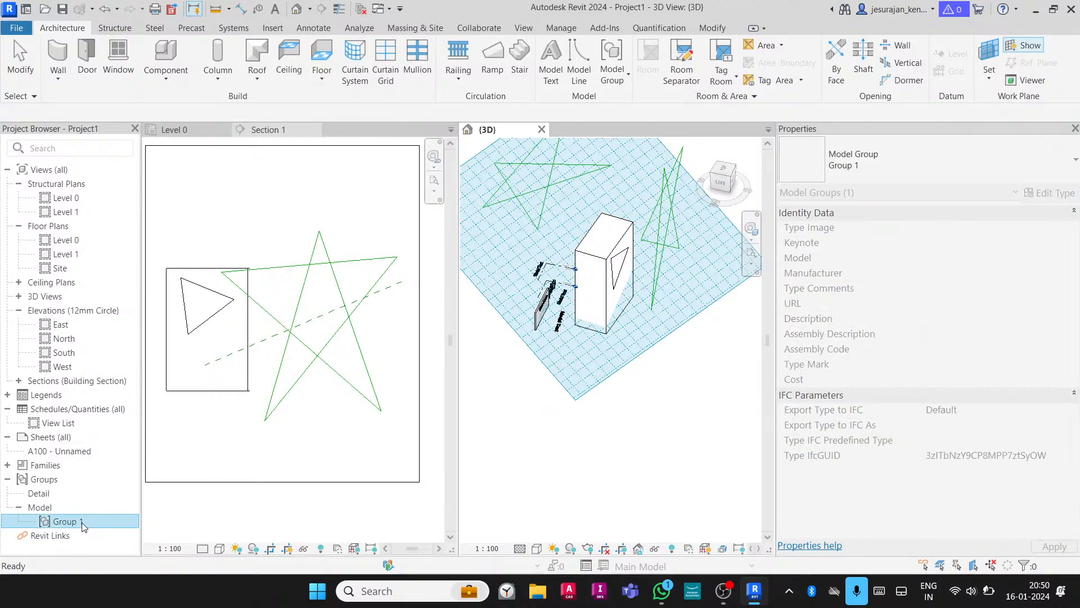
{"action": "left_click", "coordinate": [350, 245]}
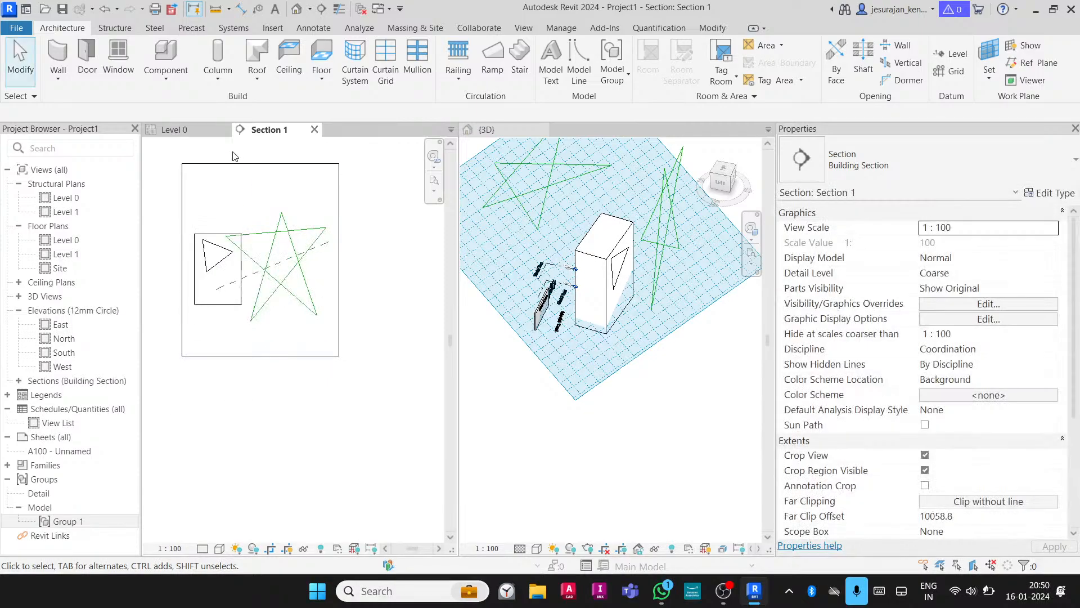
{"action": "left_click", "coordinate": [191, 131]}
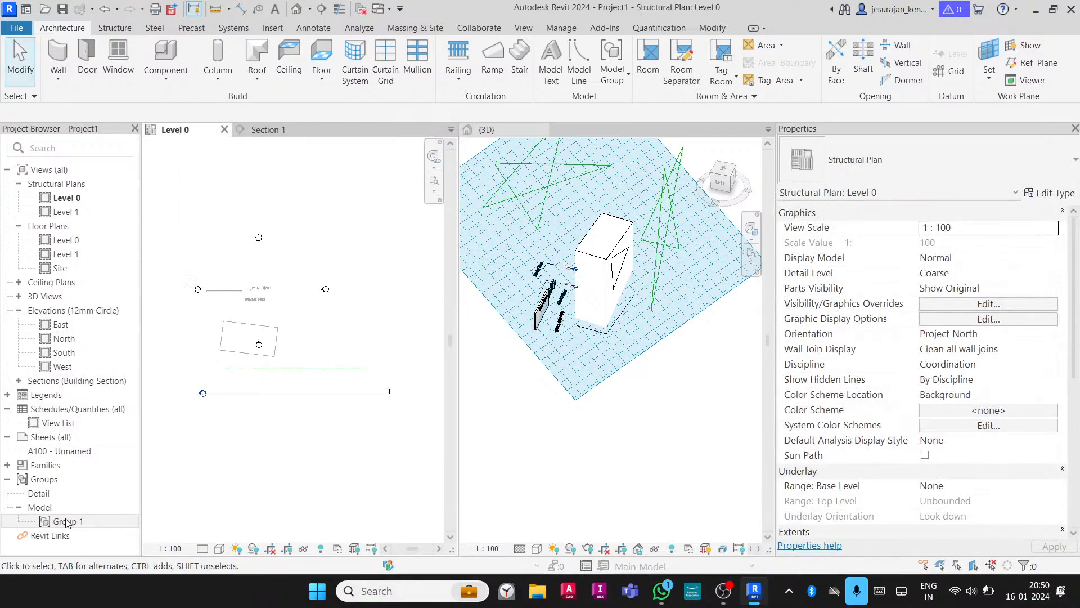
{"action": "left_click_drag", "start_coordinate": [66, 523], "coordinate": [277, 510]}
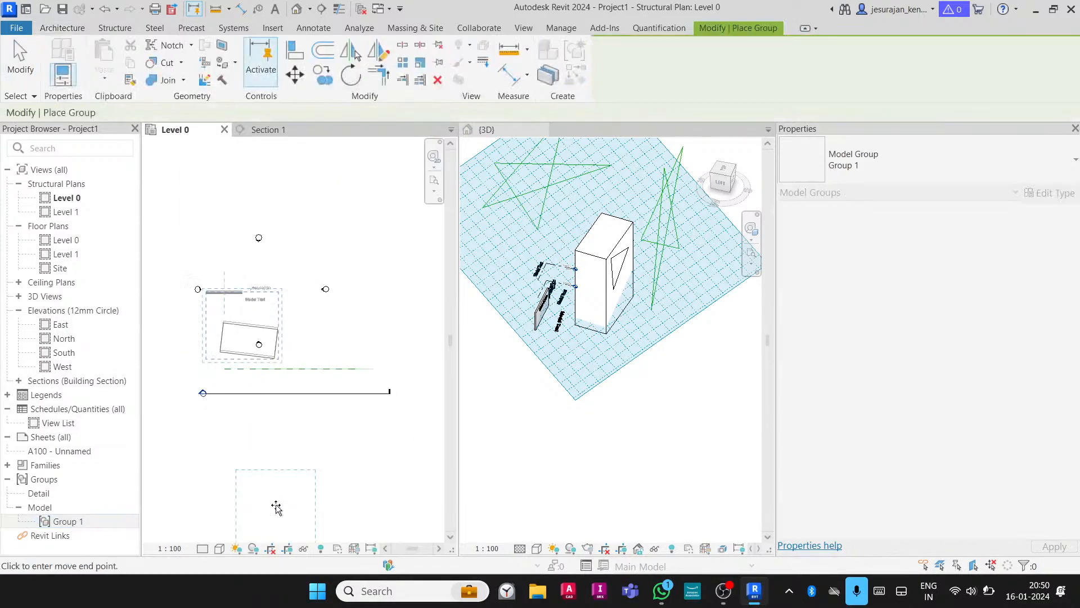
{"action": "left_click", "coordinate": [284, 483]}
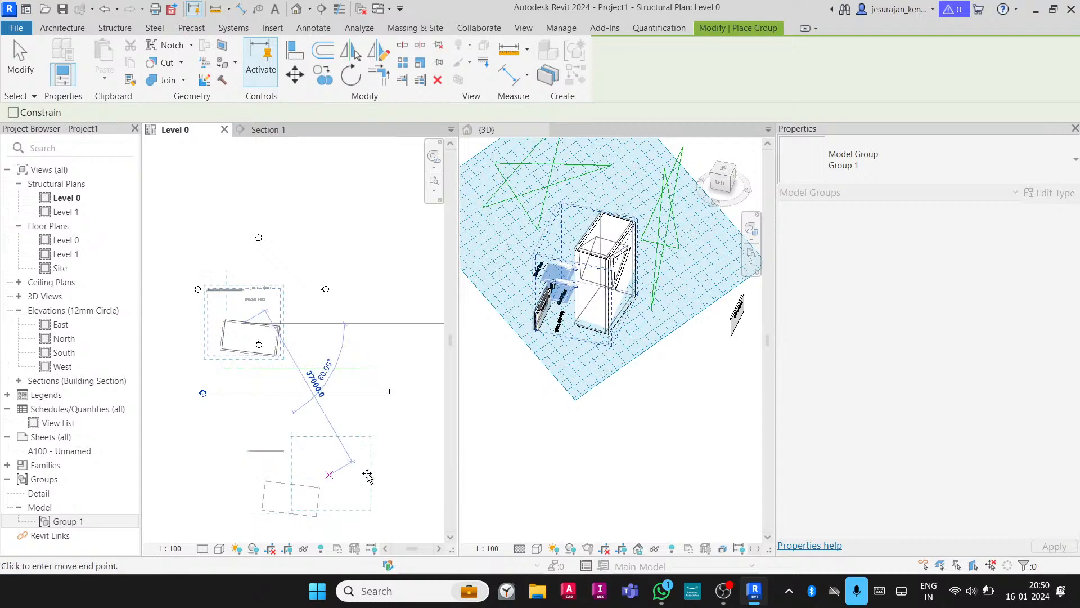
{"action": "left_click", "coordinate": [367, 476]}
{"action": "left_click", "coordinate": [644, 386]}
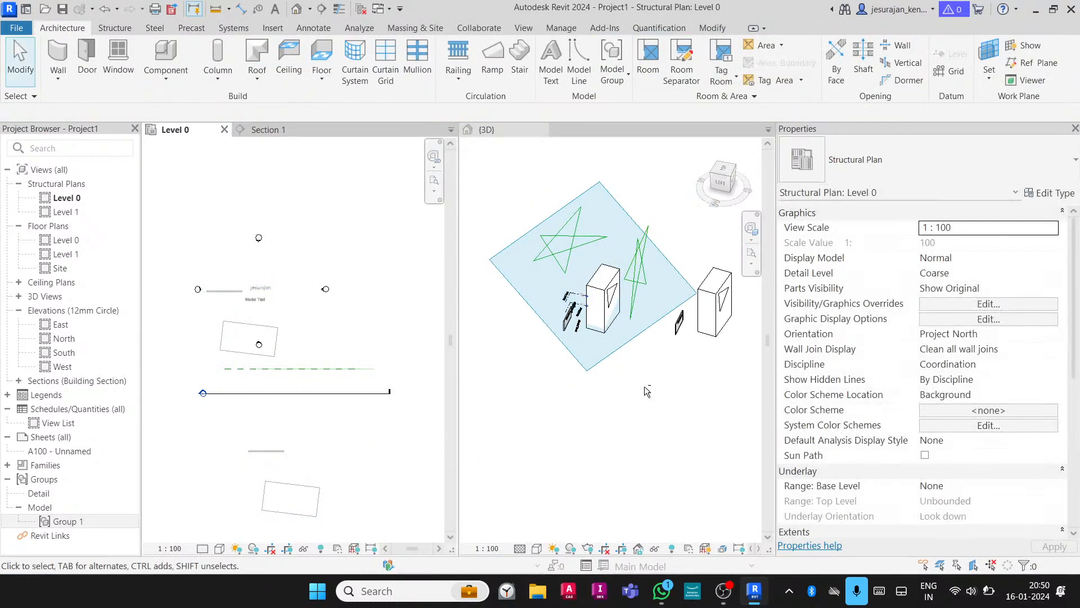
Select the original and the copied instance of Group 1 alternately in the 3D view to compare them
{"action": "left_click", "coordinate": [702, 344]}
{"action": "middle_click_drag", "start_coordinate": [672, 337], "coordinate": [602, 337]}
{"action": "scroll", "coordinate": [677, 327], "scroll_direction": "up", "scroll_amount": 2}
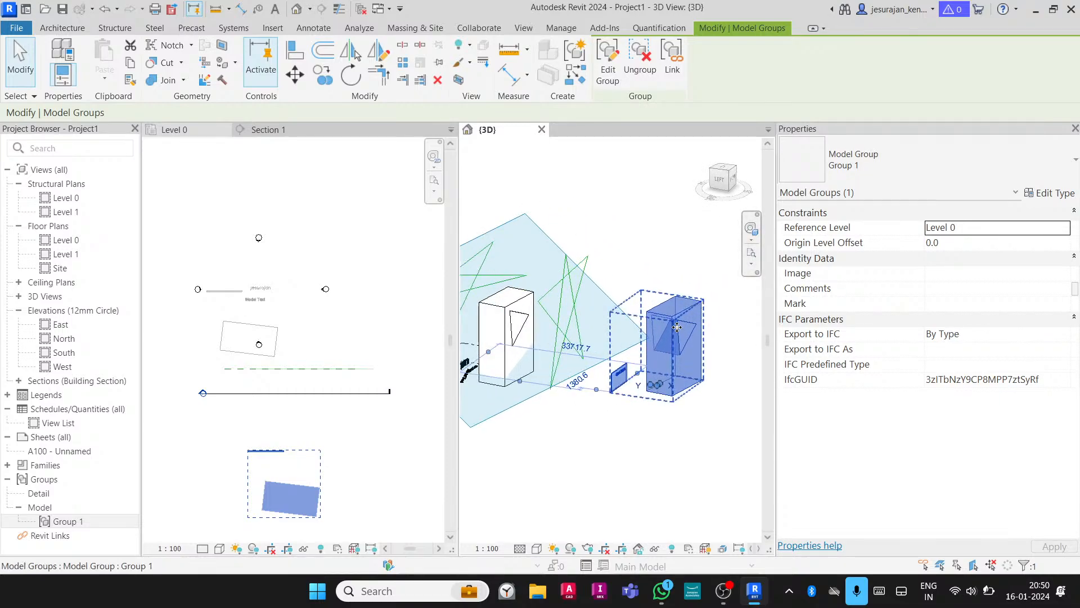
{"action": "middle_click_drag", "start_coordinate": [677, 327], "coordinate": [671, 325], "text": "shift"}
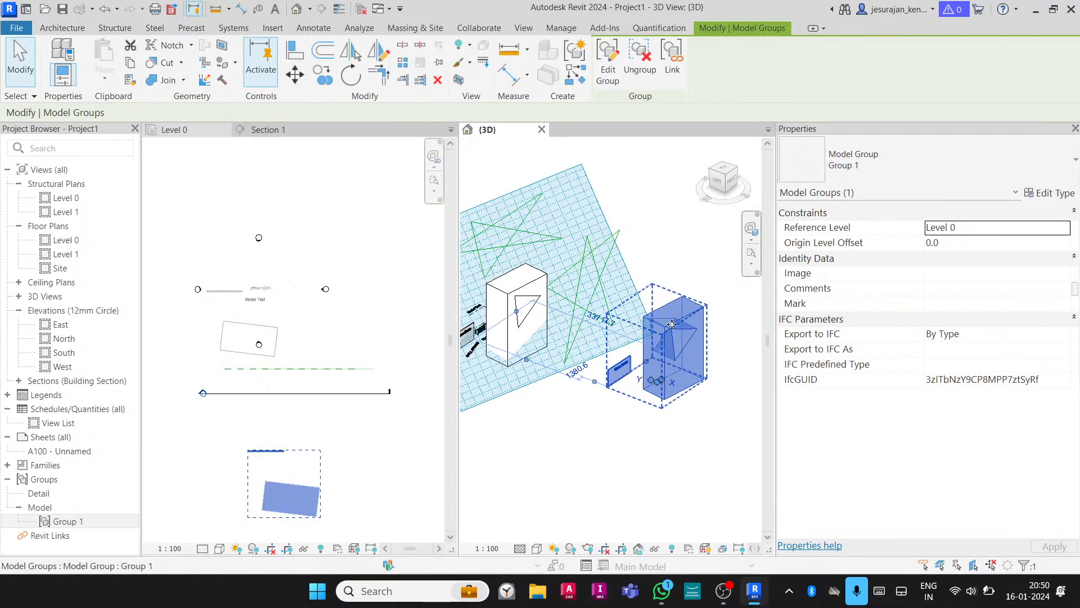
{"action": "left_click", "coordinate": [535, 279]}
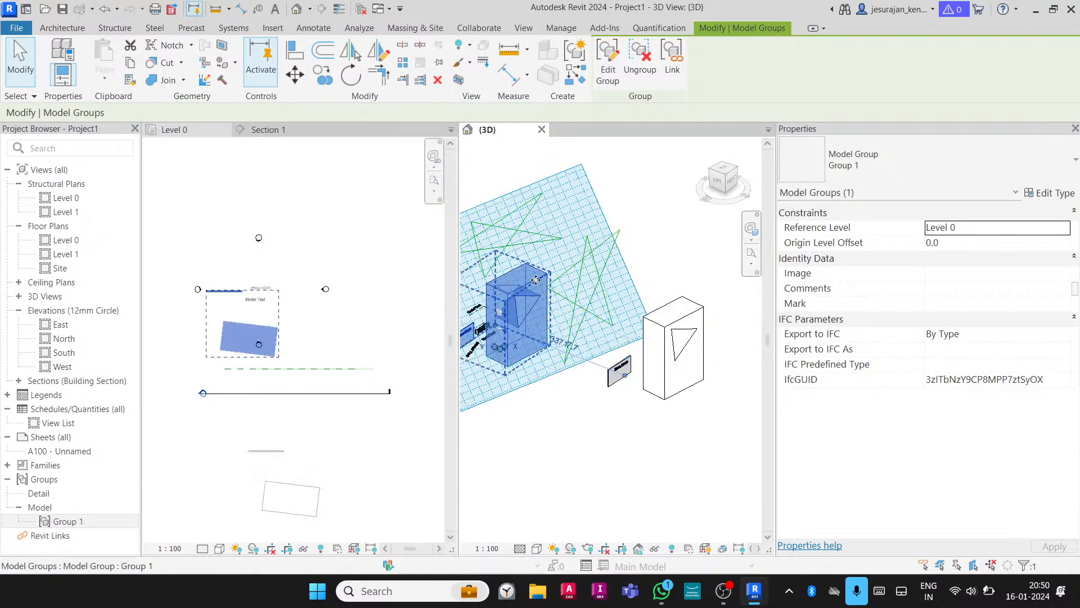
{"action": "left_click", "coordinate": [668, 305]}
{"action": "left_click", "coordinate": [496, 297]}
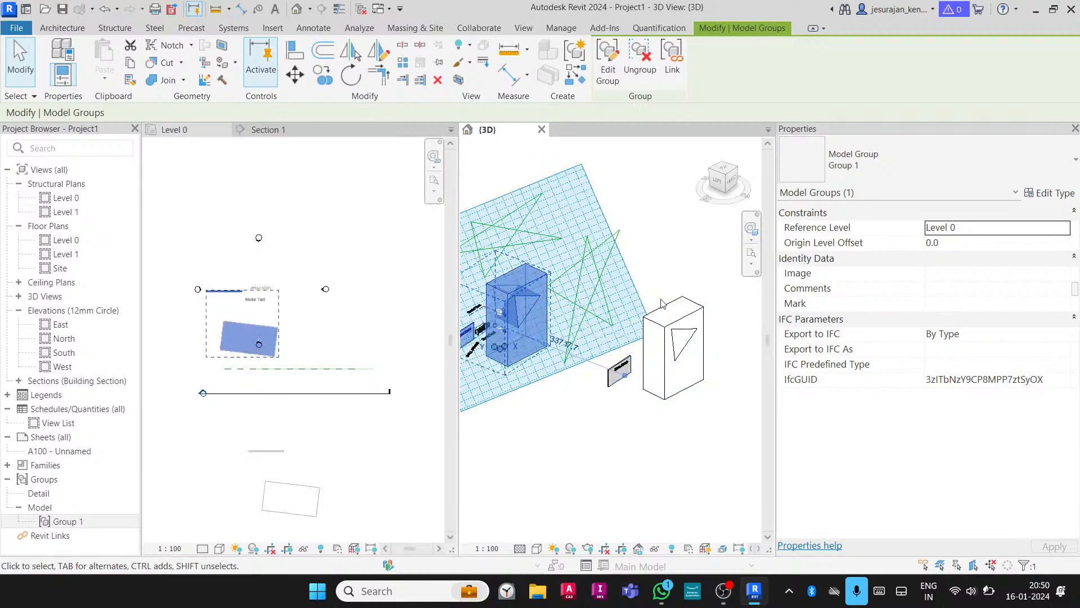
{"action": "left_click", "coordinate": [663, 304]}
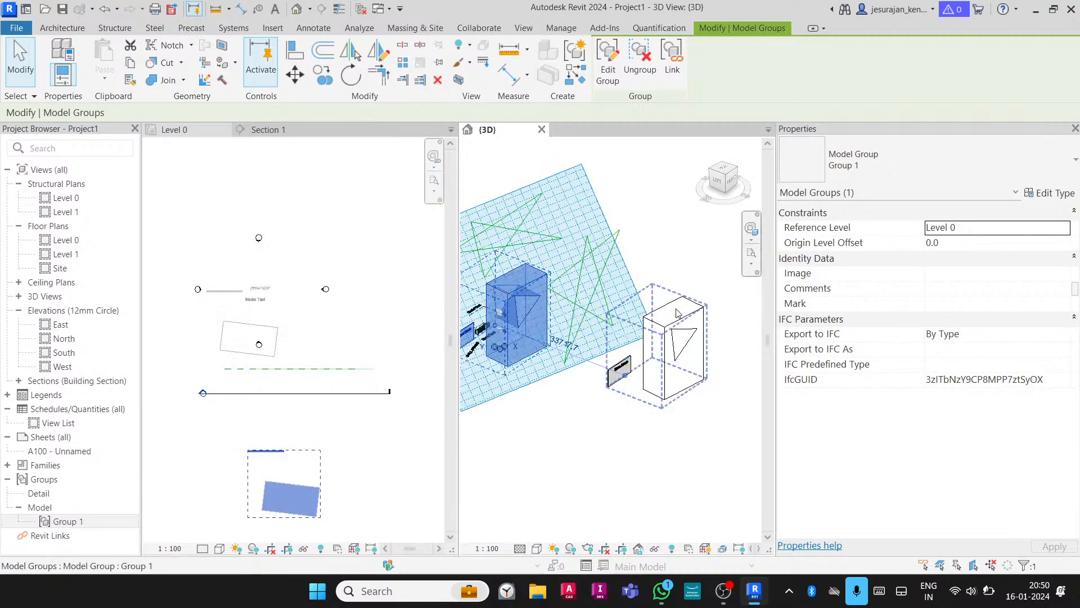
{"action": "left_click", "coordinate": [690, 442]}
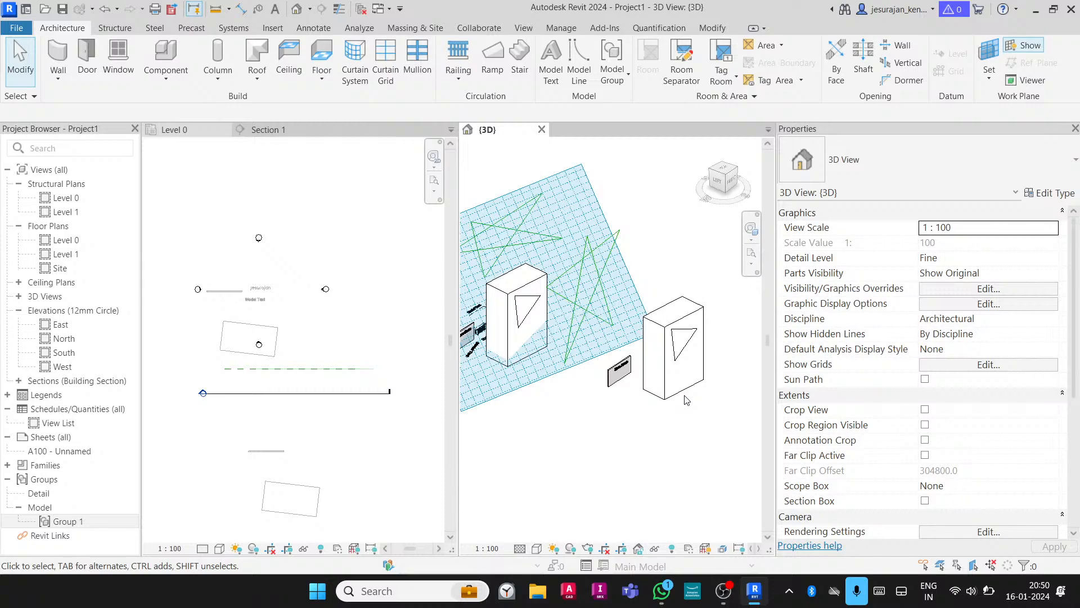
Draw an open five-pointed star of chained detail lines east of the model in the Level 0 plan, with its third side about 20000 mm long
{"action": "left_click", "coordinate": [324, 30]}
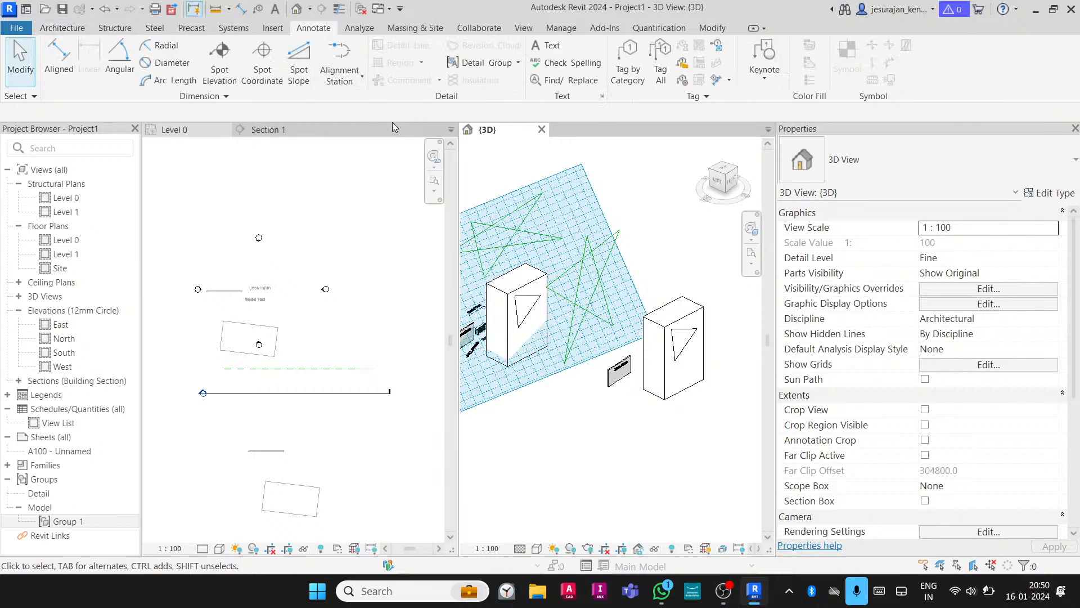
{"action": "left_click", "coordinate": [518, 63]}
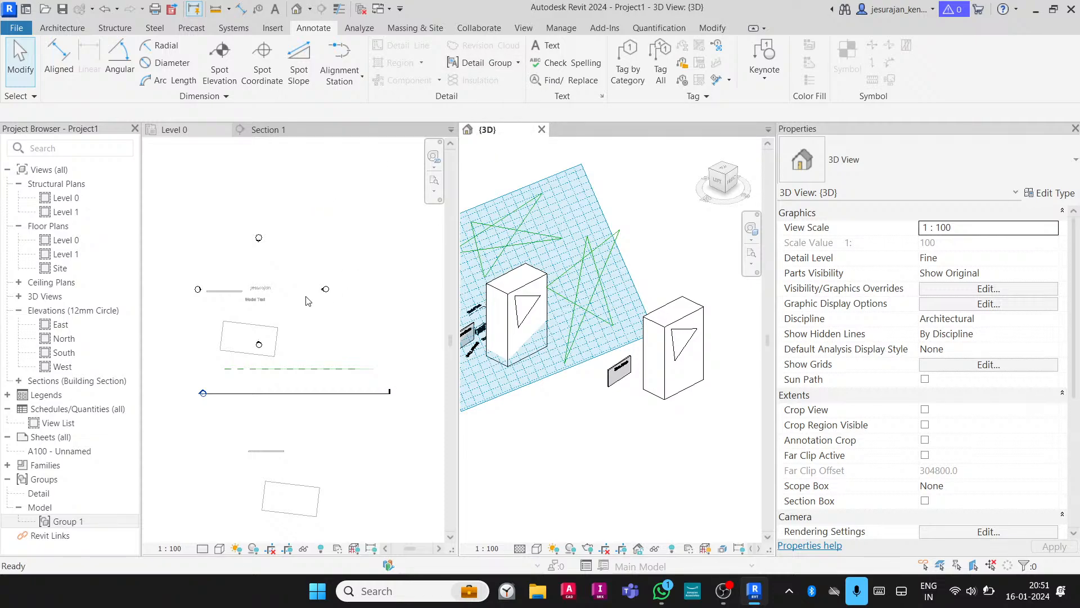
{"action": "left_click", "coordinate": [346, 314]}
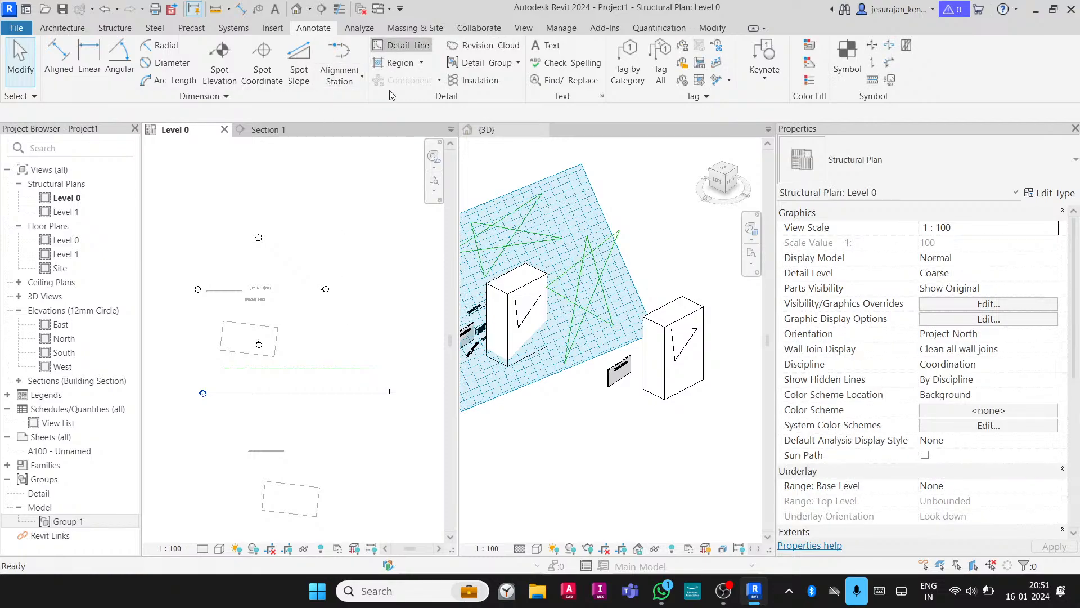
{"action": "left_click", "coordinate": [336, 320]}
{"action": "left_click", "coordinate": [378, 277]}
{"action": "left_click", "coordinate": [401, 358]}
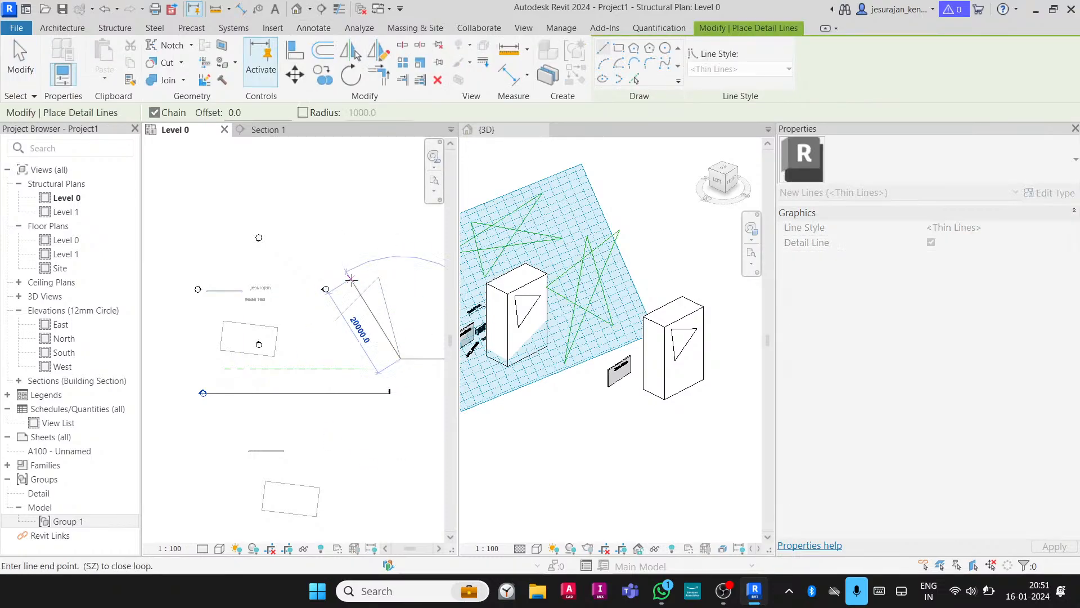
{"action": "left_click", "coordinate": [351, 280]}
{"action": "left_click", "coordinate": [400, 297]}
{"action": "left_click", "coordinate": [335, 313]}
{"action": "key", "text": "Escape"}
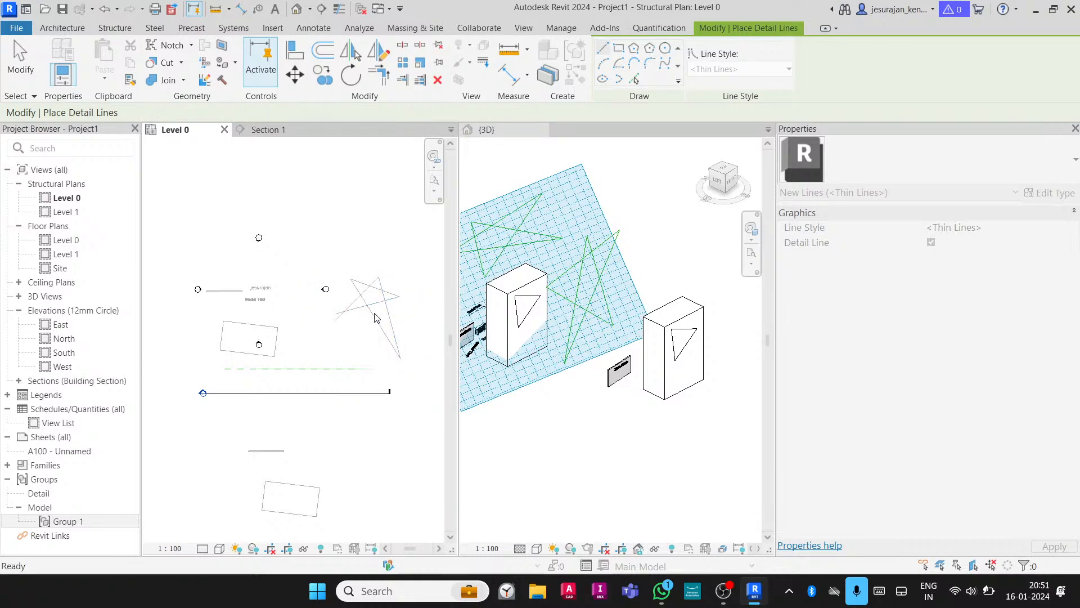
Create a detail group named Detail group - 1 from the five detail lines of the star
{"action": "scroll", "coordinate": [392, 302], "scroll_direction": "up", "scroll_amount": 2}
{"action": "left_click_drag", "start_coordinate": [407, 230], "coordinate": [319, 339]}
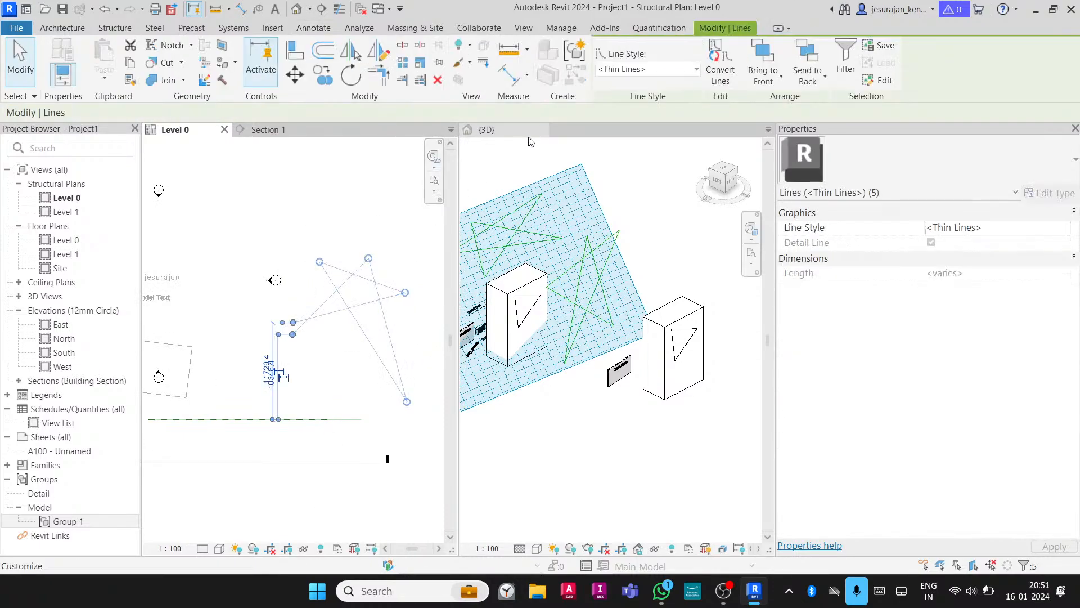
{"action": "left_click", "coordinate": [576, 54]}
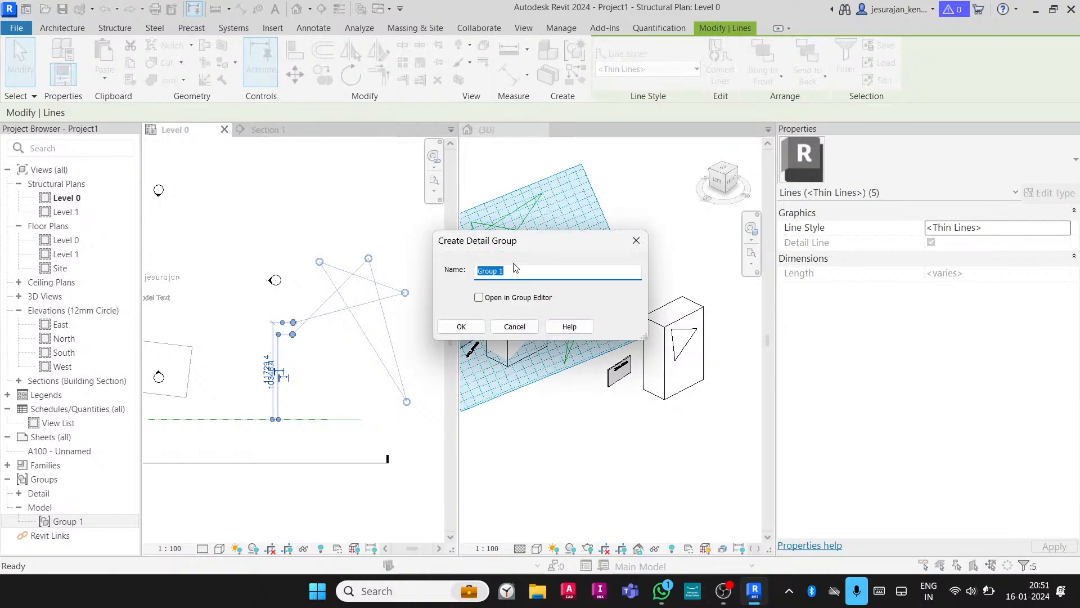
{"action": "type", "text": "Detail g"}
{"action": "left_click", "coordinate": [461, 327]}
{"action": "left_click", "coordinate": [379, 225]}
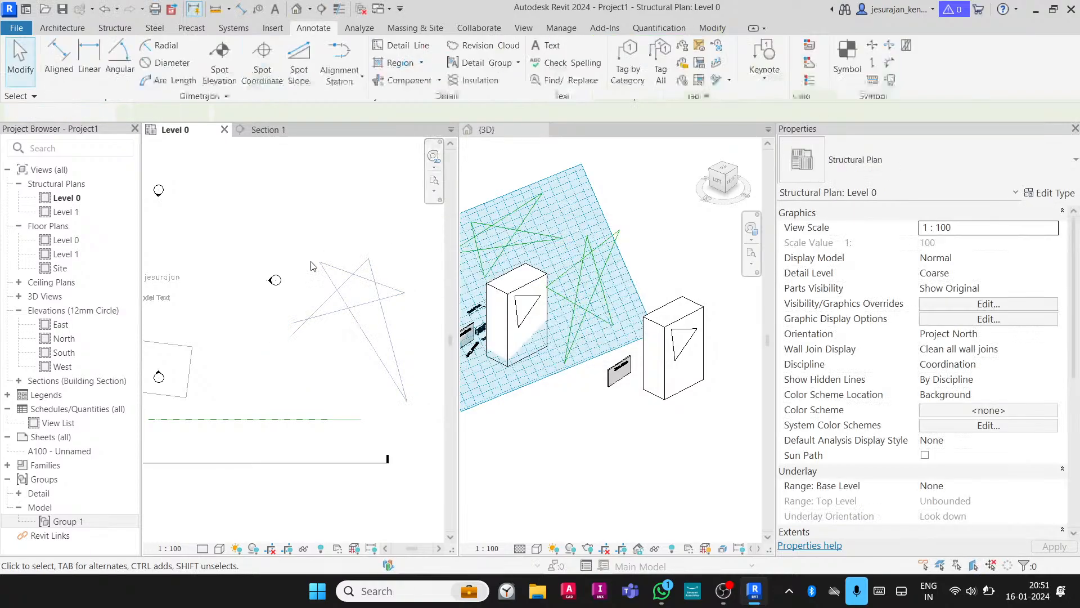
Place a second instance of Detail group - 1 in the Level 0 plan, just below the end of the section line
{"action": "left_click", "coordinate": [19, 494]}
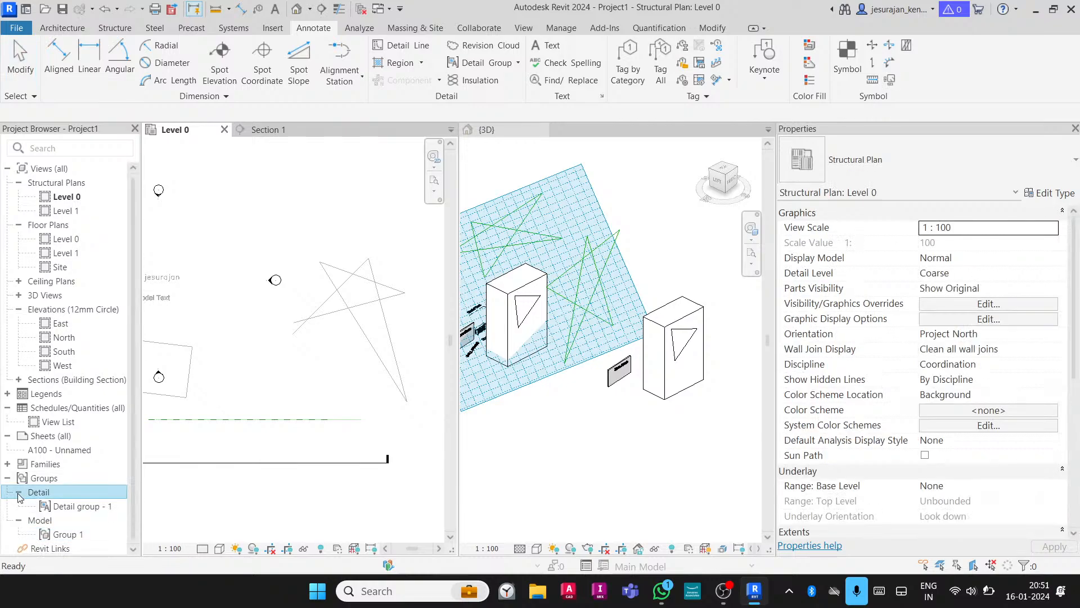
{"action": "left_click", "coordinate": [76, 507]}
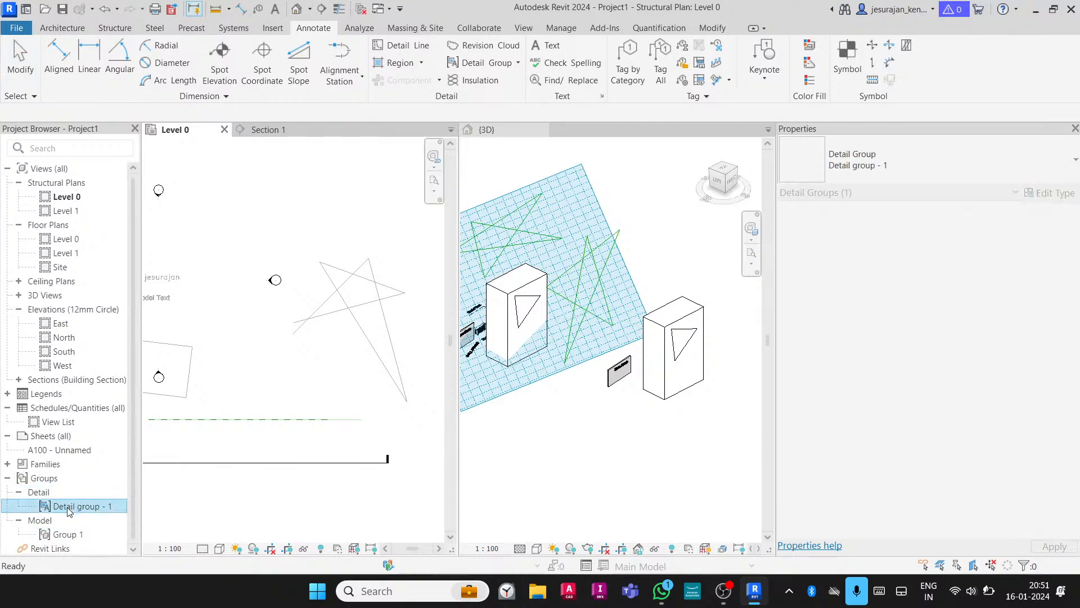
{"action": "left_click_drag", "start_coordinate": [68, 511], "coordinate": [388, 427]}
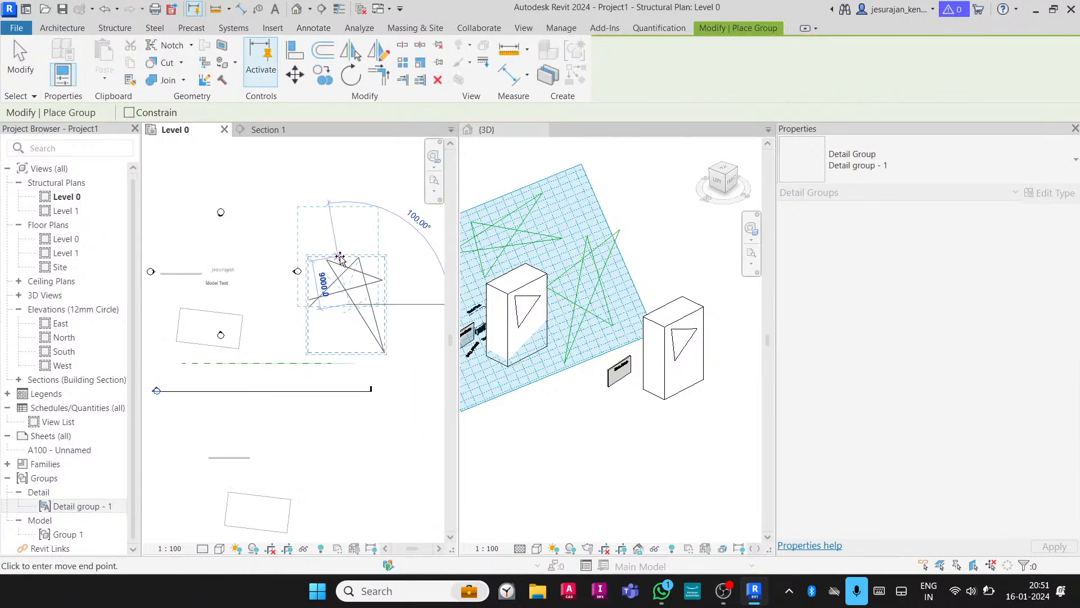
{"action": "left_click", "coordinate": [373, 445]}
{"action": "key", "text": "Escape"}
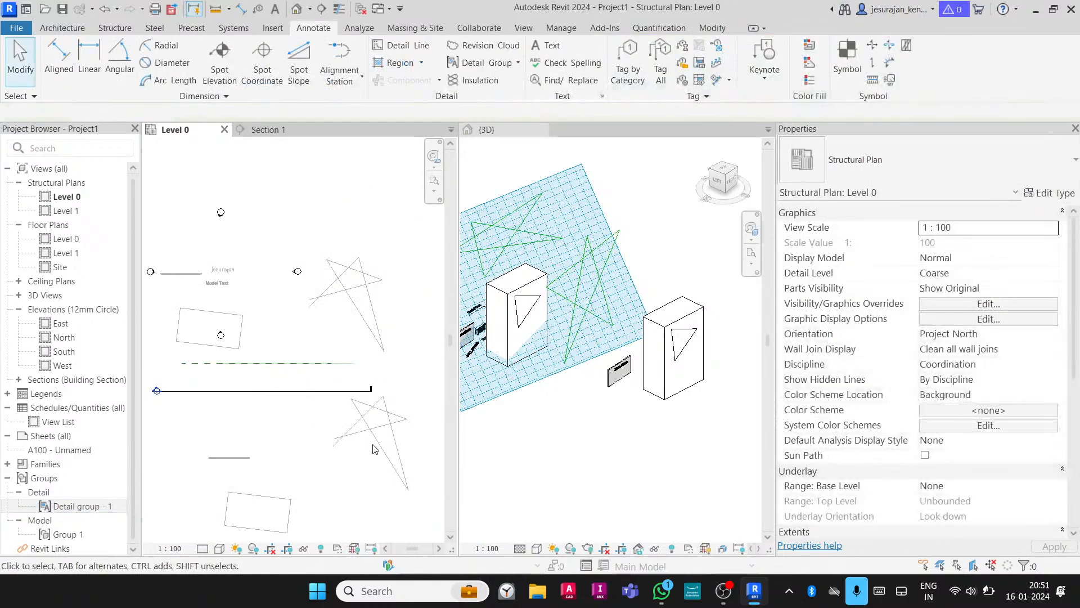
Select the copied and the original detail group in turn in the Level 0 plan to examine them
{"action": "left_click", "coordinate": [374, 449]}
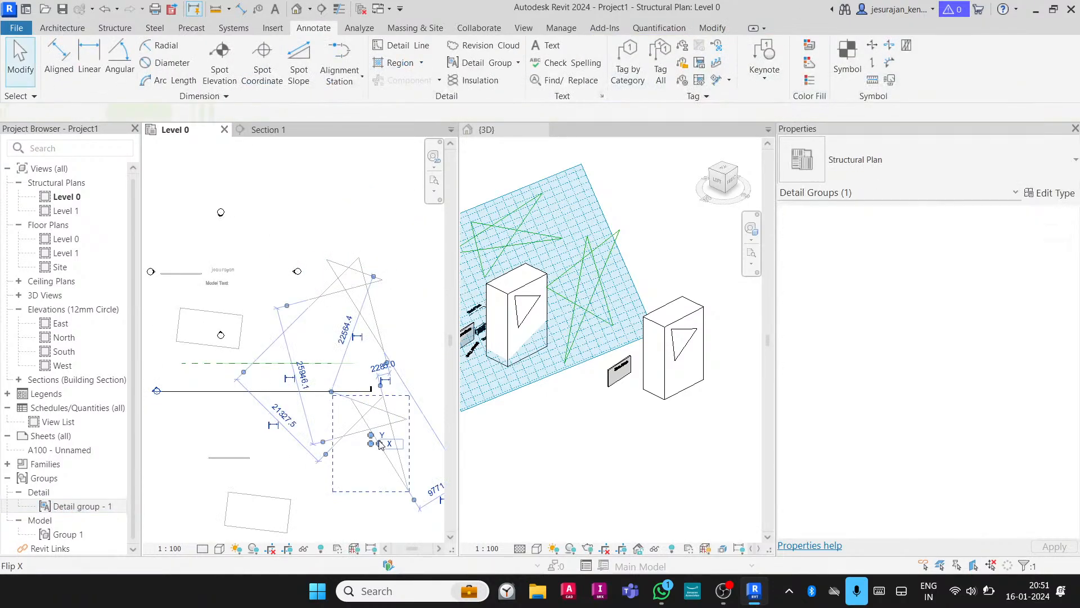
{"action": "left_click", "coordinate": [362, 304]}
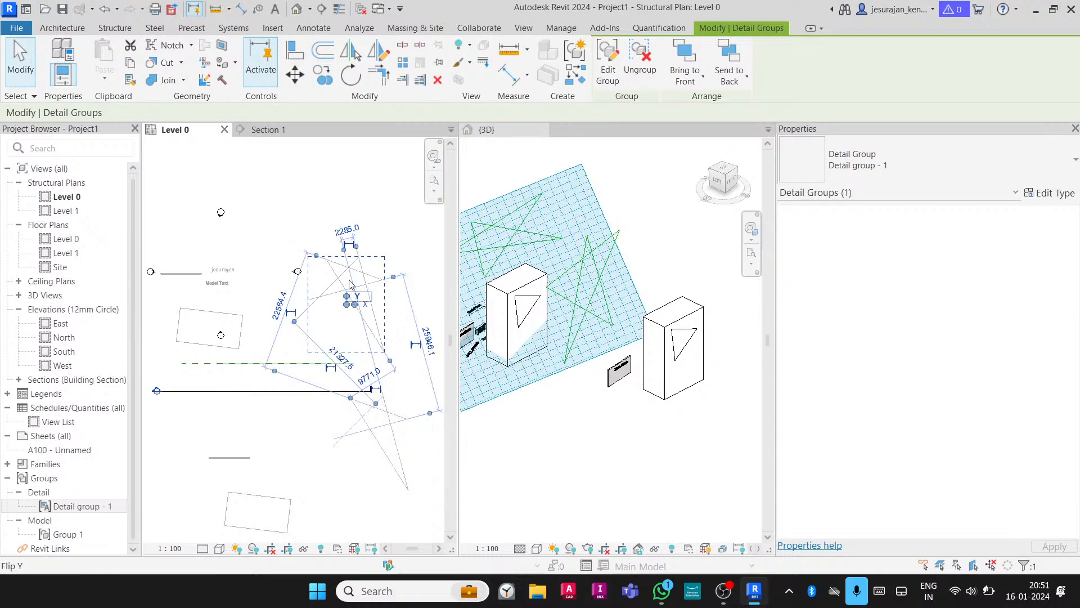
{"action": "key", "text": "Escape"}
{"action": "left_click", "coordinate": [401, 487]}
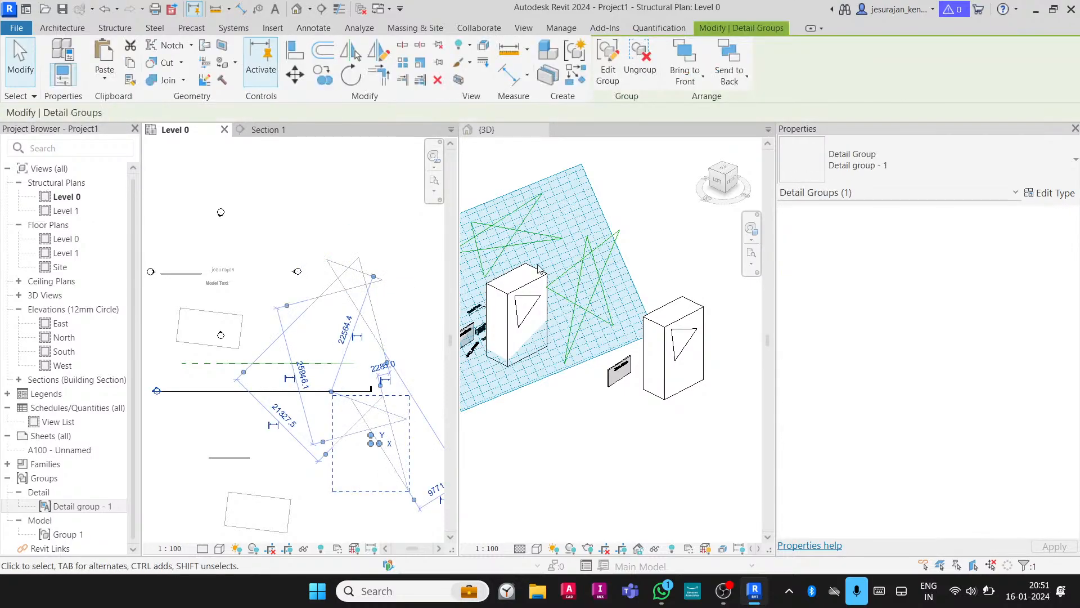
Edit Detail group - 1, move the free outer end of the star's near-horizontal line downward, and finish the group
{"action": "left_click", "coordinate": [607, 62]}
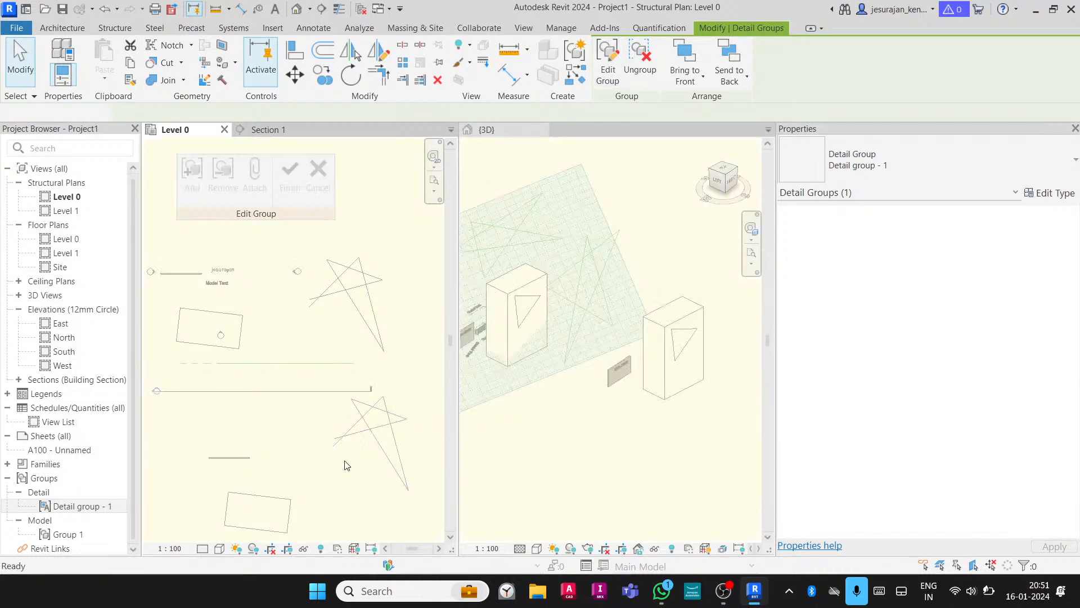
{"action": "left_click", "coordinate": [350, 435]}
{"action": "left_click_drag", "start_coordinate": [334, 439], "coordinate": [359, 483]}
{"action": "key", "text": "Escape"}
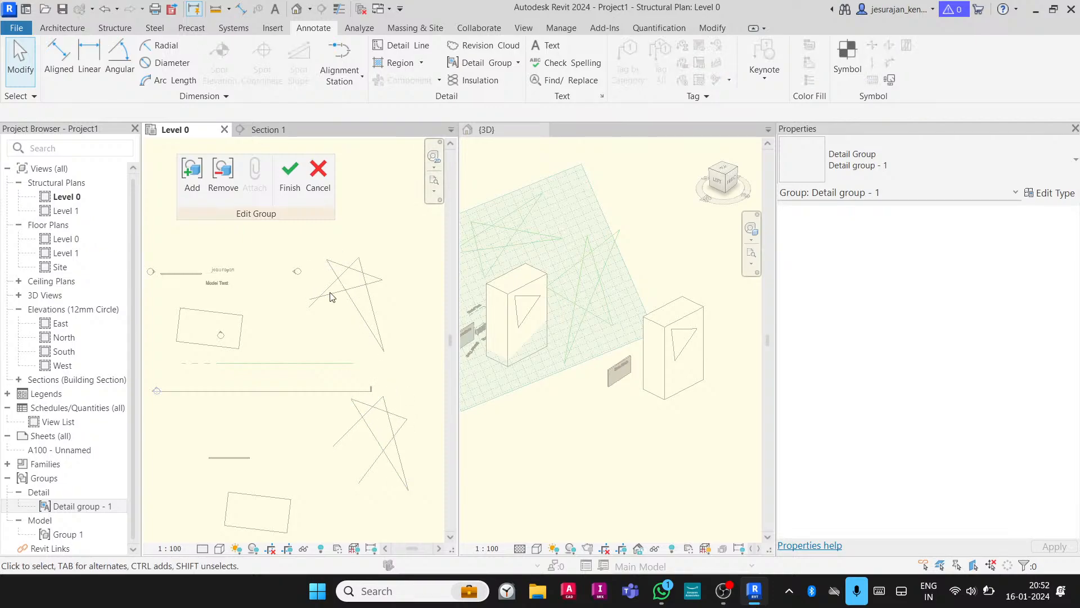
{"action": "left_click", "coordinate": [290, 187]}
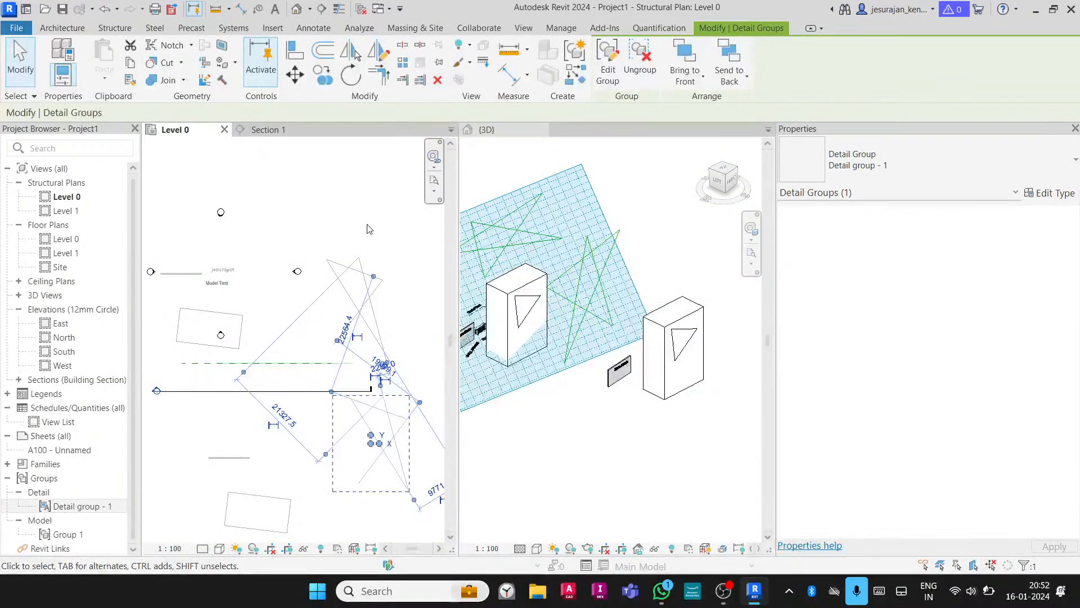
{"action": "left_click", "coordinate": [368, 229]}
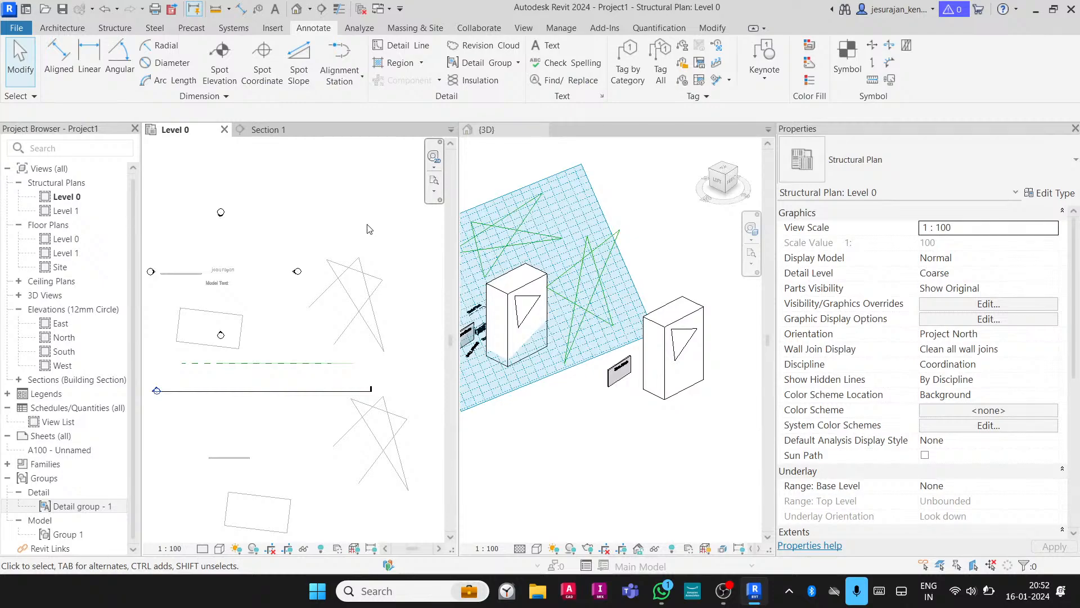
{"action": "left_click", "coordinate": [380, 279]}
{"action": "left_click", "coordinate": [385, 201]}
{"action": "left_click", "coordinate": [42, 30]}
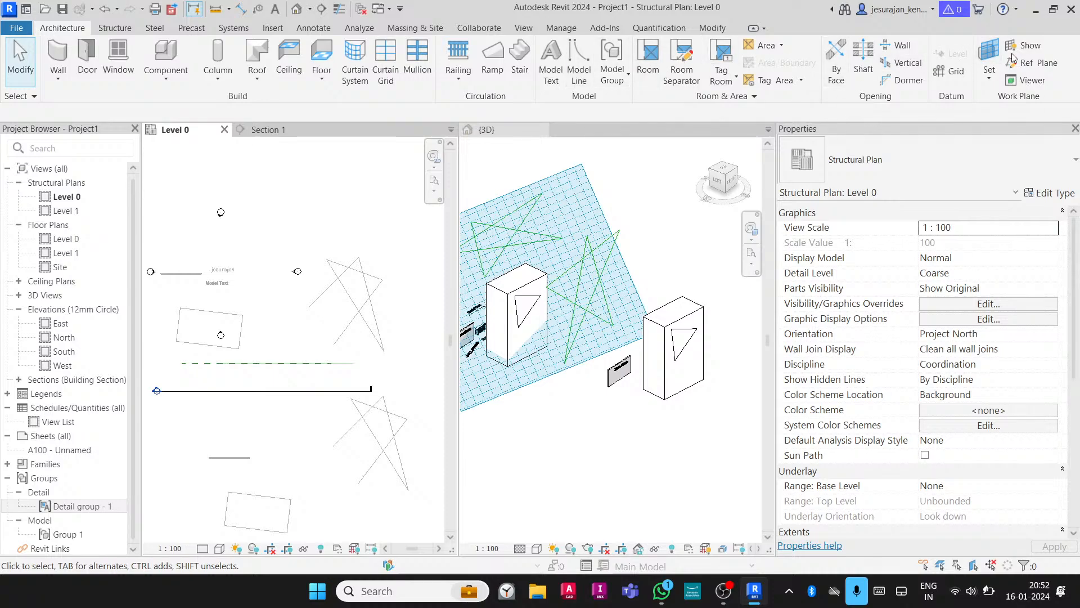
{"action": "left_click", "coordinate": [620, 82]}
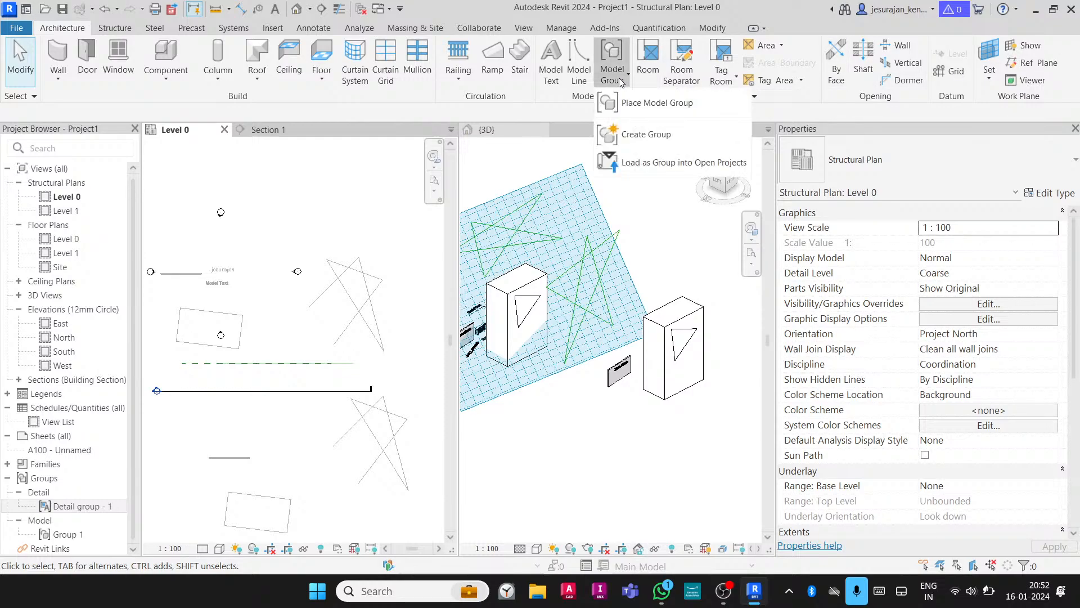
{"action": "left_click", "coordinate": [621, 83]}
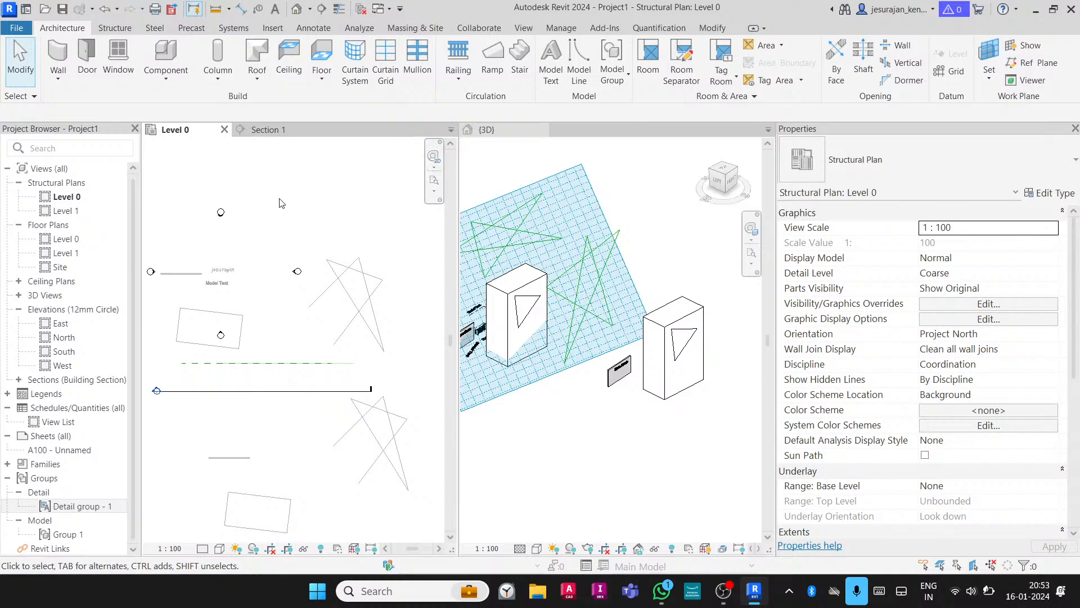
Open the Section 1 view from its section line in the Level 0 plan and examine the Reference - 3 plane
{"action": "right_click", "coordinate": [324, 391]}
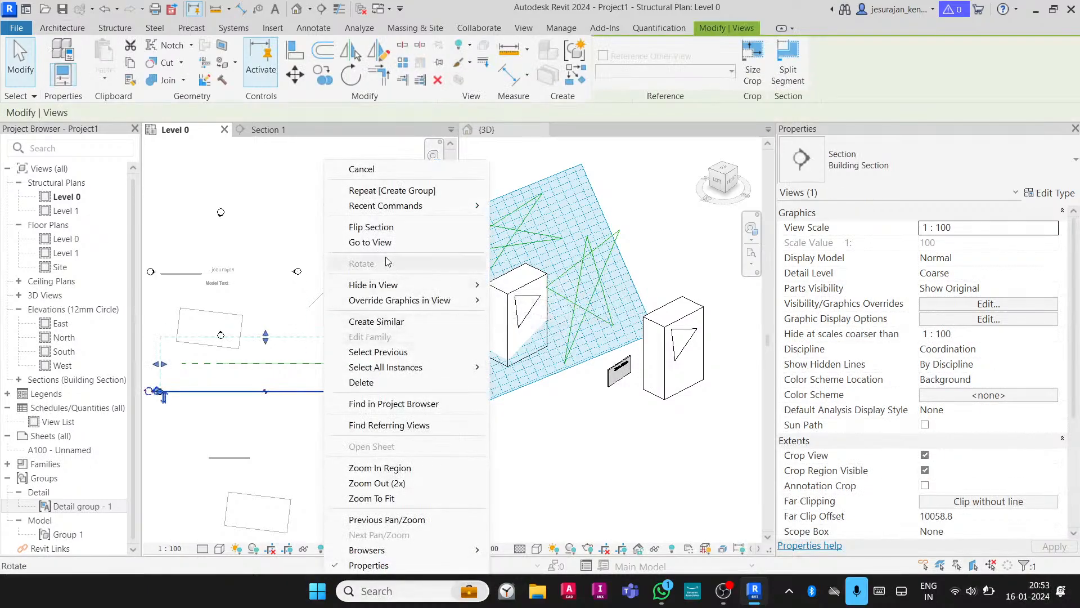
{"action": "left_click", "coordinate": [383, 245]}
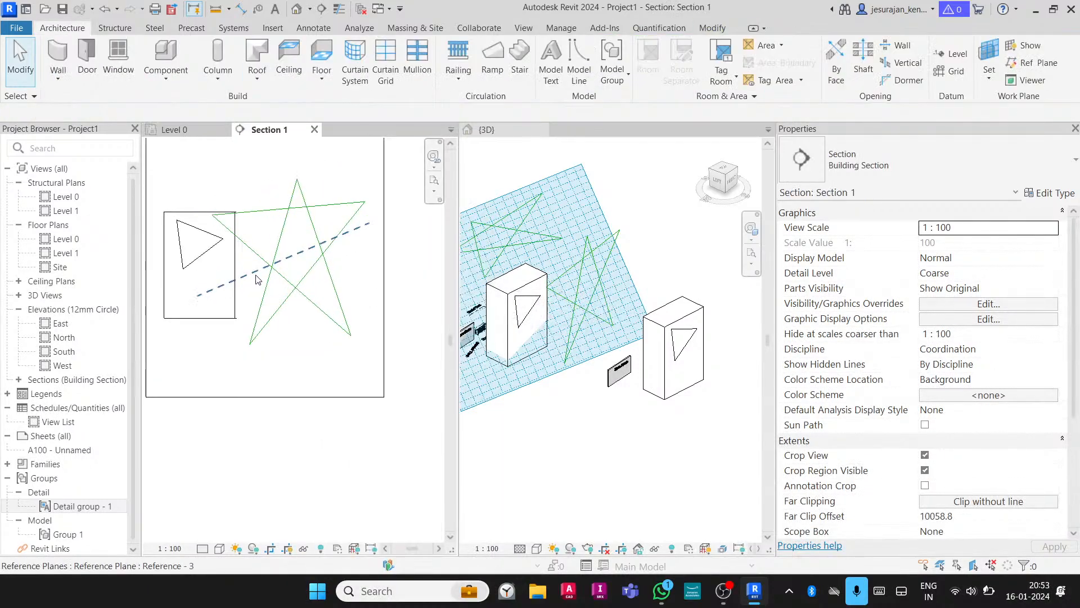
{"action": "left_click", "coordinate": [256, 274]}
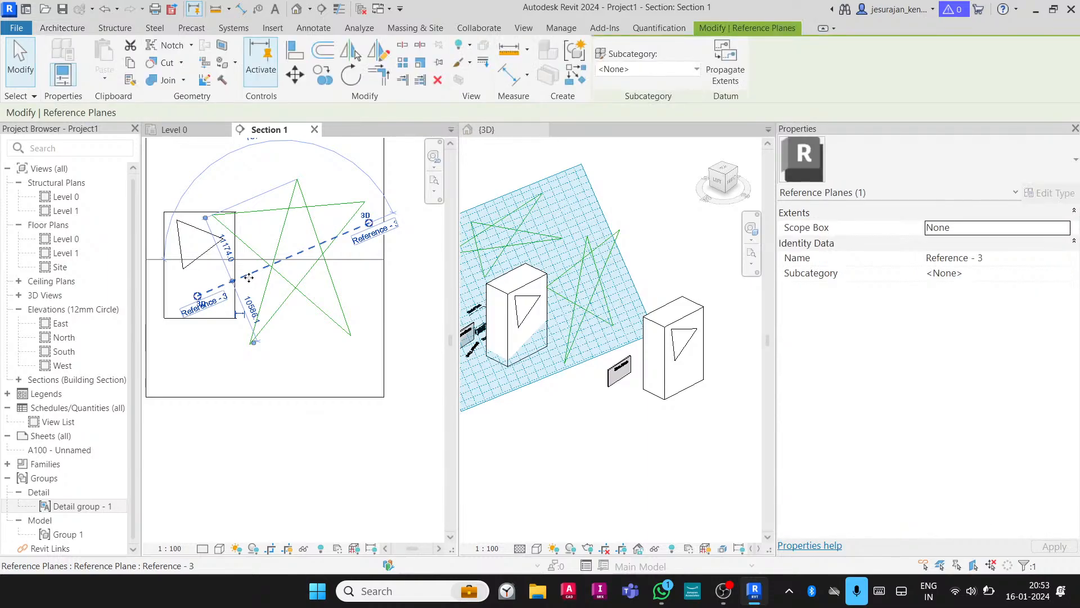
{"action": "left_click", "coordinate": [372, 282]}
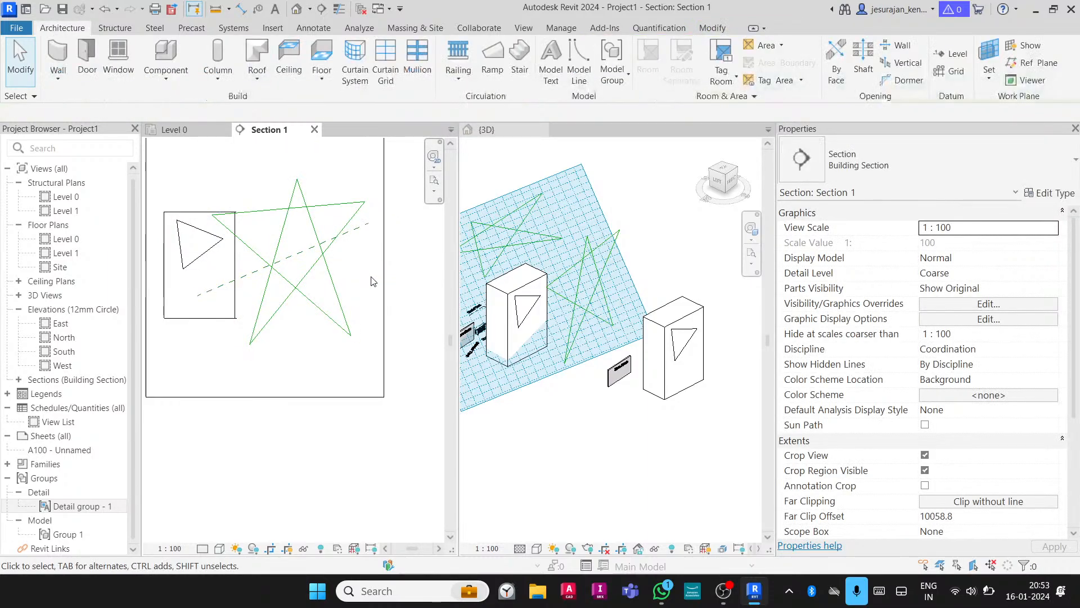
Draw a horizontal model line about 25000 mm long across the star in Section 1, crossing the sloped reference plane
{"action": "left_click", "coordinate": [580, 63]}
{"action": "left_click", "coordinate": [222, 284]}
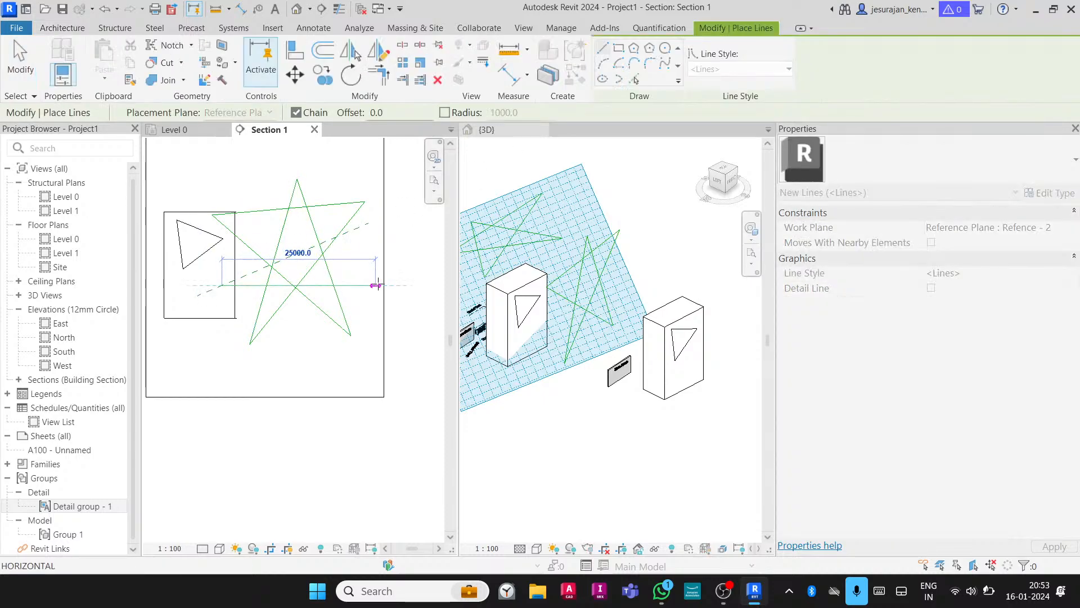
{"action": "left_click", "coordinate": [376, 285]}
{"action": "key", "text": "Escape"}
{"action": "key", "text": "Escape"}
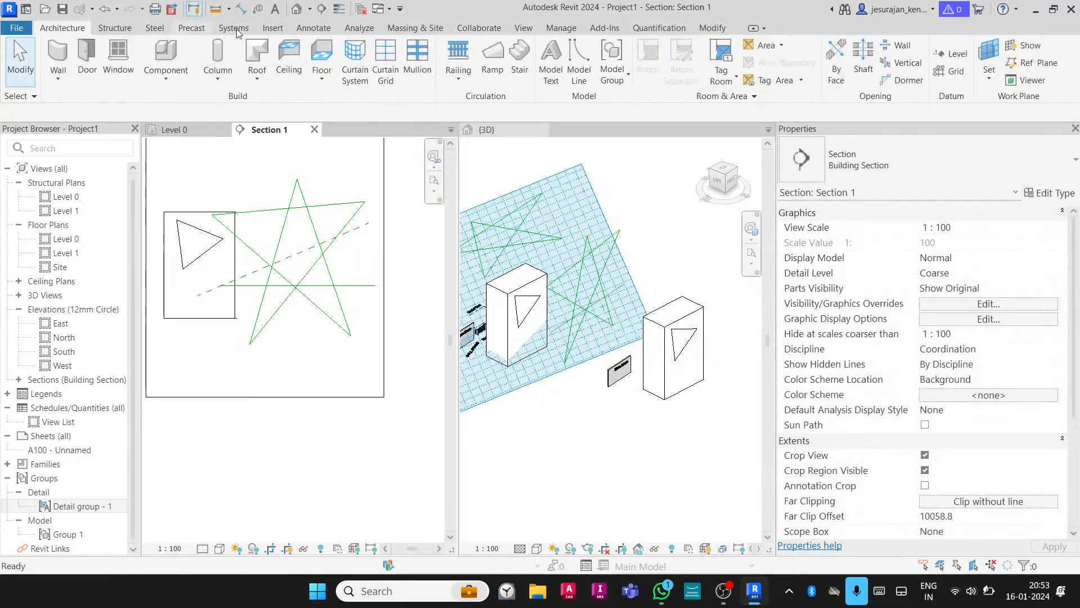
Add an angular dimension between the Reference - 3 plane and the horizontal model line in Section 1
{"action": "left_click", "coordinate": [313, 28]}
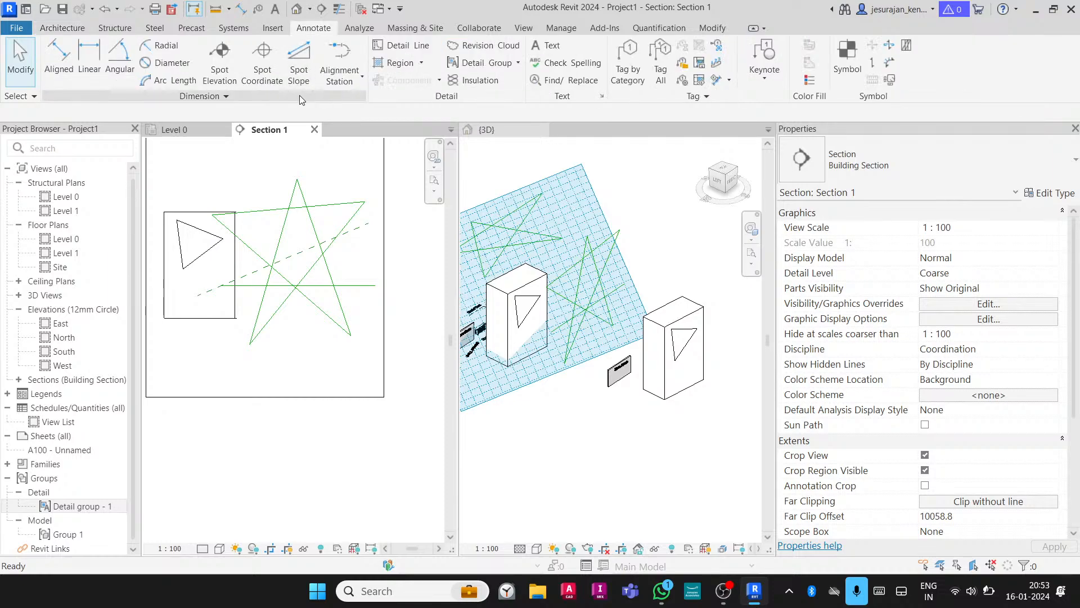
{"action": "left_click", "coordinate": [107, 82]}
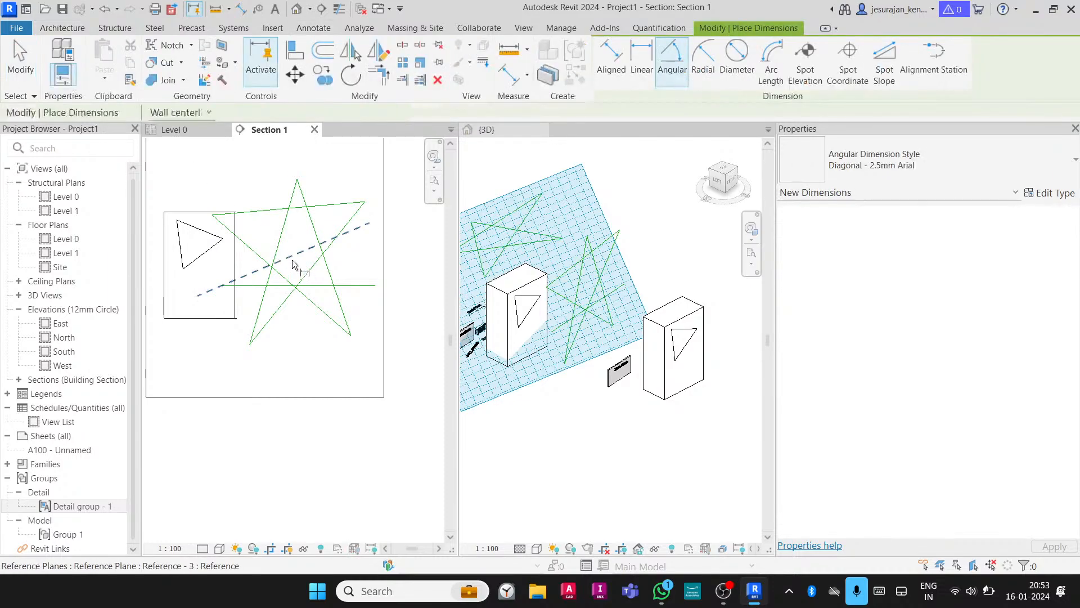
{"action": "left_click", "coordinate": [317, 286]}
{"action": "scroll", "coordinate": [299, 270], "scroll_direction": "up", "scroll_amount": 6}
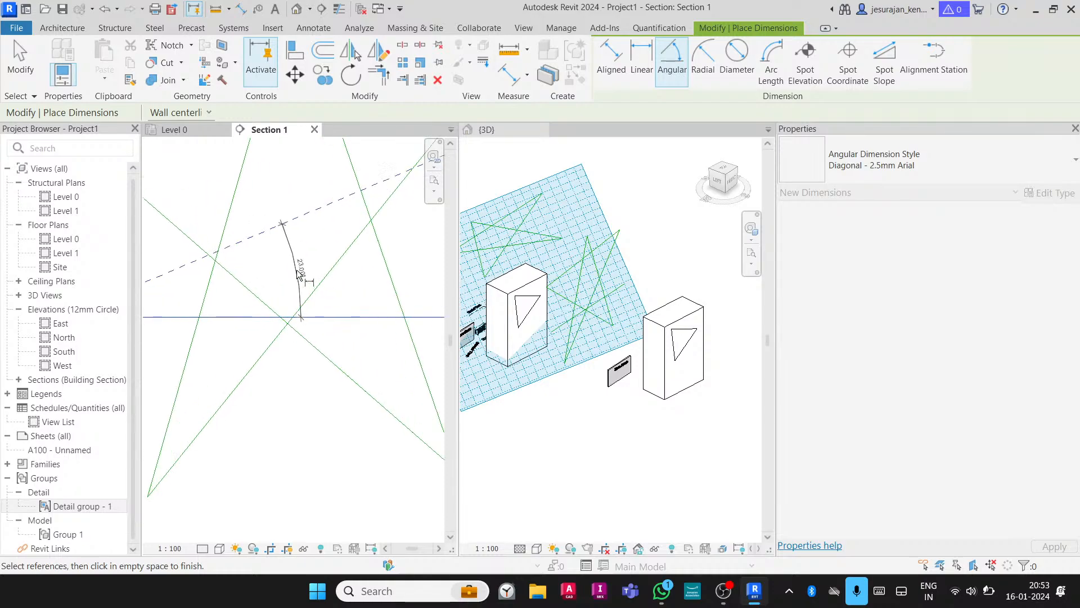
{"action": "left_click", "coordinate": [299, 270]}
{"action": "key", "text": "Escape"}
{"action": "key", "text": "Escape"}
Set the angle between the Reference - 3 plane and the horizontal model line to 30°
{"action": "left_click", "coordinate": [304, 217]}
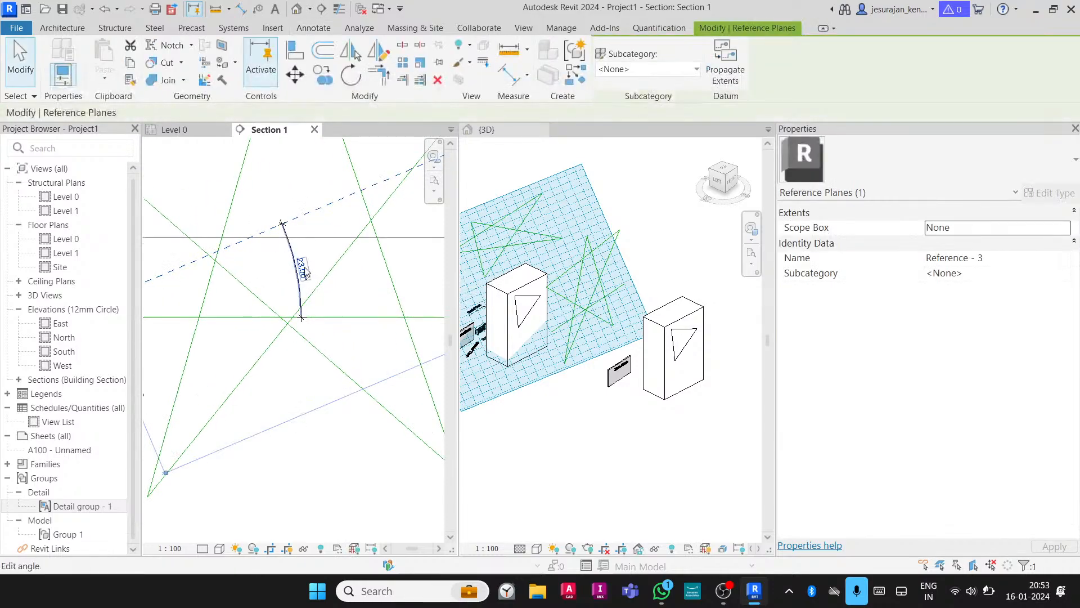
{"action": "left_click", "coordinate": [300, 266]}
{"action": "type", "text": "30"}
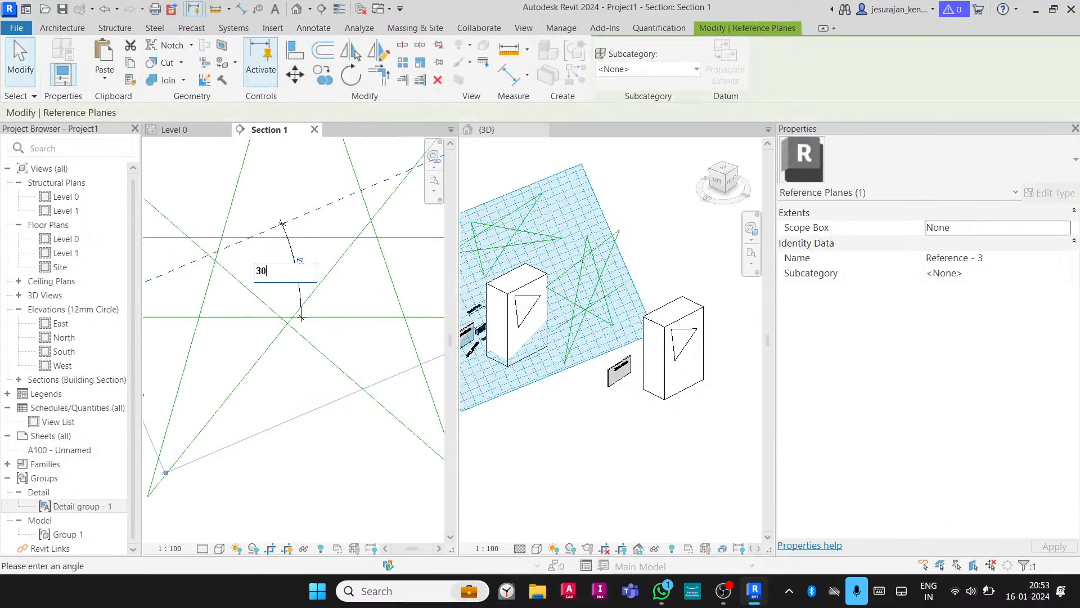
{"action": "key", "text": "Return"}
{"action": "scroll", "coordinate": [239, 295], "scroll_direction": "down", "scroll_amount": 2}
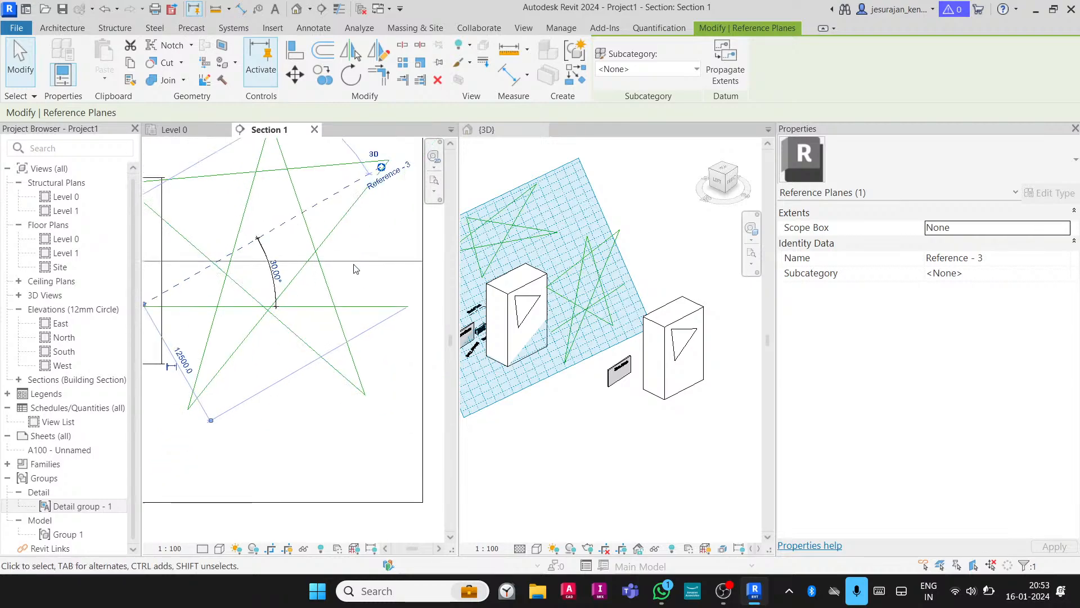
{"action": "left_click", "coordinate": [362, 235]}
{"action": "left_click", "coordinate": [323, 198]}
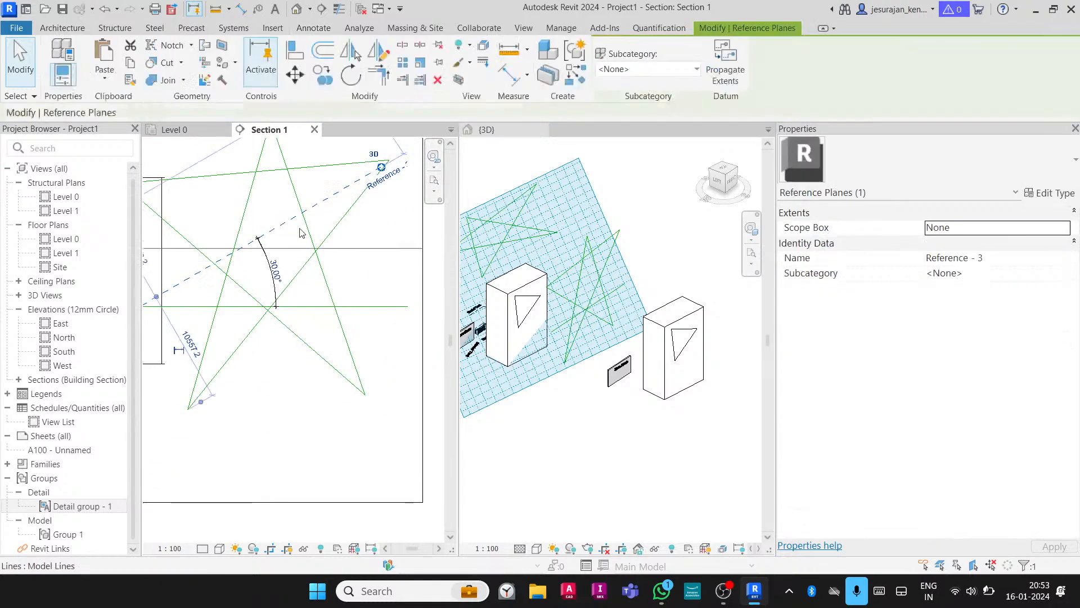
{"action": "scroll", "coordinate": [276, 274], "scroll_direction": "up", "scroll_amount": 2}
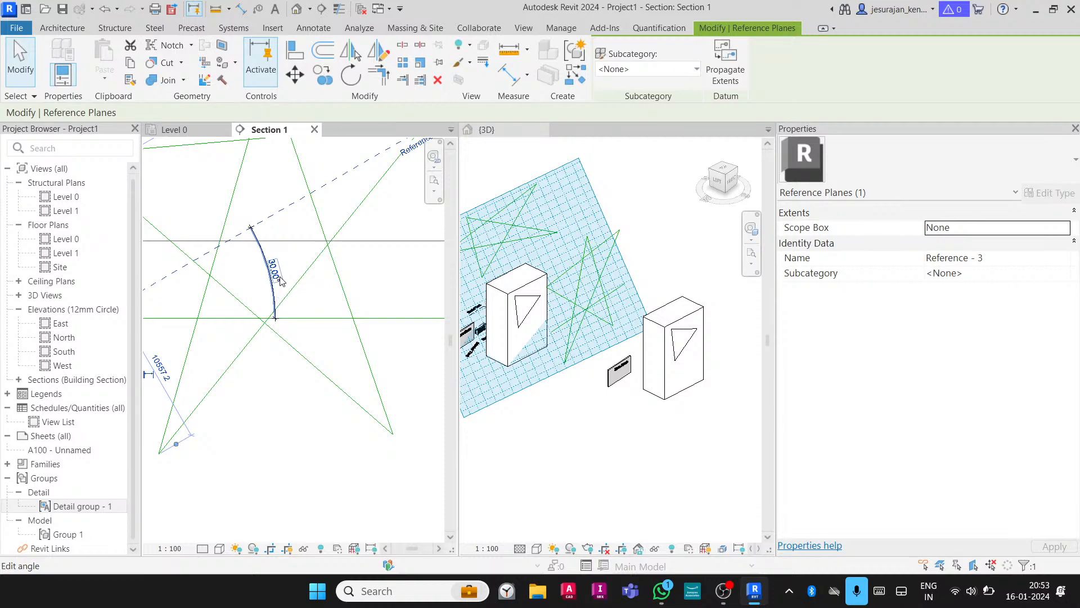
Shorten the upper end of the Reference - 3 plane slightly and move the plane up above the star in Section 1
{"action": "left_click", "coordinate": [606, 263]}
{"action": "middle_click_drag", "start_coordinate": [606, 264], "coordinate": [544, 257], "text": "shift"}
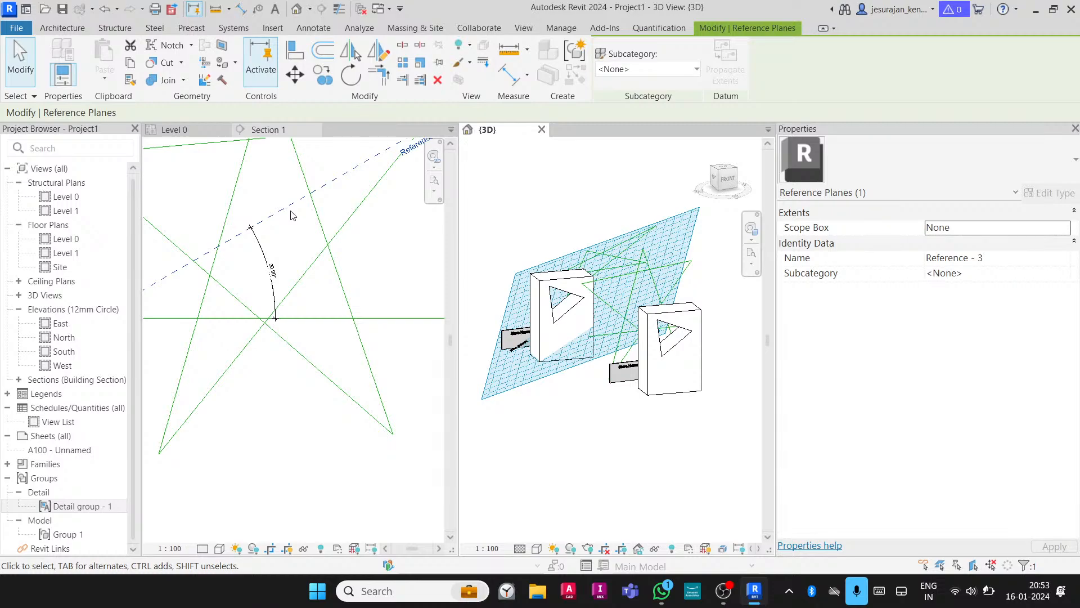
{"action": "scroll", "coordinate": [292, 215], "scroll_direction": "down", "scroll_amount": 3}
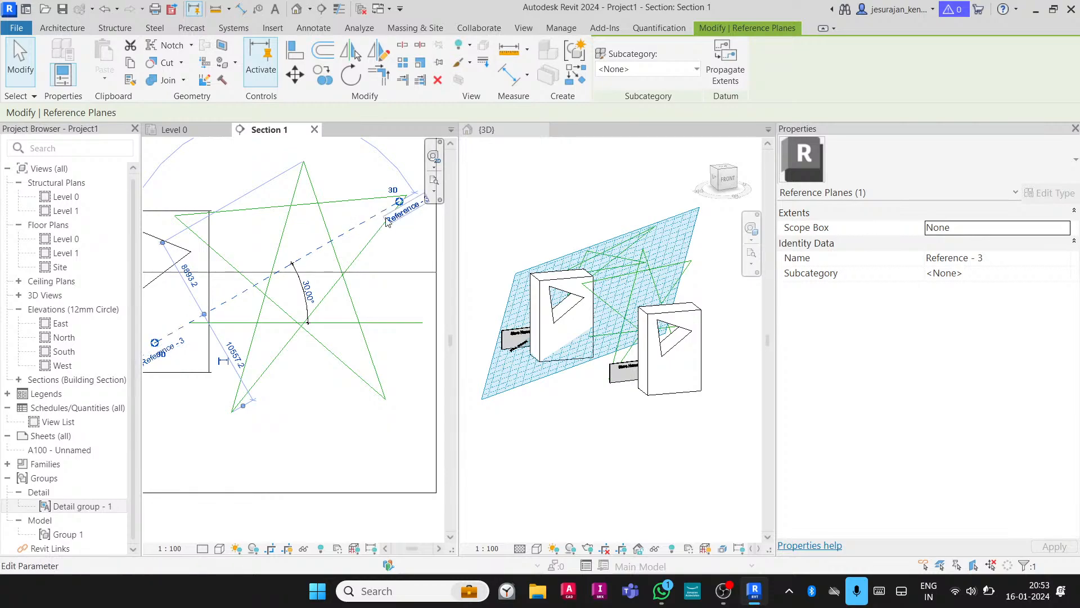
{"action": "left_click_drag", "start_coordinate": [399, 202], "coordinate": [408, 234]}
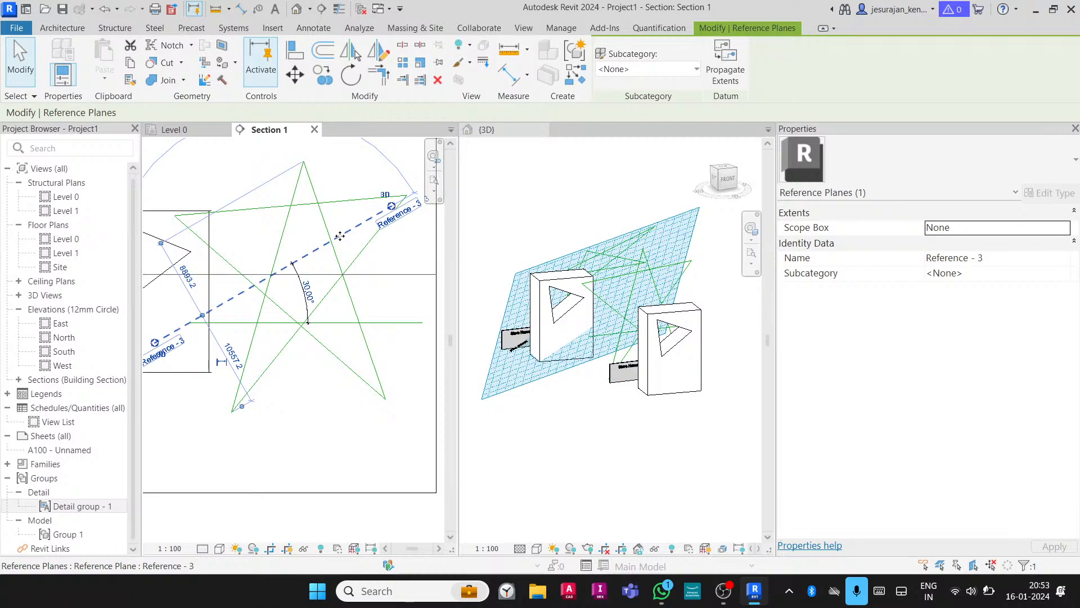
{"action": "left_click_drag", "start_coordinate": [340, 229], "coordinate": [333, 169]}
{"action": "middle_click_drag", "start_coordinate": [636, 383], "coordinate": [661, 283], "text": "shift"}
{"action": "scroll", "coordinate": [360, 364], "scroll_direction": "down", "scroll_amount": 5}
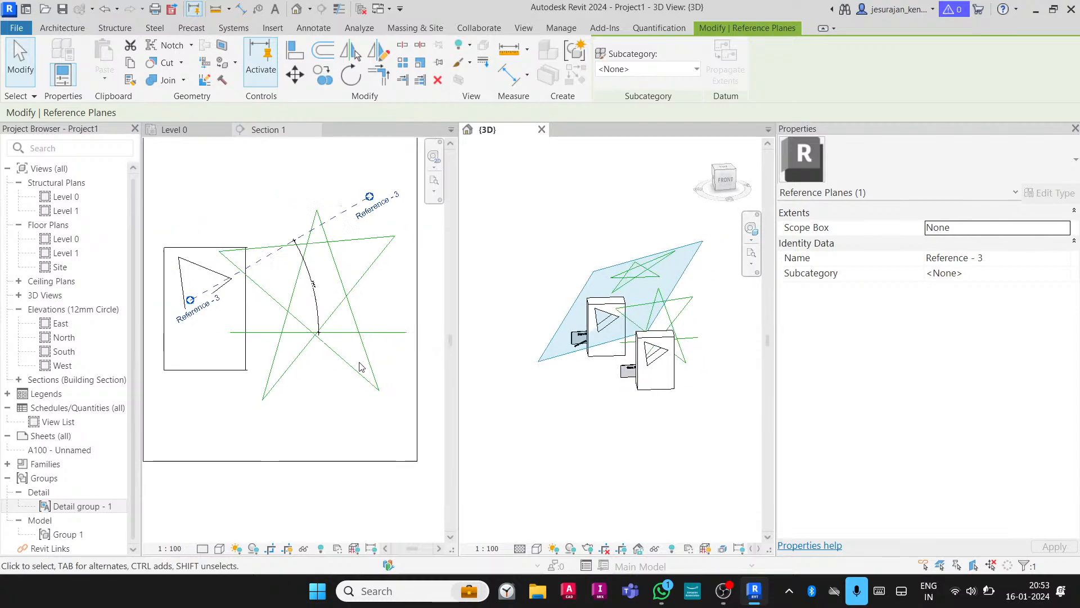
{"action": "left_click", "coordinate": [353, 432]}
{"action": "middle_click_drag", "start_coordinate": [314, 282], "coordinate": [318, 341]}
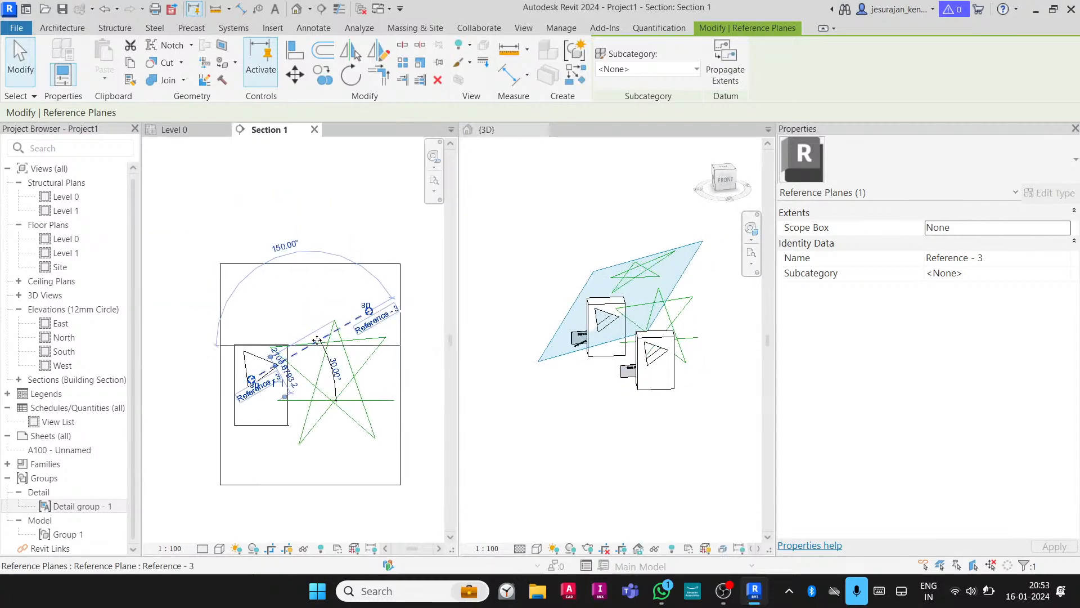
{"action": "left_click_drag", "start_coordinate": [317, 341], "coordinate": [304, 323]}
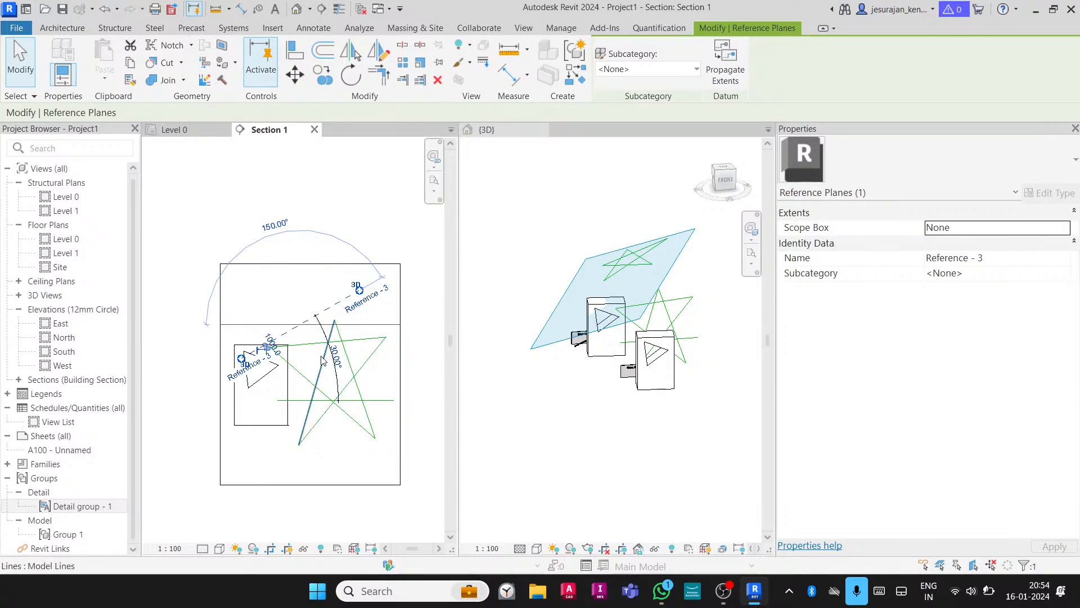
{"action": "key", "text": "Escape"}
Draw a second reference plane in Section 1, starting on the horizontal model line and rising across the star at 45°
{"action": "scroll", "coordinate": [334, 375], "scroll_direction": "up", "scroll_amount": 2}
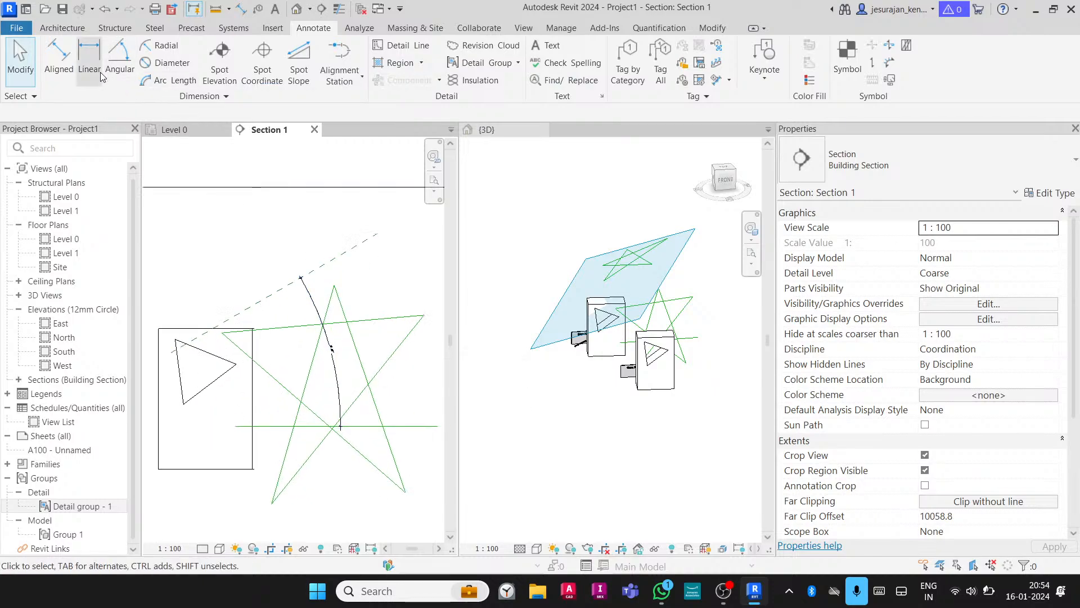
{"action": "left_click", "coordinate": [73, 31]}
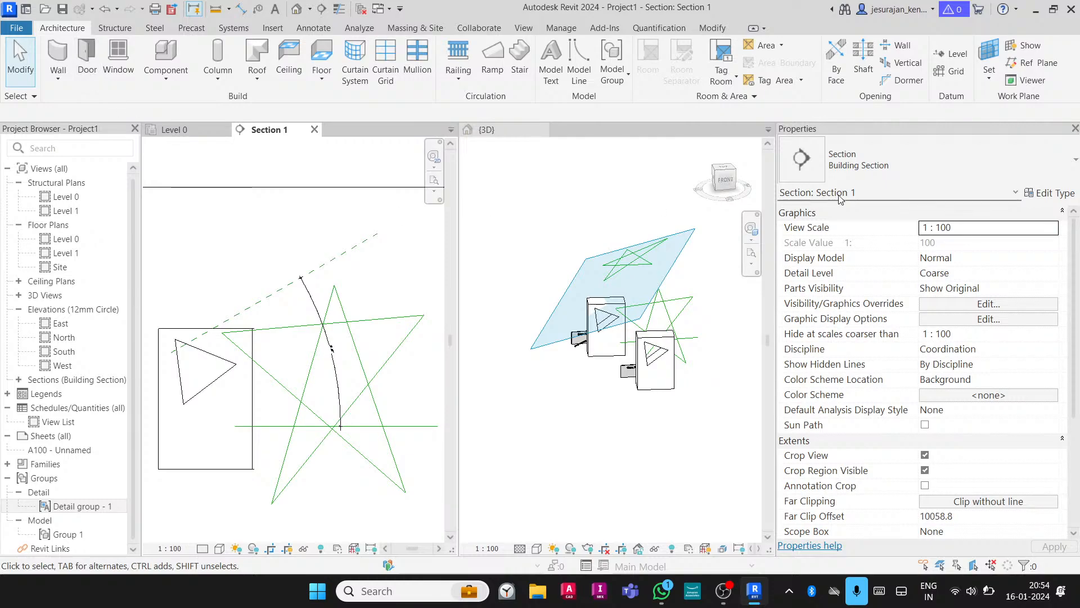
{"action": "left_click", "coordinate": [1034, 65]}
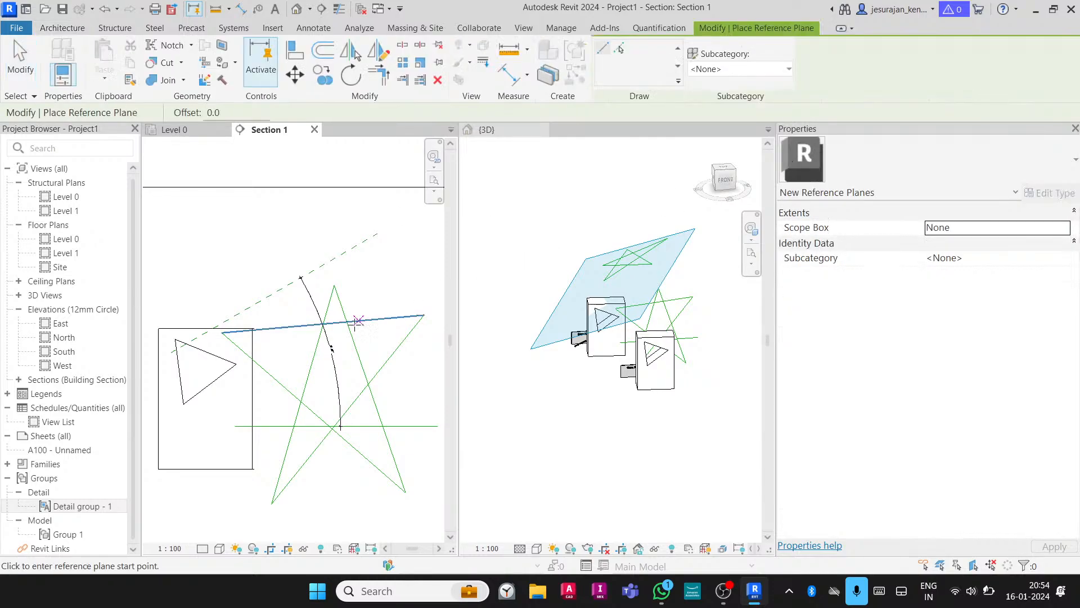
{"action": "left_click", "coordinate": [266, 426]}
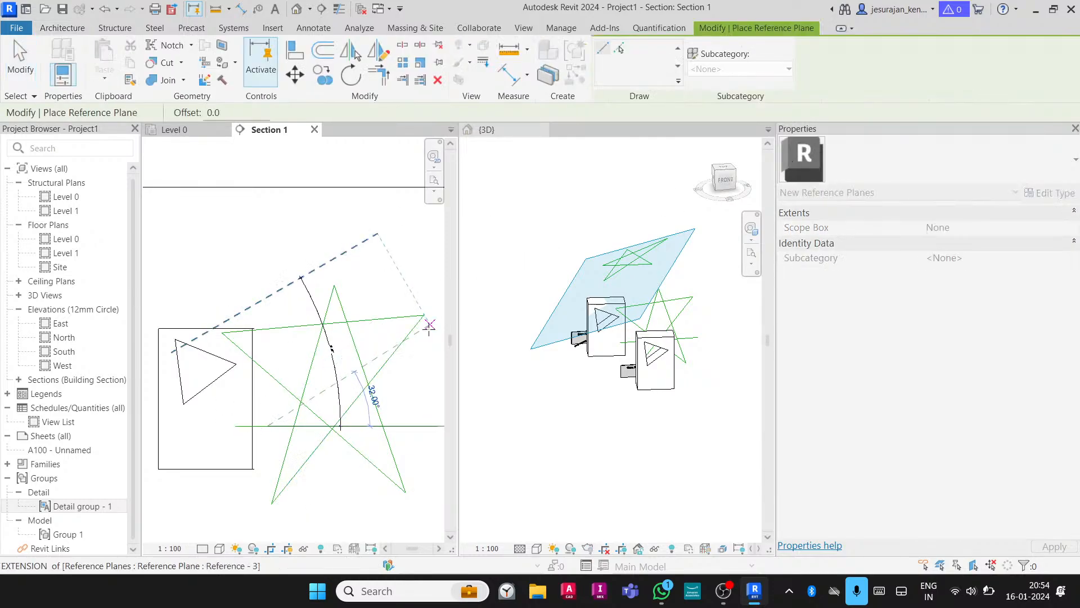
{"action": "scroll", "coordinate": [432, 329], "scroll_direction": "up", "scroll_amount": 2}
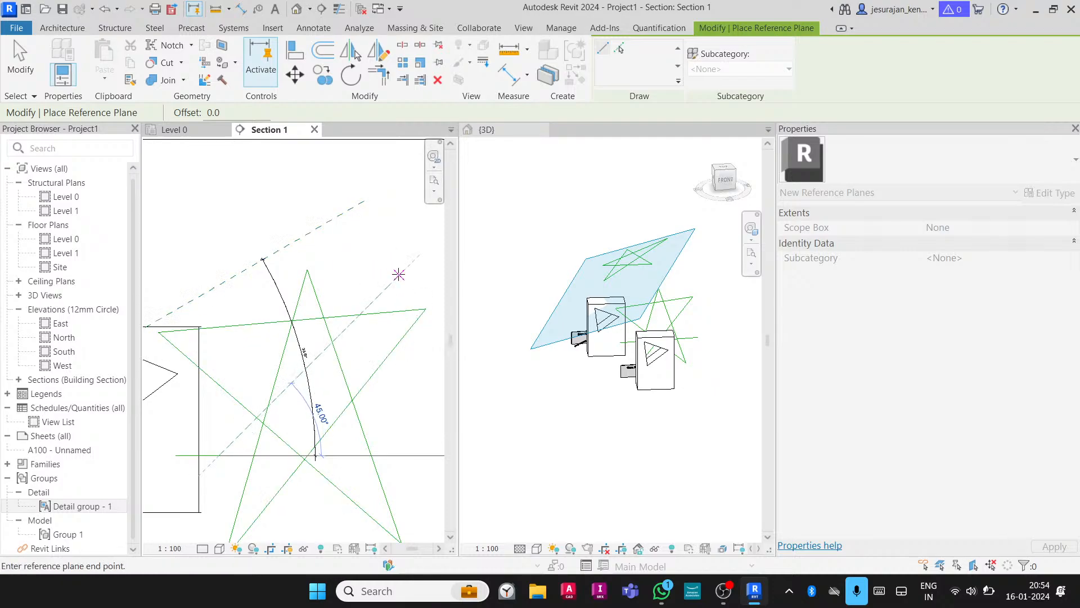
{"action": "left_click", "coordinate": [398, 274]}
{"action": "key", "text": "Escape"}
{"action": "key", "text": "Escape"}
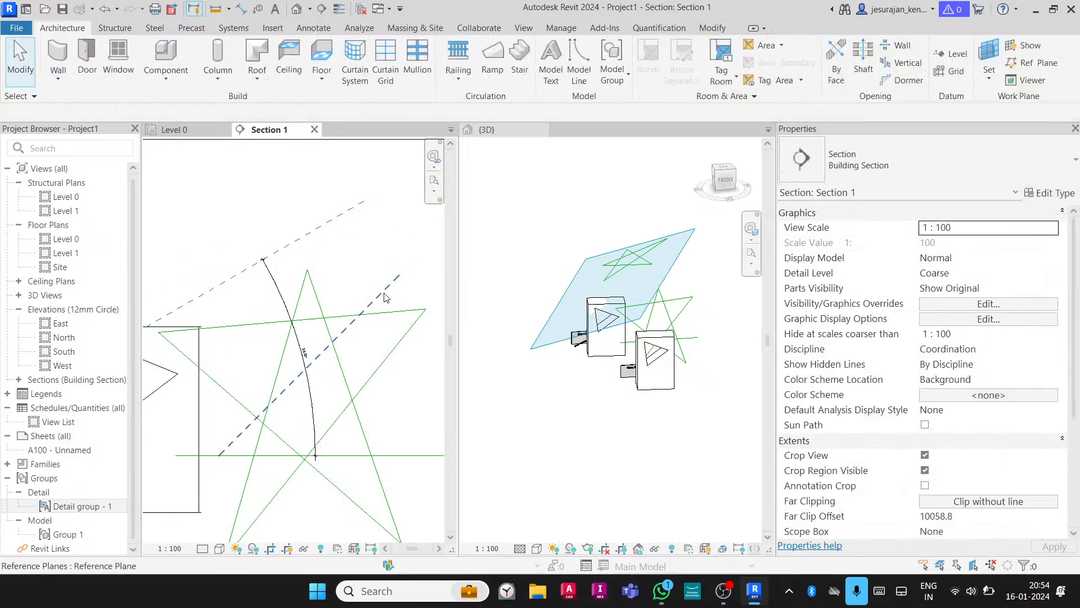
Add an angular dimension between the second reference plane and the horizontal model line in Section 1
{"action": "left_click", "coordinate": [378, 296]}
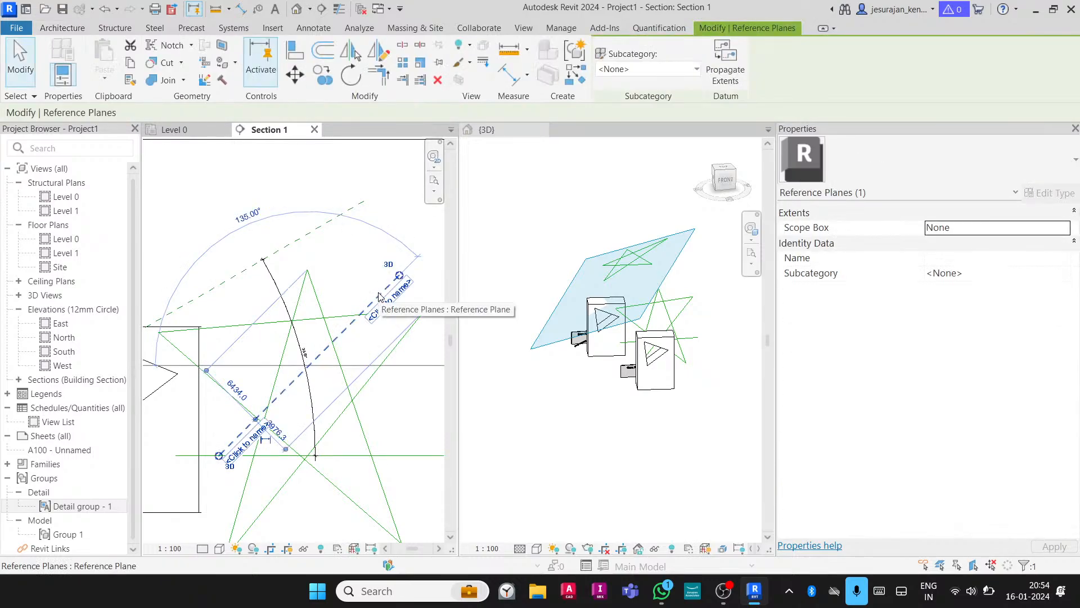
{"action": "scroll", "coordinate": [284, 349], "scroll_direction": "down", "scroll_amount": 1}
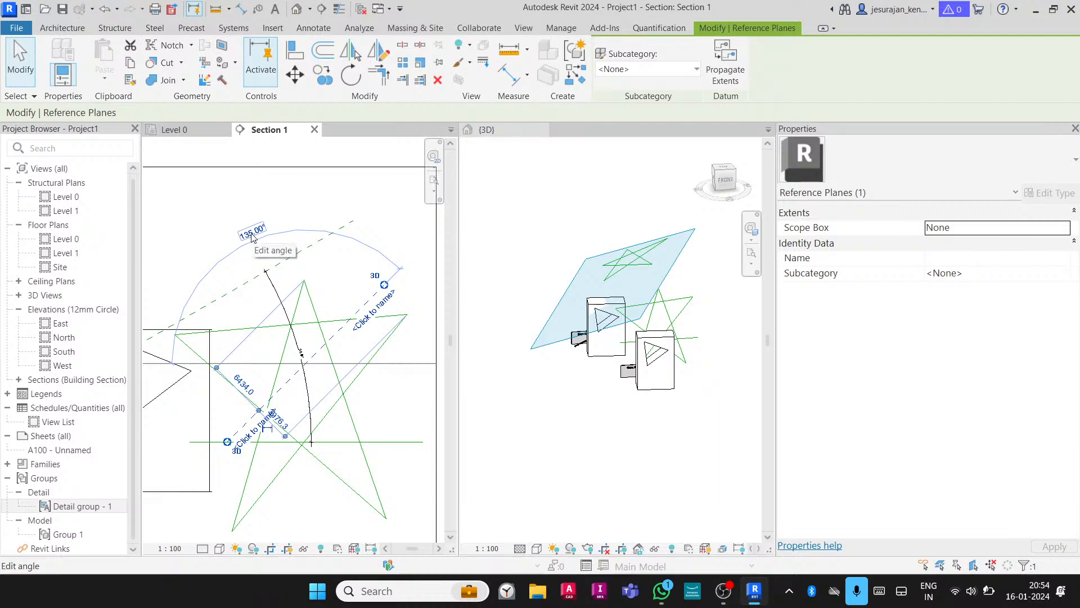
{"action": "left_click", "coordinate": [318, 243]}
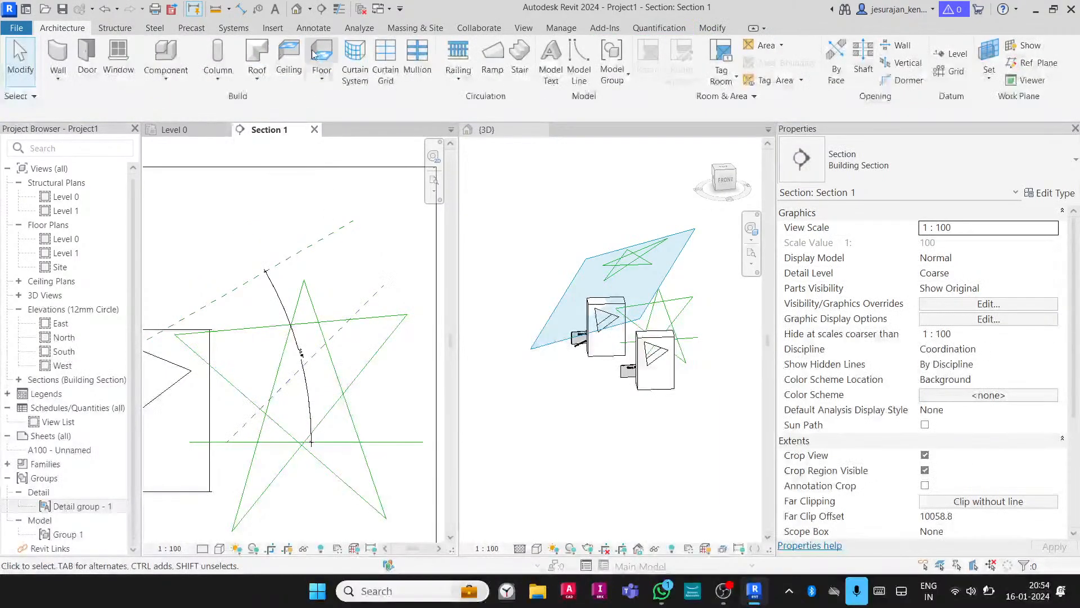
{"action": "left_click", "coordinate": [315, 28]}
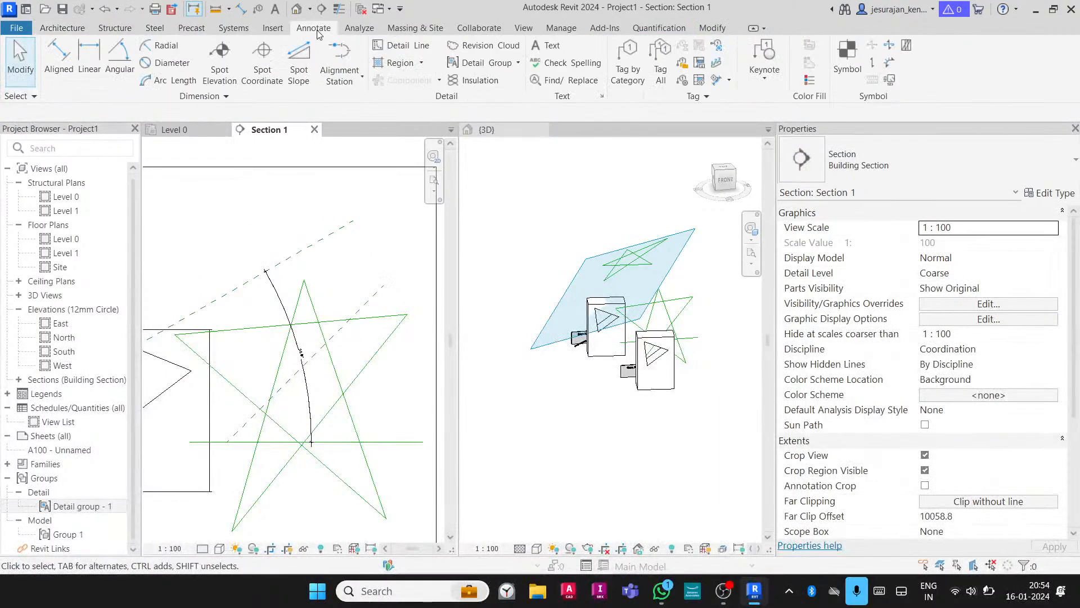
{"action": "left_click", "coordinate": [116, 62]}
{"action": "left_click", "coordinate": [362, 310]}
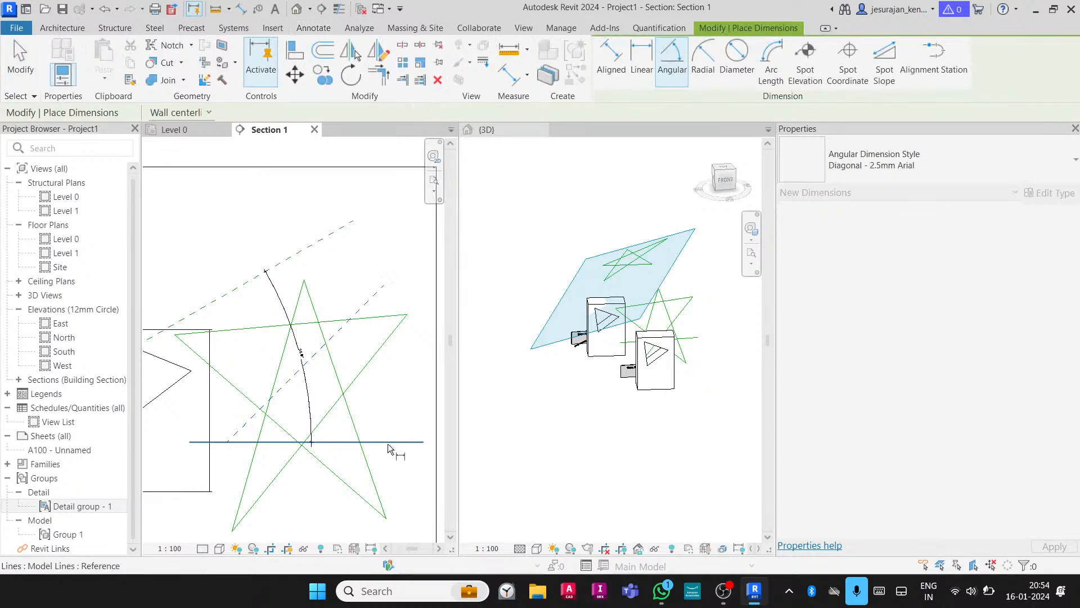
{"action": "left_click", "coordinate": [388, 444]}
{"action": "scroll", "coordinate": [309, 386], "scroll_direction": "up", "scroll_amount": 2}
{"action": "left_click", "coordinate": [284, 428]}
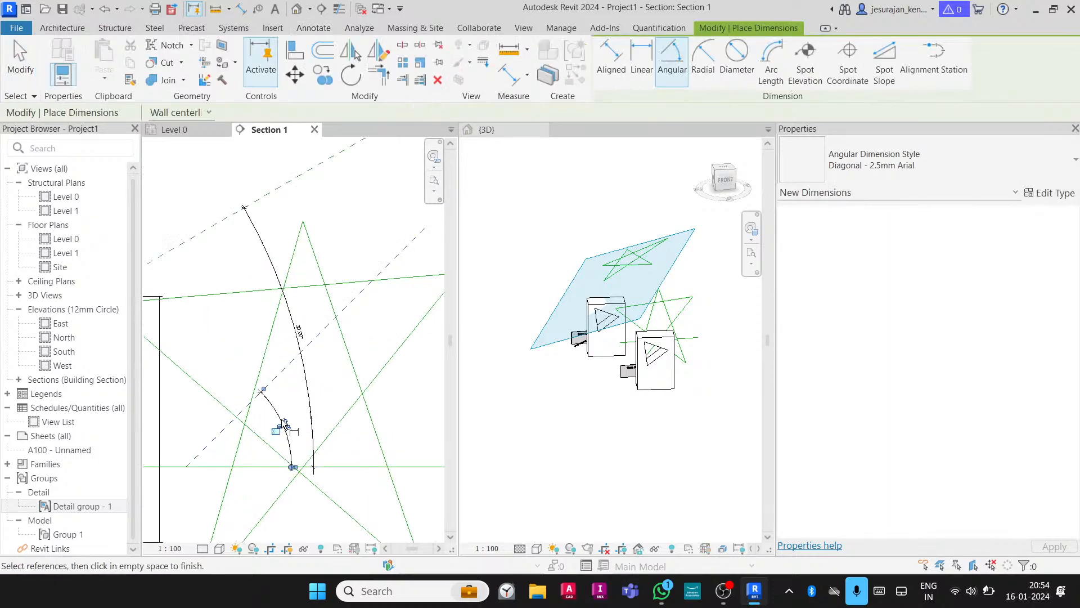
{"action": "key", "text": "Escape"}
{"action": "key", "text": "Escape"}
Set the angle between the second reference plane and the horizontal model line to 30°
{"action": "left_click", "coordinate": [284, 373]}
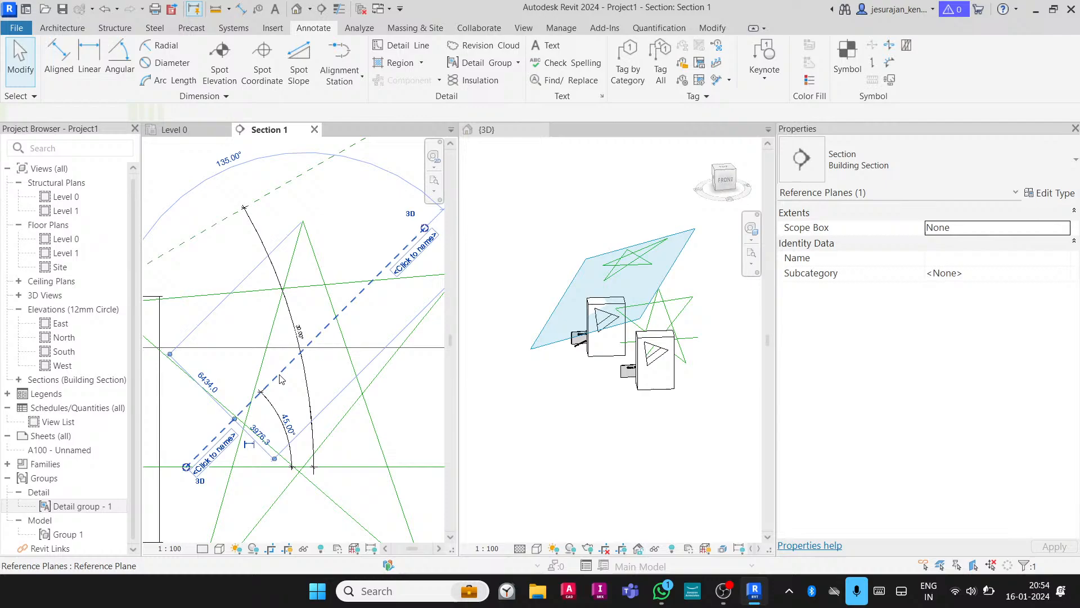
{"action": "left_click", "coordinate": [294, 419]}
{"action": "key", "text": "ctrl+c"}
{"action": "type", "text": "30"}
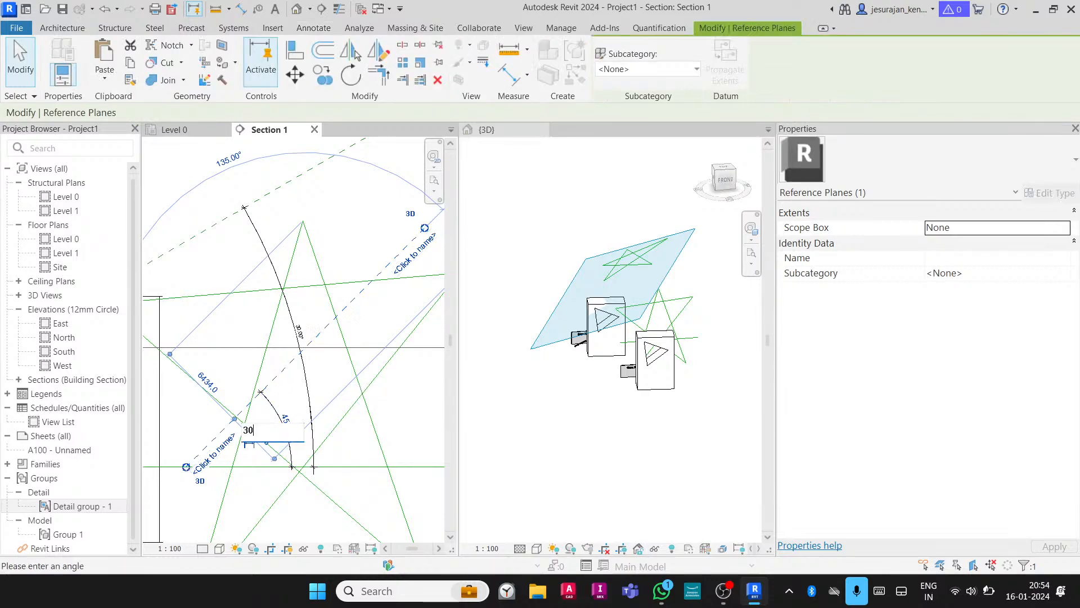
{"action": "key", "text": "Return"}
{"action": "key", "text": "Escape"}
{"action": "scroll", "coordinate": [284, 372], "scroll_direction": "down", "scroll_amount": 2}
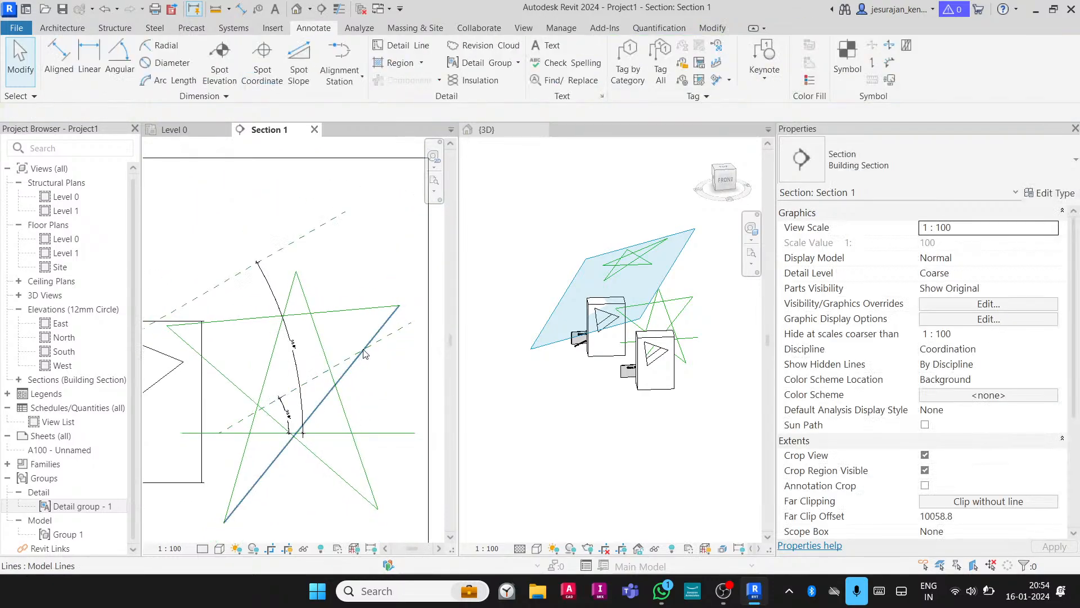
{"action": "left_click", "coordinate": [382, 342]}
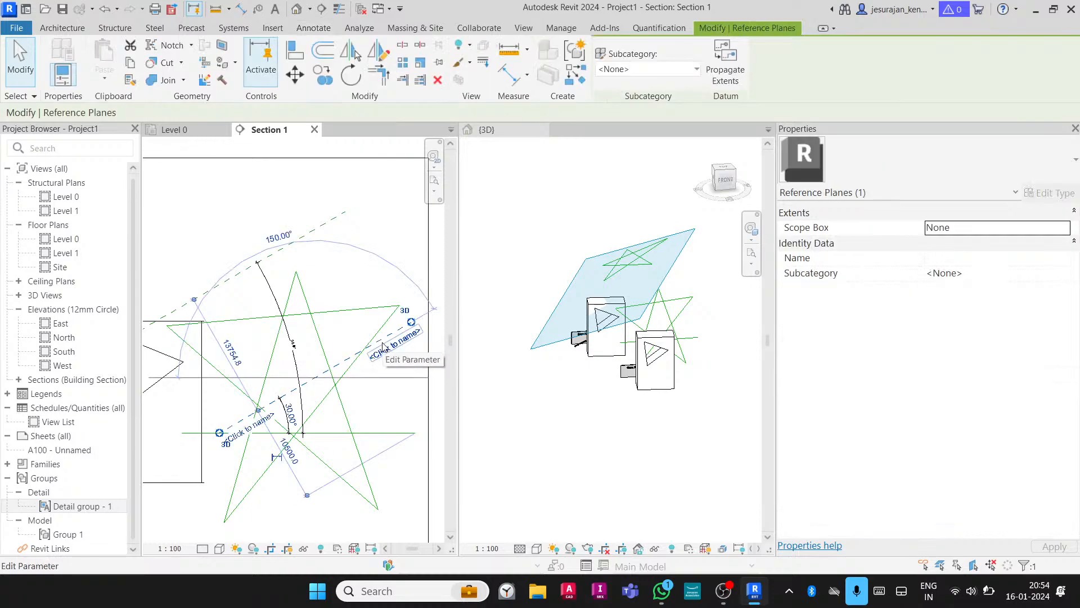
{"action": "left_click", "coordinate": [370, 280]}
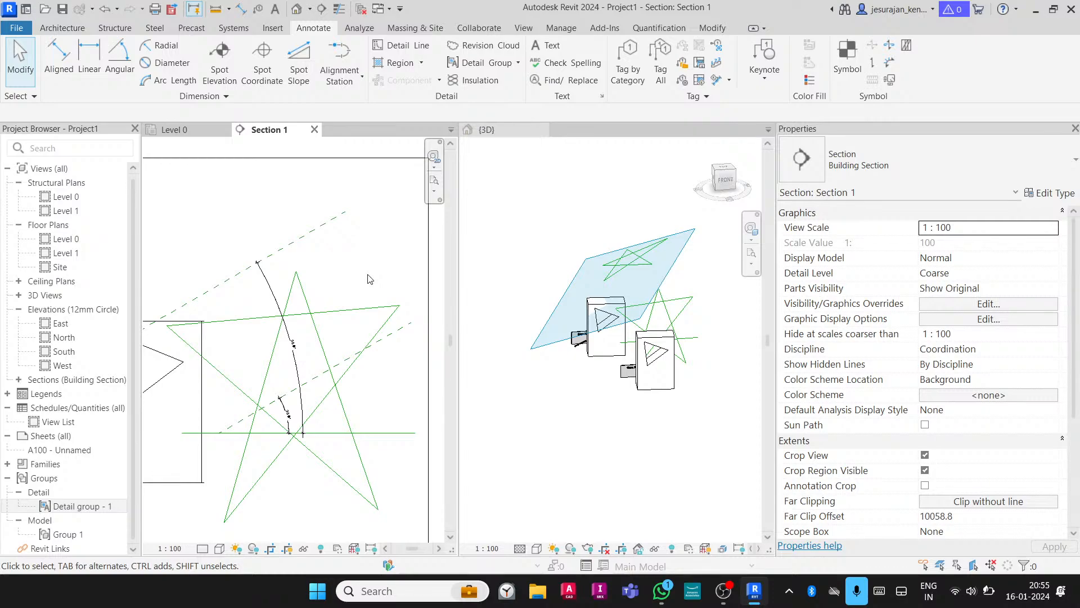
Select the five star lines on the Reference - 3 plane in 3D and examine them from the front and at oblique angles
{"action": "left_click", "coordinate": [700, 323]}
{"action": "middle_click_drag", "start_coordinate": [666, 214], "coordinate": [655, 279], "text": "shift"}
{"action": "middle_click_drag", "start_coordinate": [655, 279], "coordinate": [563, 348]}
{"action": "middle_click_drag", "start_coordinate": [635, 342], "coordinate": [586, 326], "text": "shift"}
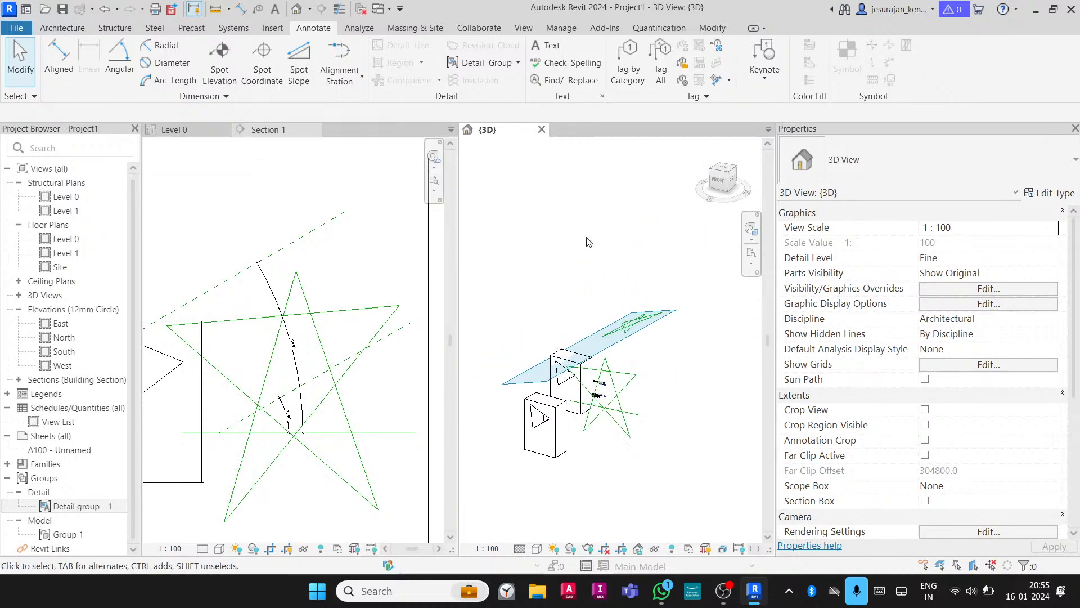
{"action": "left_click_drag", "start_coordinate": [585, 242], "coordinate": [696, 361]}
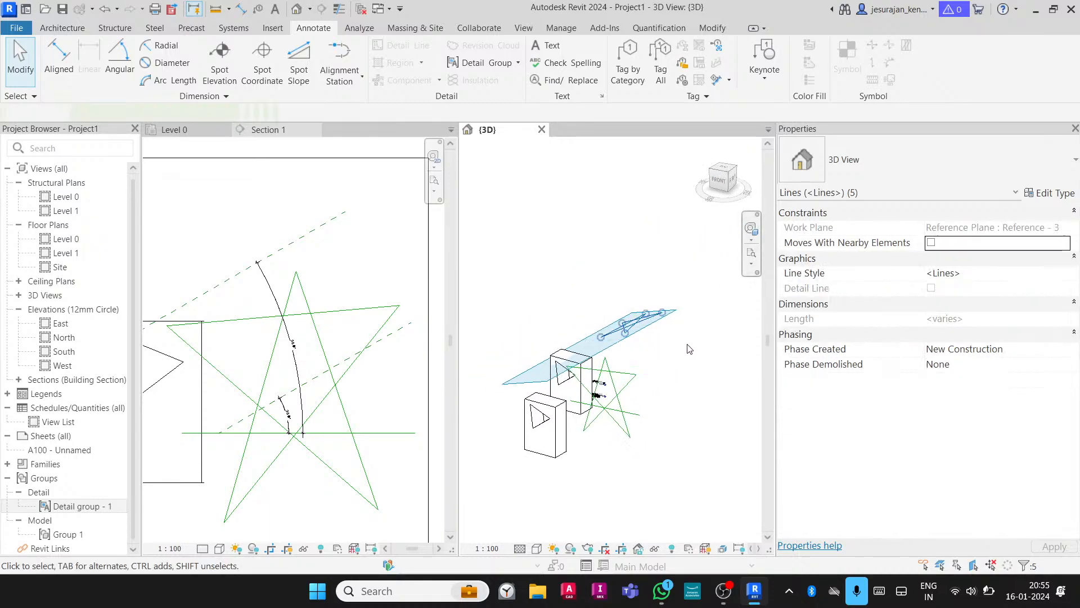
{"action": "left_click", "coordinate": [724, 186]}
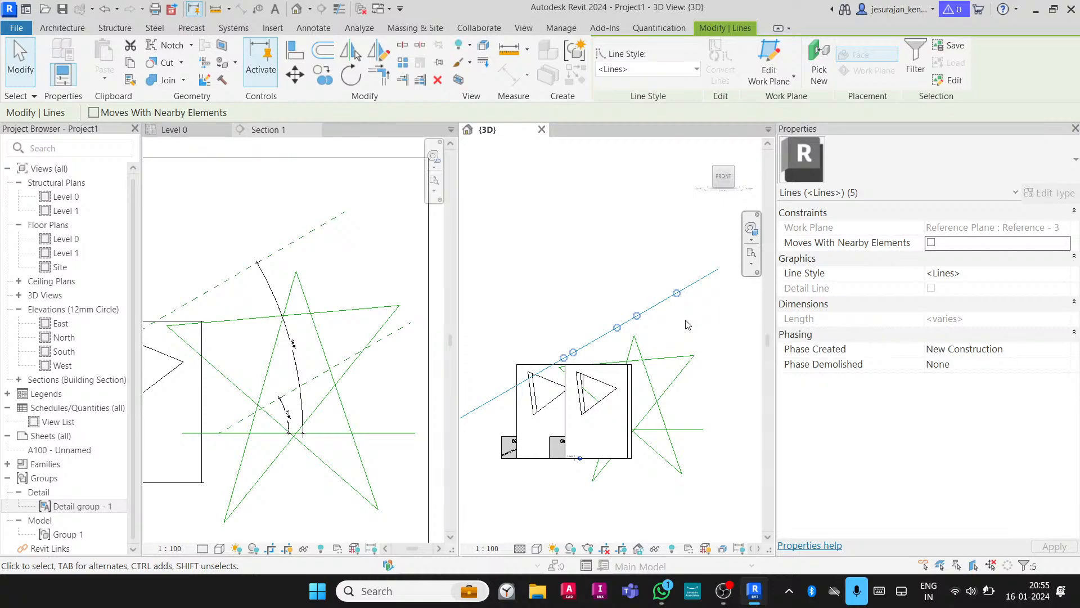
{"action": "middle_click_drag", "start_coordinate": [679, 316], "coordinate": [646, 304], "text": "shift"}
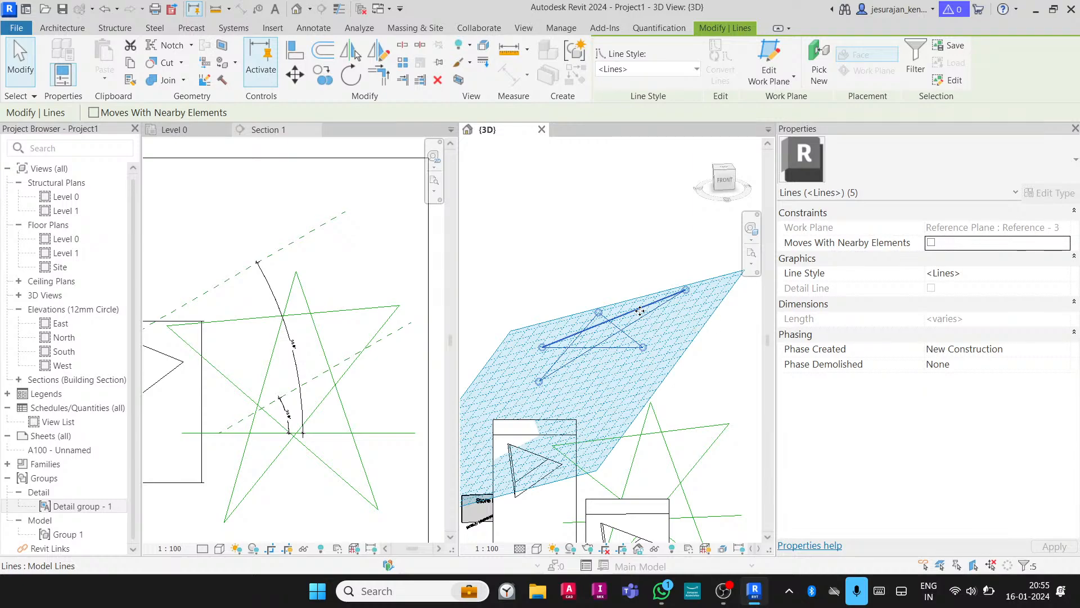
{"action": "mouse_move", "coordinate": [641, 311]}
{"action": "middle_mouse_down", "text": "shift"}
{"action": "mouse_move", "coordinate": [606, 281]}
{"action": "mouse_move", "coordinate": [656, 316]}
{"action": "middle_mouse_up", "text": "shift"}
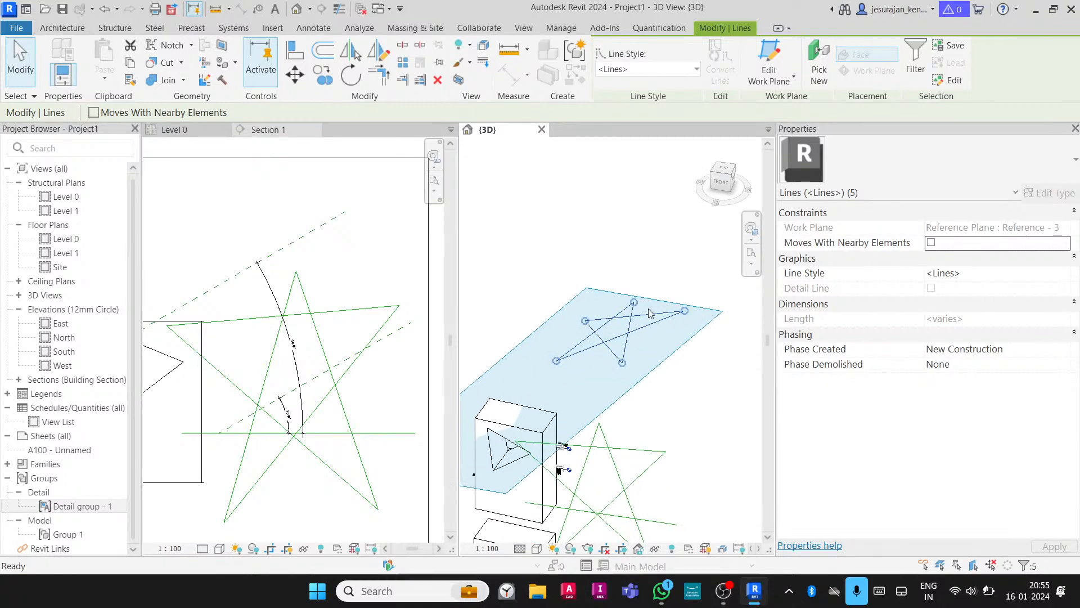
Try to rotate the five selected star lines within the Reference - 3 work plane in the 3D view
{"action": "left_click", "coordinate": [730, 189]}
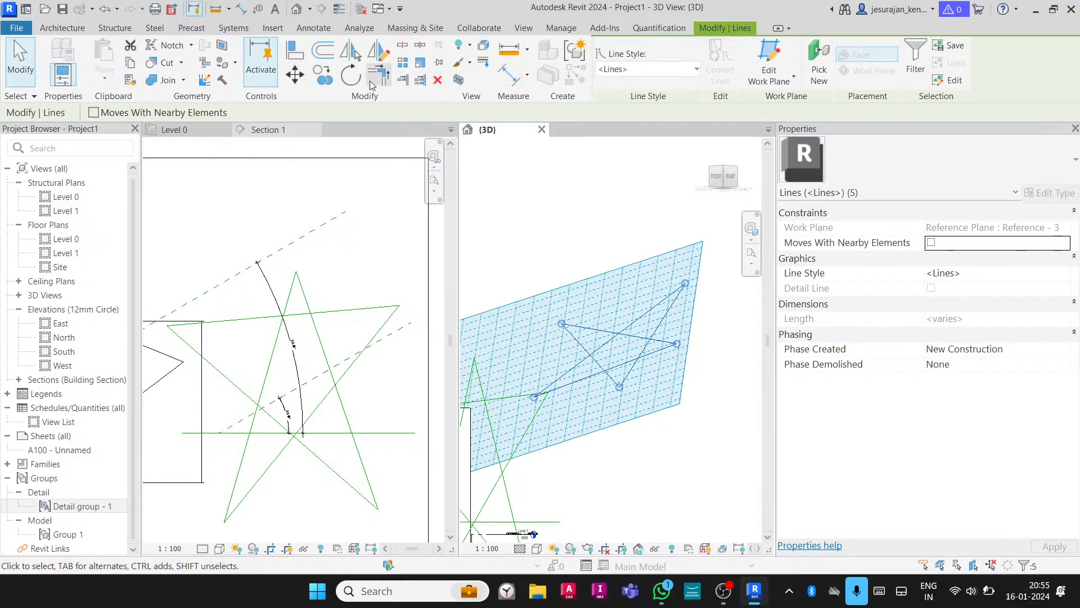
{"action": "left_click", "coordinate": [351, 76]}
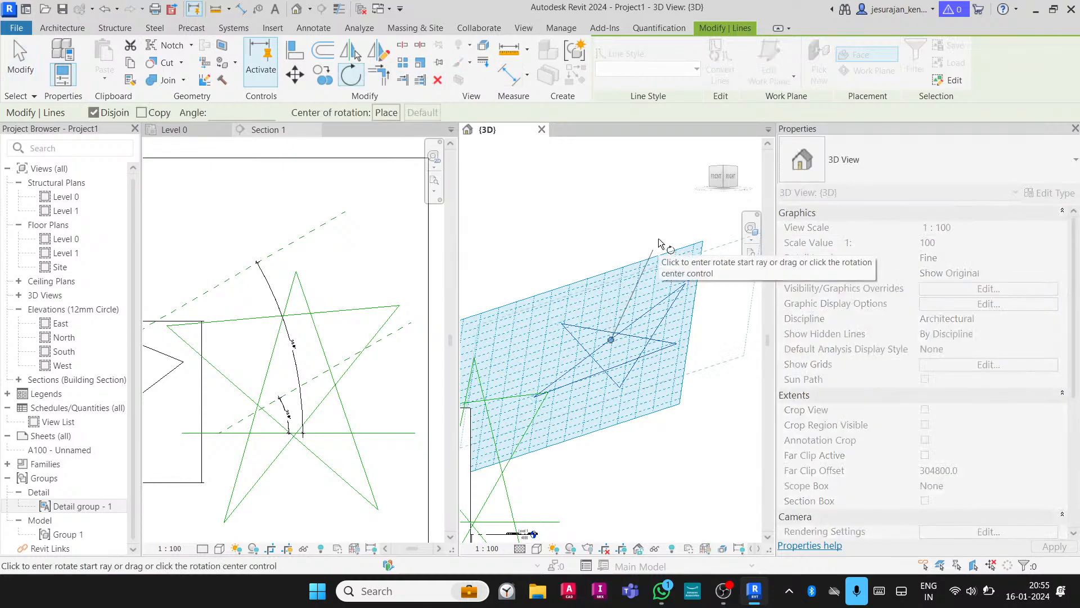
{"action": "left_click", "coordinate": [658, 238]}
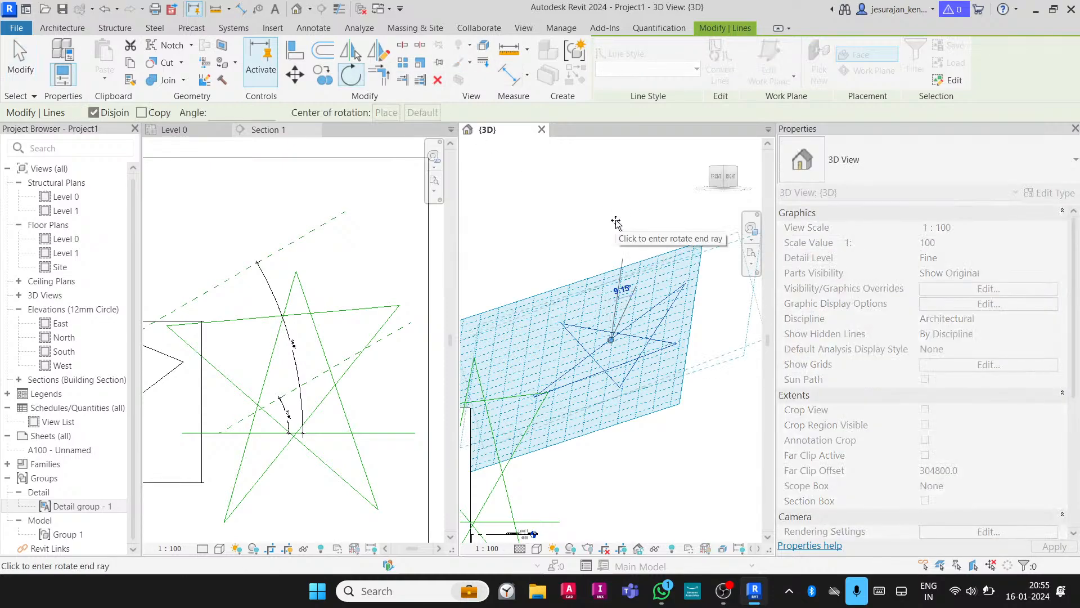
{"action": "middle_click_drag", "start_coordinate": [617, 225], "coordinate": [664, 360], "text": "shift"}
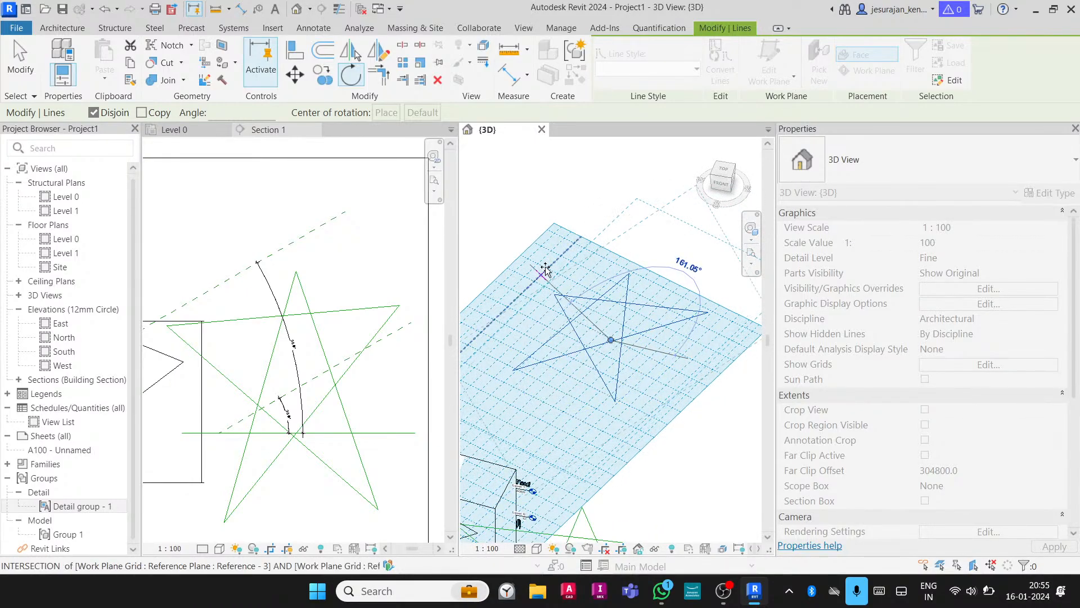
{"action": "left_click", "coordinate": [665, 213]}
{"action": "key", "text": "Escape"}
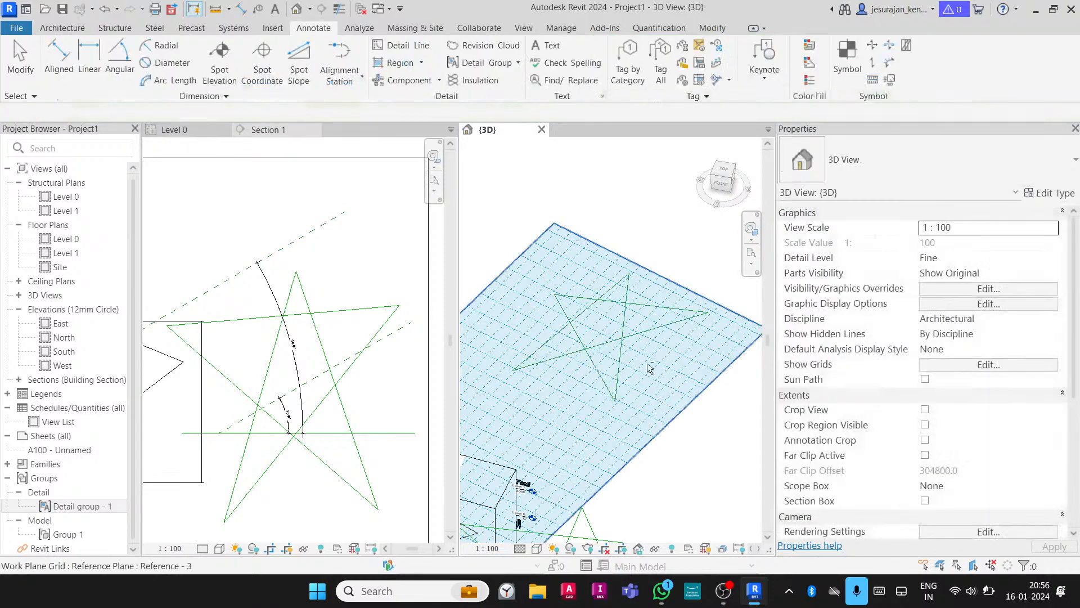
Try to rotate the star lines on Reference - 3 out of their work plane from the front view
{"action": "mouse_move", "coordinate": [647, 366]}
{"action": "middle_mouse_down", "text": "shift"}
{"action": "mouse_move", "coordinate": [688, 300]}
{"action": "mouse_move", "coordinate": [707, 308]}
{"action": "mouse_move", "coordinate": [625, 381]}
{"action": "middle_mouse_up", "text": "shift"}
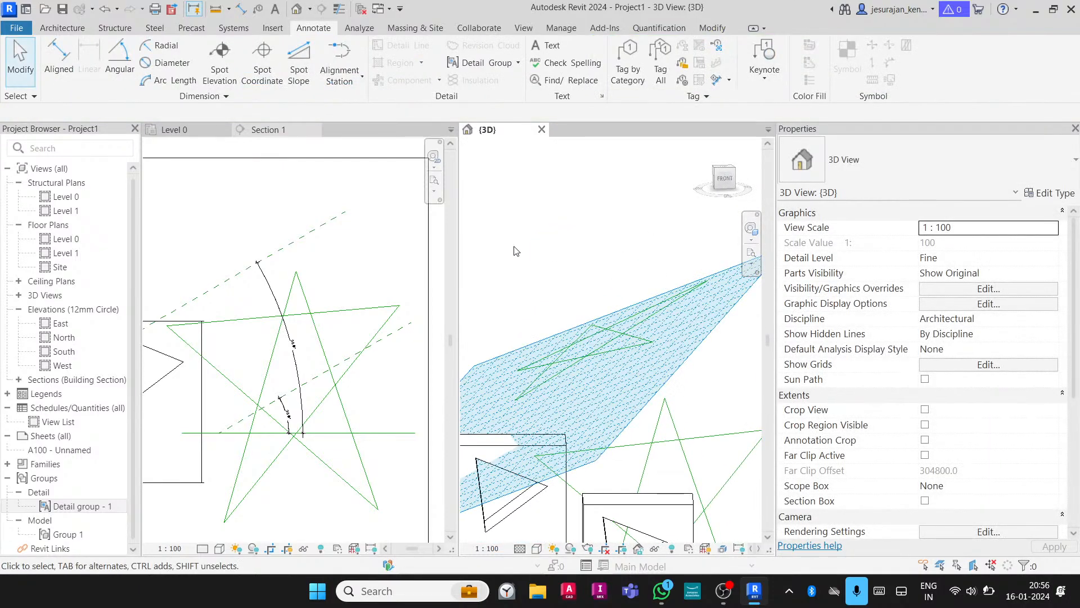
{"action": "left_click_drag", "start_coordinate": [624, 376], "coordinate": [724, 417]}
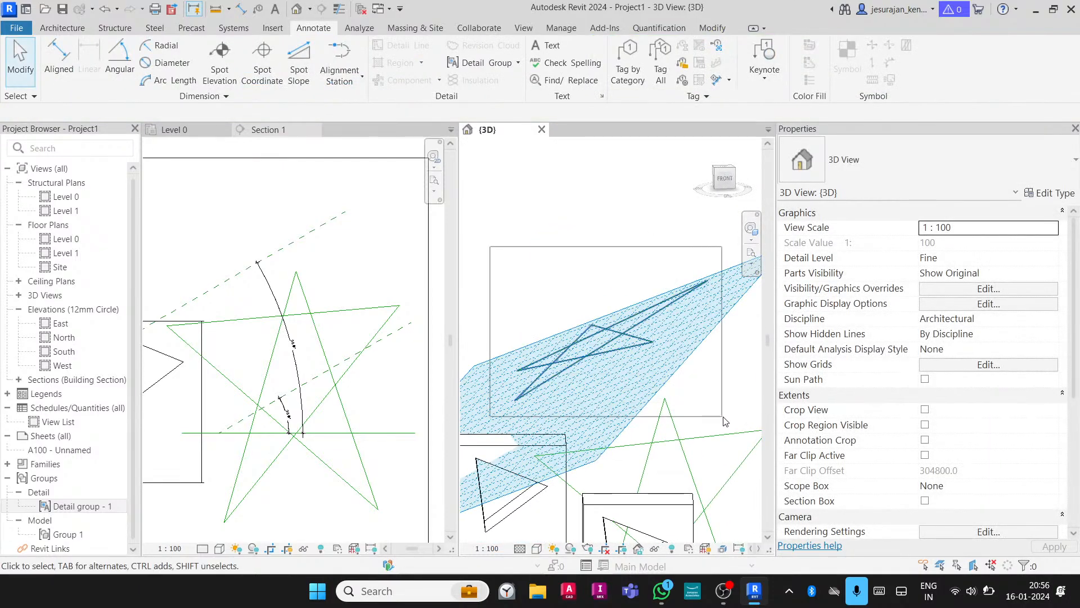
{"action": "left_click", "coordinate": [725, 179]}
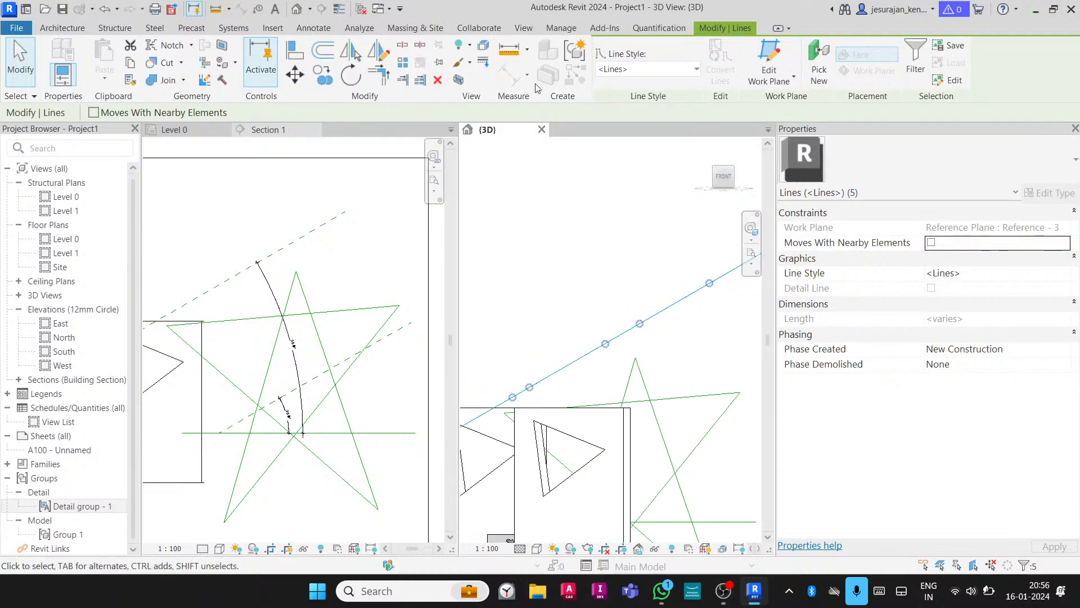
{"action": "left_click", "coordinate": [349, 76]}
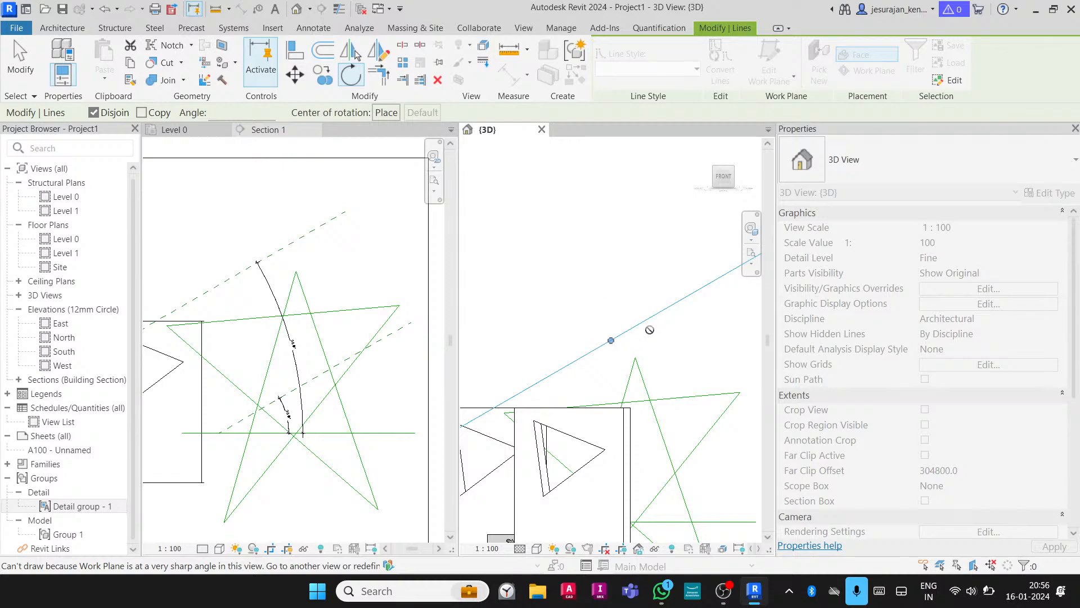
{"action": "key", "text": "Escape"}
{"action": "key", "text": "Escape"}
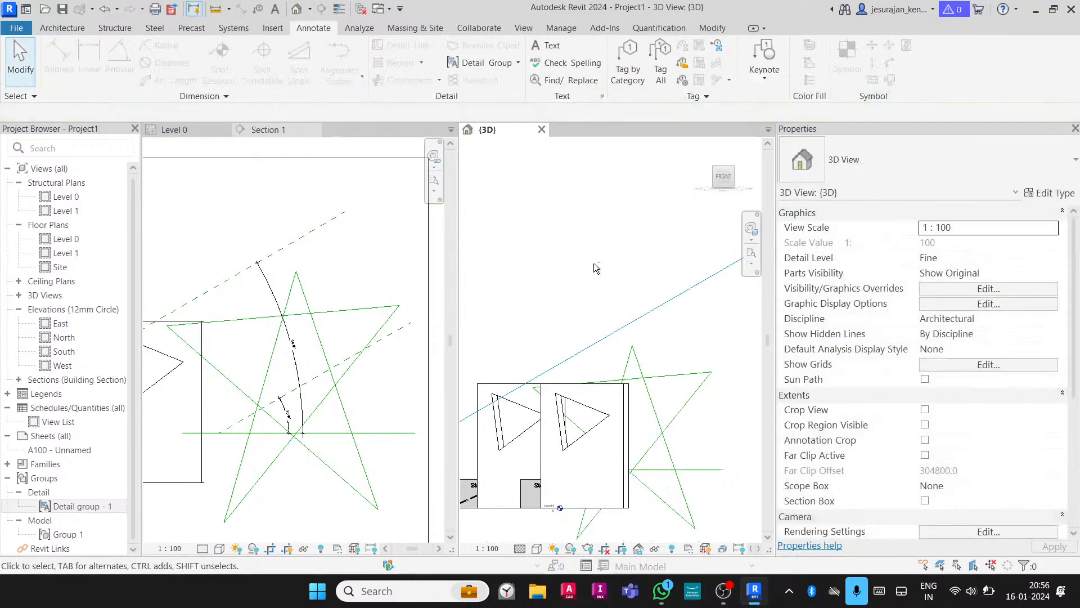
Inspect the work plane of the upper star's lines and the Reference - 3 work plane grid in the 3D view
{"action": "middle_click_drag", "start_coordinate": [594, 263], "coordinate": [641, 318], "text": "shift"}
{"action": "left_click_drag", "start_coordinate": [513, 226], "coordinate": [699, 397]}
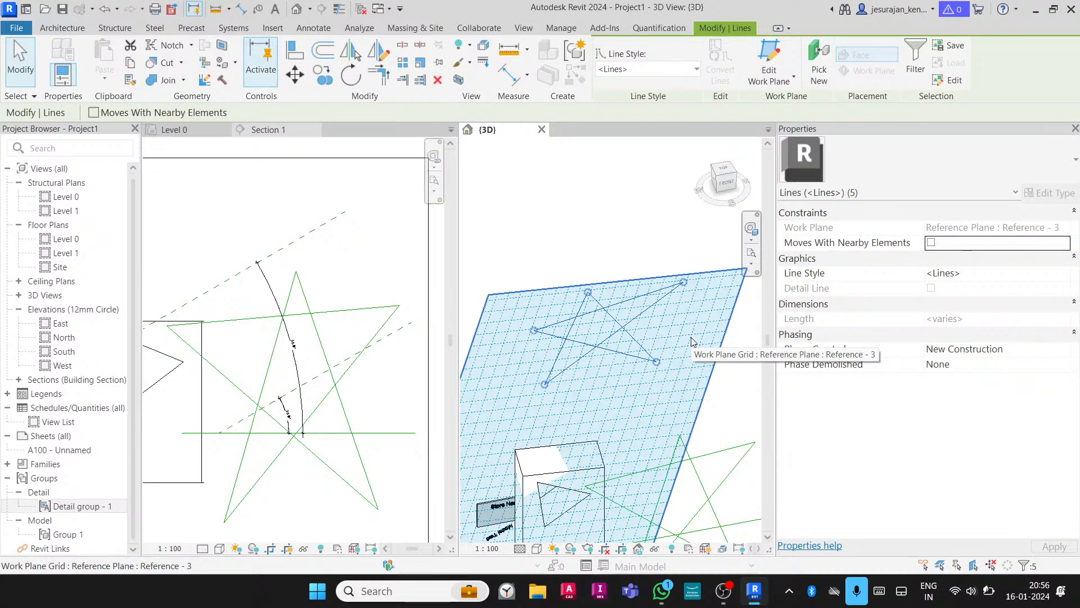
{"action": "left_click", "coordinate": [691, 338]}
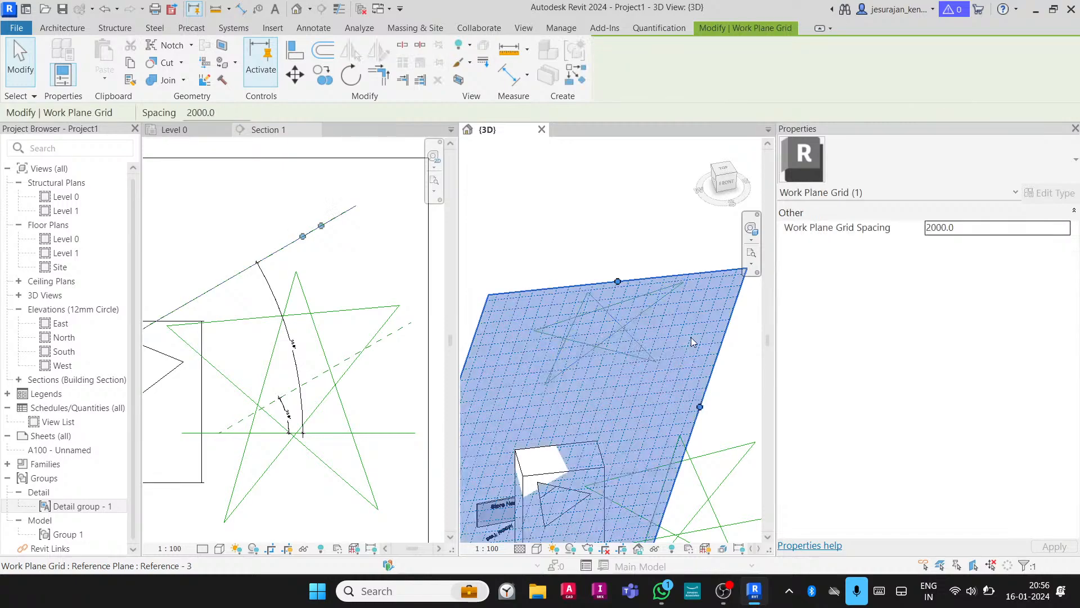
{"action": "left_click", "coordinate": [574, 181]}
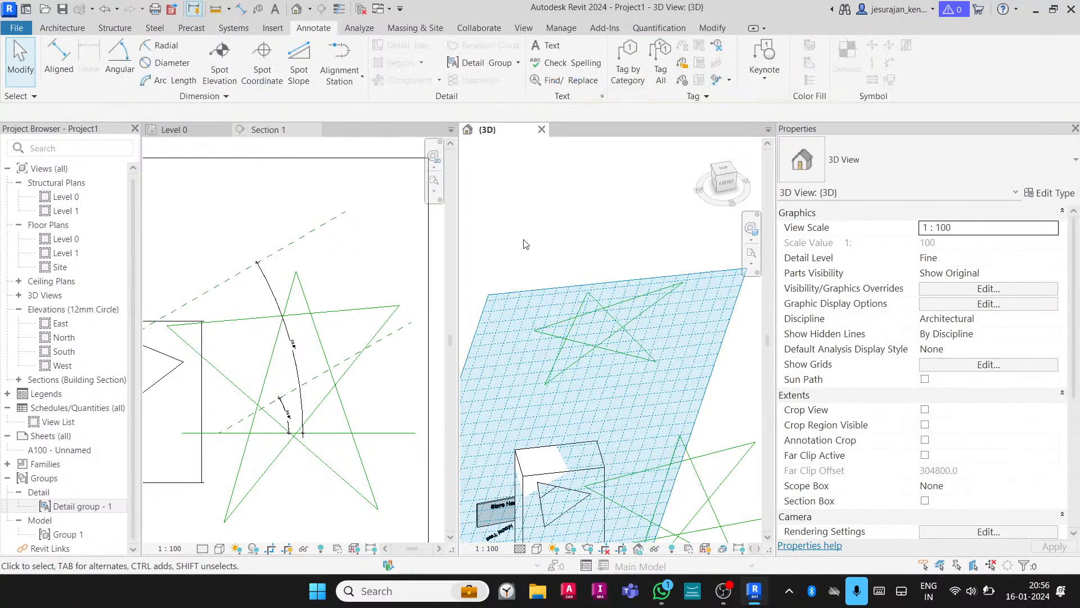
{"action": "mouse_move", "coordinate": [518, 239]}
{"action": "left_mouse_down"}
{"action": "mouse_move", "coordinate": [573, 337]}
{"action": "mouse_move", "coordinate": [696, 408]}
{"action": "mouse_move", "coordinate": [692, 400]}
{"action": "left_mouse_up"}
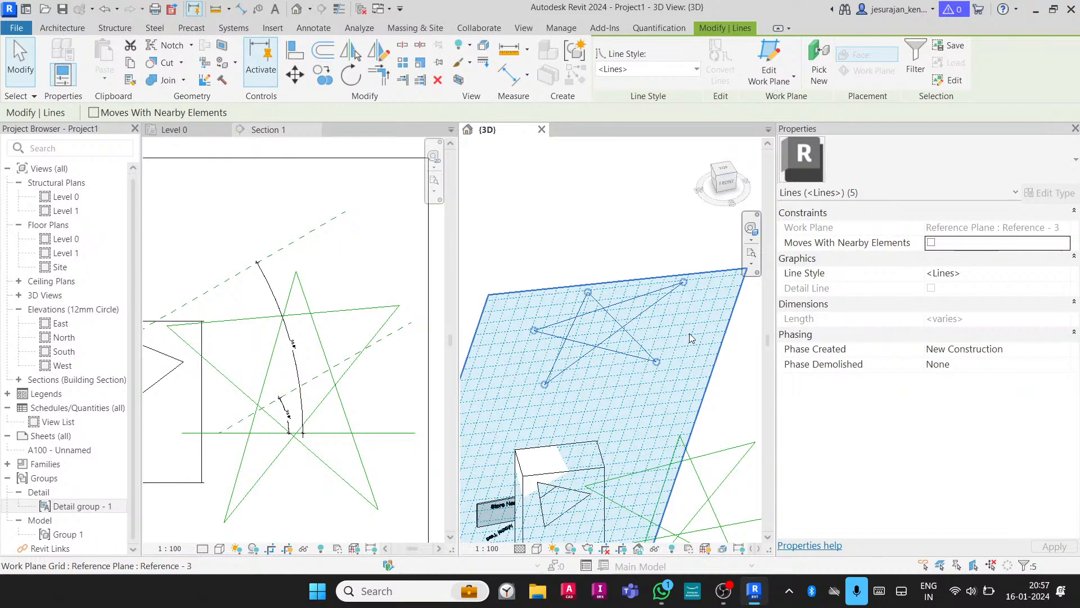
{"action": "left_click", "coordinate": [614, 201]}
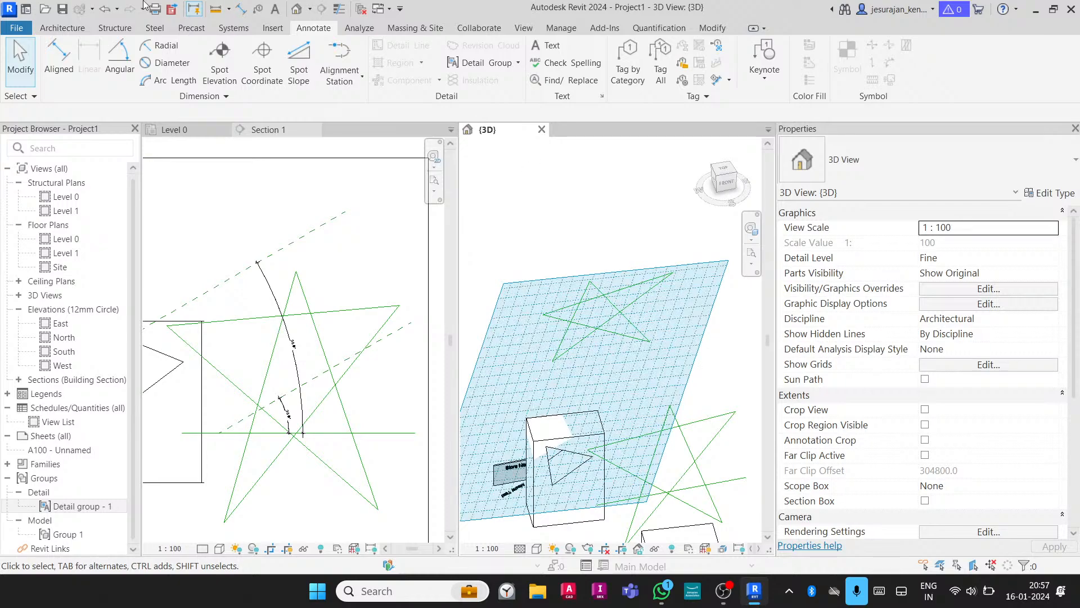
{"action": "left_click", "coordinate": [62, 28]}
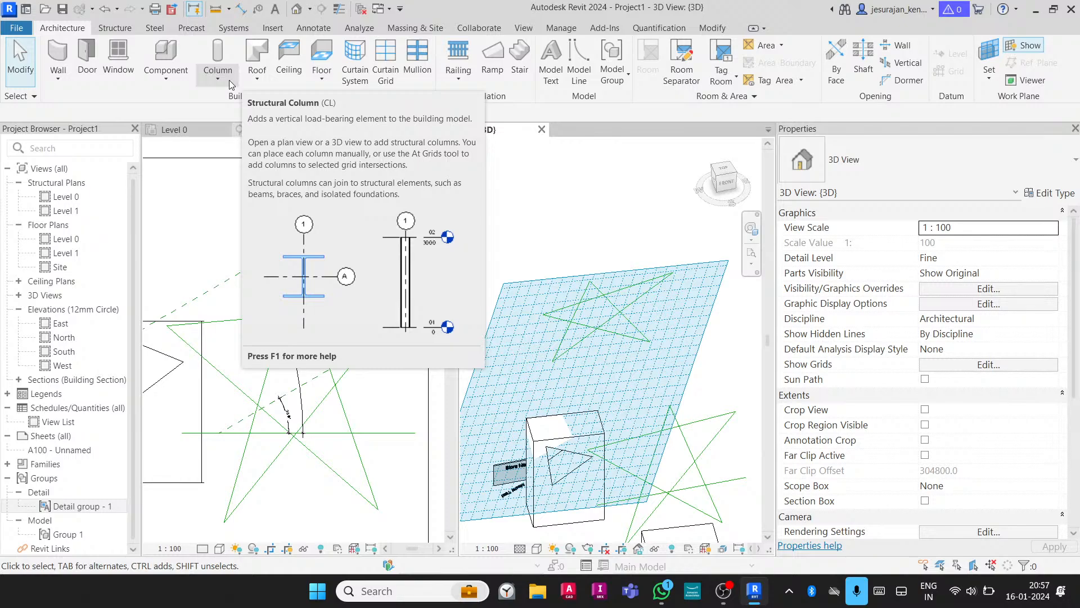
{"action": "left_click", "coordinate": [119, 29]}
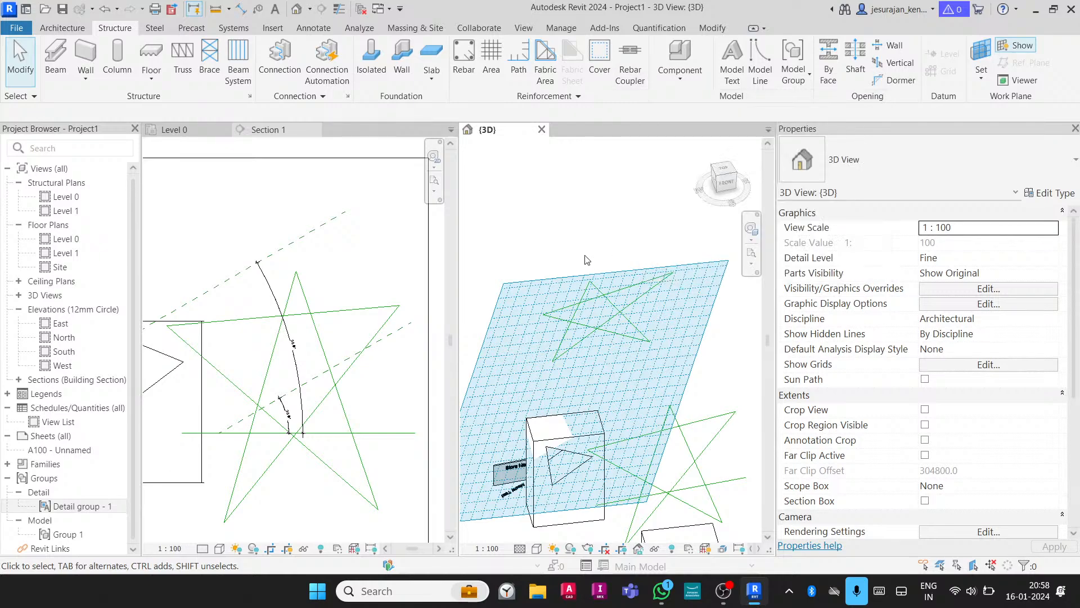
{"action": "scroll", "coordinate": [588, 259], "scroll_direction": "down", "scroll_amount": 2}
{"action": "middle_click_drag", "start_coordinate": [588, 258], "coordinate": [588, 199]}
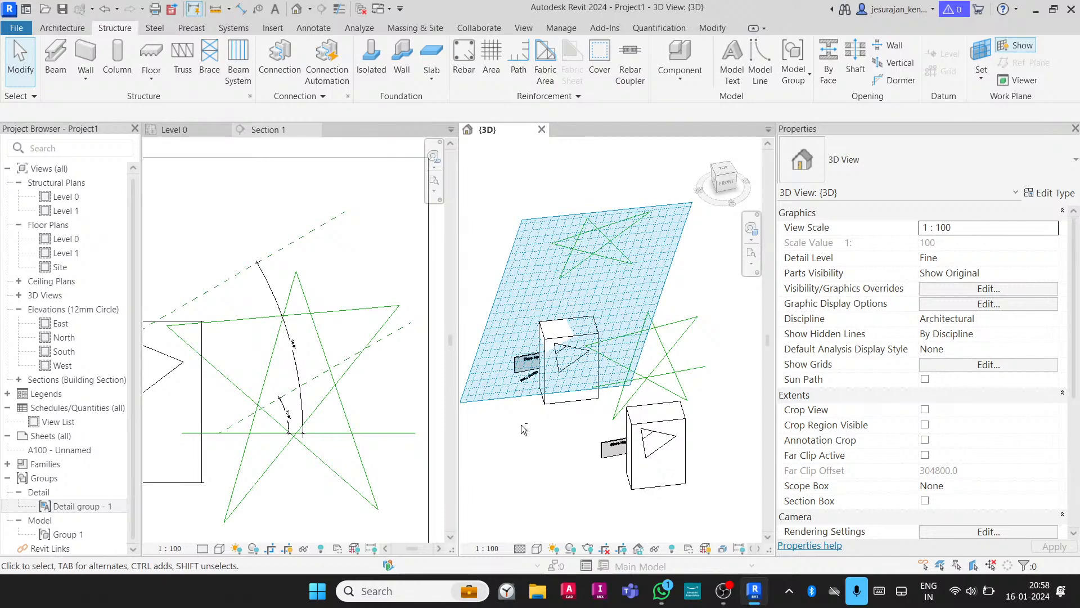
{"action": "middle_click_drag", "start_coordinate": [521, 425], "coordinate": [567, 430], "text": "shift"}
{"action": "left_click", "coordinate": [263, 243]}
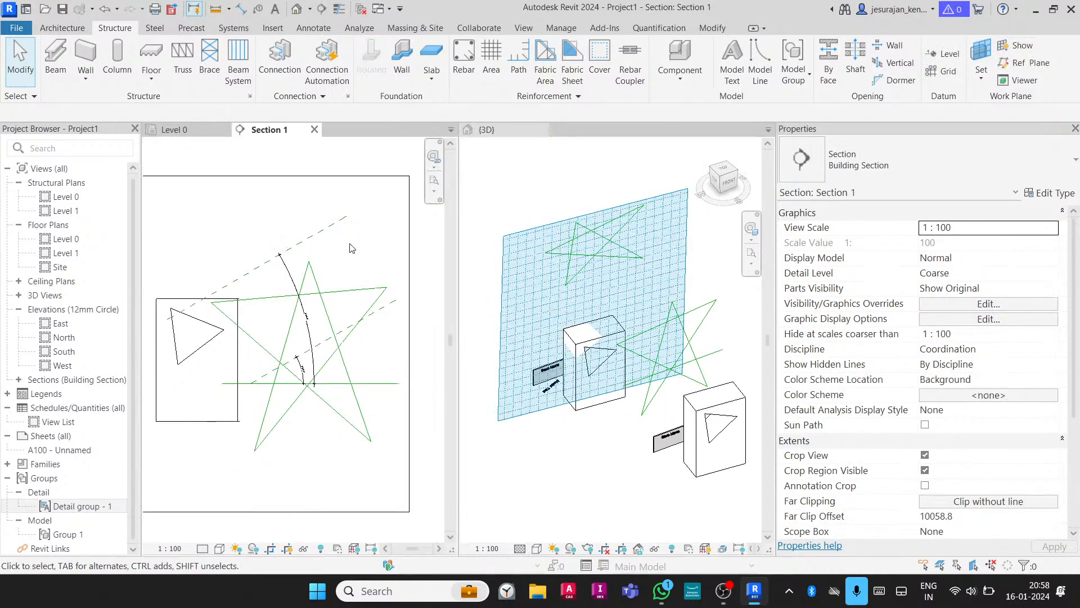